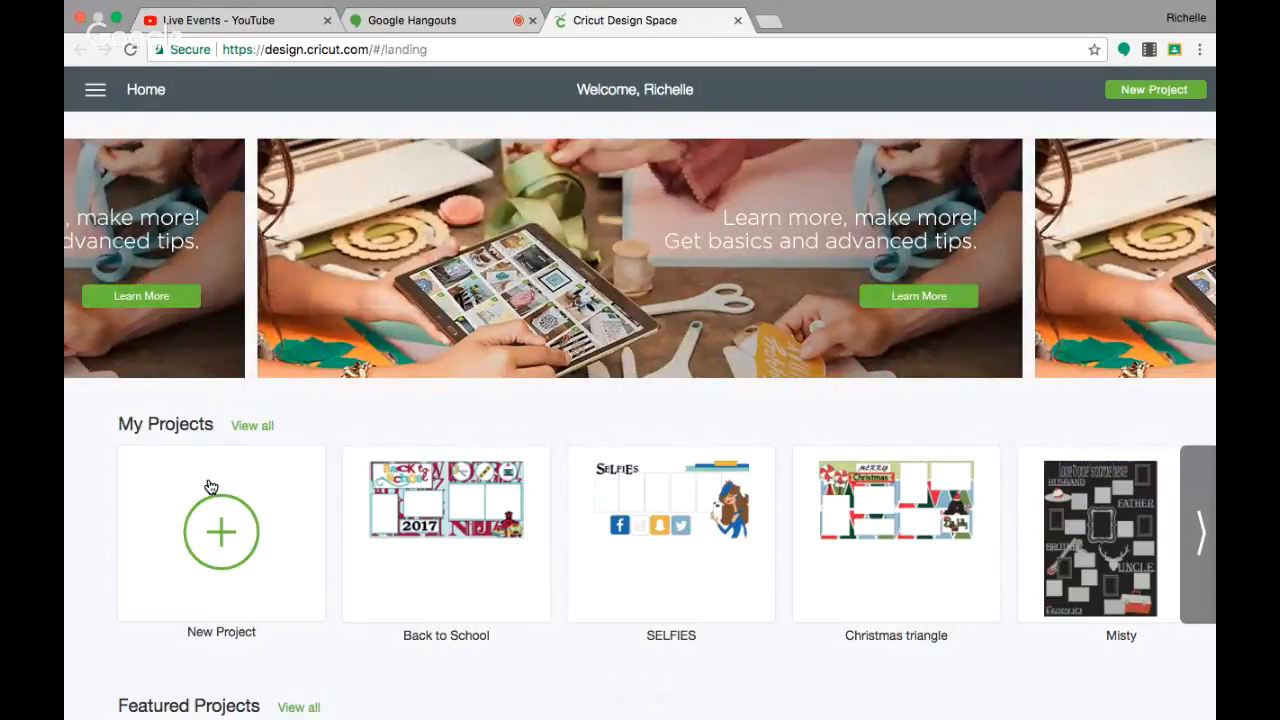
Start a new project and add a square shape to the blank canvas.
click(218, 530)
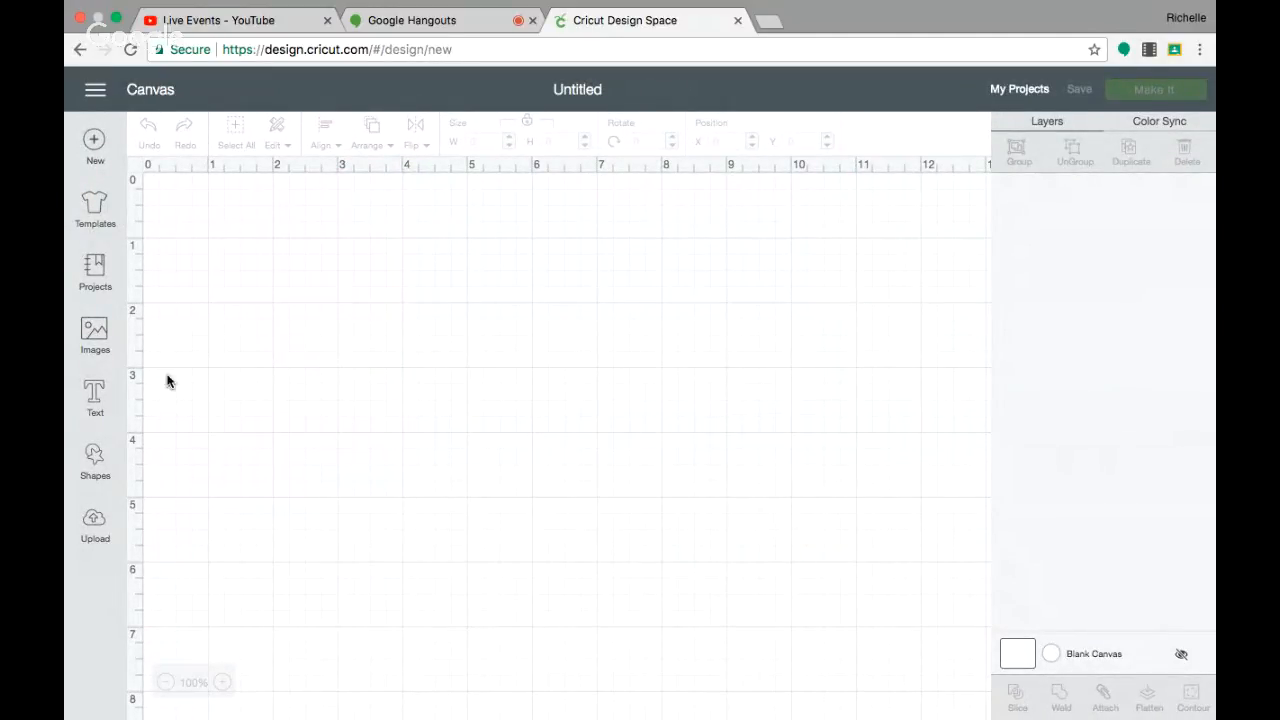
click(95, 459)
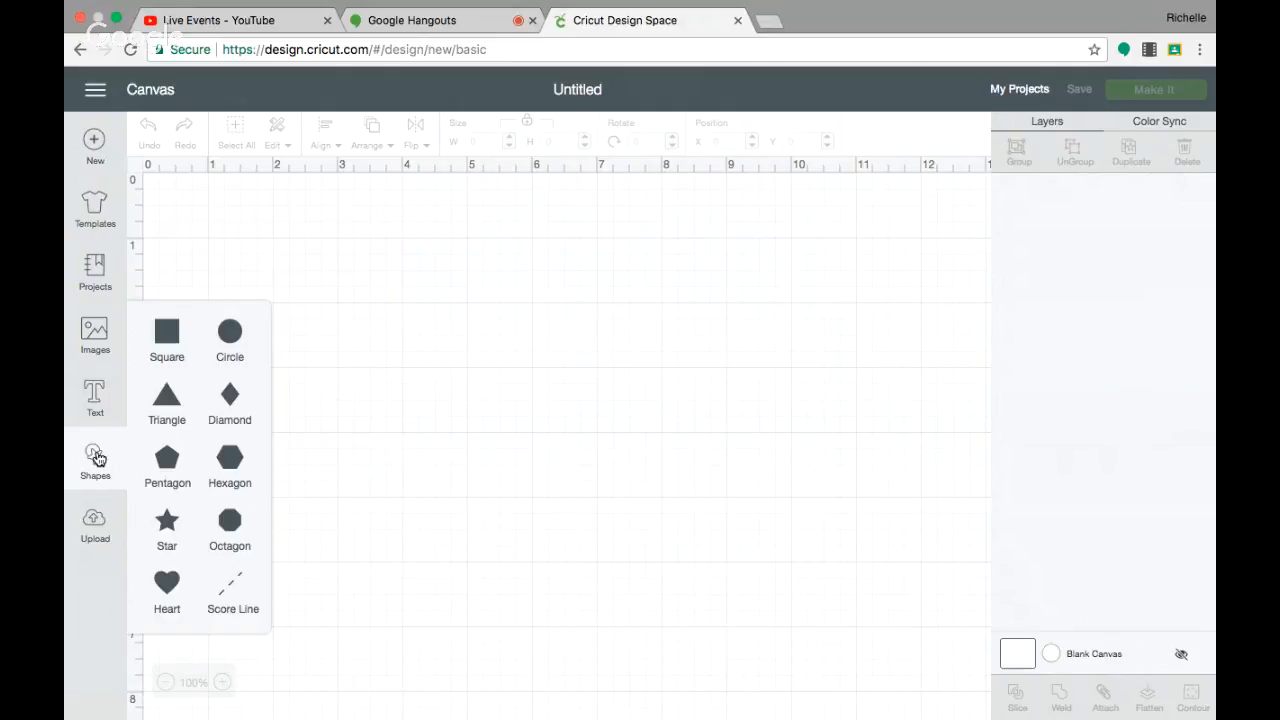
click(167, 345)
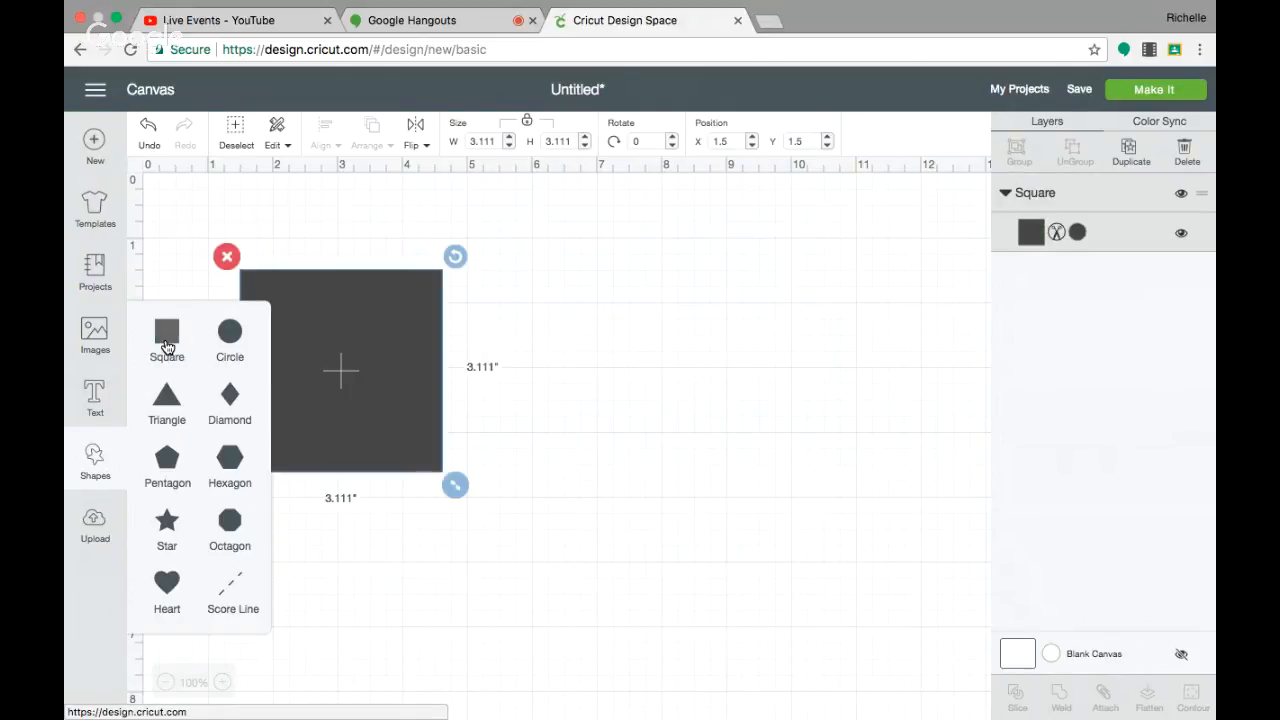
click(328, 304)
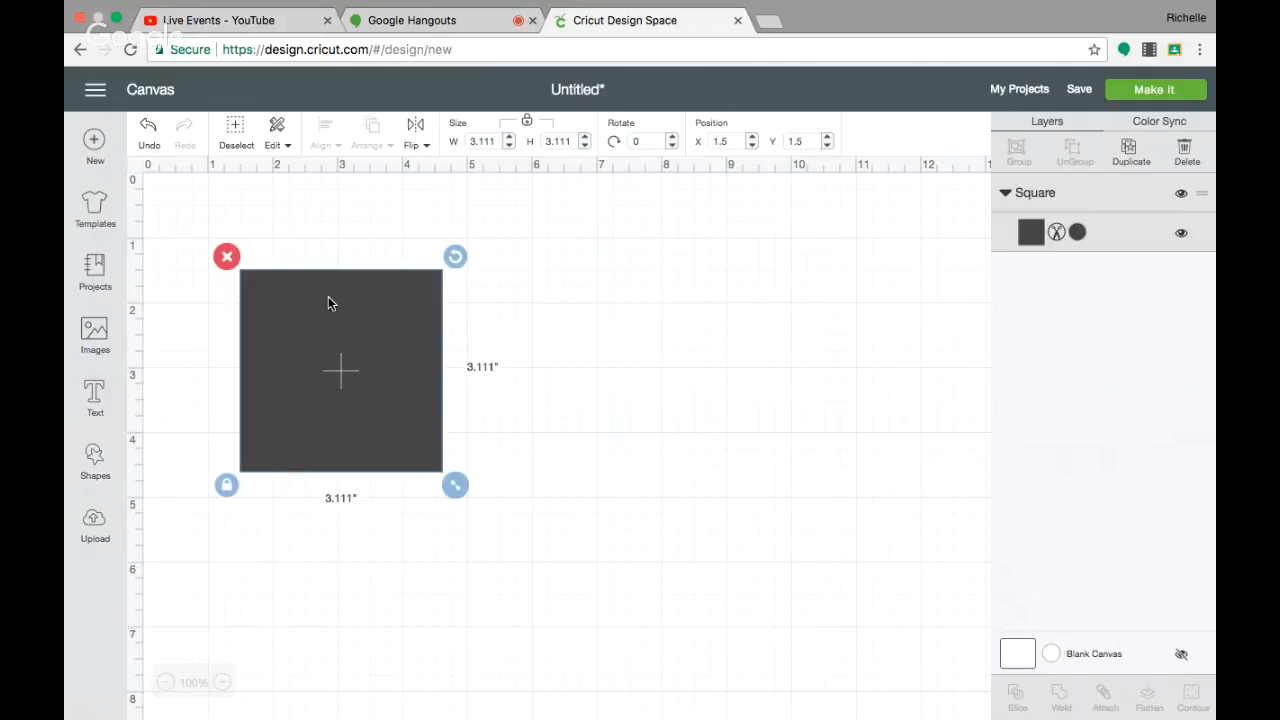
Resize the square to 12 by 12 inches and move it close to the canvas origin.
click(482, 141)
text(12)
key(Return)
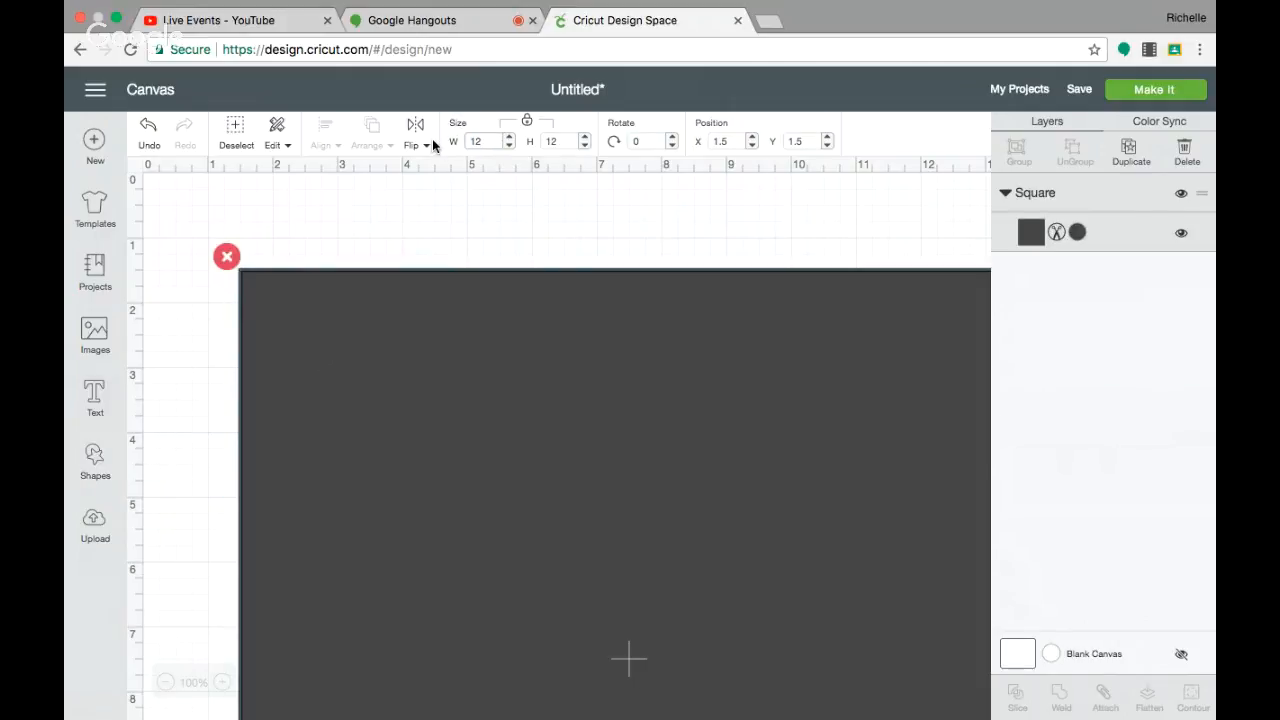
drag(629, 307, 558, 253)
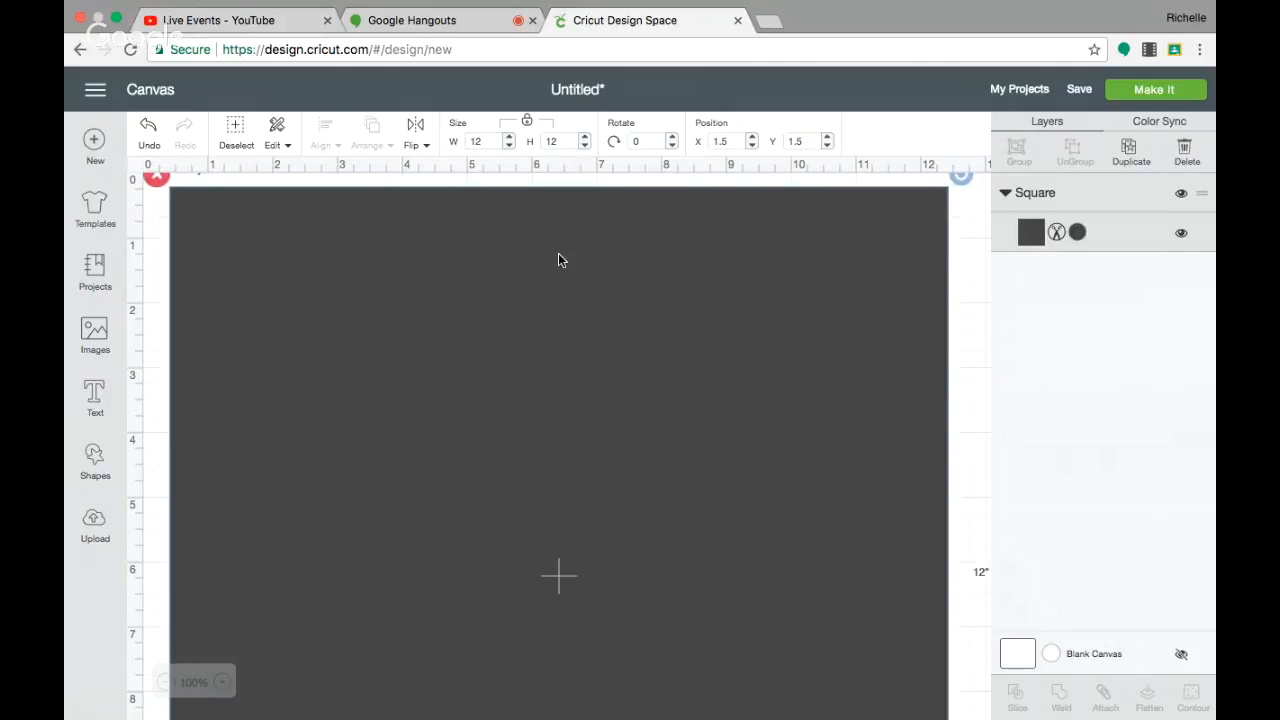
click(165, 683)
click(165, 683)
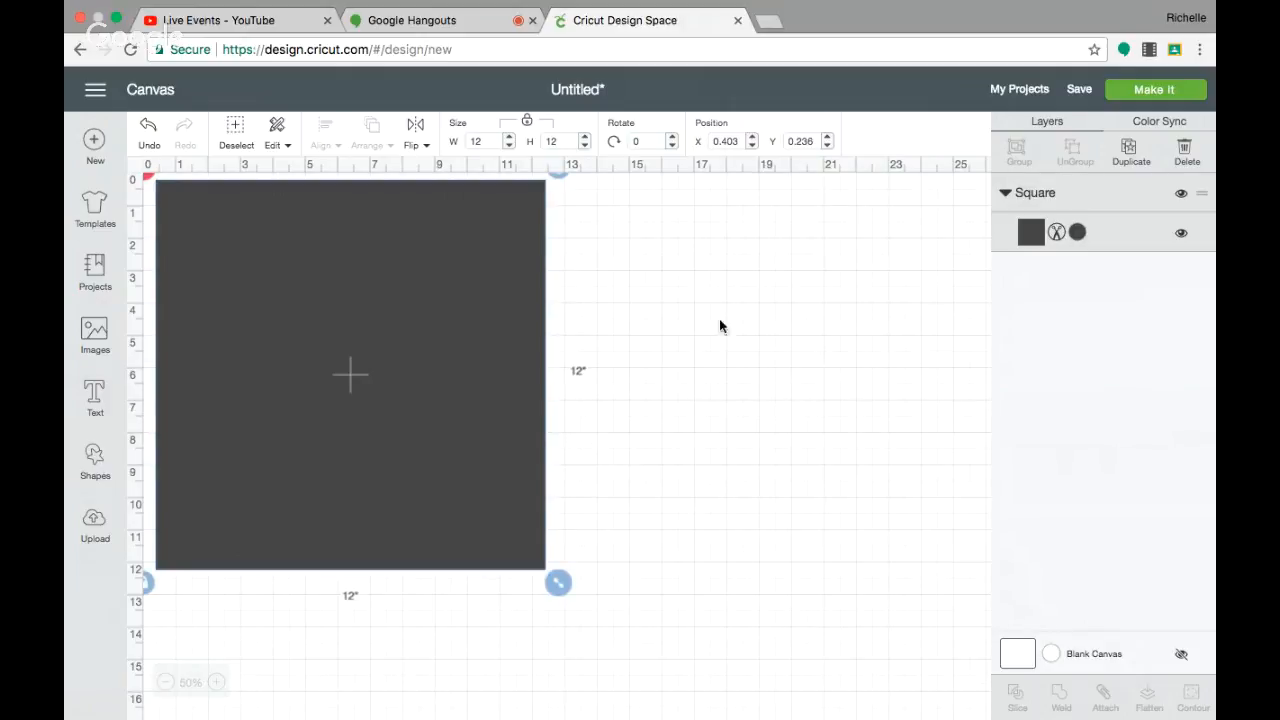
Duplicate the 12-inch square and place the copy directly beside the original, with their upper edges roughly level.
click(1131, 150)
drag(460, 336, 826, 335)
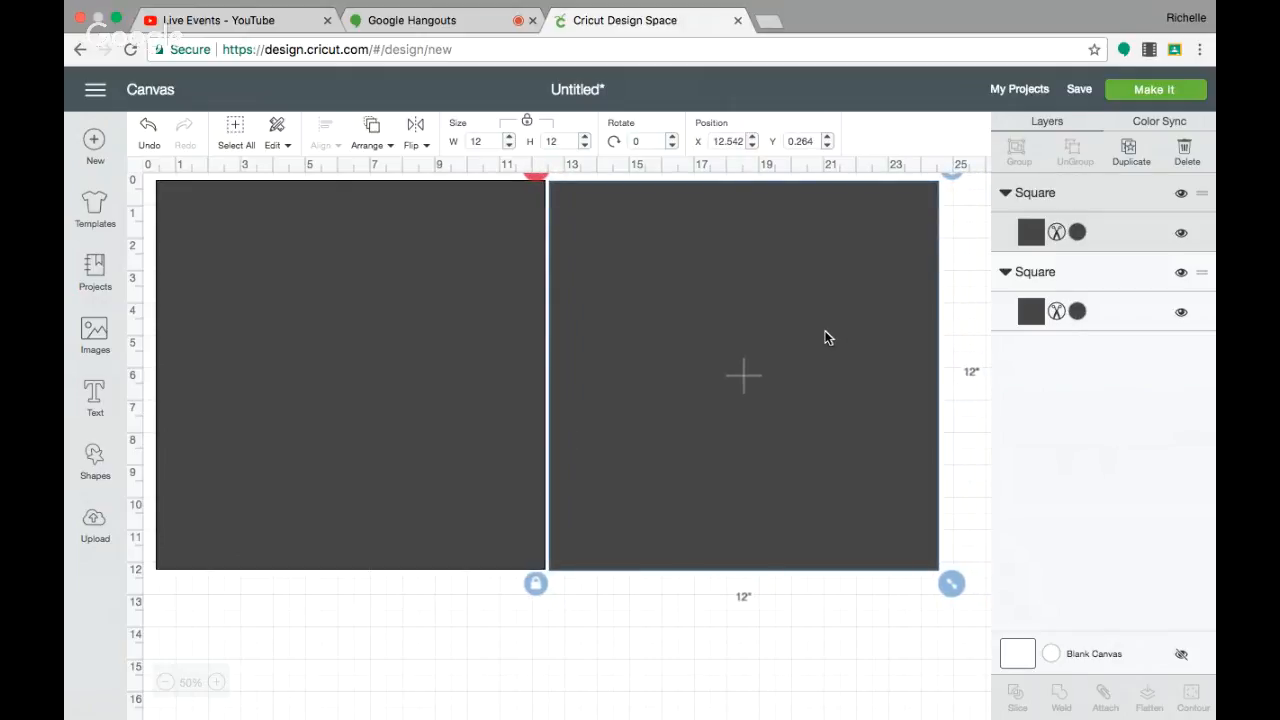
click(477, 597)
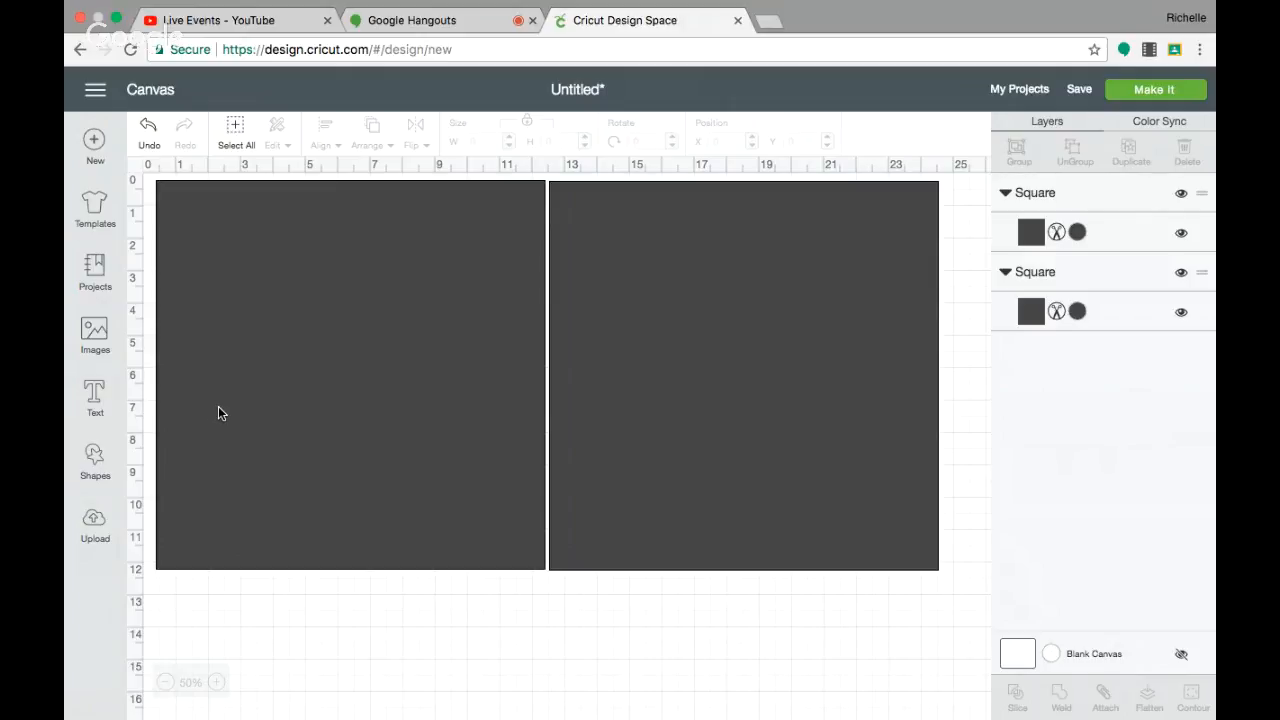
click(628, 377)
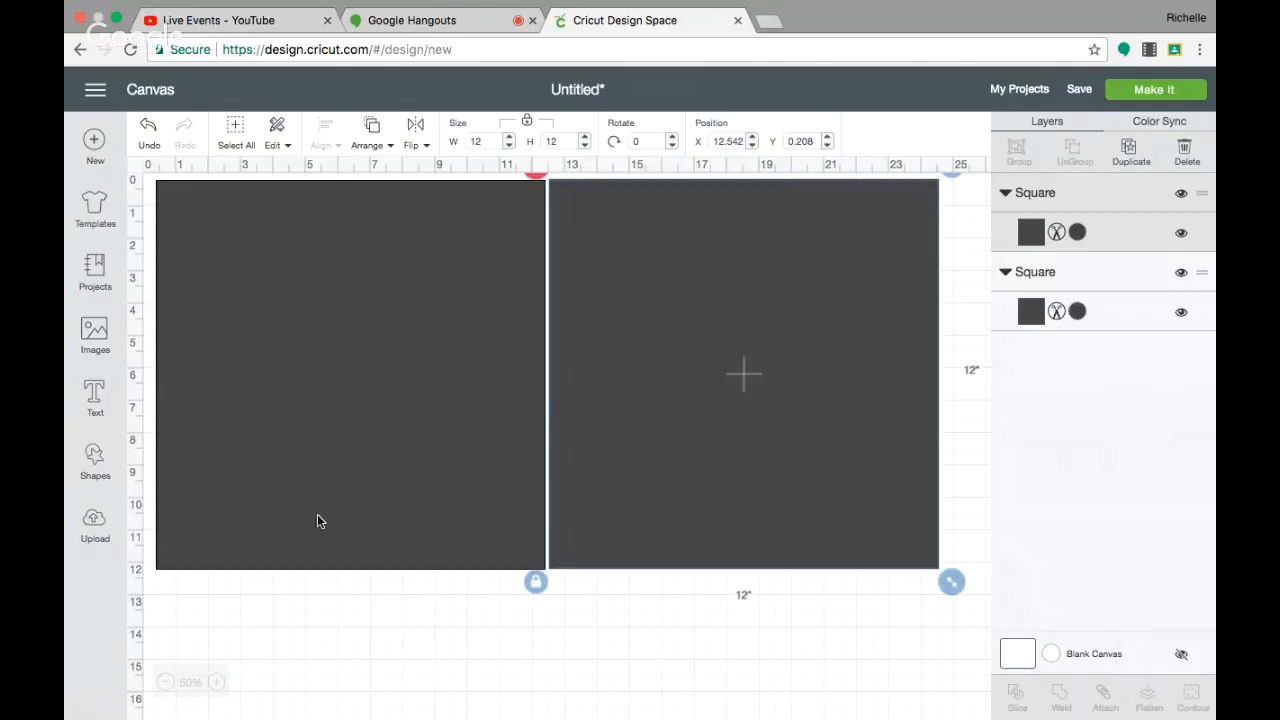
Search the image library for "back to school" and select the multicoloured Back to School title with the blue swirl.
click(95, 332)
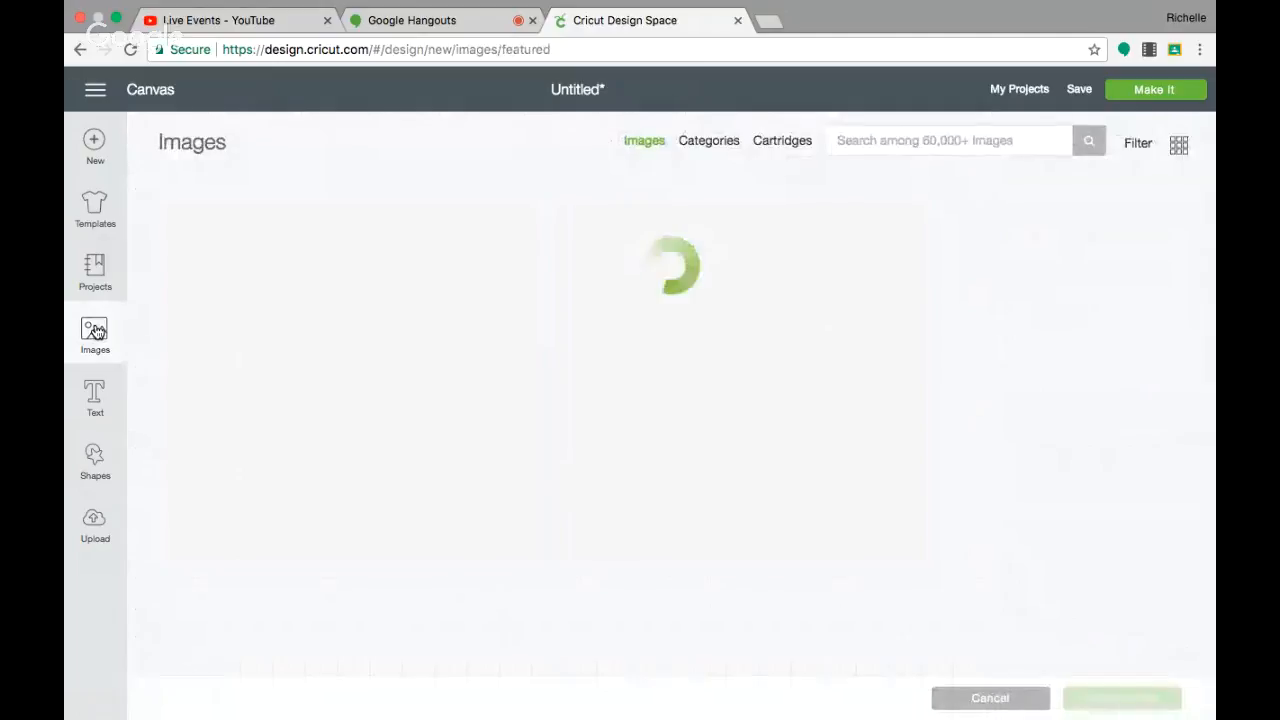
click(857, 140)
text(ba)
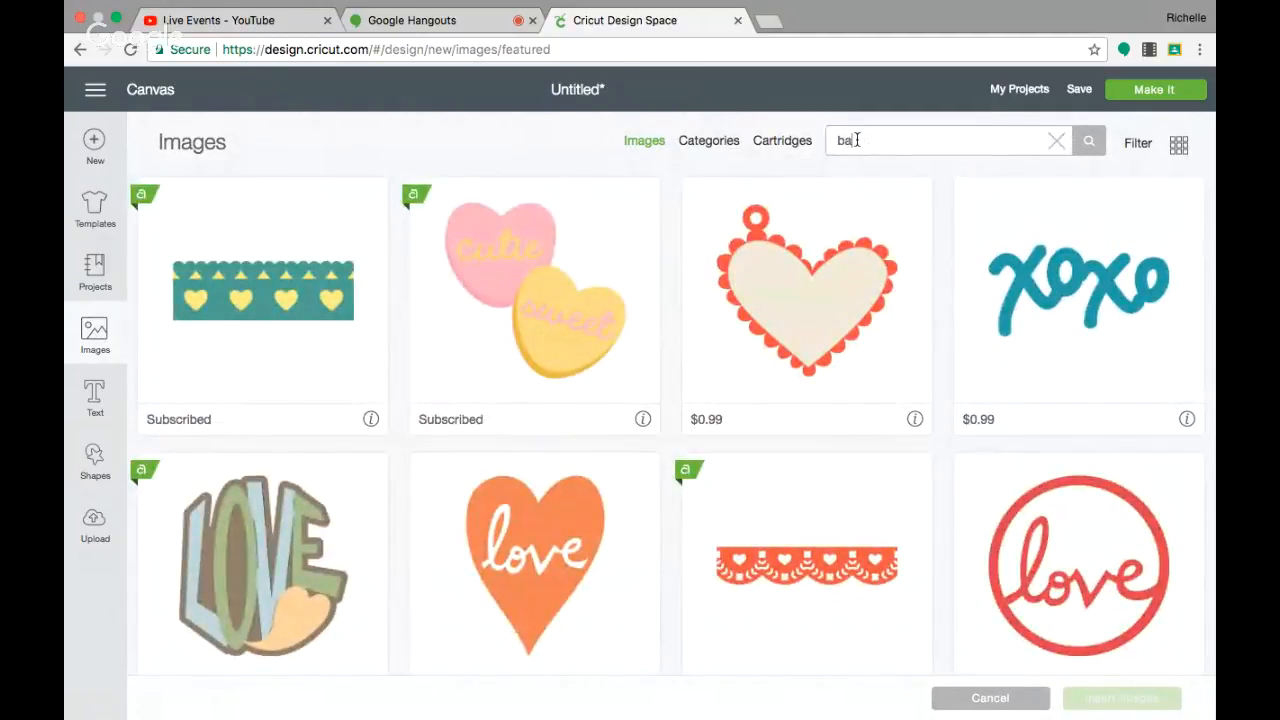
text(ck to school)
key(Return)
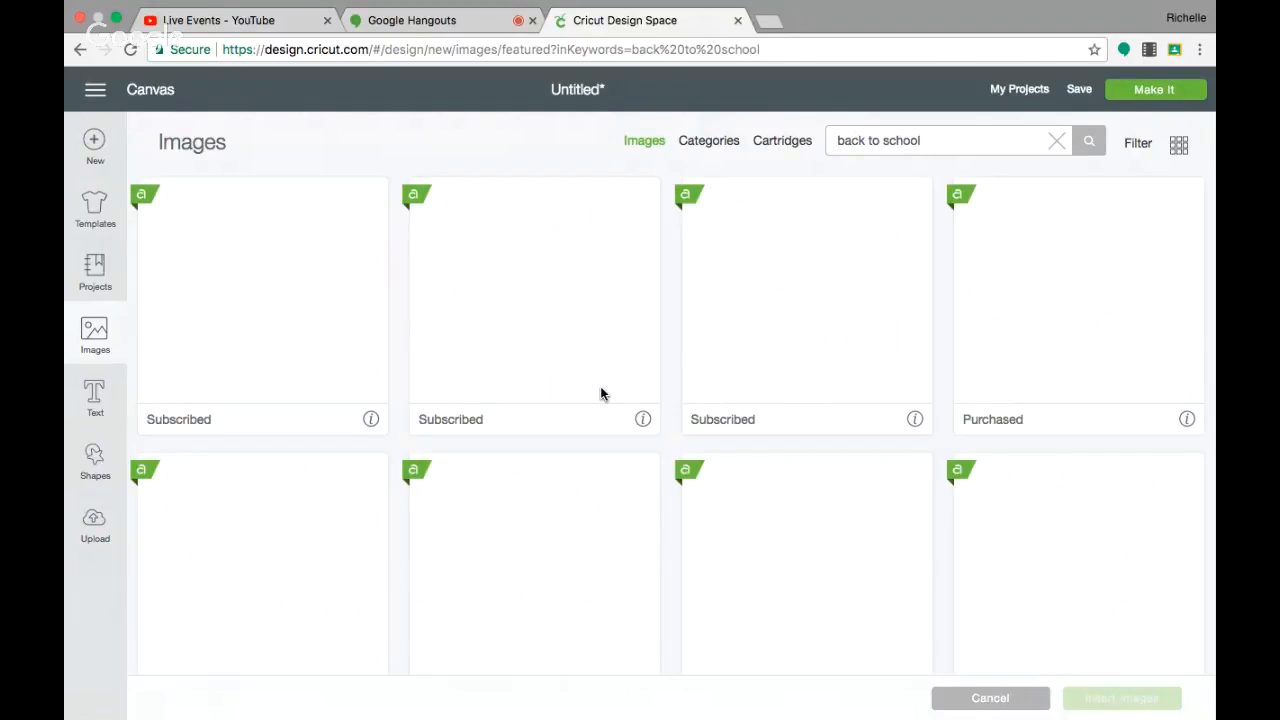
scroll(603, 390, down, 5)
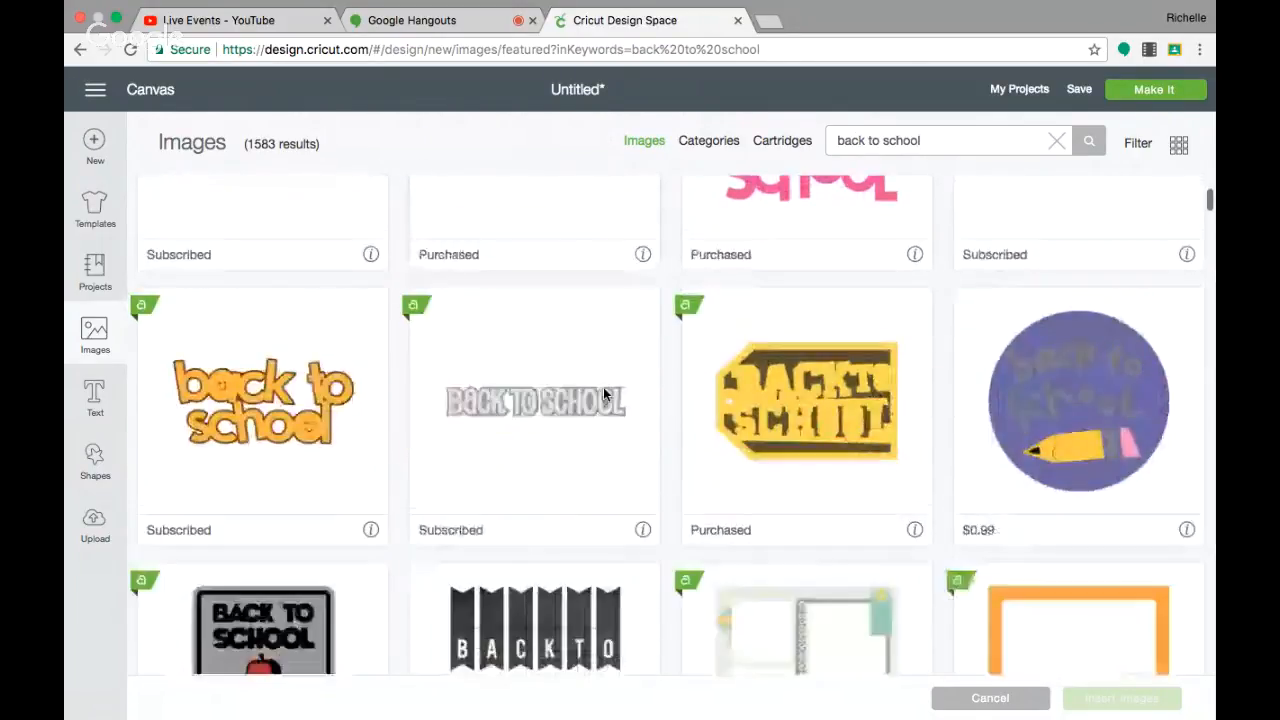
scroll(603, 395, down, 10)
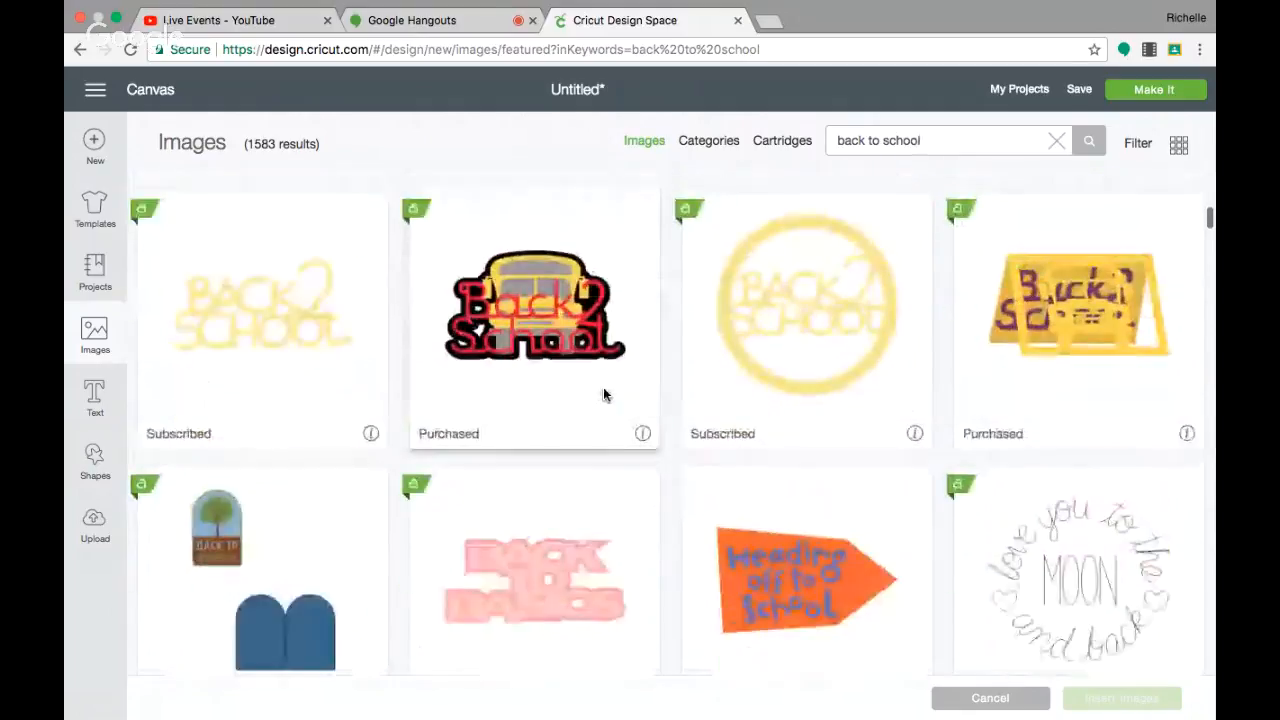
scroll(603, 395, down, 12)
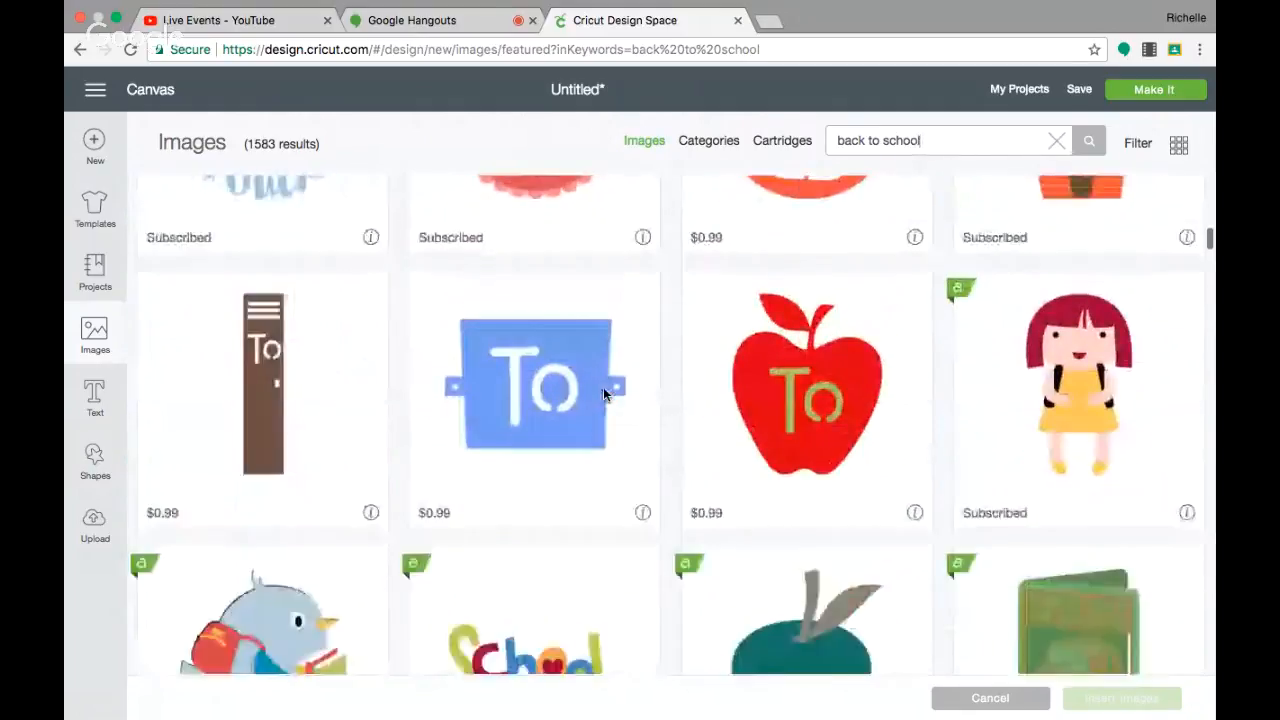
scroll(603, 395, down, 7)
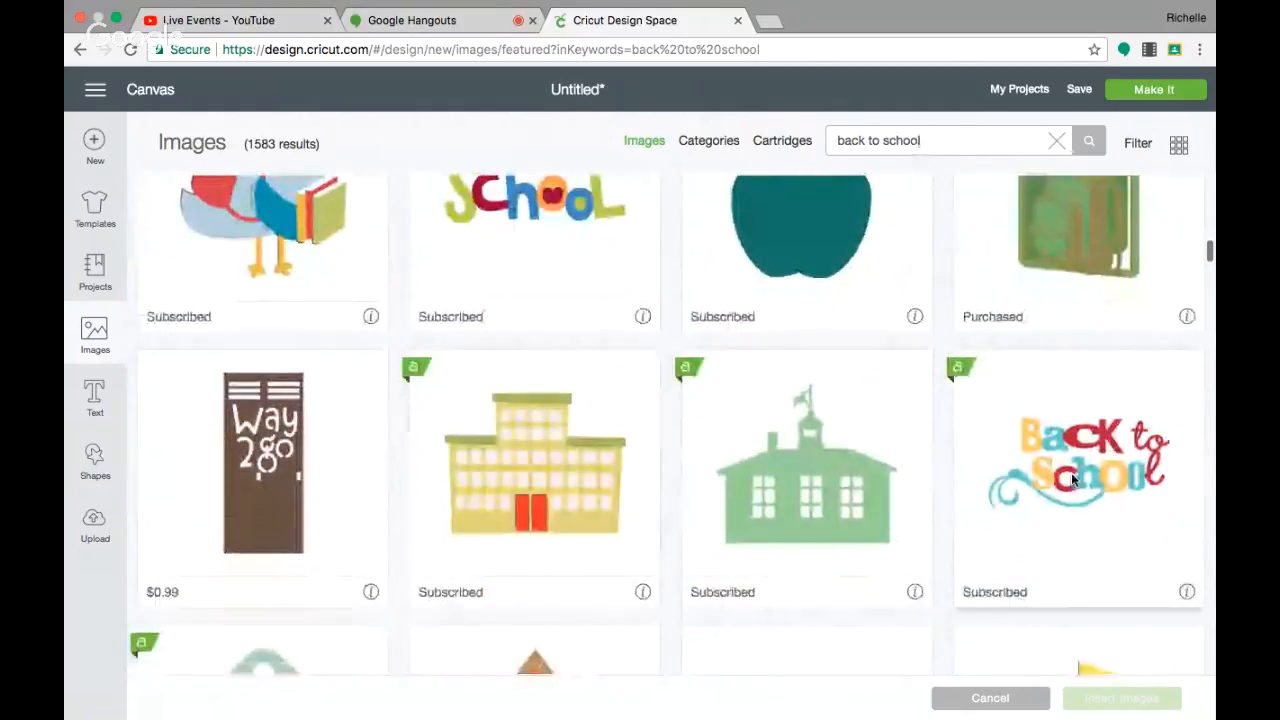
click(1101, 467)
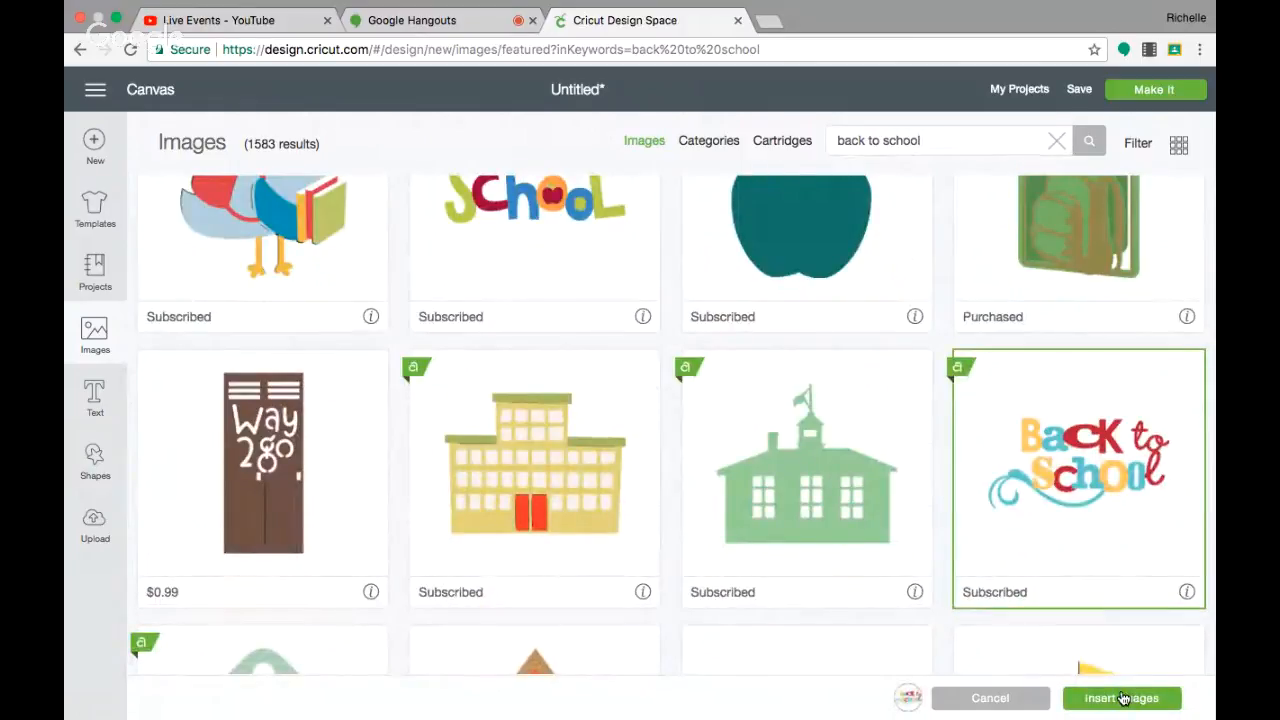
Look through the other "back to school" images for further artwork that suits the layout.
scroll(873, 489, down, 4)
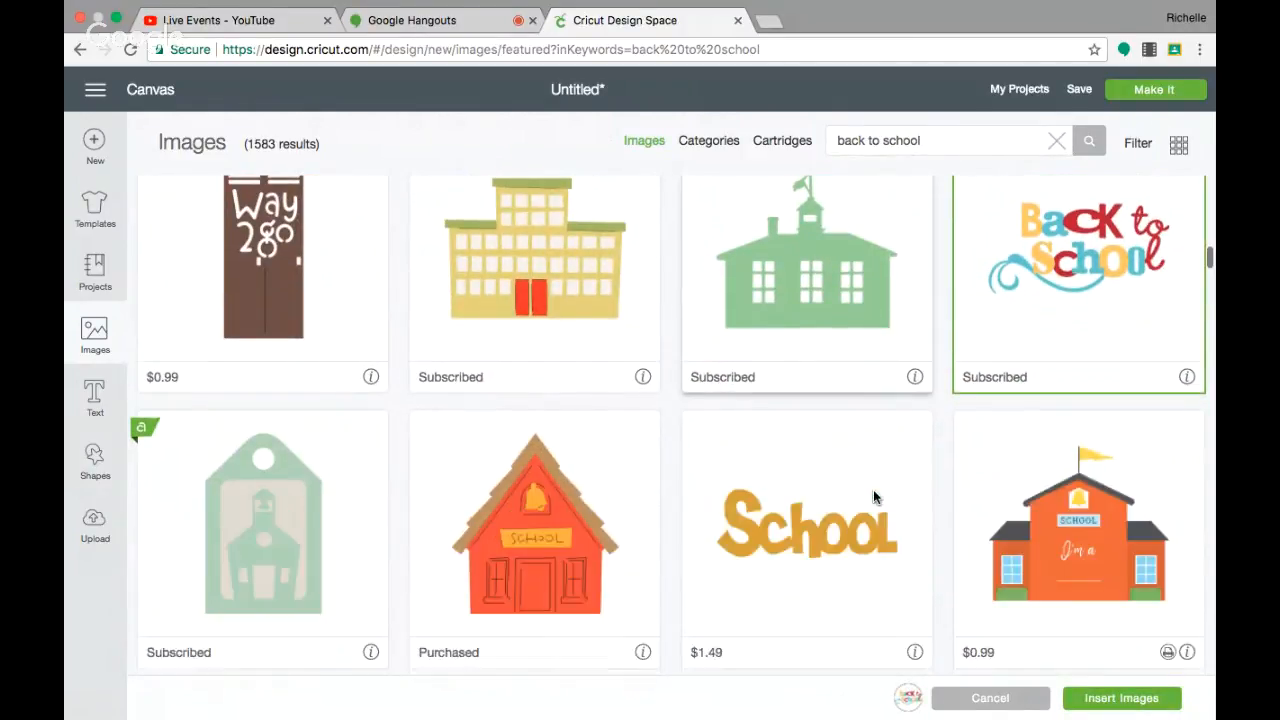
scroll(873, 496, down, 5)
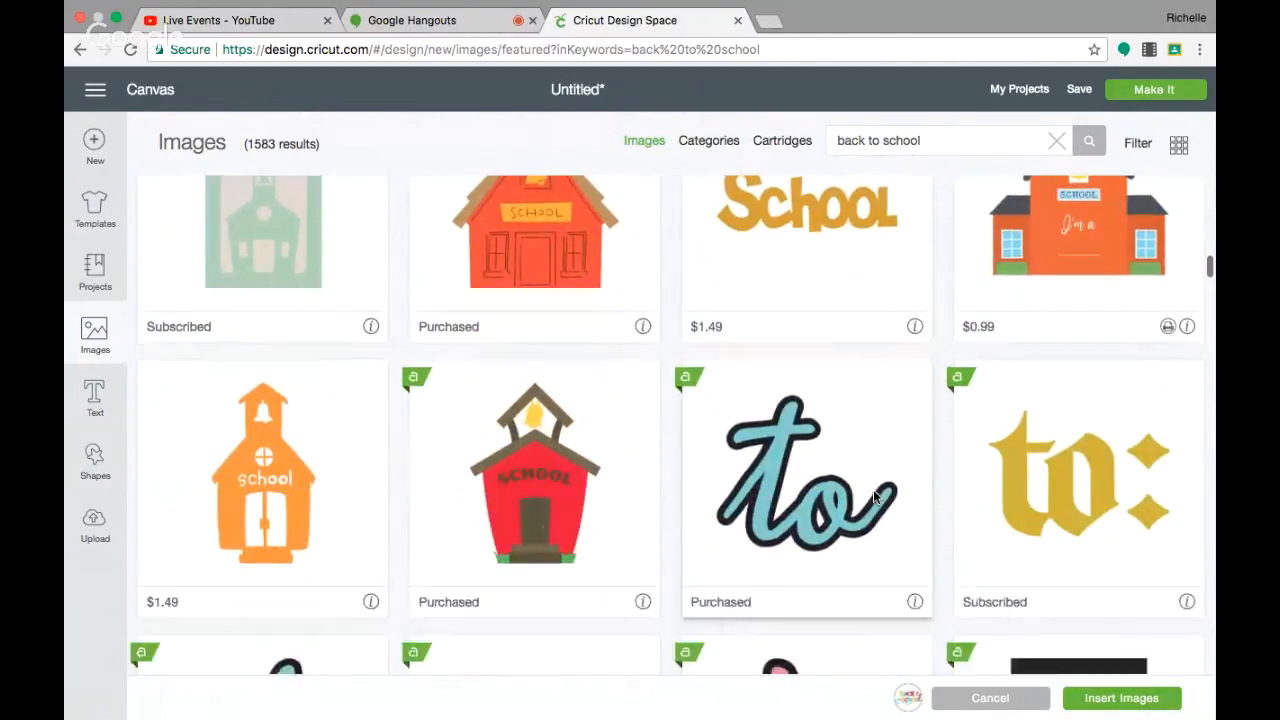
scroll(873, 496, down, 12)
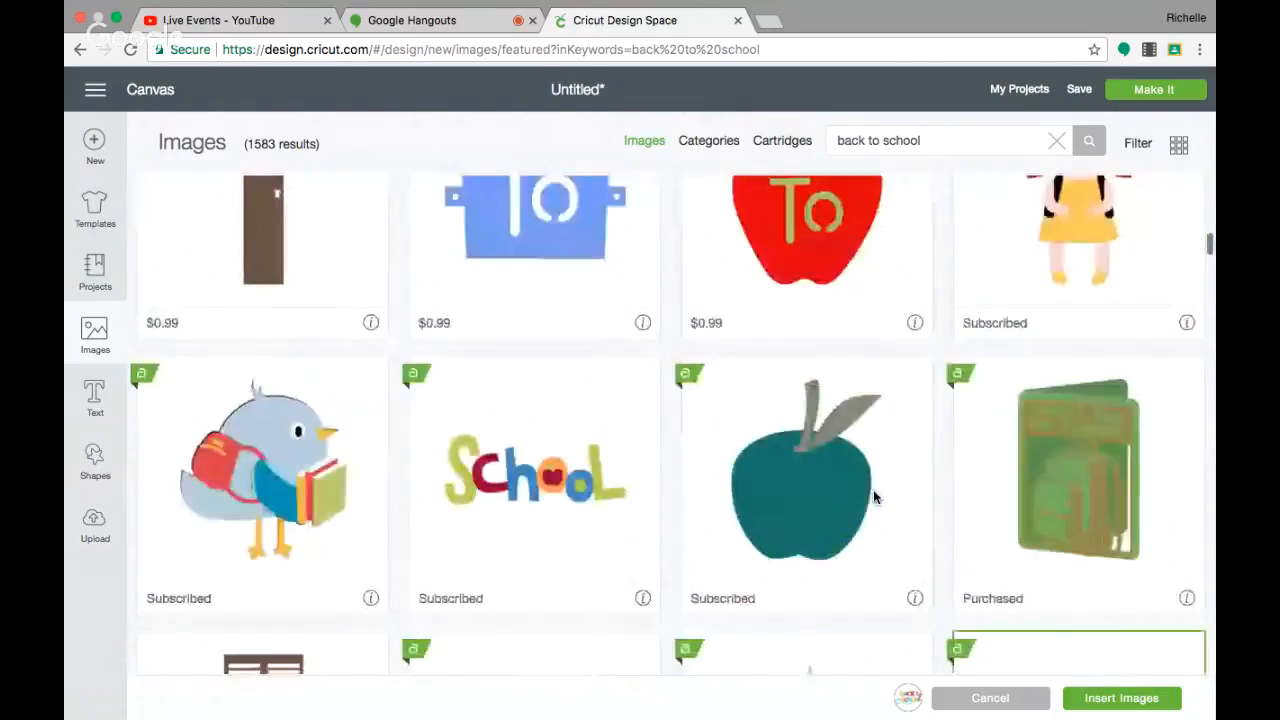
scroll(873, 490, up, 2)
scroll(871, 440, down, 6)
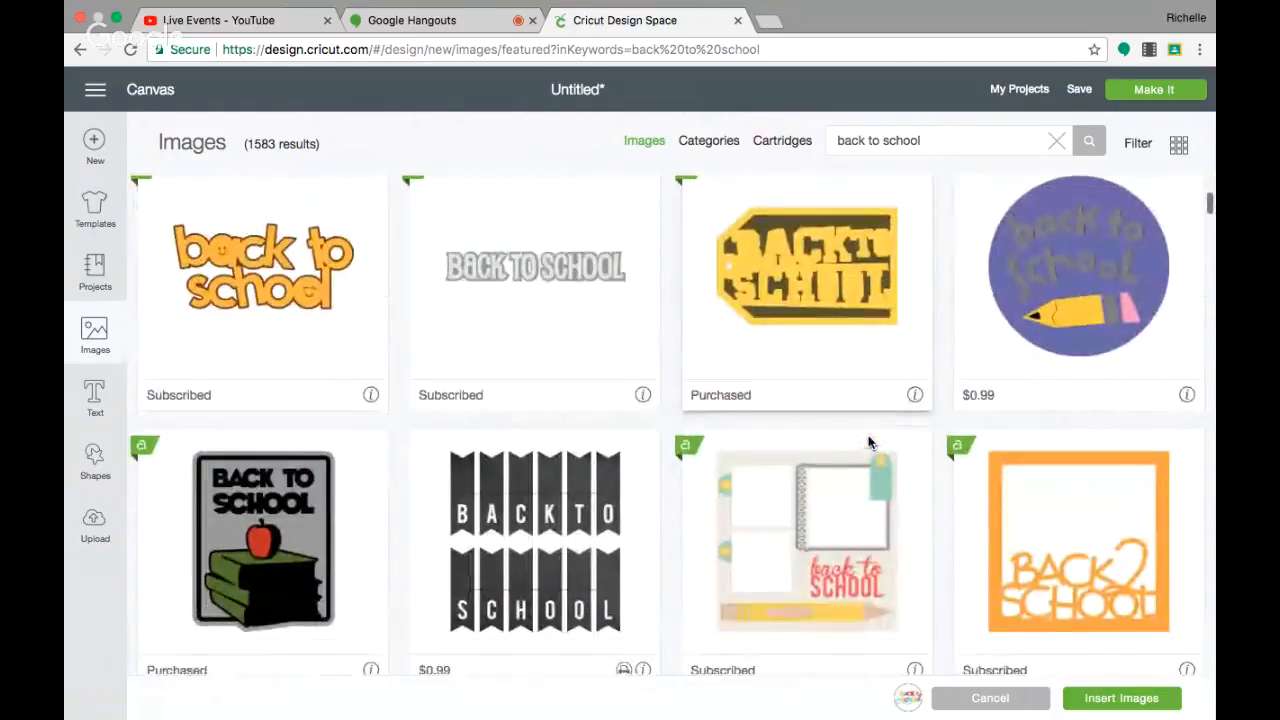
scroll(869, 442, down, 1)
scroll(869, 442, down, 4)
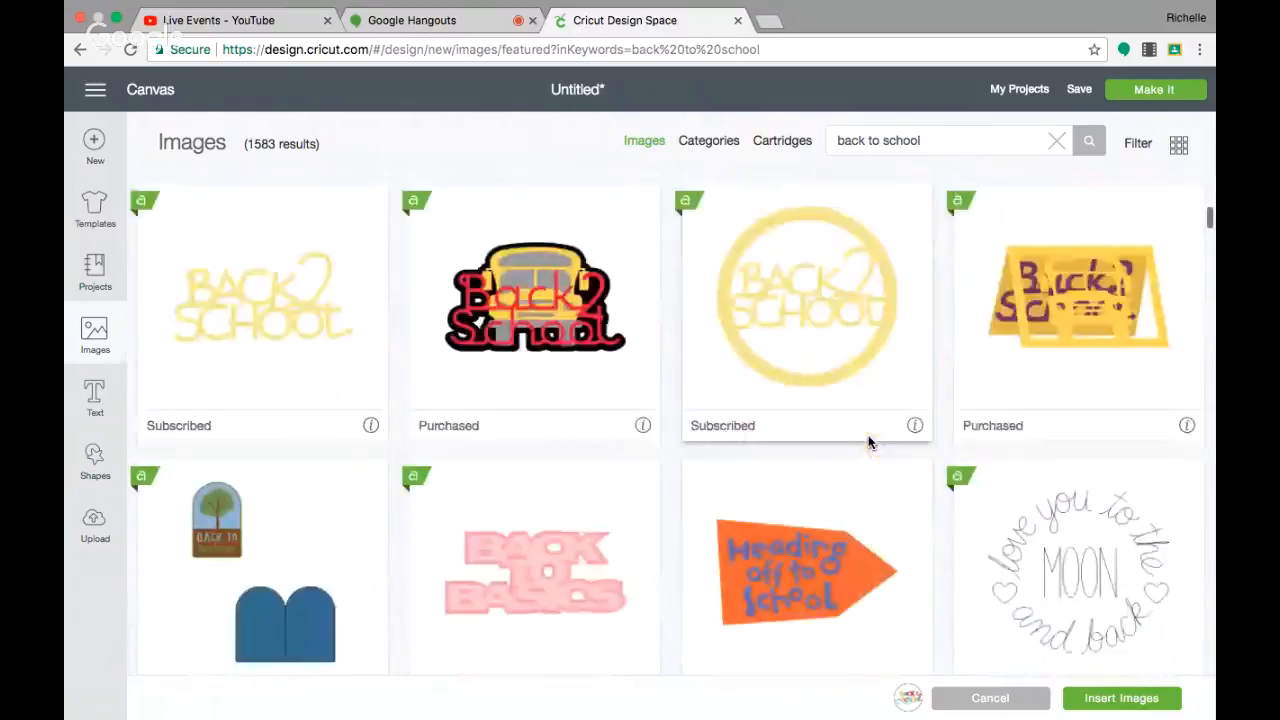
scroll(869, 442, down, 3)
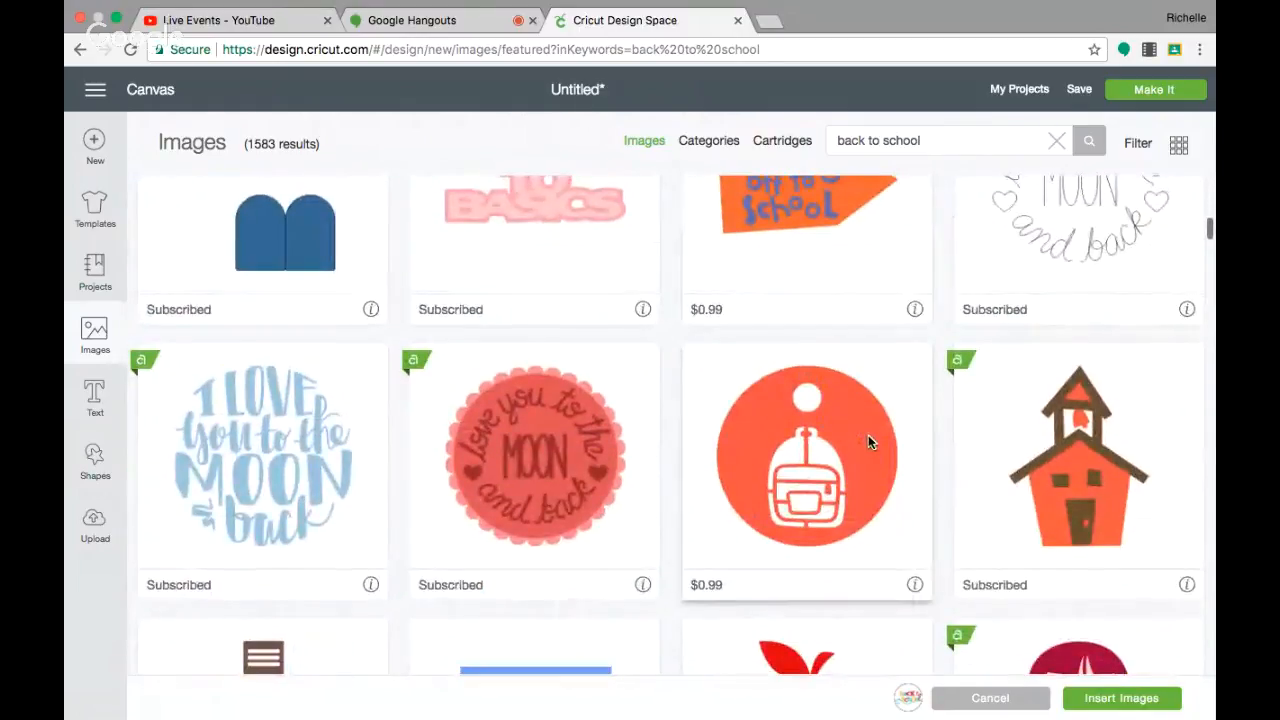
scroll(869, 442, up, 1)
Search the image library for "school" and add the dark red schoolhouse with the yellow door to the selection.
drag(926, 140, 829, 145)
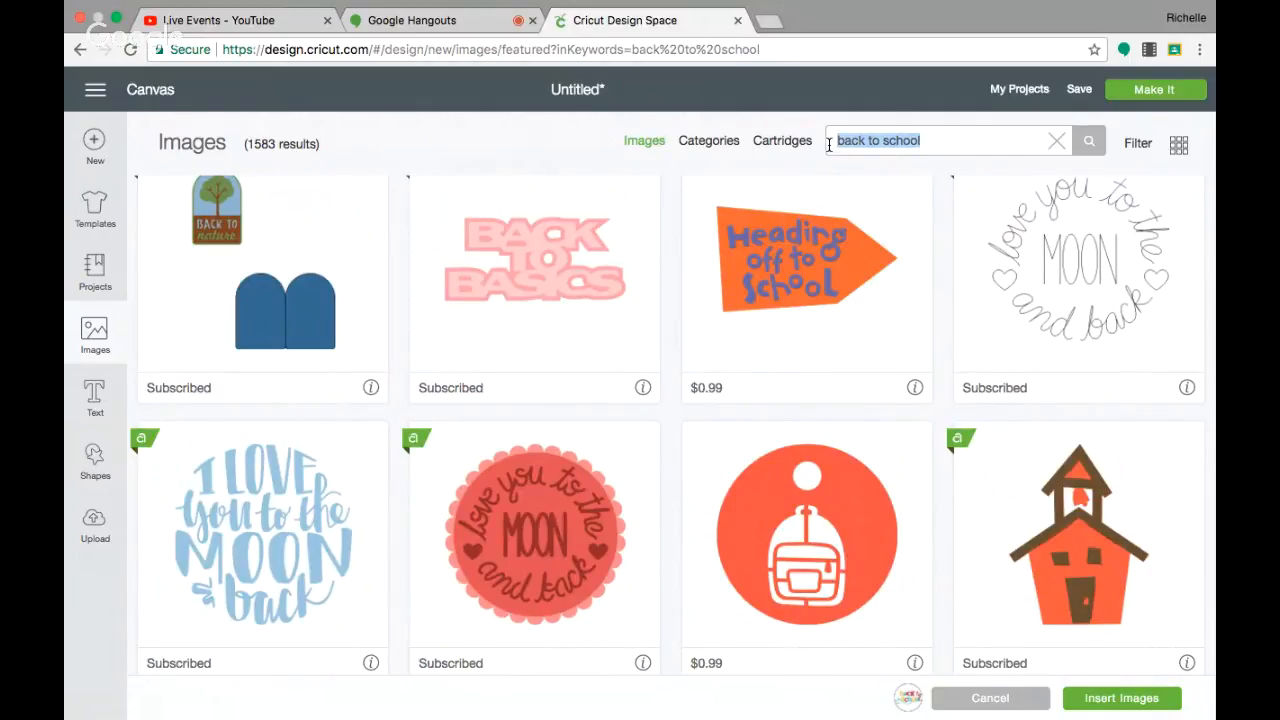
text(school)
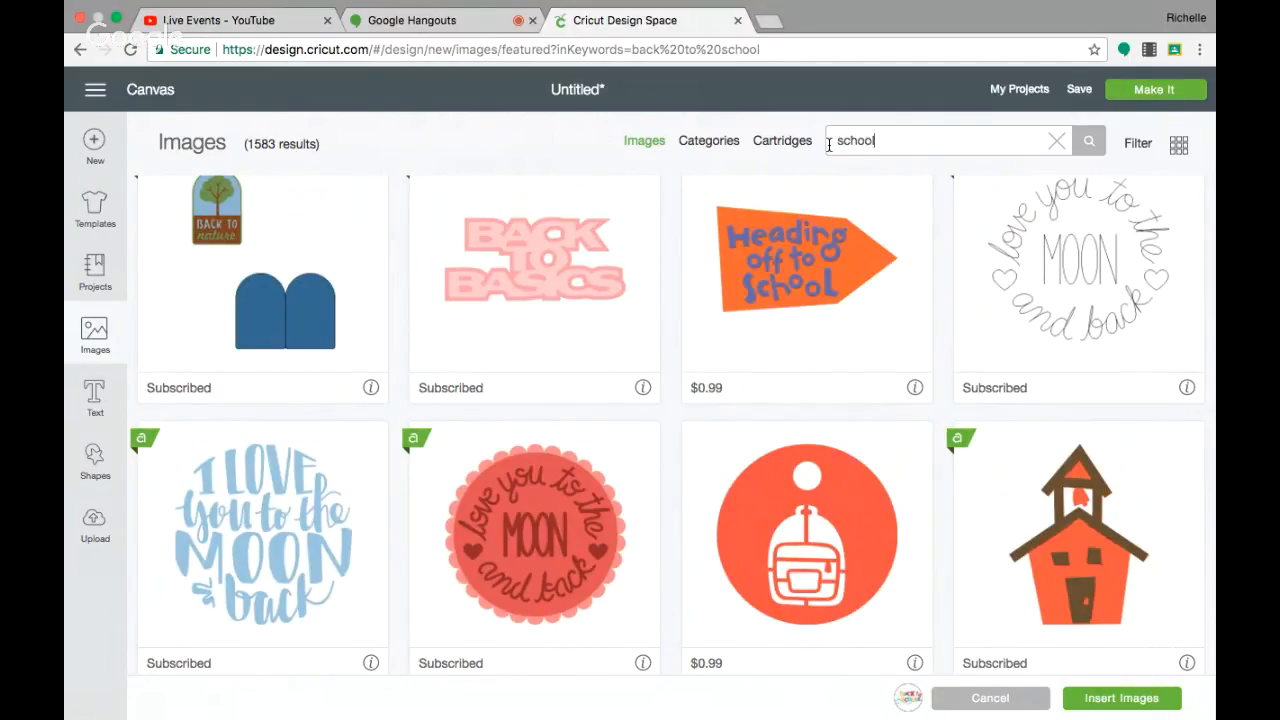
key(Return)
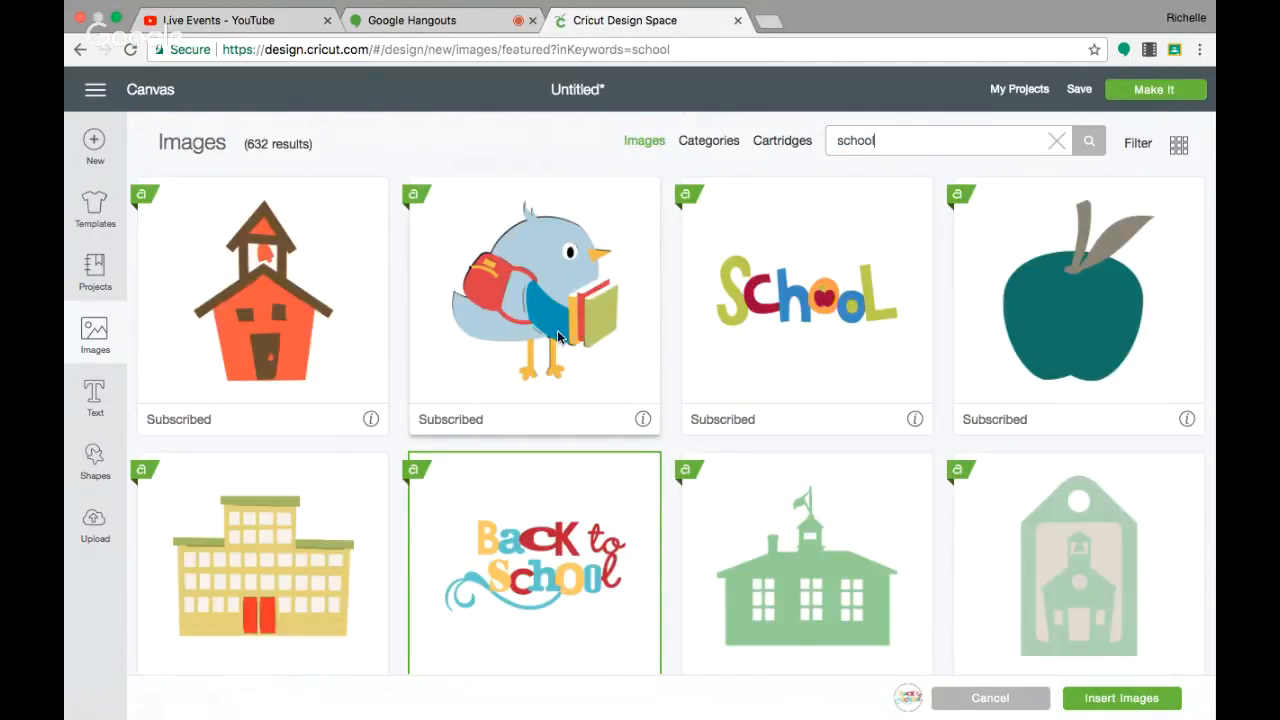
scroll(651, 341, down, 1)
scroll(651, 347, down, 2)
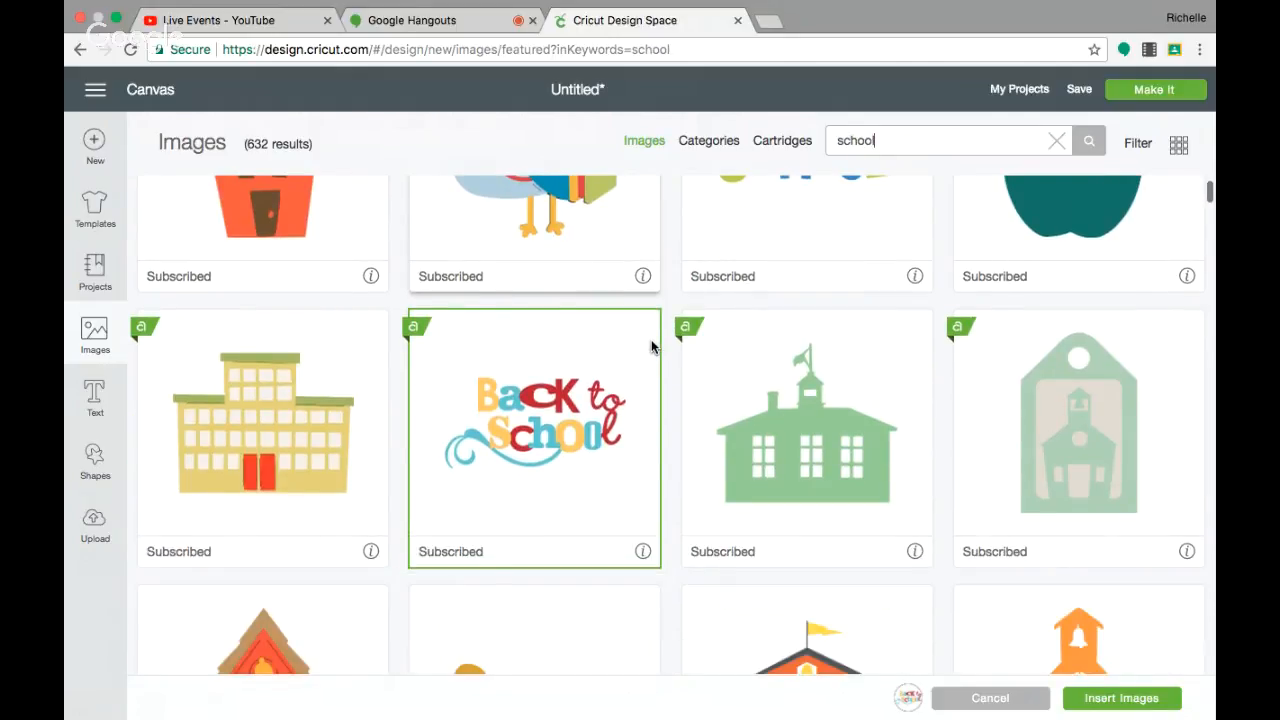
scroll(651, 346, down, 13)
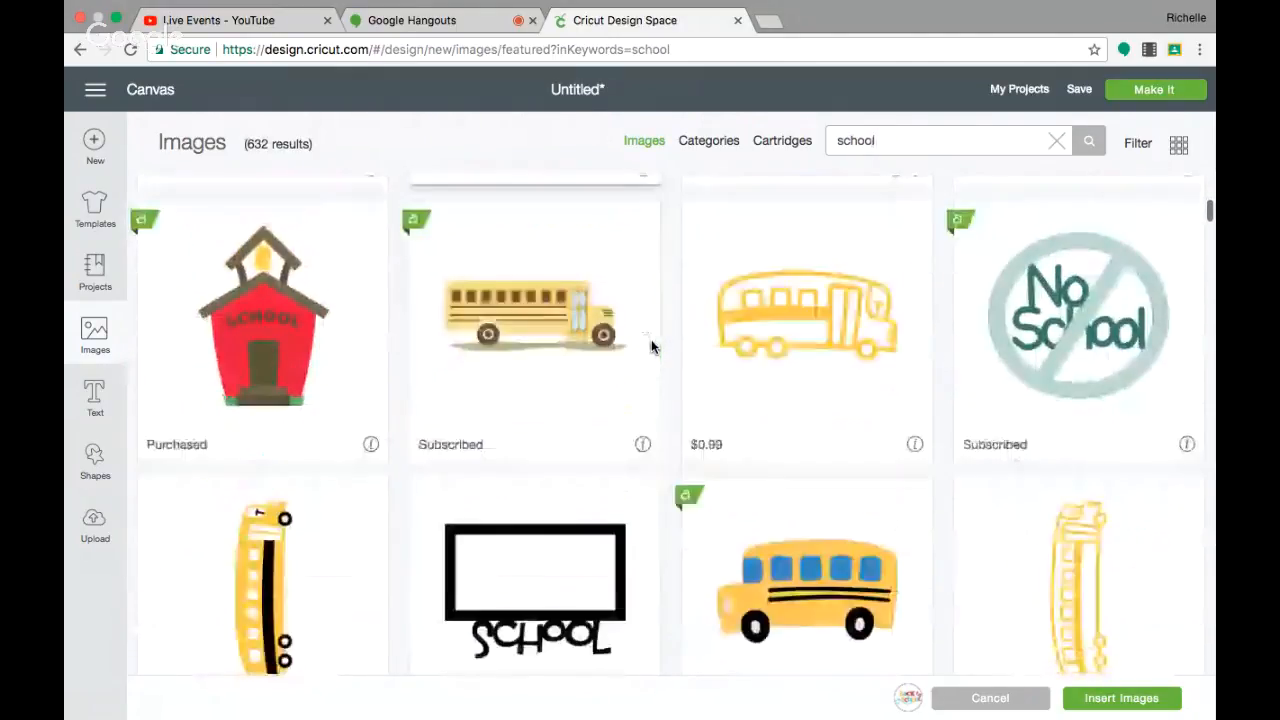
scroll(651, 346, down, 9)
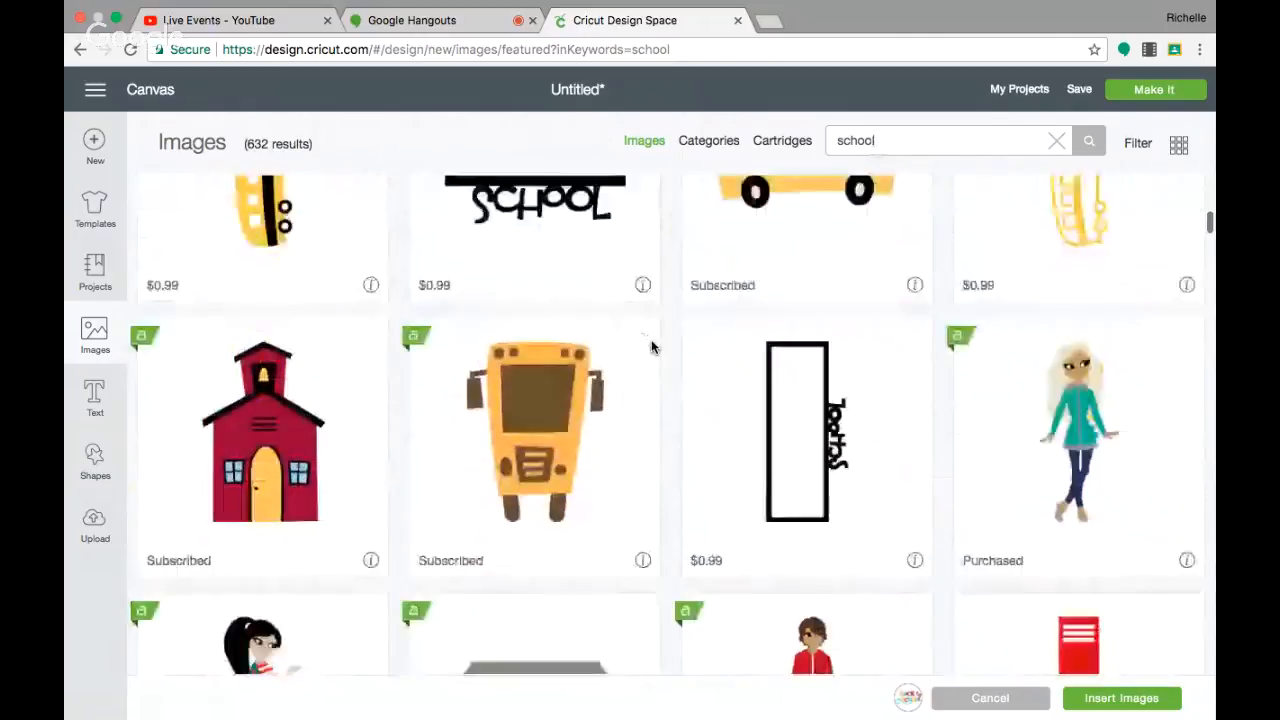
click(263, 420)
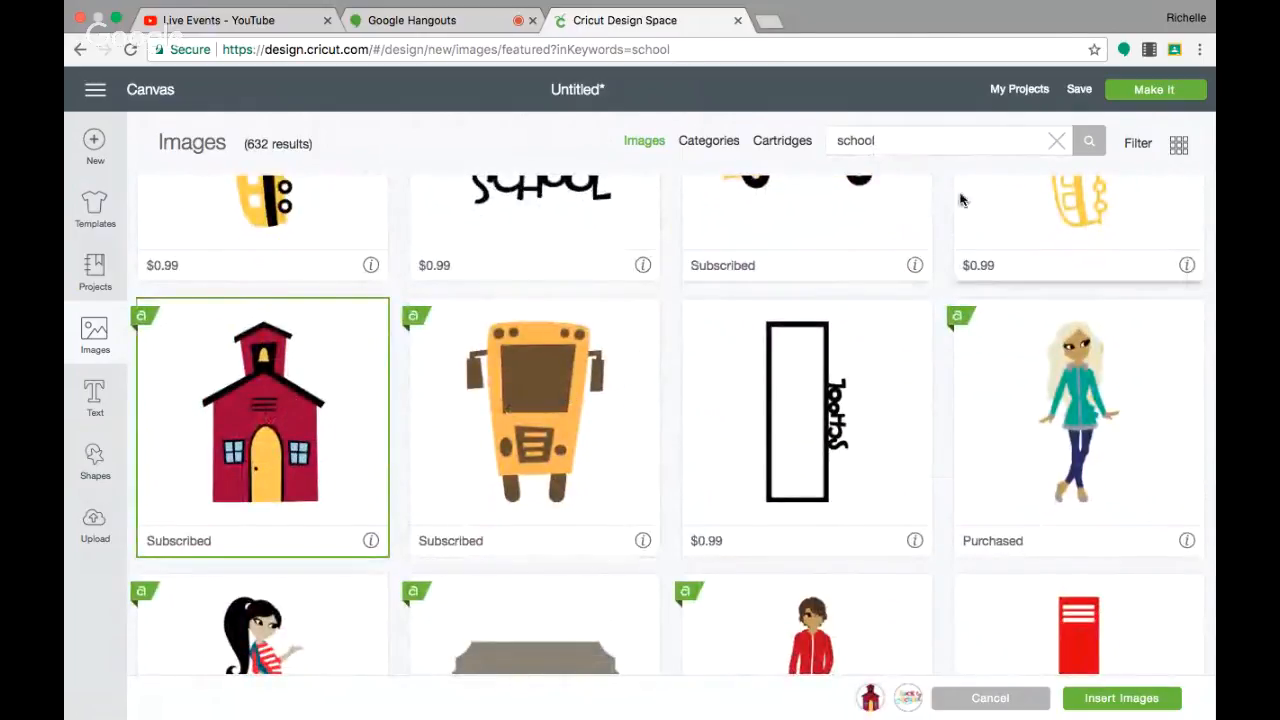
Search the image library for "bus" and add the front-facing yellow bus labelled SCHOOL BUS to the selection.
click(894, 140)
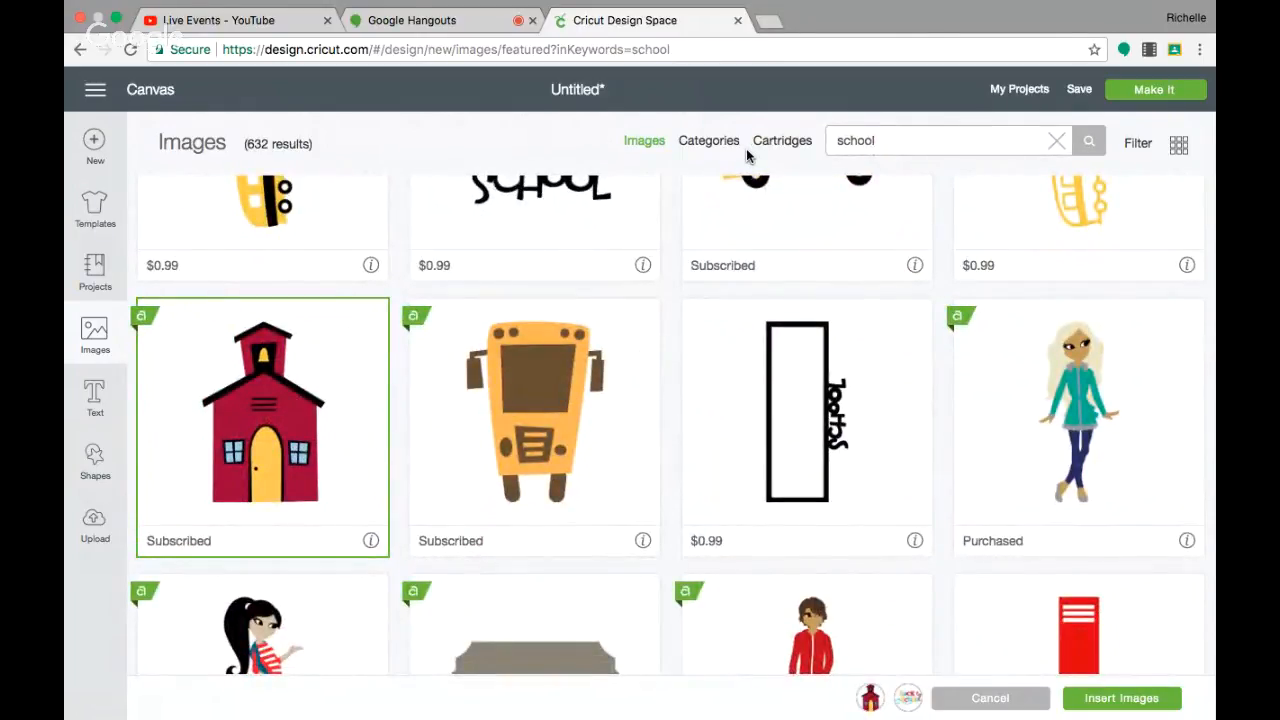
key(BackSpace)
key(BackSpace)
key(BackSpace)
key(BackSpace)
key(BackSpace)
text(bus)
key(Return)
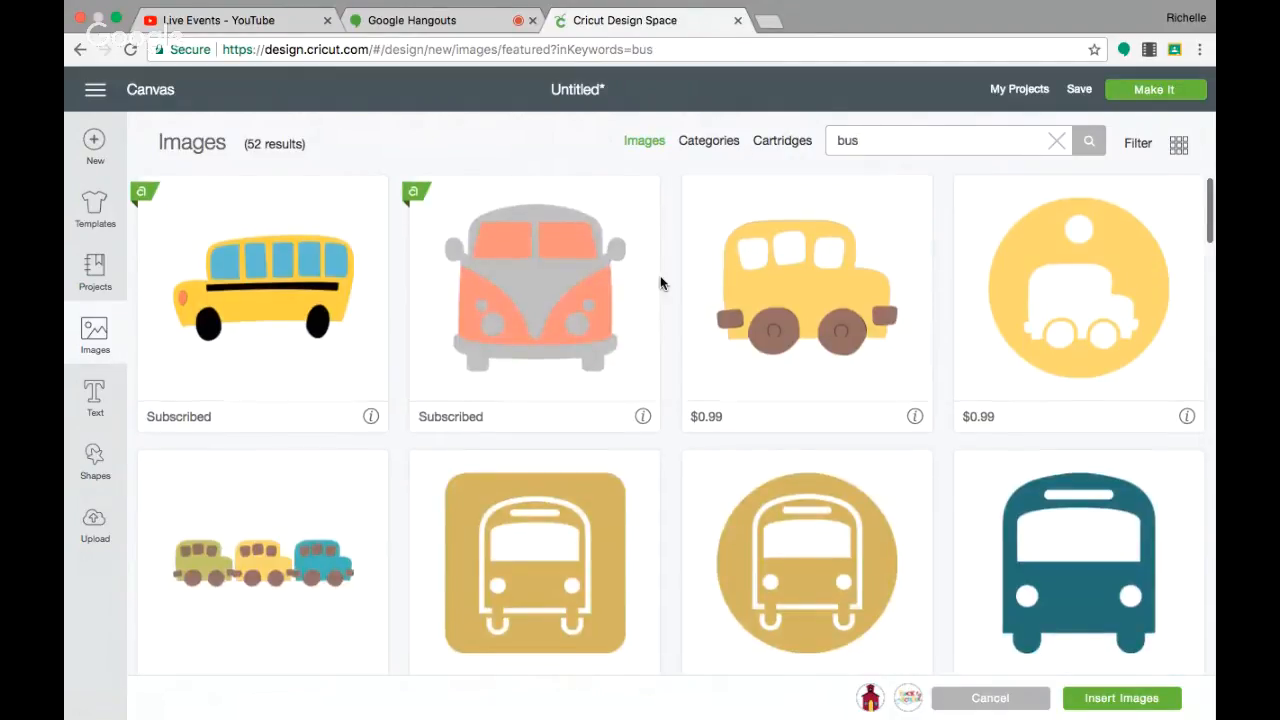
scroll(660, 282, down, 5)
scroll(660, 283, down, 10)
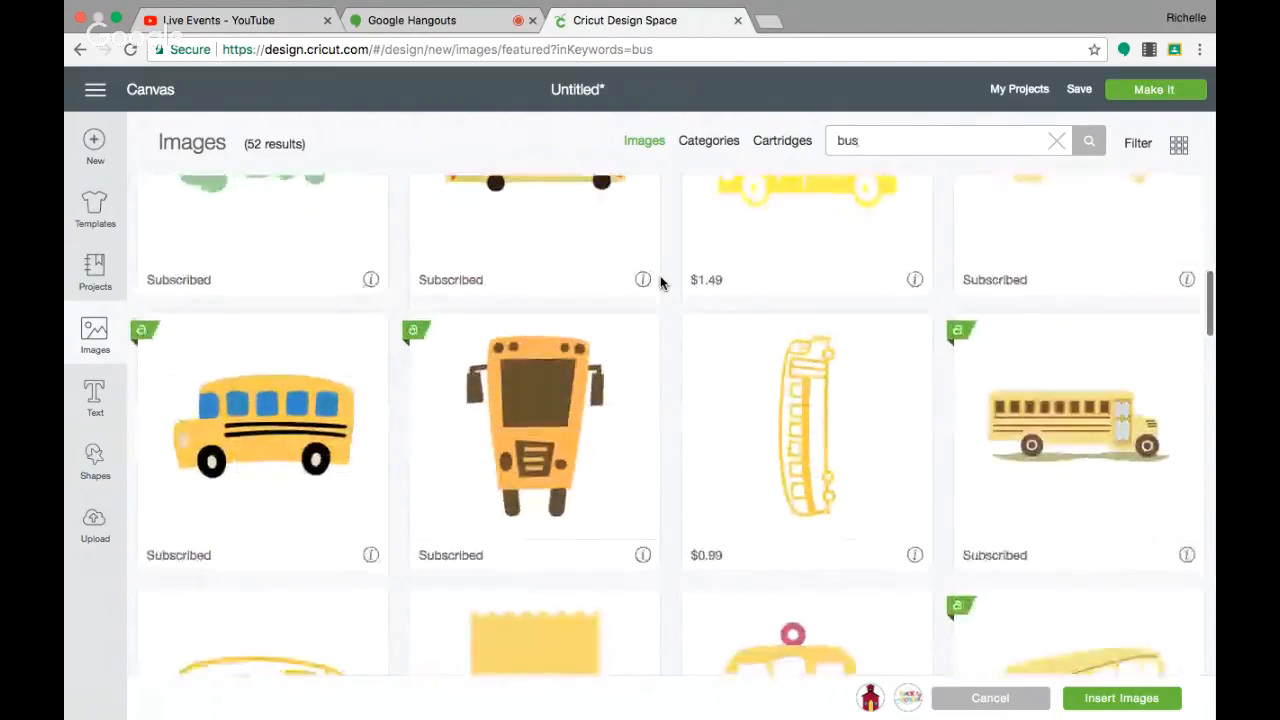
scroll(660, 283, down, 9)
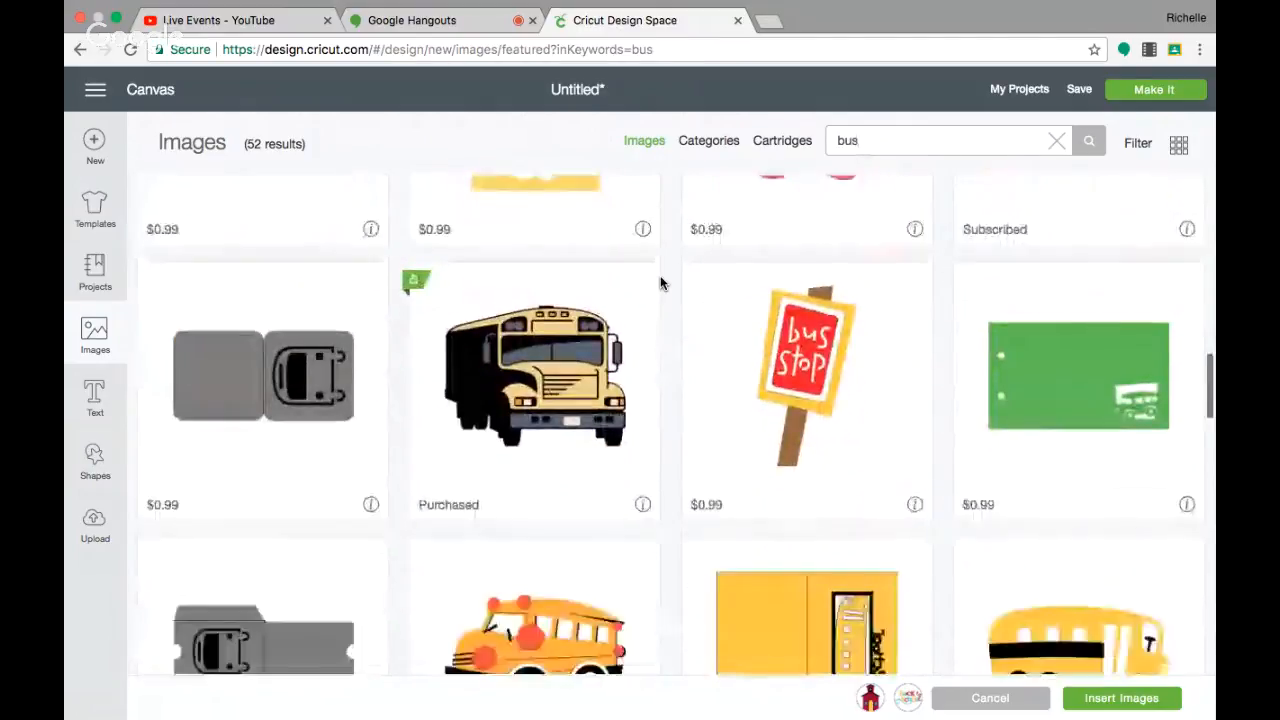
click(855, 458)
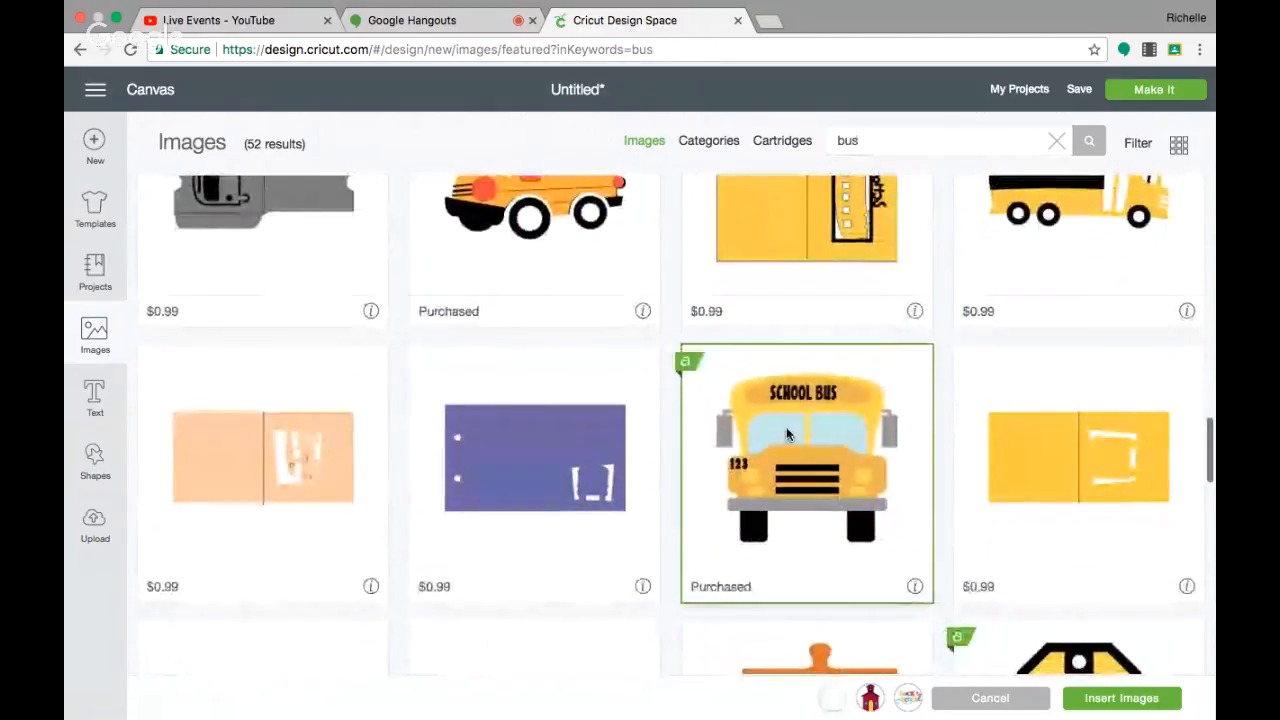
Search the image library for "books" and add the green and blue book stack topped with a red apple to the selection.
click(880, 140)
text(books)
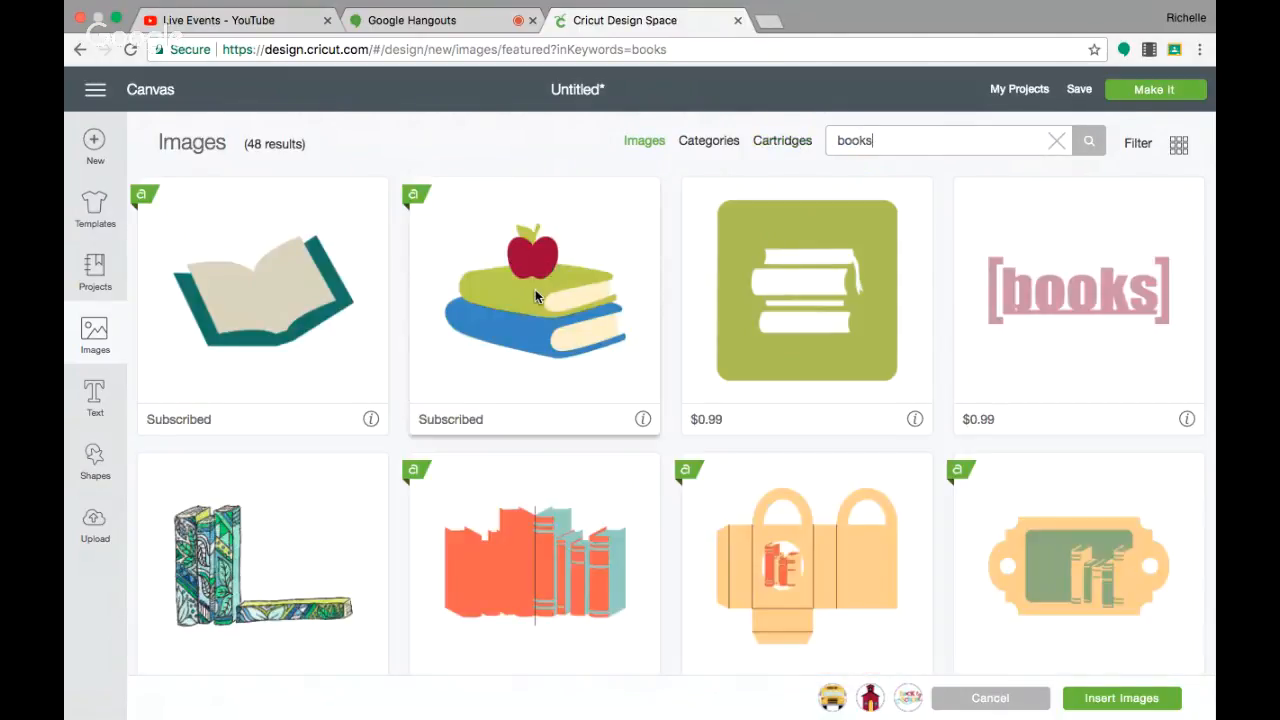
click(536, 292)
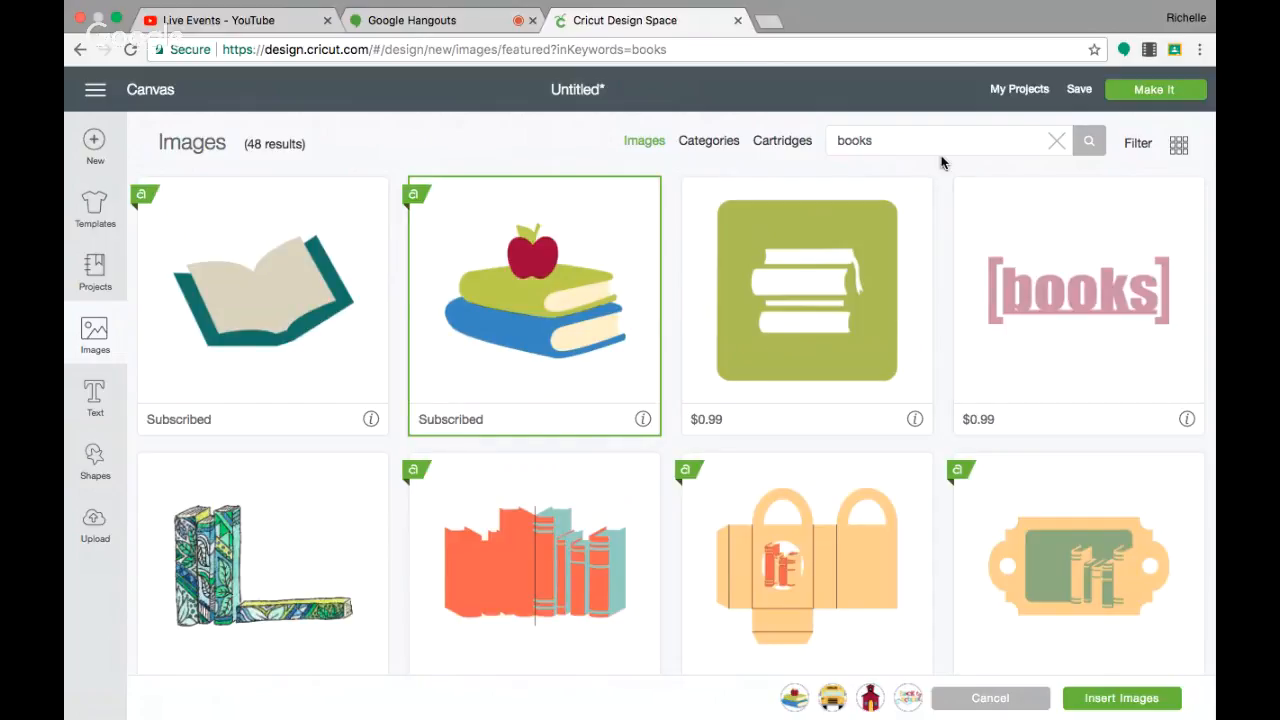
Search the image library for "crayon" and show the image details of the Batman Crayon Box.
double_click(884, 139)
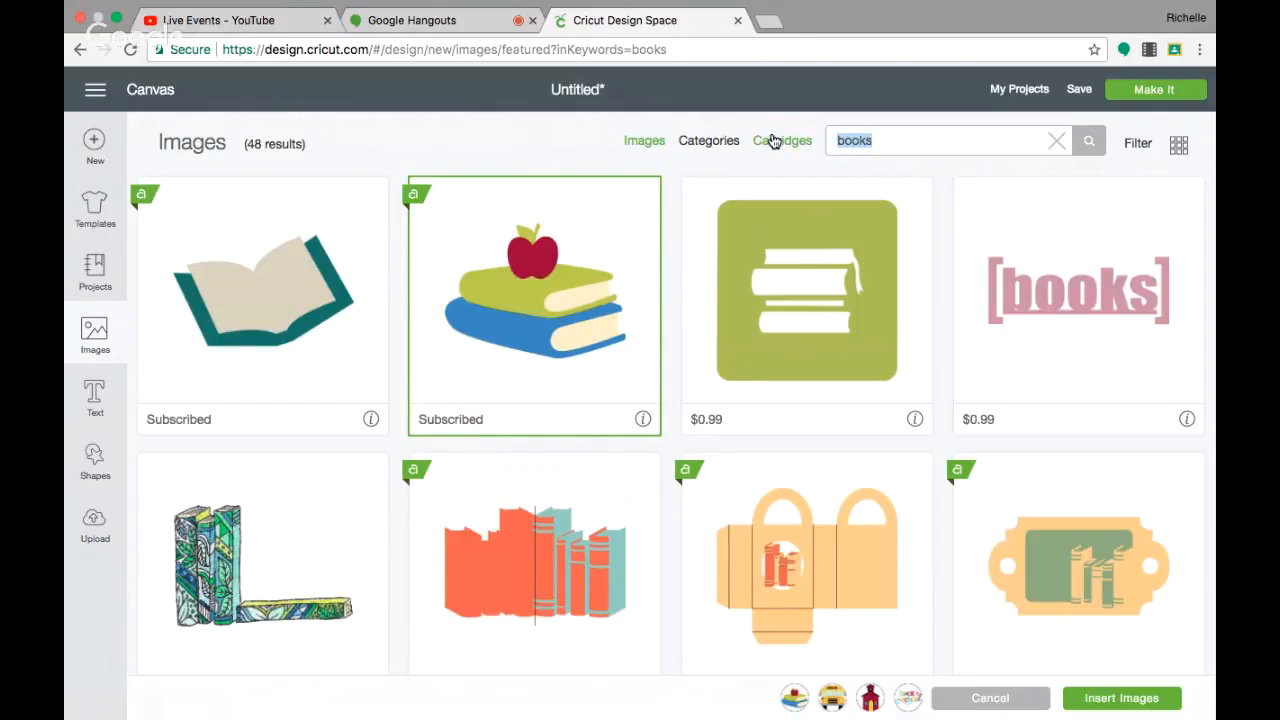
text(cryaon)
key(Return)
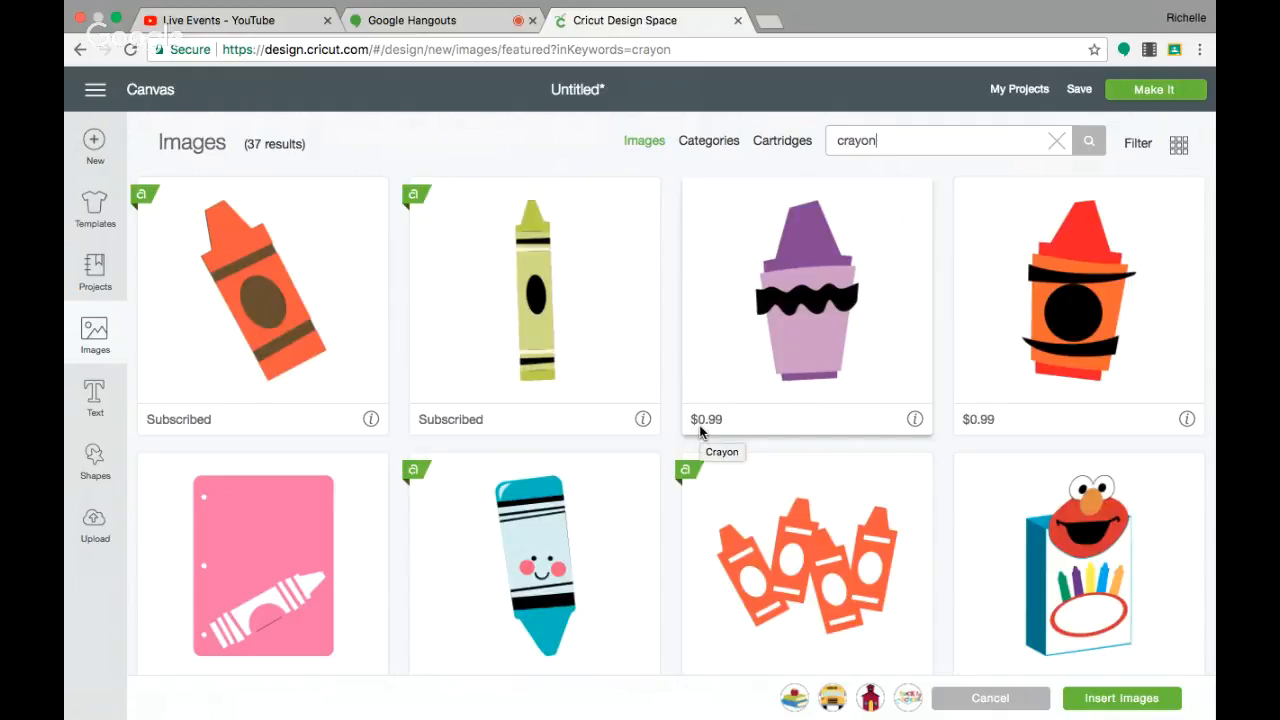
scroll(700, 430, down, 1)
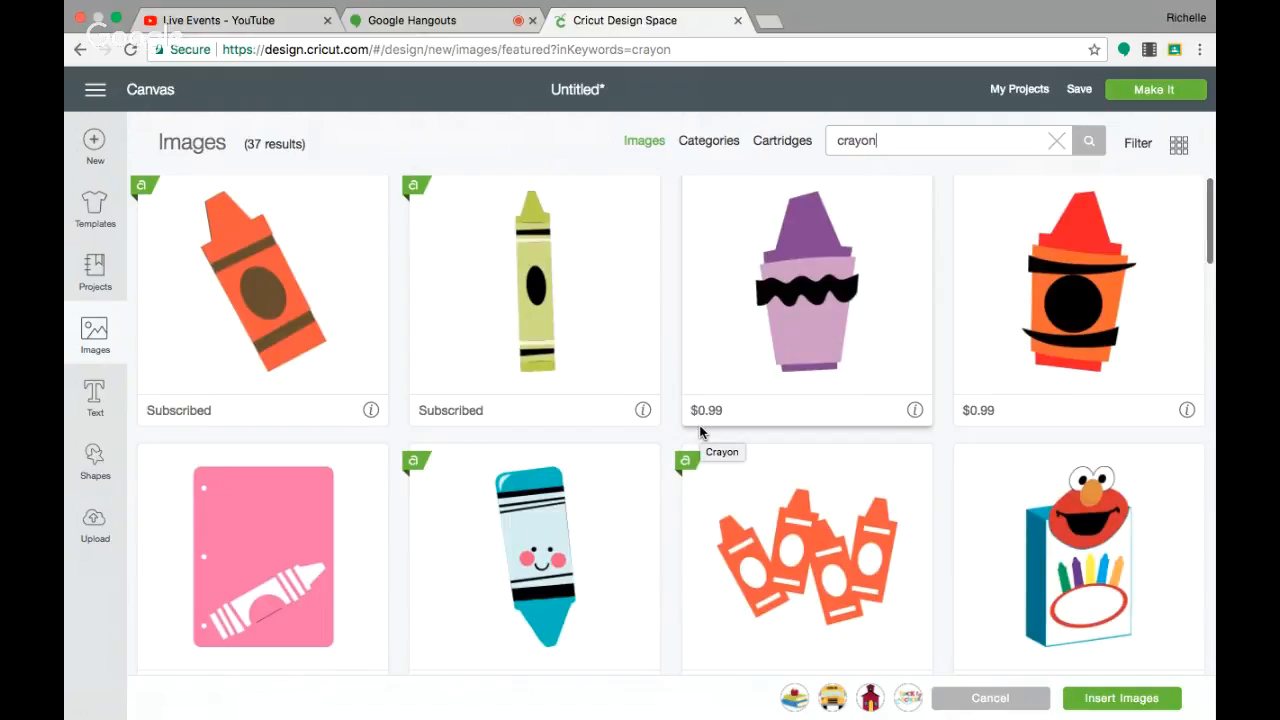
scroll(700, 430, down, 2)
scroll(700, 430, down, 10)
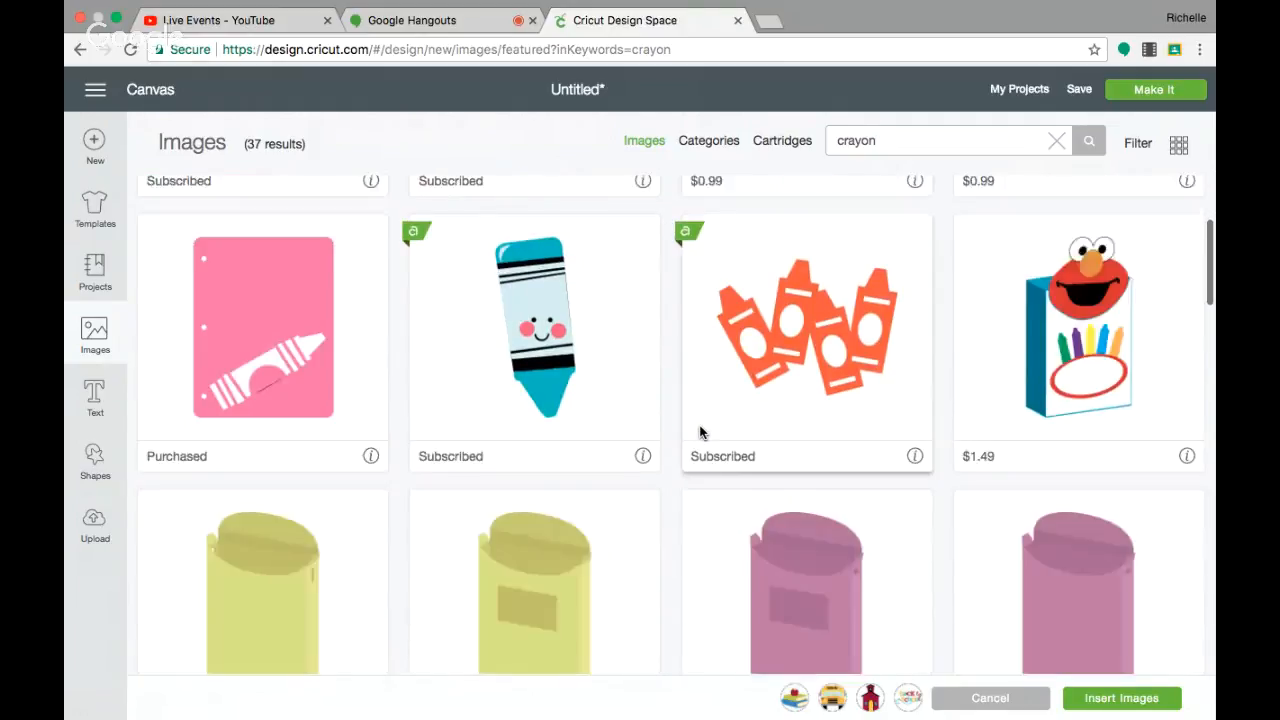
scroll(700, 430, down, 5)
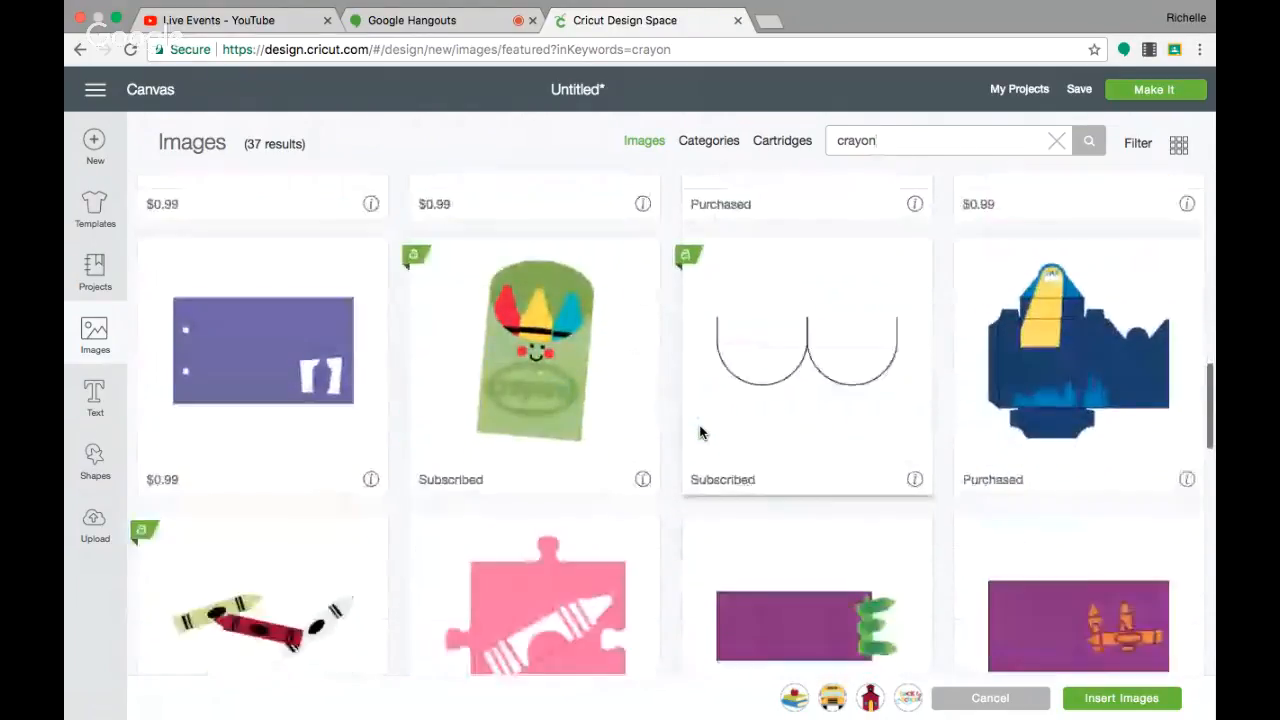
scroll(730, 315, up, 4)
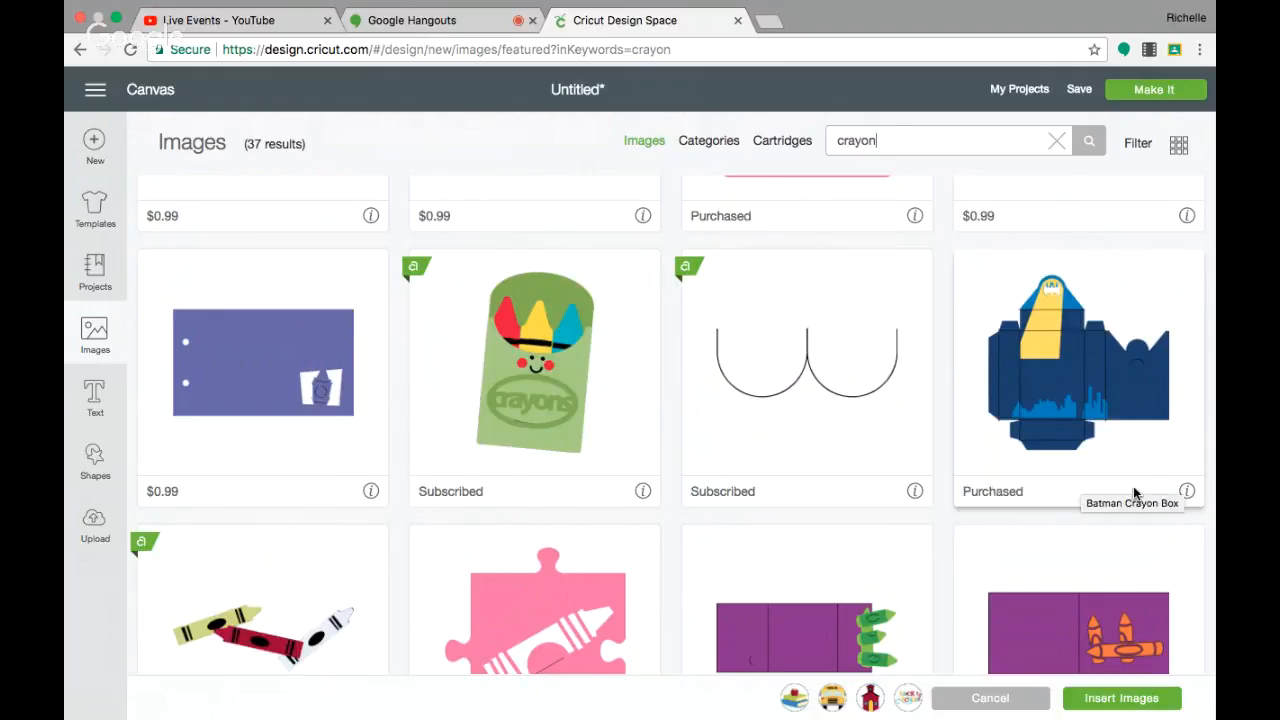
click(1187, 494)
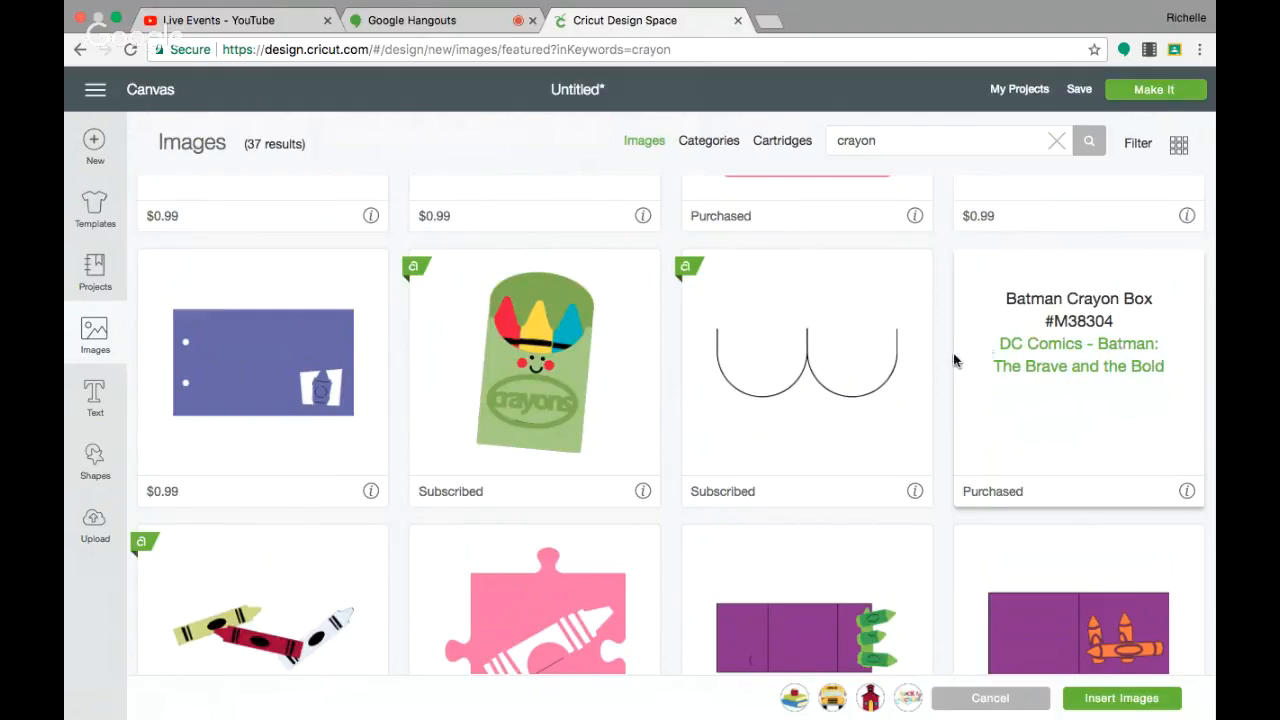
Add the upright yellow-green crayon with the black oval and stripes to the selection.
scroll(700, 531, down, 1)
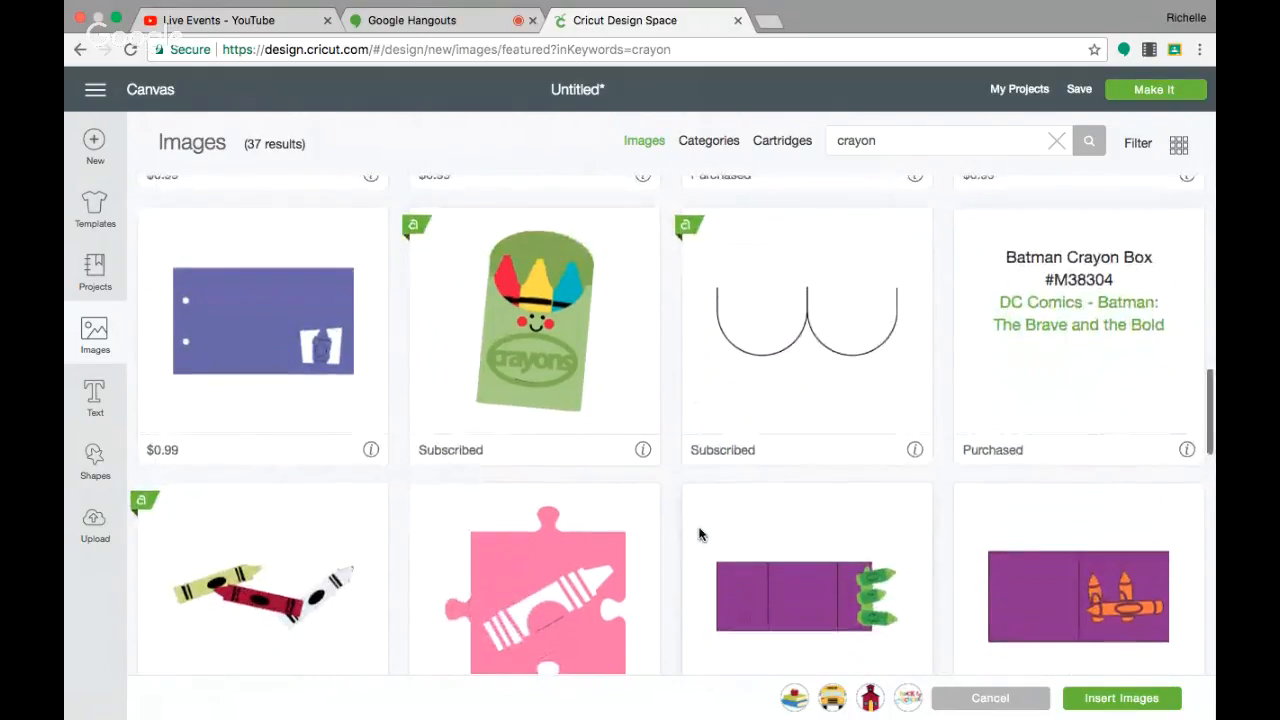
scroll(757, 306, up, 5)
scroll(755, 308, up, 4)
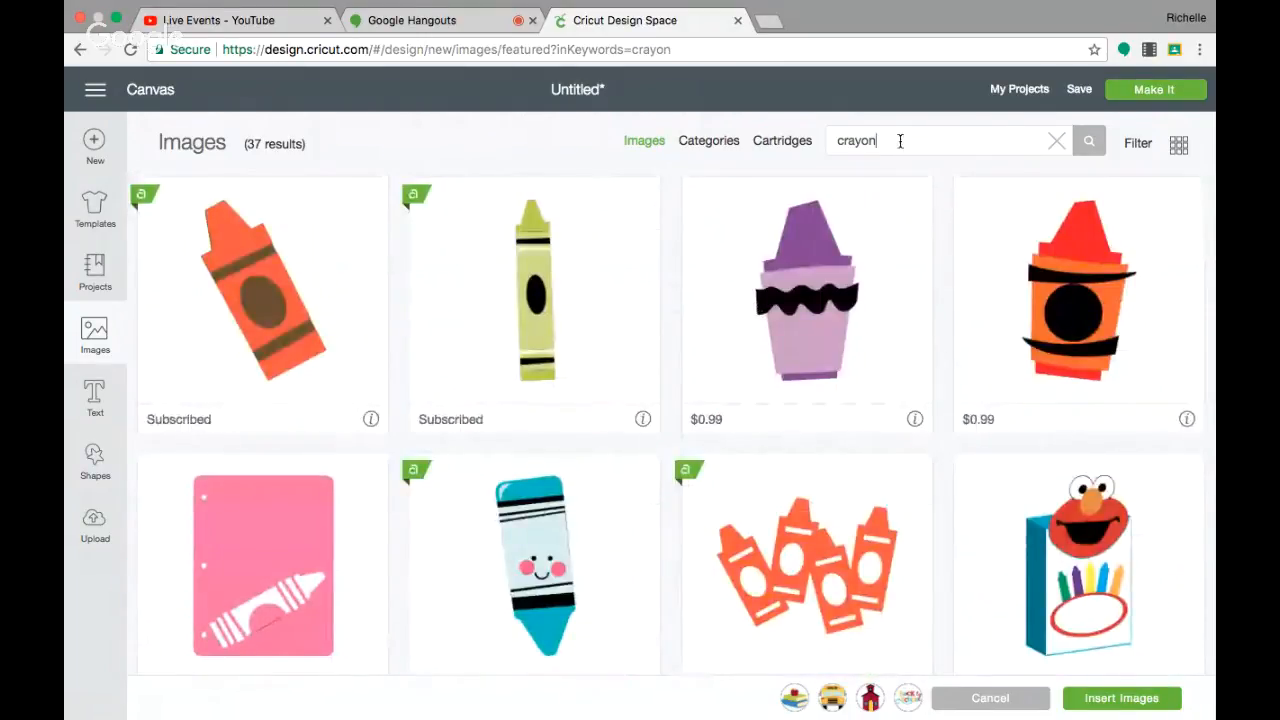
drag(903, 140, 805, 148)
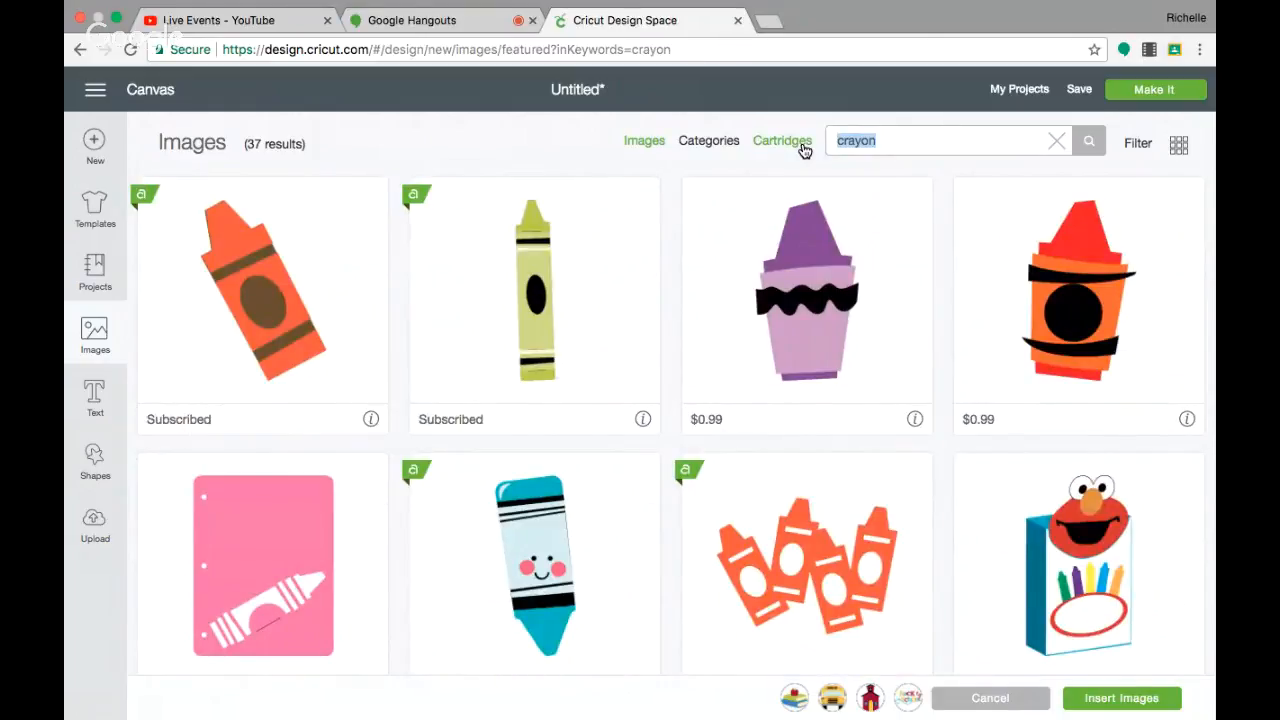
click(590, 245)
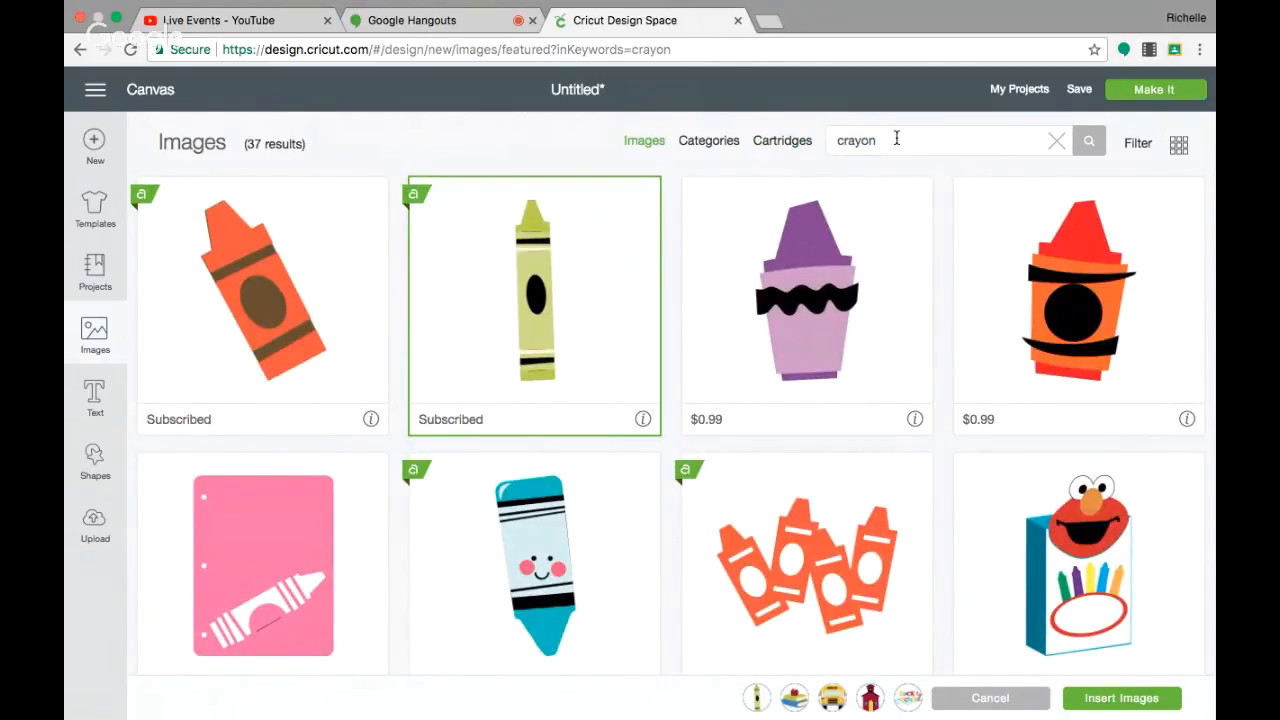
Search the image library for "glue" and add the cream glue bottle with the orange cap and blue GLUE label to the selection.
drag(897, 139, 737, 140)
text(glue)
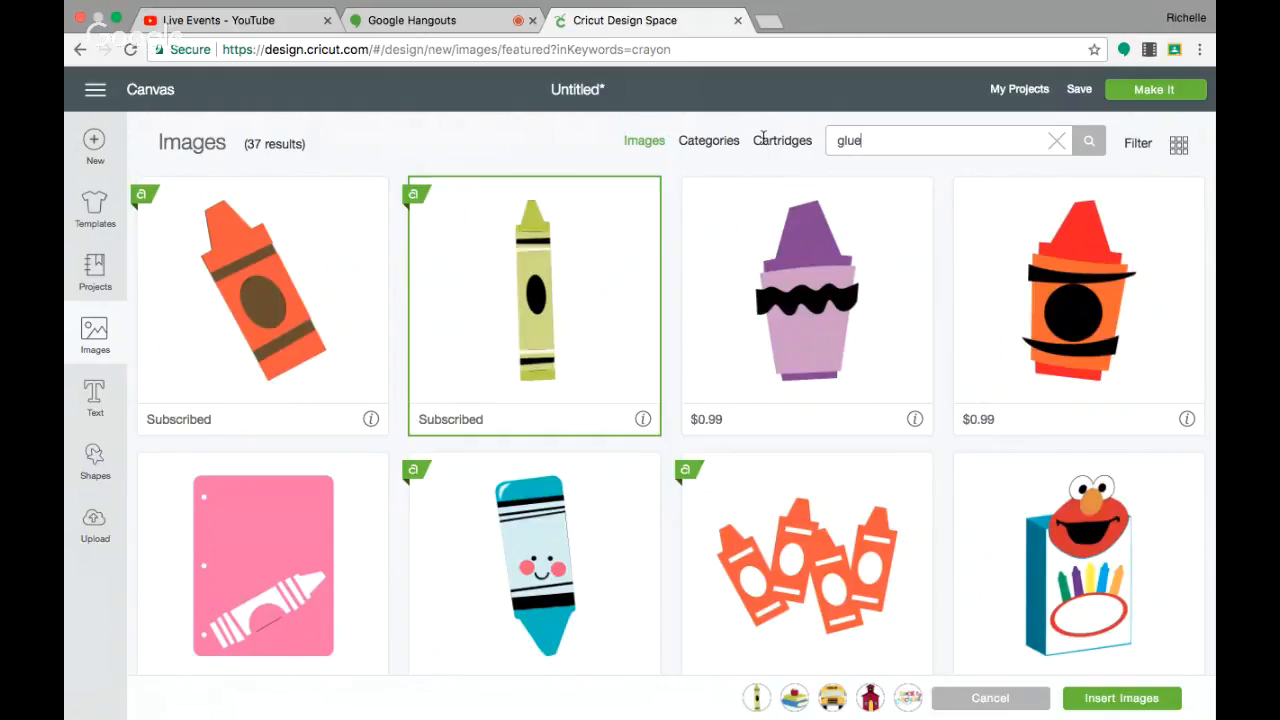
key(Return)
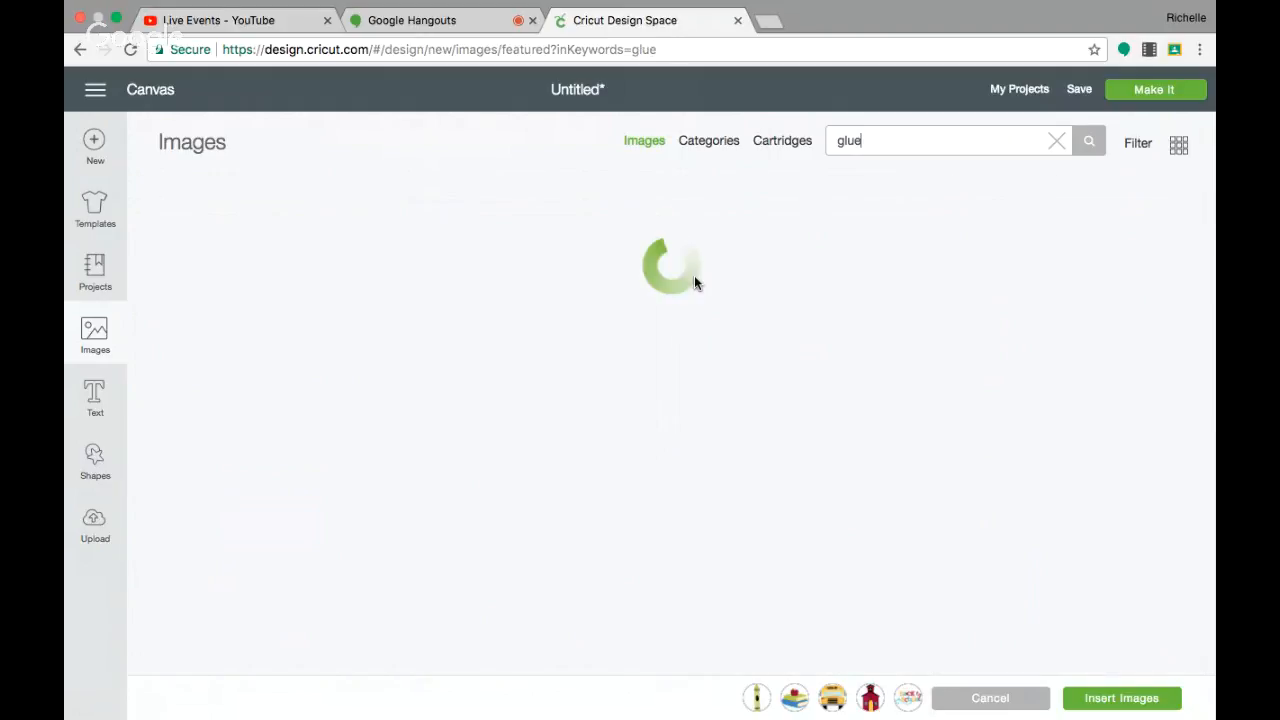
click(503, 297)
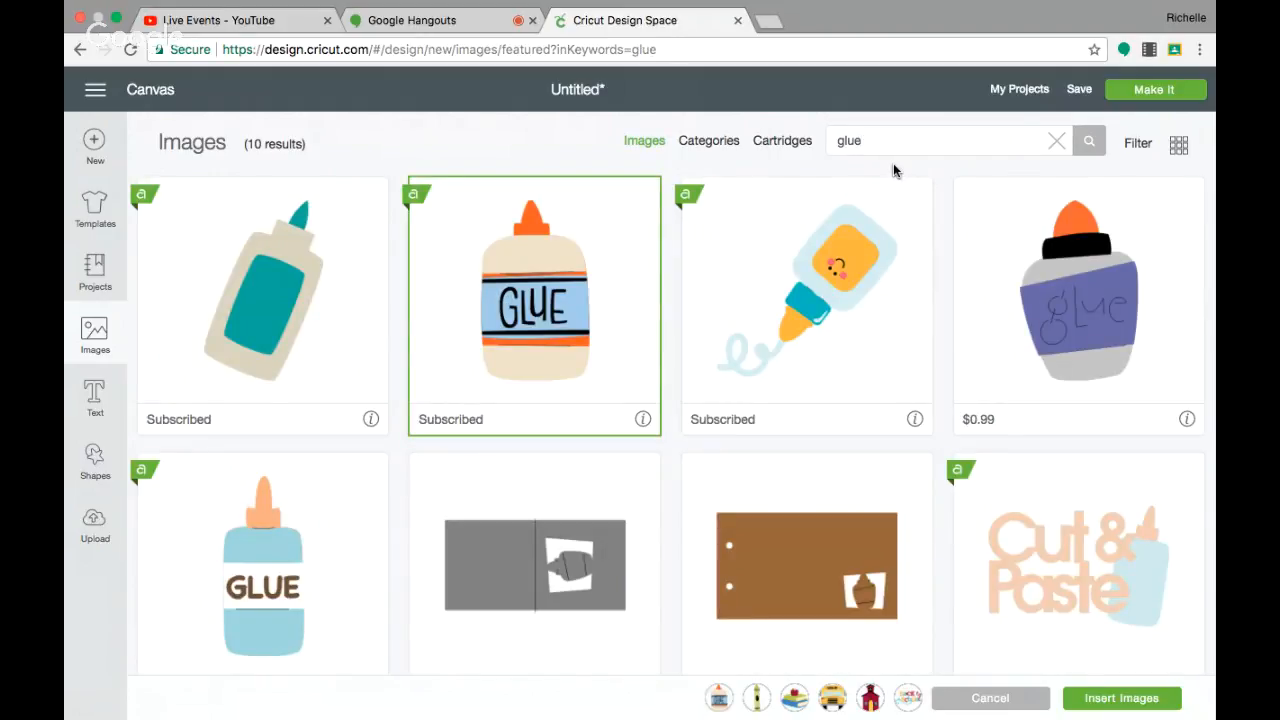
Search the image library for "scissors" and add the open scissors with green handles and blue blades to the selection.
drag(878, 143, 795, 140)
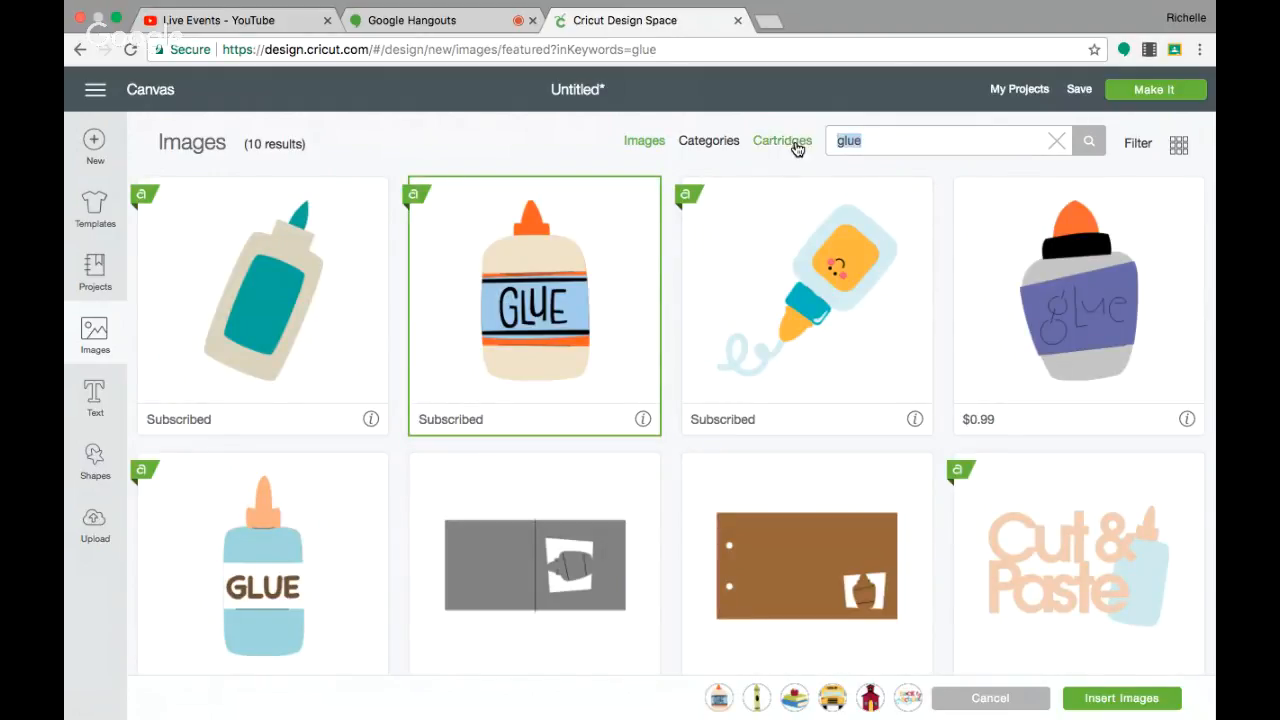
text(scissors)
key(Return)
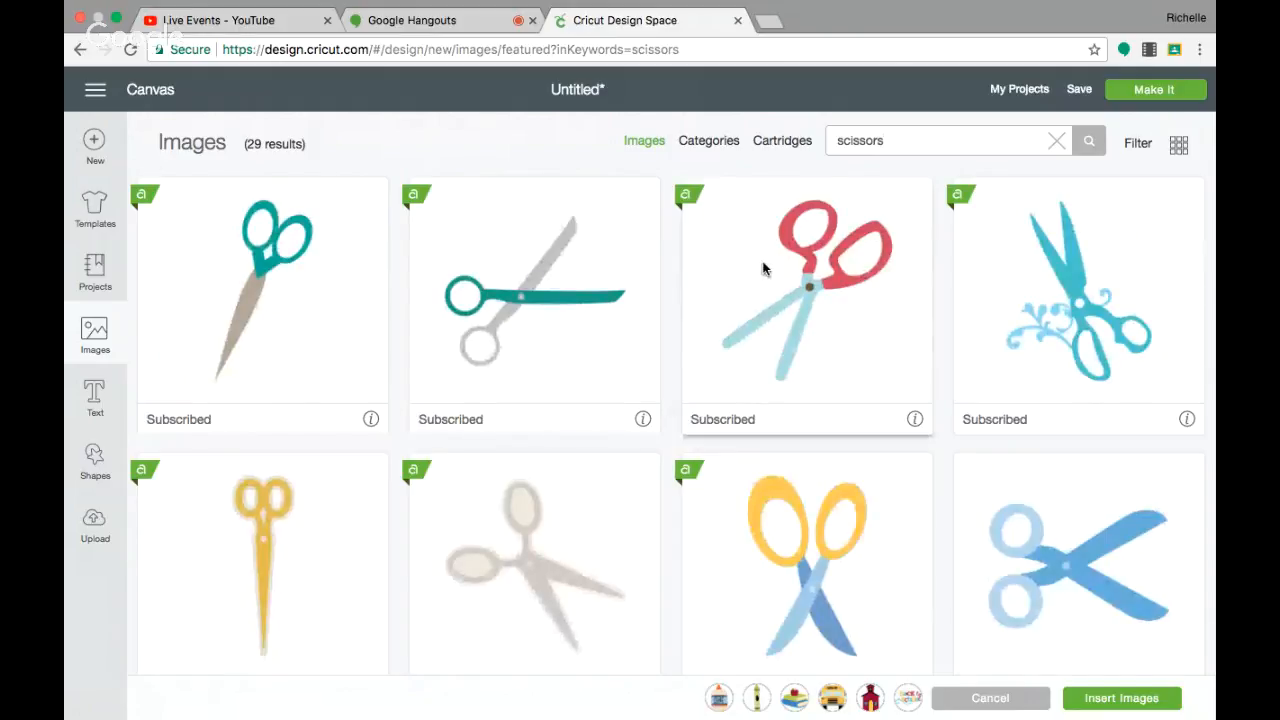
scroll(763, 268, down, 1)
scroll(763, 268, down, 1)
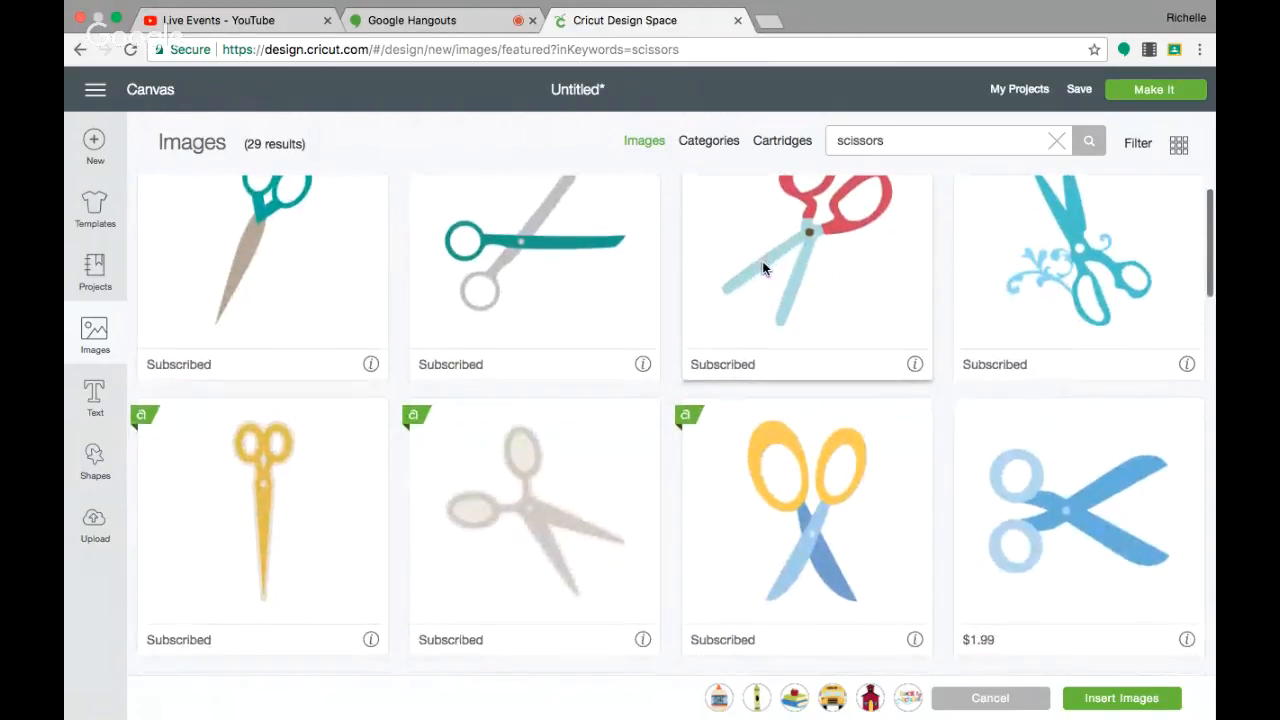
scroll(763, 268, down, 10)
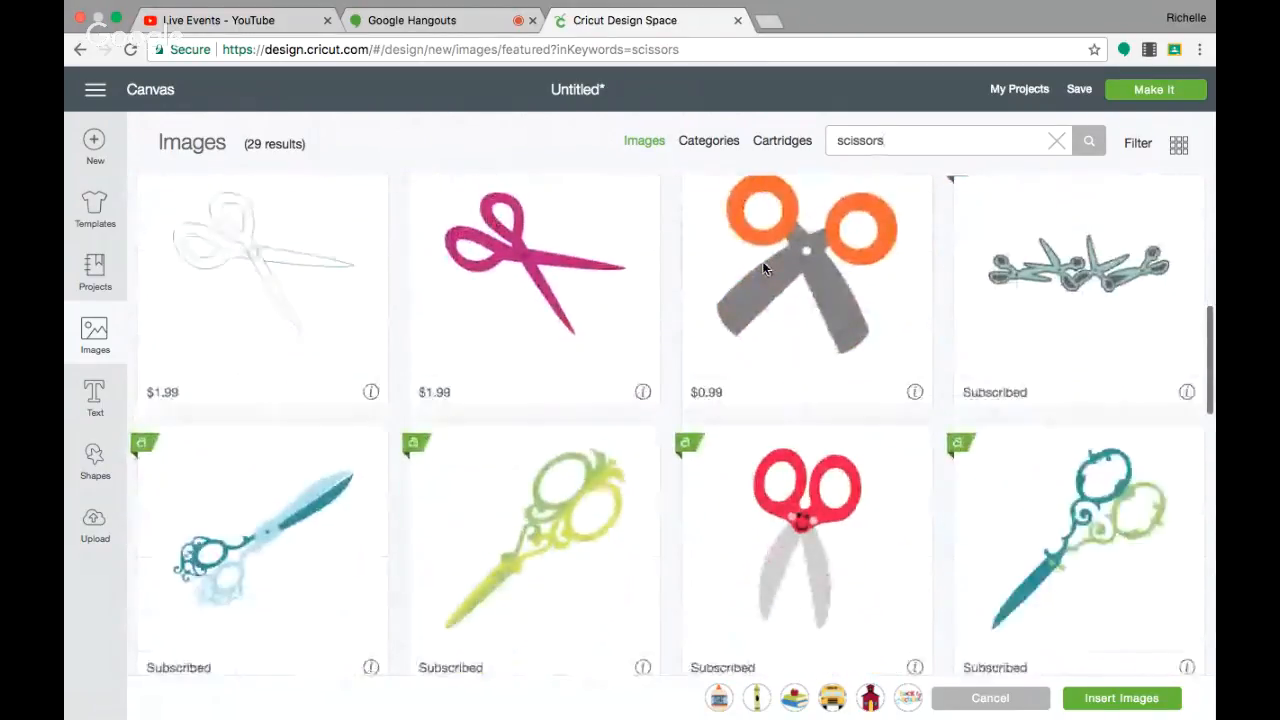
scroll(763, 268, down, 8)
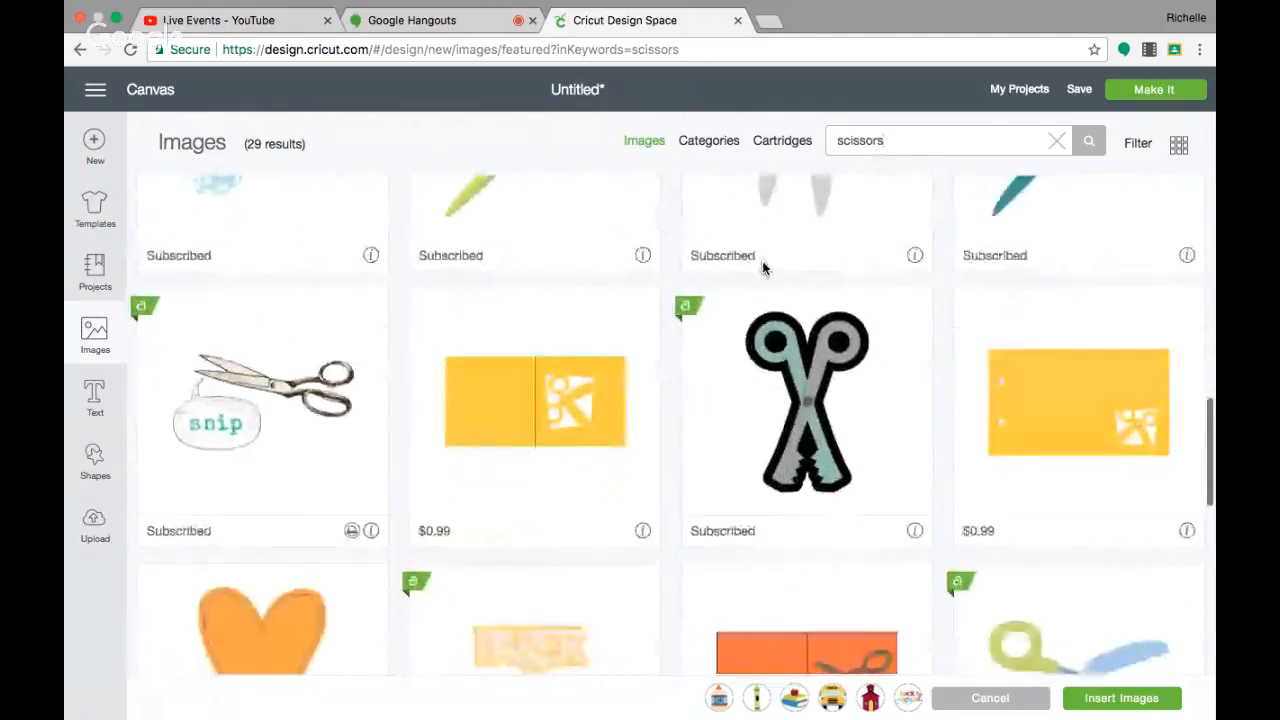
scroll(763, 267, down, 7)
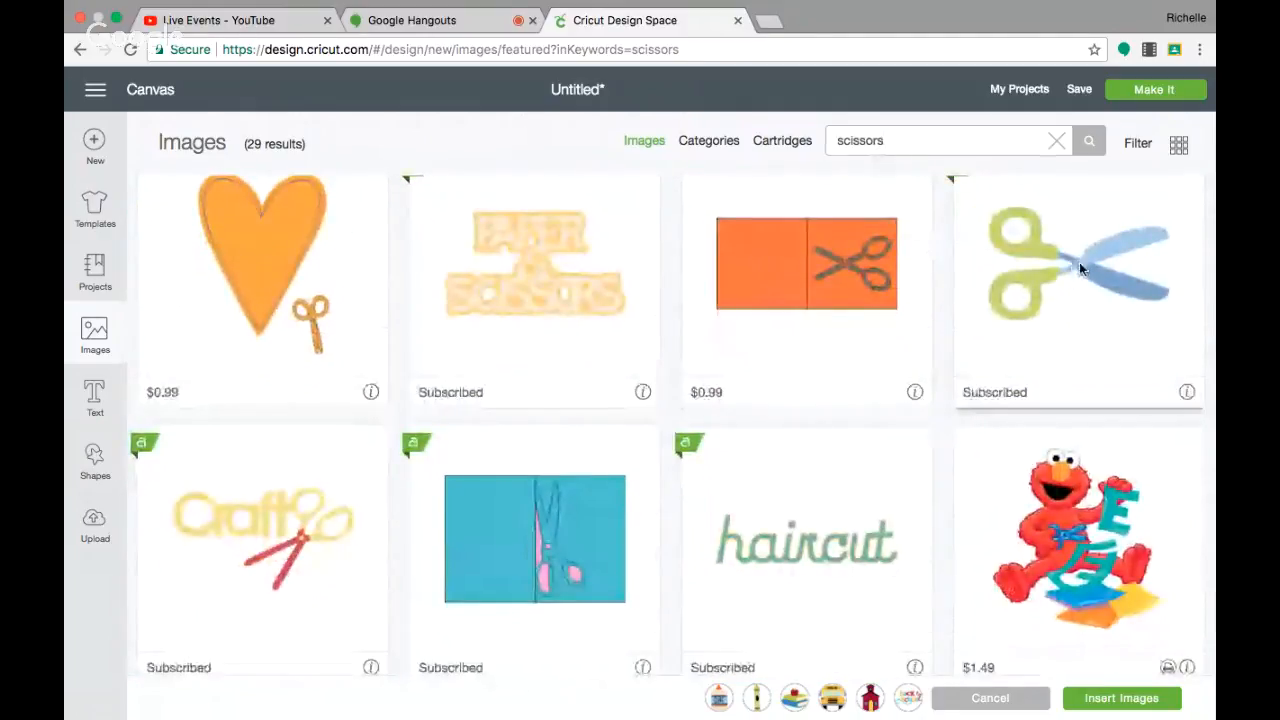
click(1079, 262)
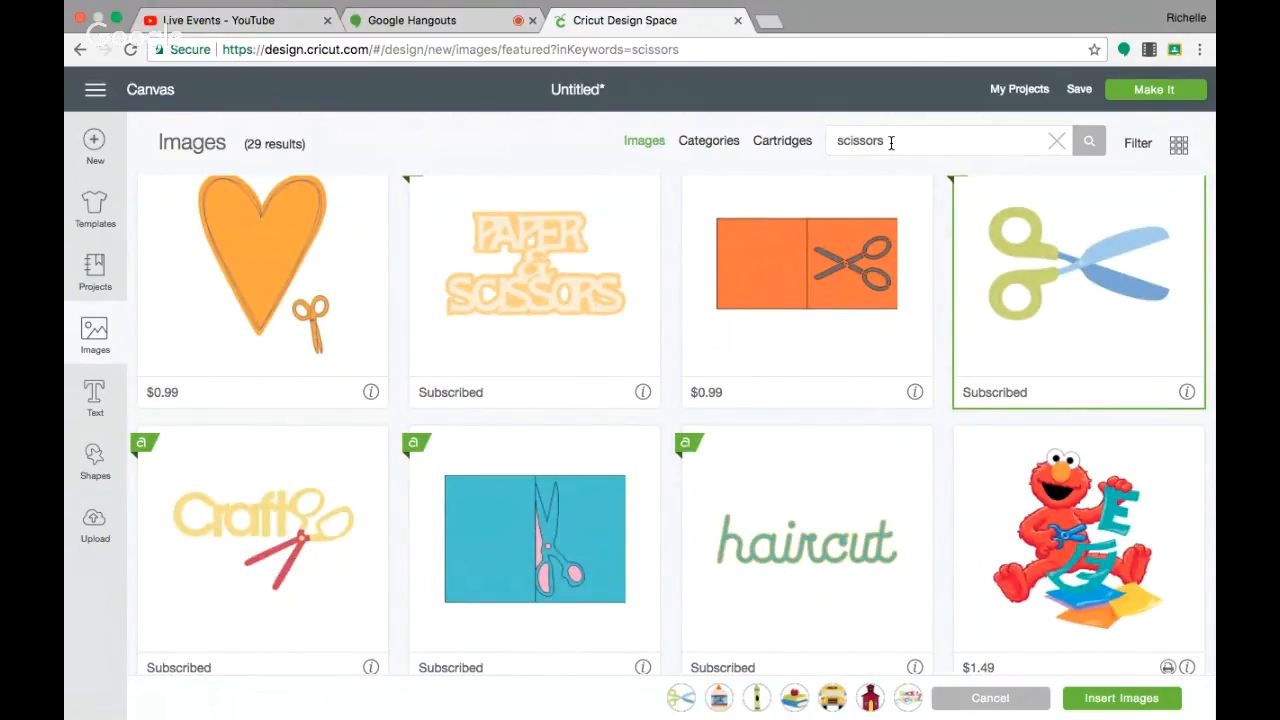
Search the cartridges for "edge" and open the Edge to Edge cartridge.
double_click(890, 142)
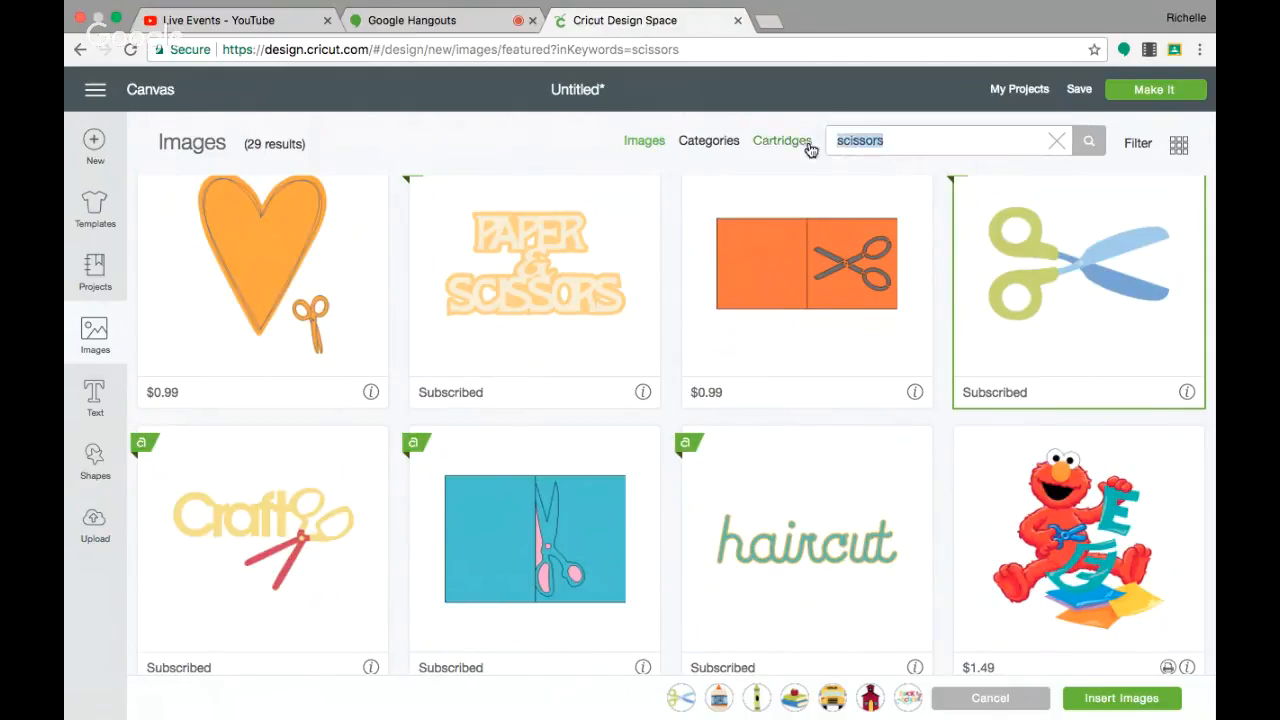
key(BackSpace)
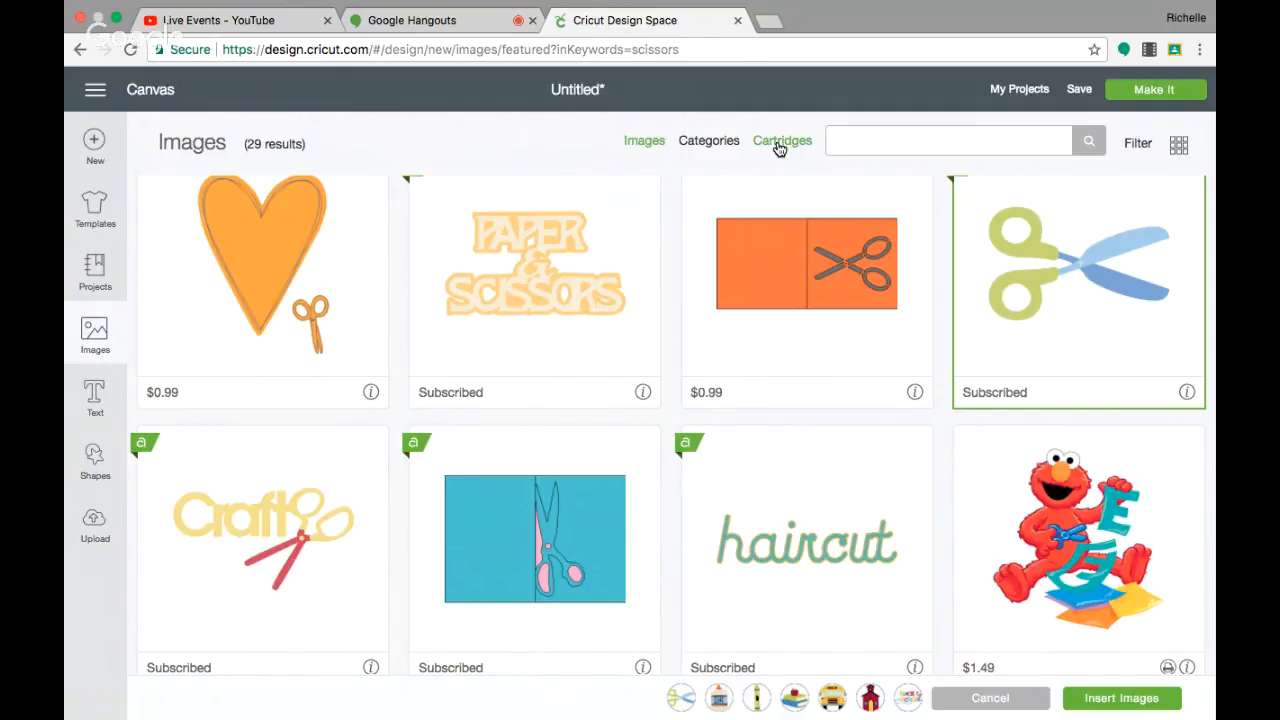
click(780, 145)
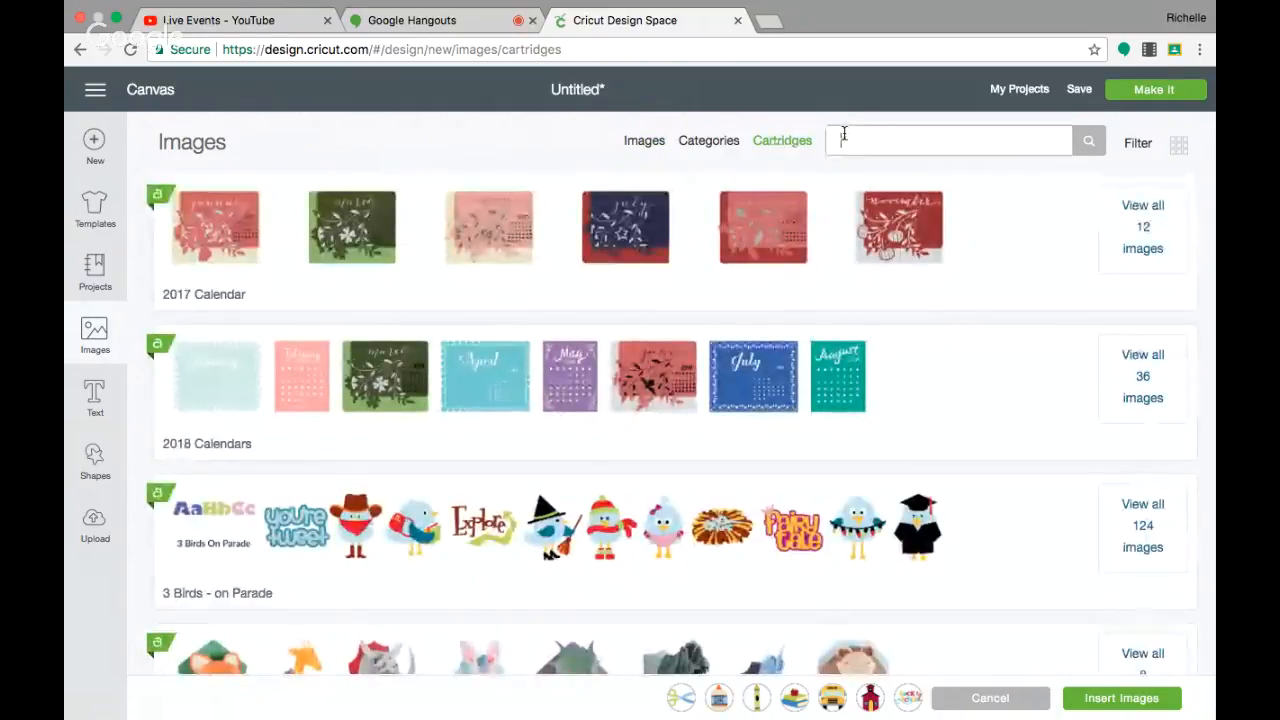
click(844, 133)
text(edg)
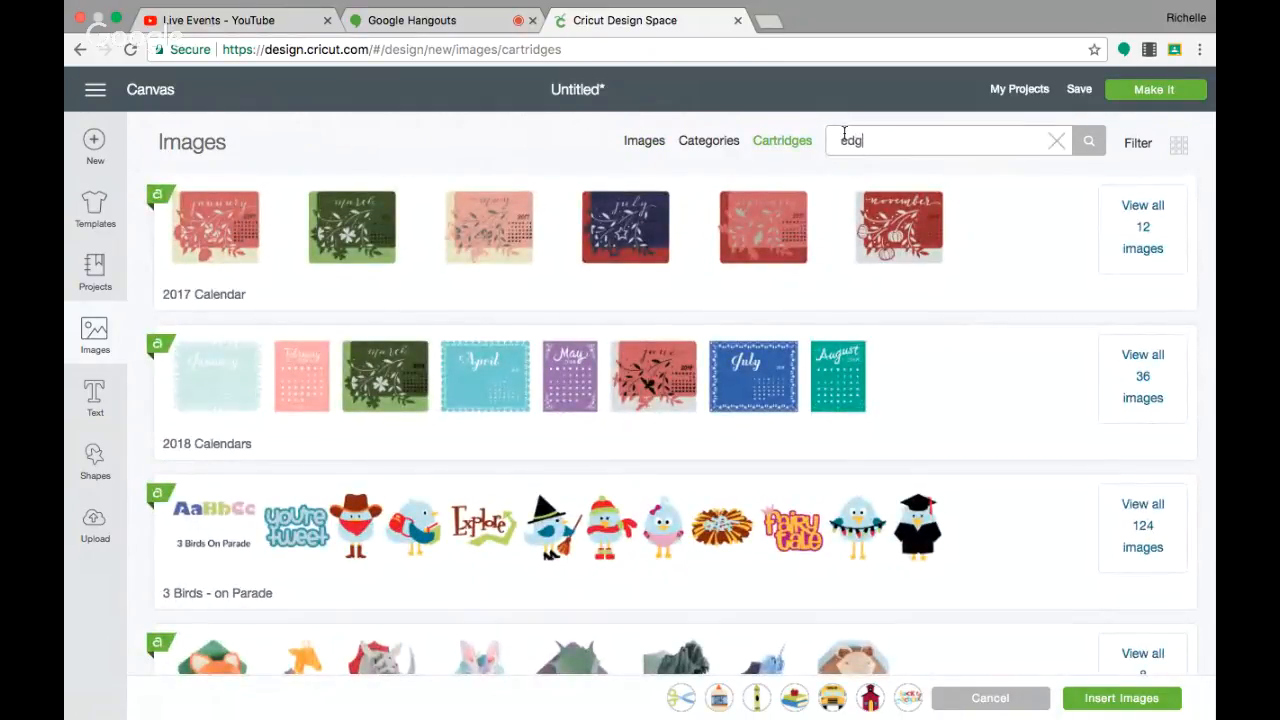
text(e)
key(Return)
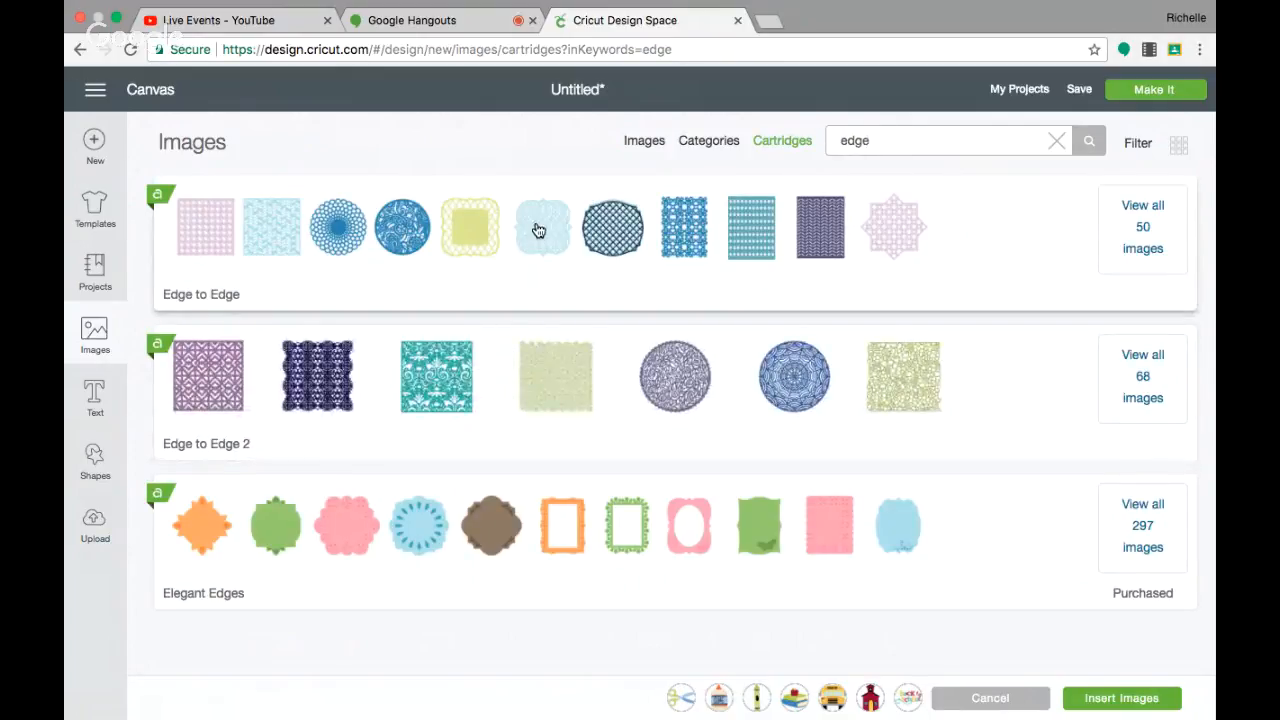
click(538, 230)
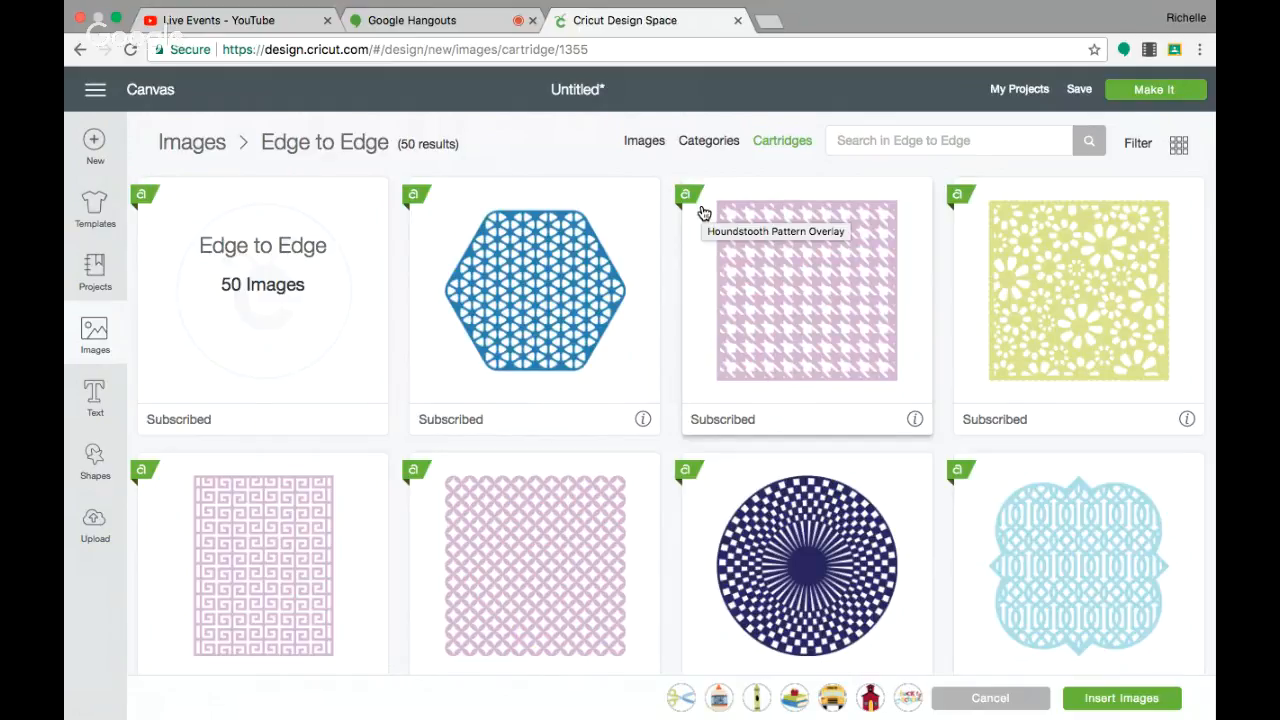
Add the purple Letter Pattern Square Overlay to the selection and insert all selected images onto the canvas.
scroll(703, 213, down, 5)
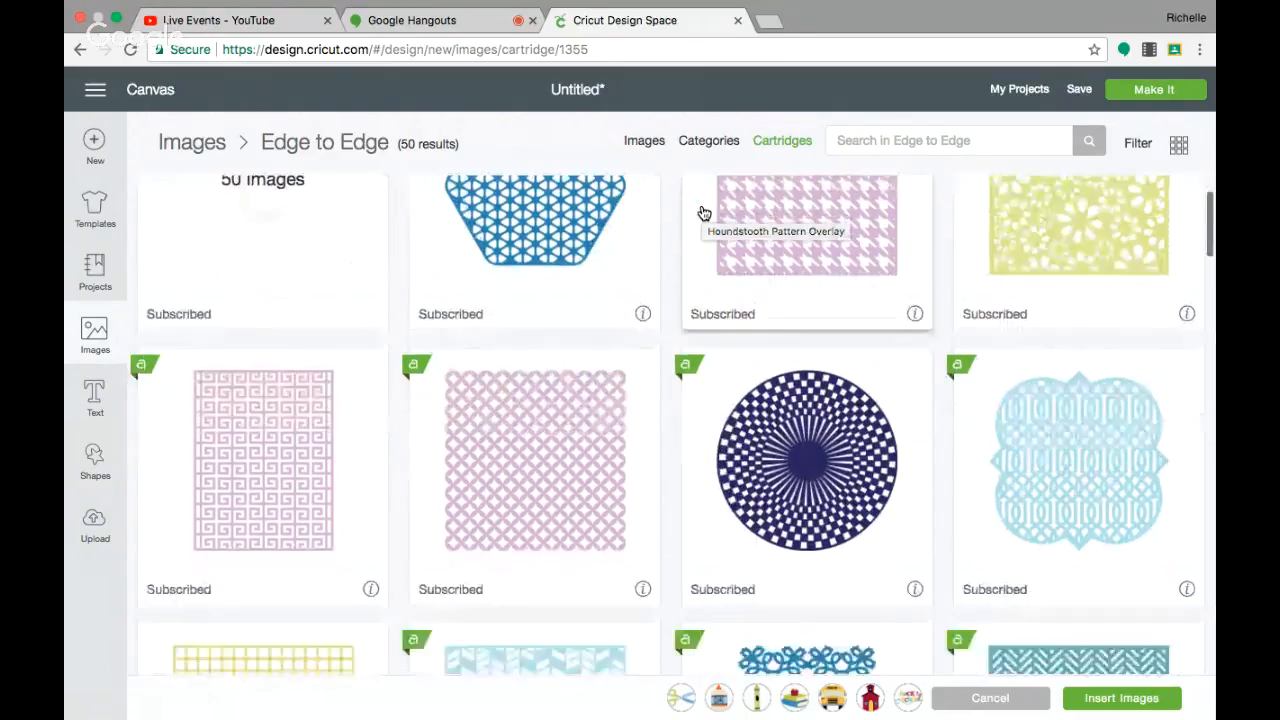
scroll(703, 213, down, 8)
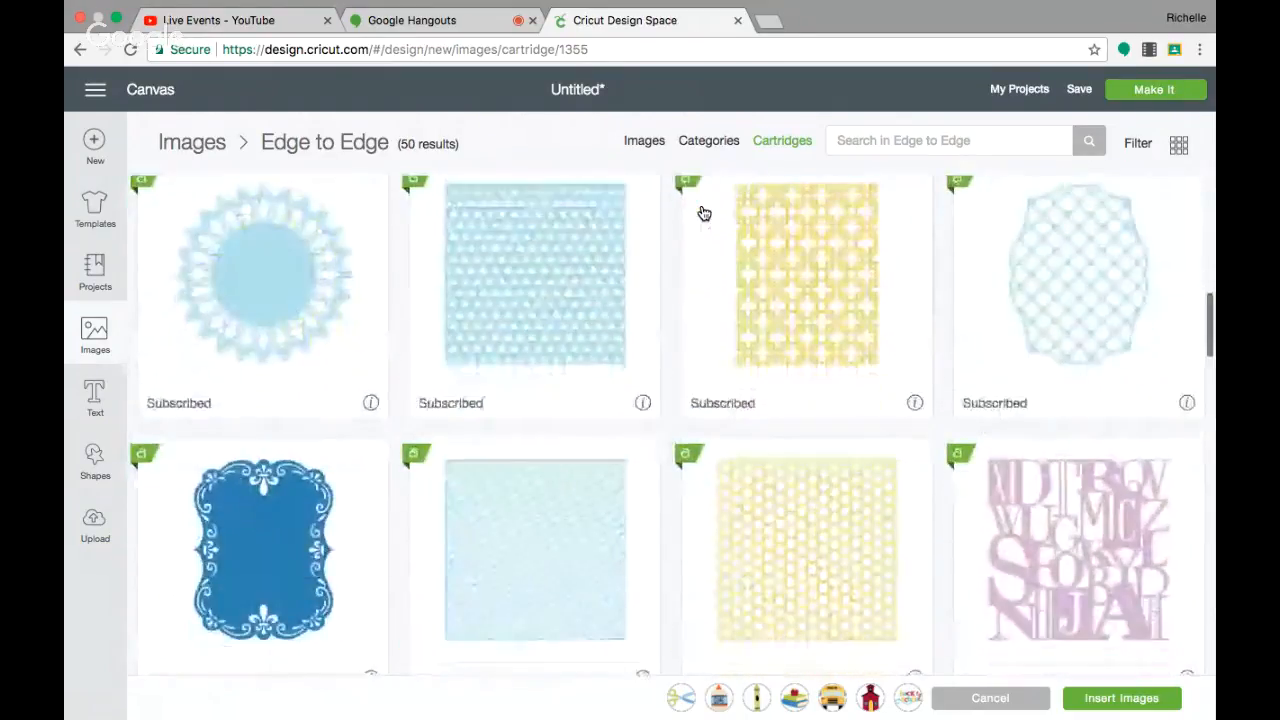
click(1073, 386)
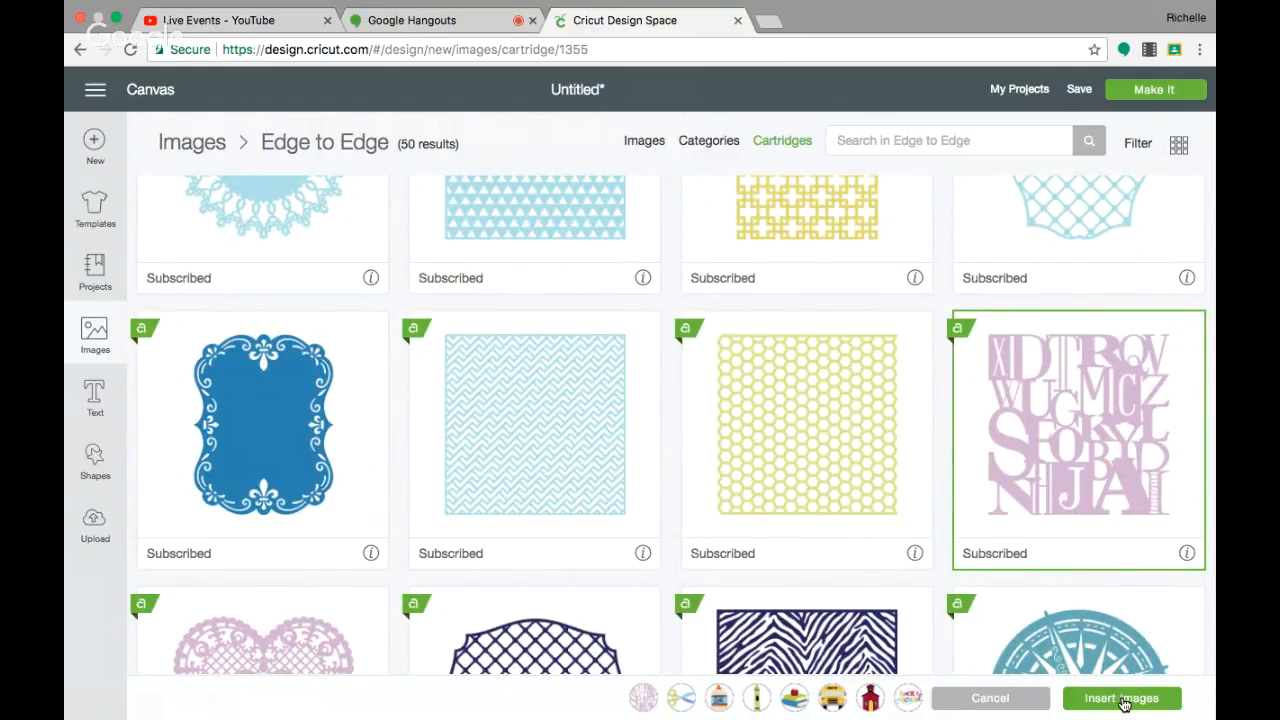
click(1120, 700)
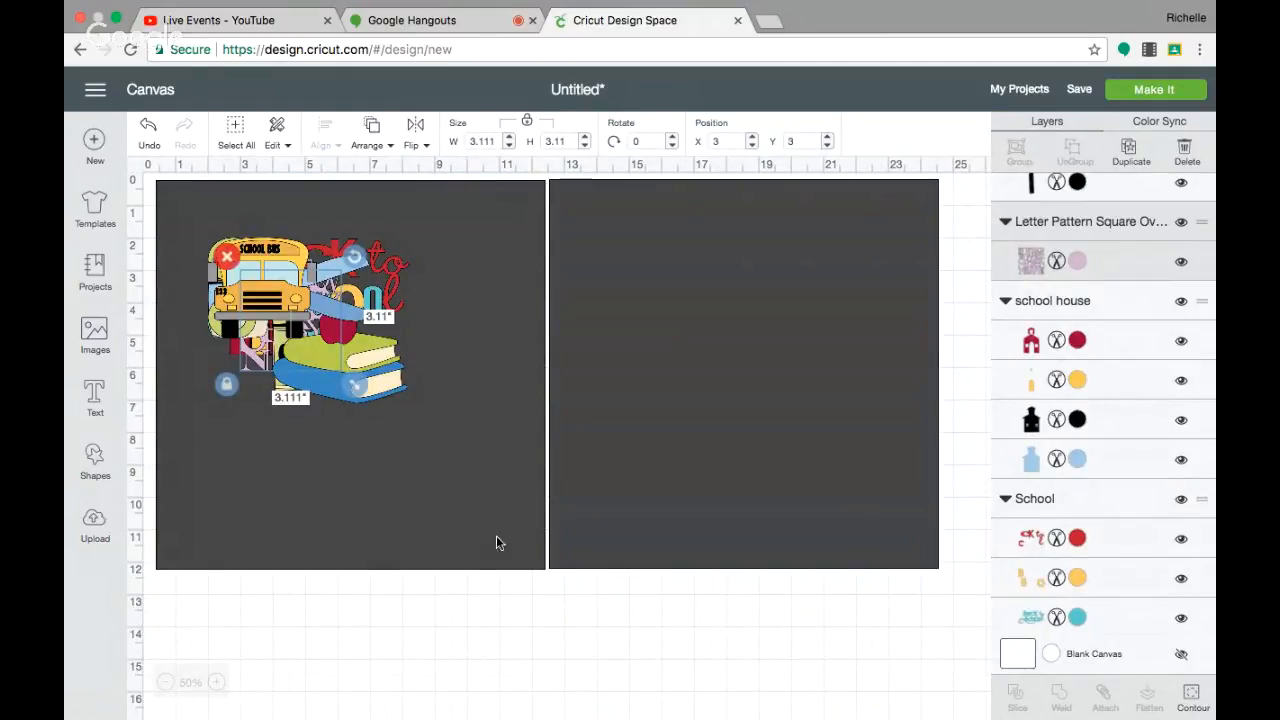
Spread out the stacked images: move the bus, scissors, title and books below the squares and the letter overlay onto the second square.
drag(265, 300, 497, 644)
drag(302, 268, 376, 662)
drag(325, 292, 686, 283)
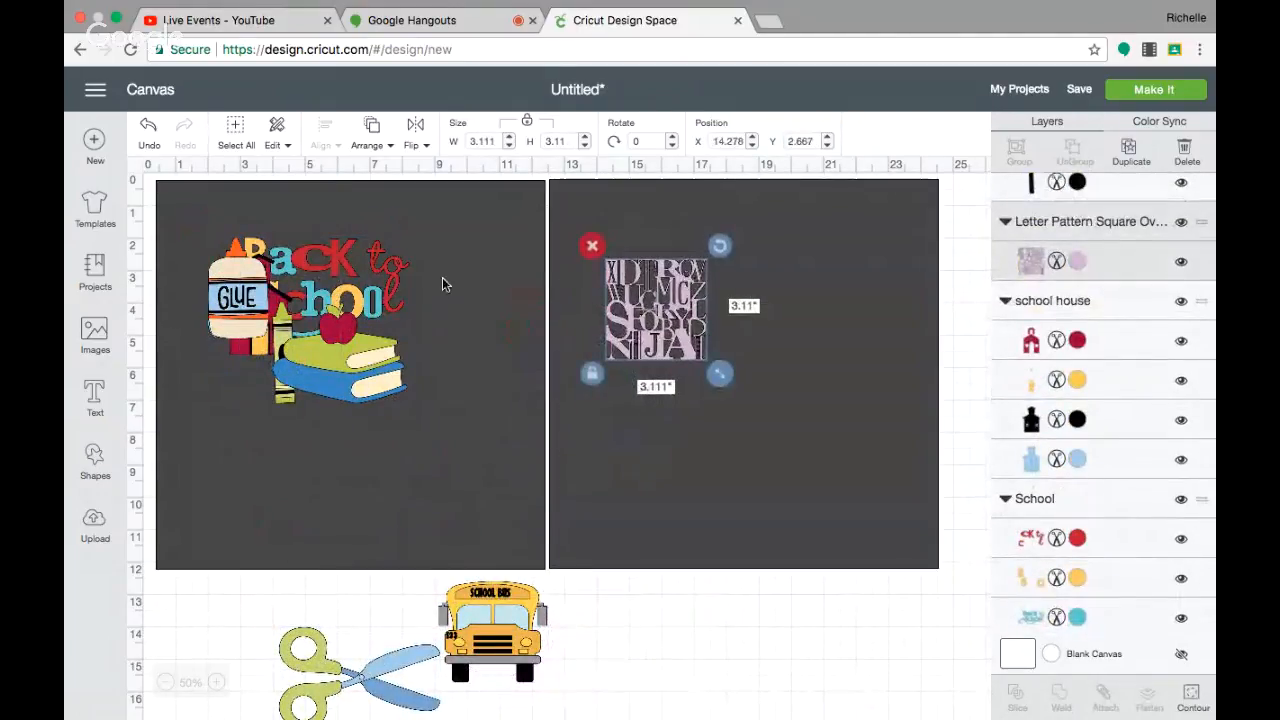
drag(358, 283, 696, 679)
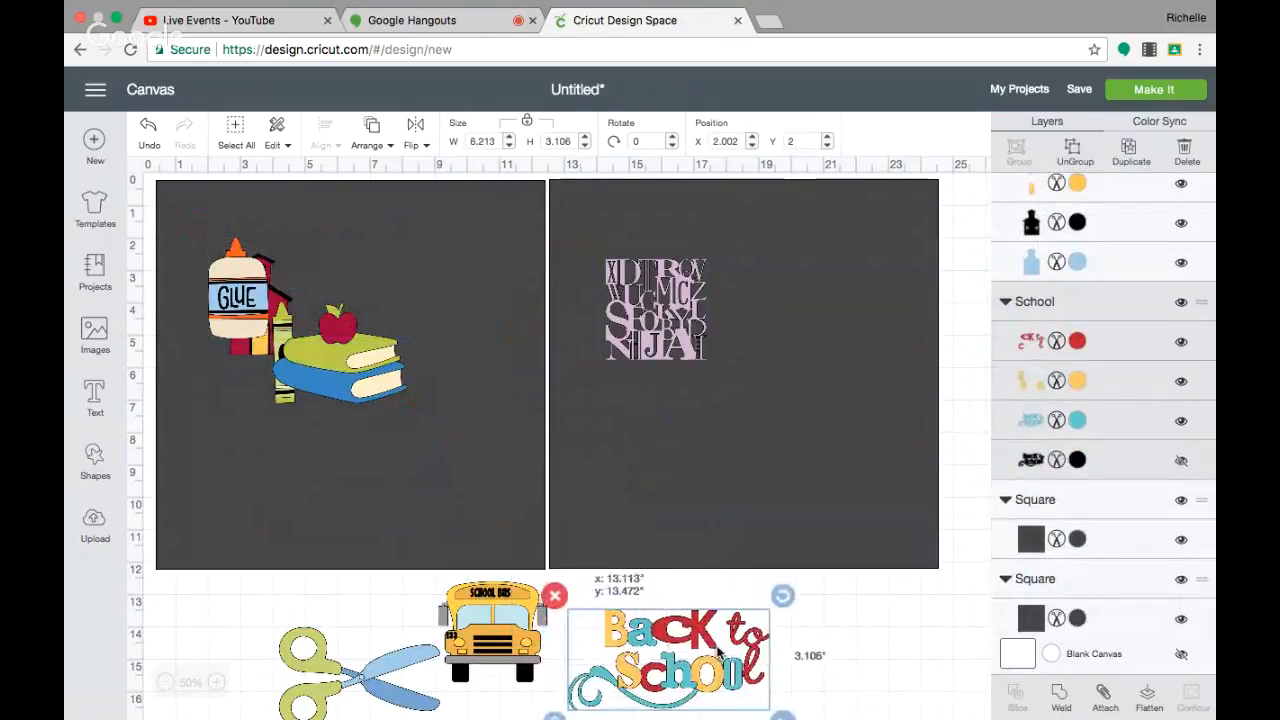
drag(370, 375, 869, 687)
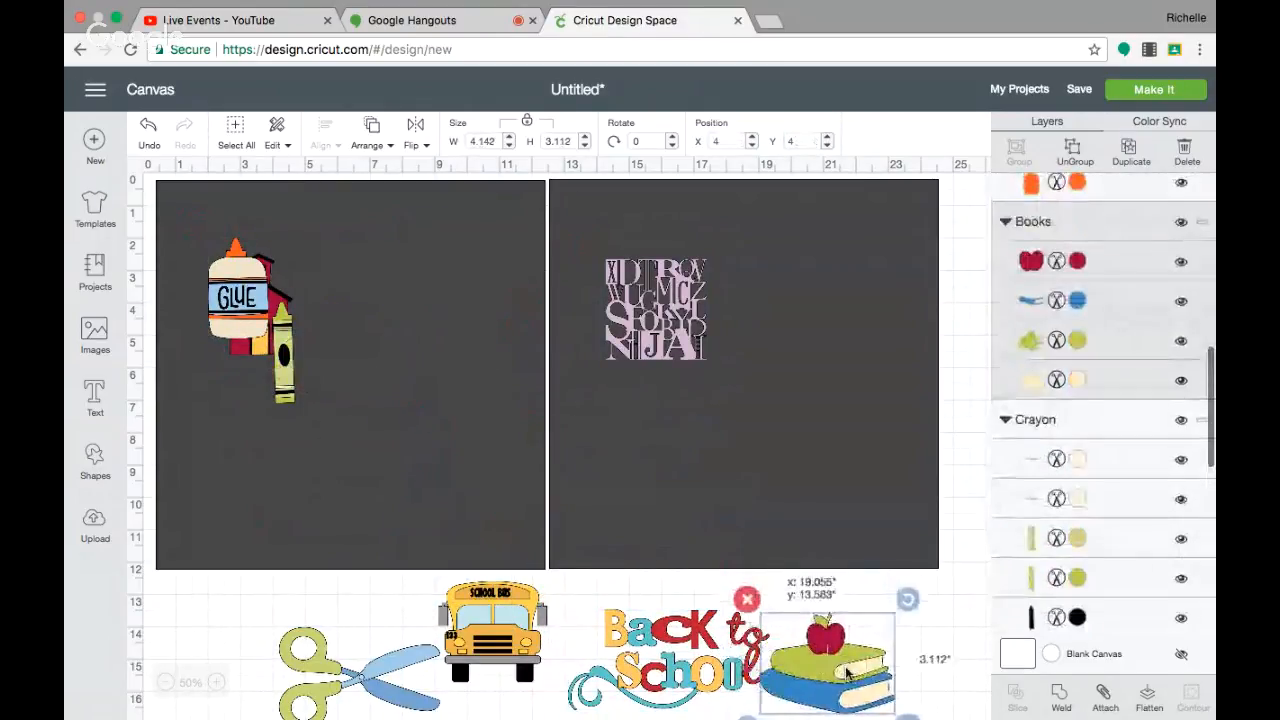
Move the glue bottle, crayon and schoolhouse off the first square into the row of artwork below the two pages.
click(236, 318)
drag(236, 318, 231, 680)
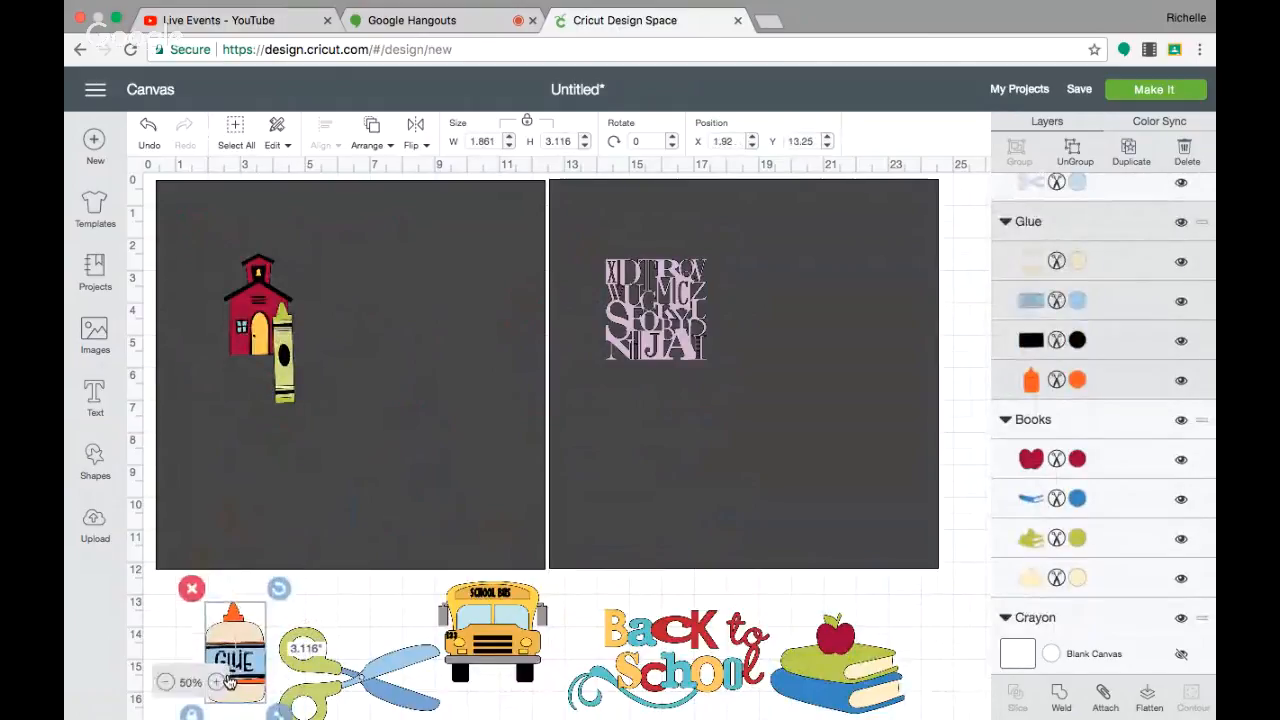
click(281, 318)
drag(281, 318, 560, 630)
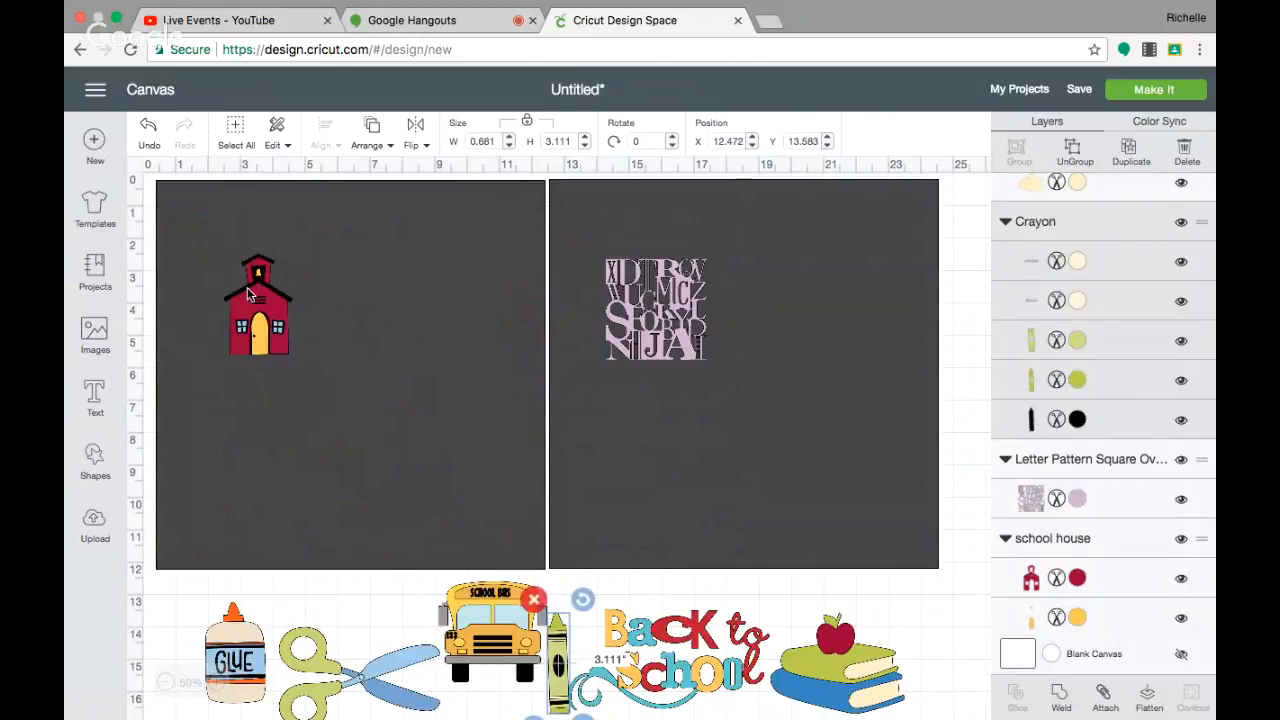
drag(275, 325, 900, 625)
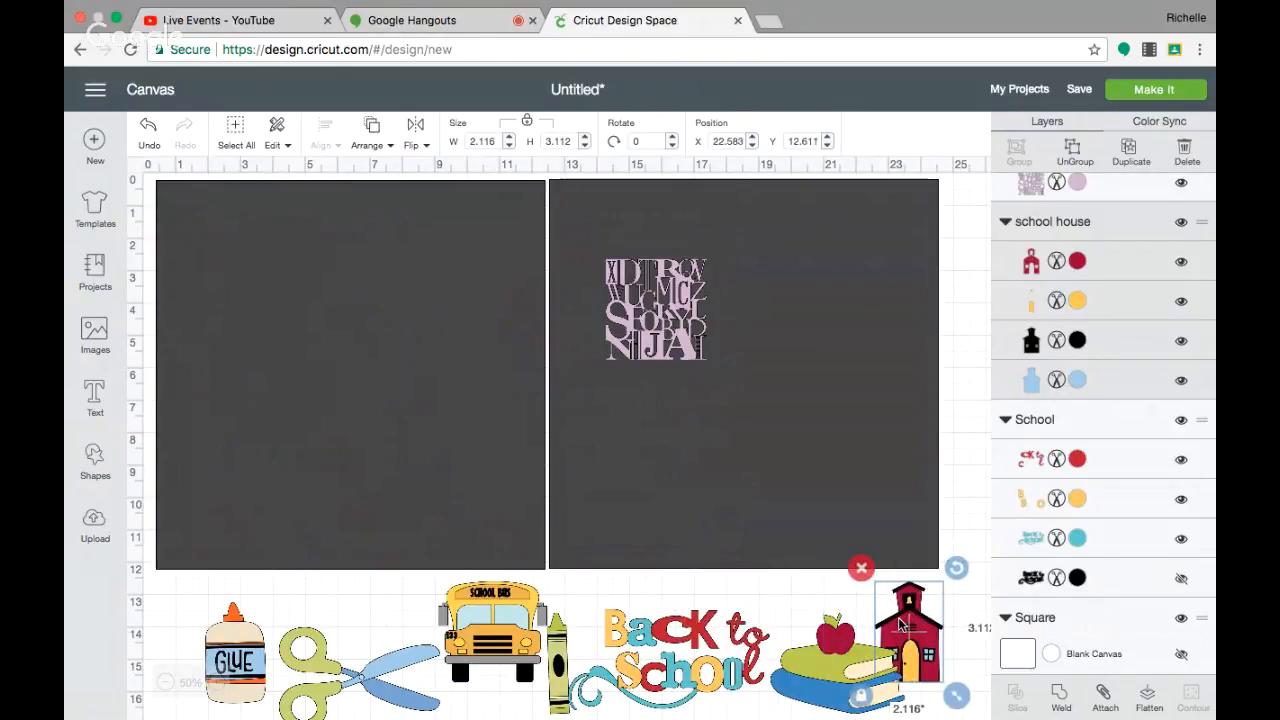
Place the letter pattern overlay on the first square, set its width to 11.5 inches and center it within the square.
drag(636, 289, 201, 228)
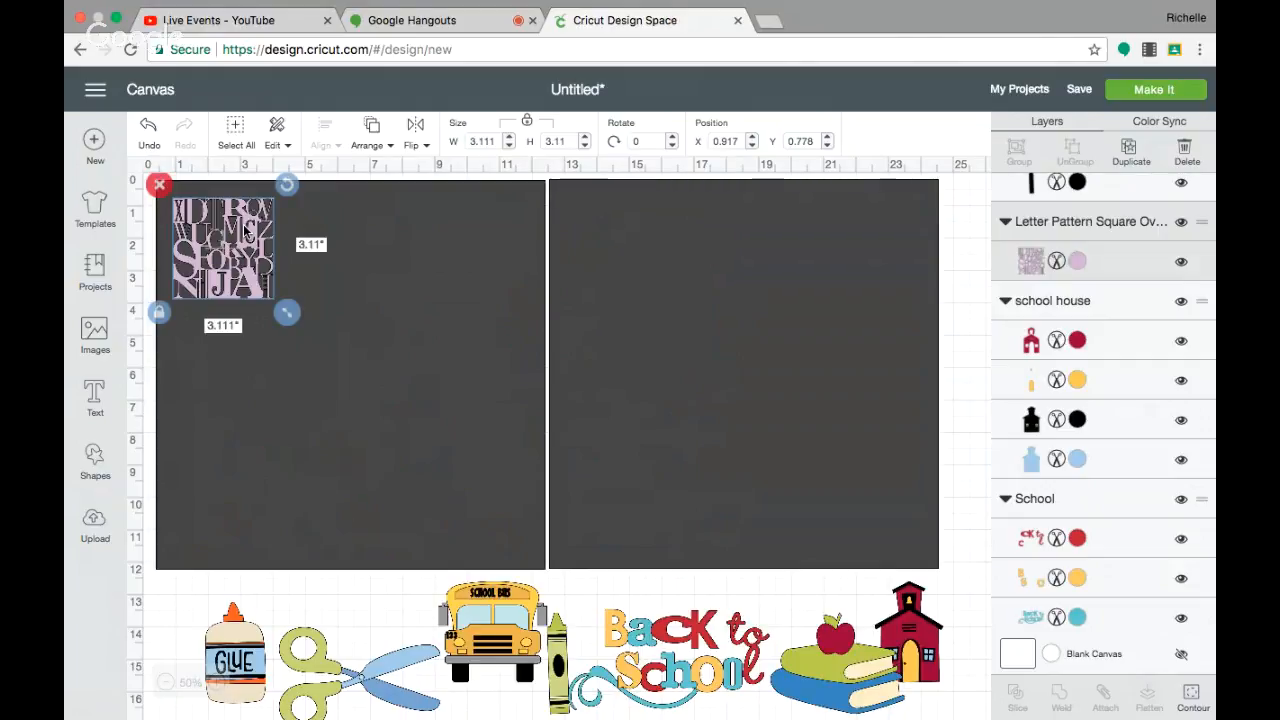
double_click(495, 141)
text(11.)
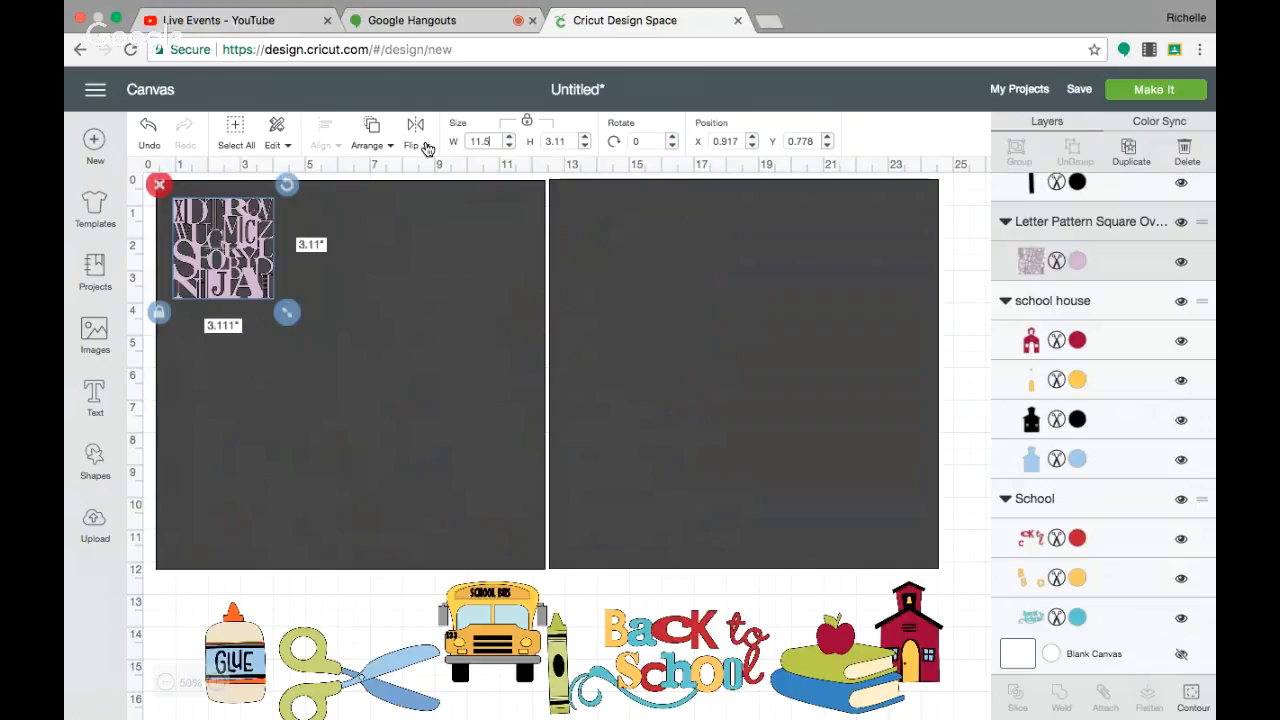
text(5)
key(Return)
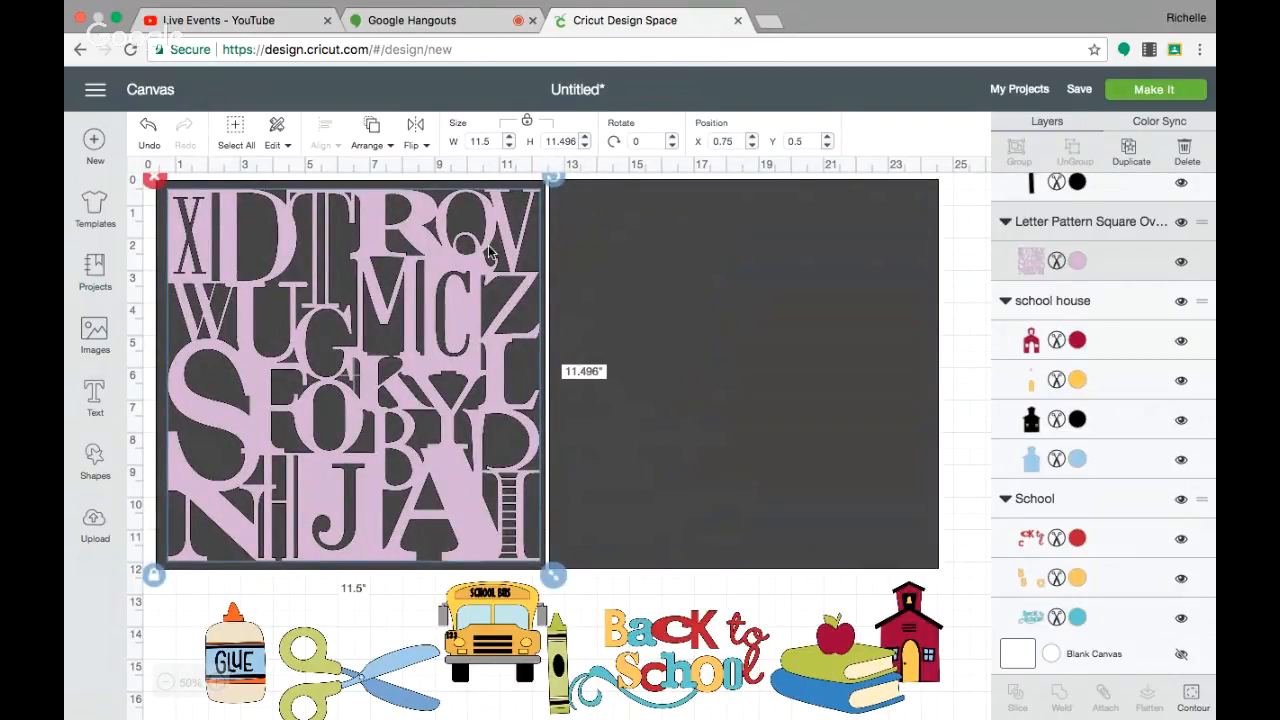
Duplicate the letter pattern overlay and place the copy over the second square.
click(709, 289)
click(473, 294)
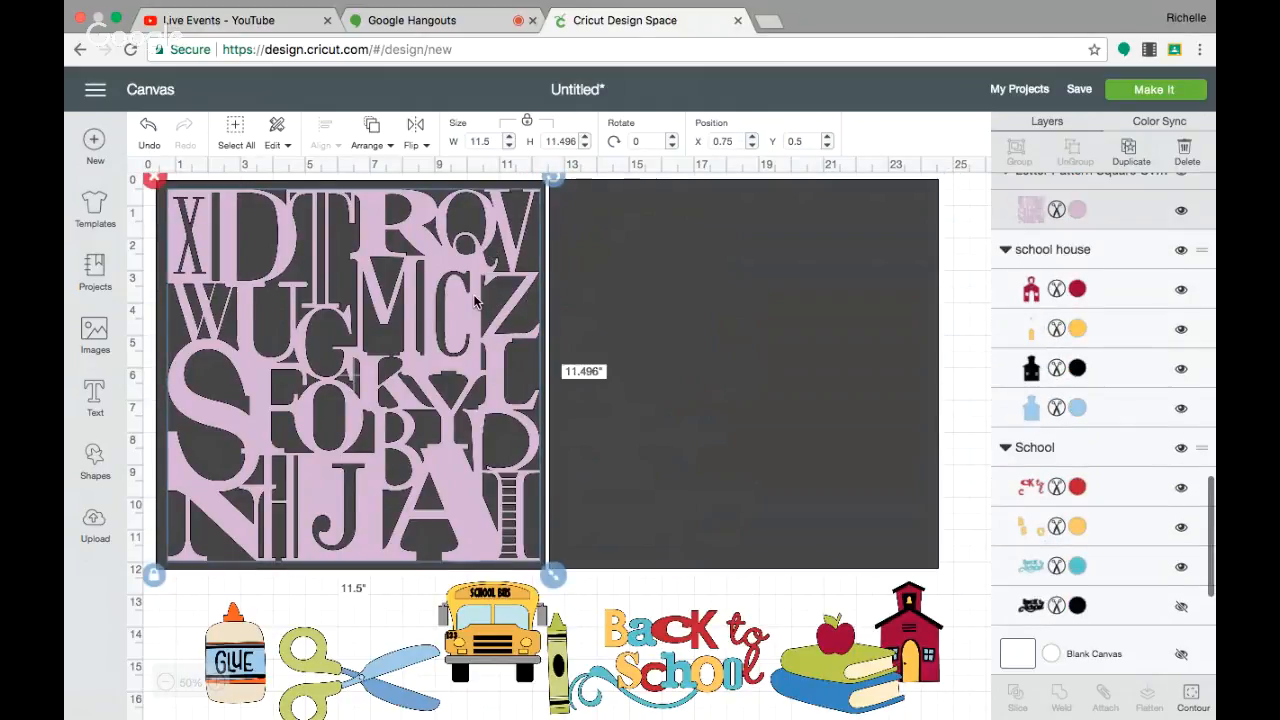
click(1130, 150)
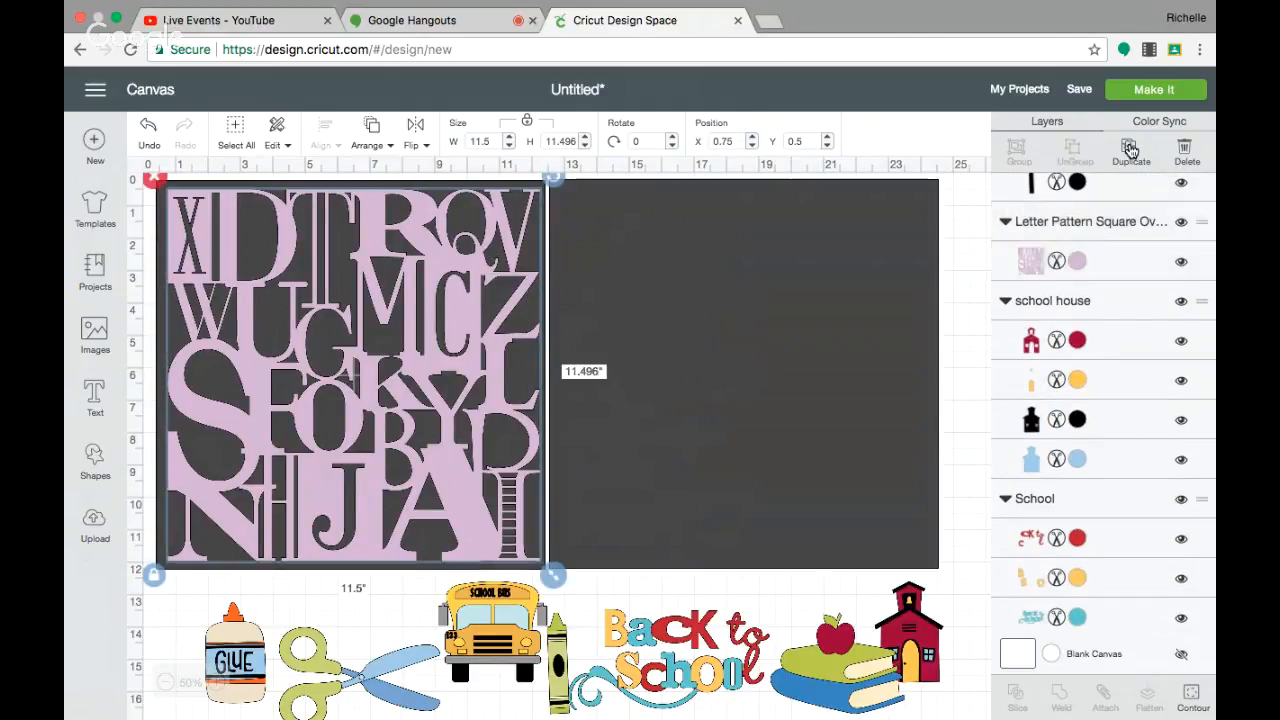
drag(440, 400, 815, 383)
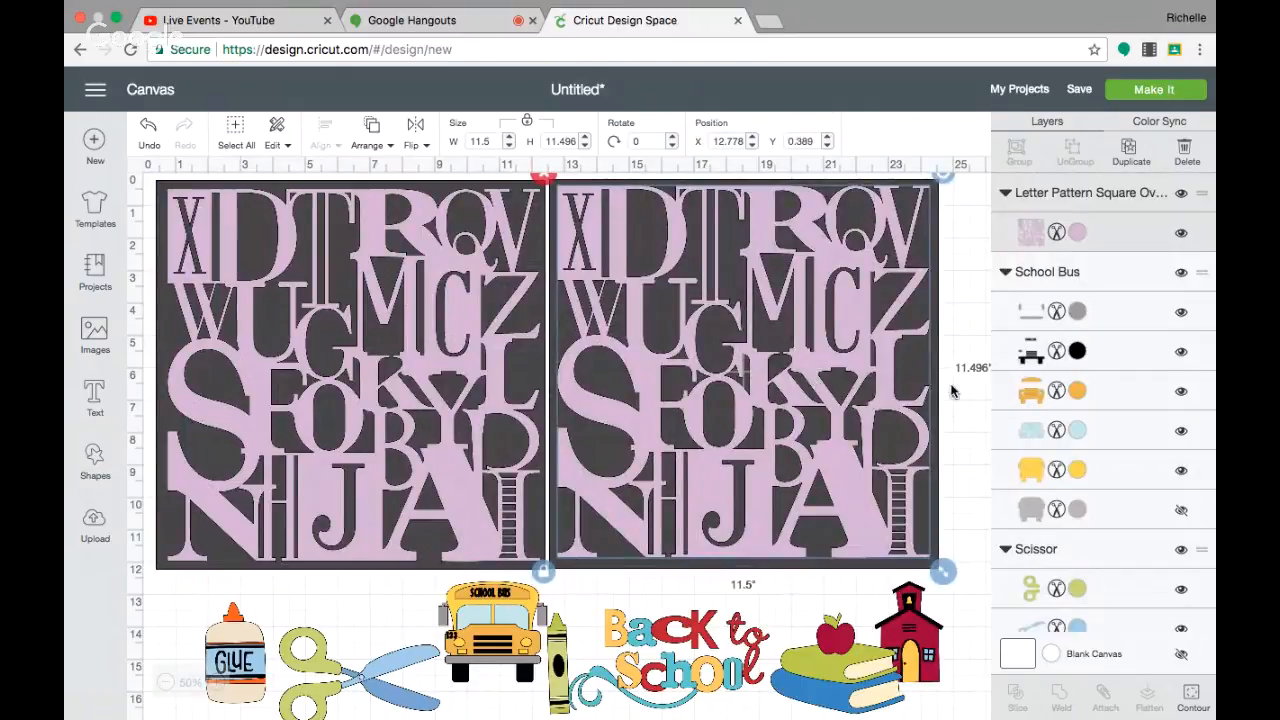
click(966, 408)
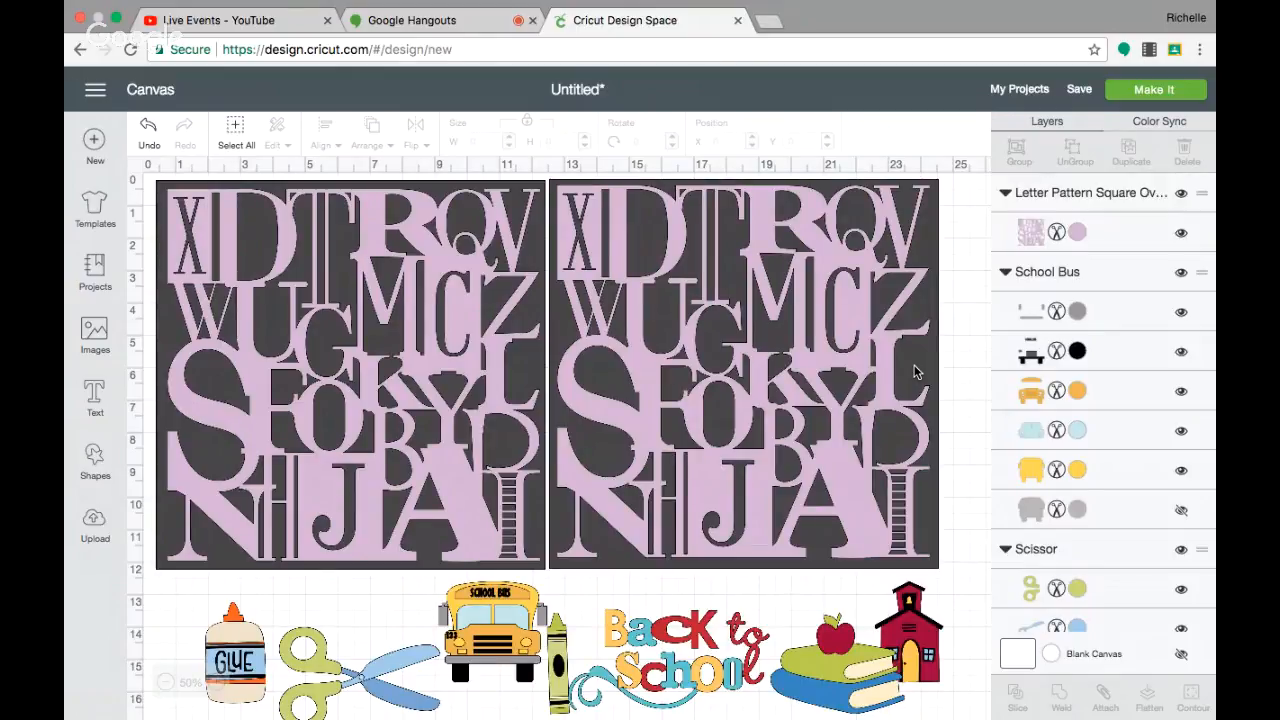
Try shifting the second letter overlay partly off its square, and undo the move.
drag(916, 372, 954, 372)
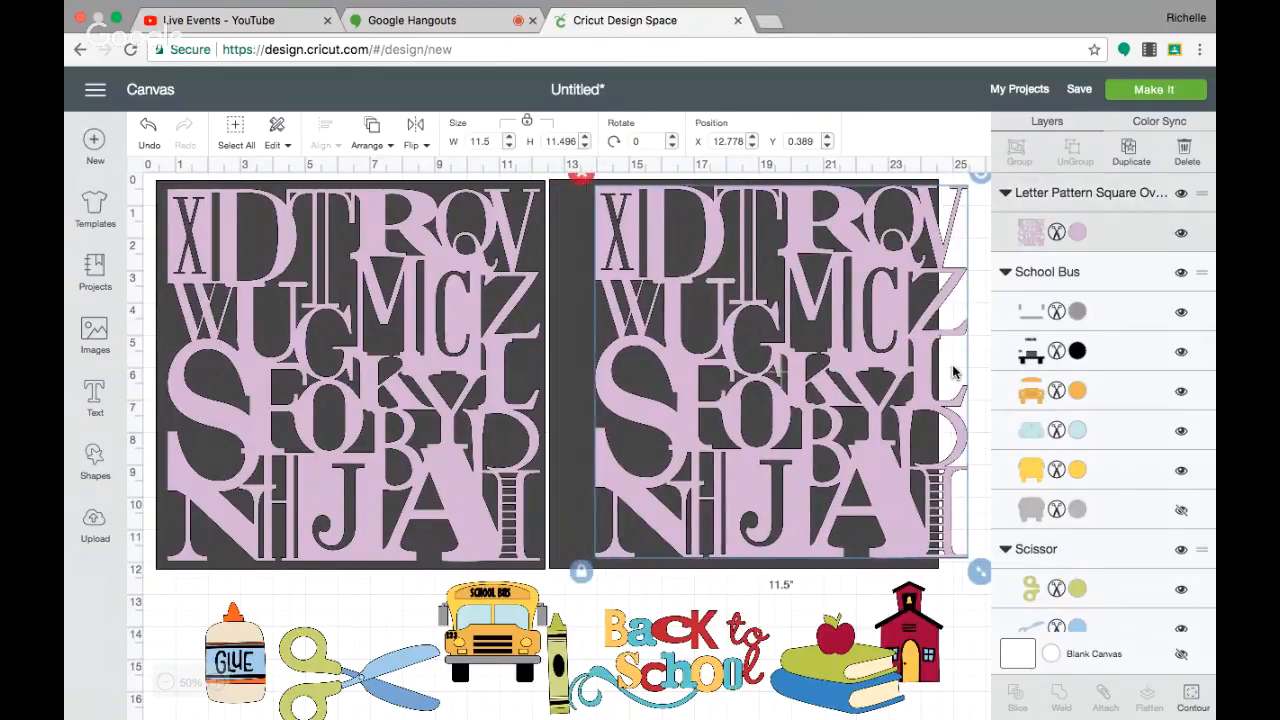
click(578, 286)
drag(576, 289, 577, 286)
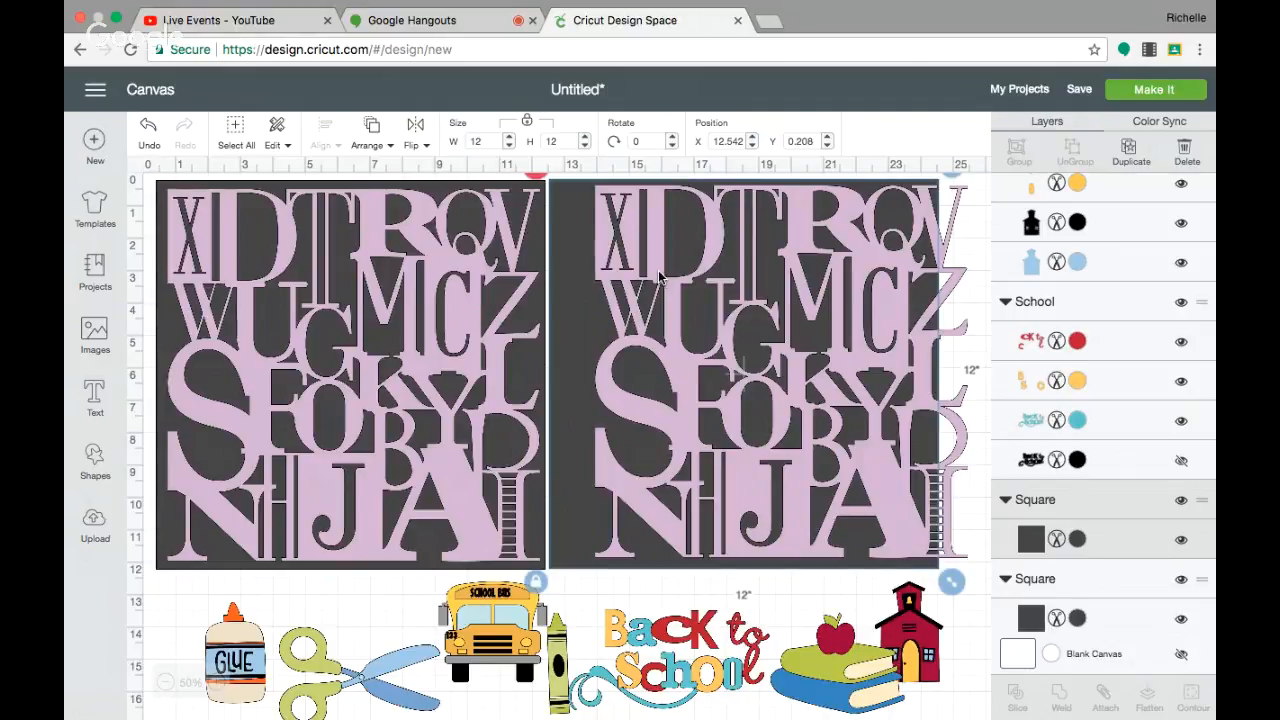
key(ctrl+z)
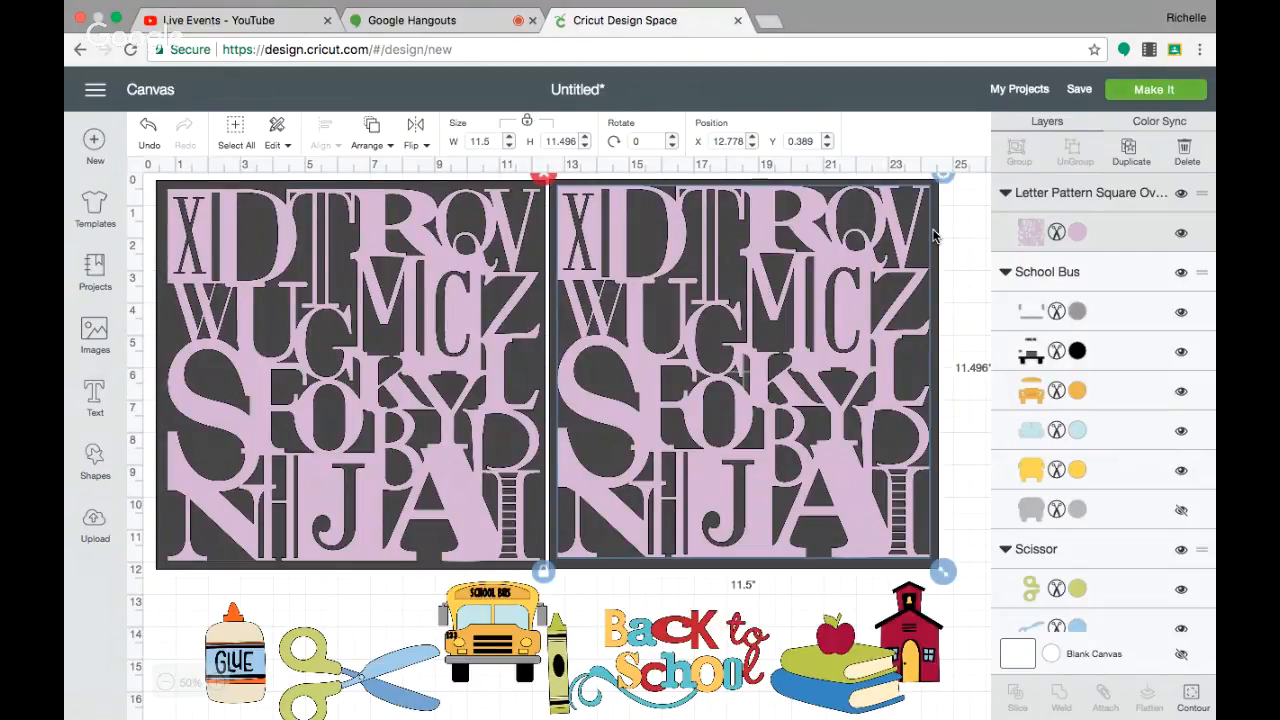
Delete the background square beneath the second letter overlay and undo the deletion.
click(552, 190)
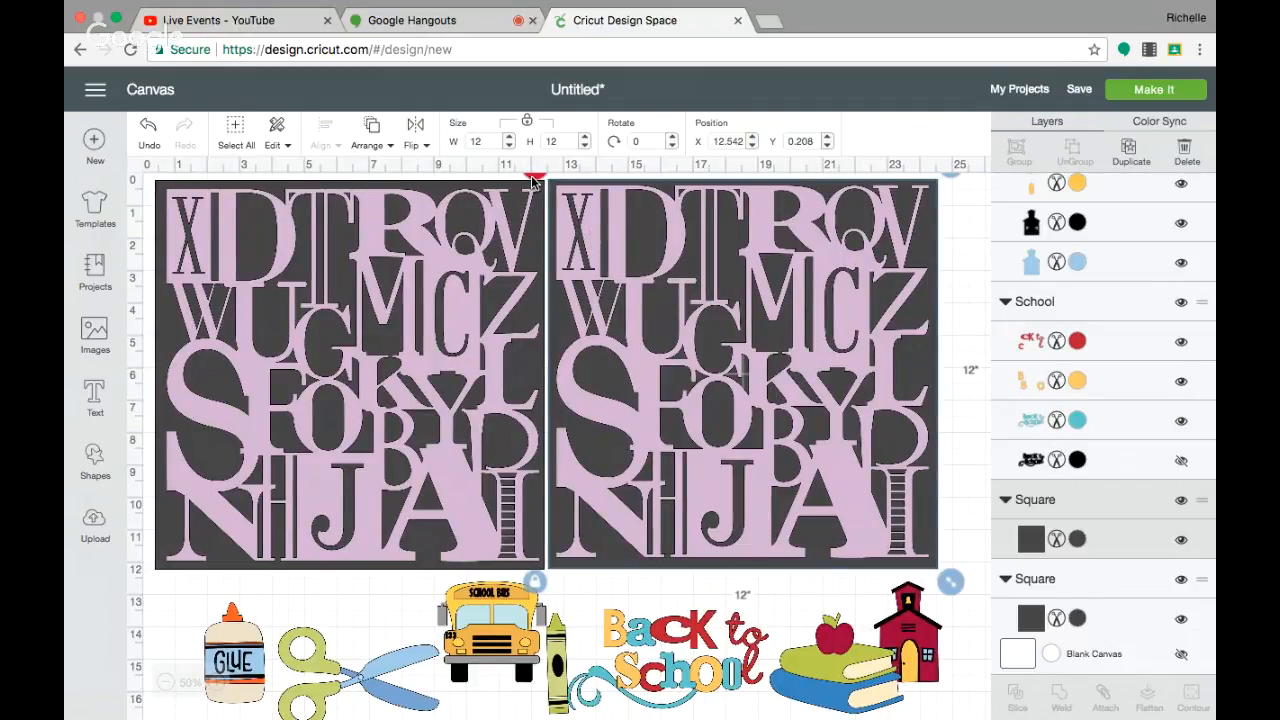
key(Delete)
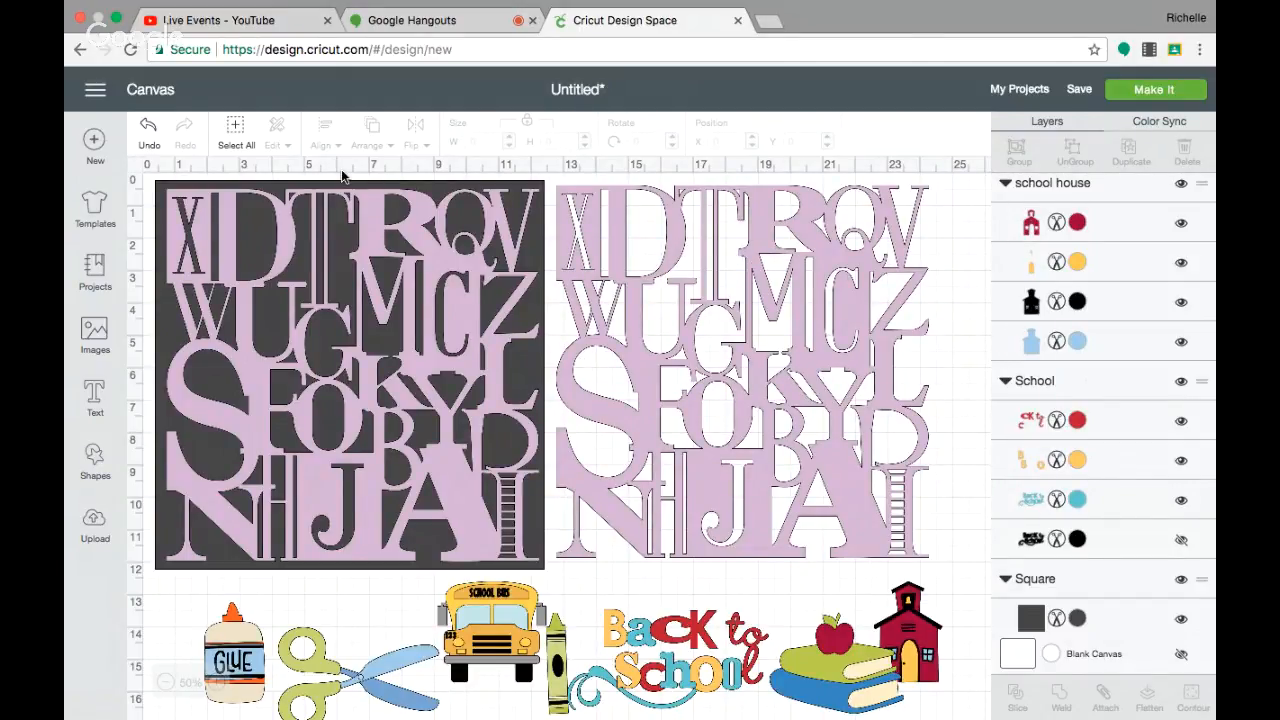
click(147, 127)
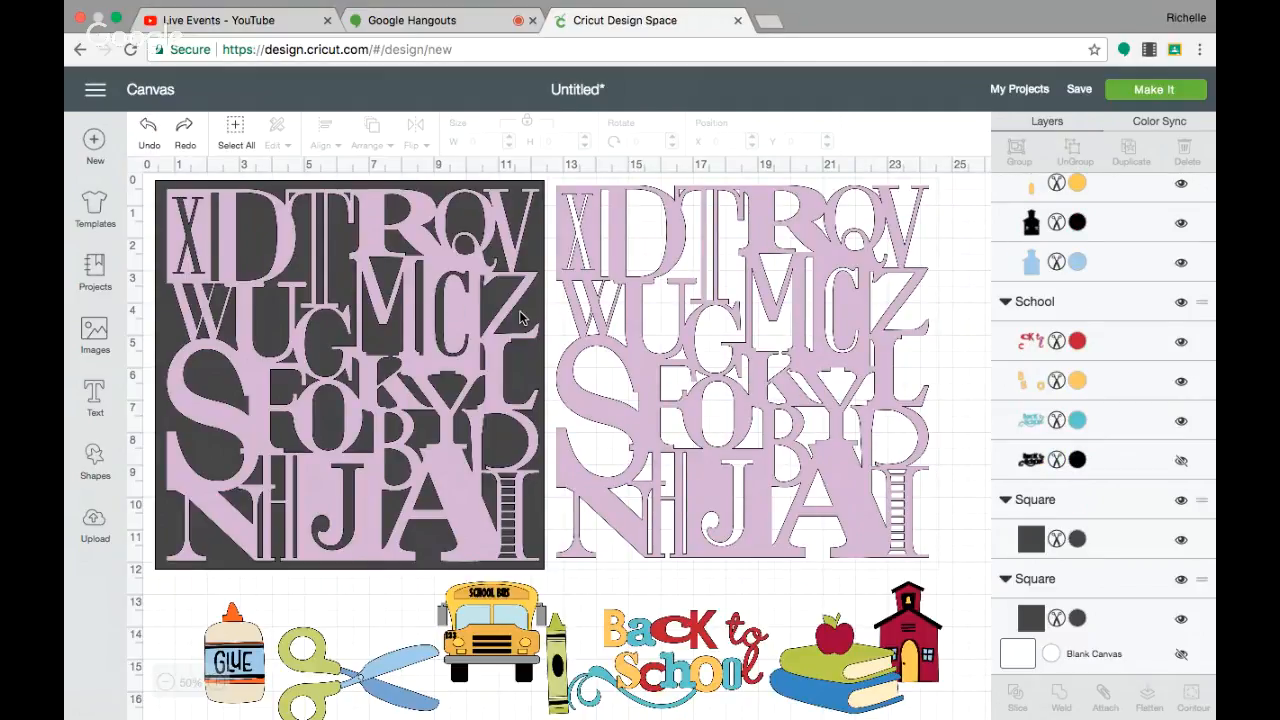
key(super+z)
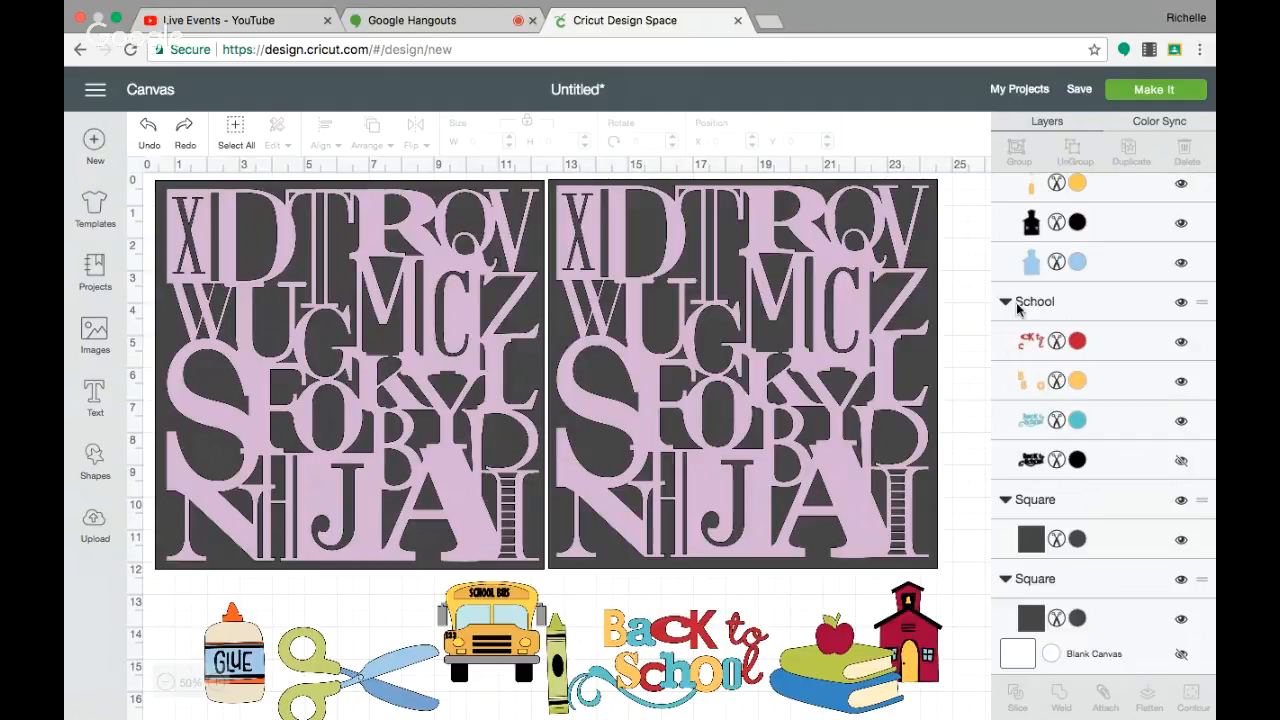
Recolor the second page's background square to the teal project color #68C9D0.
click(919, 247)
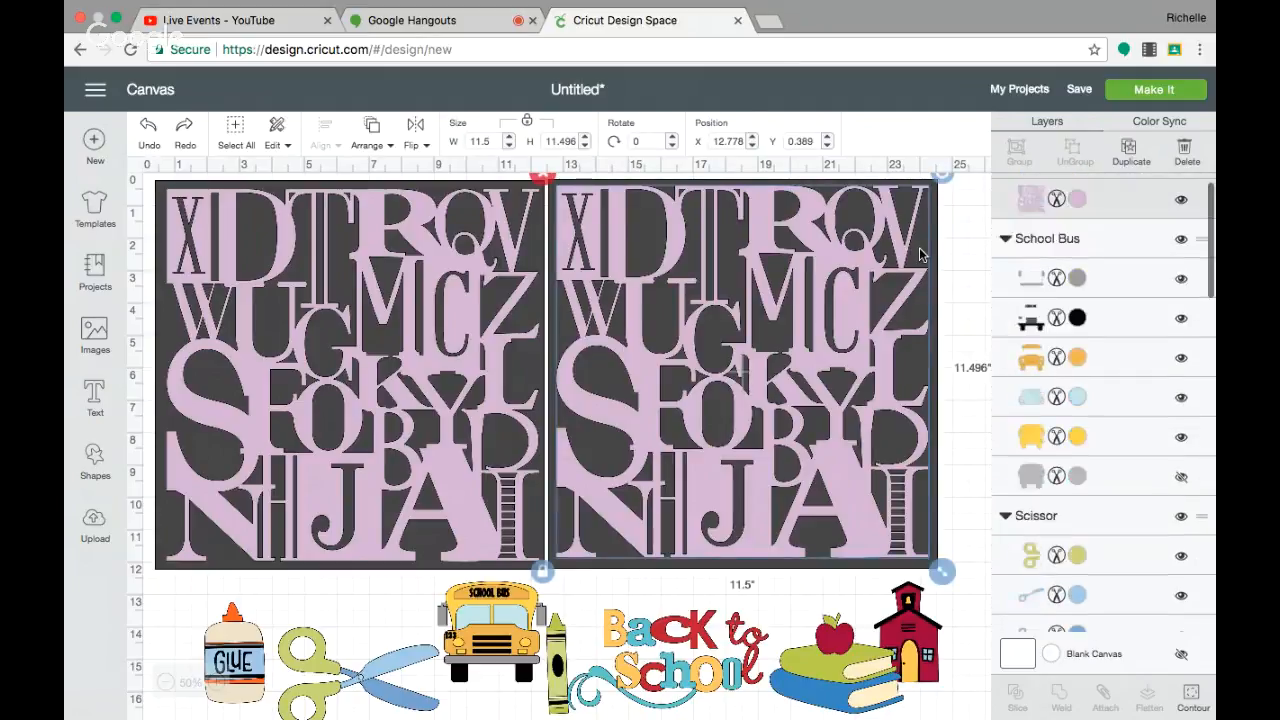
click(943, 216)
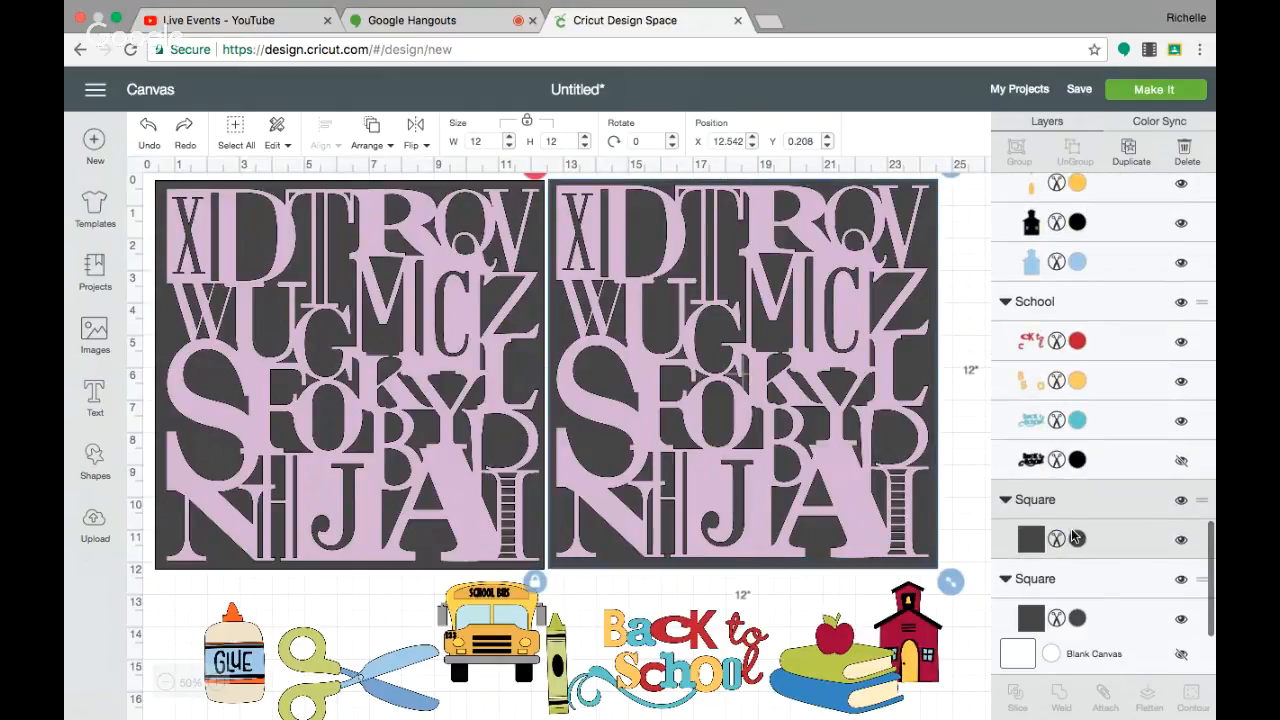
click(1075, 538)
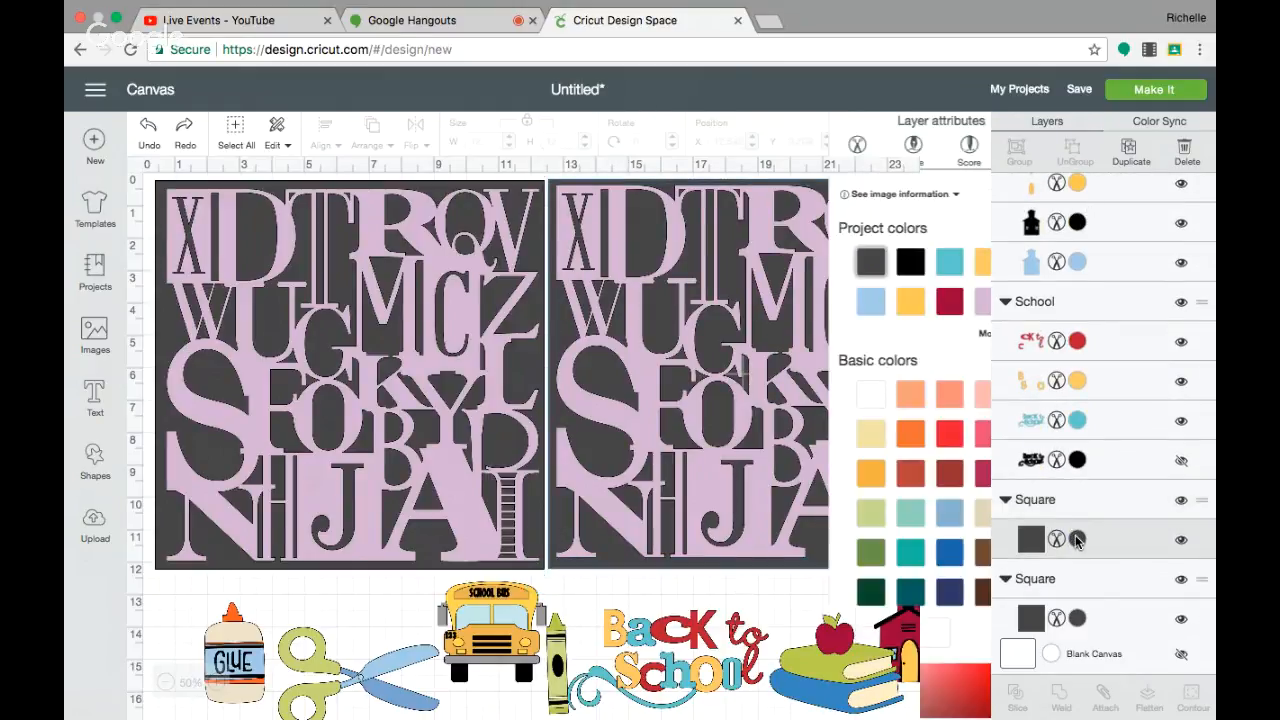
click(889, 270)
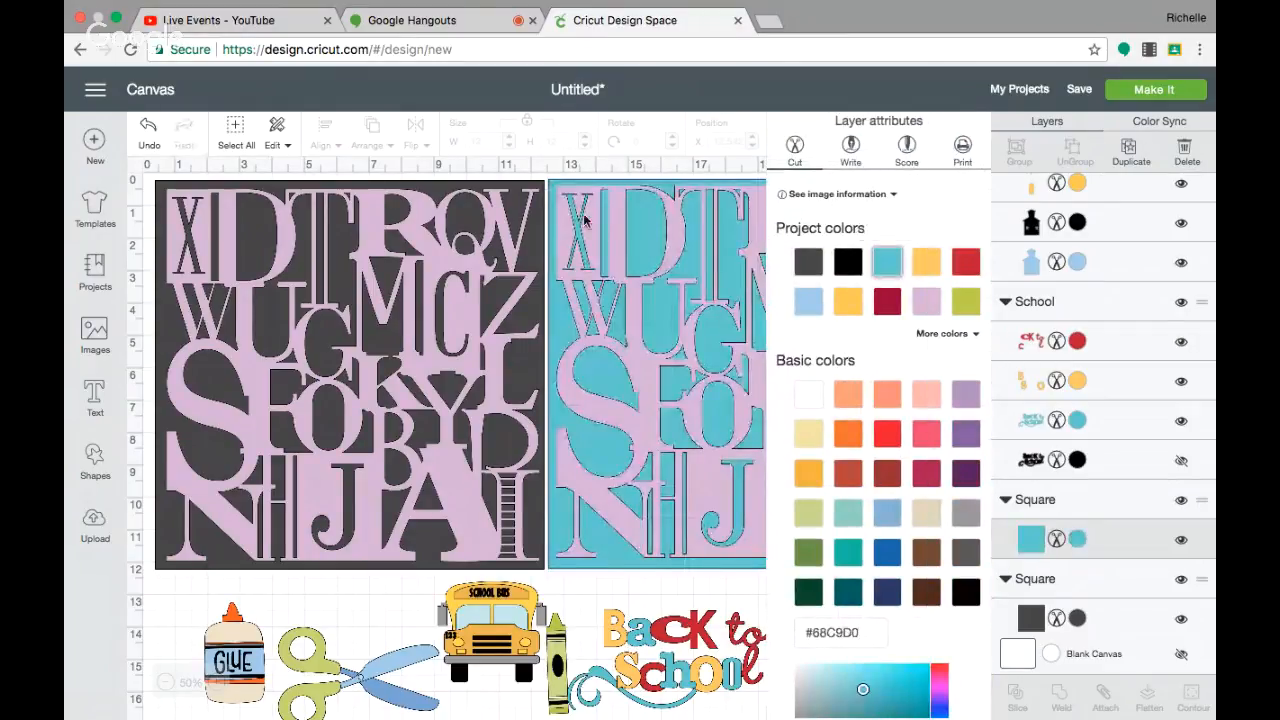
Recolor the first page's background square to the same teal, #68C9D0.
click(532, 231)
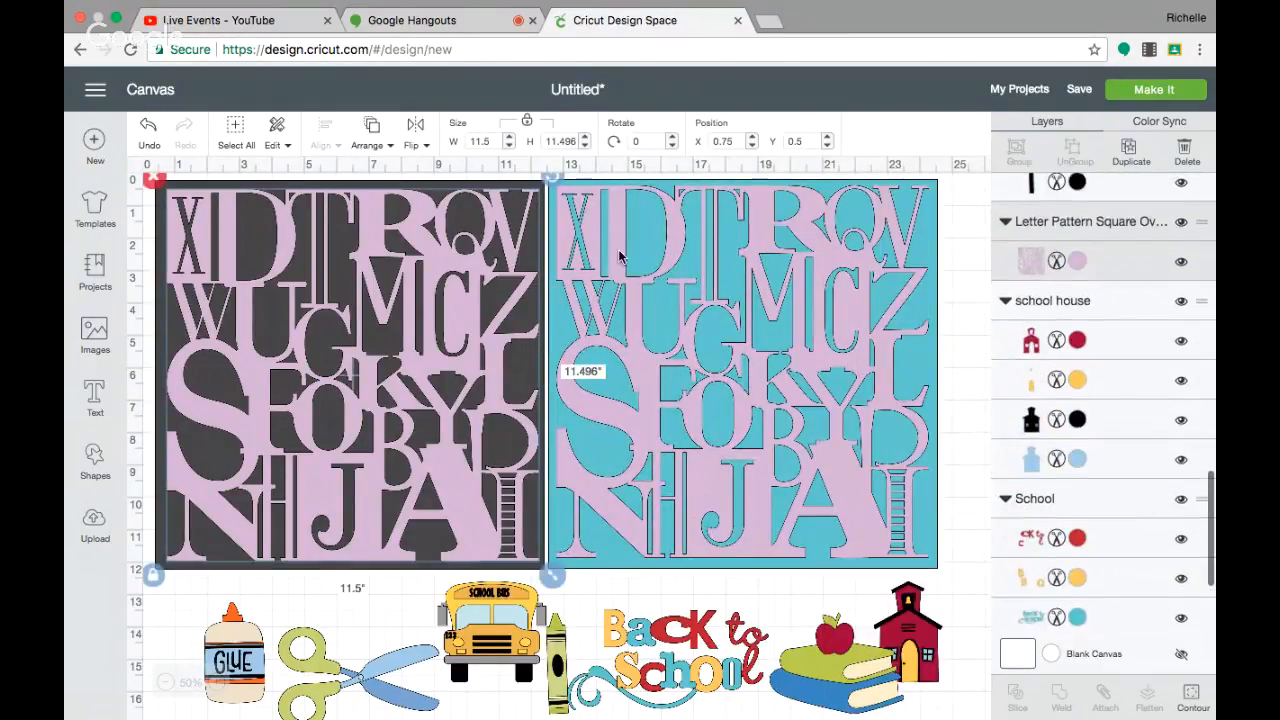
click(503, 178)
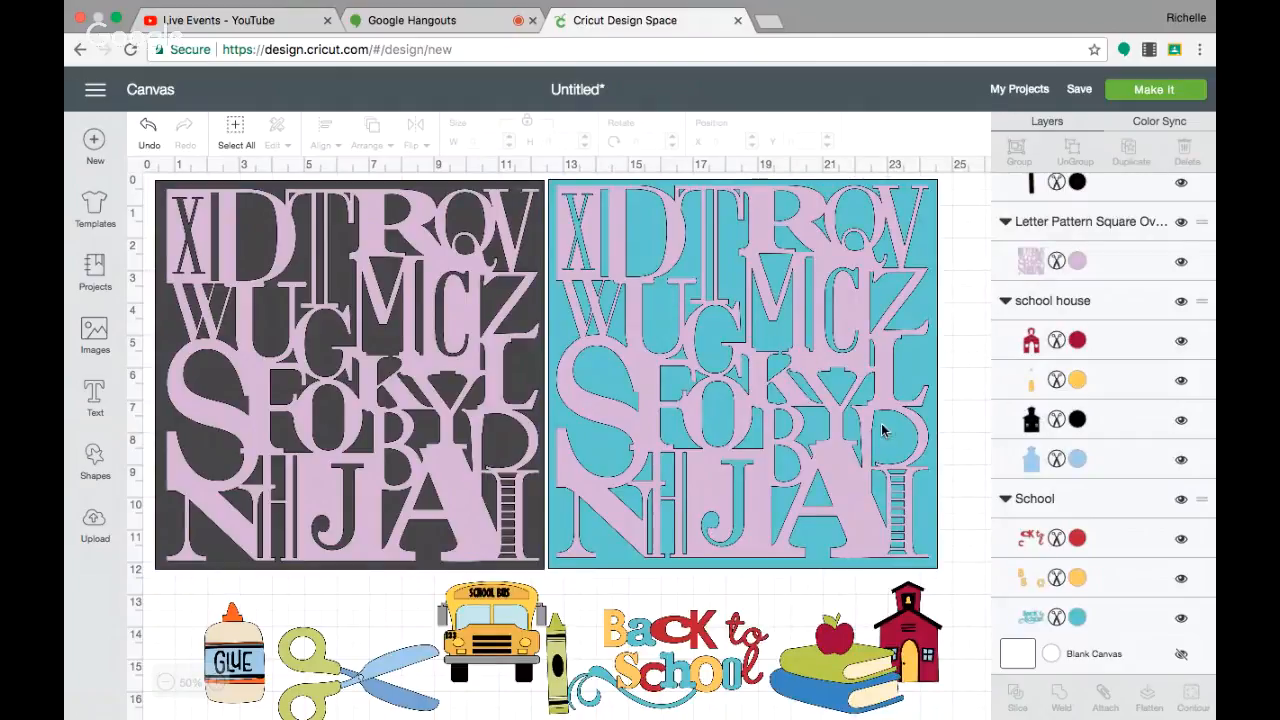
click(500, 186)
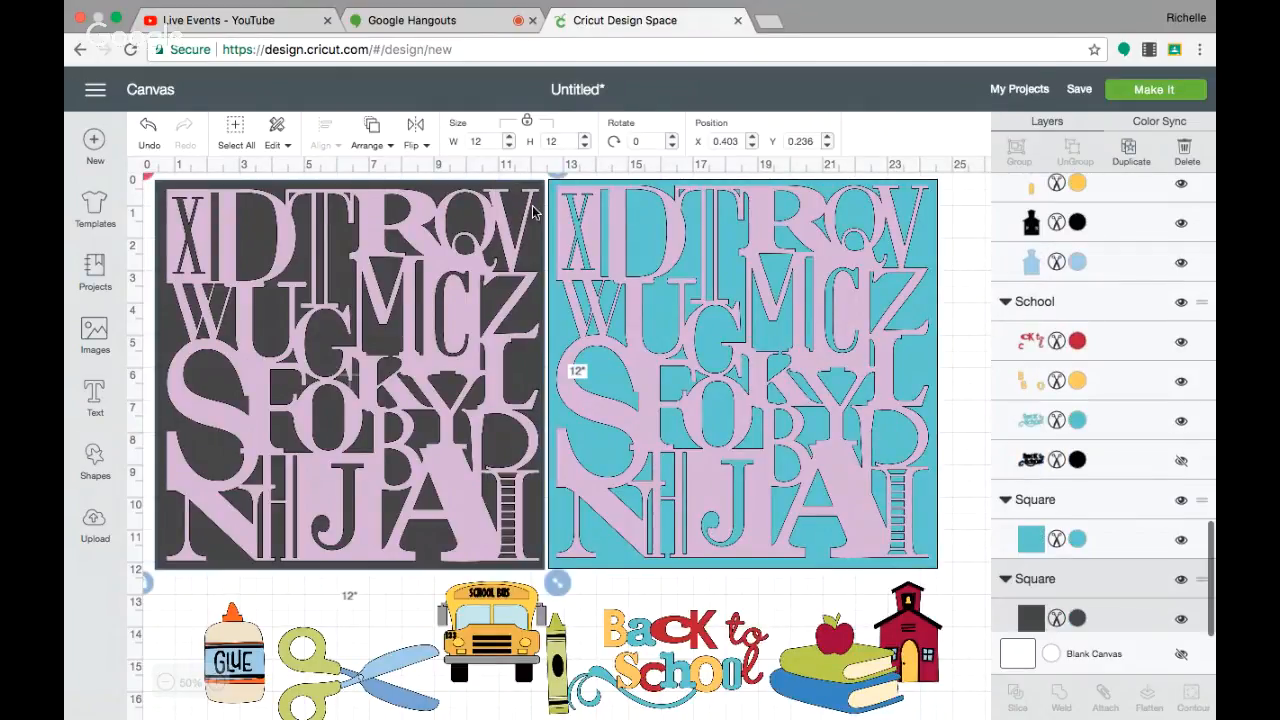
click(1081, 618)
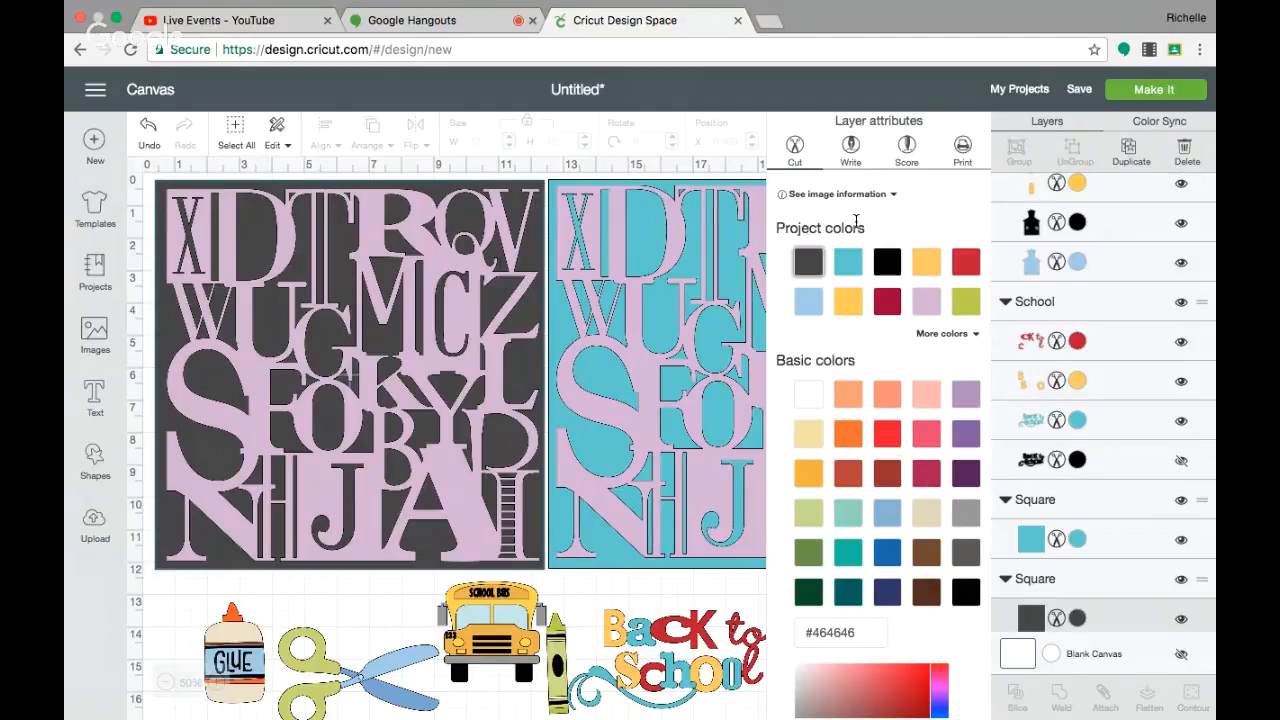
click(847, 264)
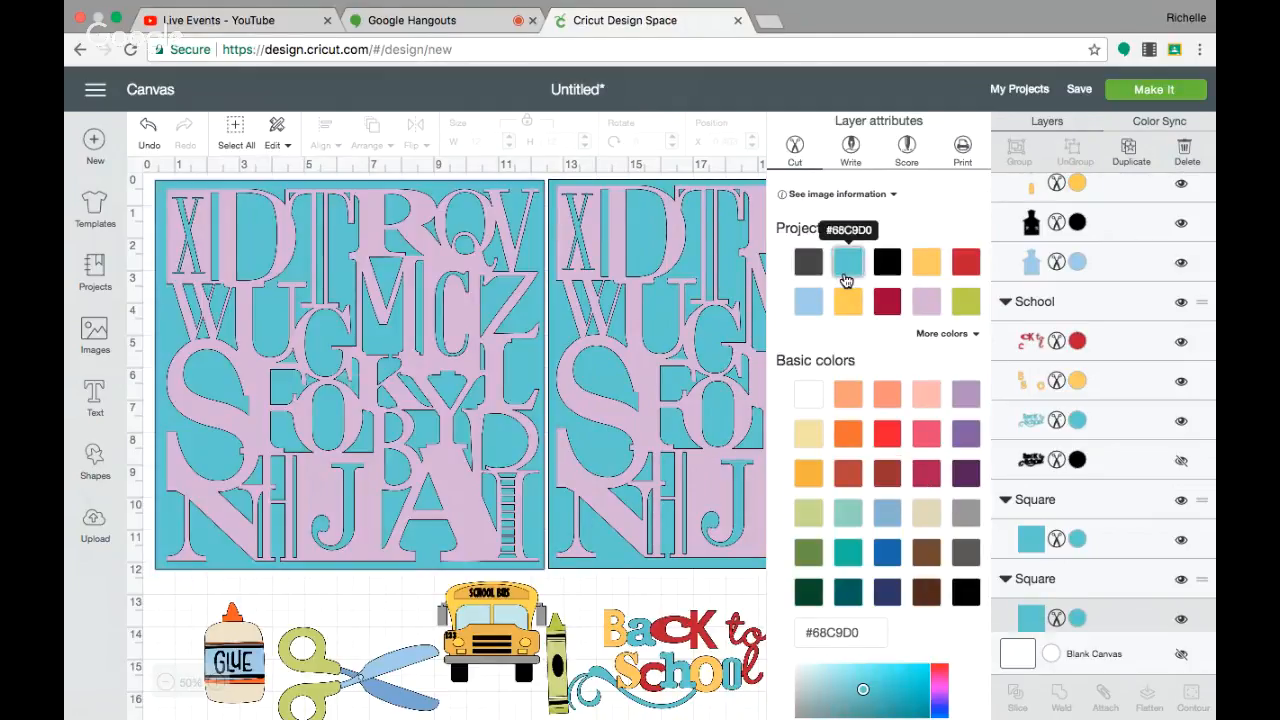
click(592, 583)
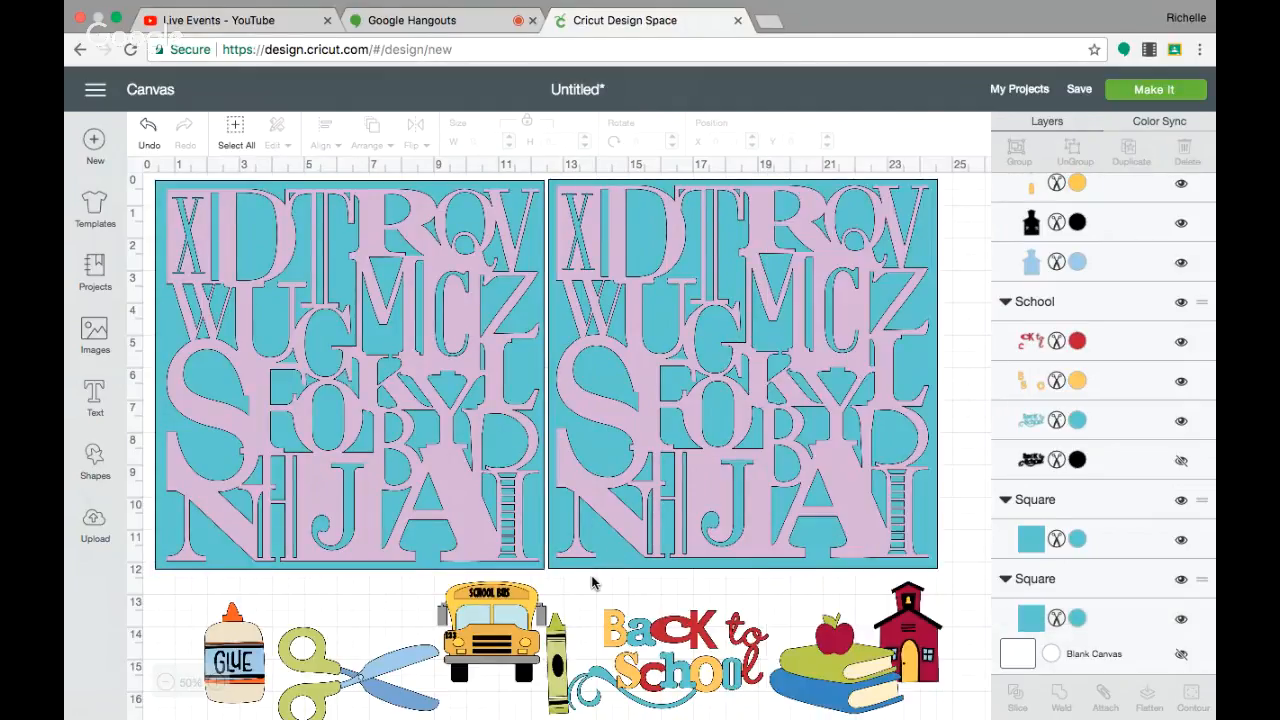
Recolor the letter pattern overlays on both pages, the second page first, to the red project color #BA202F.
click(703, 483)
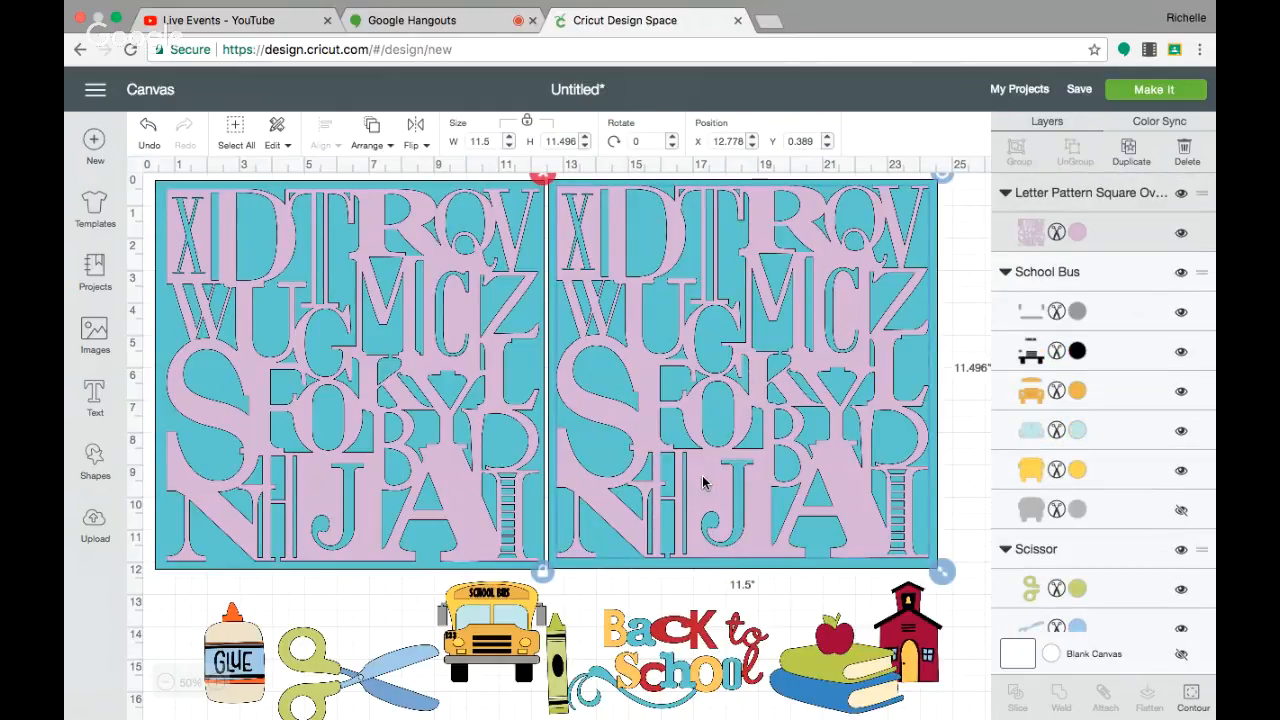
click(1077, 233)
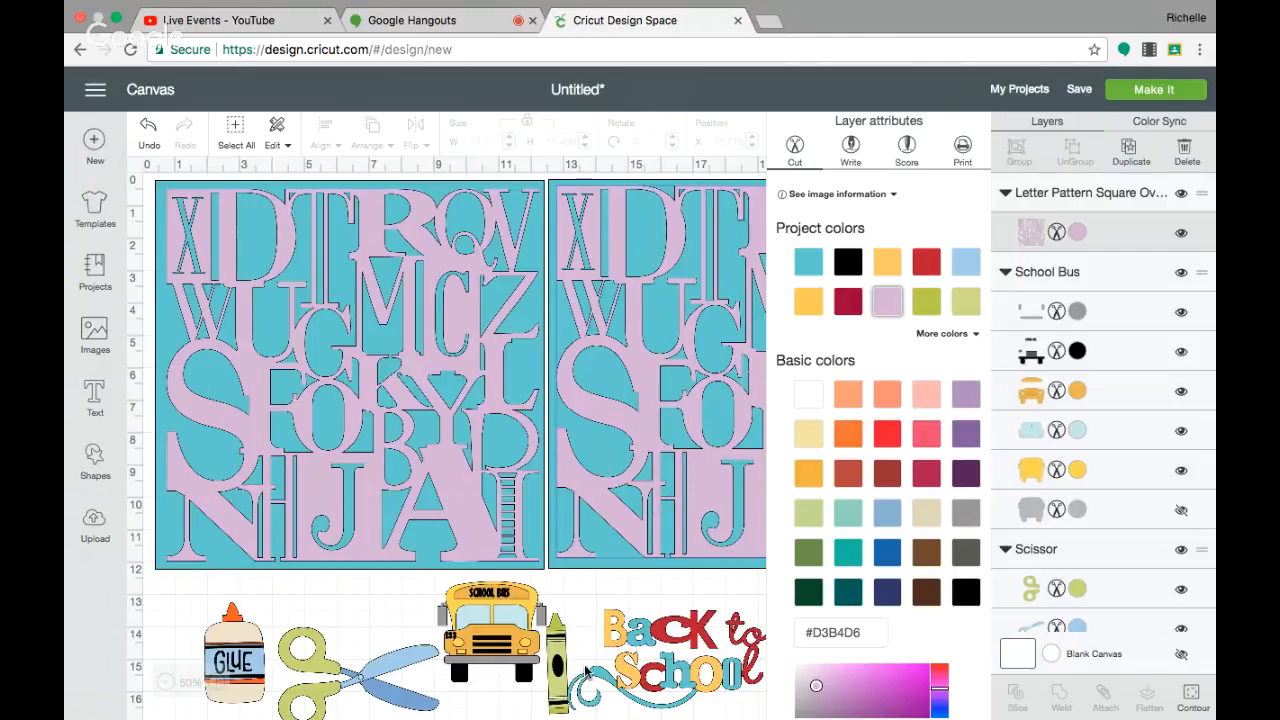
click(927, 262)
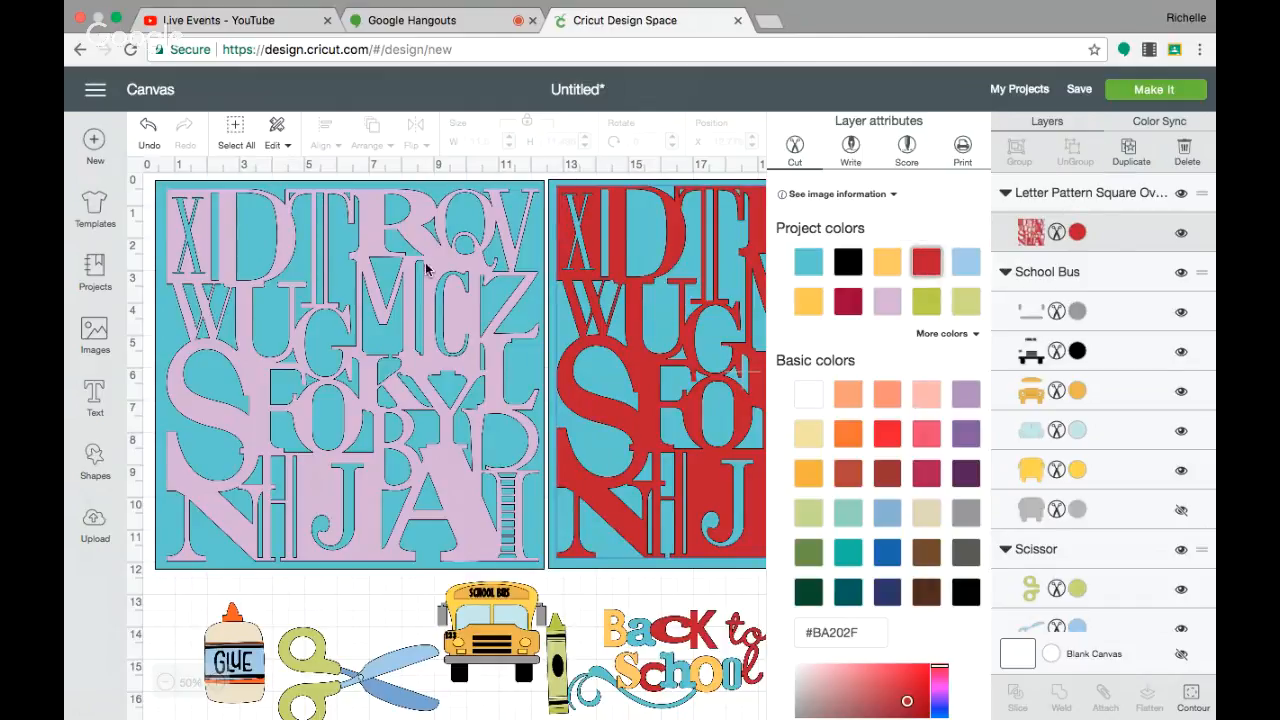
click(462, 296)
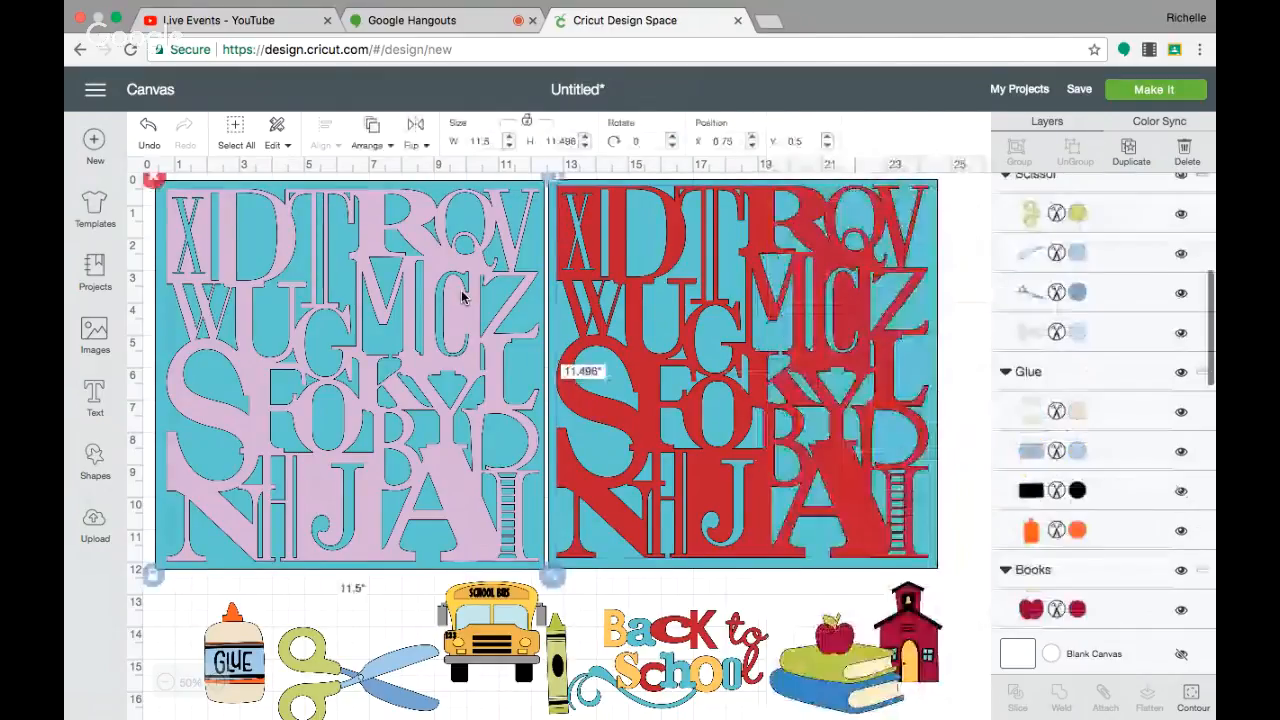
click(1077, 261)
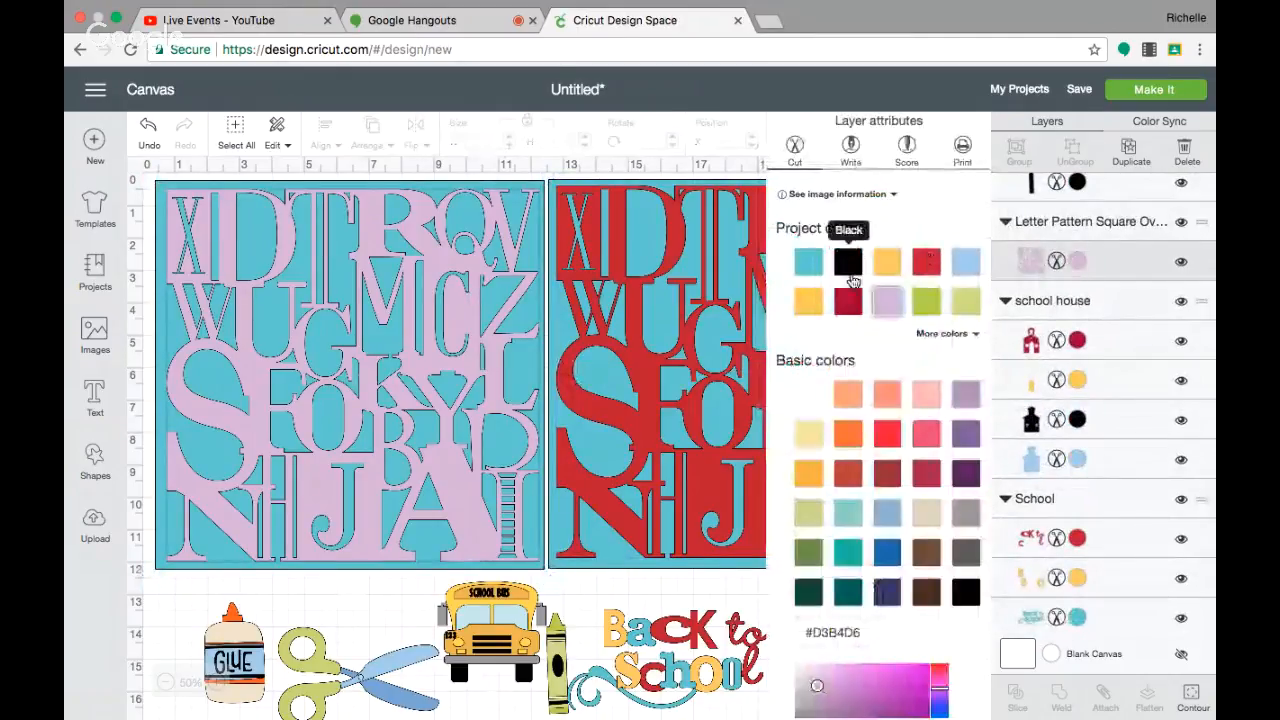
click(927, 262)
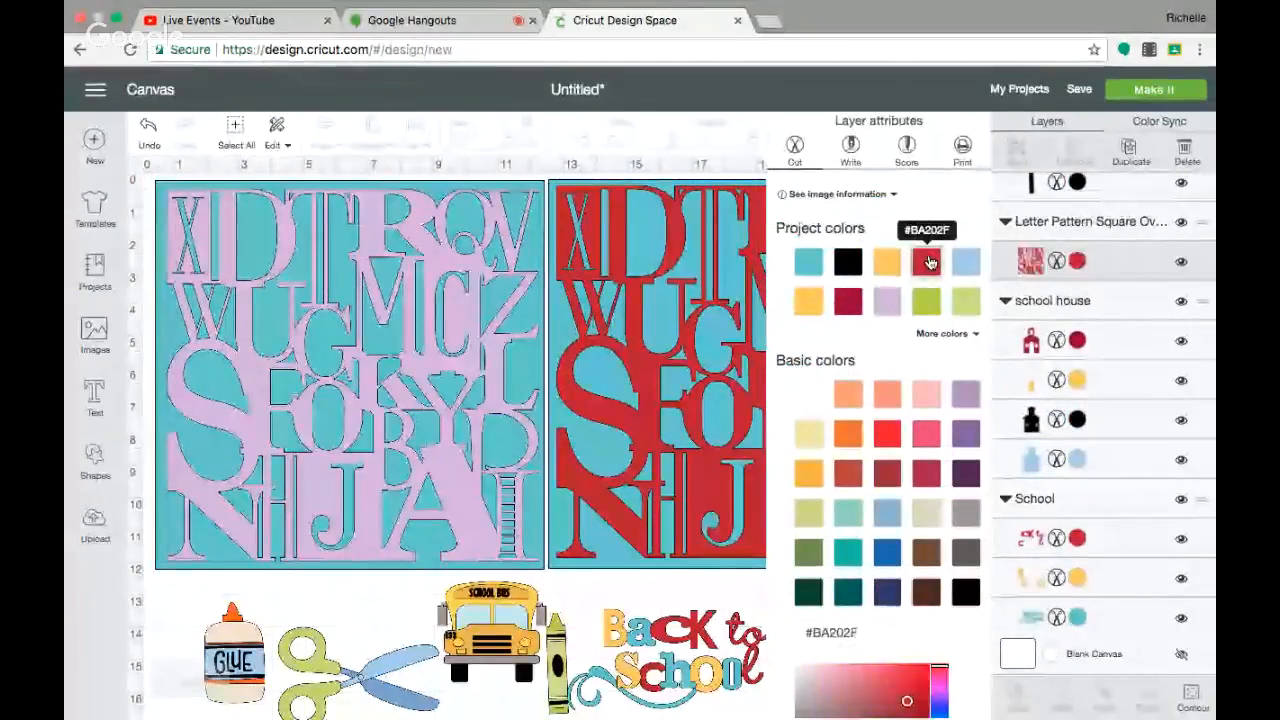
click(590, 590)
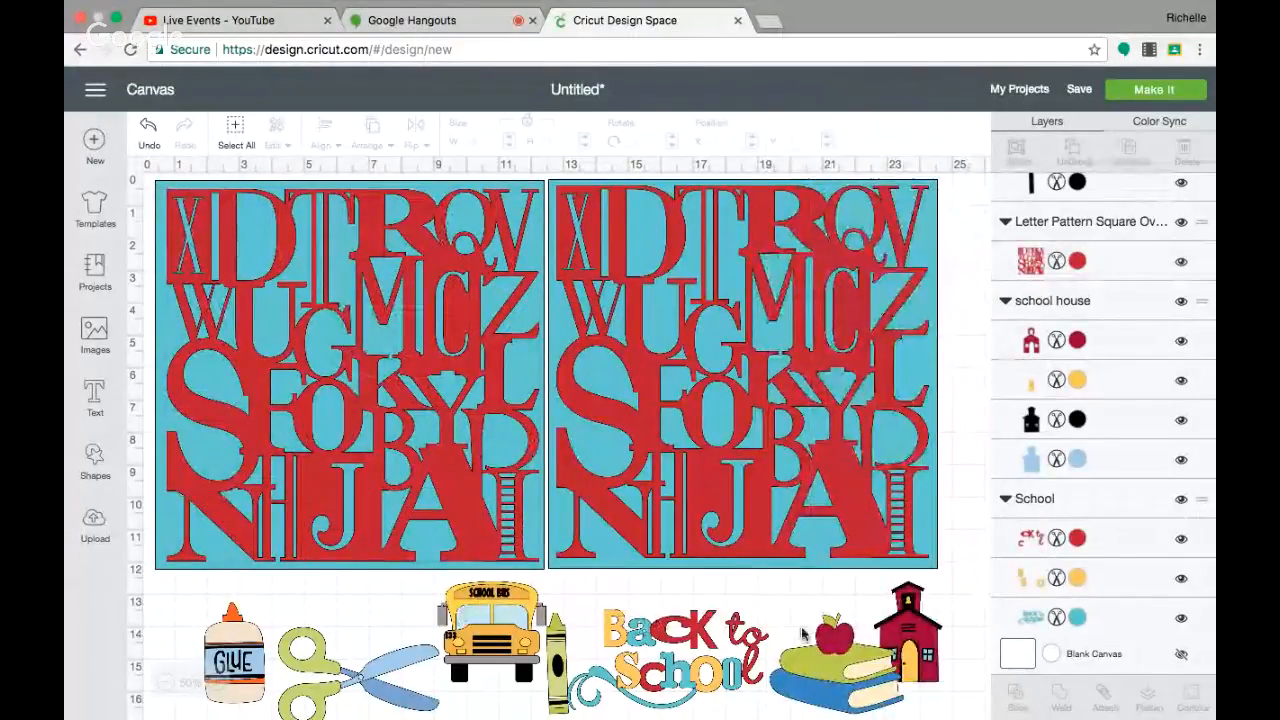
Place the schoolhouse in the second page's lower-right corner, bring it to the front and enlarge it to about 2.8 by 4.1 inches.
drag(902, 617, 884, 504)
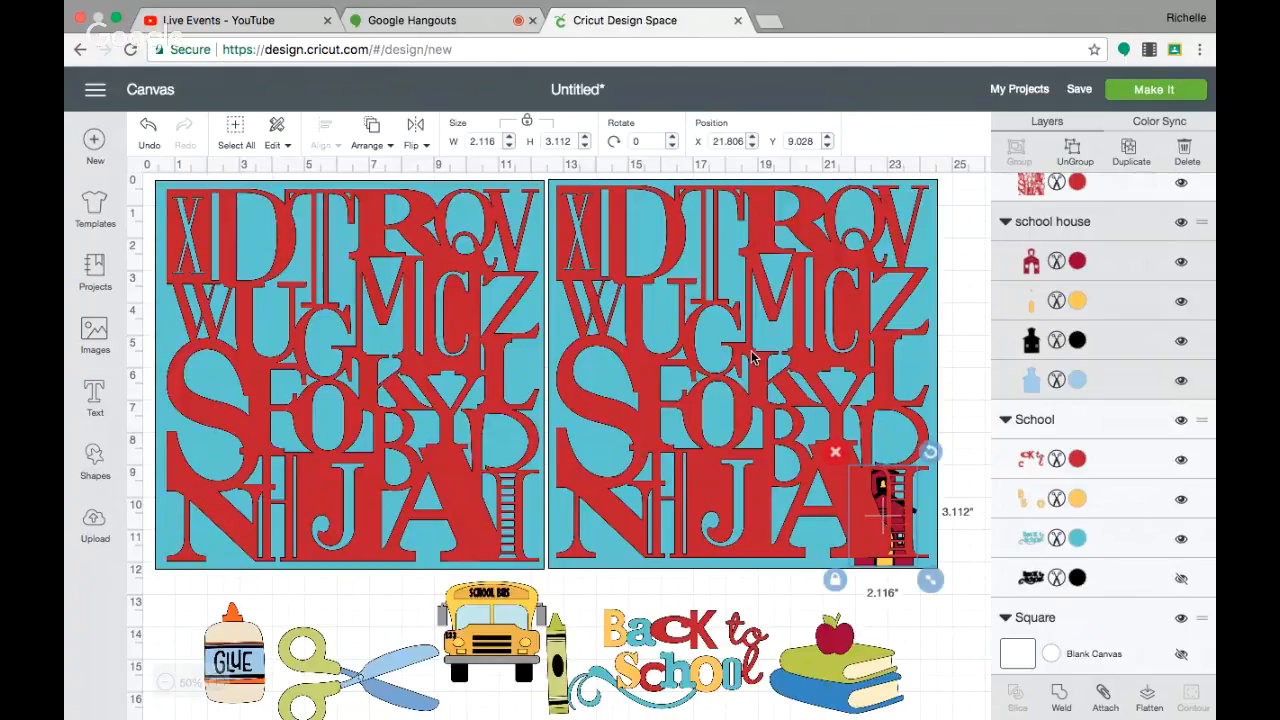
click(372, 130)
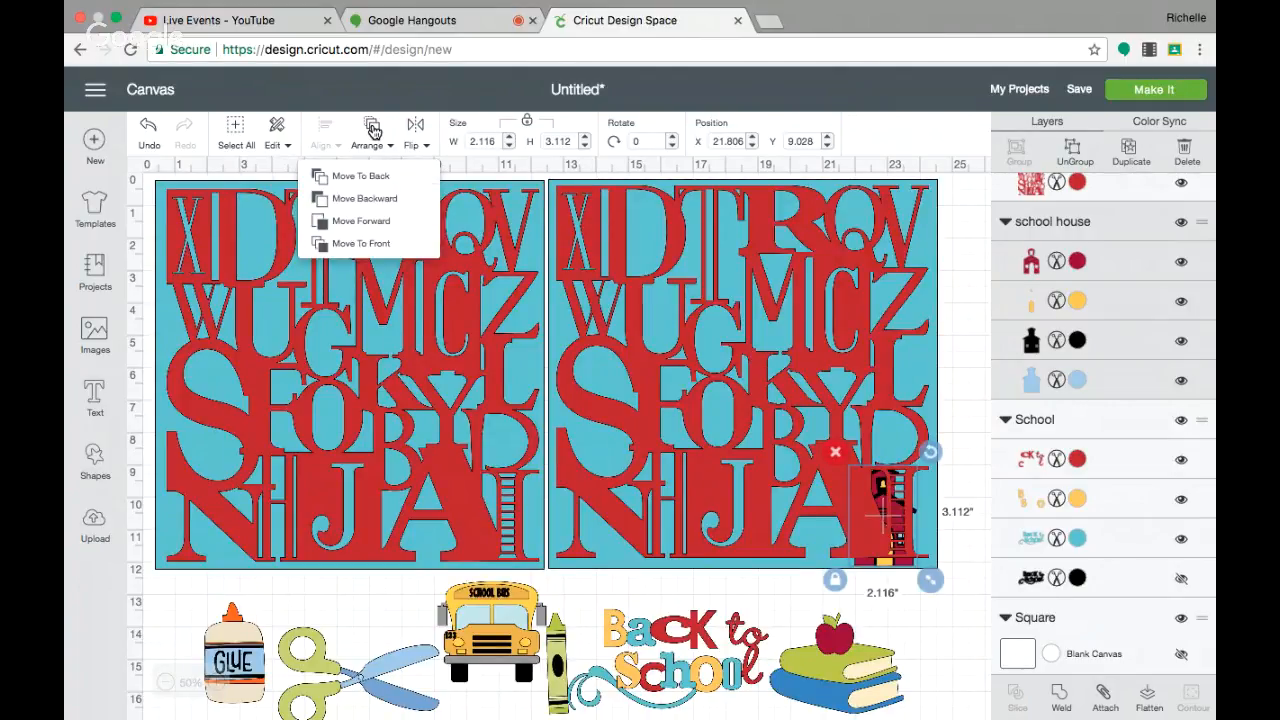
click(368, 244)
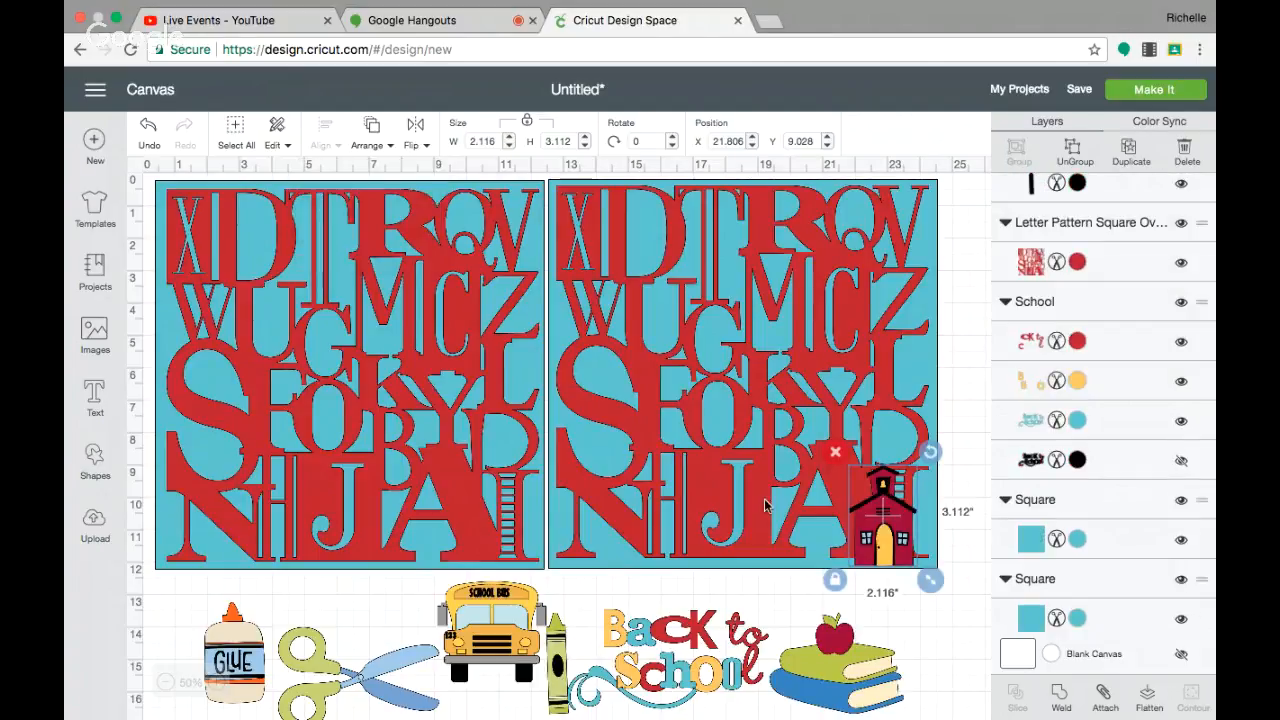
drag(884, 537, 868, 502)
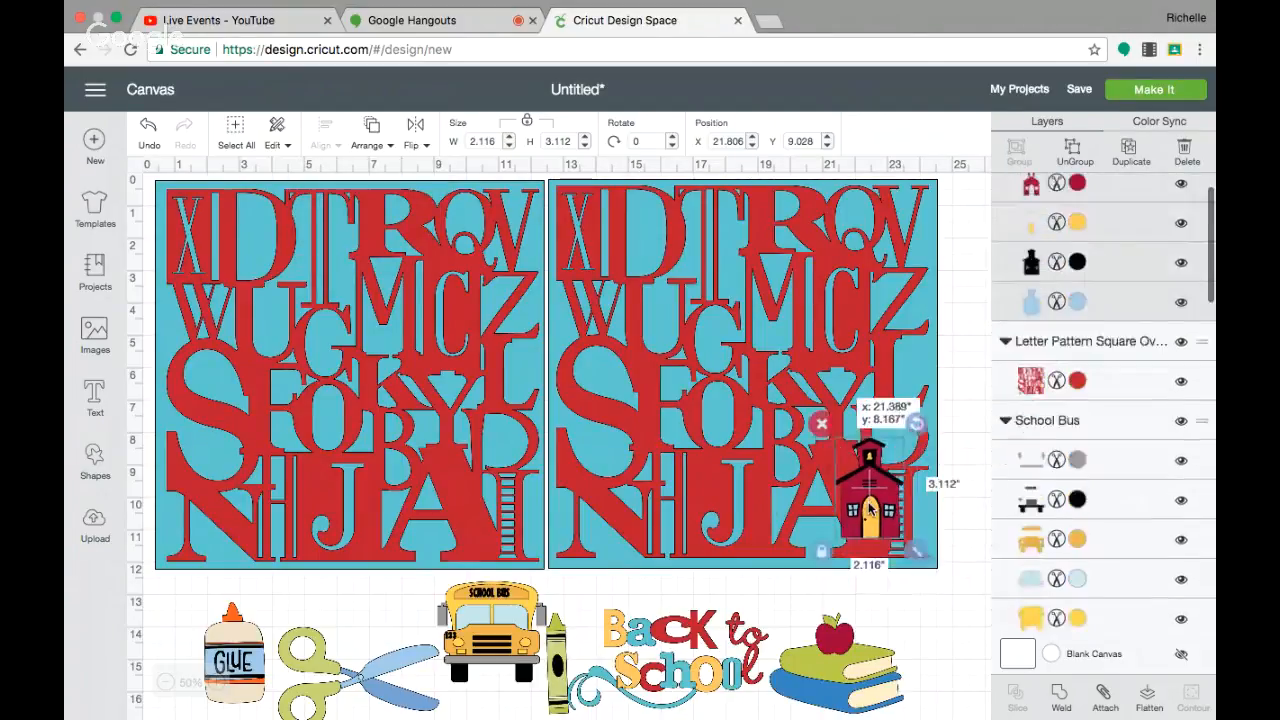
drag(910, 545, 935, 577)
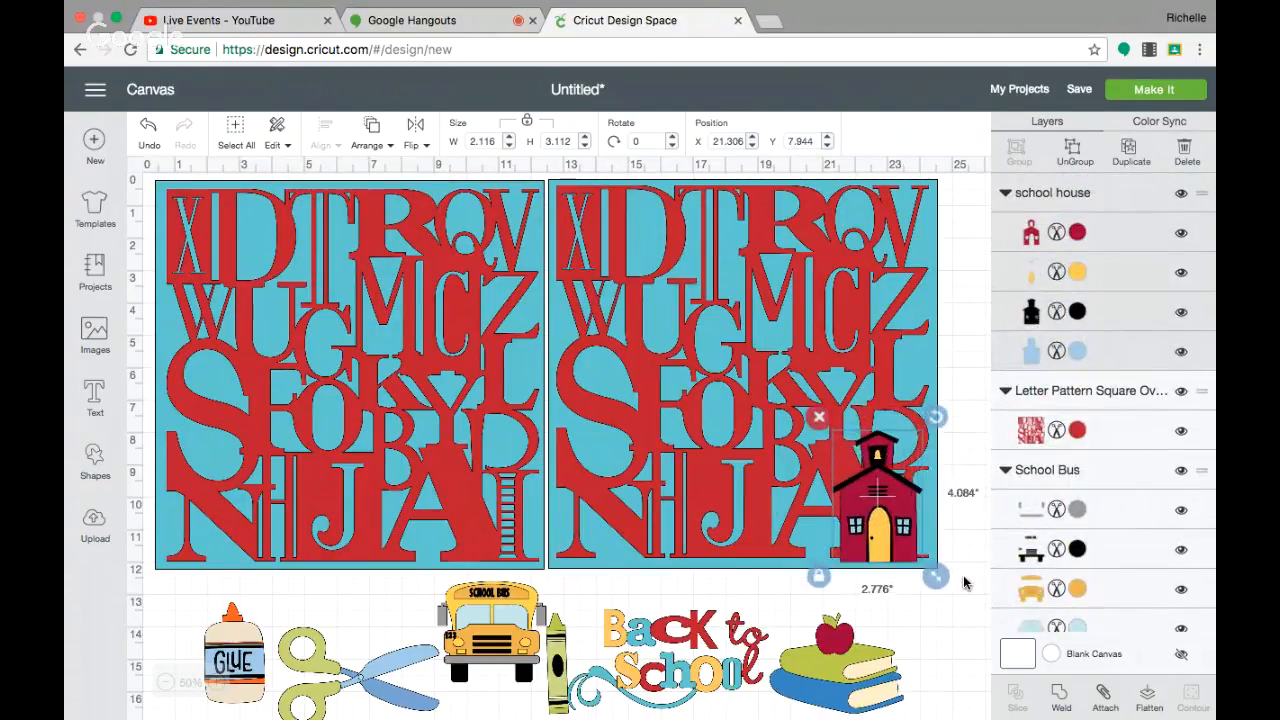
drag(887, 516, 891, 522)
Move the books onto the schoolhouse's lower-right corner, bring them to the front and shrink them to about 2.2 by 1.65 inches.
drag(857, 690, 912, 548)
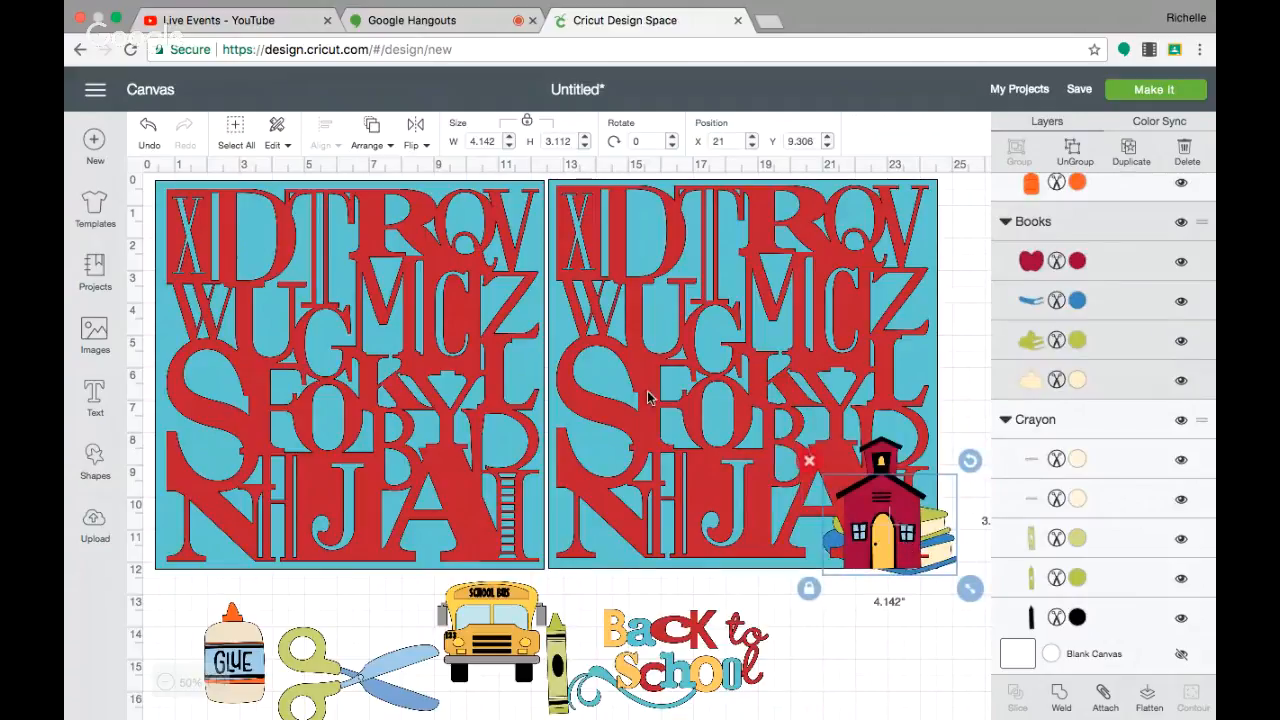
click(372, 130)
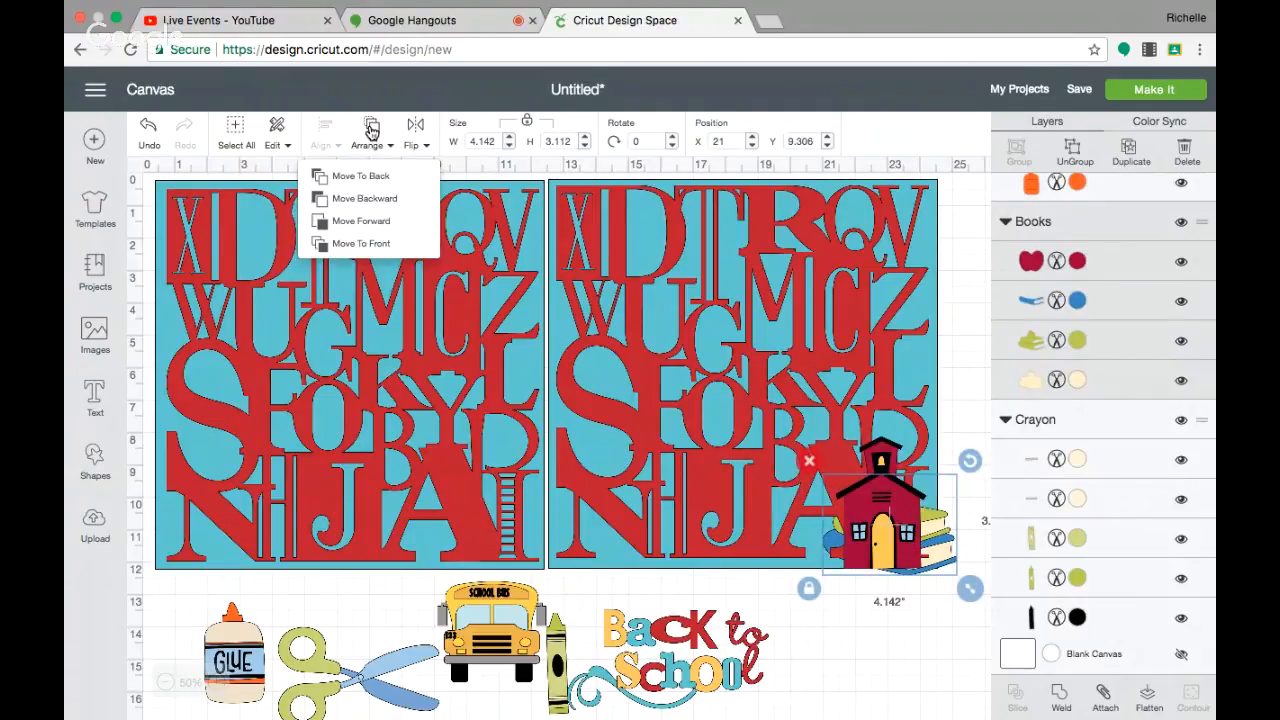
click(373, 246)
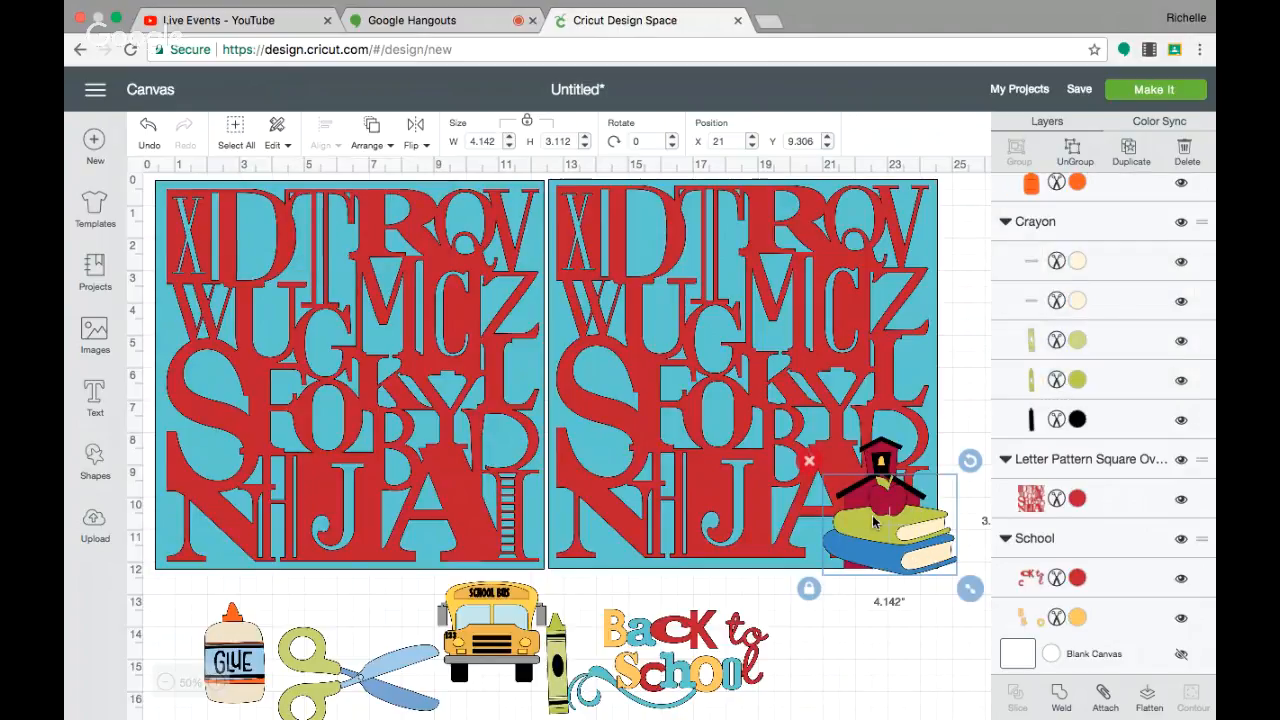
drag(875, 527, 876, 528)
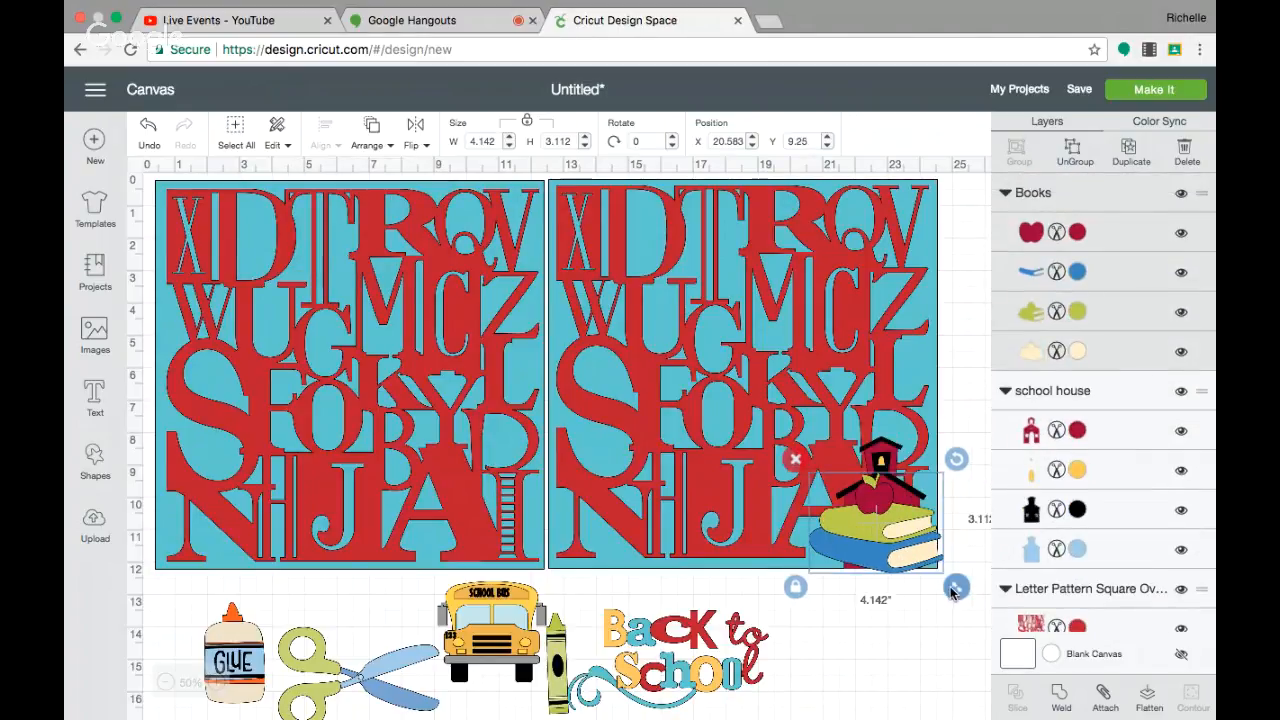
drag(952, 590, 905, 567)
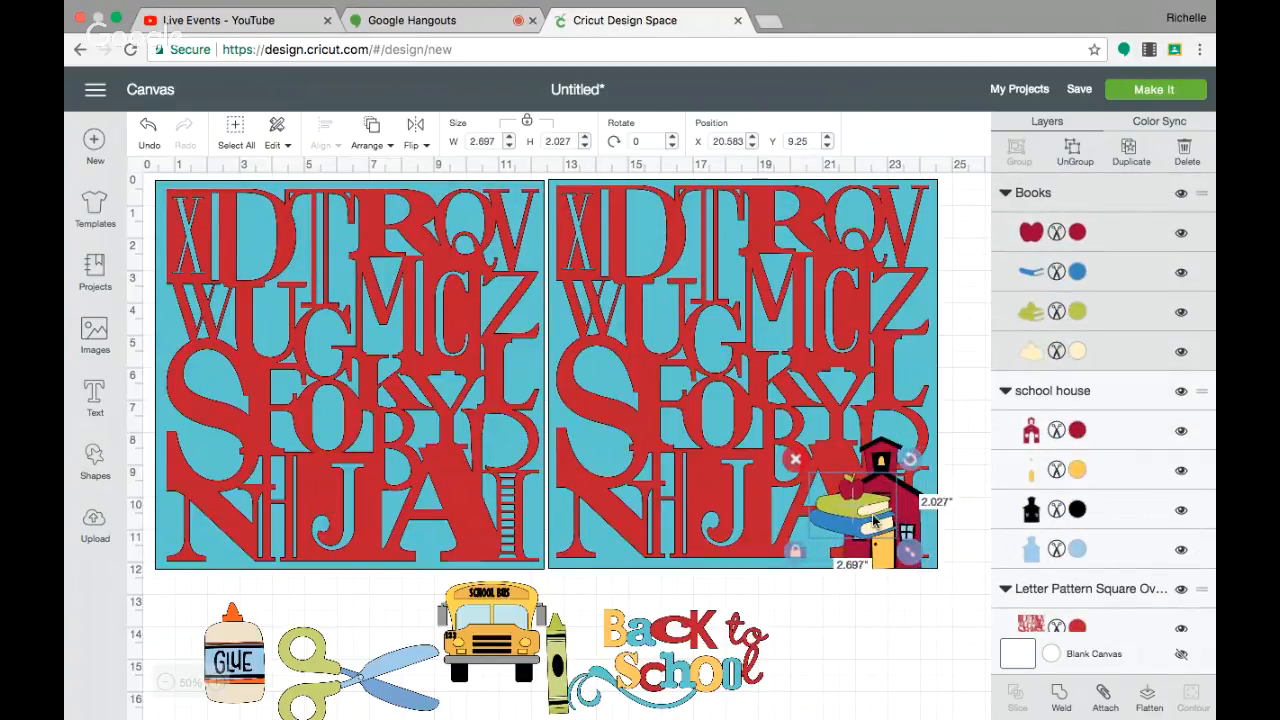
drag(862, 515, 908, 543)
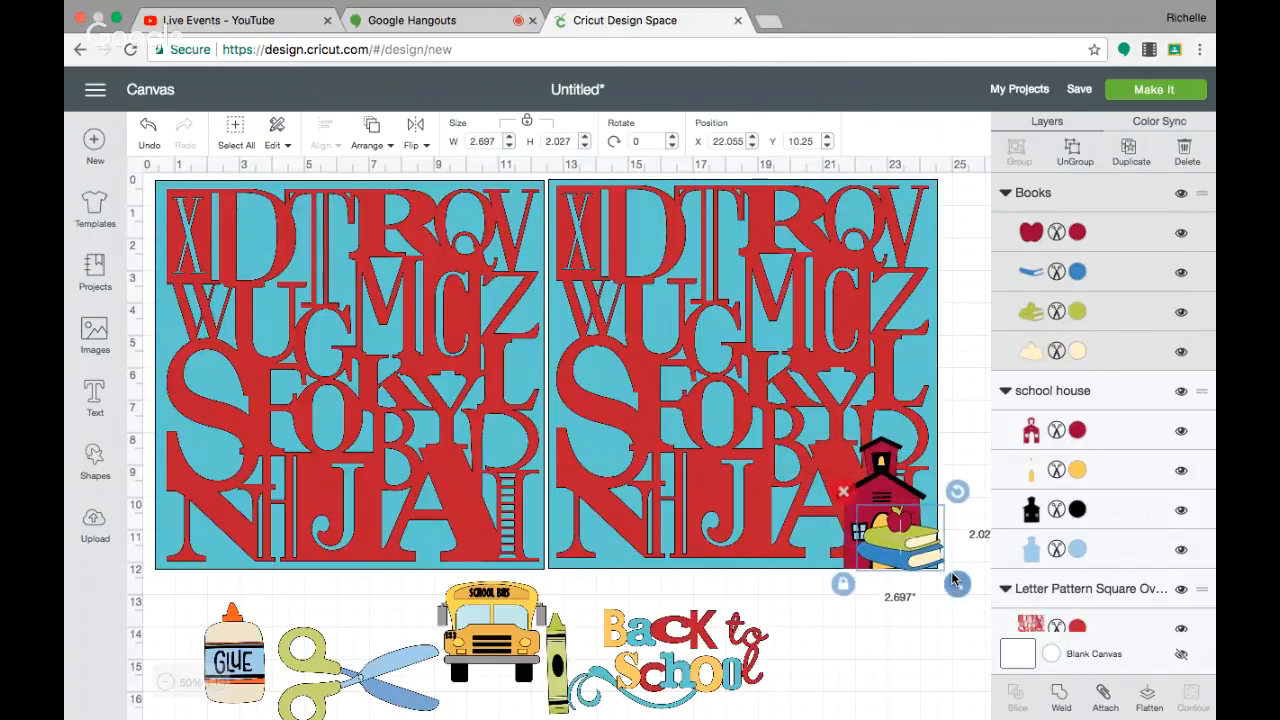
drag(955, 582, 913, 548)
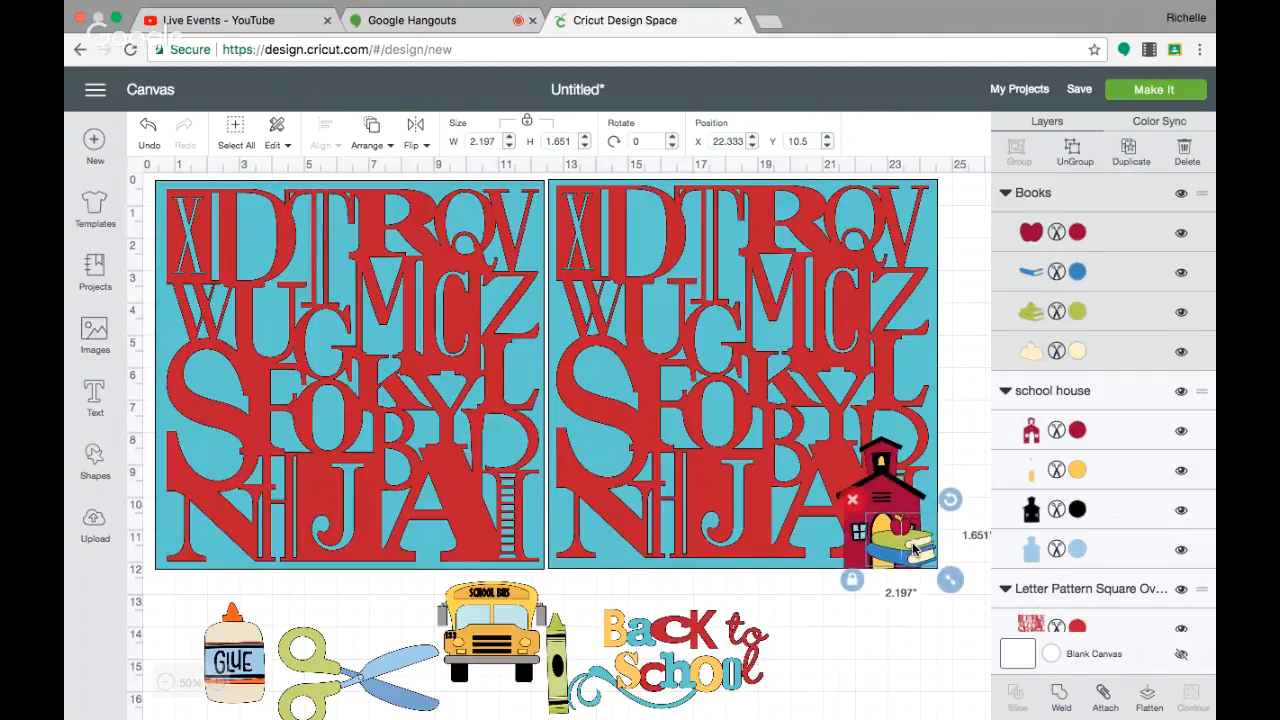
Adjust the schoolhouse's position behind the books and reduce the books to about 2 by 1.5 inches.
drag(885, 490, 869, 490)
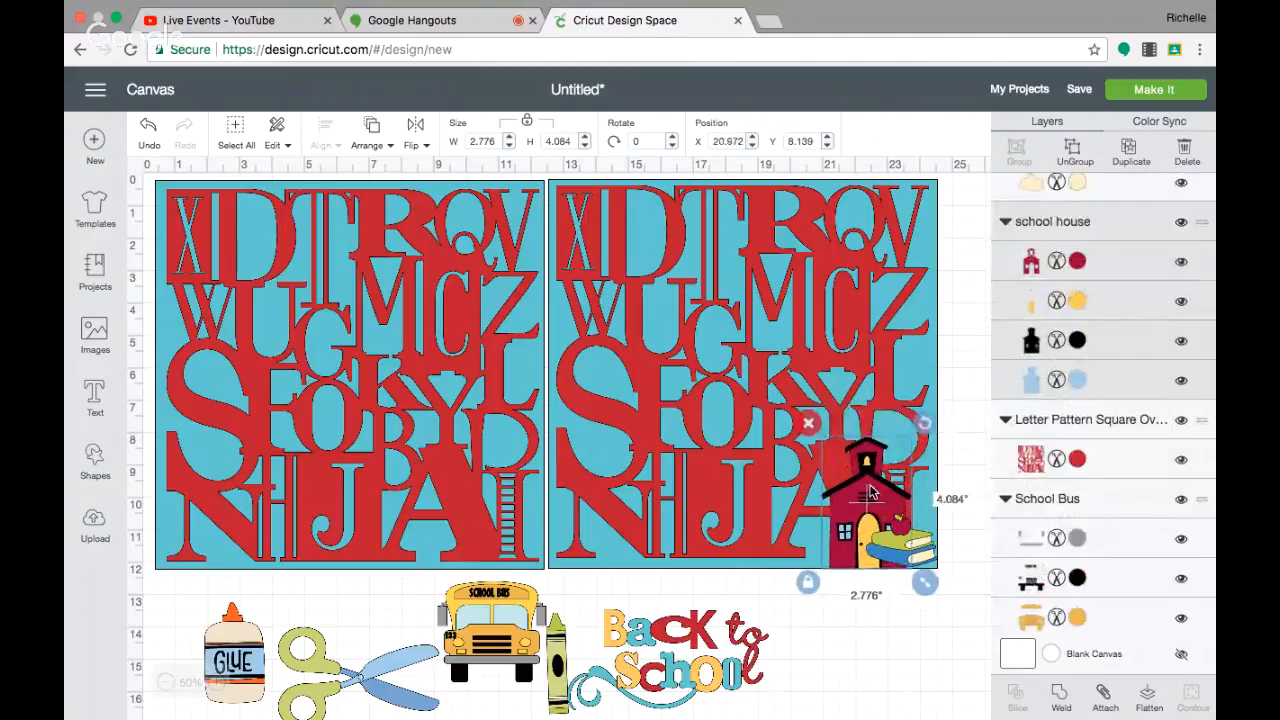
click(912, 553)
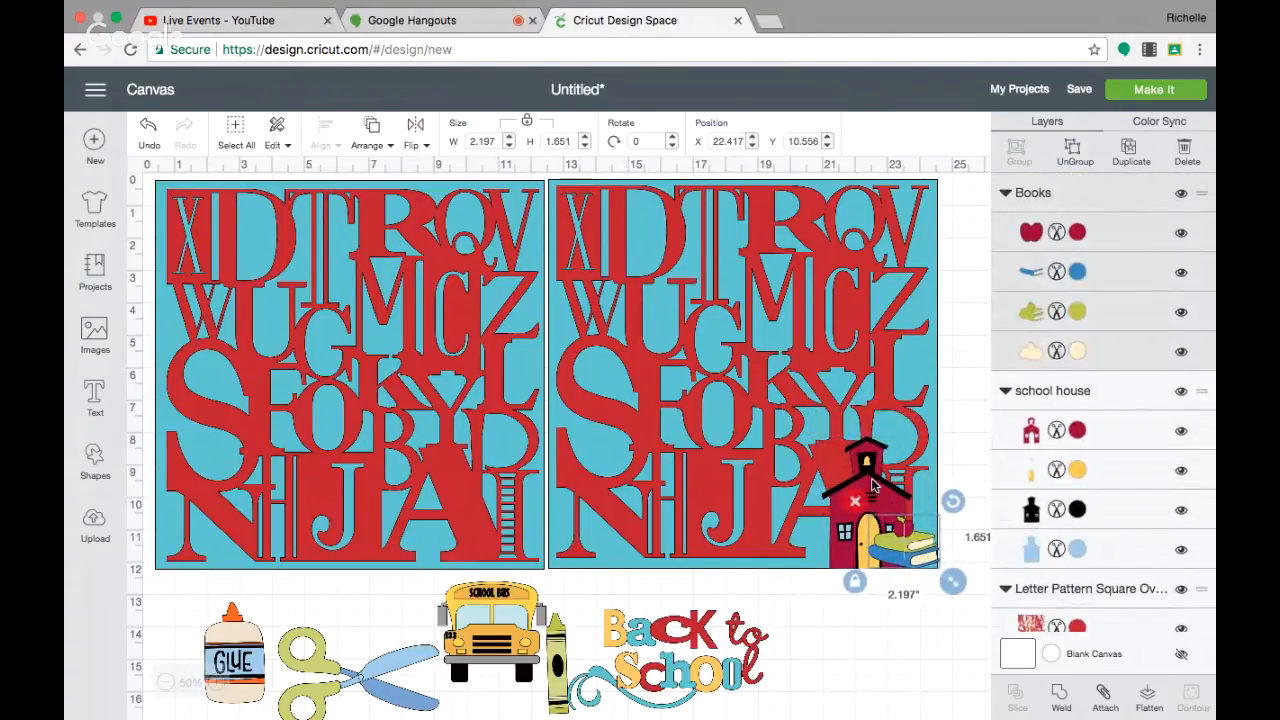
drag(872, 484, 882, 476)
click(927, 550)
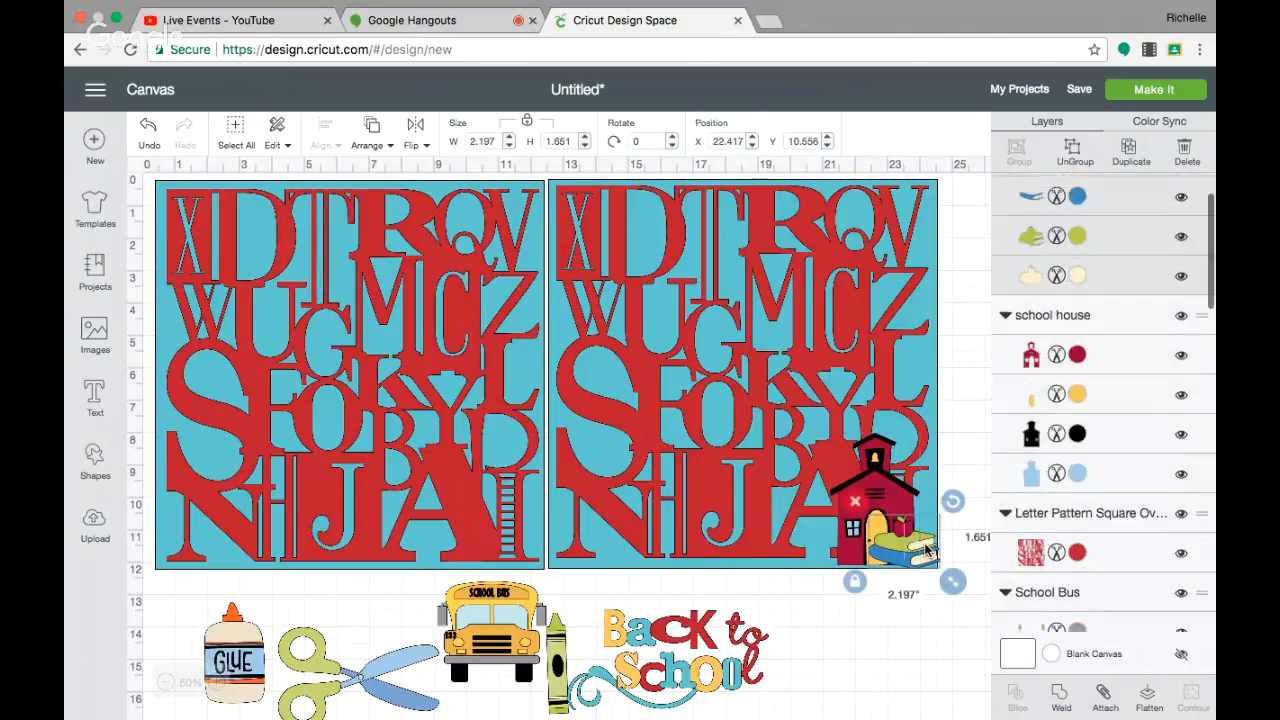
drag(950, 582, 920, 557)
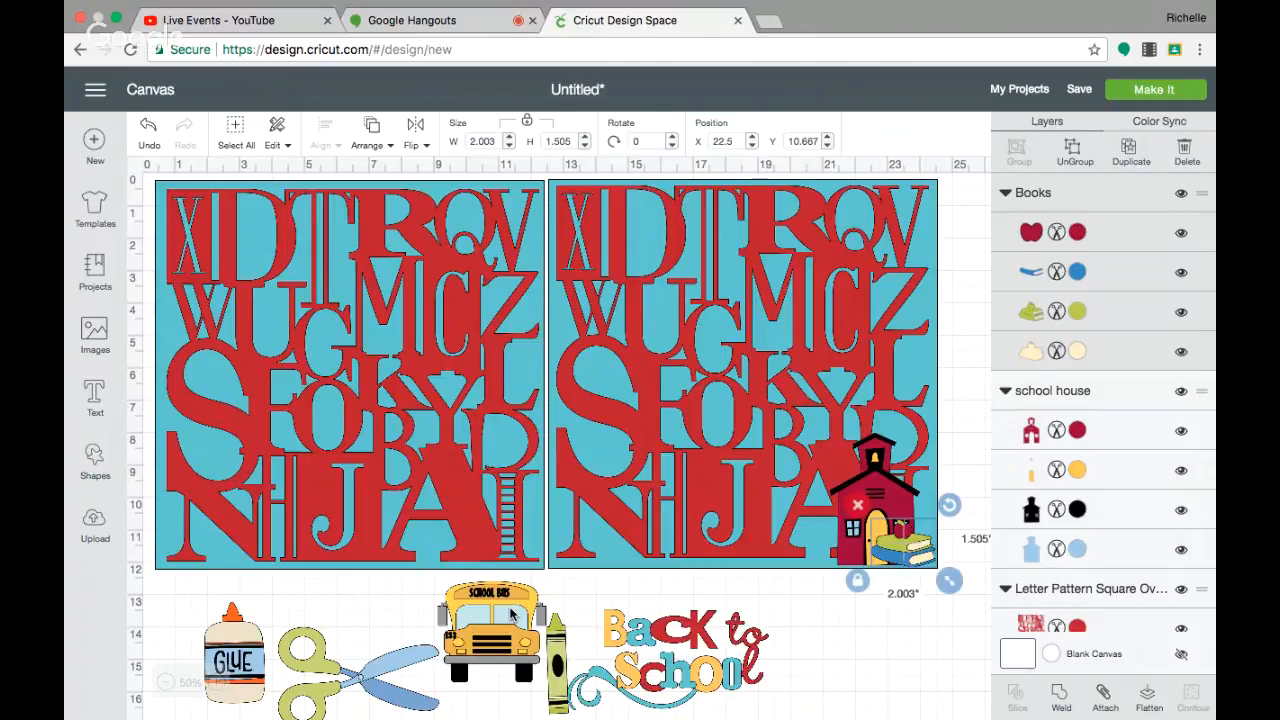
Place the school bus in front of the schoolhouse's lower-left edge, bring it to the front and shrink it to about 2.1 by 1.95 inches.
drag(475, 620, 745, 510)
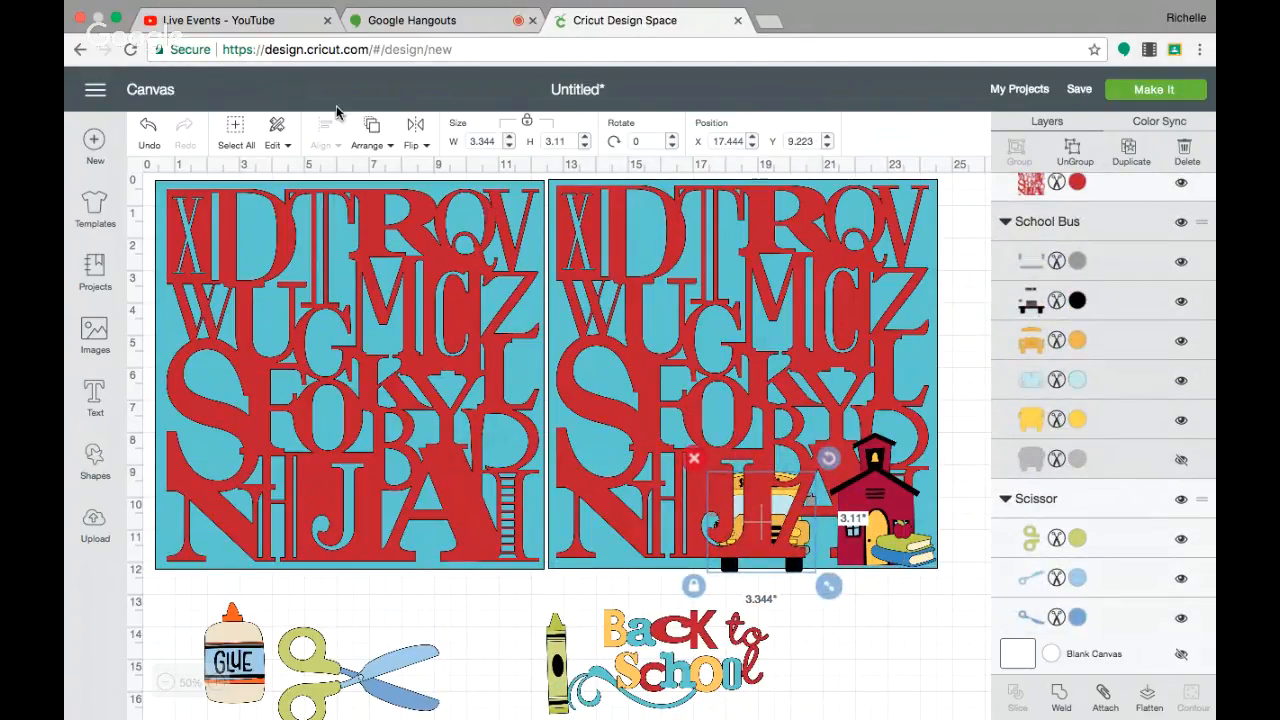
click(370, 140)
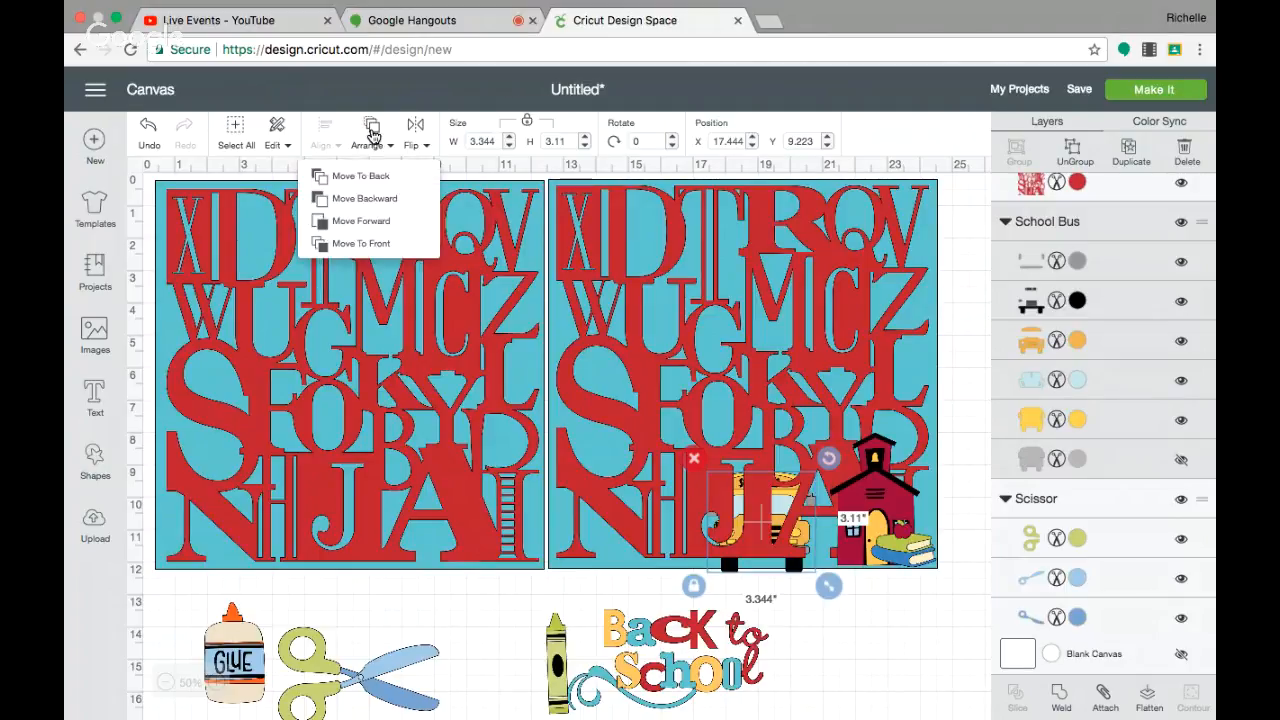
click(359, 246)
drag(746, 527, 780, 518)
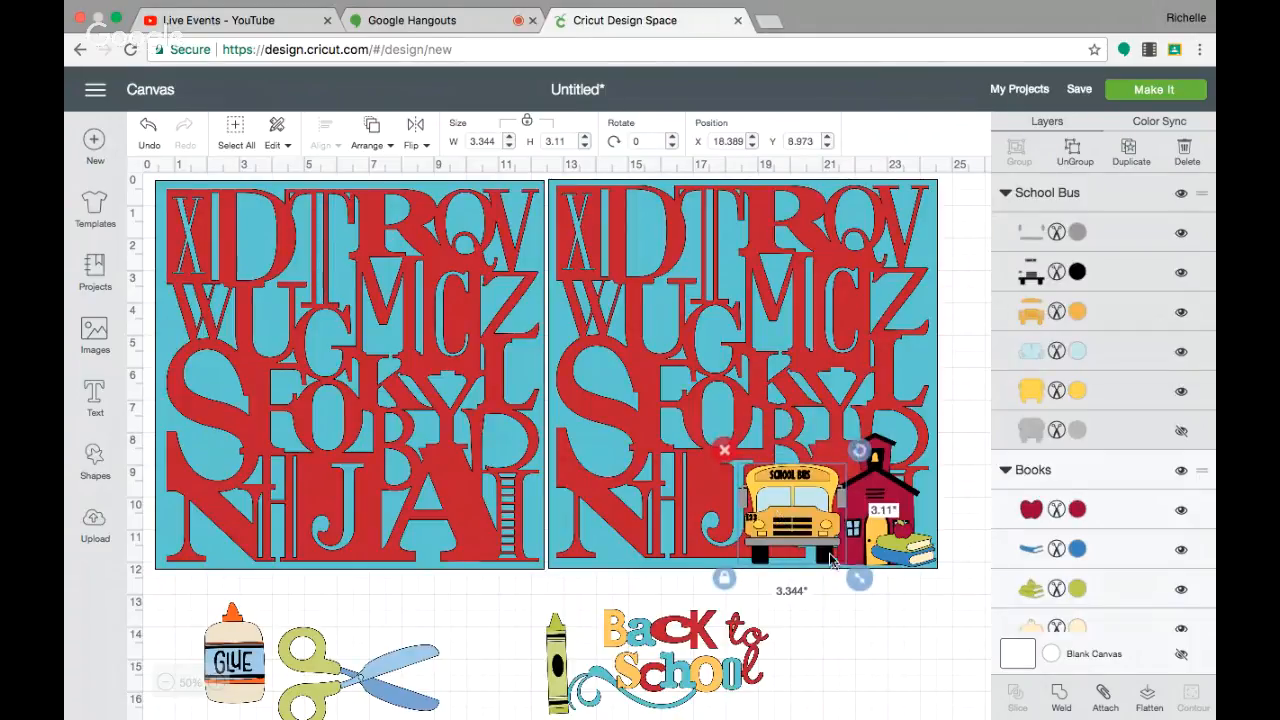
drag(859, 578, 826, 573)
drag(778, 505, 841, 569)
drag(804, 527, 813, 537)
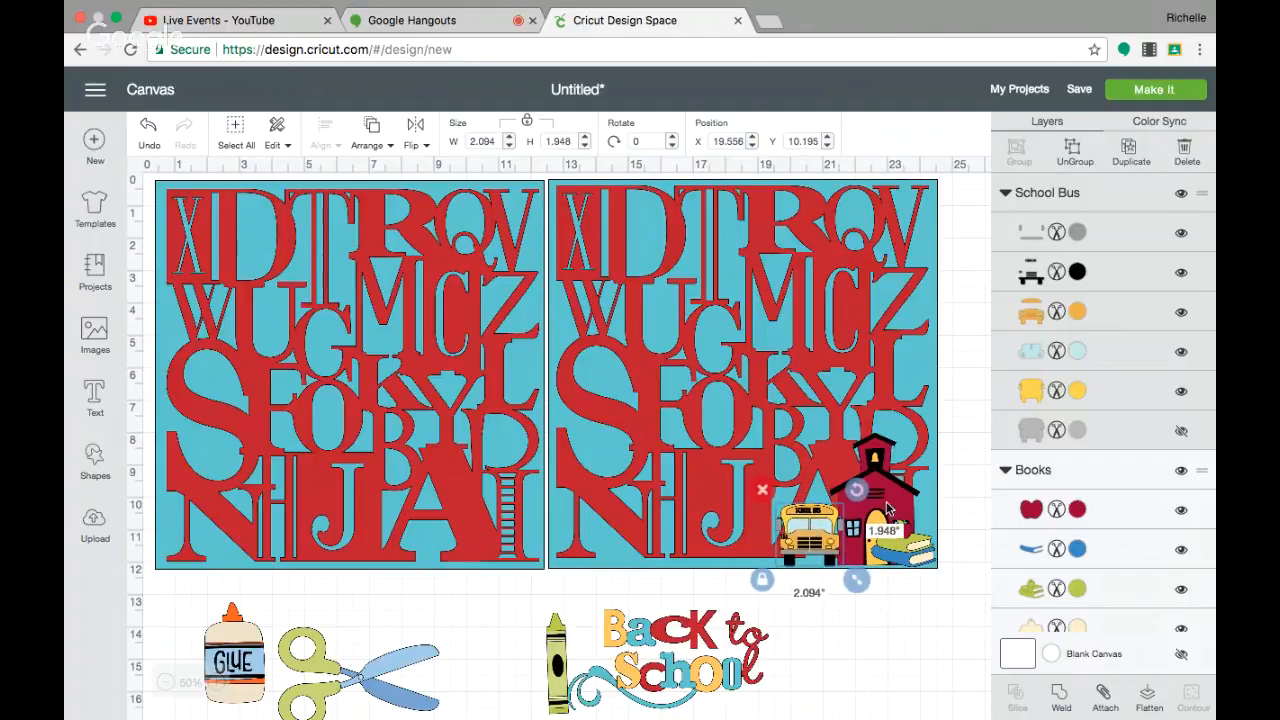
Enlarge the schoolhouse to about 3 by 4.5 inches and reposition it in the second page's lower-right corner.
drag(886, 500, 880, 470)
drag(926, 553, 946, 570)
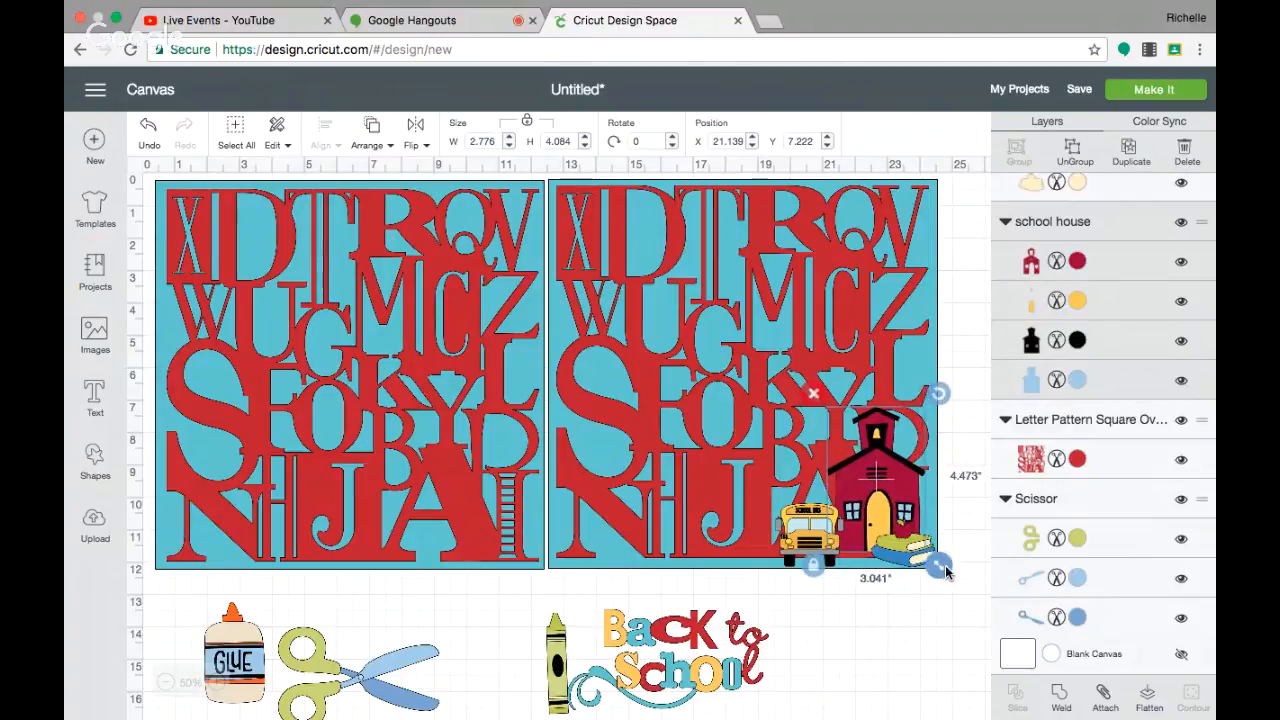
drag(857, 470, 866, 485)
Nudge the school bus and the books into place against the enlarged schoolhouse, and clear the selection.
drag(806, 520, 811, 522)
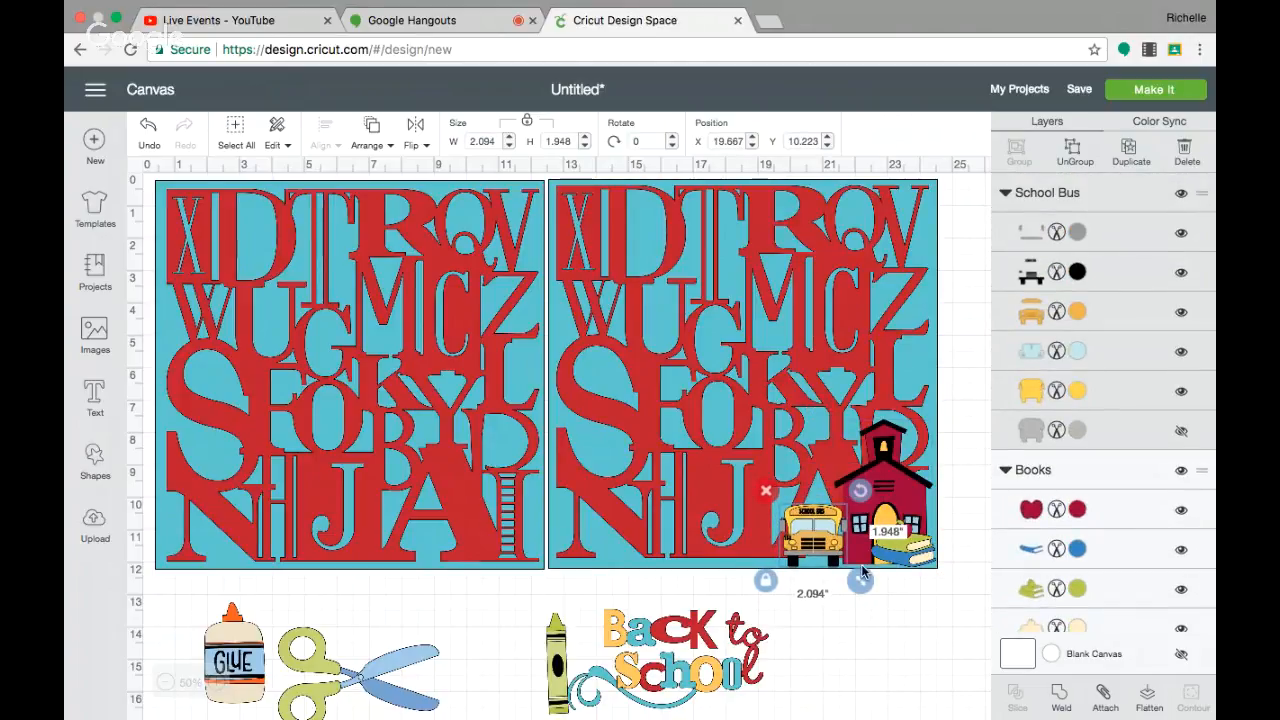
drag(911, 546, 917, 548)
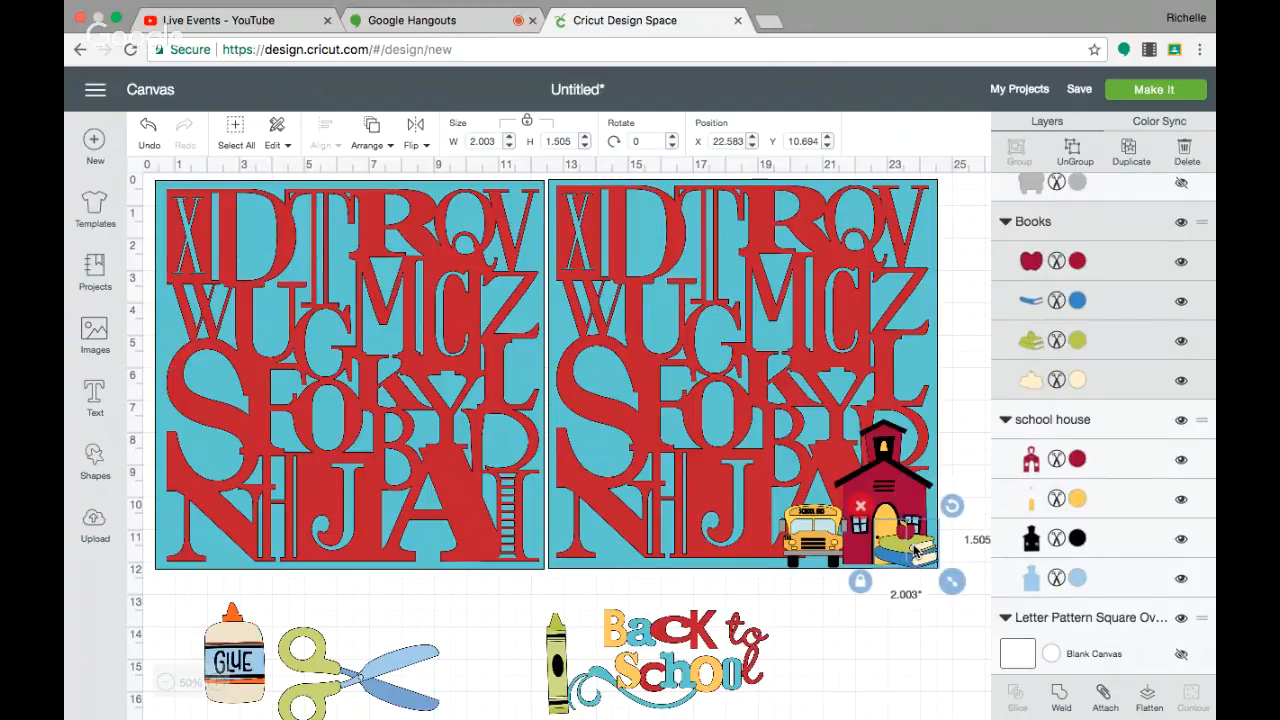
click(921, 635)
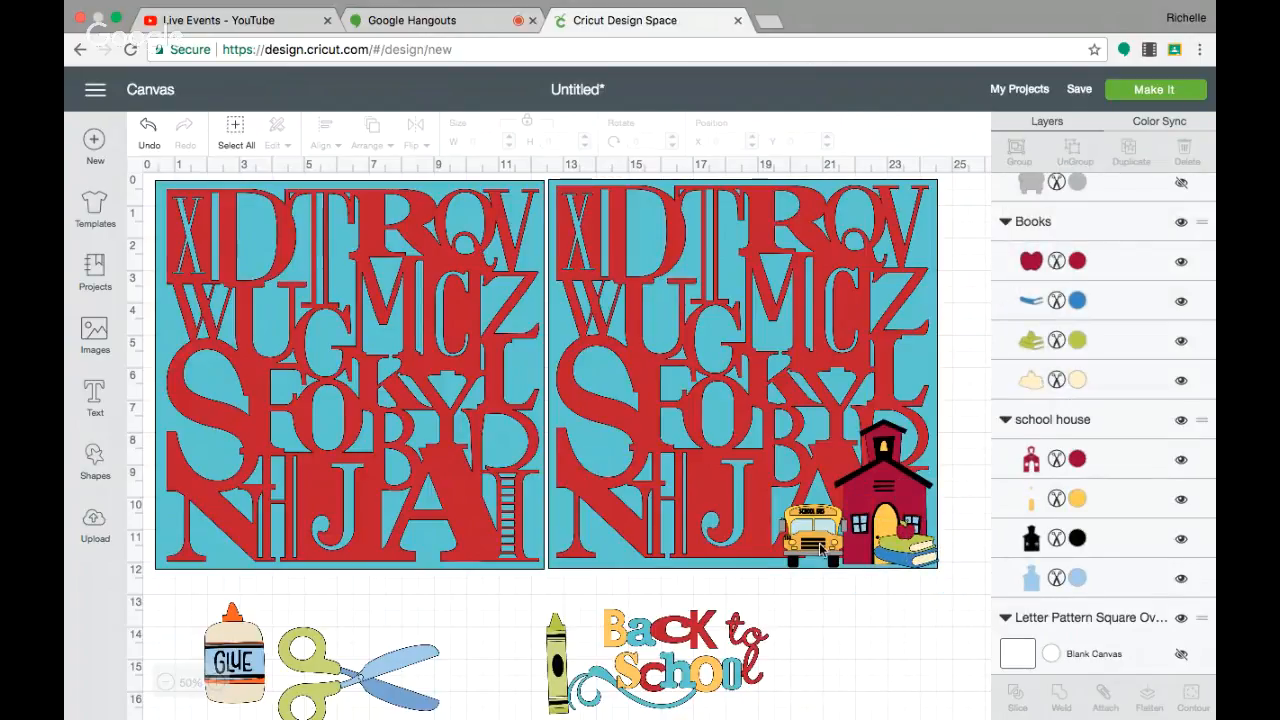
drag(823, 548, 824, 545)
click(912, 656)
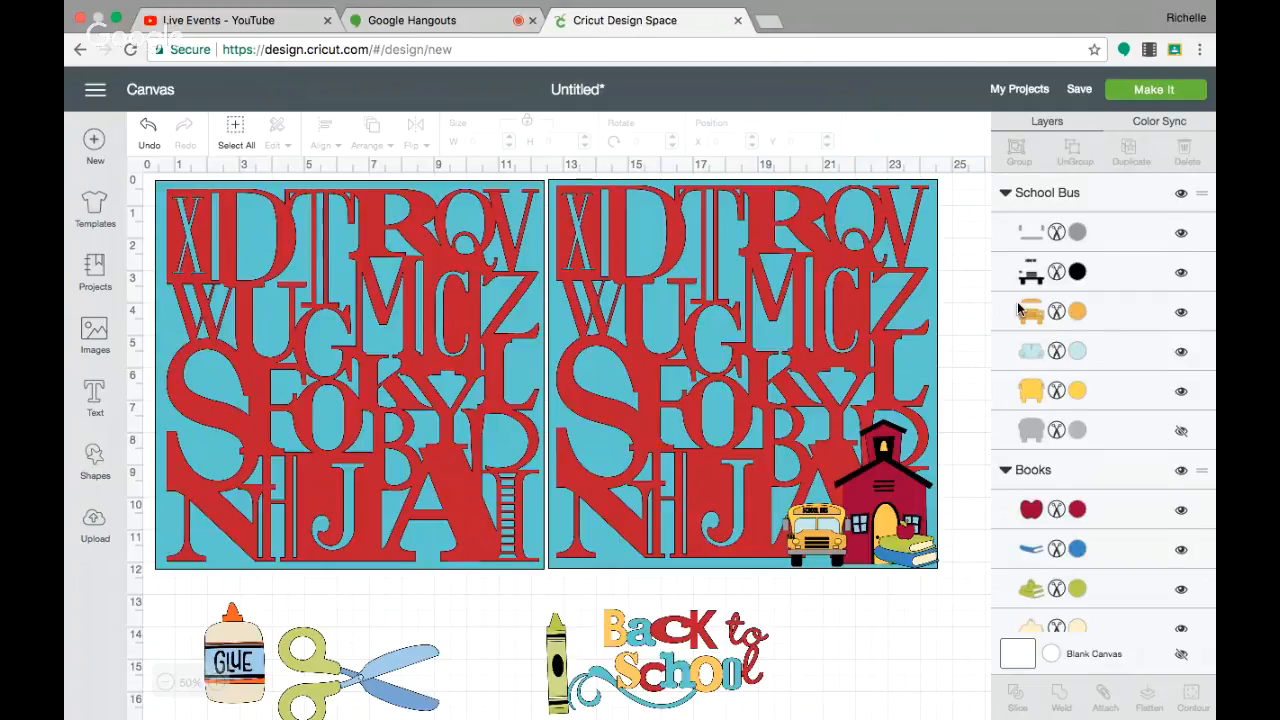
Apply the project red #BA202F to the second page's letter pattern overlay.
scroll(1018, 310, down, 5)
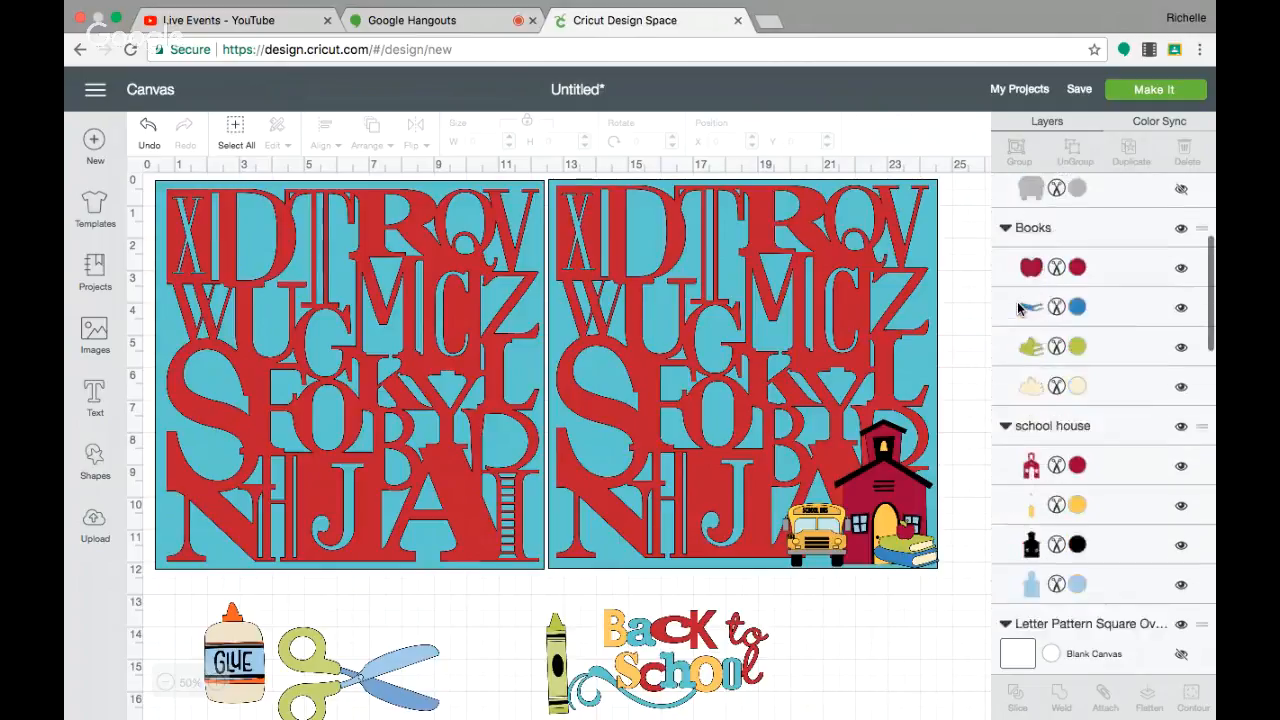
click(826, 310)
scroll(1078, 300, down, 5)
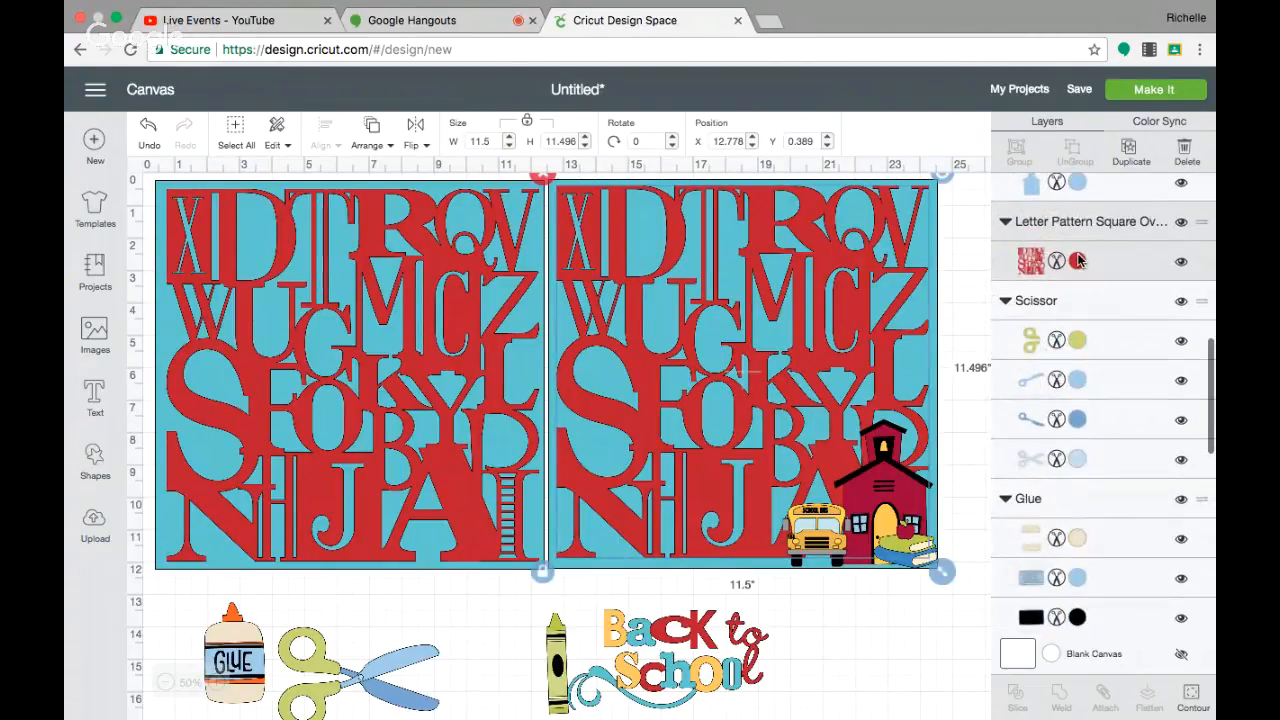
click(1077, 260)
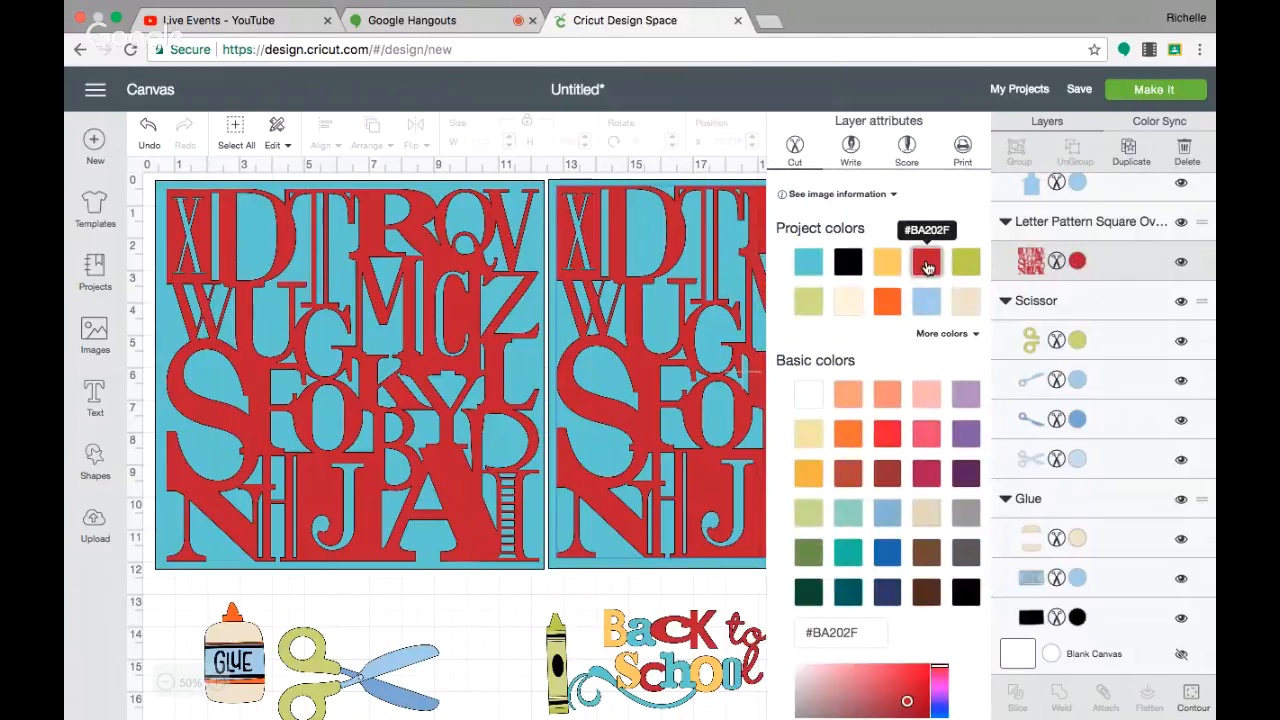
click(927, 265)
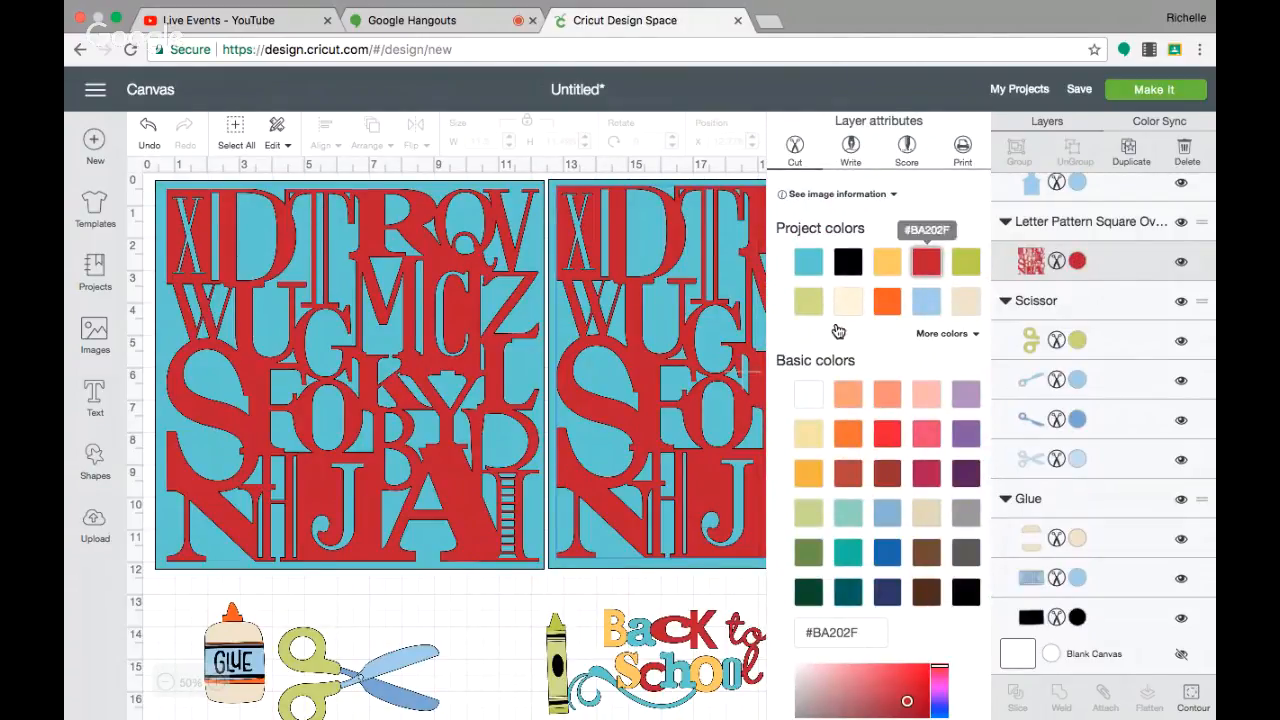
Try the Back to School title near the first page's upper-left area, in front of the letter pattern.
click(645, 612)
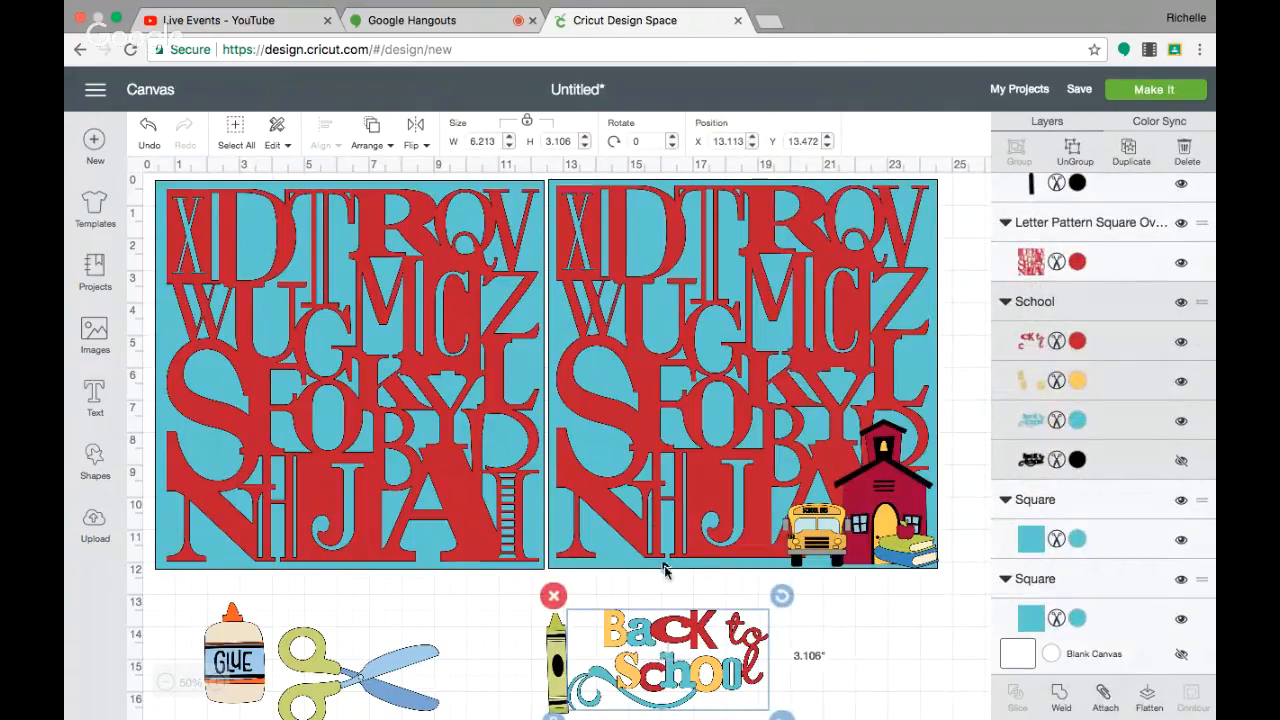
drag(677, 676, 300, 272)
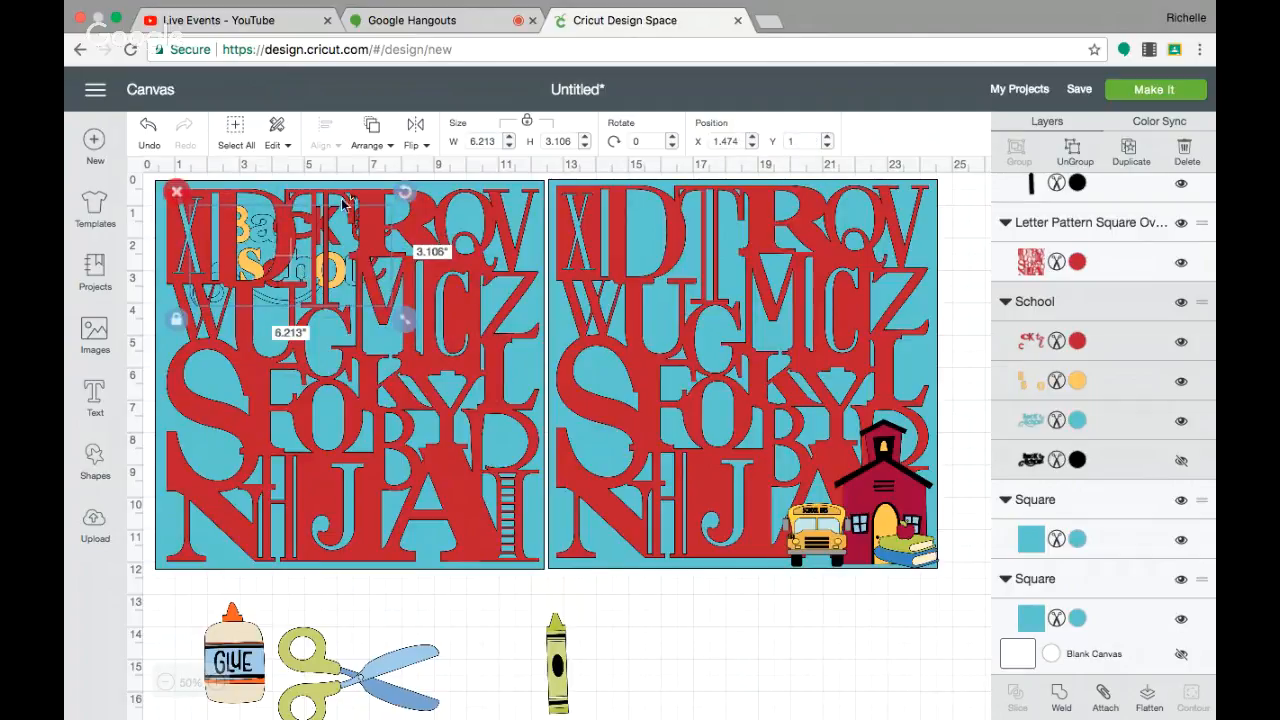
click(374, 127)
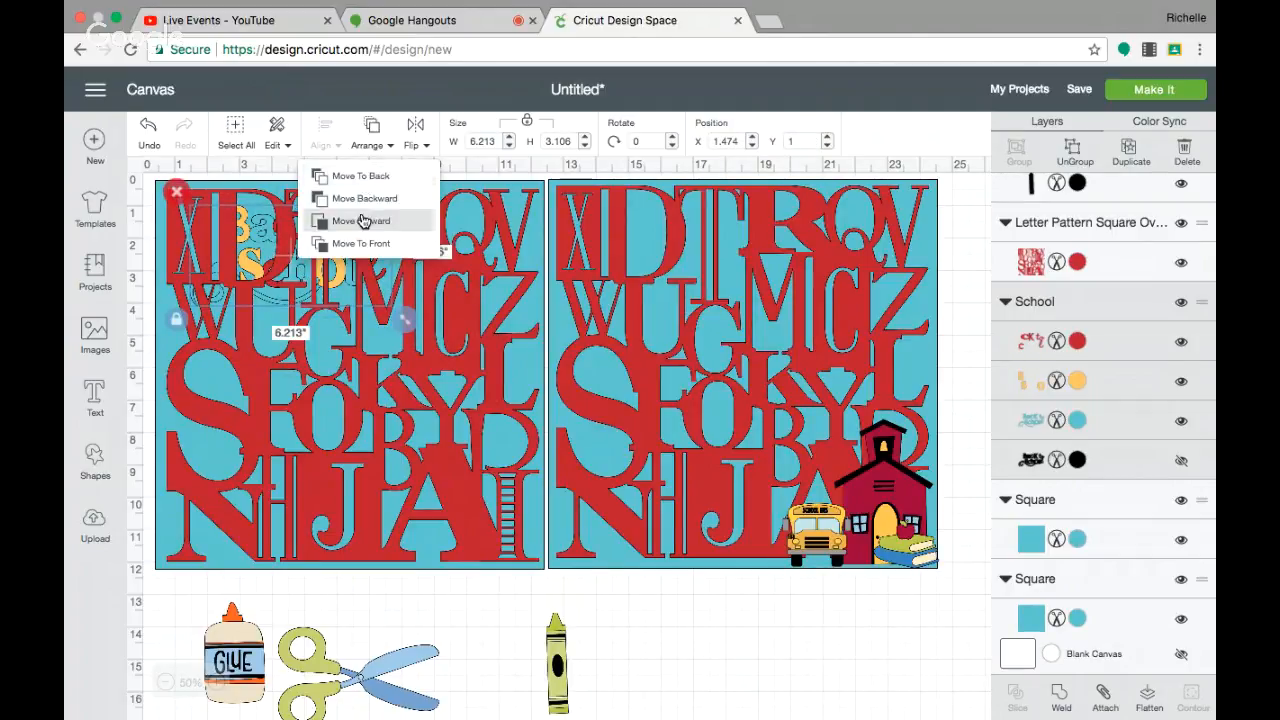
click(362, 244)
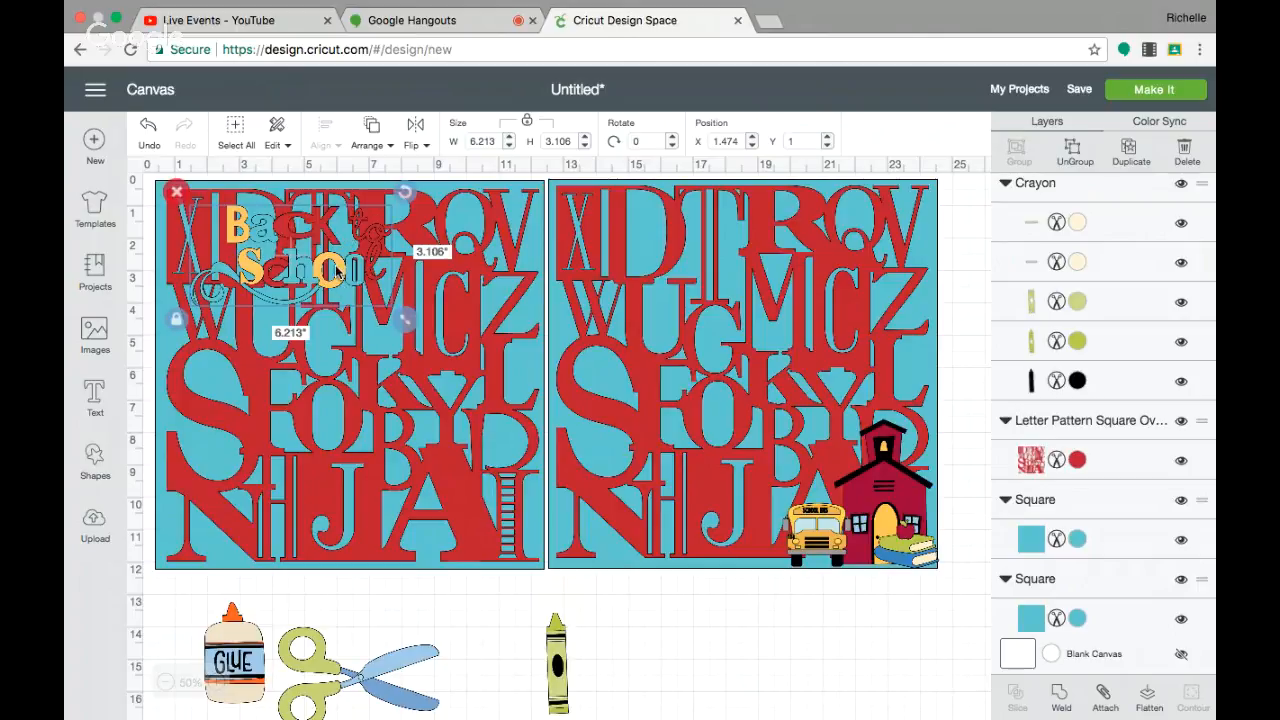
drag(336, 272, 344, 315)
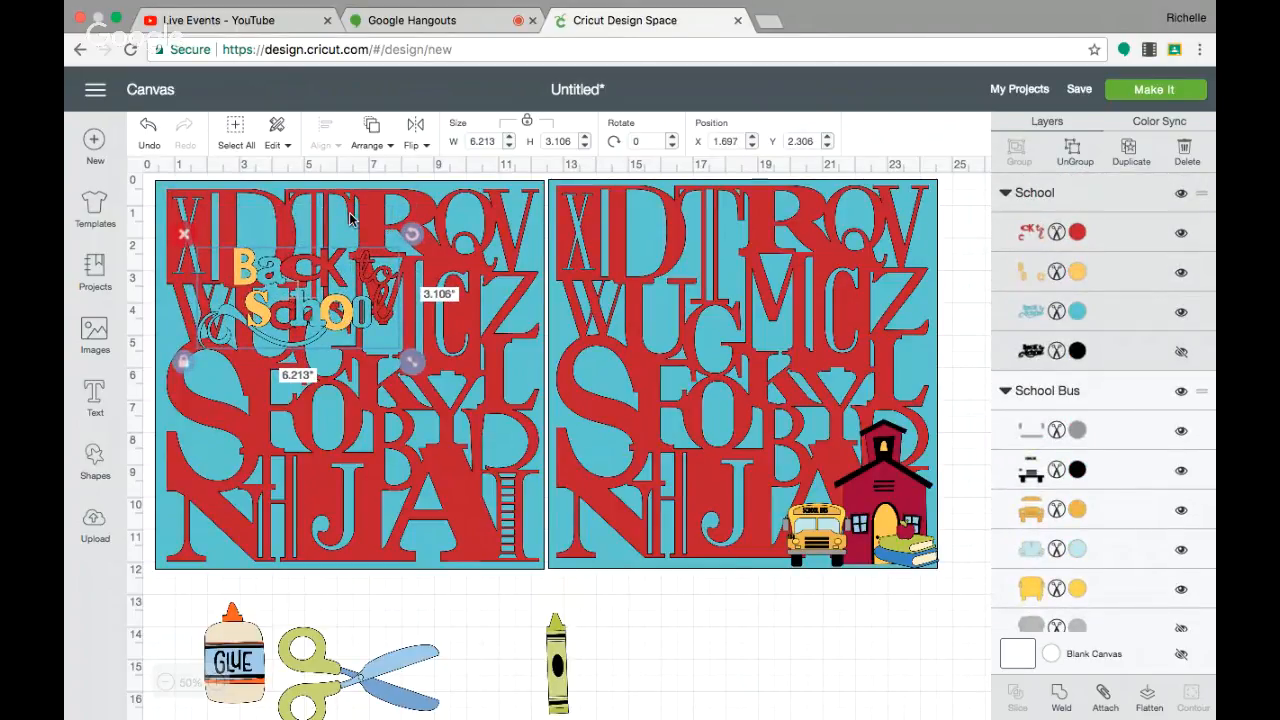
Add a square, stretch it without locked proportions to about 7.4 by 3.6 inches, and place it below the second page.
click(95, 458)
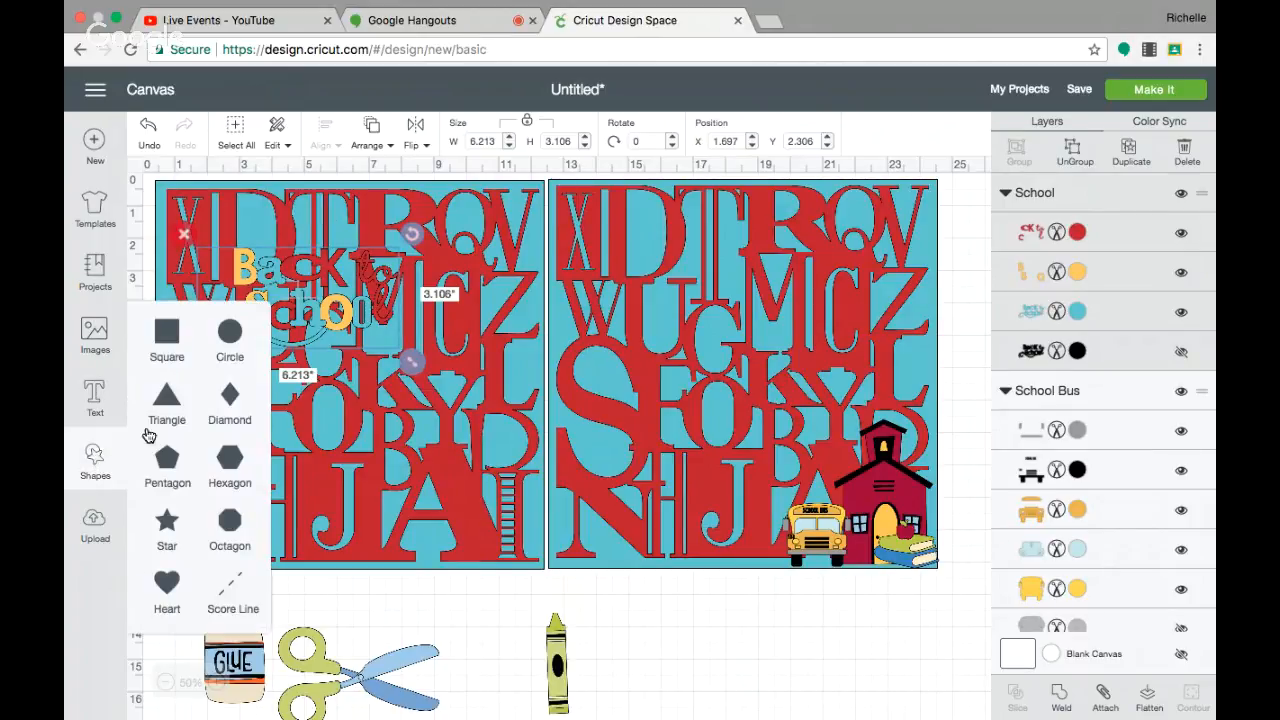
click(167, 335)
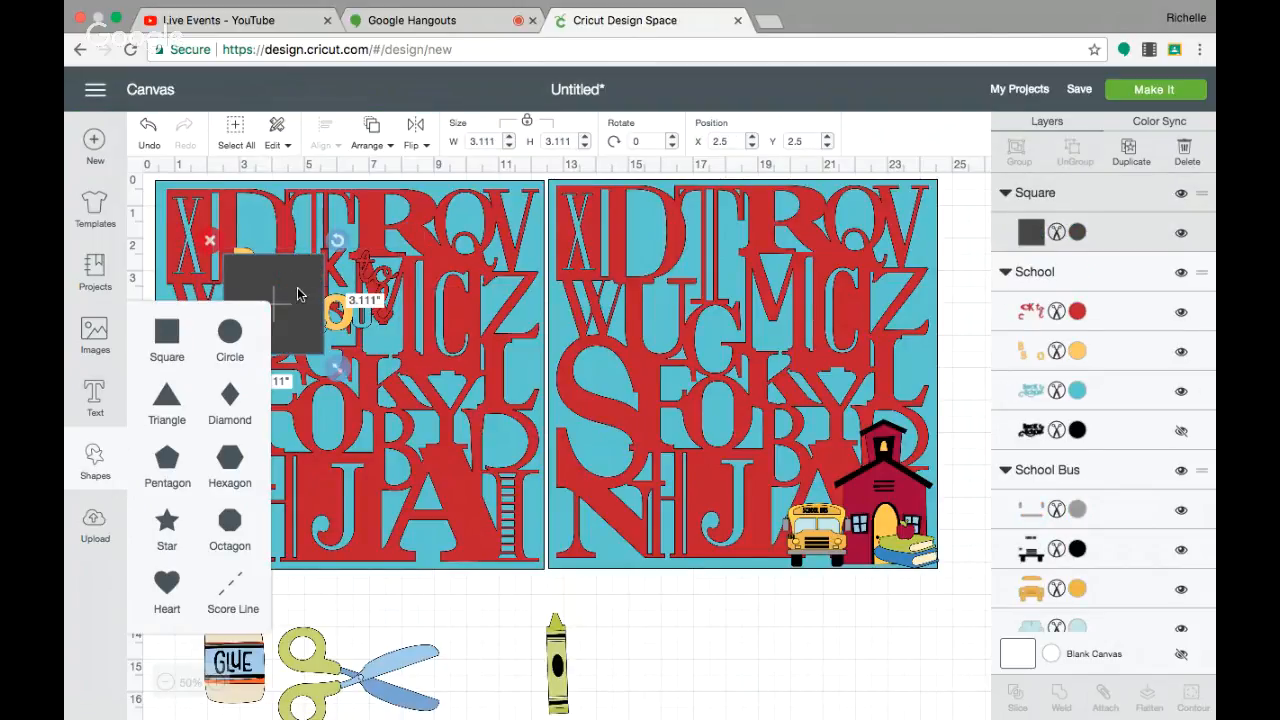
click(297, 287)
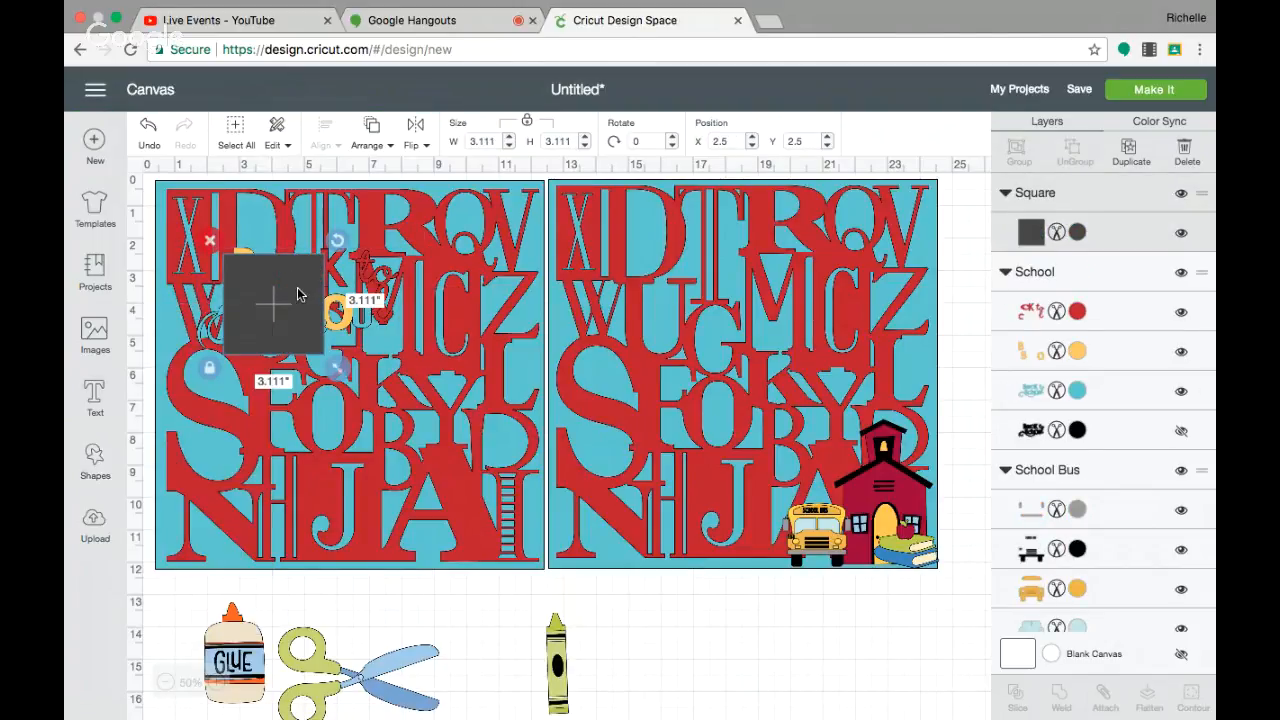
click(209, 370)
drag(336, 368, 477, 383)
drag(437, 337, 866, 665)
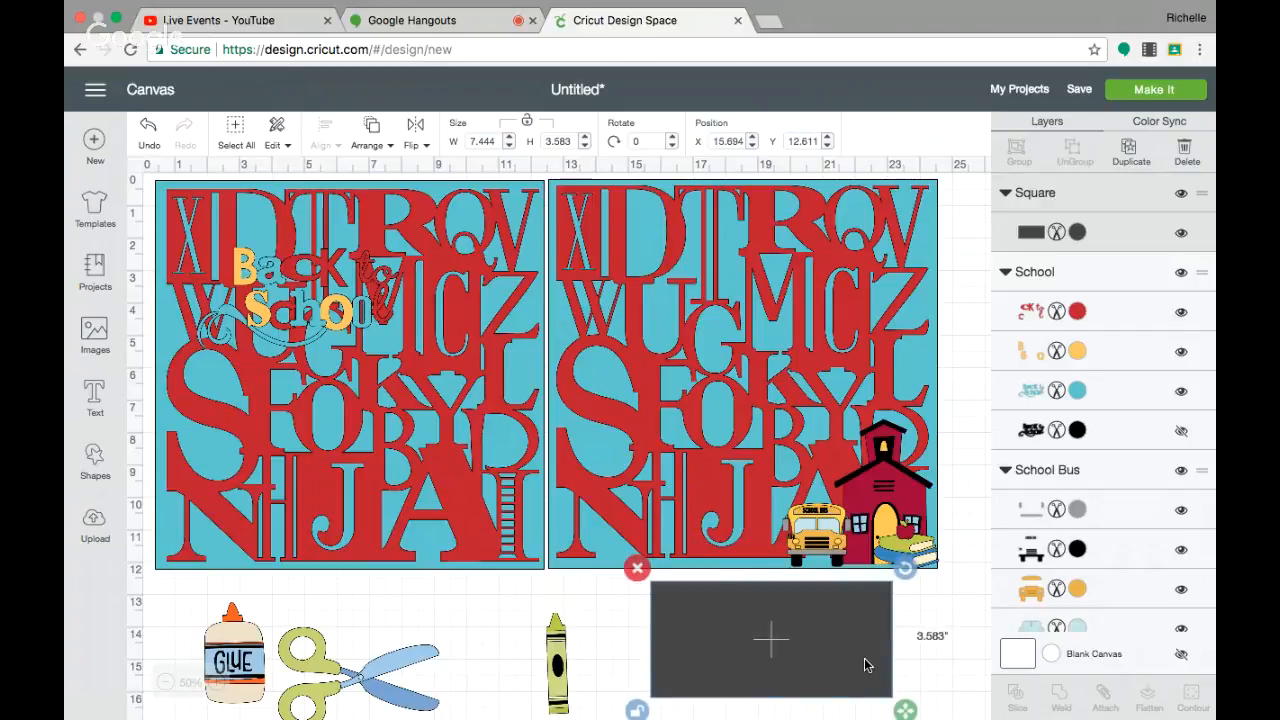
Move the Back to School title onto the dark rectangle, bring it to the front and center it.
drag(313, 313, 787, 651)
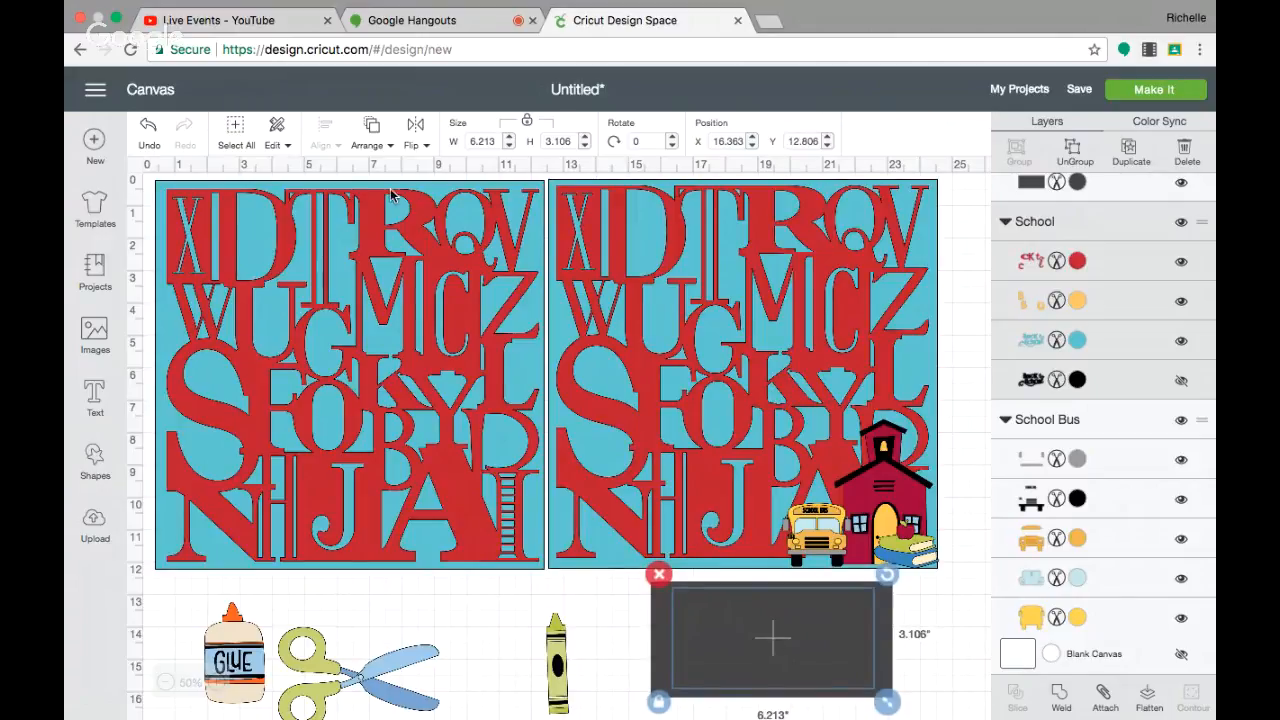
click(373, 130)
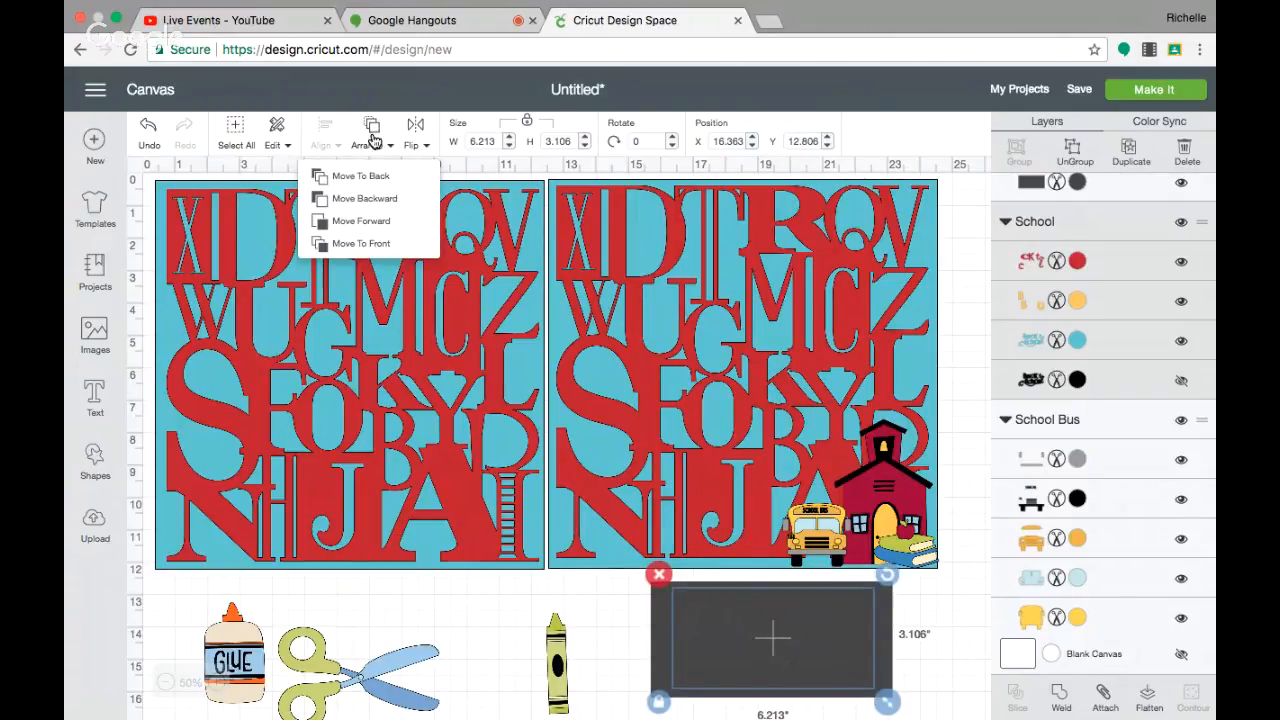
click(370, 244)
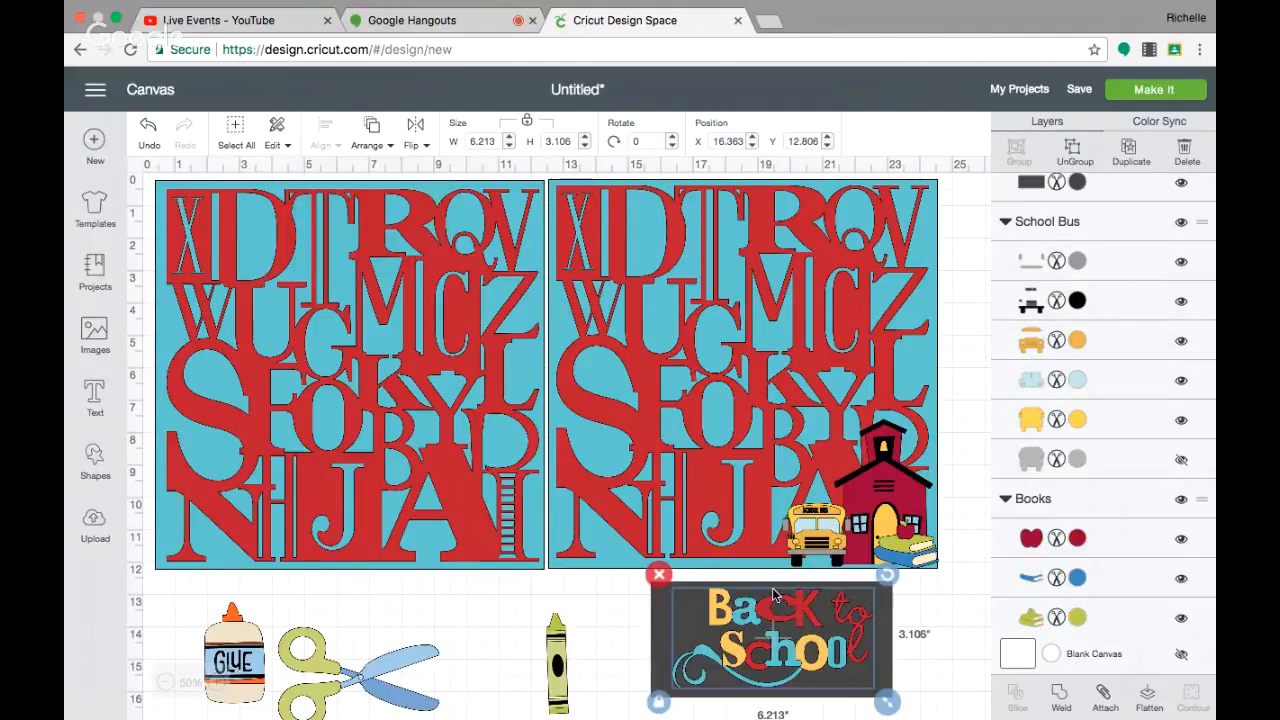
drag(764, 628, 751, 628)
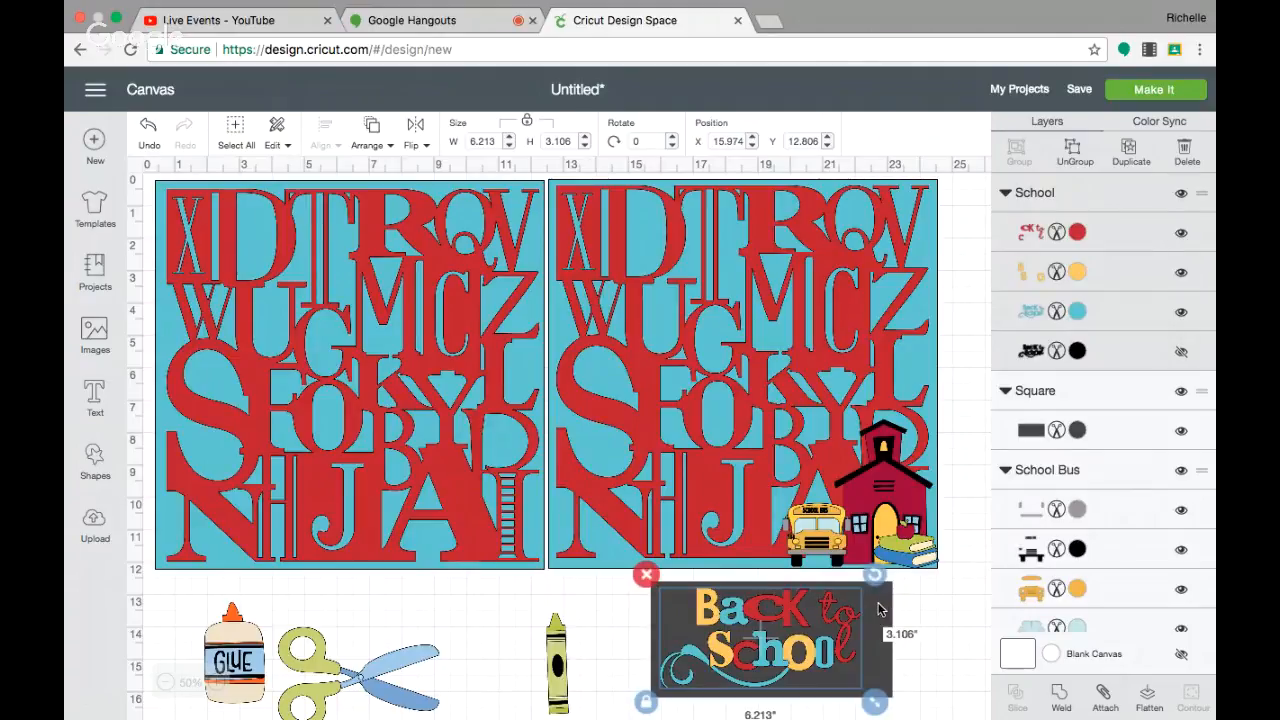
Recolor the rectangle behind the title white (#FFFFFF).
scroll(1096, 347, down, 3)
click(1077, 263)
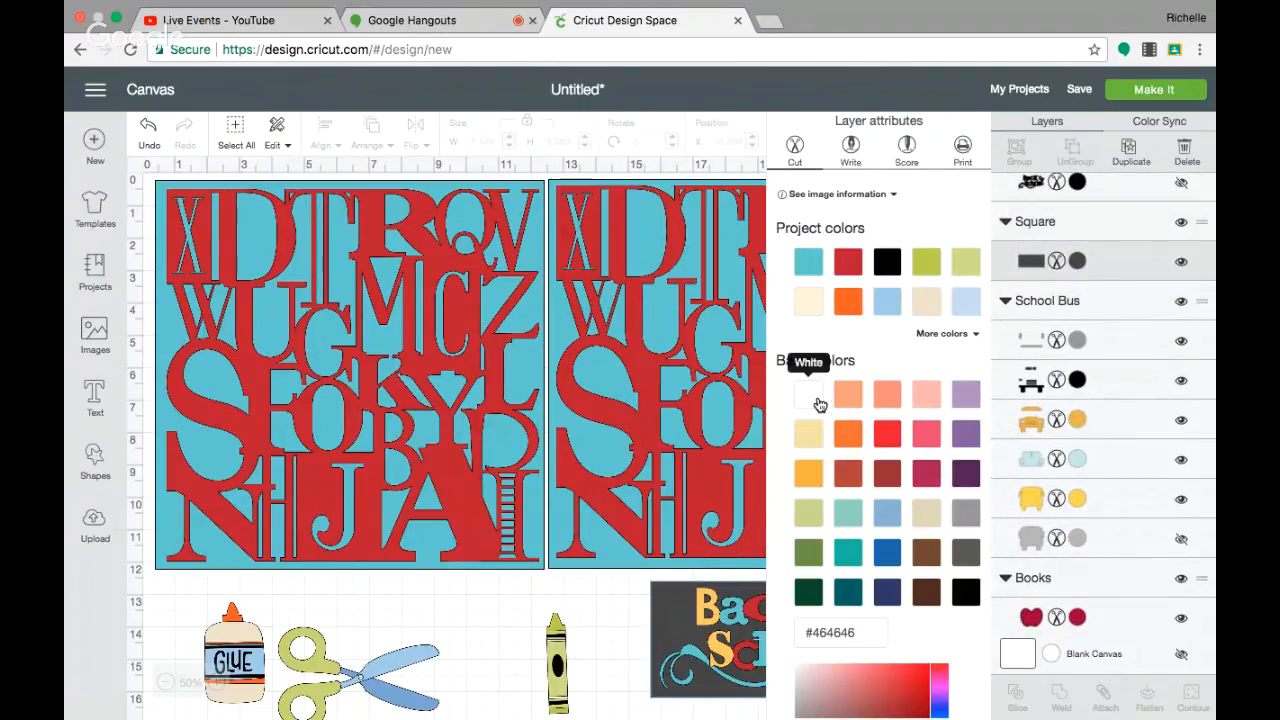
click(817, 401)
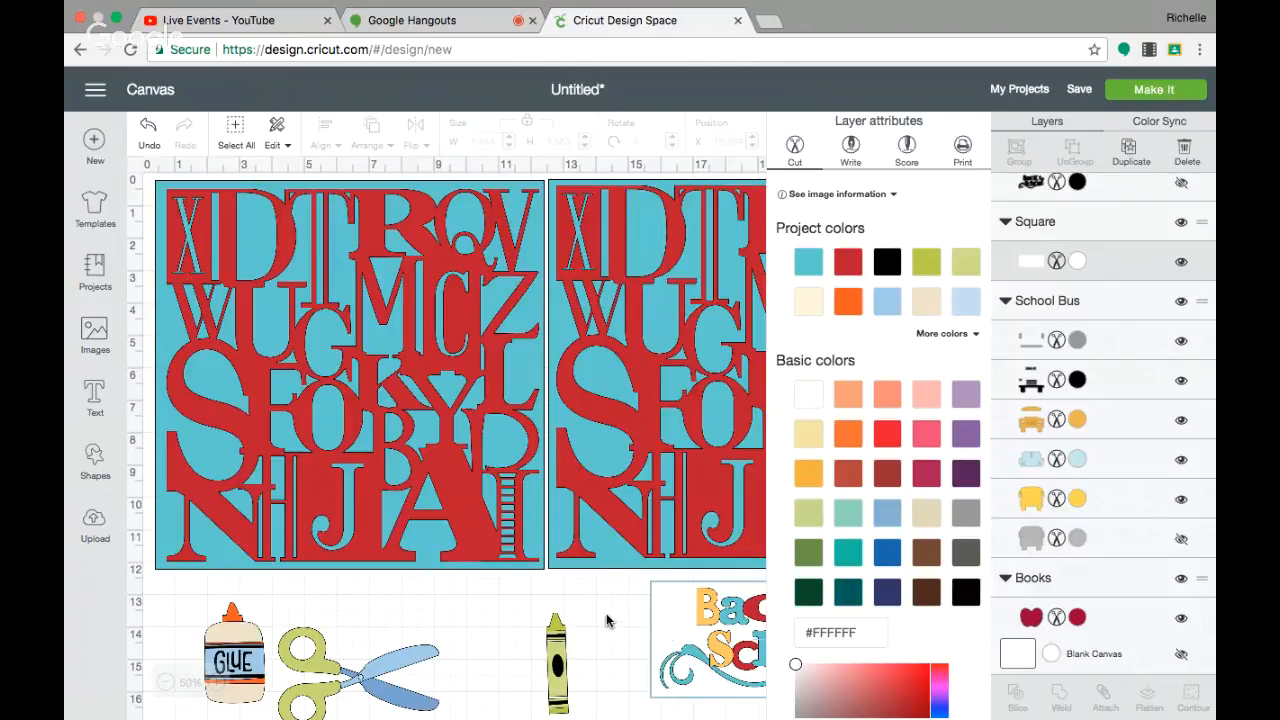
click(752, 645)
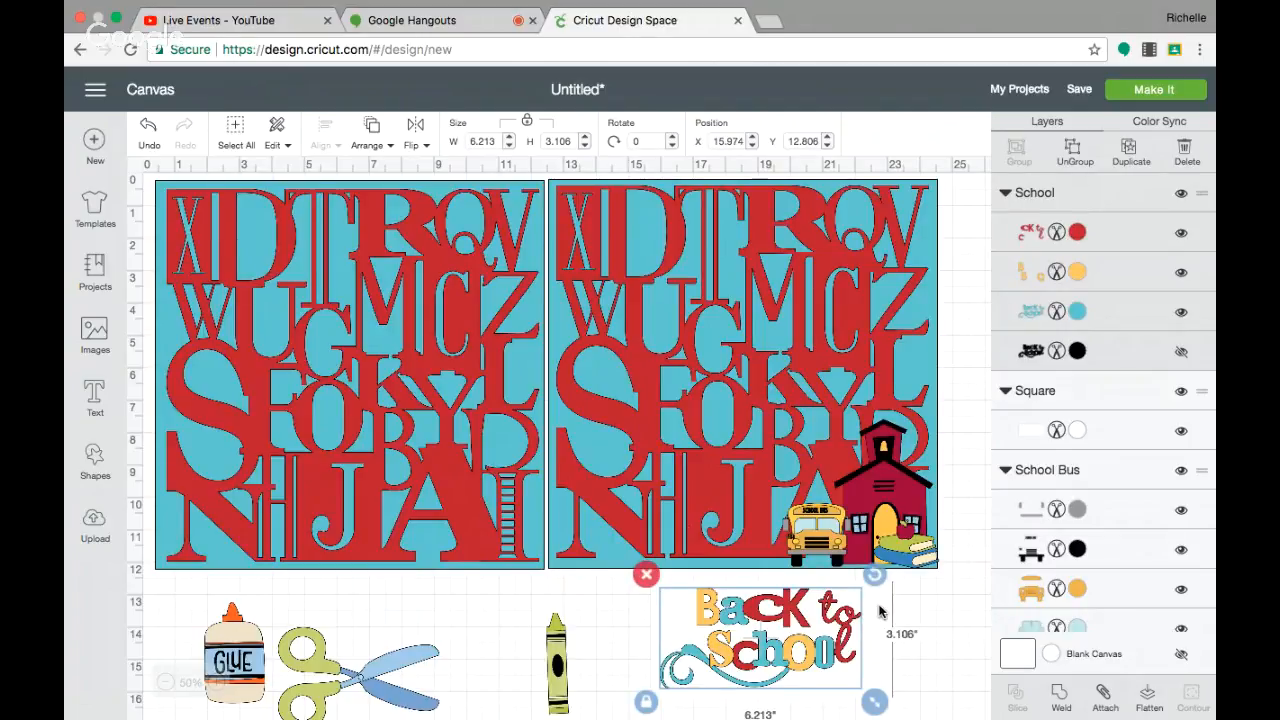
Duplicate the white rectangle and recolor the copy in the project turquoise #68C9D0.
scroll(1033, 258, down, 3)
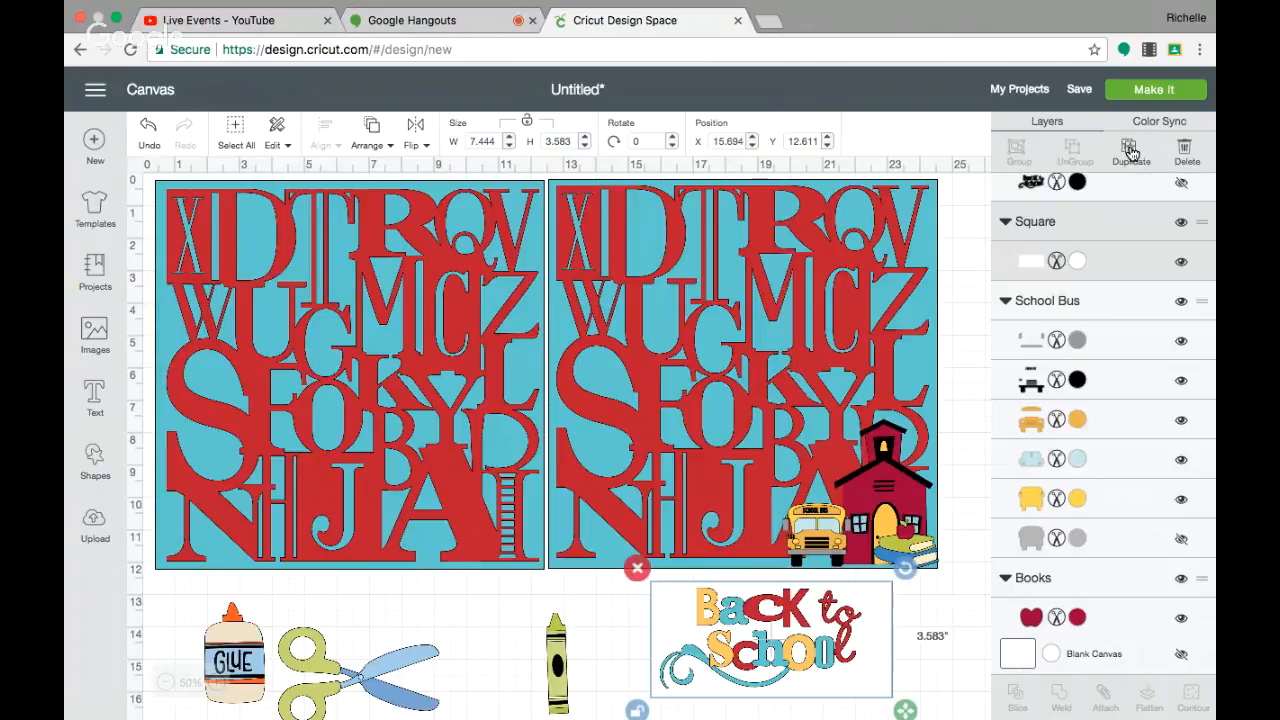
click(1130, 150)
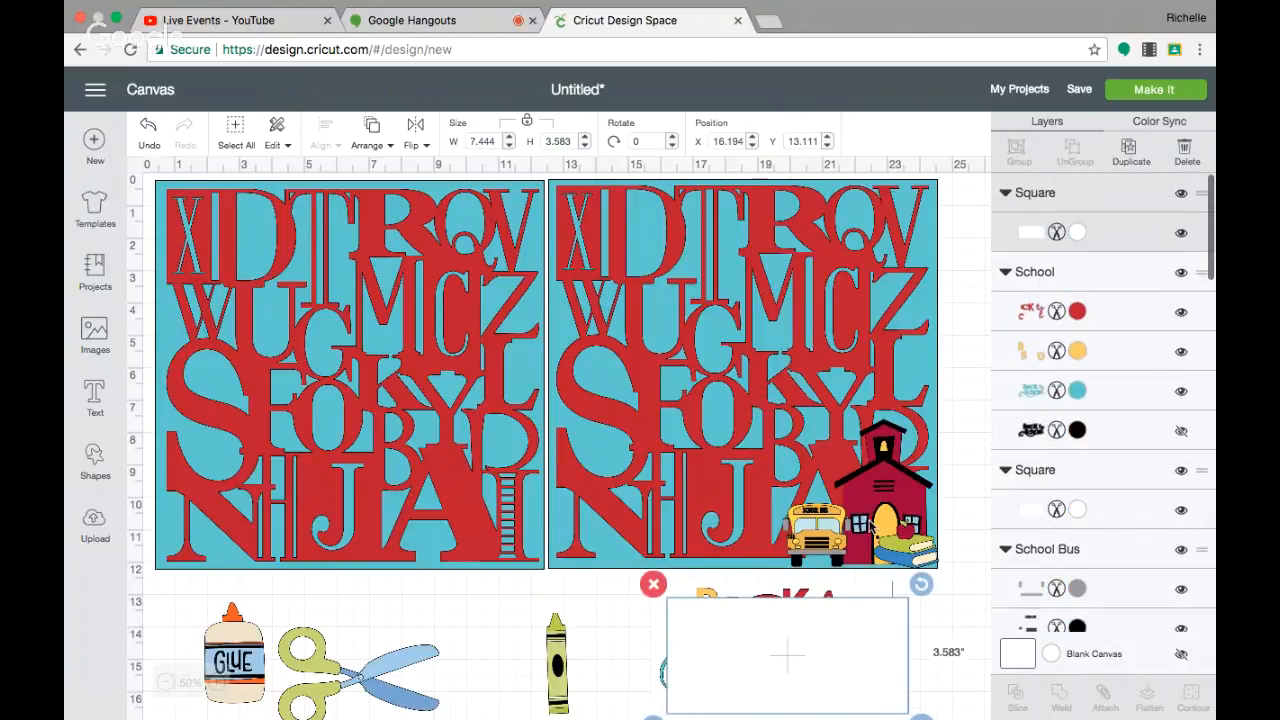
click(1077, 232)
click(809, 264)
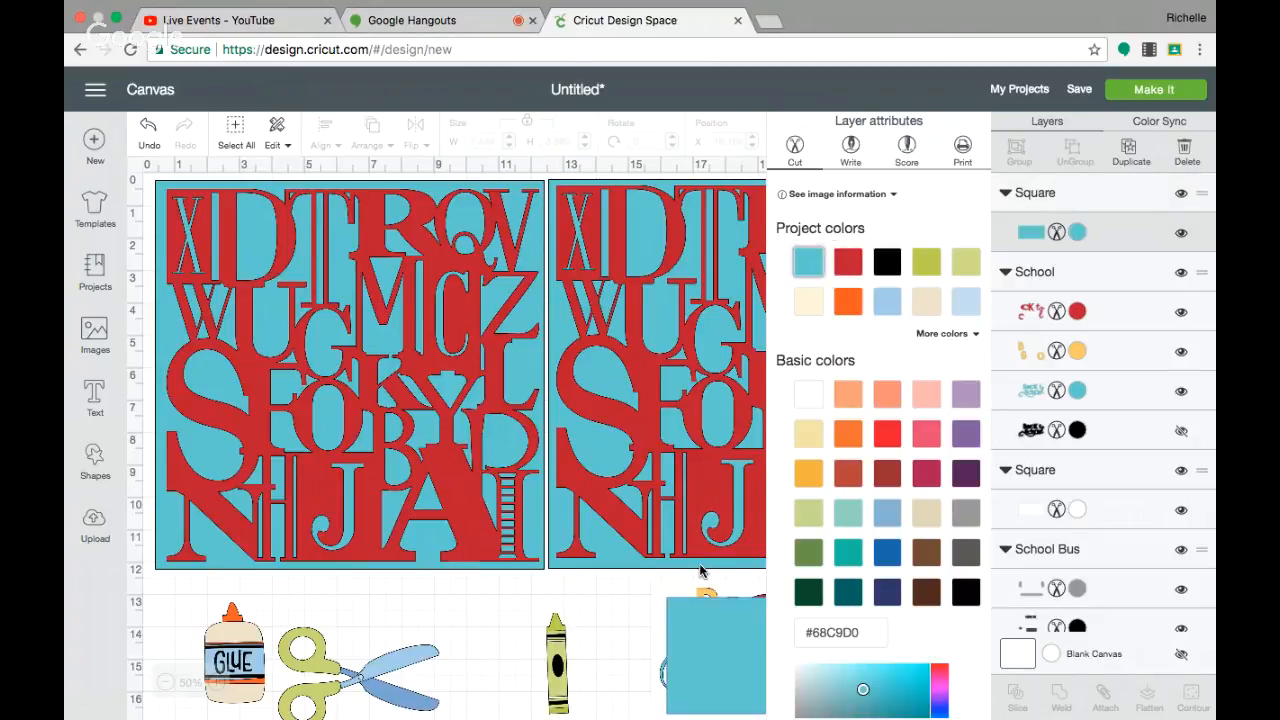
Align the turquoise rectangle over the white one, enlarge it to about 7.8 by 3.9 inches and send it to the back.
drag(704, 658, 696, 637)
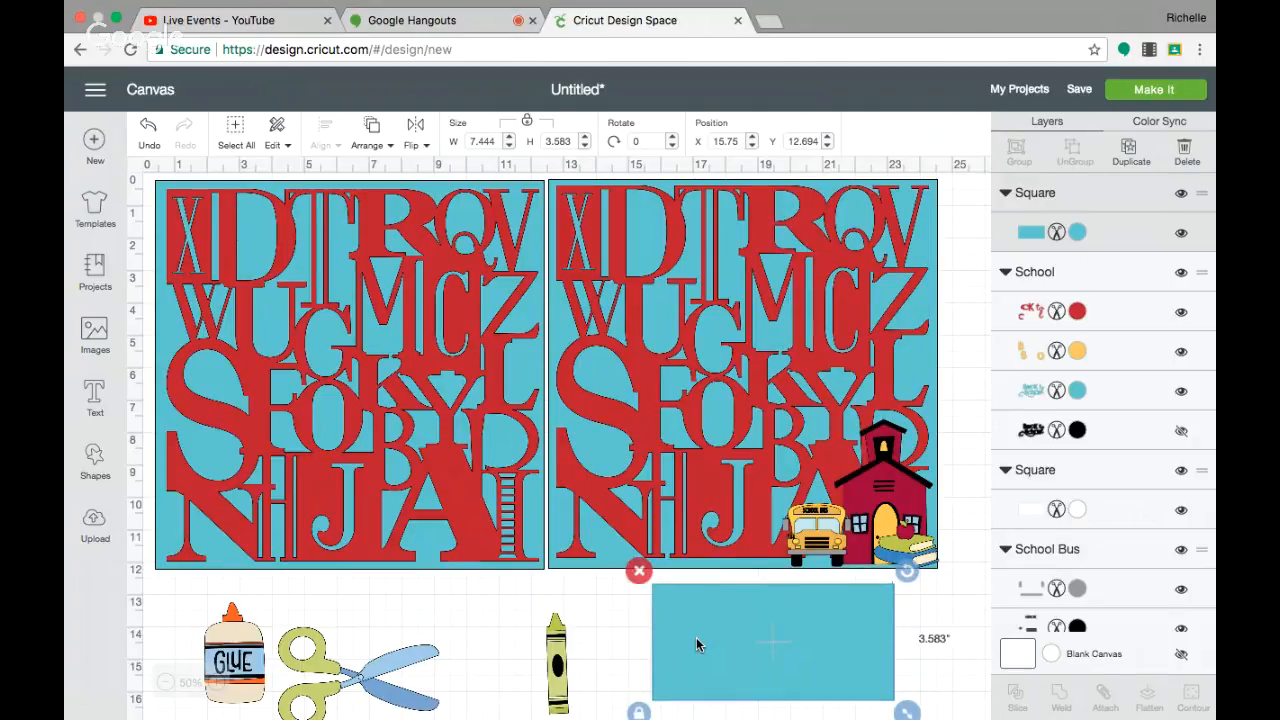
scroll(697, 645, down, 3)
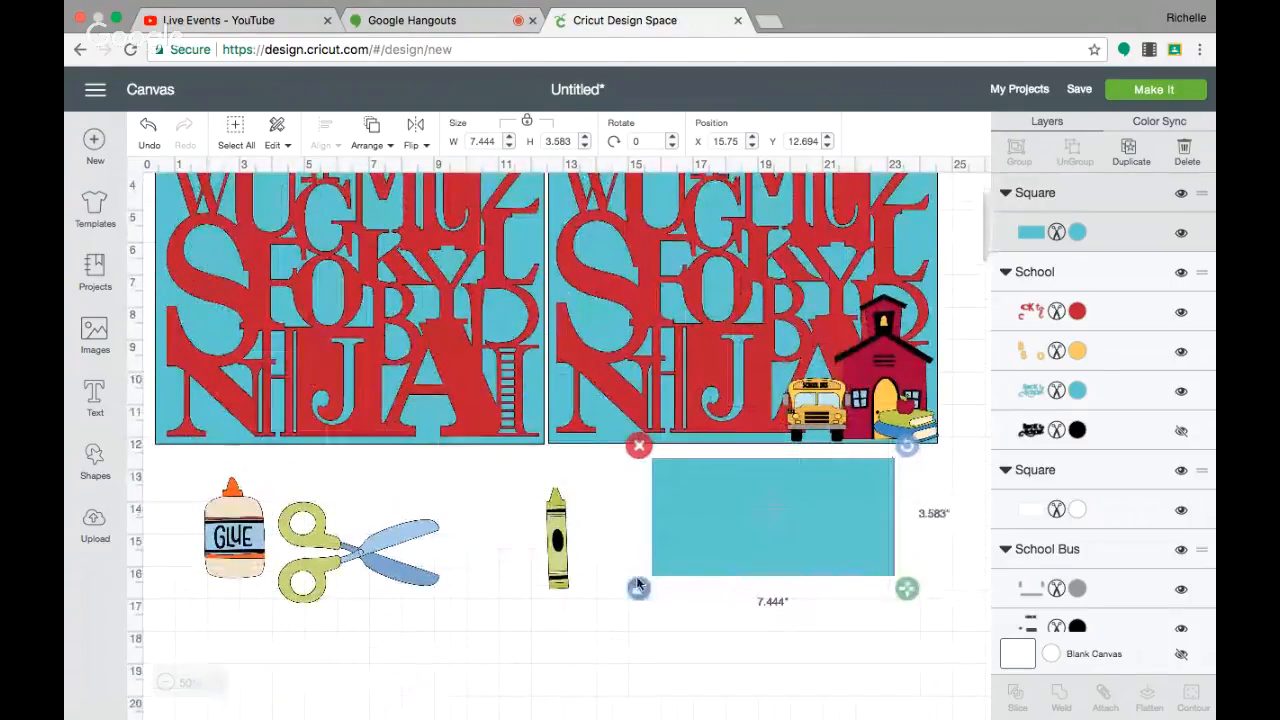
drag(906, 588, 918, 603)
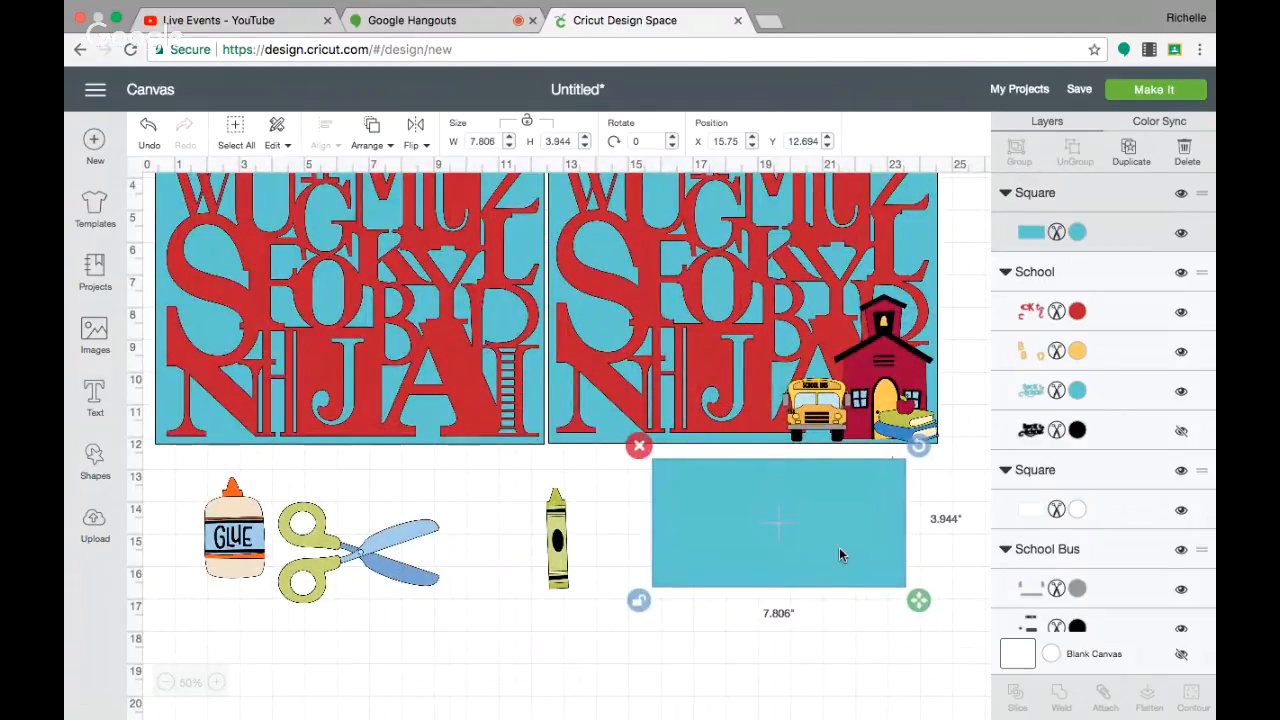
drag(839, 548, 831, 548)
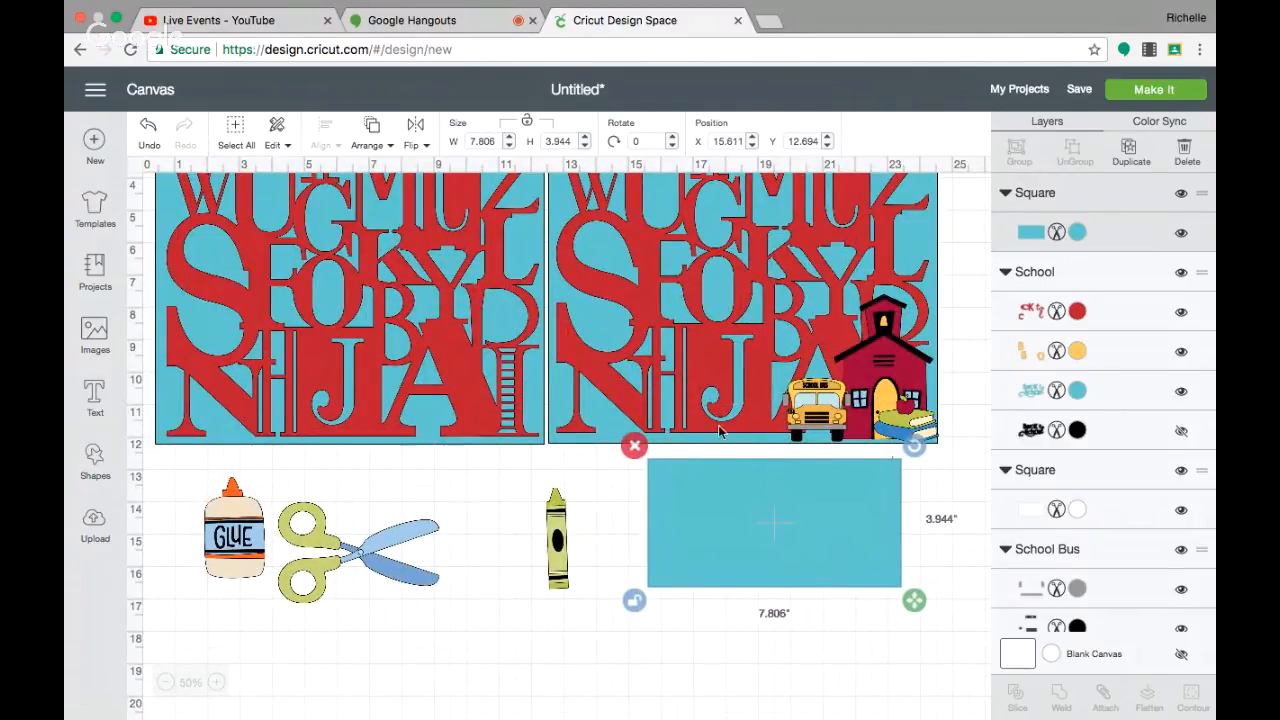
click(376, 128)
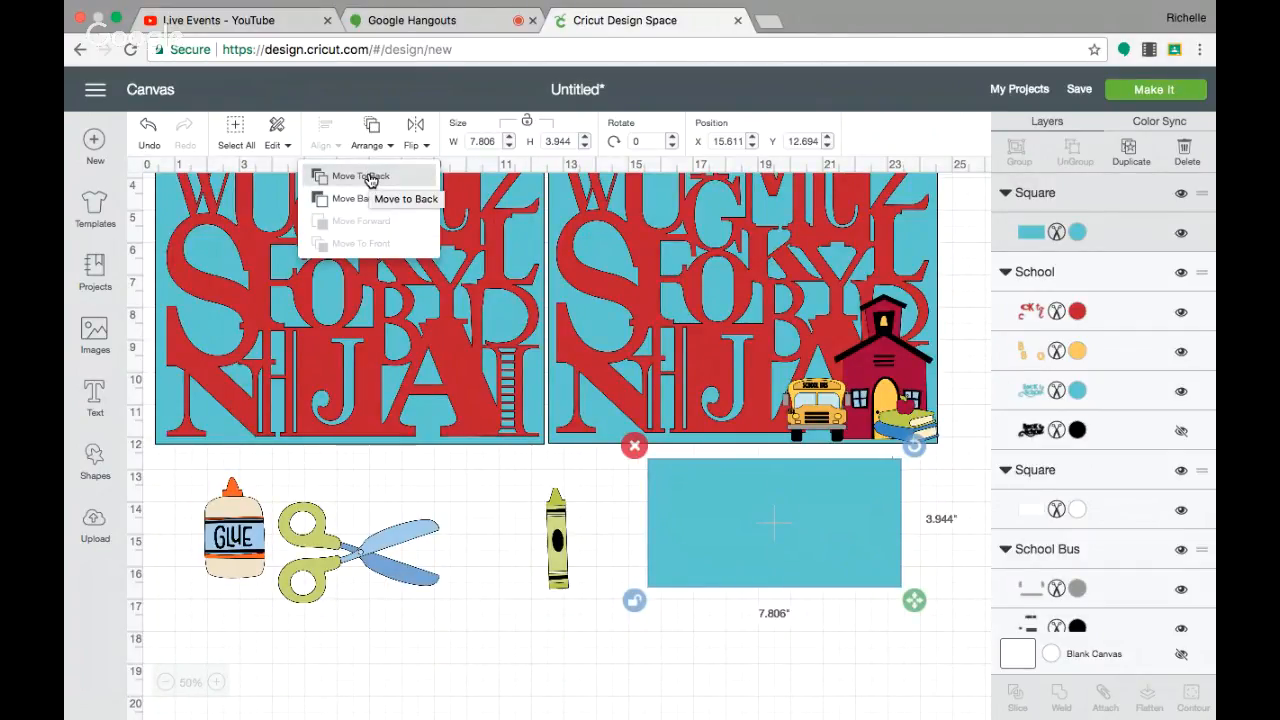
click(370, 177)
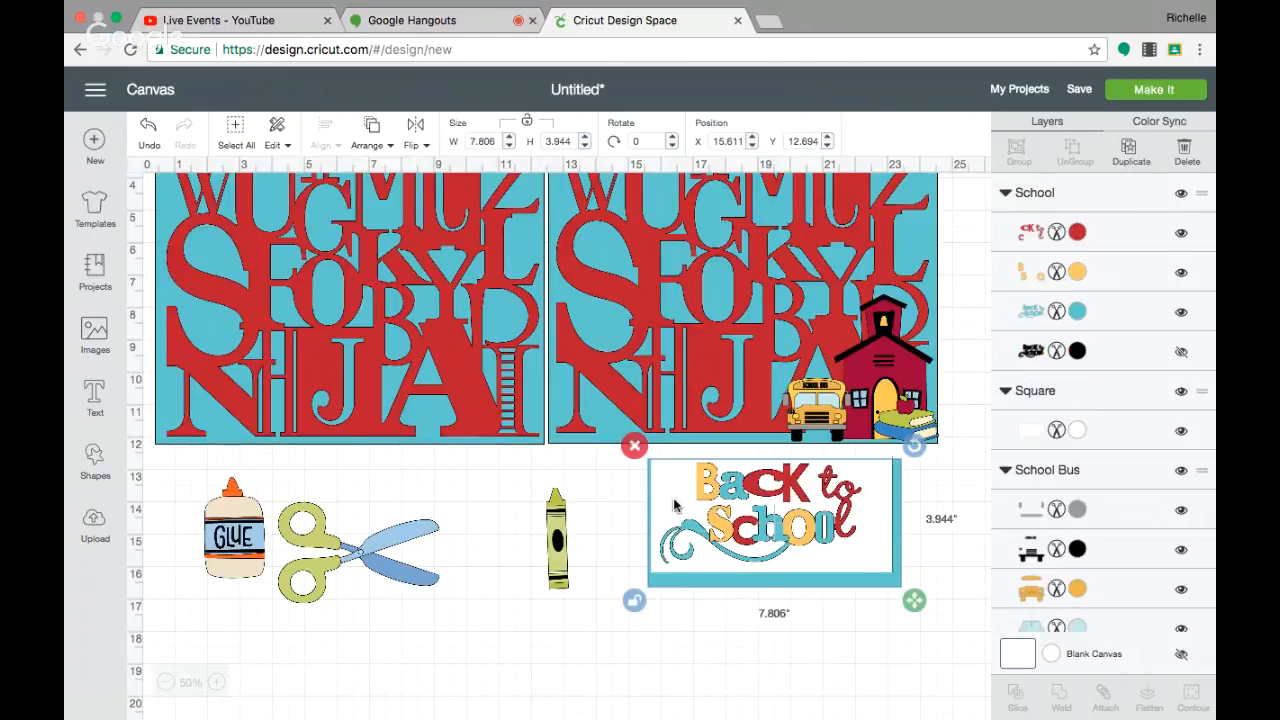
Center the white rectangle and the title on the turquoise rectangle to leave an even border, and clear the selection.
drag(668, 494, 674, 494)
drag(685, 465, 688, 475)
click(765, 520)
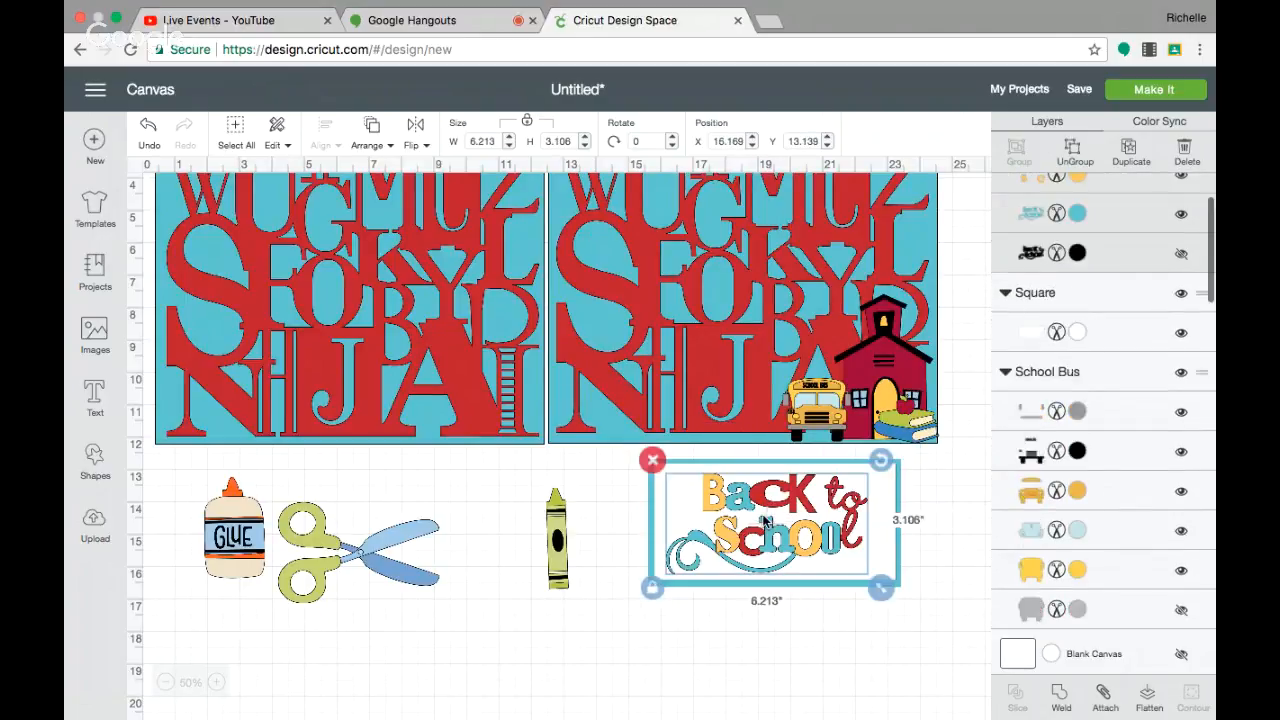
click(716, 655)
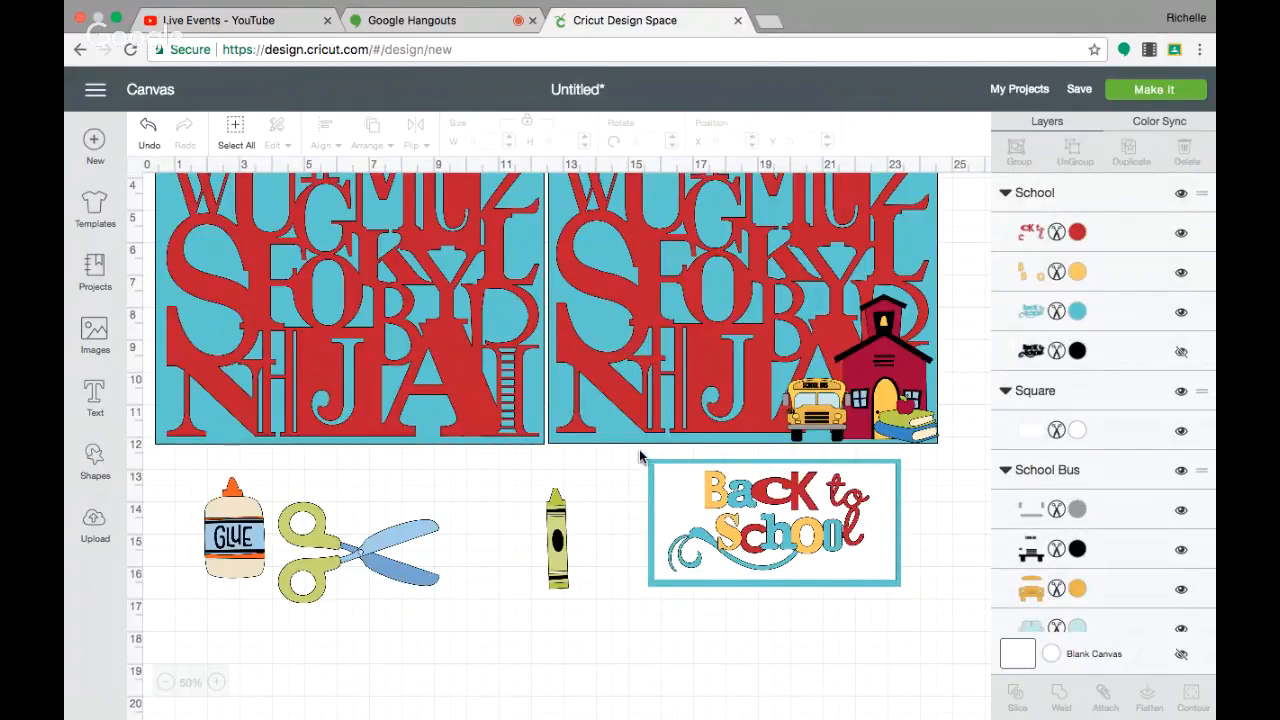
Group the title with its white and turquoise rectangles and place the group in the first page's upper-left corner.
drag(633, 455, 914, 608)
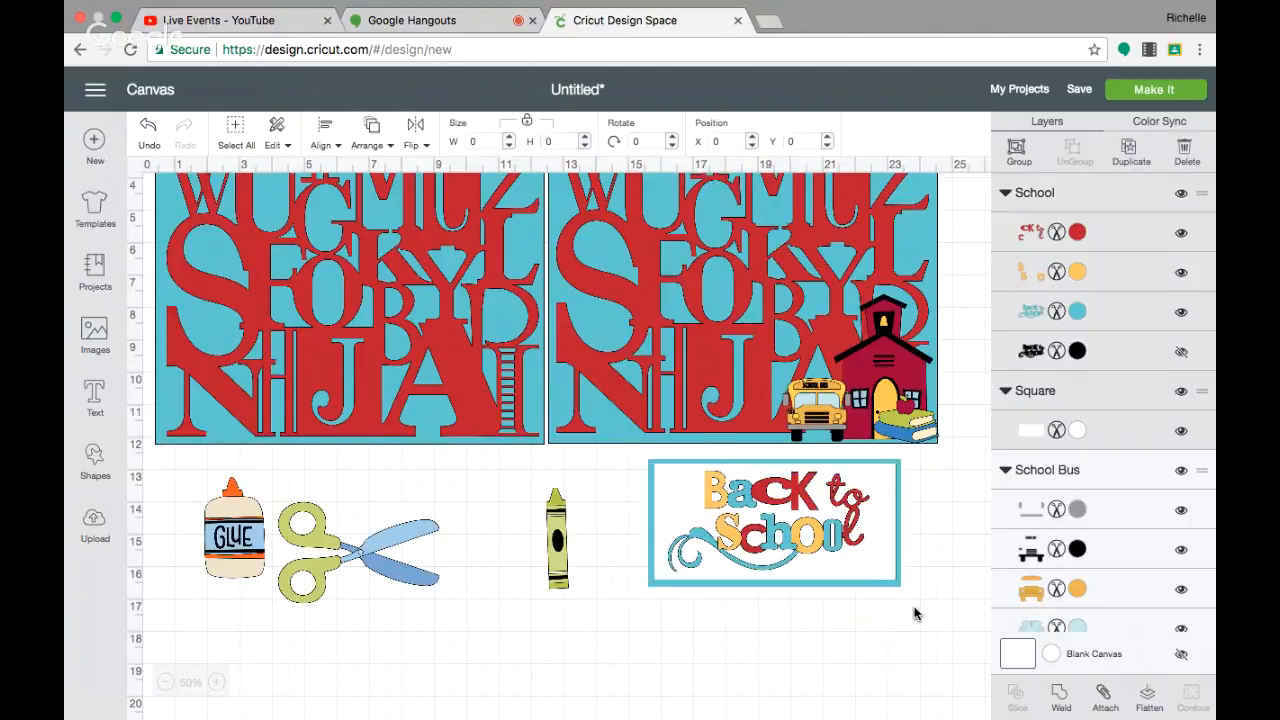
click(1017, 148)
drag(793, 516, 398, 249)
scroll(397, 243, up, 5)
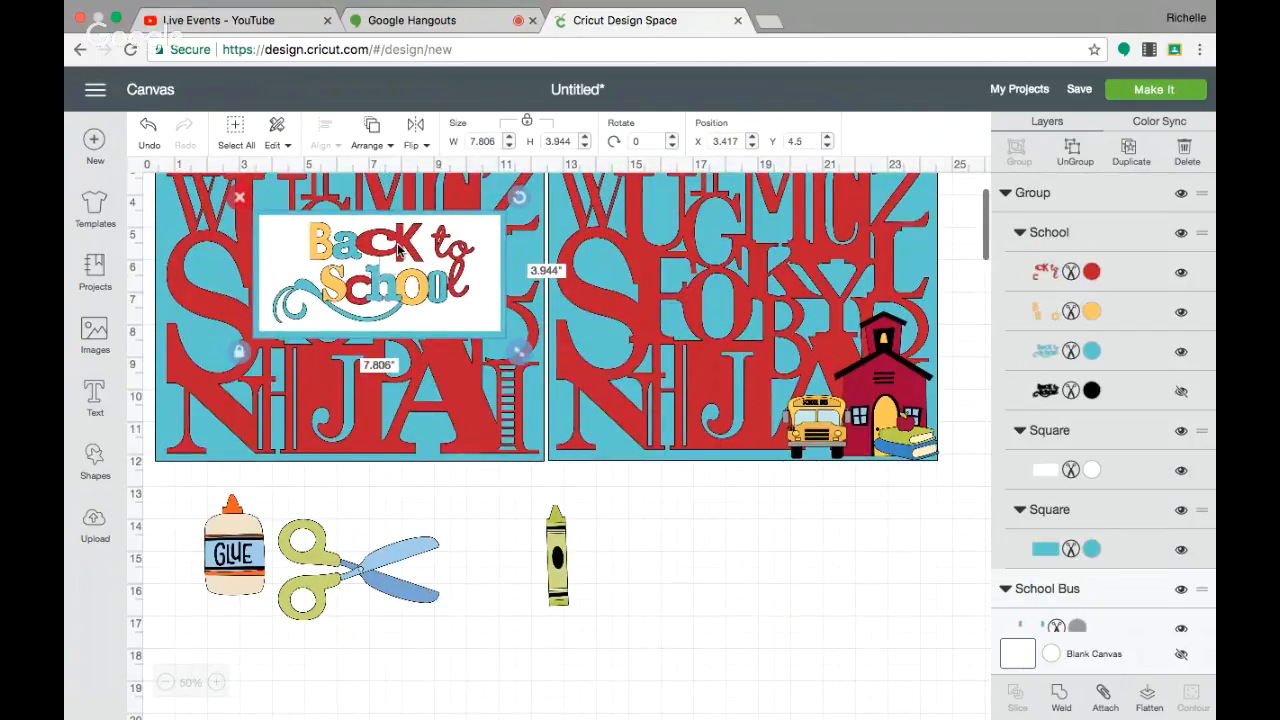
drag(382, 393, 310, 286)
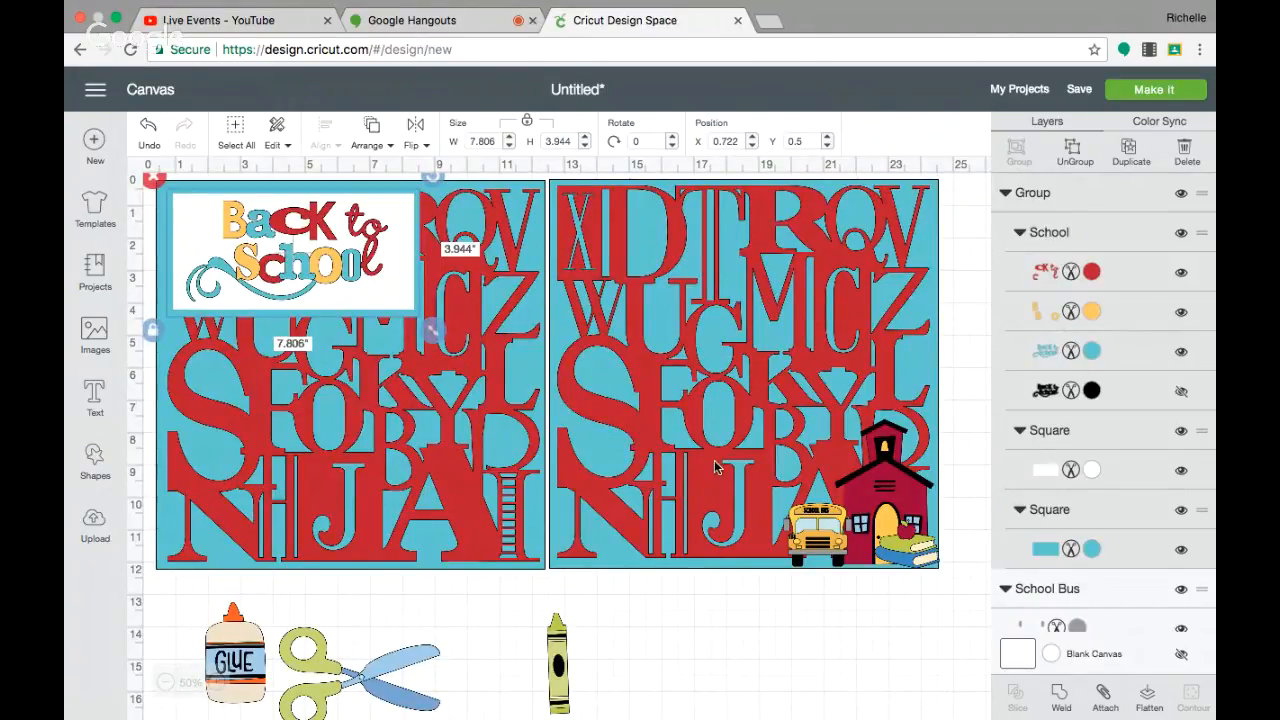
click(500, 372)
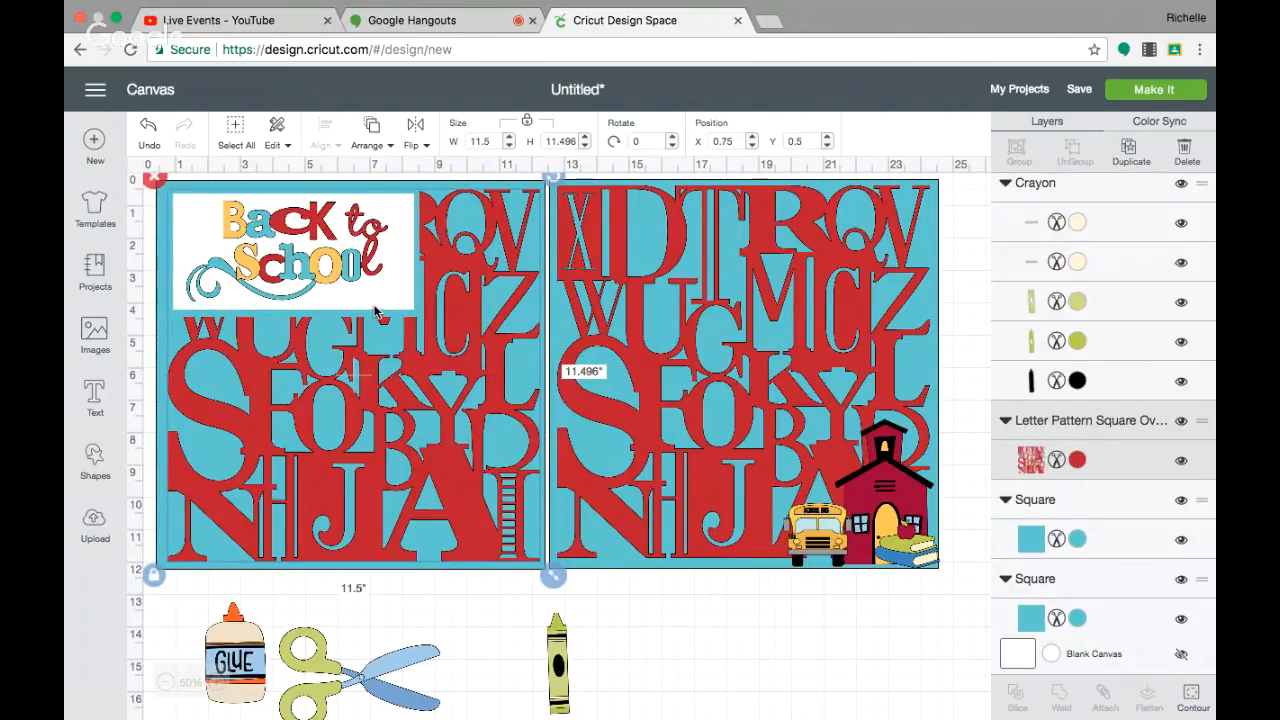
Sync both letter pattern overlays to the schoolhouse's dark crimson material color.
click(1074, 462)
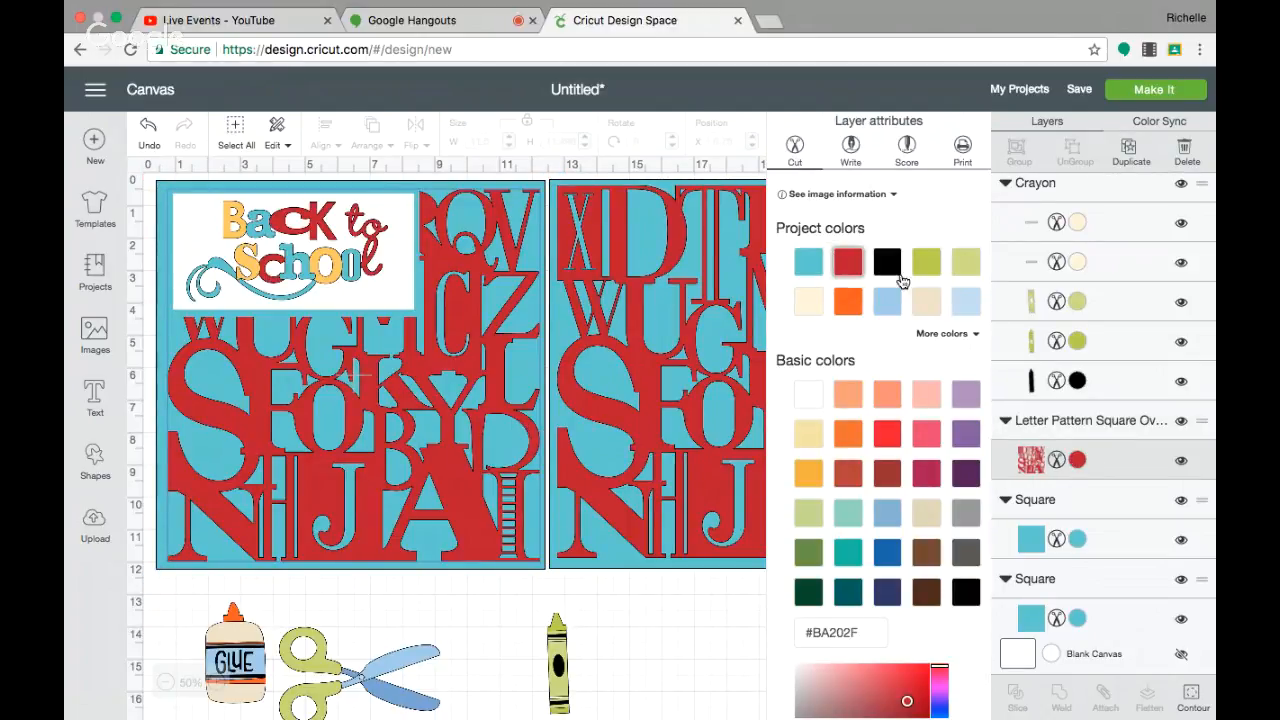
click(1145, 125)
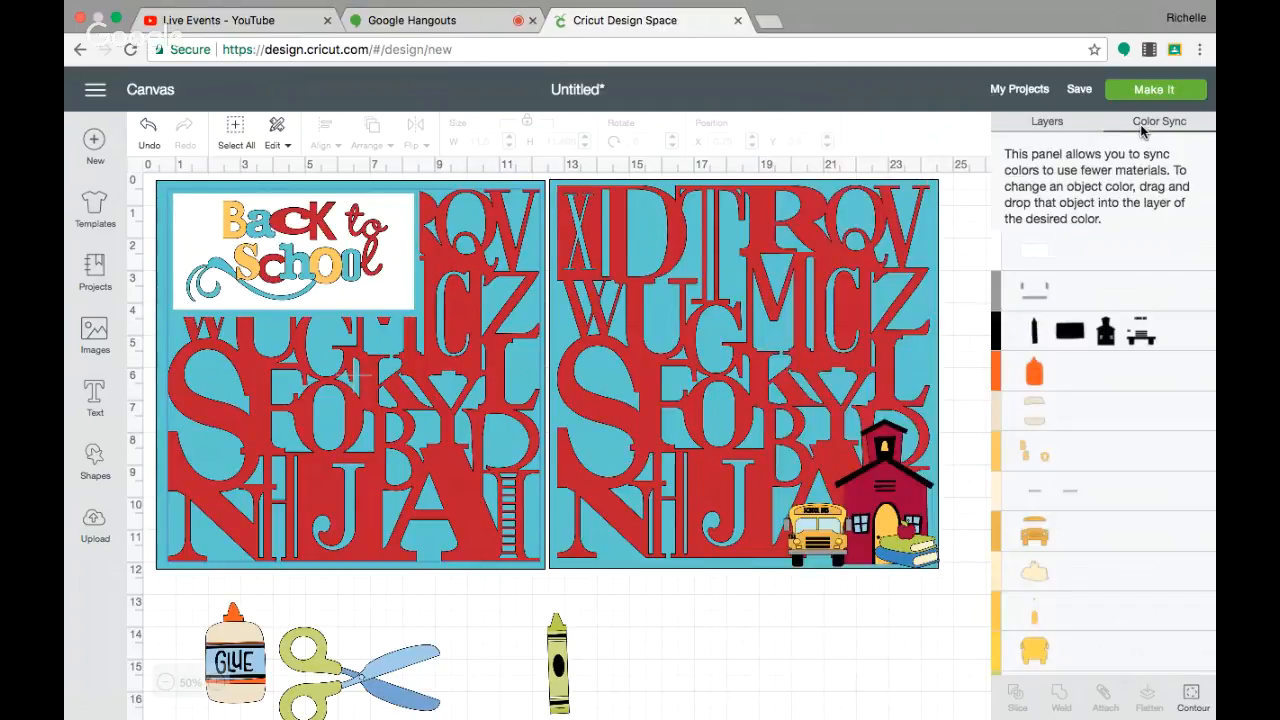
scroll(1060, 453, down, 6)
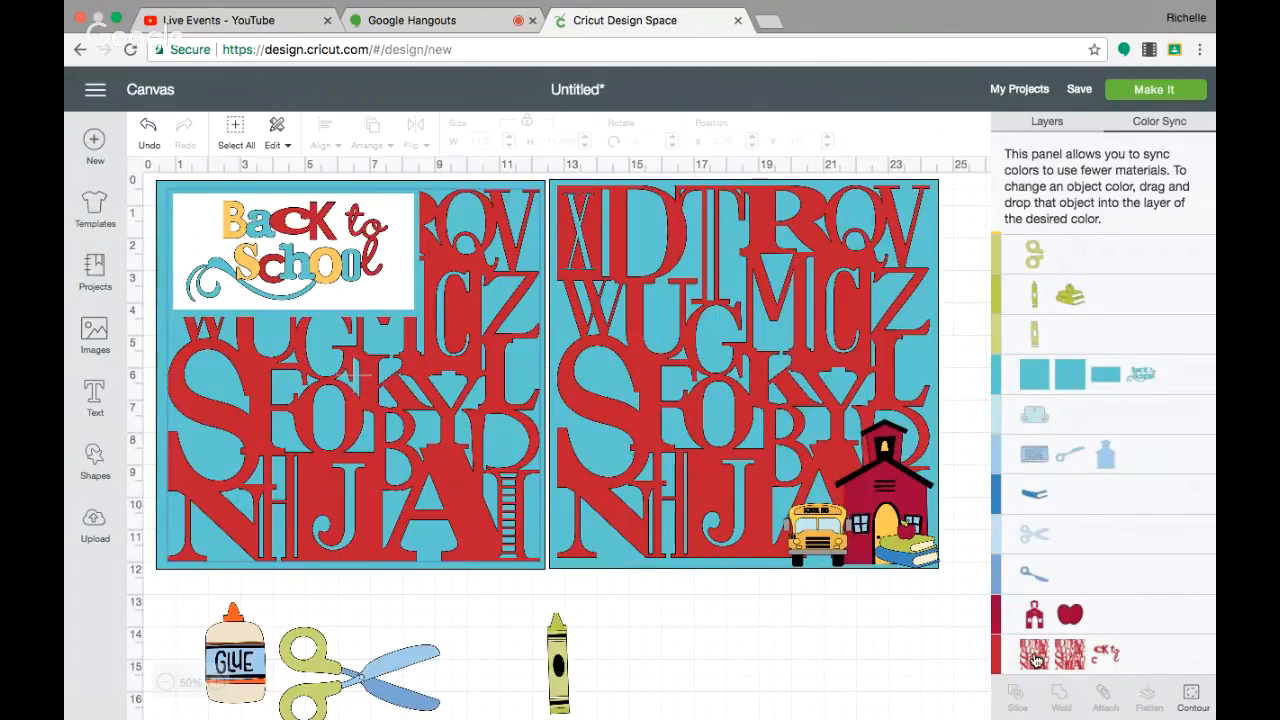
drag(1035, 657, 1100, 616)
drag(1040, 660, 1146, 616)
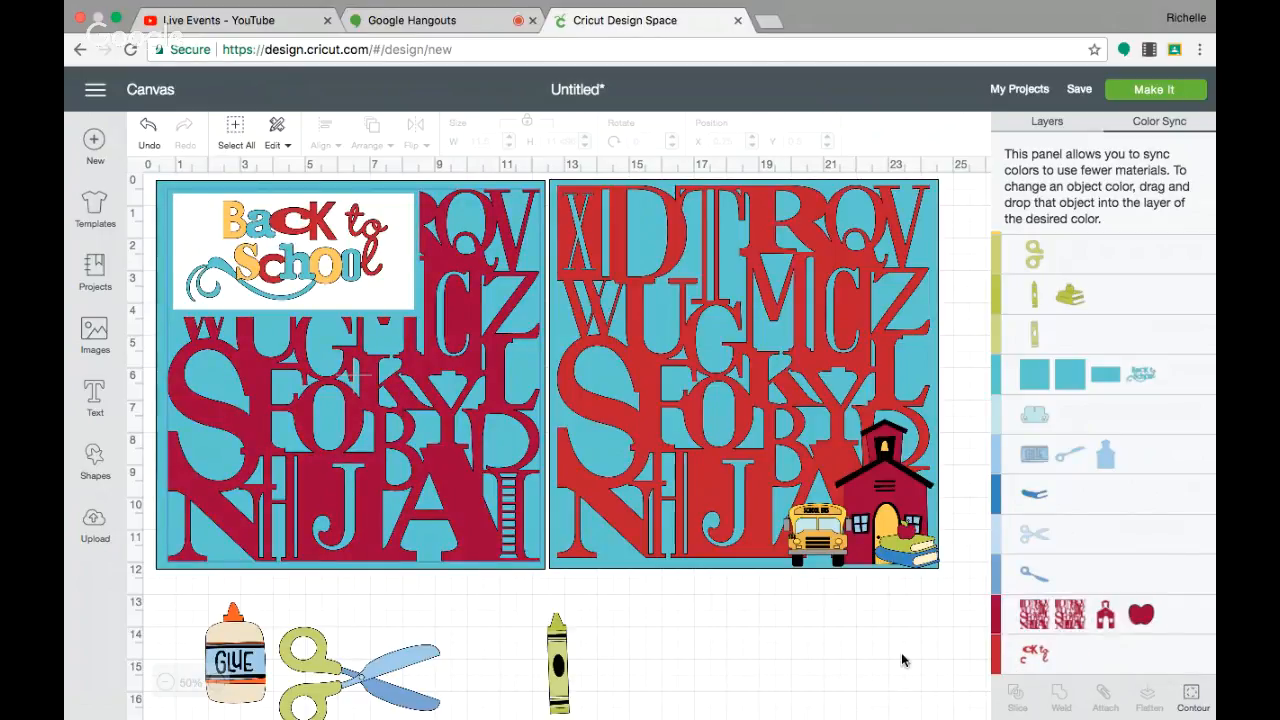
click(826, 683)
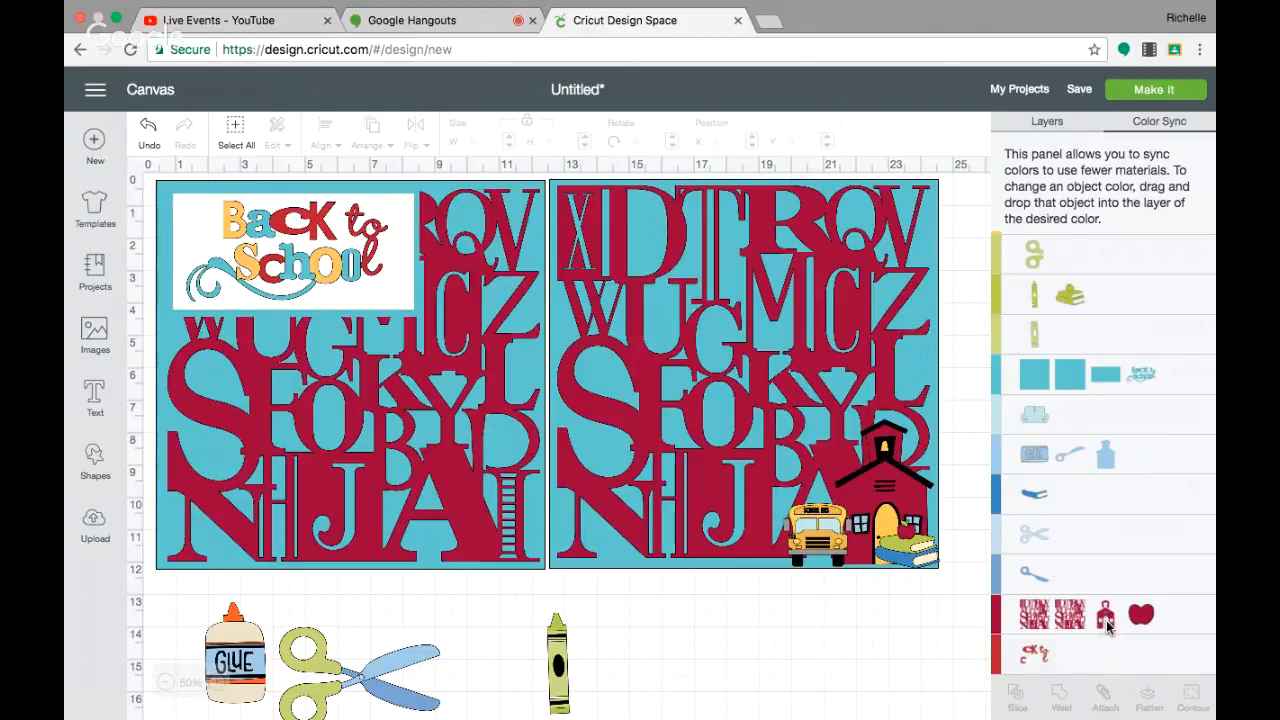
Sync the schoolhouse and the apple to the red used in the Back to School title.
drag(1102, 649, 1102, 650)
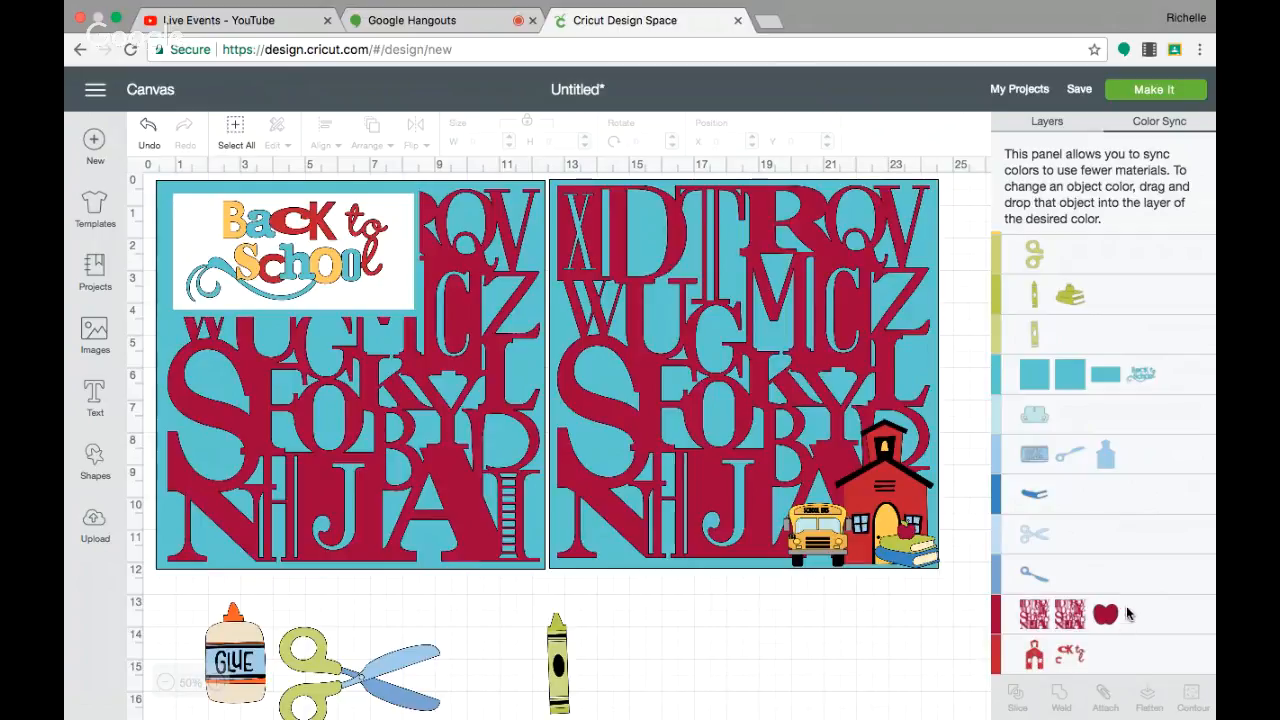
drag(1110, 616, 1104, 653)
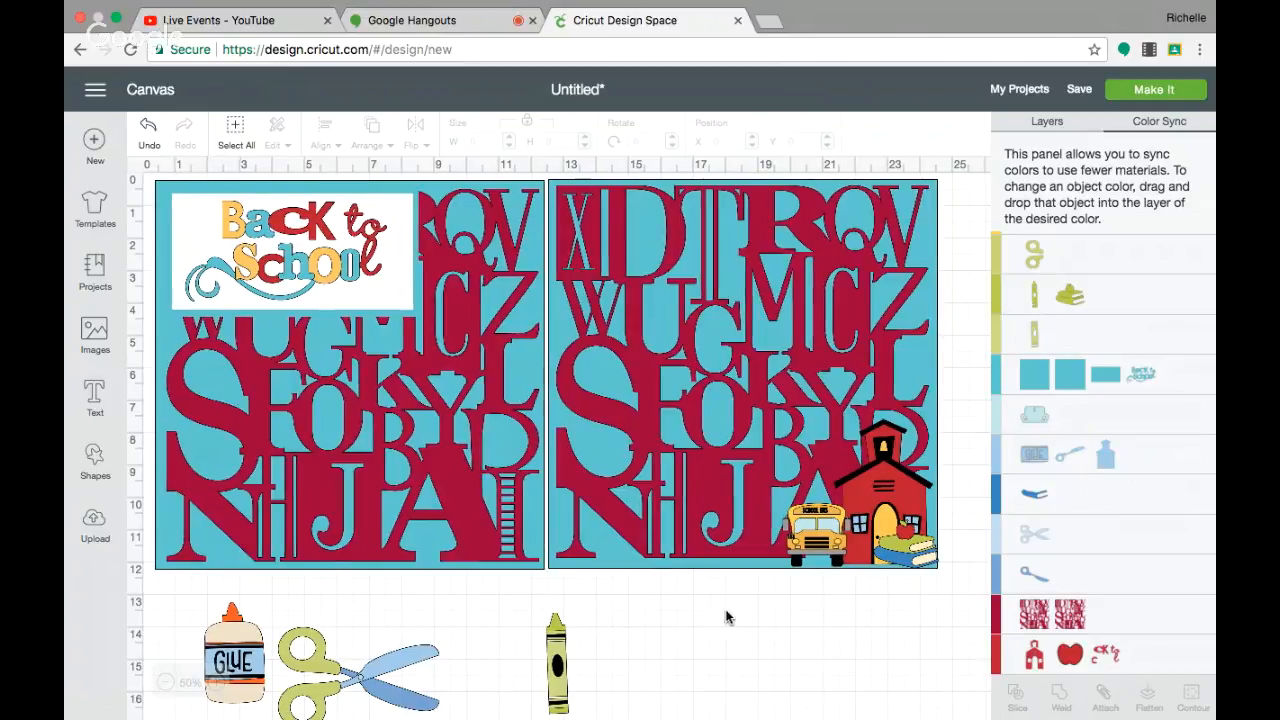
click(1047, 121)
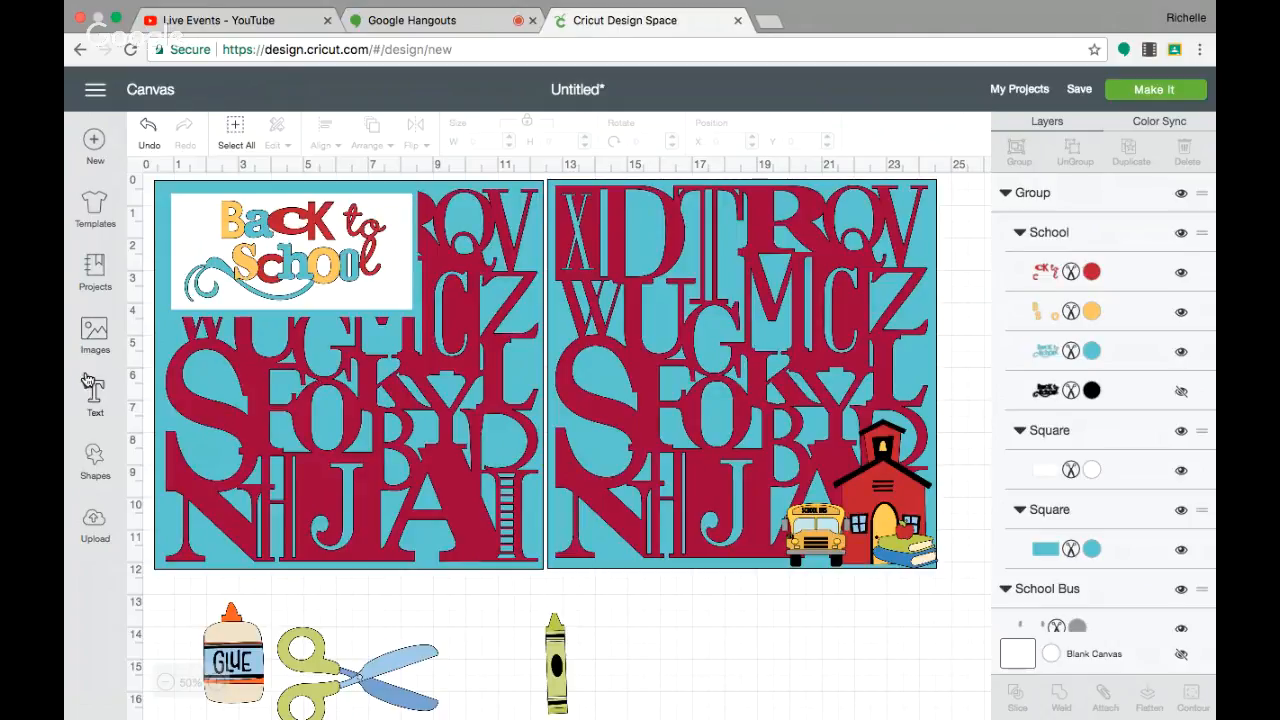
Add a square below the title block on the first page and resize it to 4.5 inches wide by 6.5 inches high.
click(90, 460)
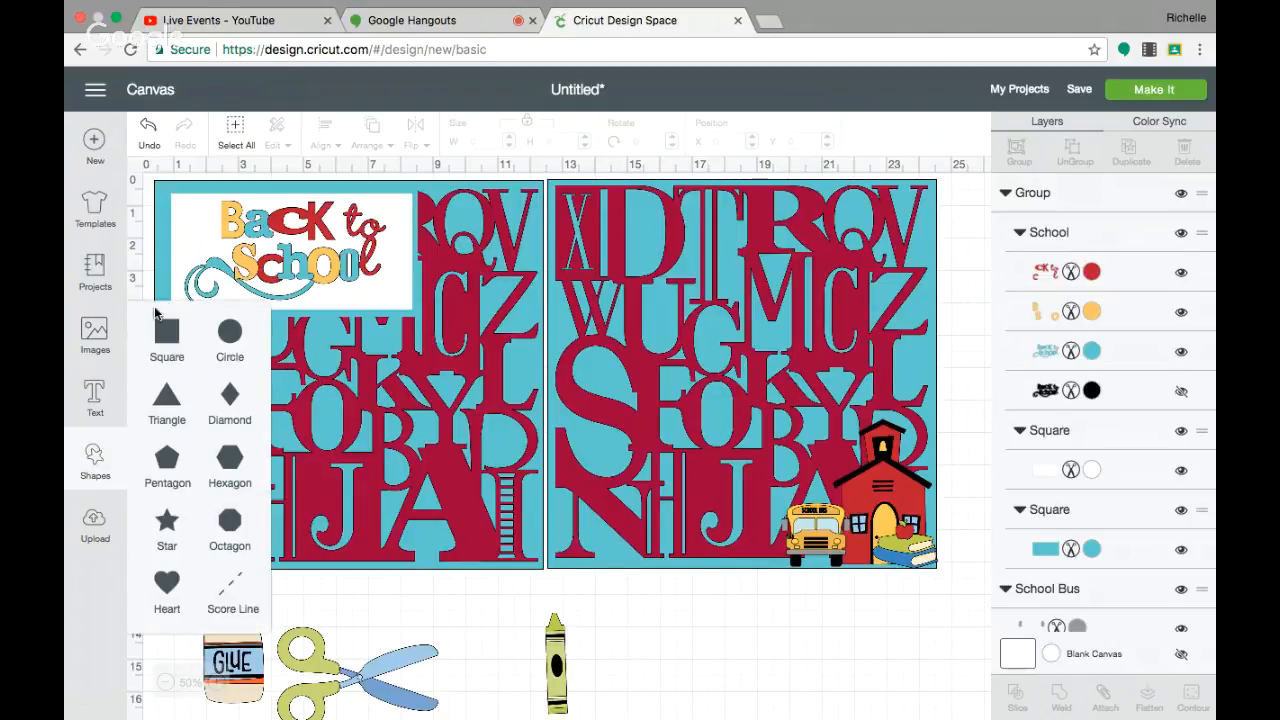
click(165, 334)
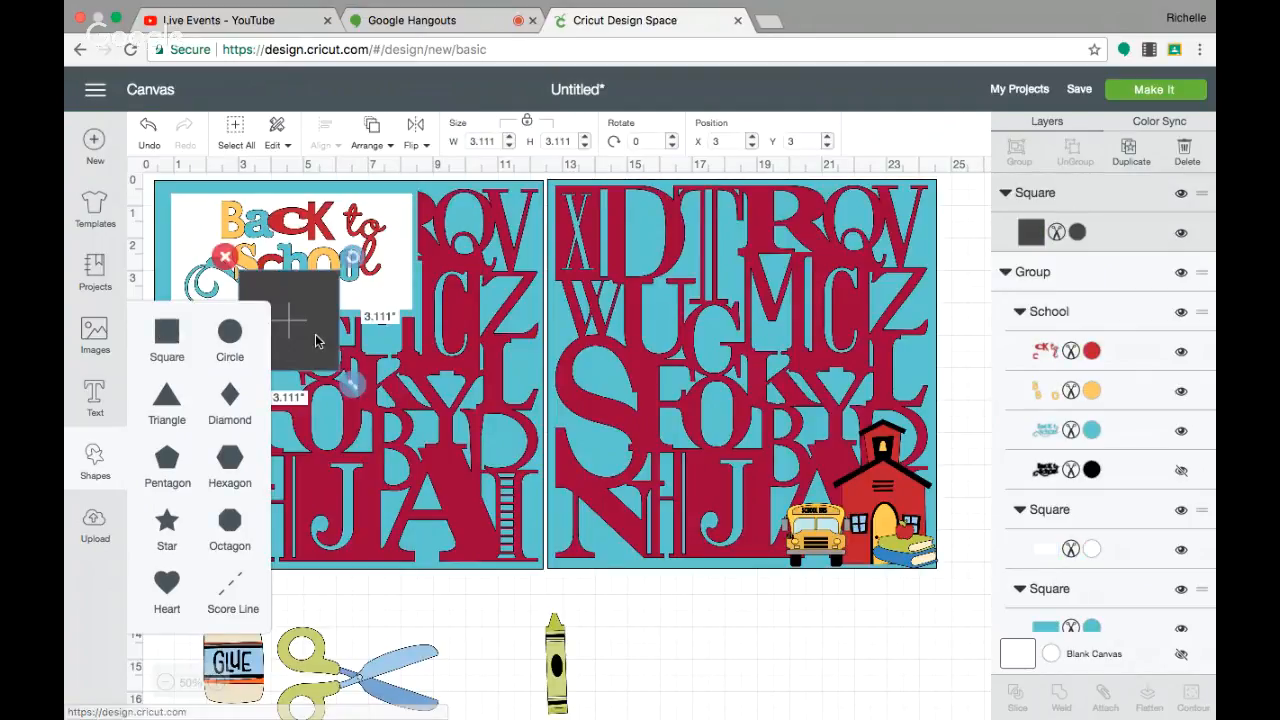
drag(320, 344, 258, 408)
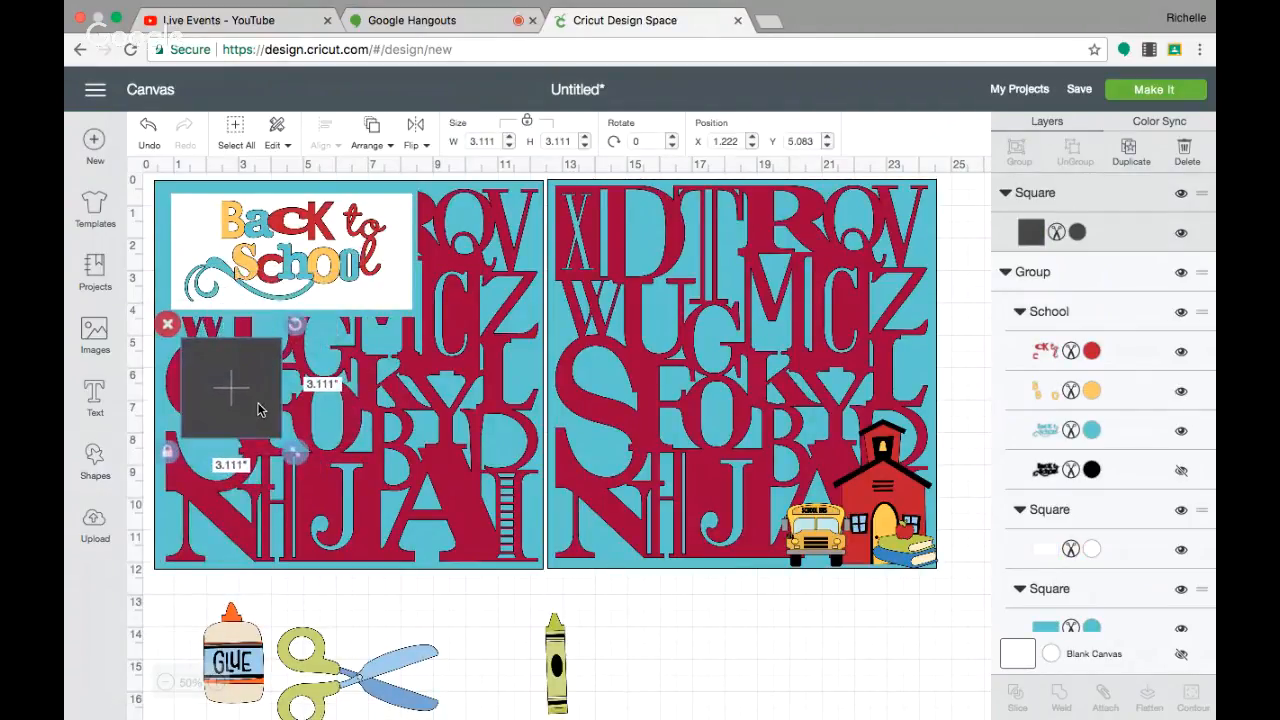
click(528, 121)
drag(492, 141, 459, 147)
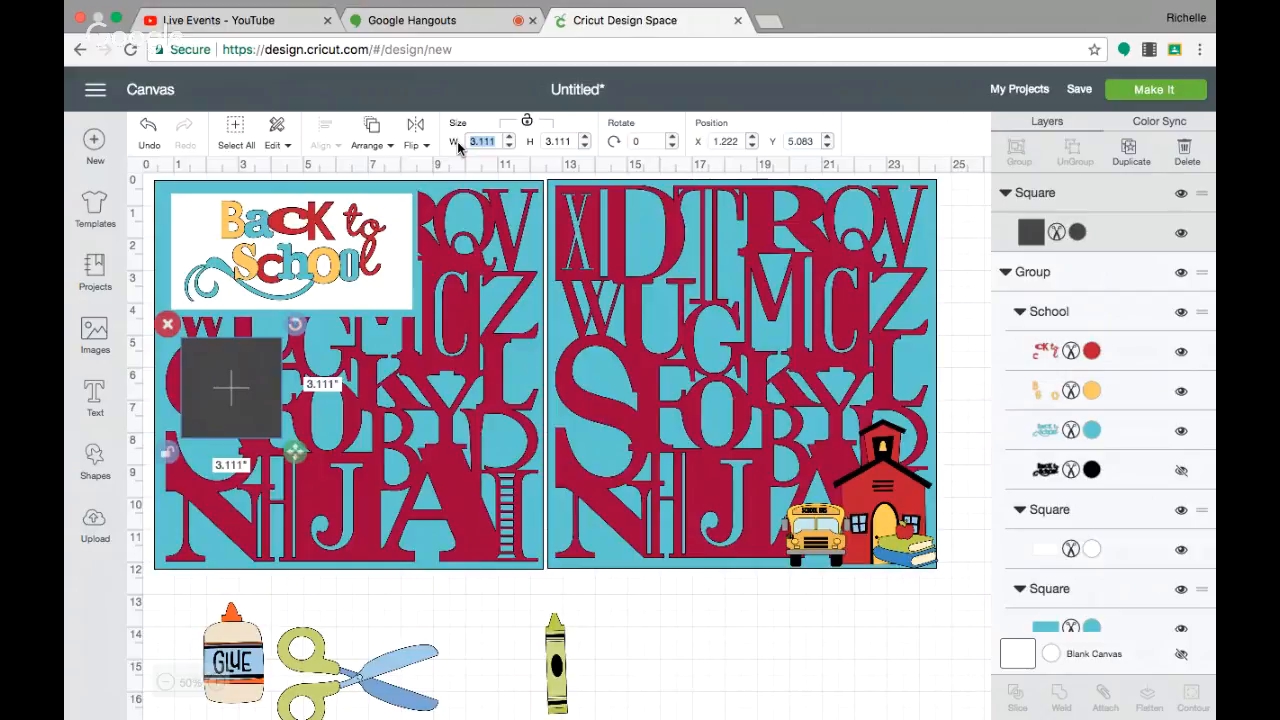
text(4.5)
drag(569, 140, 531, 143)
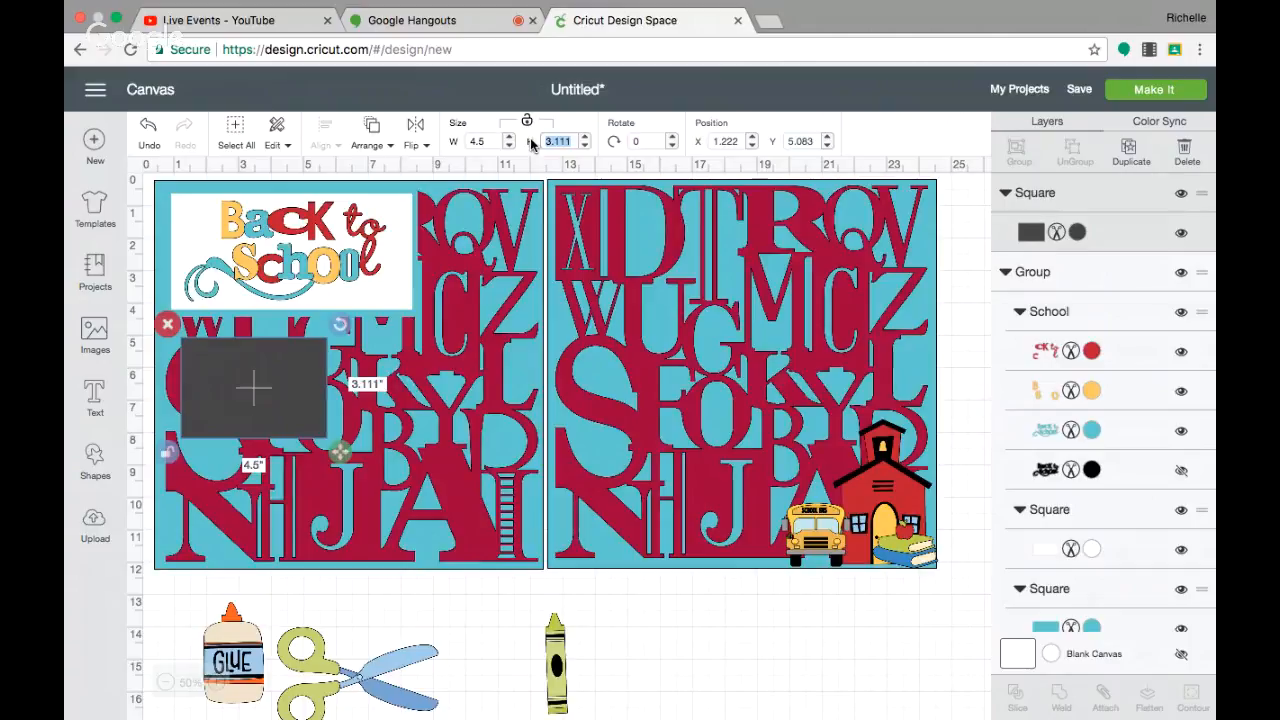
text(6.5)
key(Return)
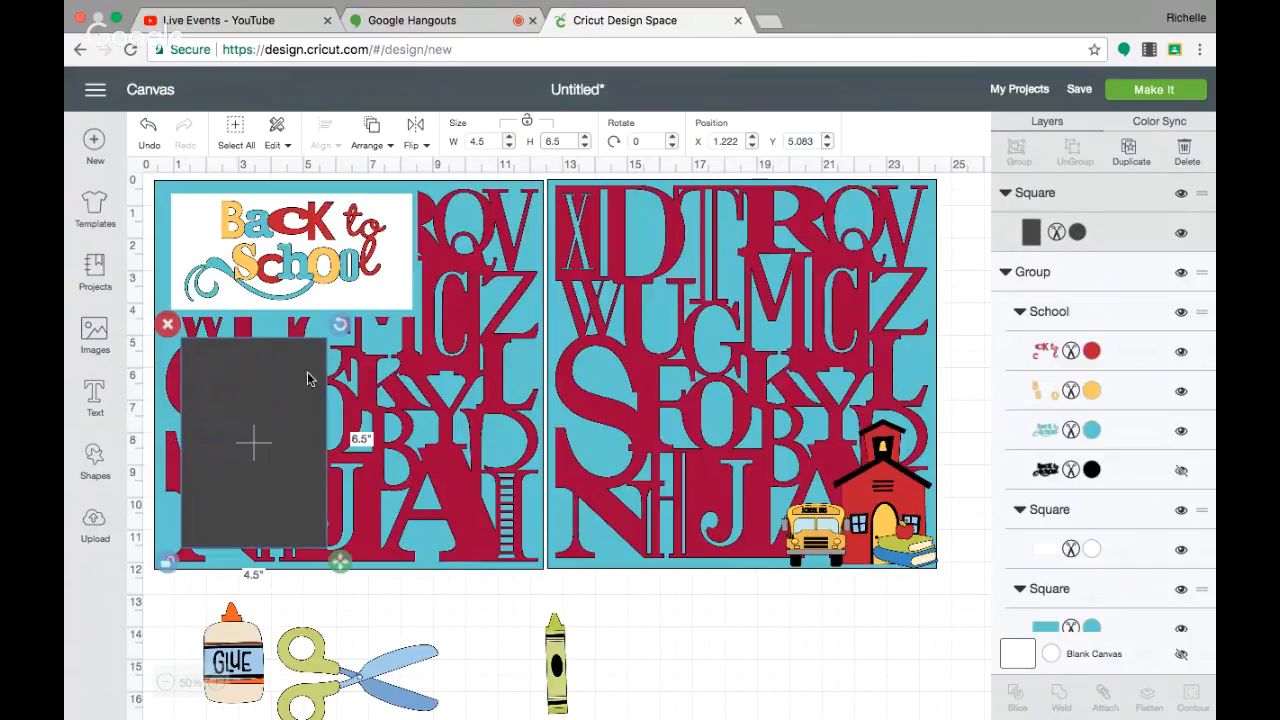
Recolor the new rectangle below the title in the project turquoise #68C9D0.
click(1077, 235)
click(1077, 232)
click(808, 262)
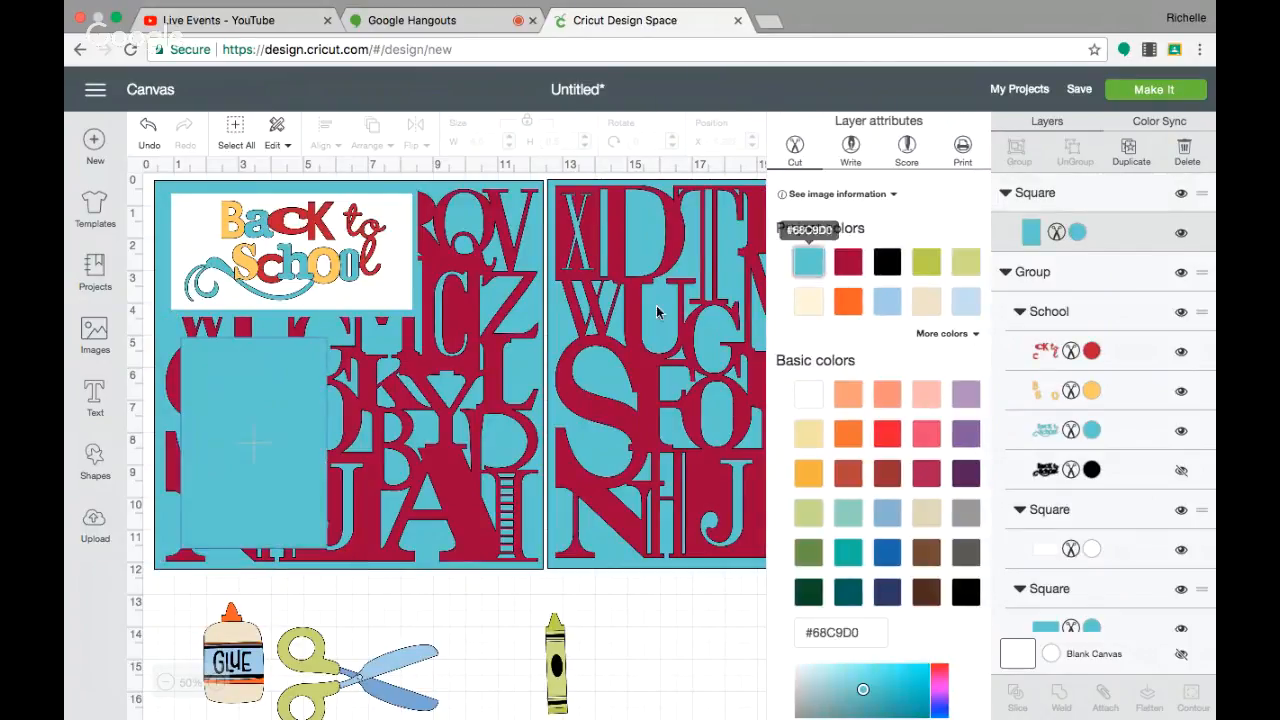
click(258, 438)
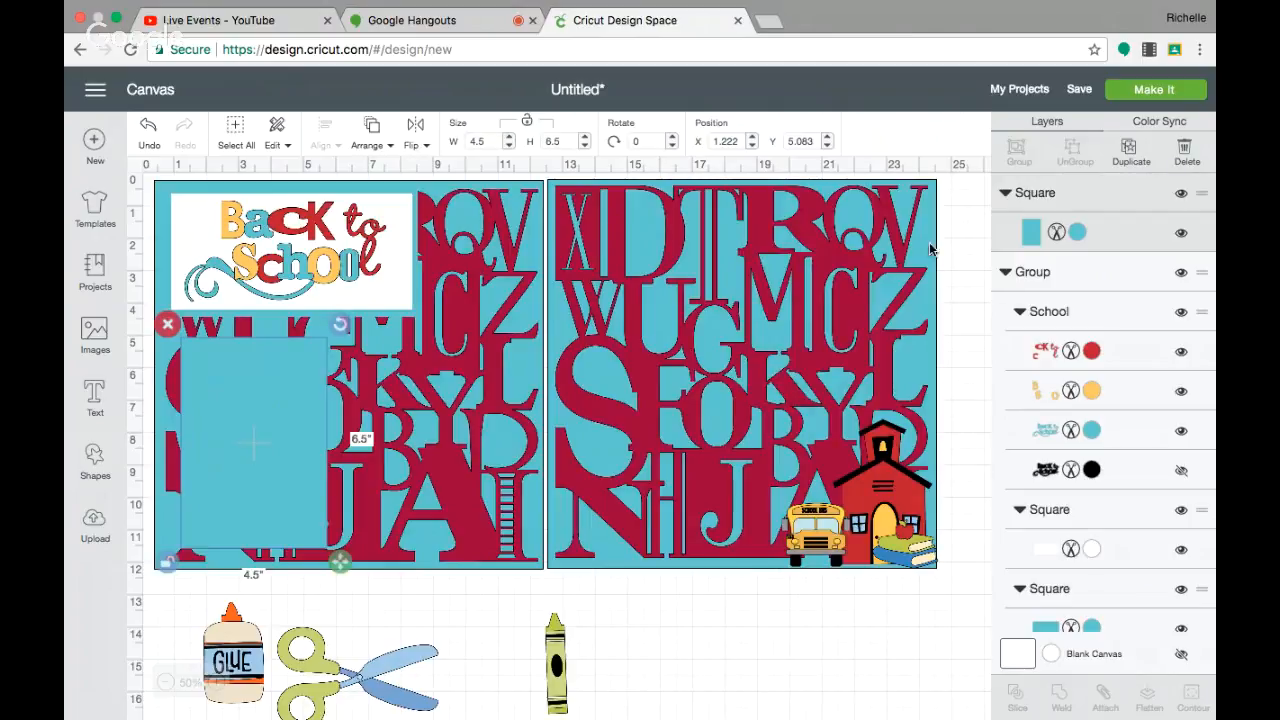
Duplicate the turquoise photo mat and set the copy's size to 4 inches wide by 6 inches high.
click(1133, 150)
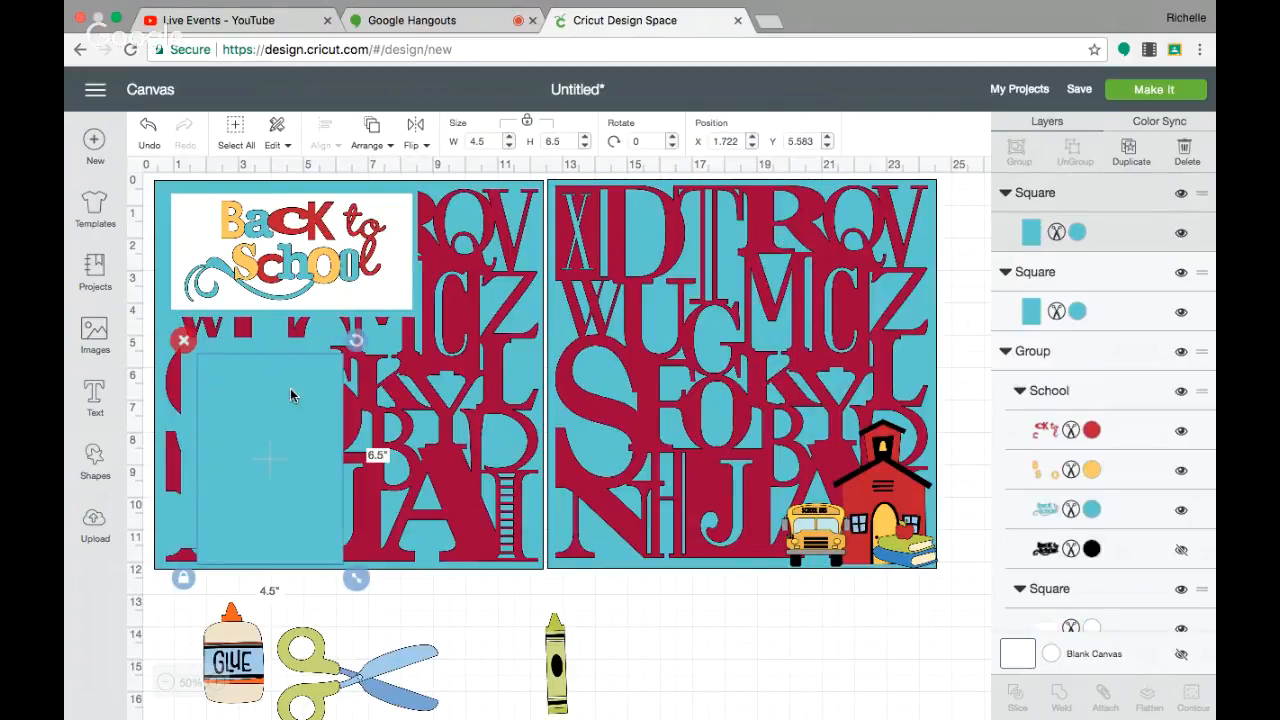
click(530, 121)
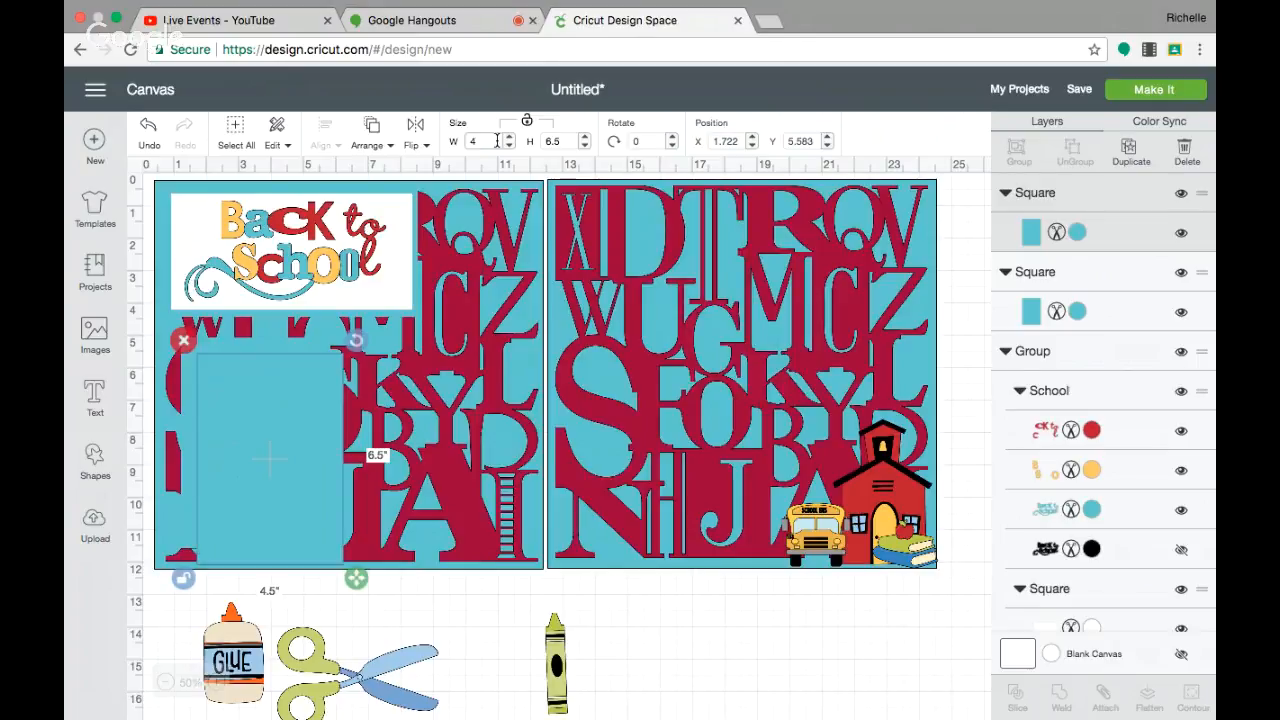
click(552, 141)
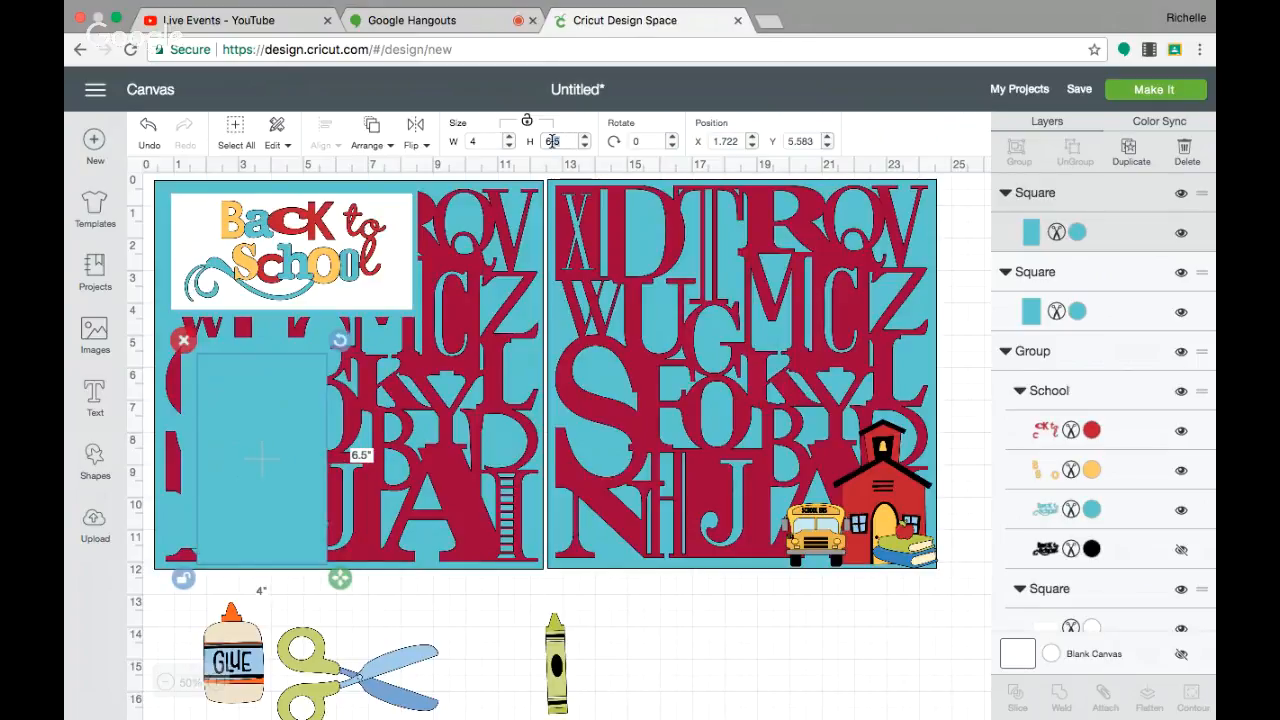
text(6)
key(Return)
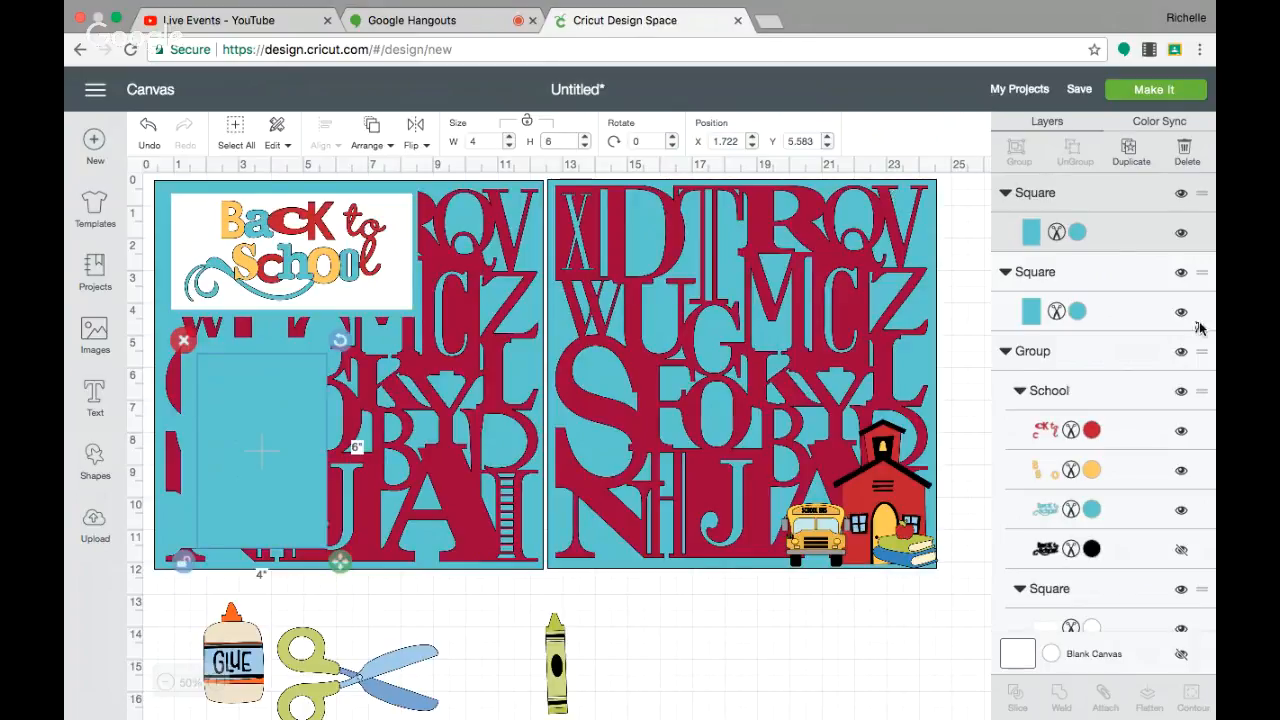
Recolor the 4 by 6 inch copy white and center it over the turquoise rectangle.
click(1077, 232)
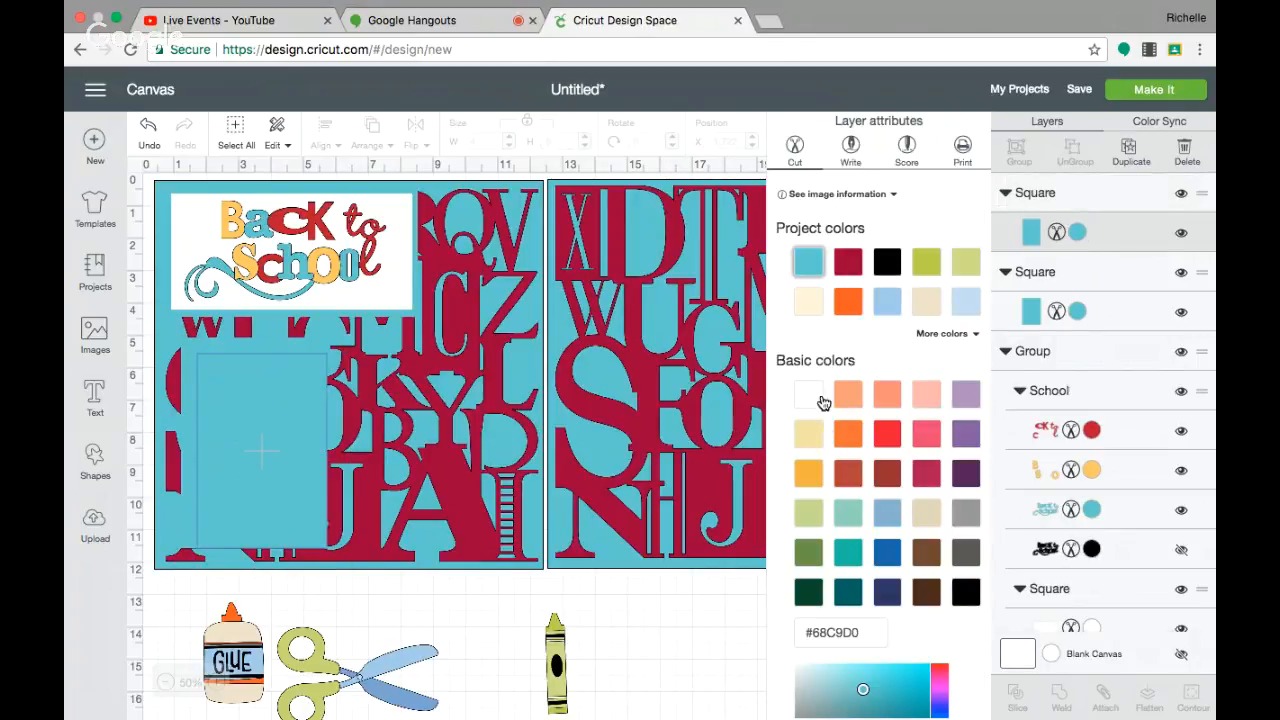
click(808, 395)
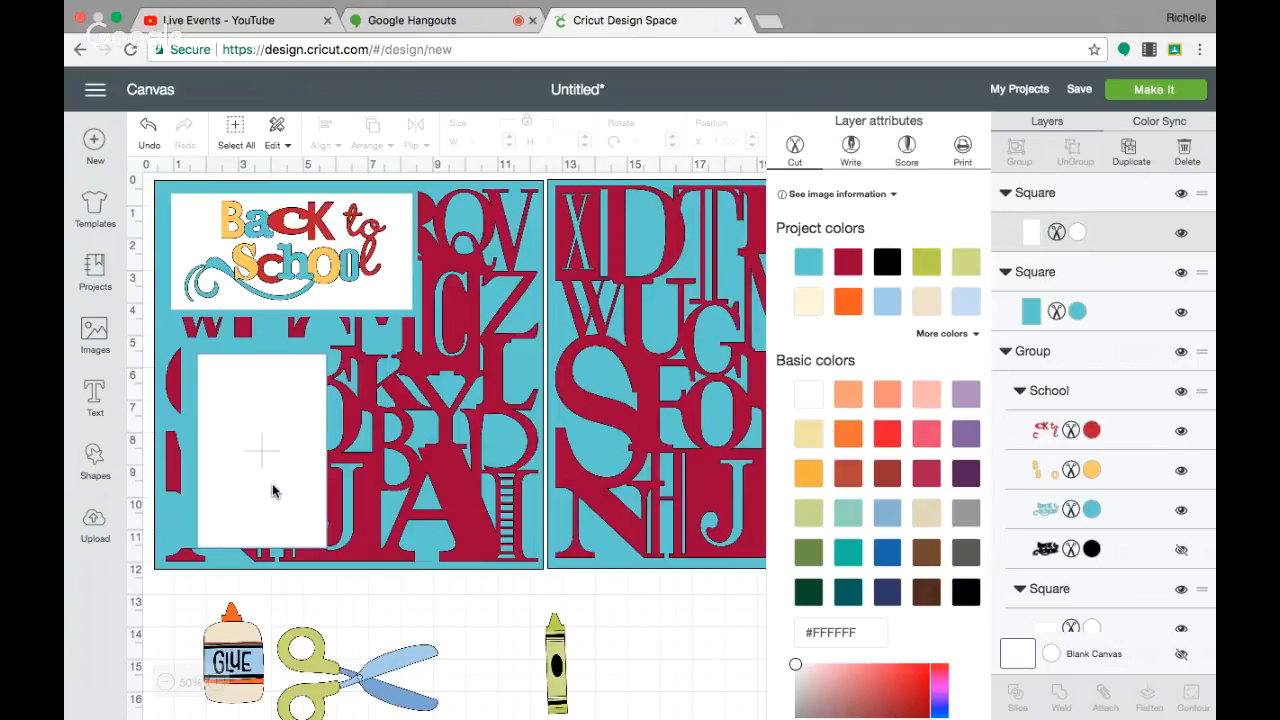
drag(272, 491, 264, 482)
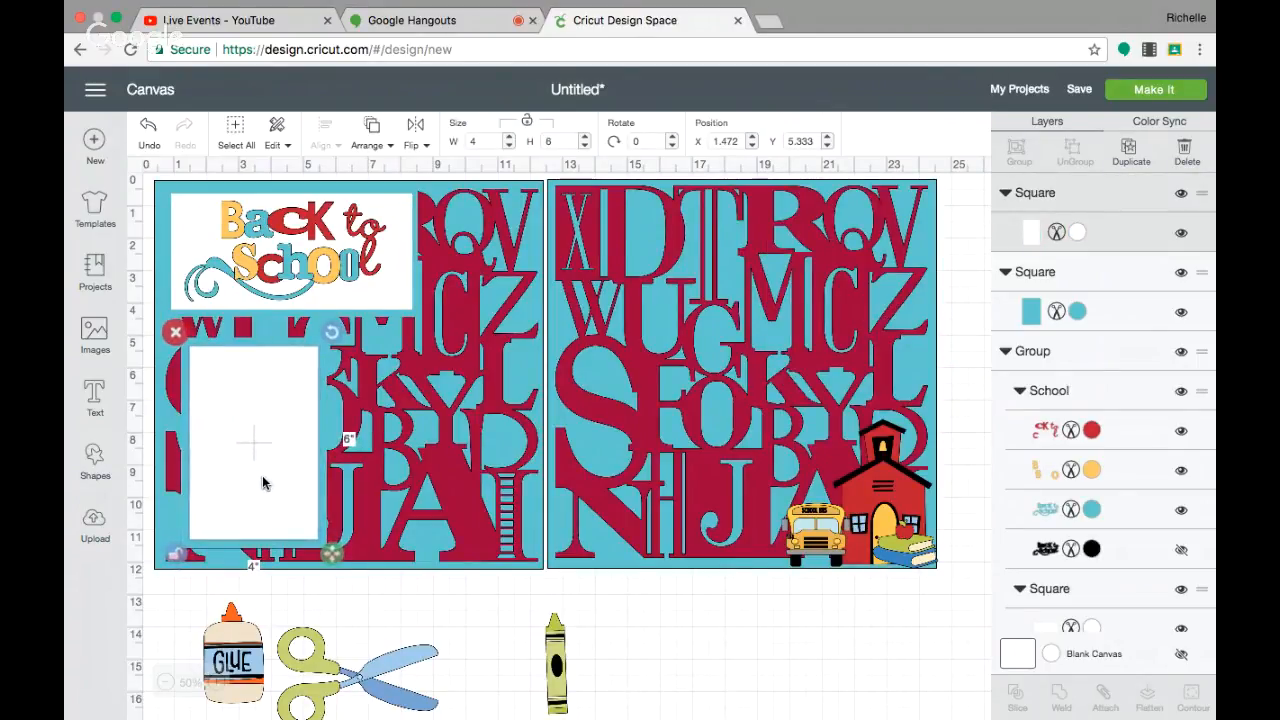
click(444, 598)
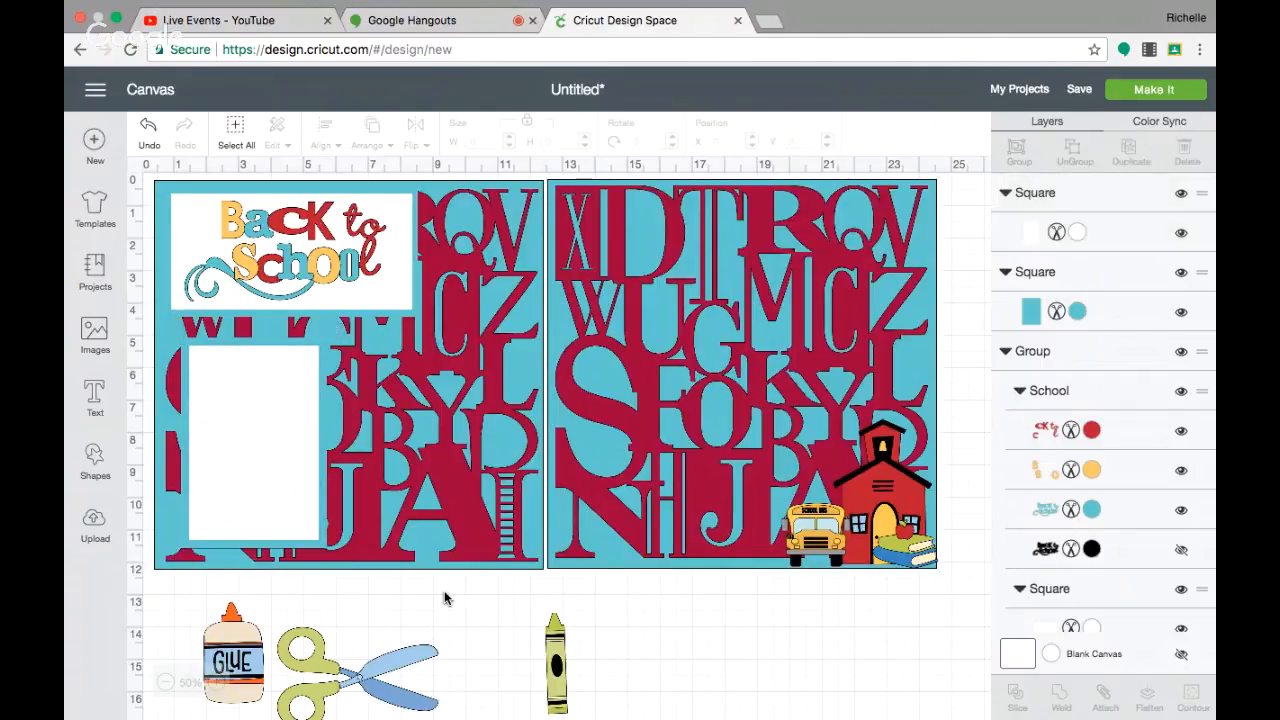
Reduce the turquoise mat to 4.25 by 6.25 inches and recenter the white rectangle on it.
click(323, 505)
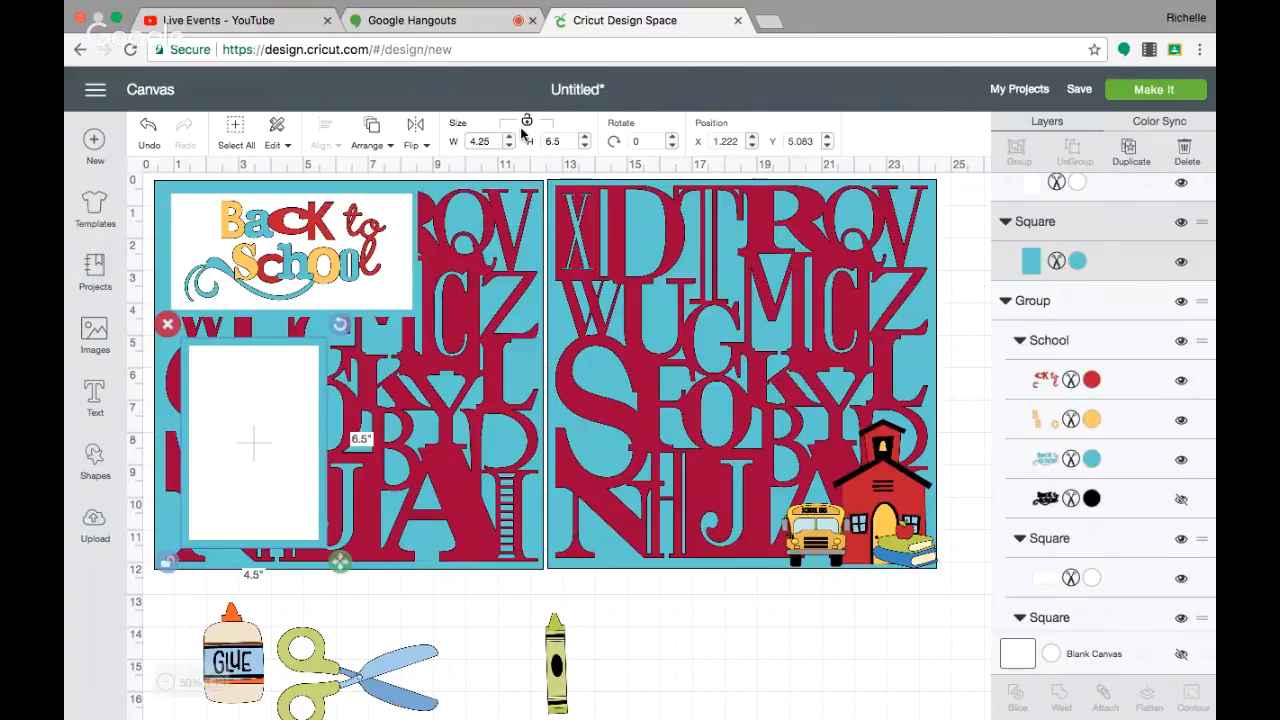
click(553, 141)
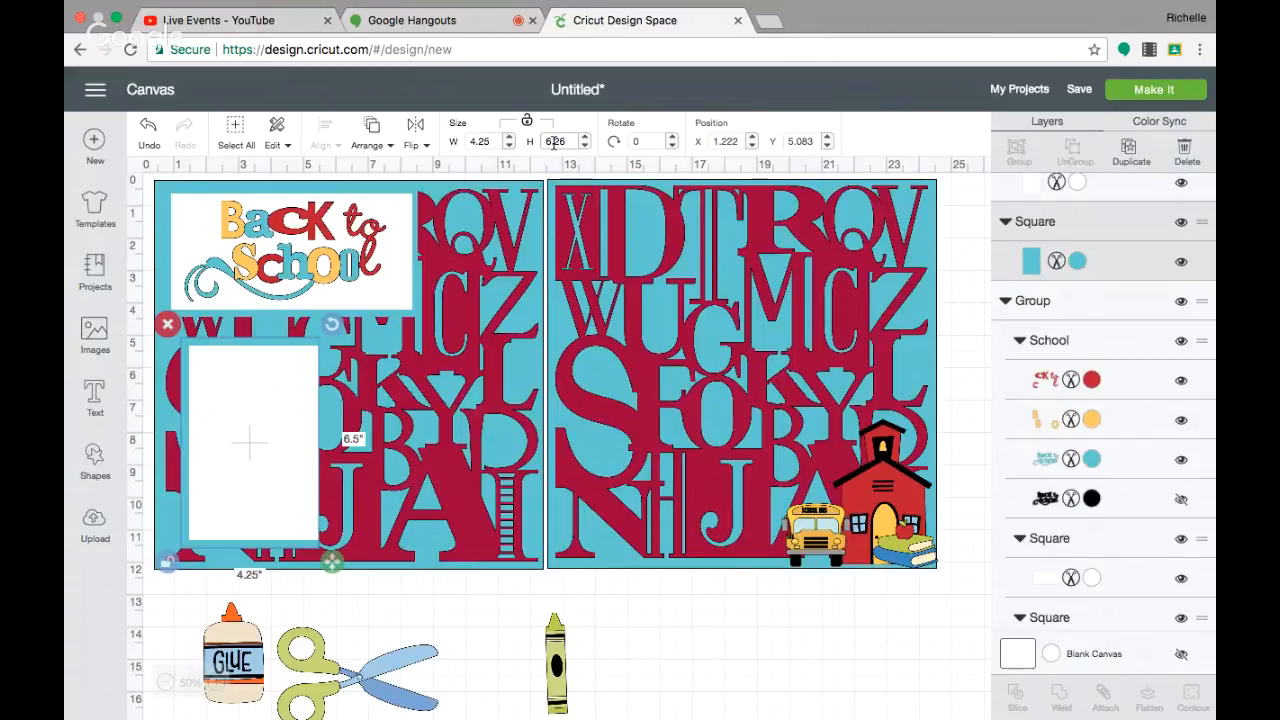
text(6)
click(280, 400)
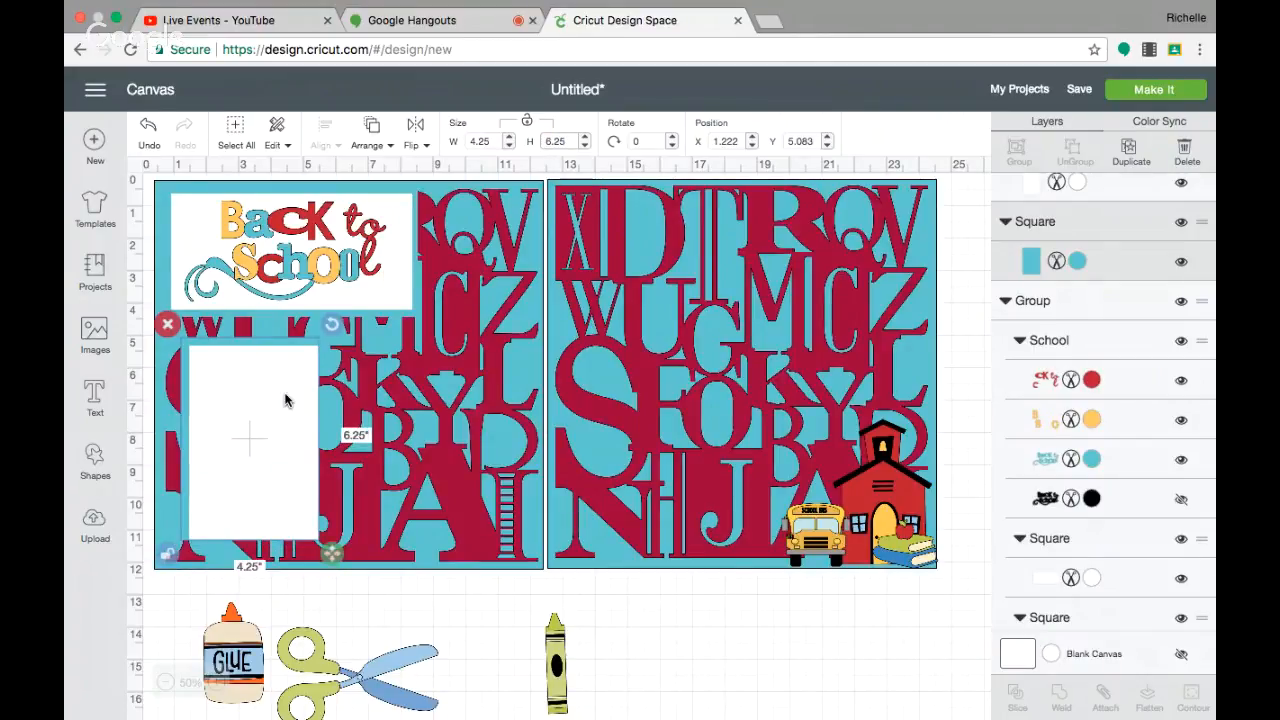
drag(280, 400, 278, 397)
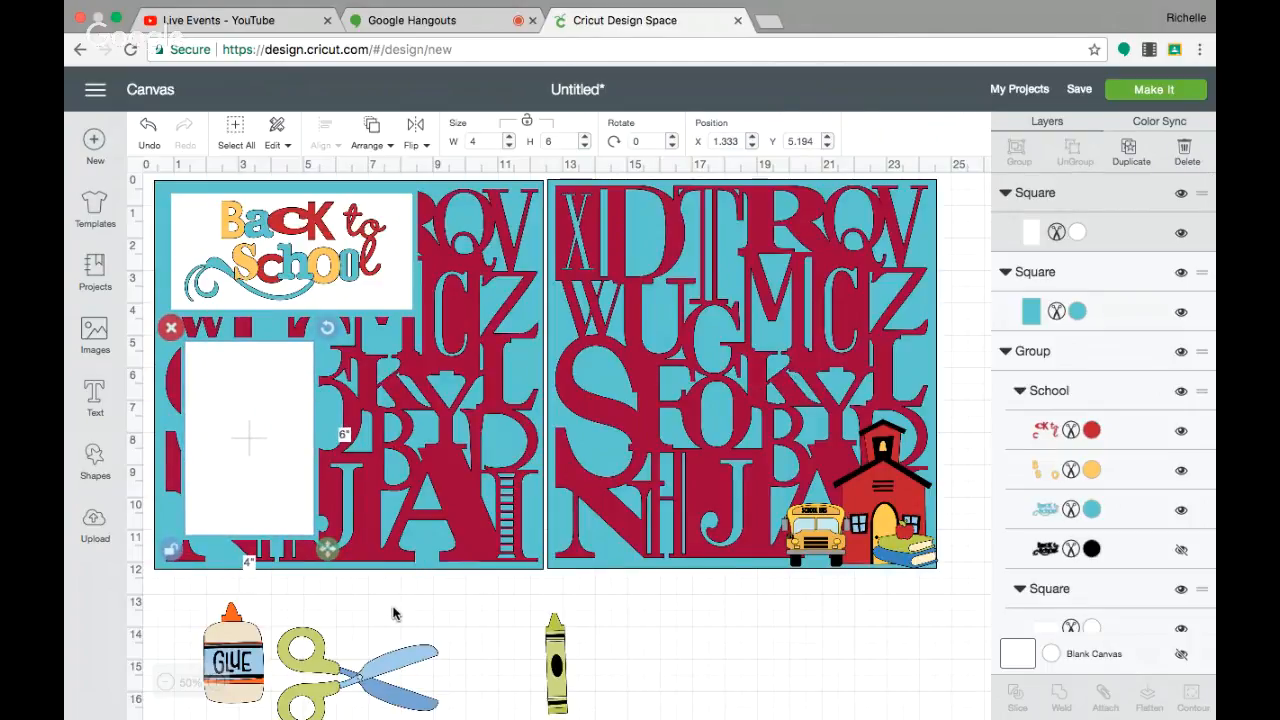
click(345, 580)
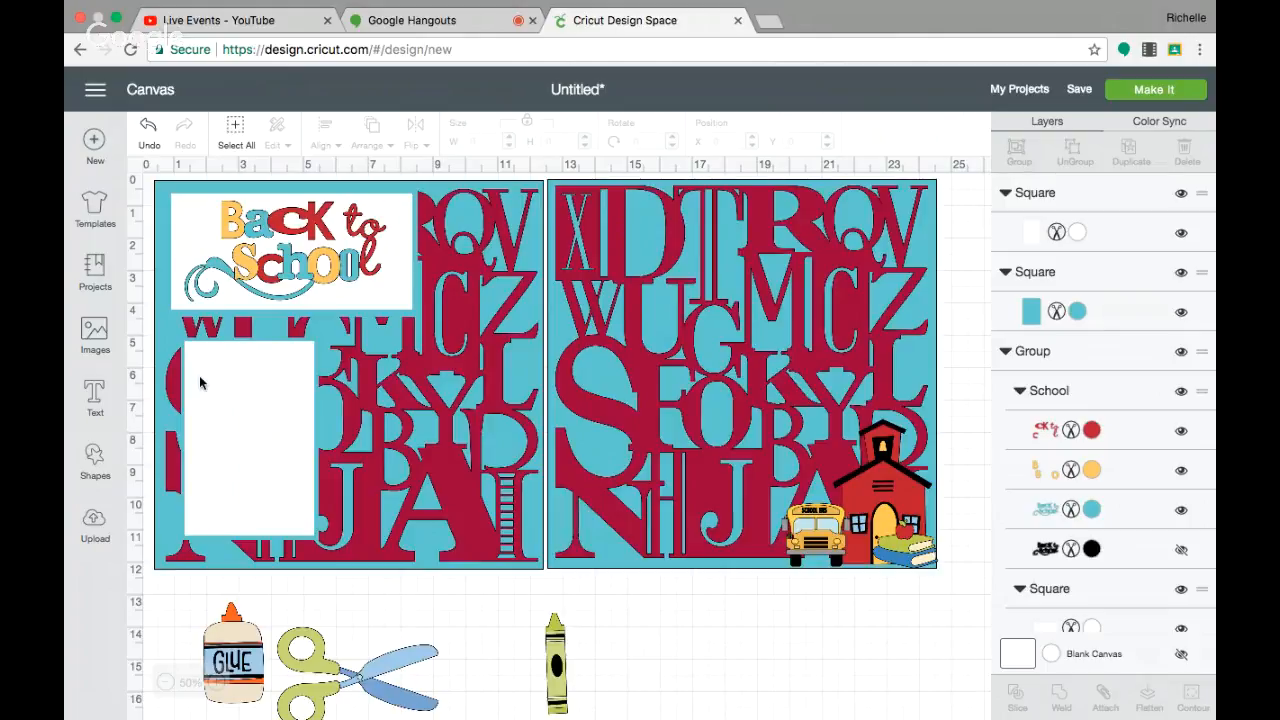
Add another square beside the white photo rectangle and resize it to 6.25 inches wide by 4.25 inches high.
click(95, 457)
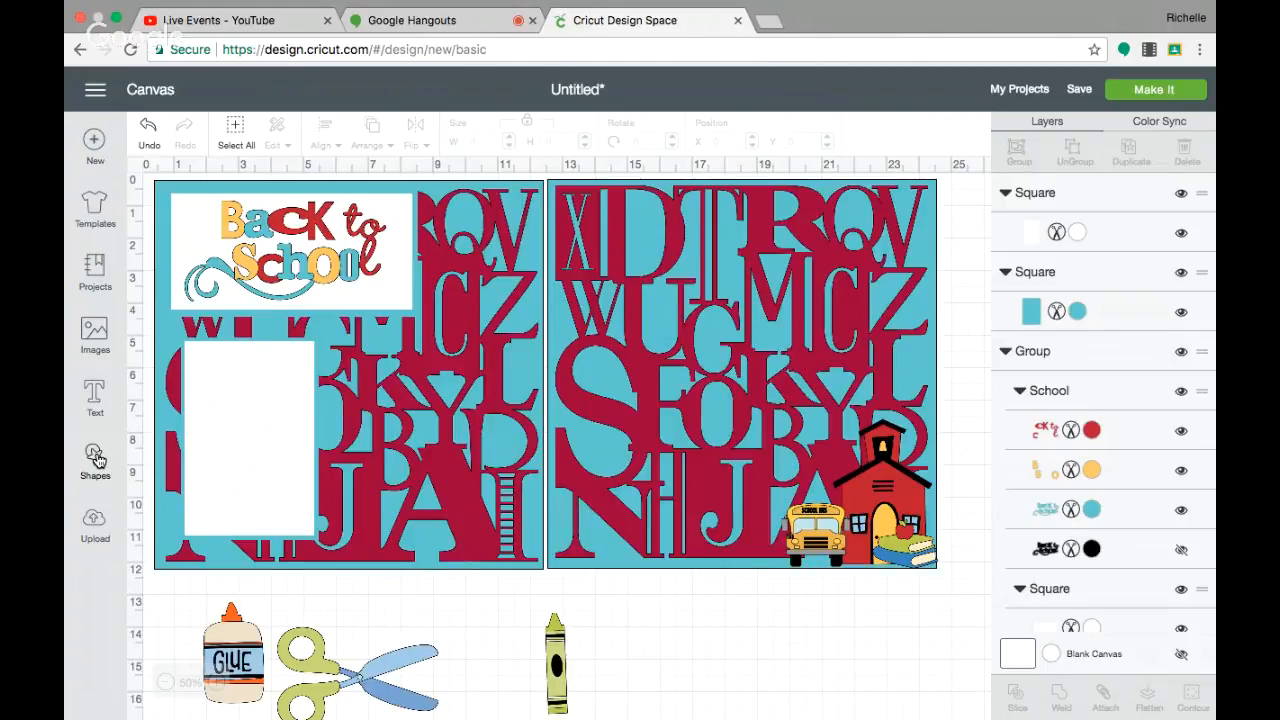
click(167, 331)
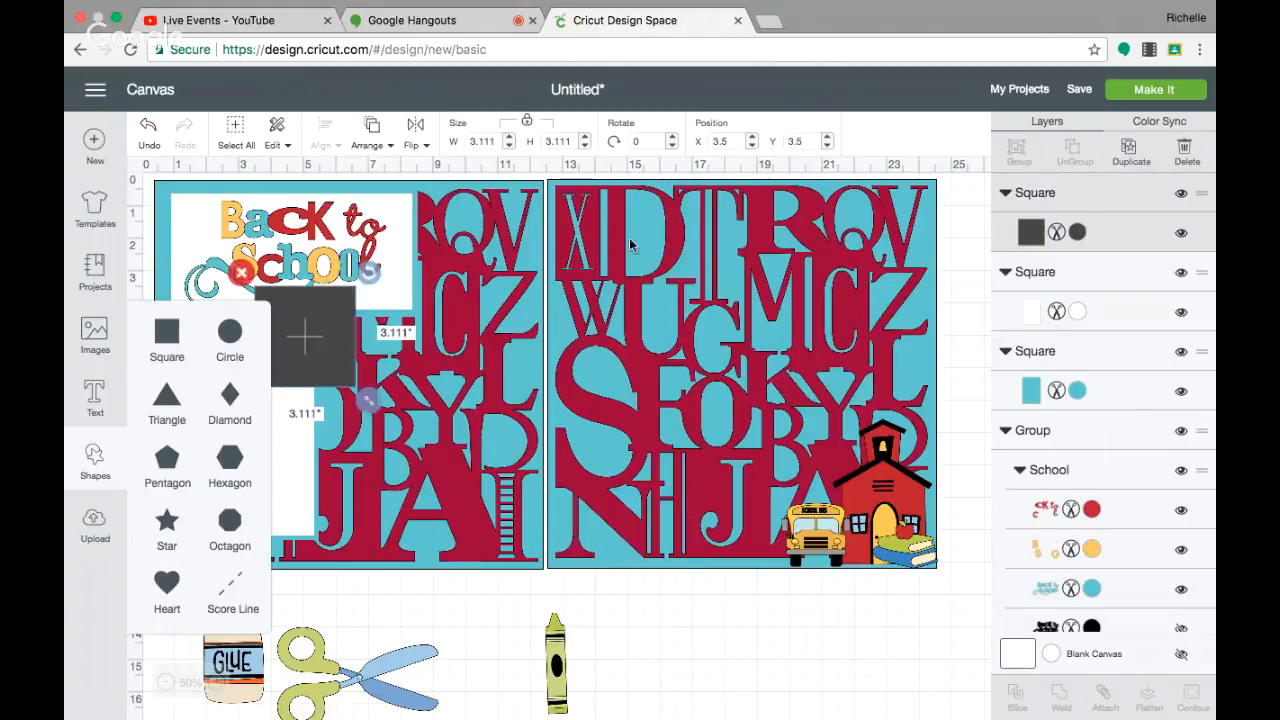
drag(302, 335, 452, 365)
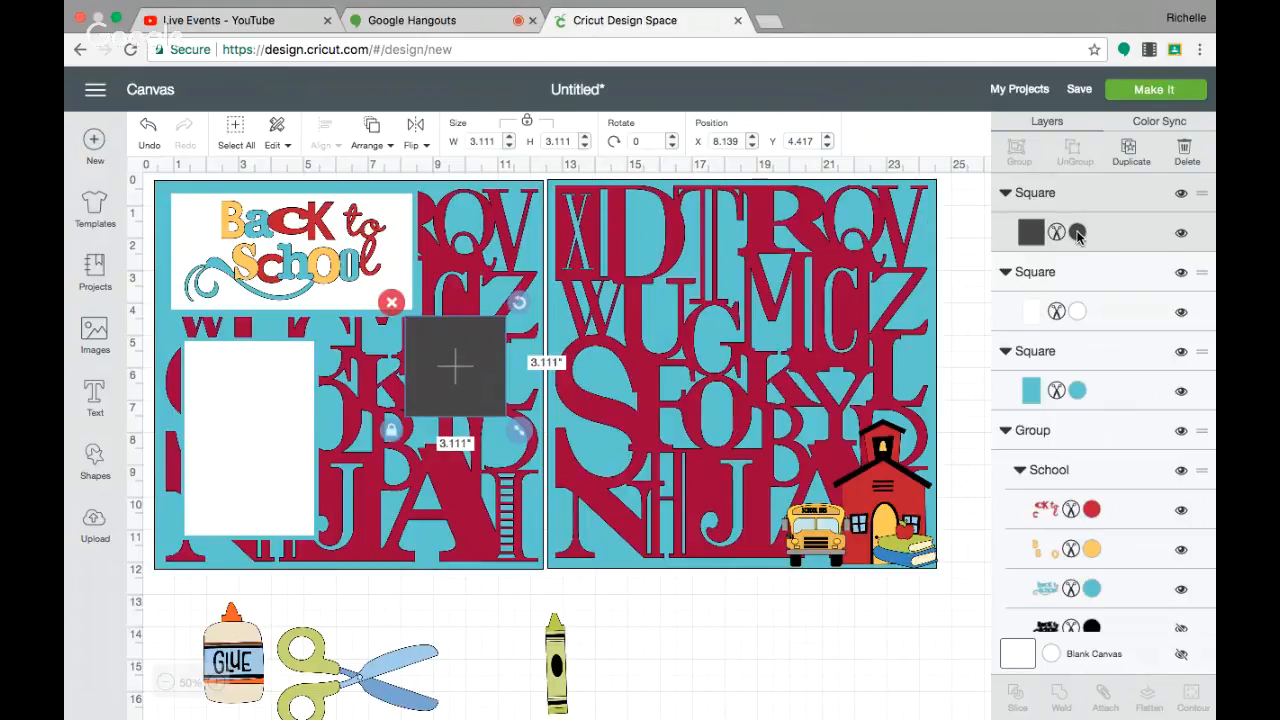
click(527, 121)
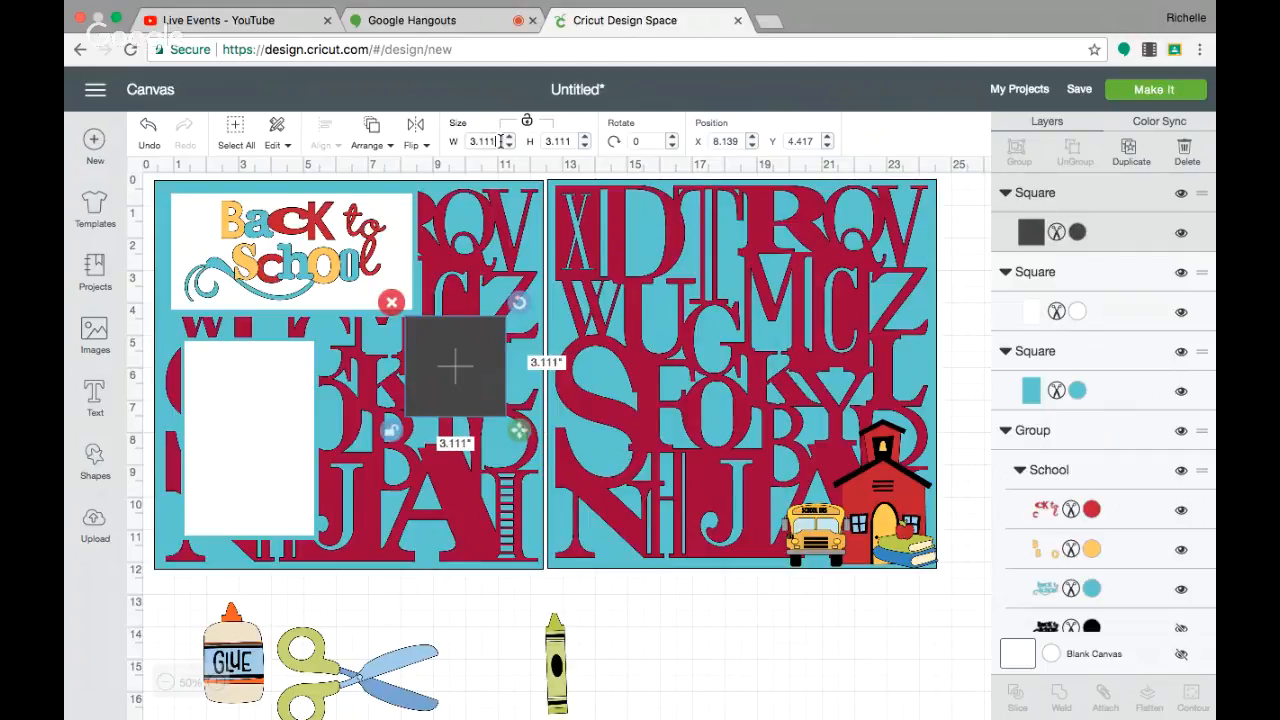
click(500, 141)
text(6.25)
click(570, 141)
text(4.2)
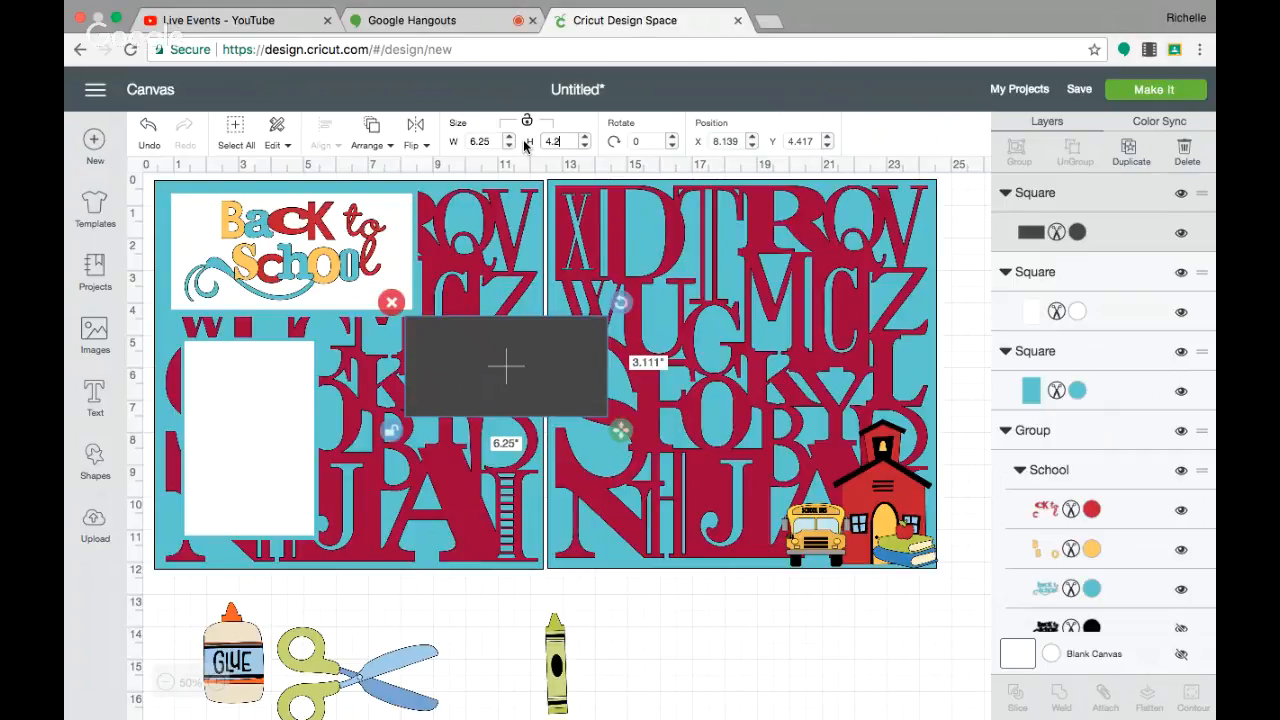
text(5)
key(Return)
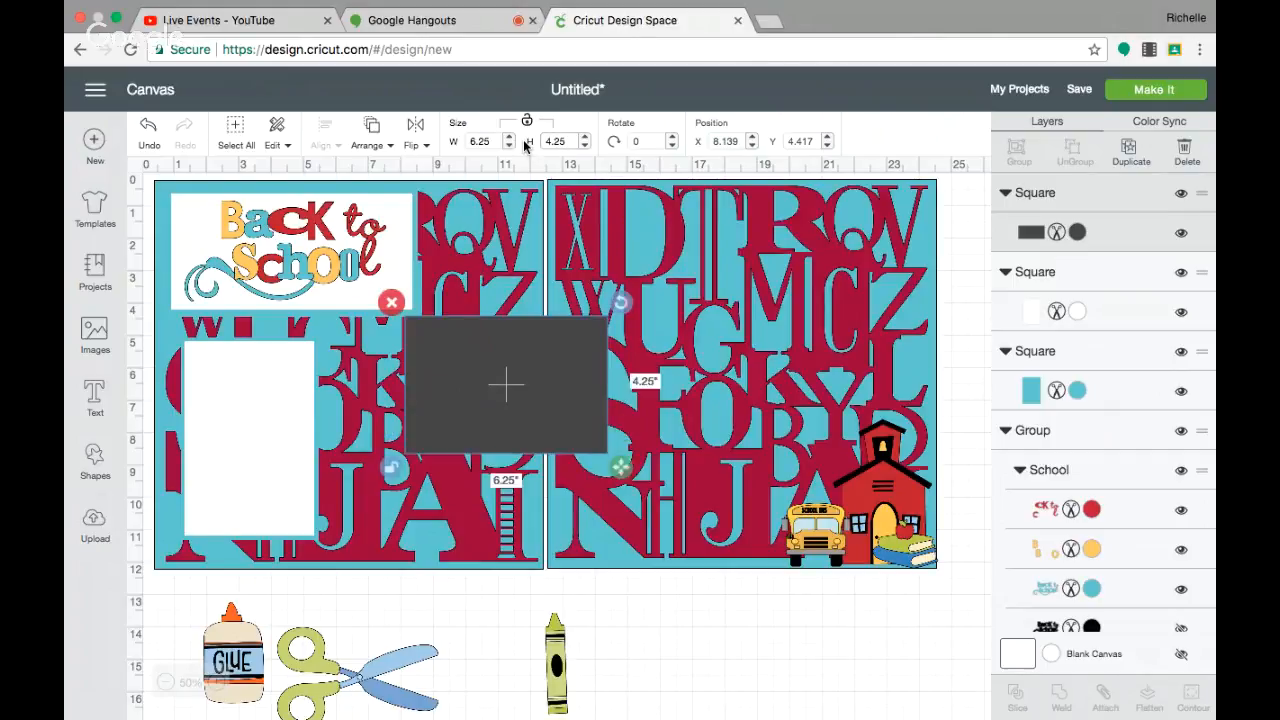
Recolor the 6.25 by 4.25 inch rectangle turquoise and move it onto the first page beside the upright white photo placeholder.
click(1076, 233)
click(808, 260)
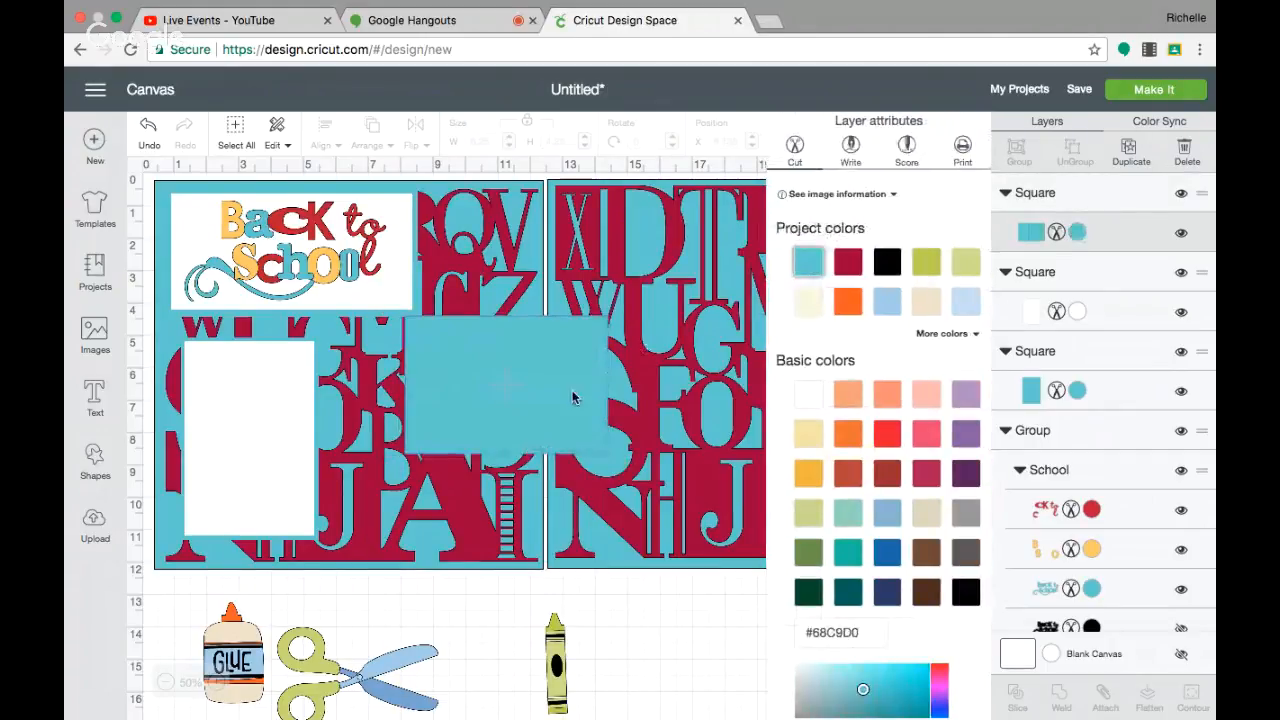
drag(569, 398, 498, 403)
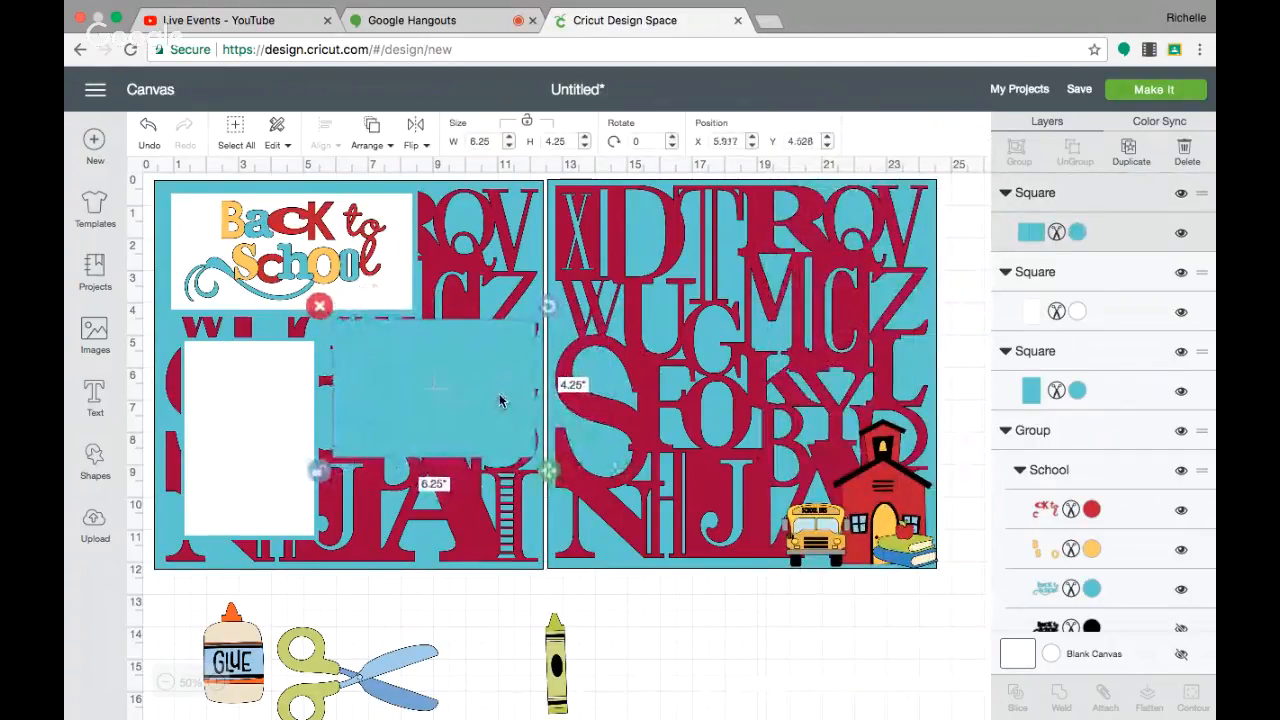
Duplicate the landscape turquoise mat and resize the copy with proportions locked, entering 6 inches wide and finally 4 inches high.
click(1130, 152)
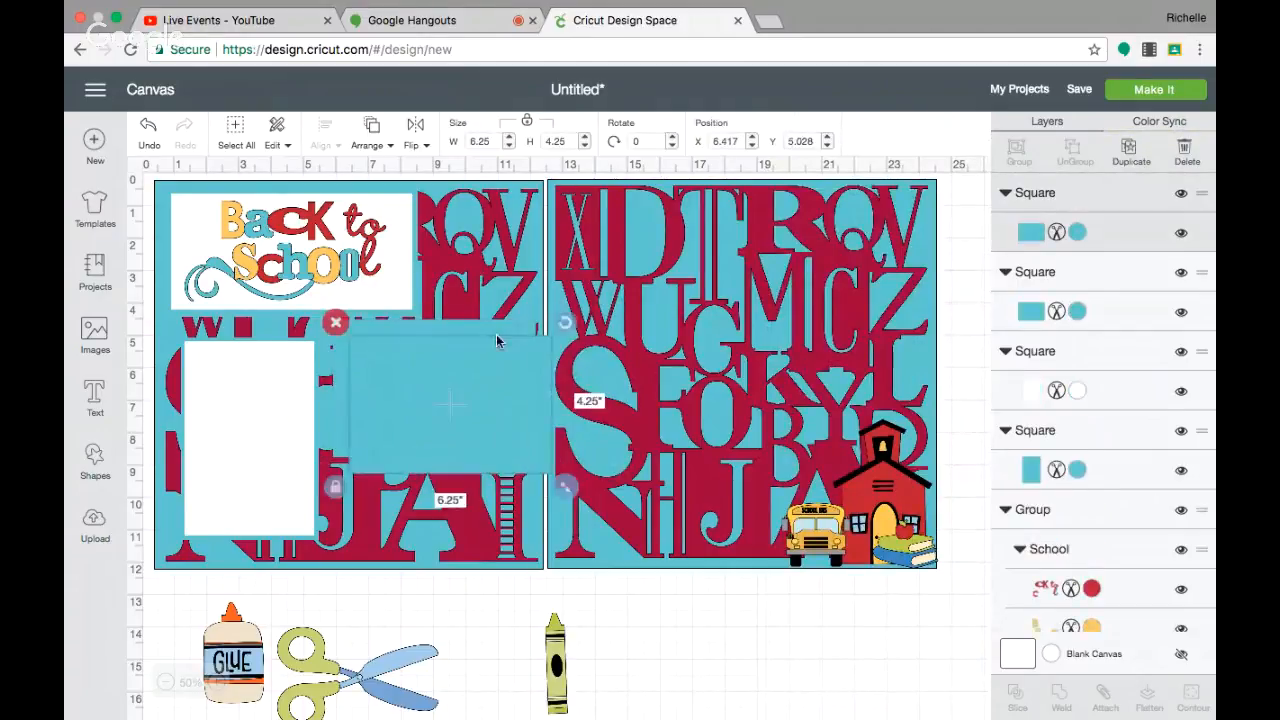
click(477, 140)
text(6)
click(553, 140)
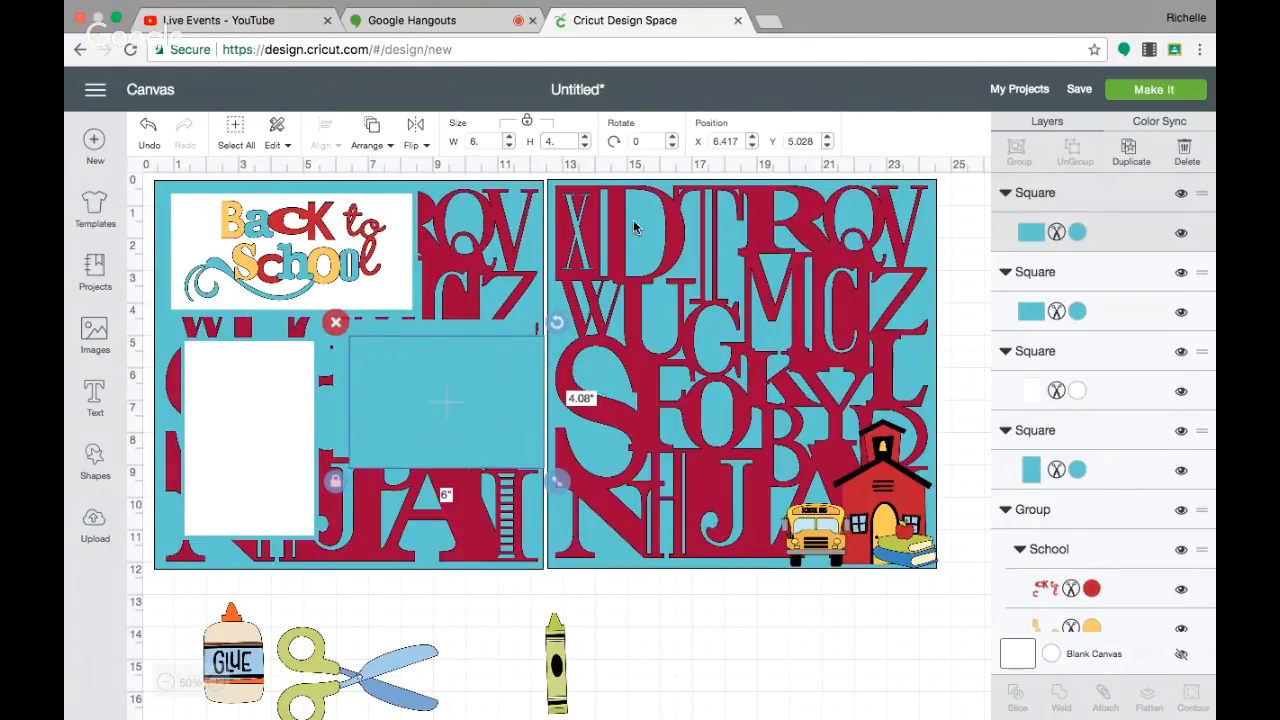
text(4)
key(Return)
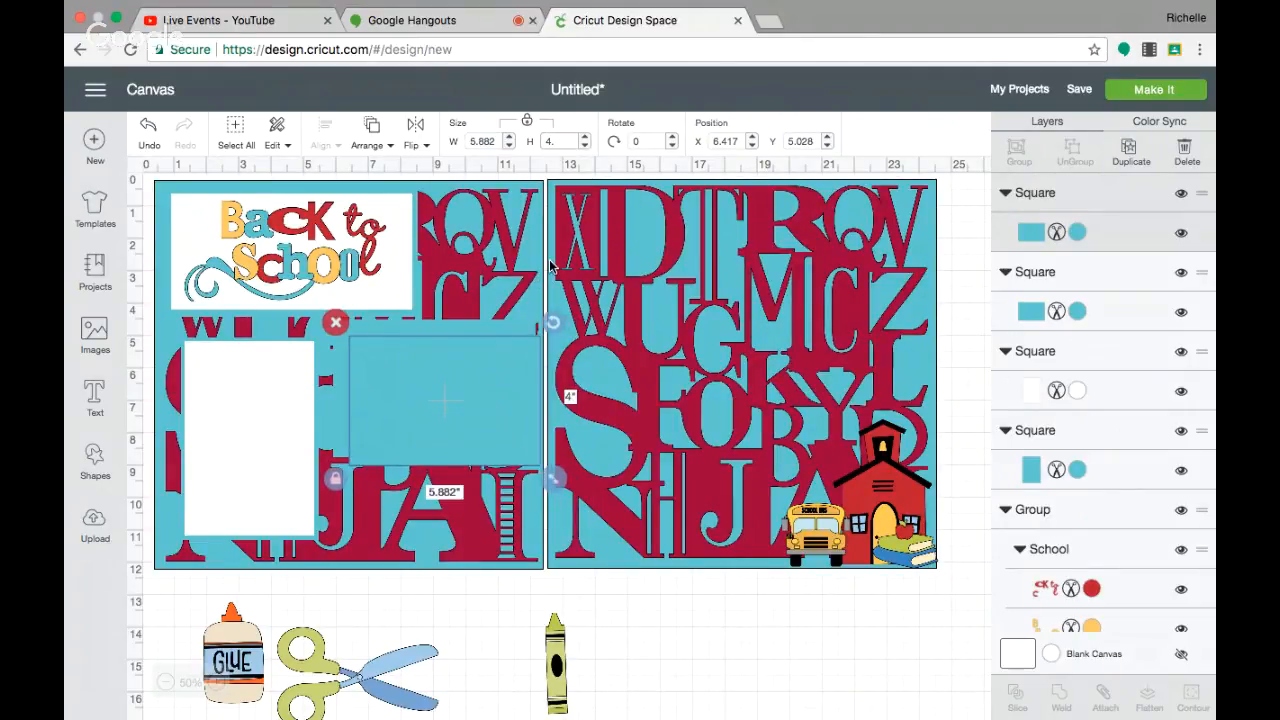
Recolor the landscape copy white and center it over the turquoise mat.
click(1077, 233)
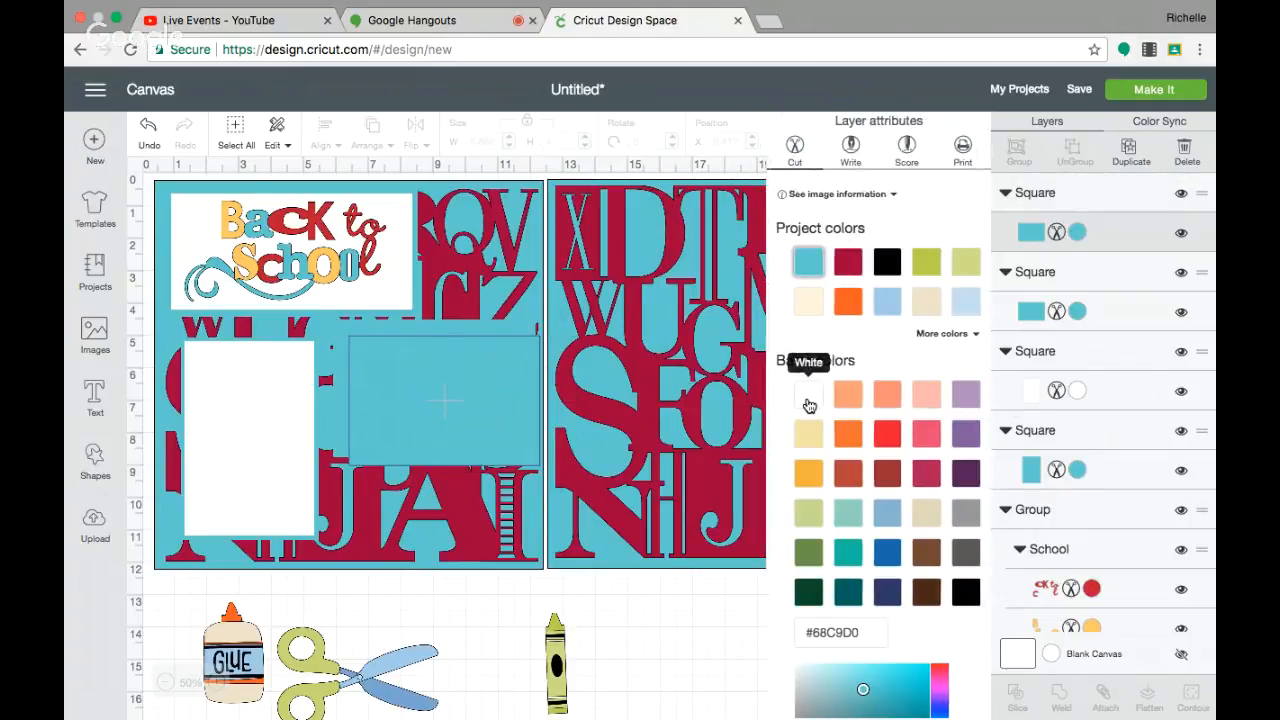
click(808, 396)
drag(476, 421, 470, 408)
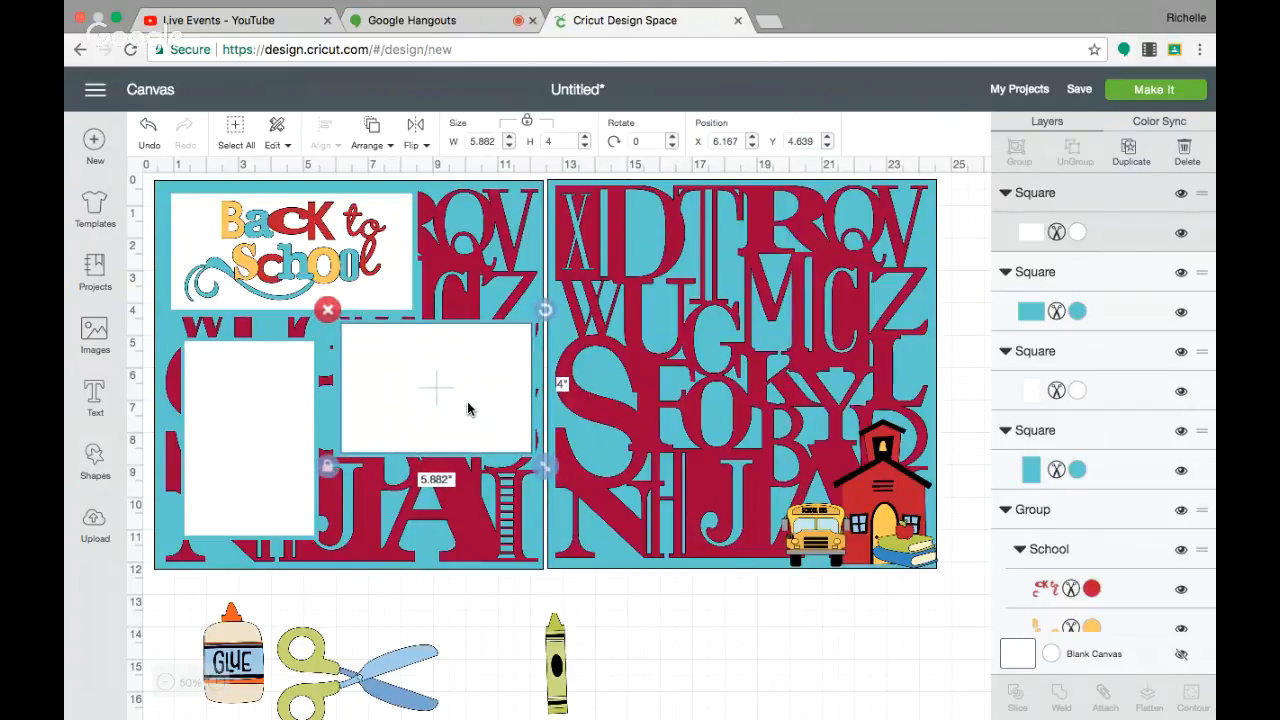
Recolor the mat behind the landscape photo placeholder black and recenter the white rectangle on it.
click(499, 321)
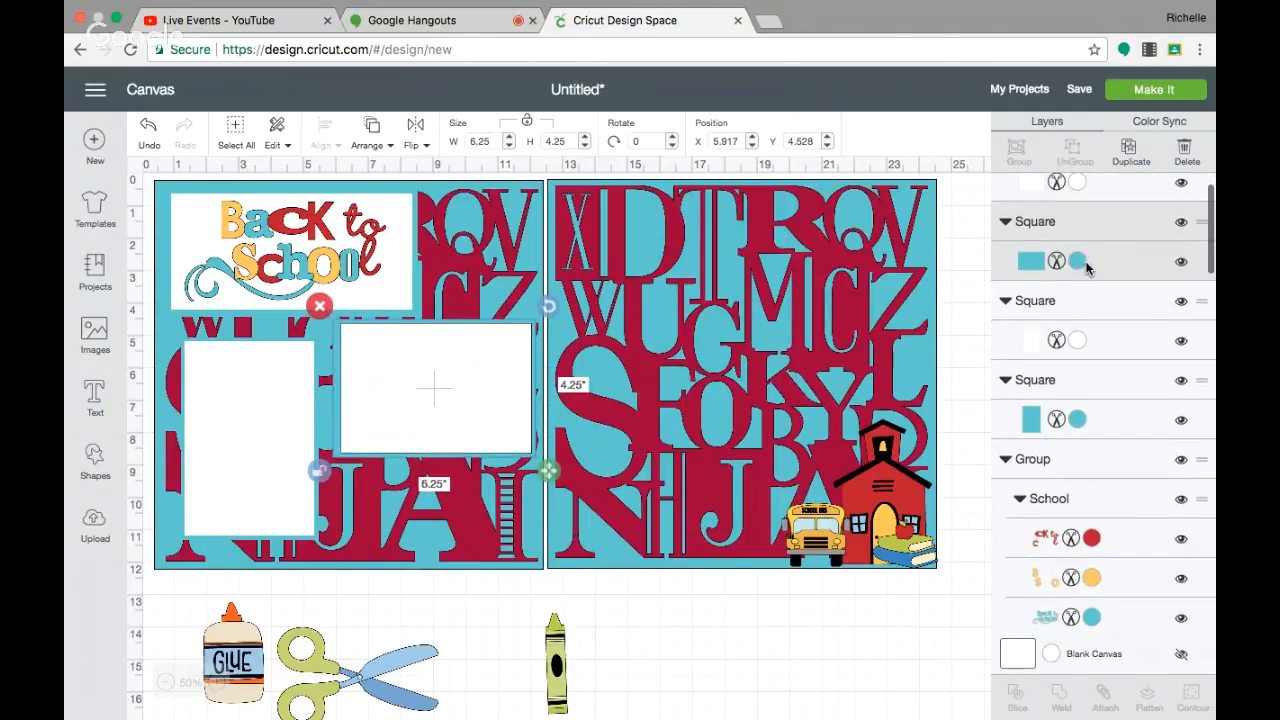
click(1078, 261)
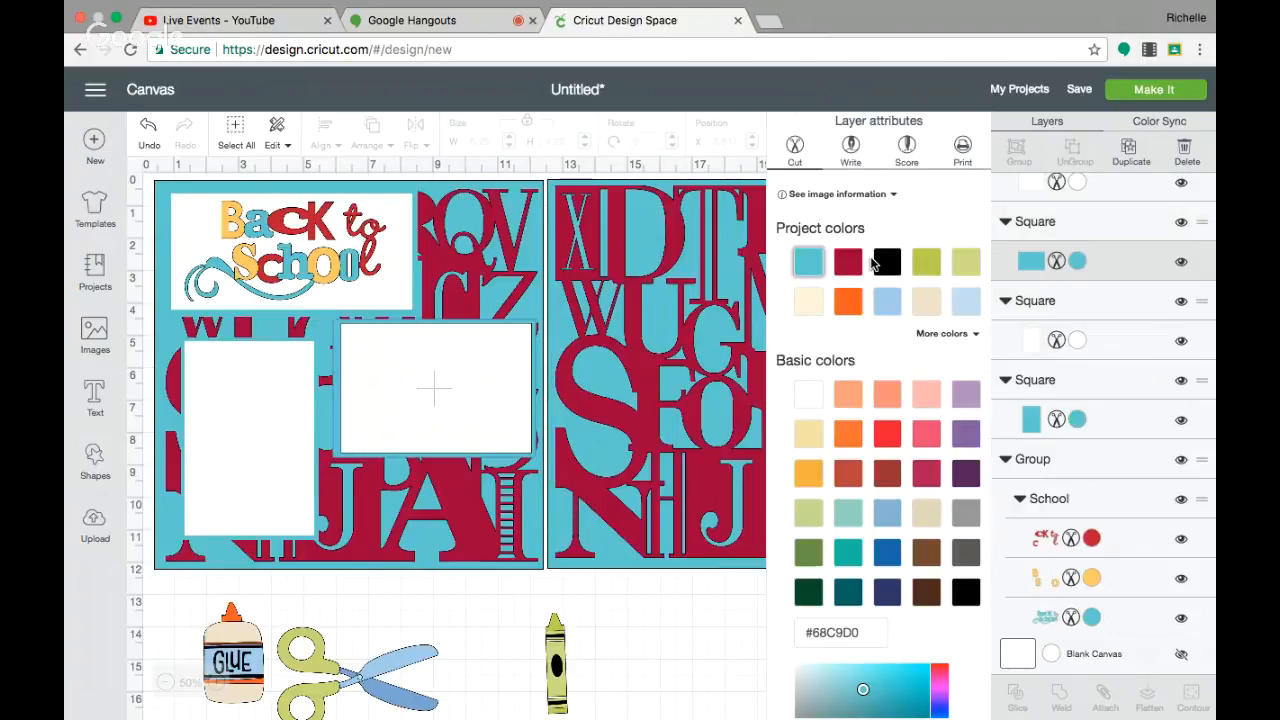
click(888, 263)
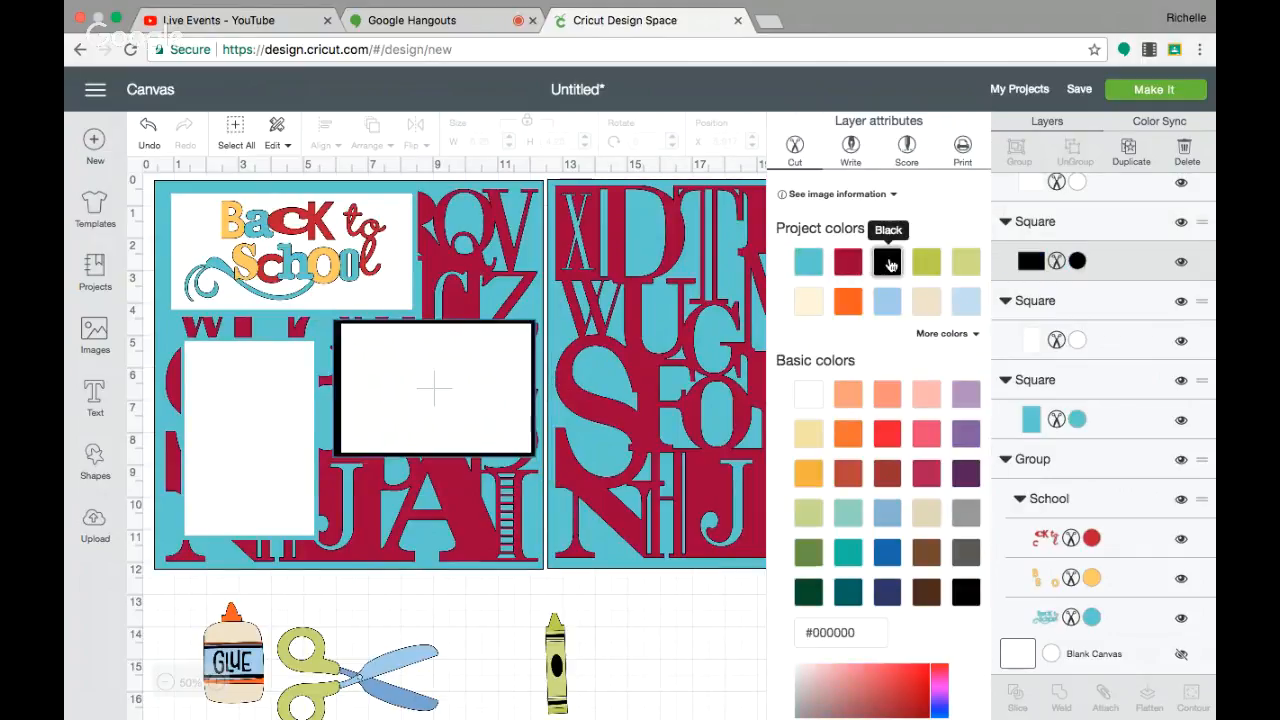
click(478, 410)
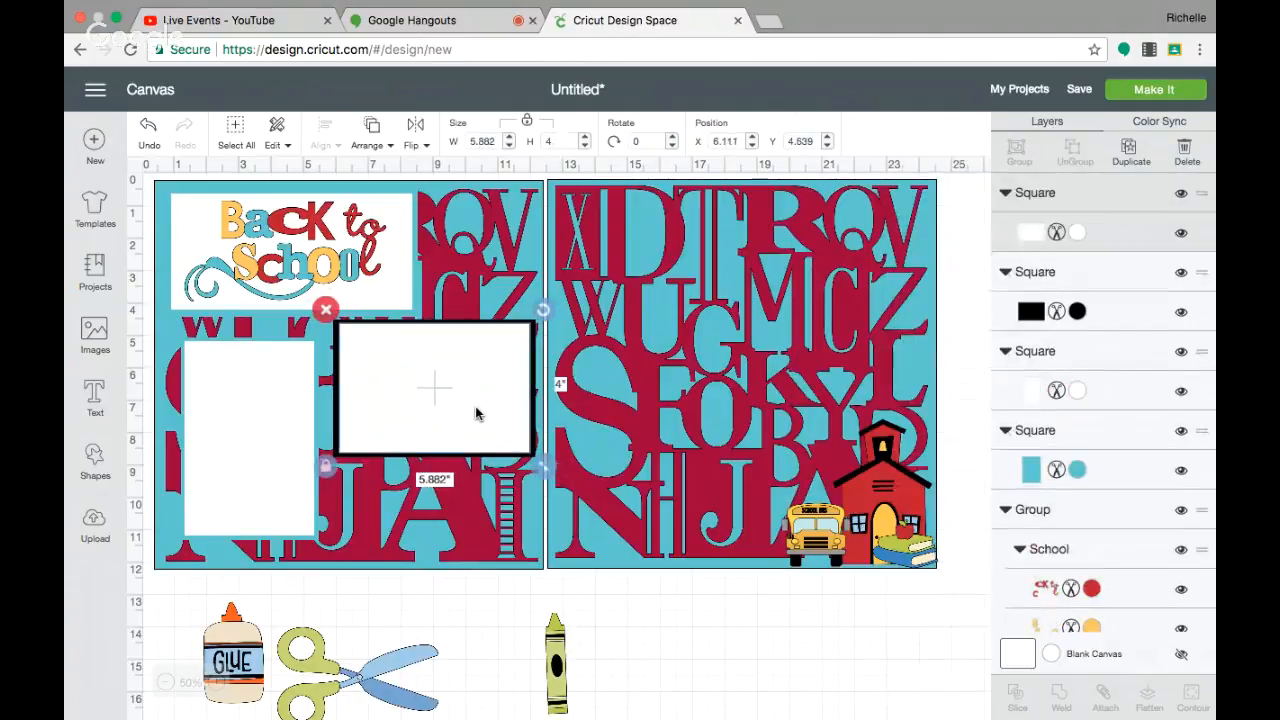
Recolor the landscape photo mat turquoise to match the title block's mat.
click(415, 285)
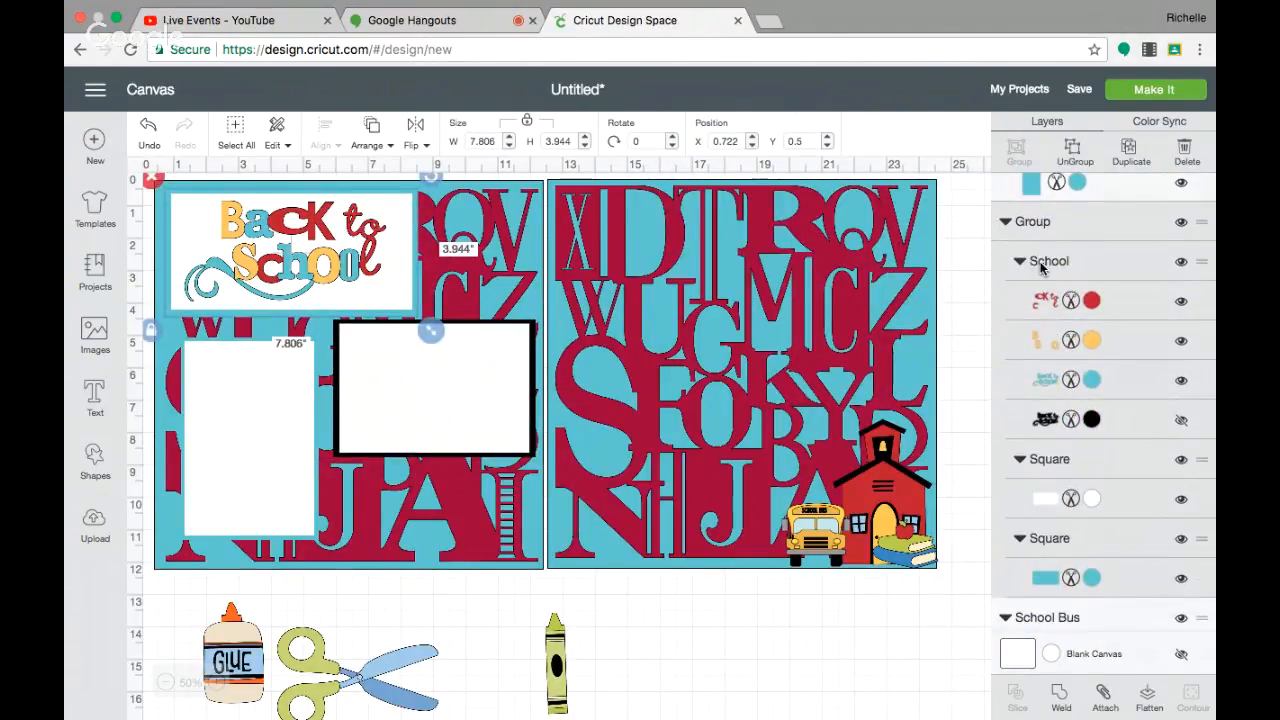
click(535, 372)
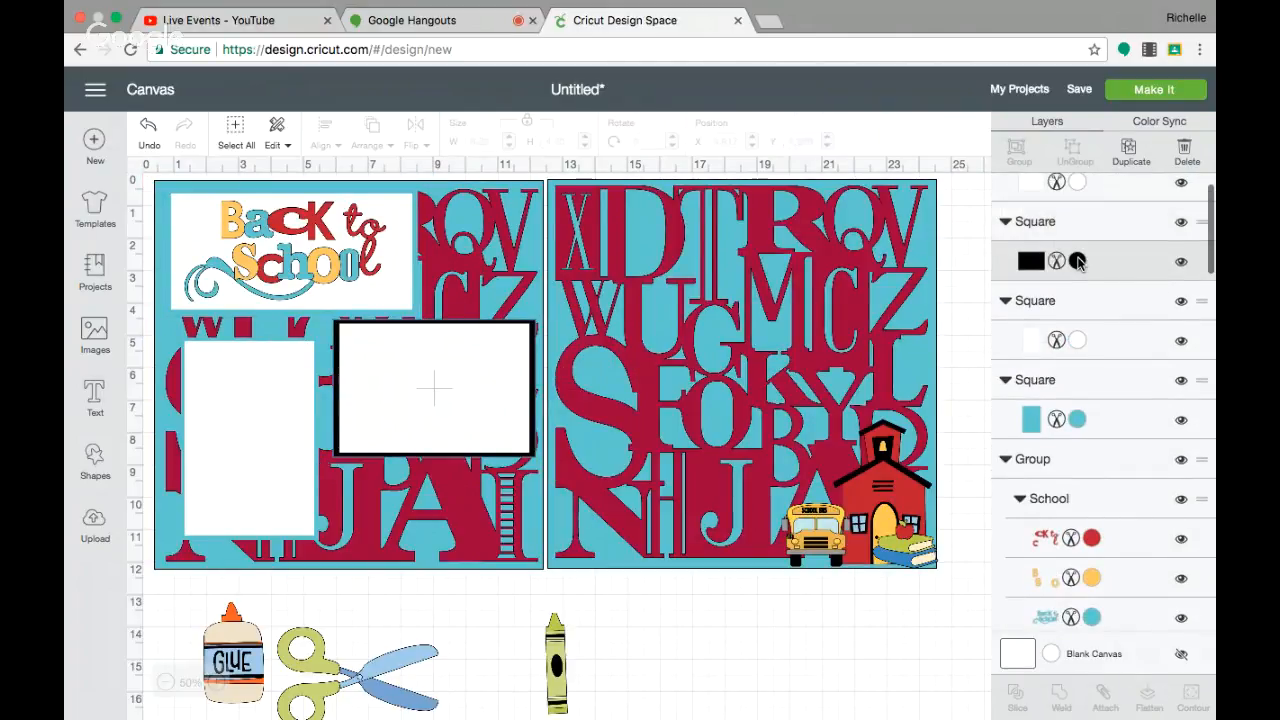
click(1078, 261)
click(811, 264)
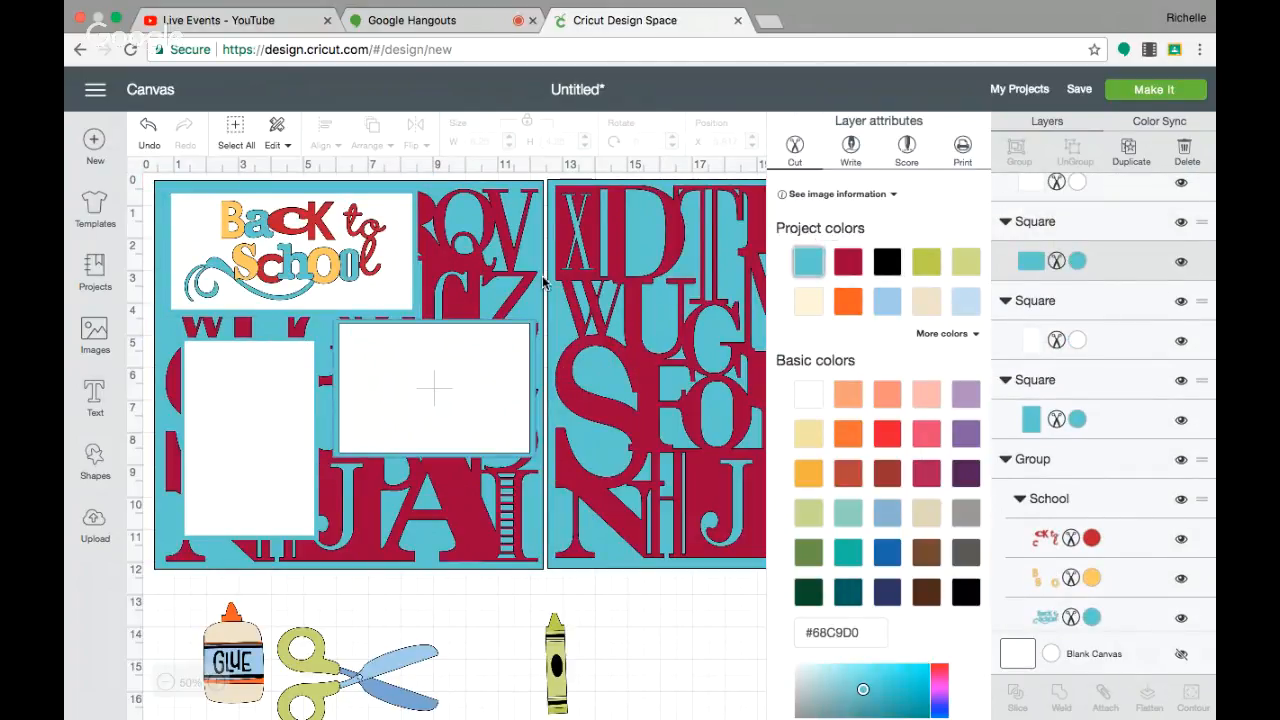
Open the color choices for the second page's turquoise background square.
click(534, 242)
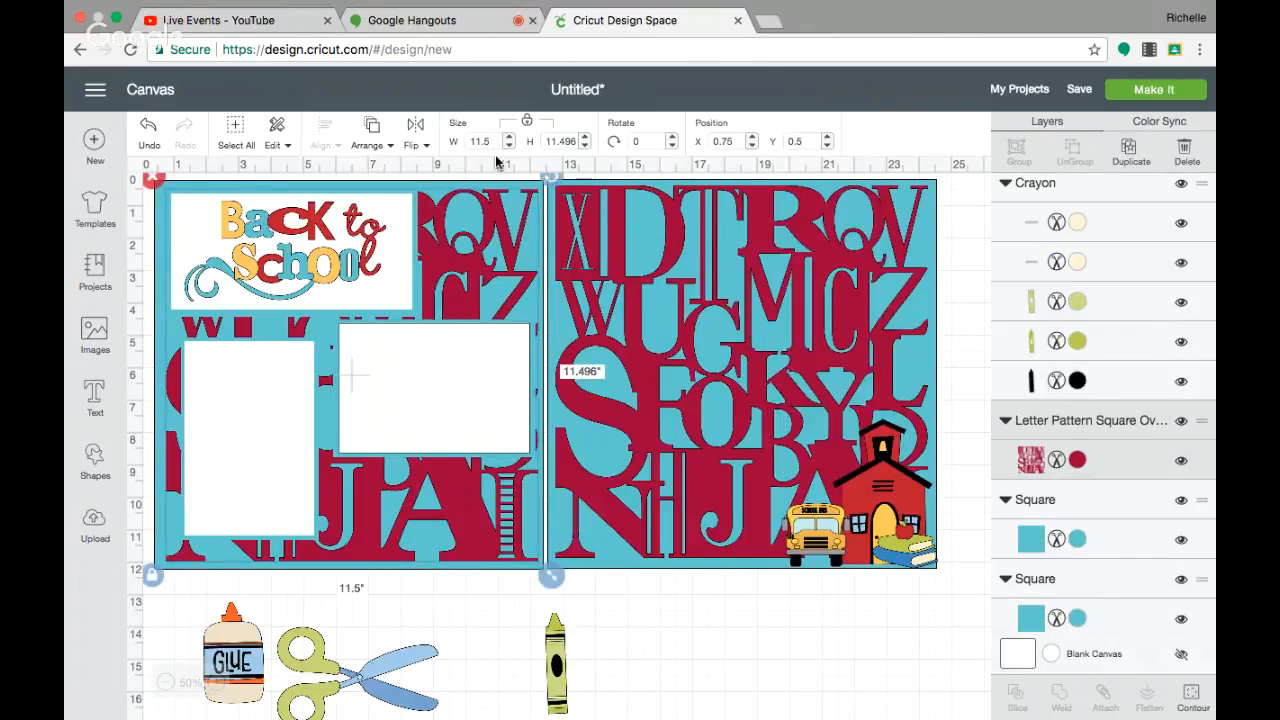
click(486, 186)
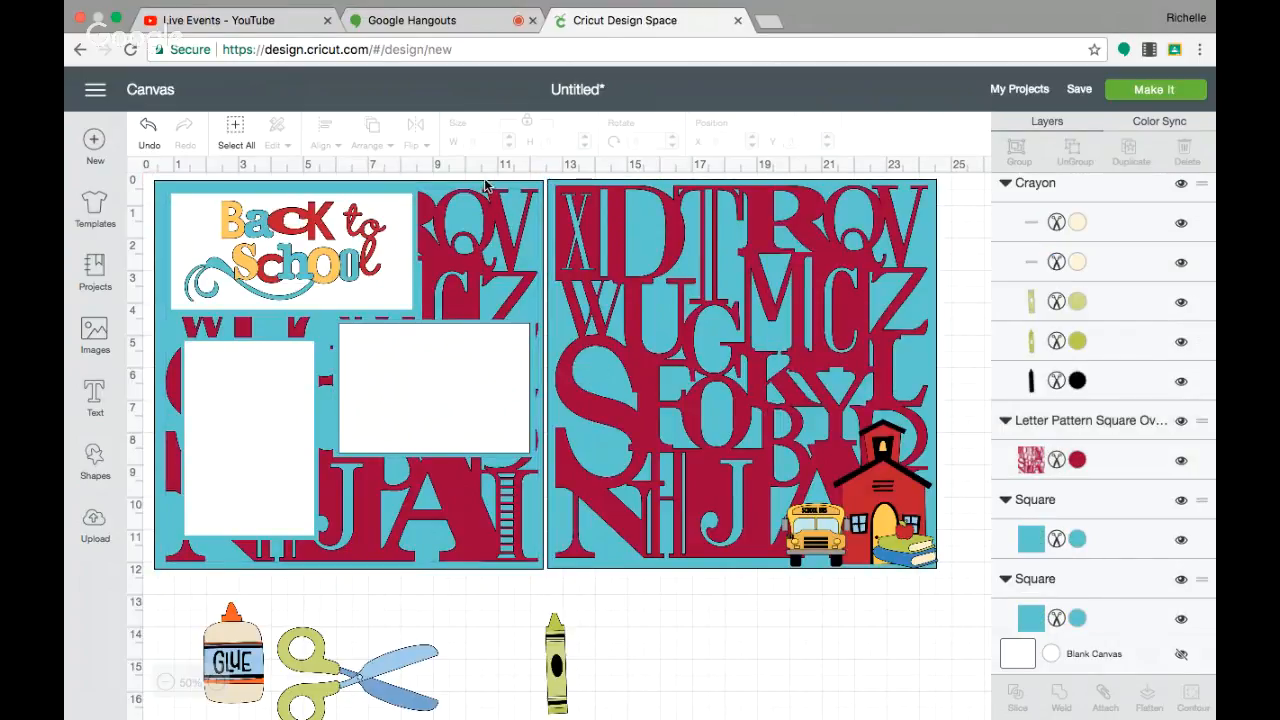
click(1077, 539)
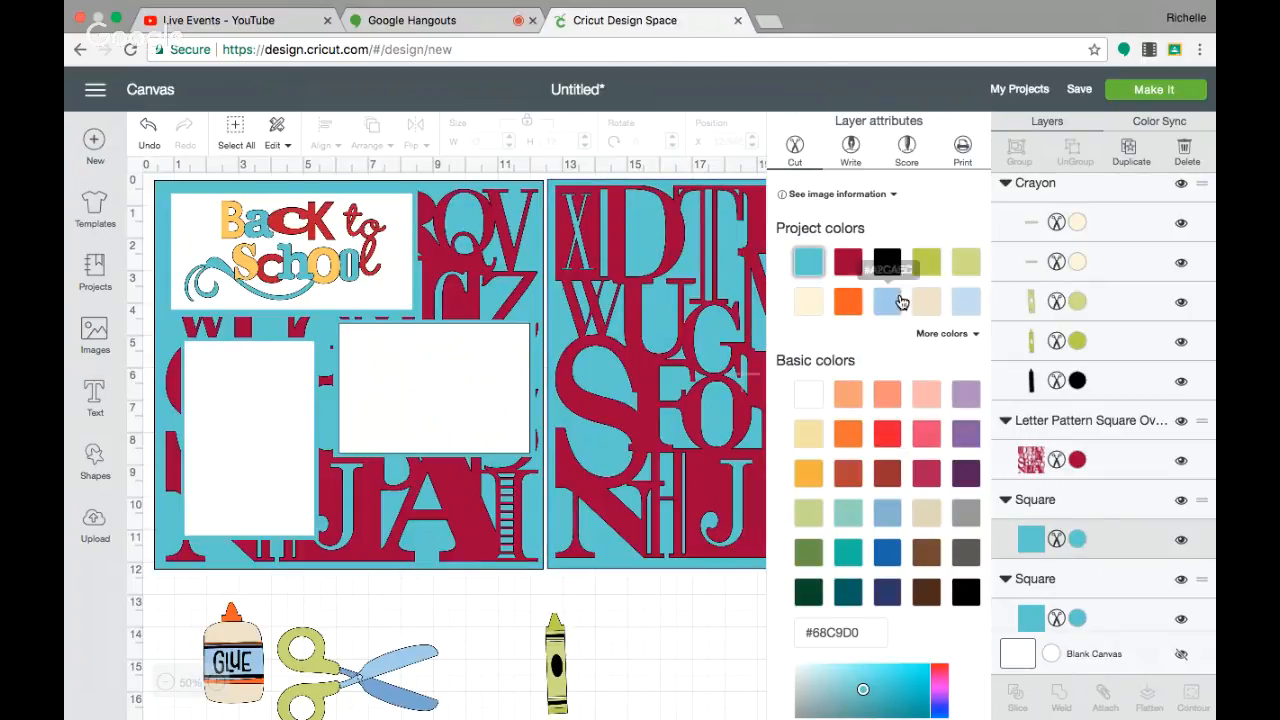
Recolor the right page's background square to the light blue project color #C5DCF2.
click(963, 310)
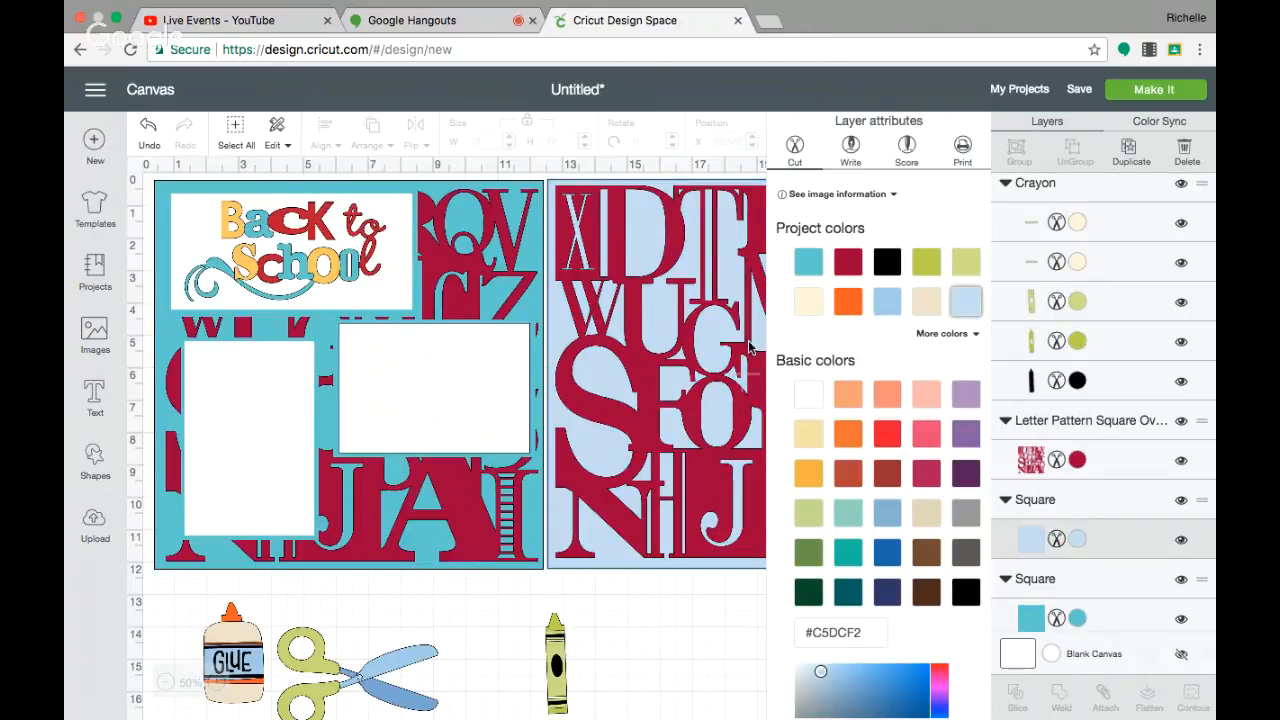
click(512, 181)
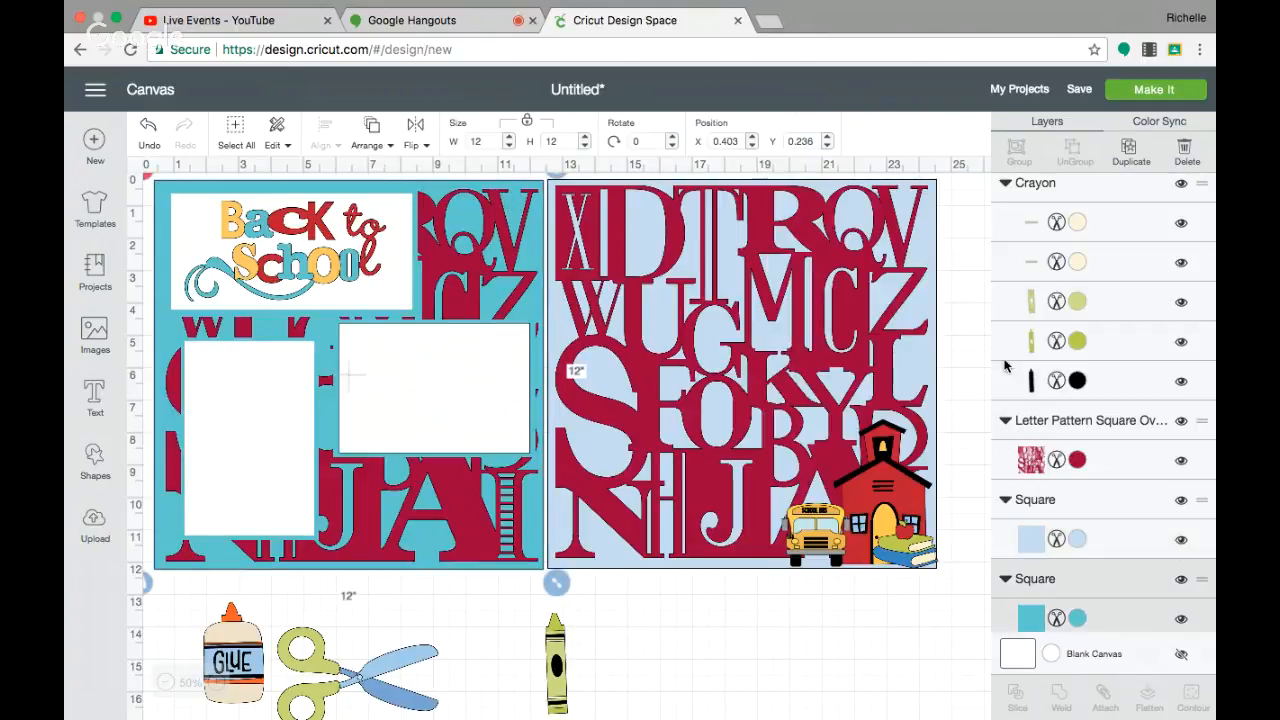
click(1078, 543)
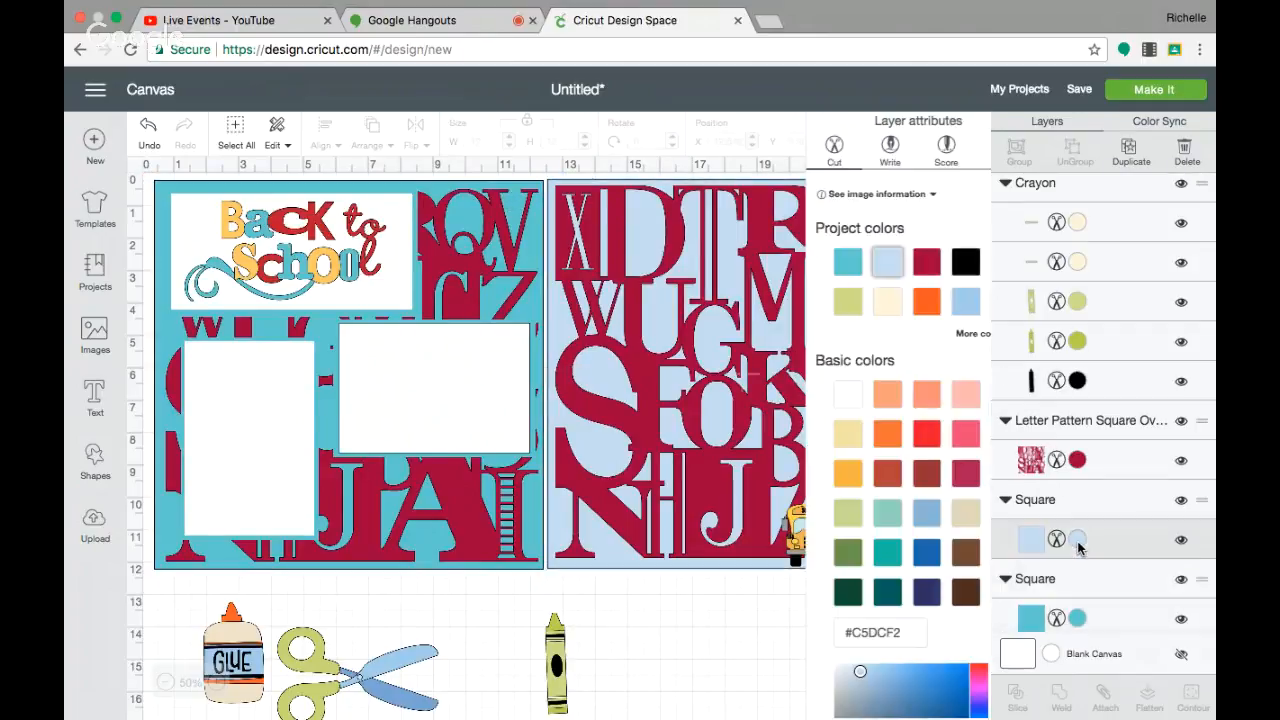
click(427, 563)
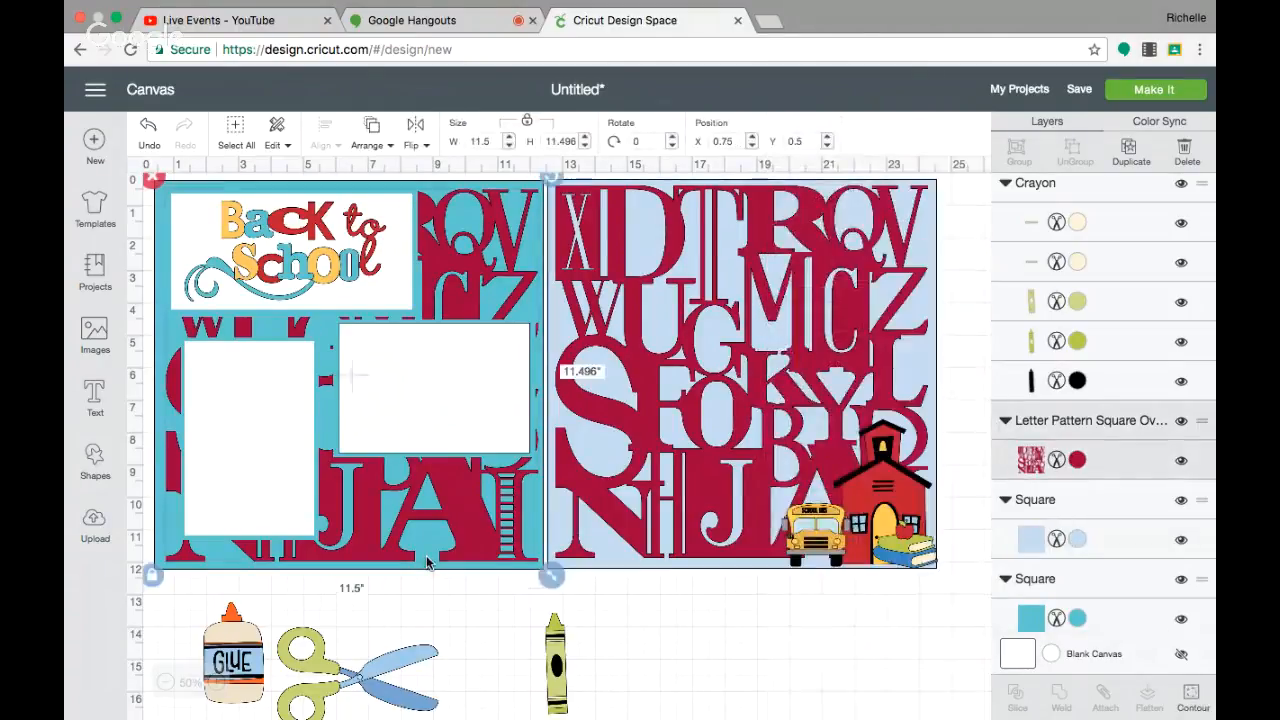
Try several blues on the left page's background square and settle on the custom aqua #94E3E9.
click(1024, 588)
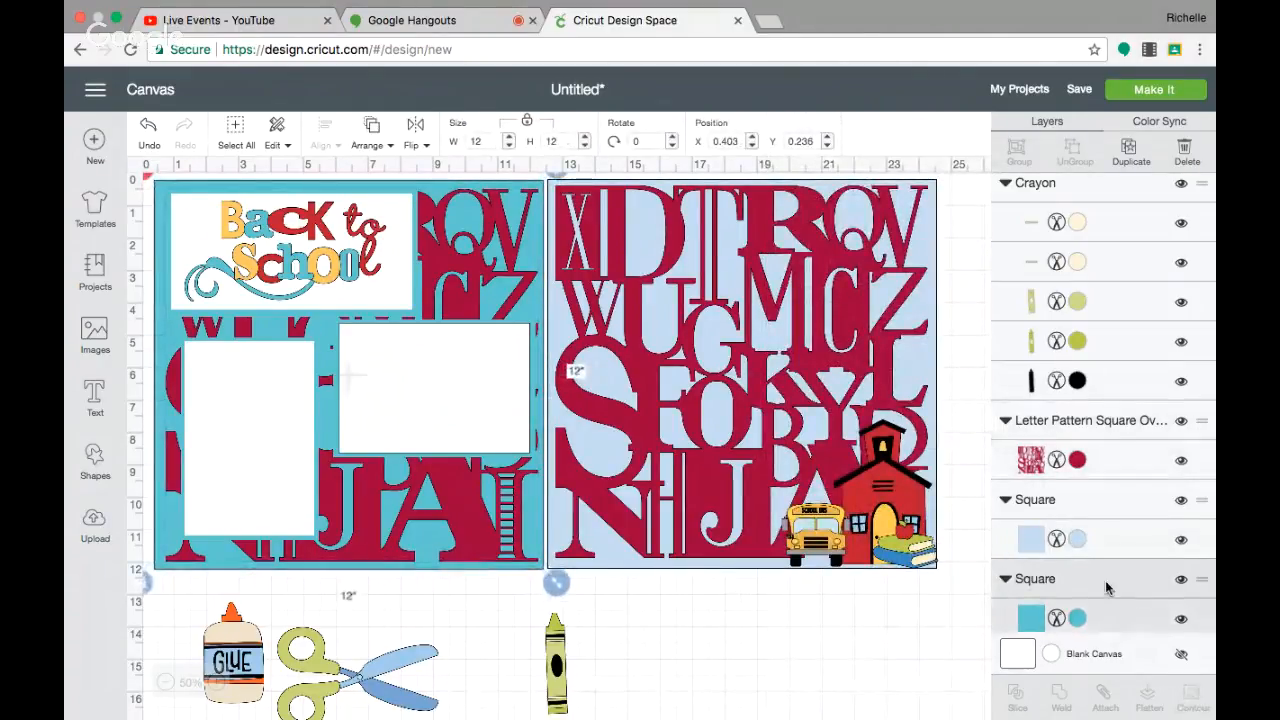
click(1078, 618)
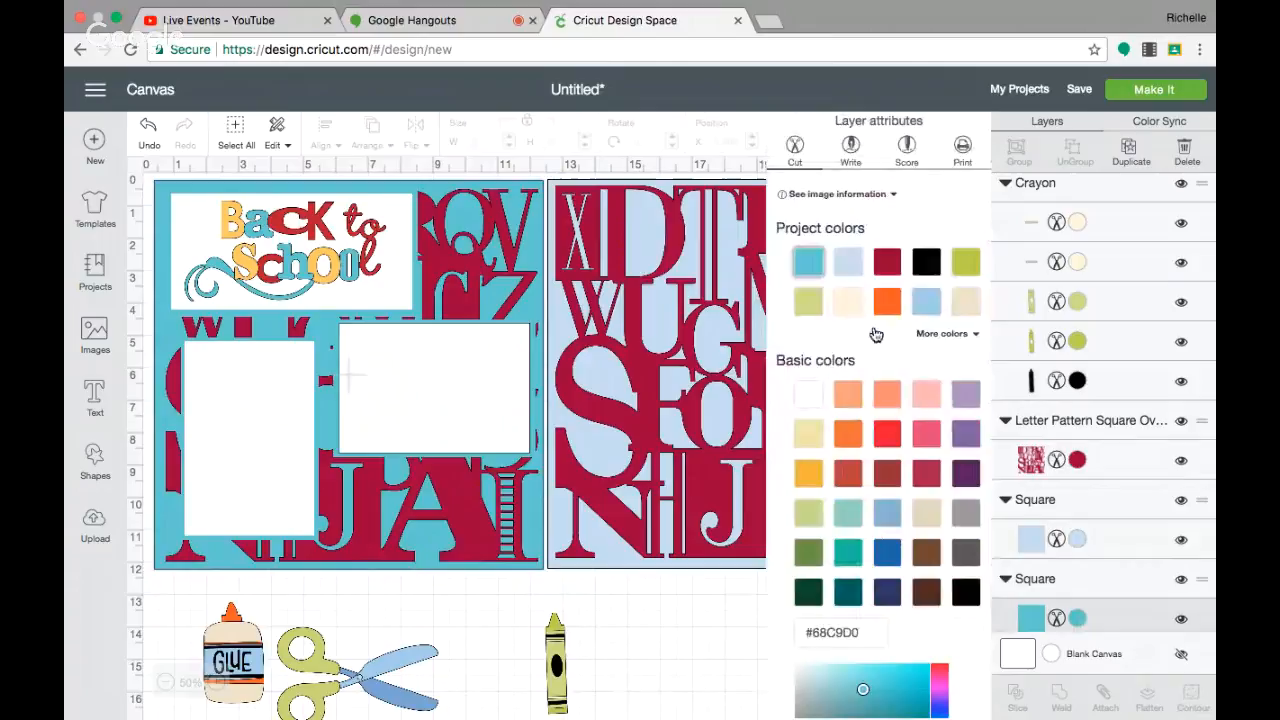
click(847, 261)
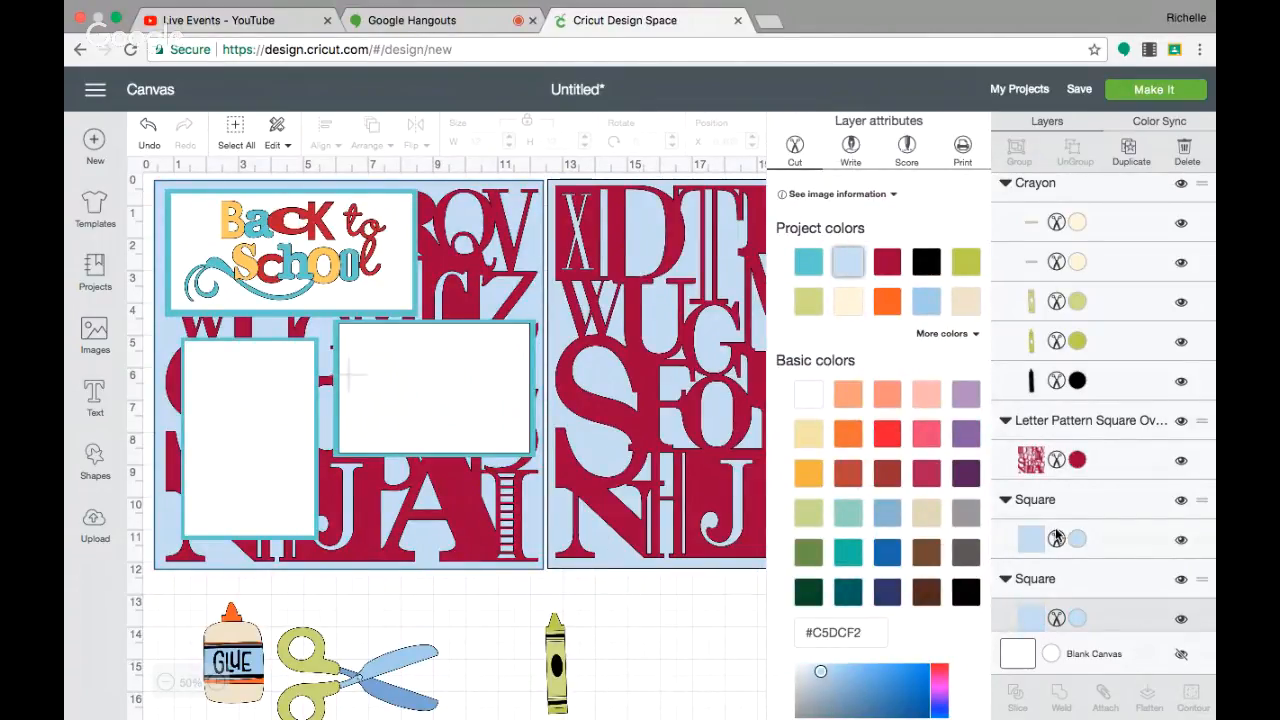
click(806, 266)
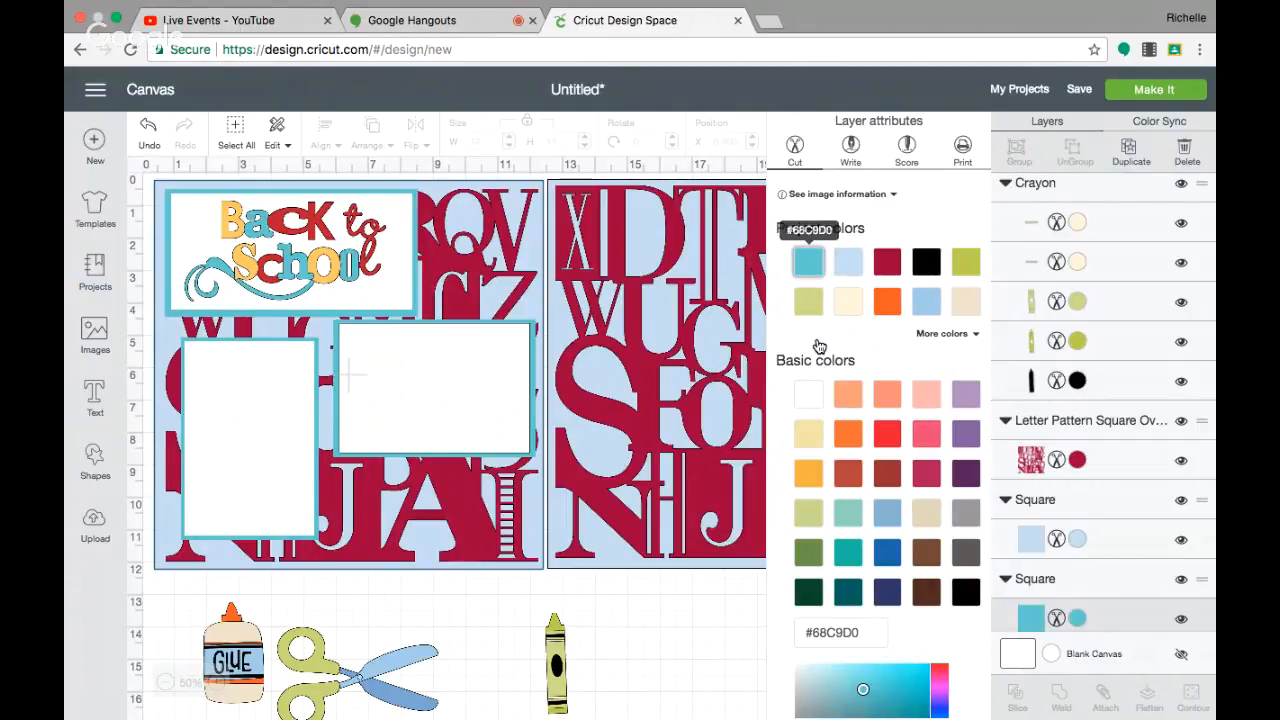
scroll(830, 400, down, 3)
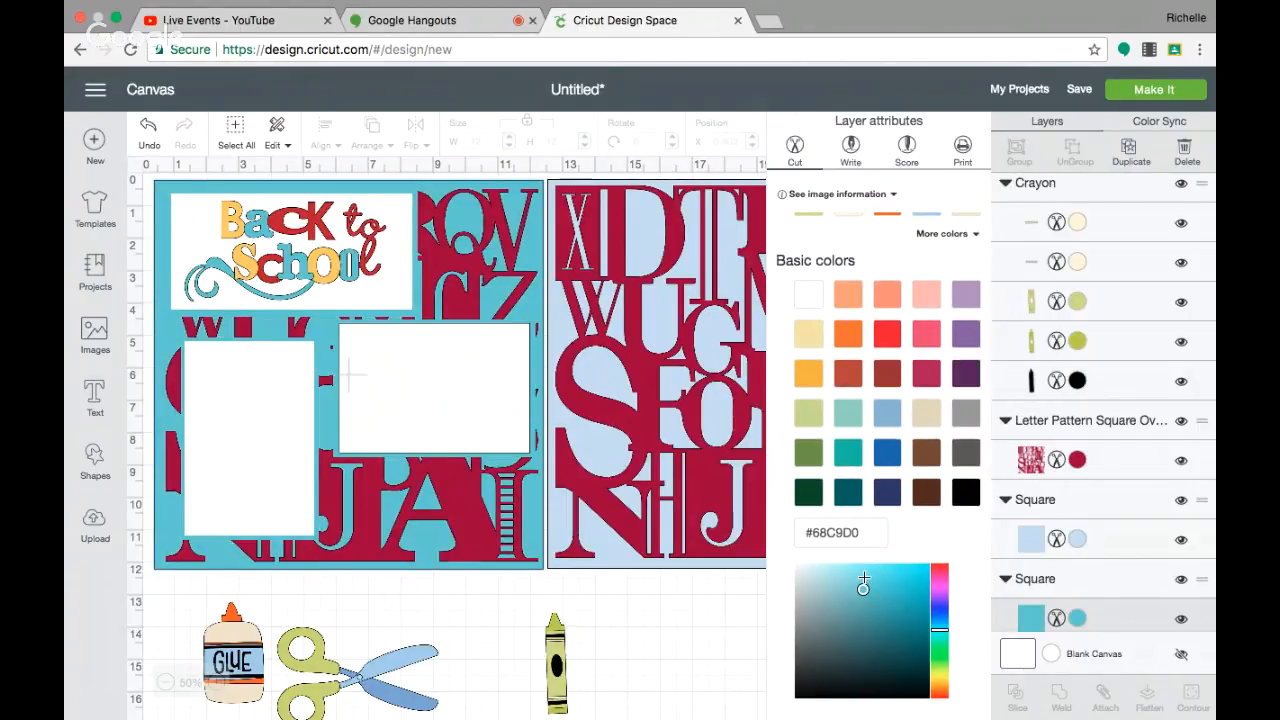
click(864, 578)
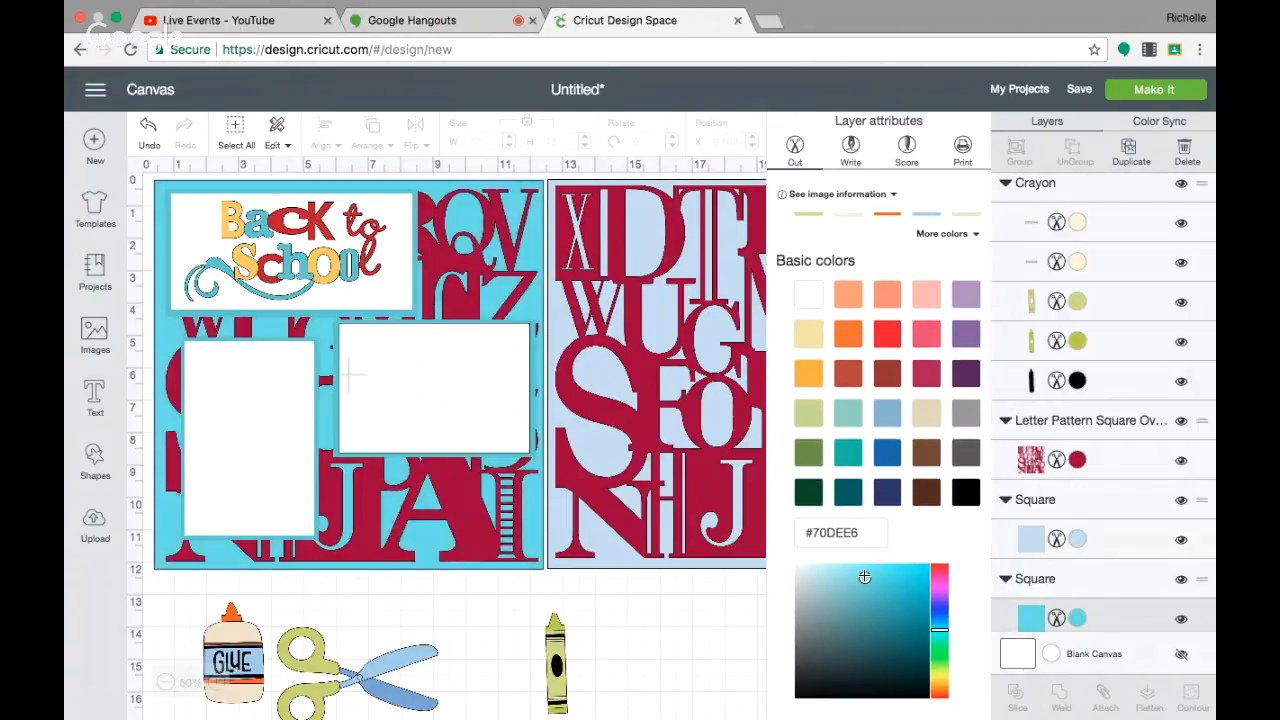
click(862, 592)
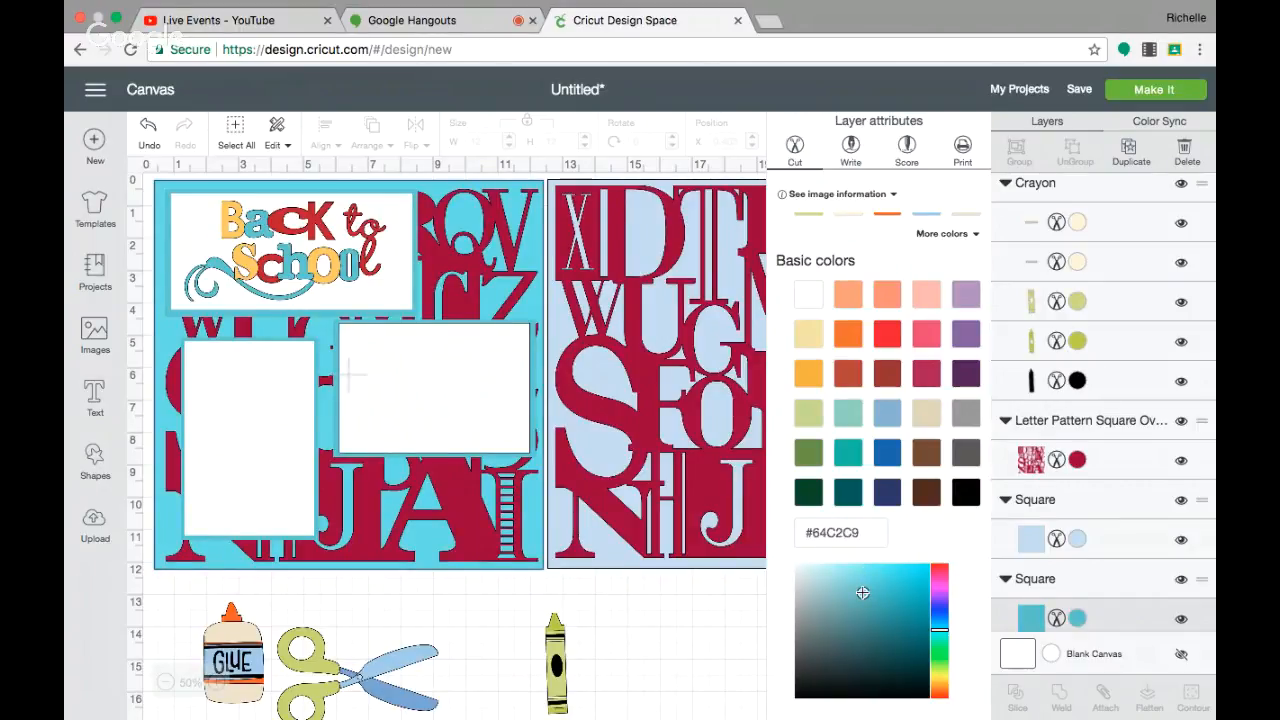
click(858, 580)
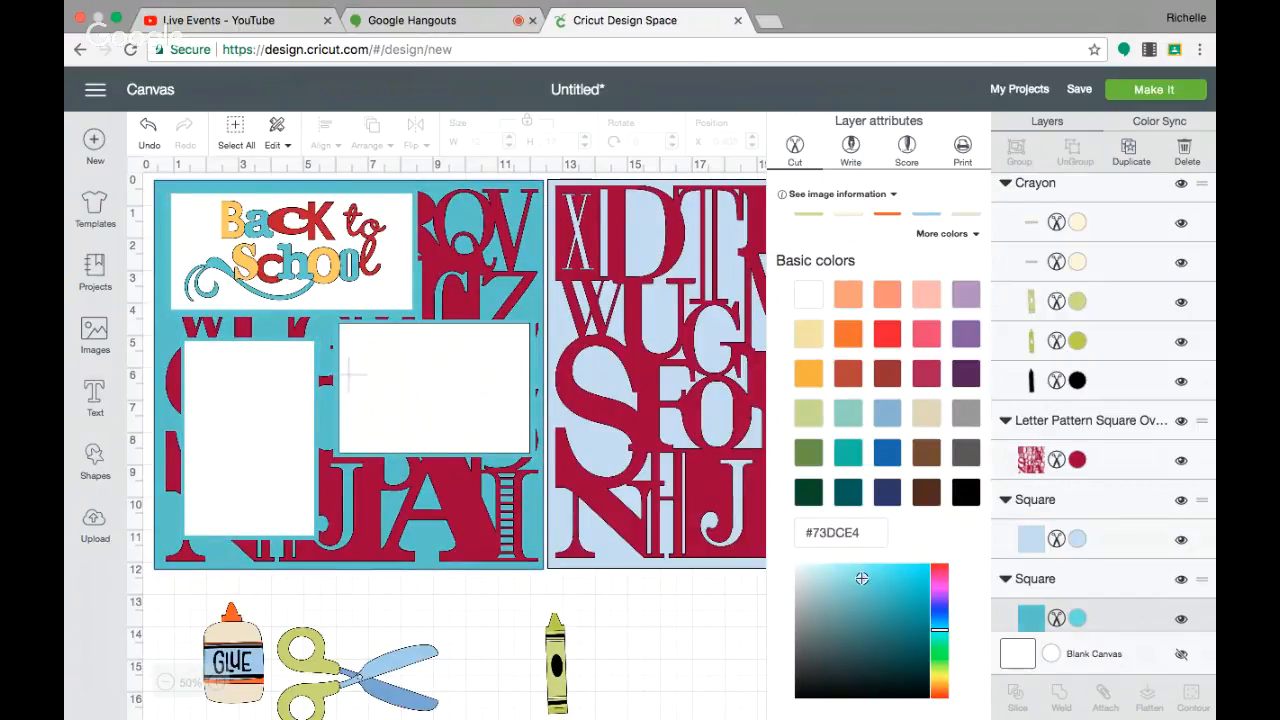
click(845, 576)
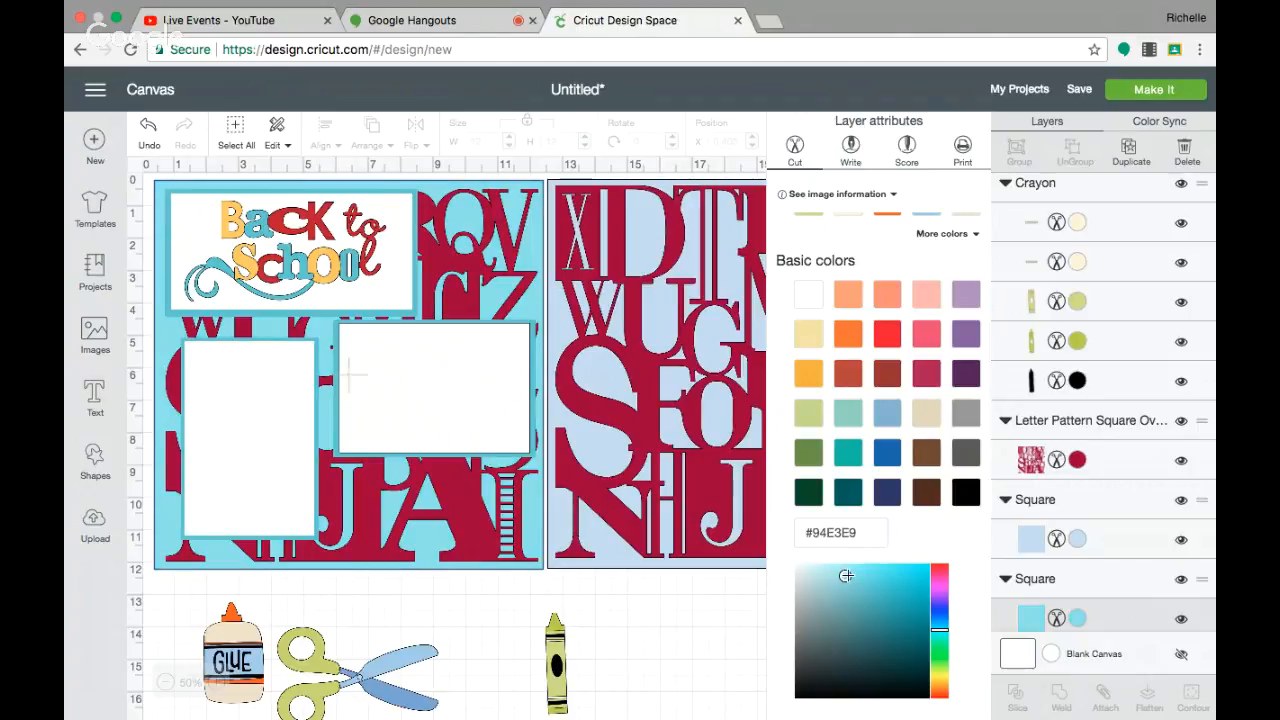
click(707, 670)
Sync the right page's background square to the aqua color of the left page's background square.
click(1144, 128)
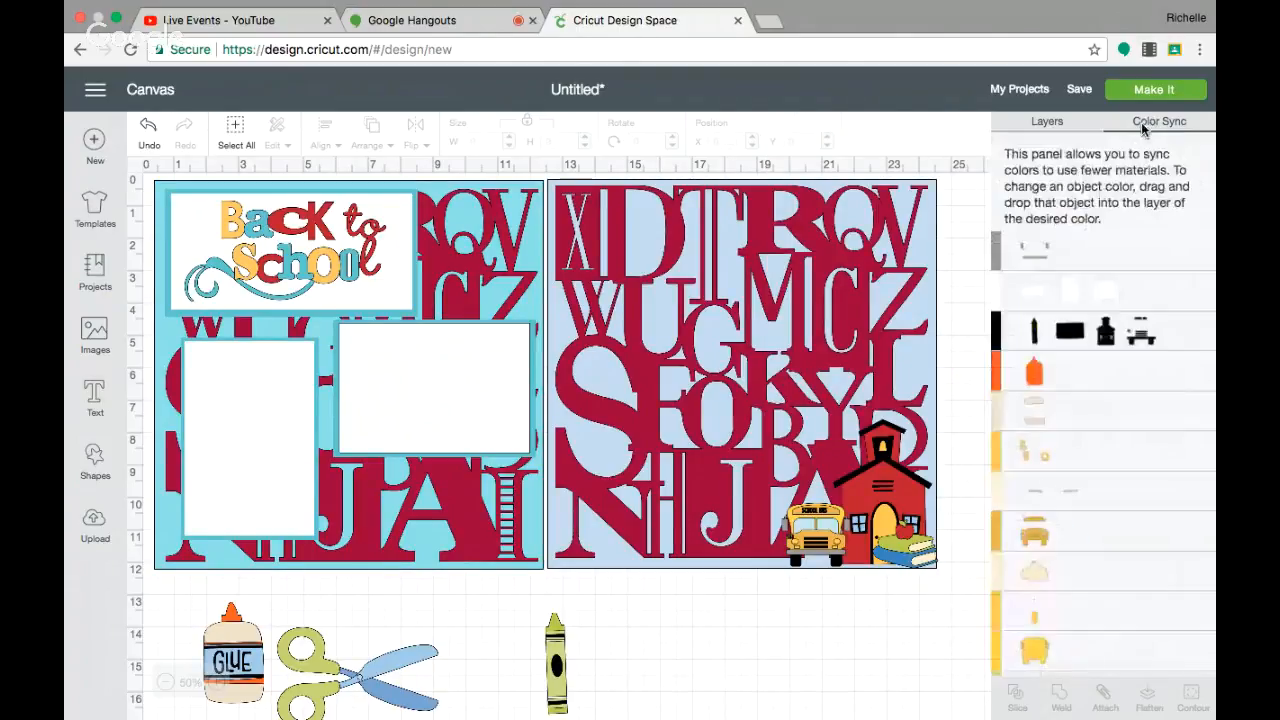
scroll(1050, 488, down, 2)
scroll(1050, 488, down, 5)
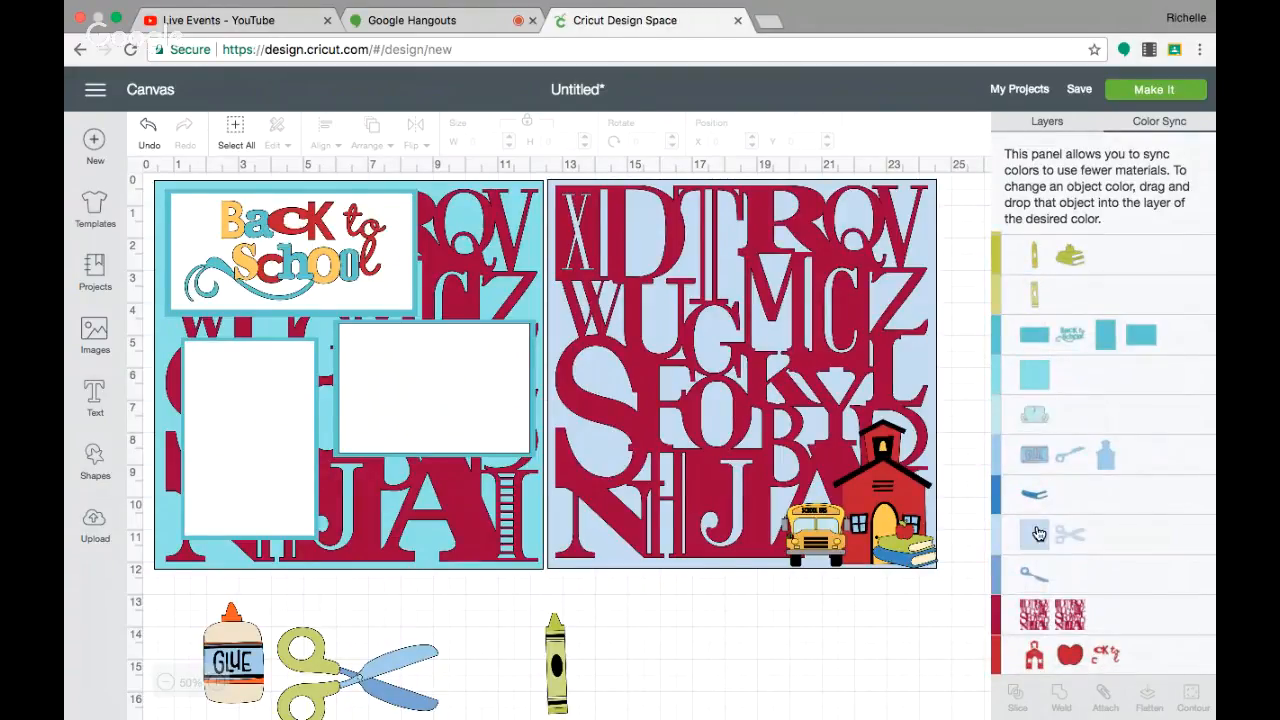
drag(1036, 517, 1085, 374)
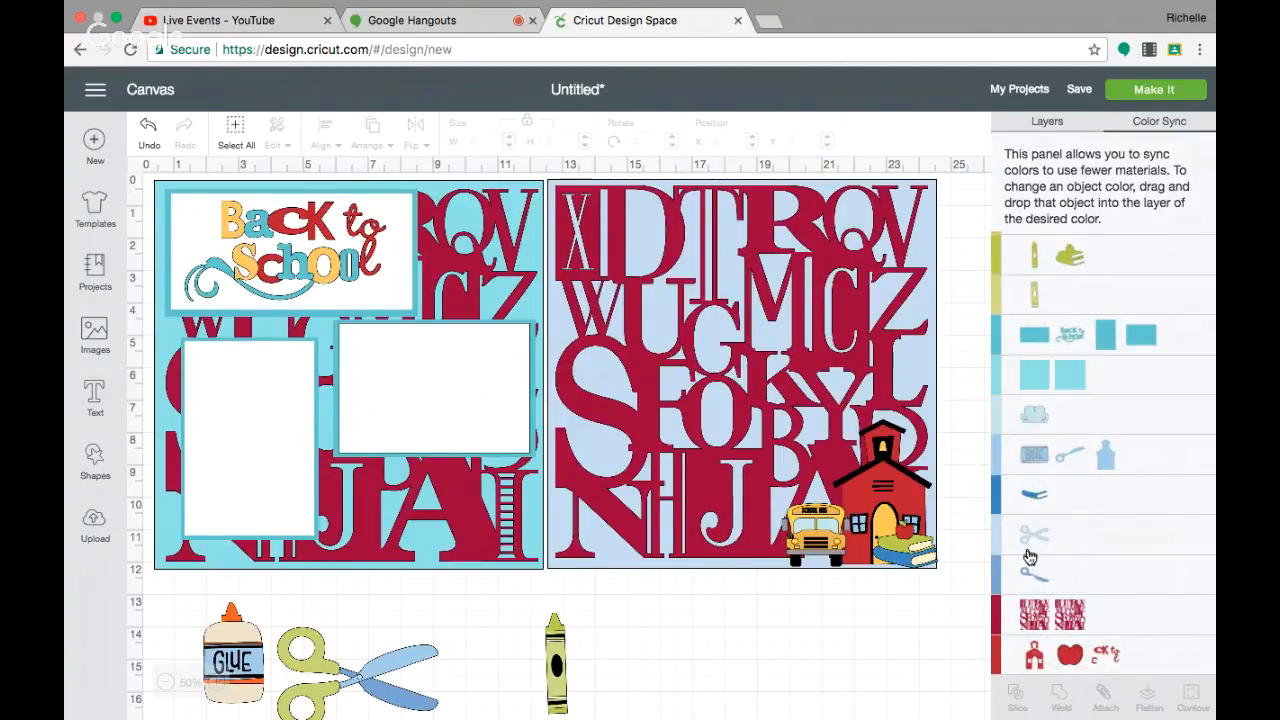
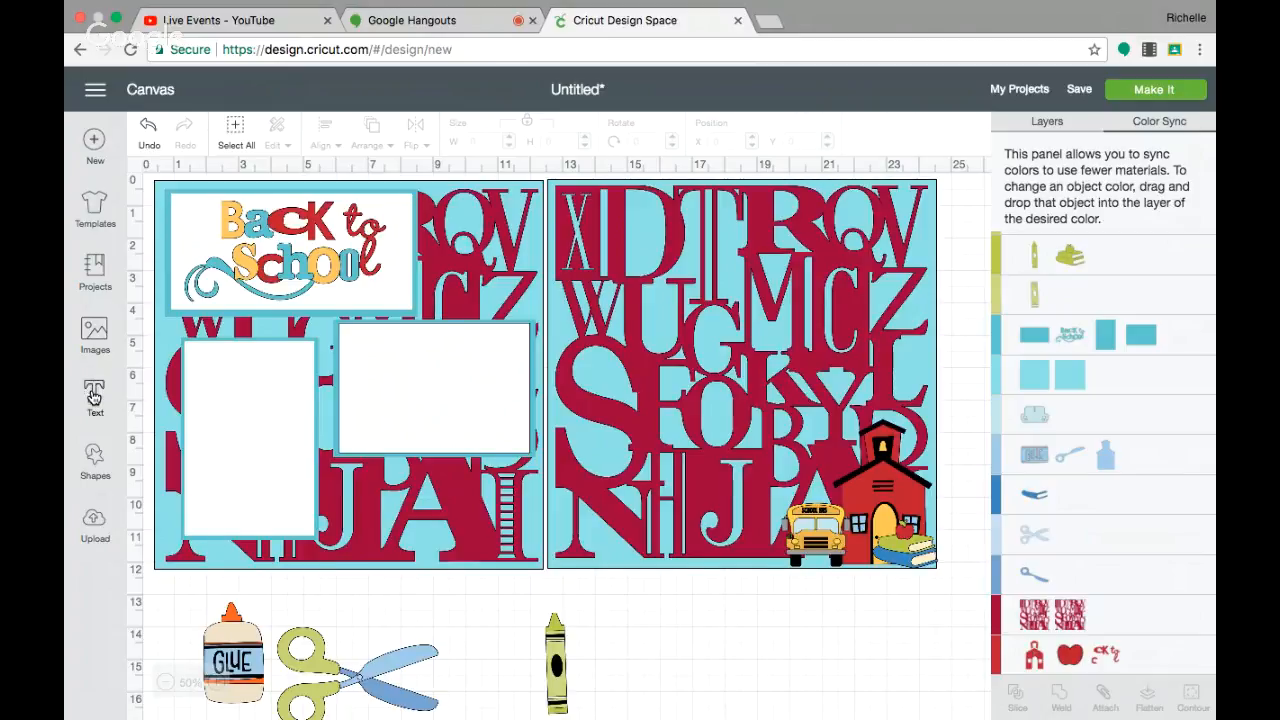
Add a square, unlock its proportions, and shape it into a rectangle about 5.5 by 1.8 inches below the left page's horizontal photo mat.
click(93, 470)
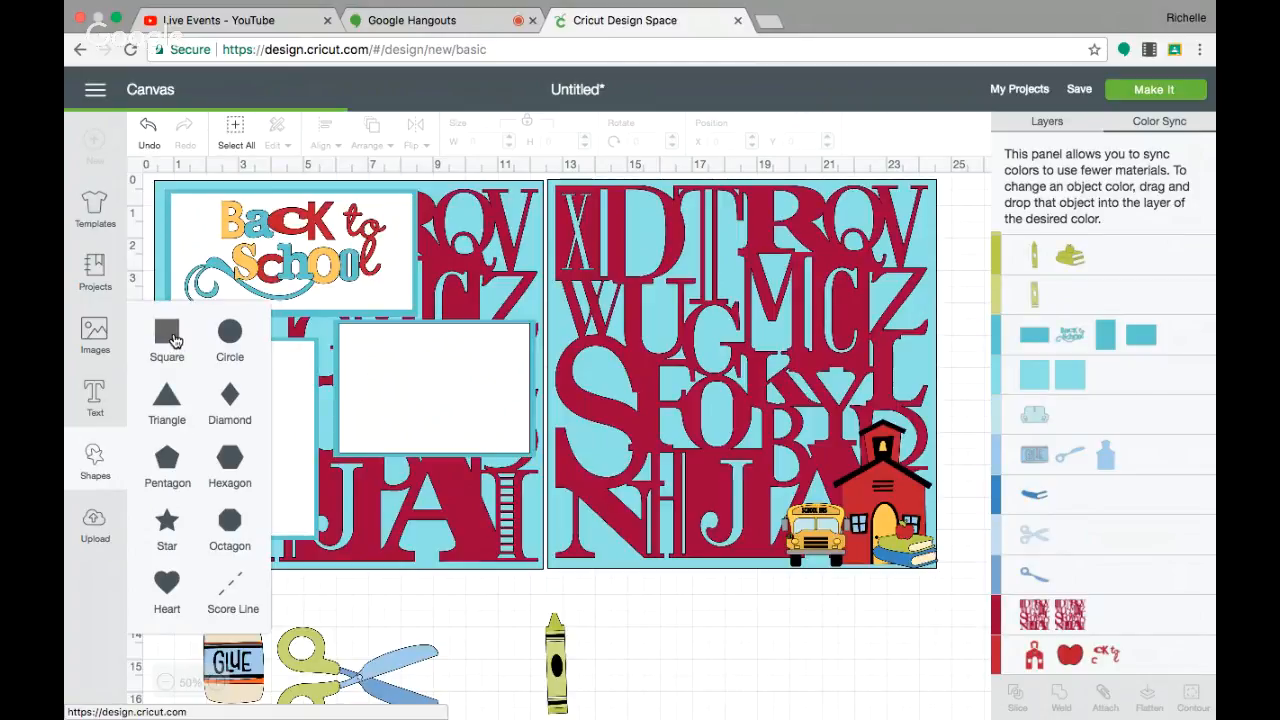
click(167, 336)
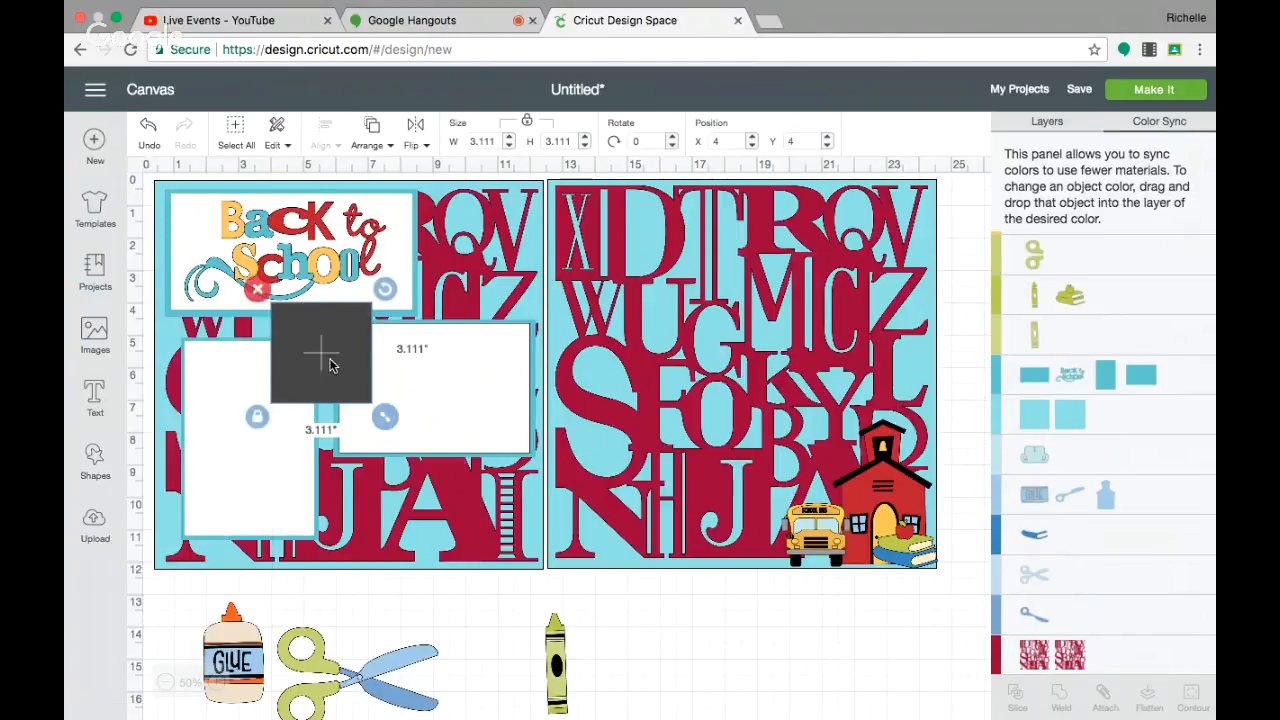
drag(323, 361, 397, 503)
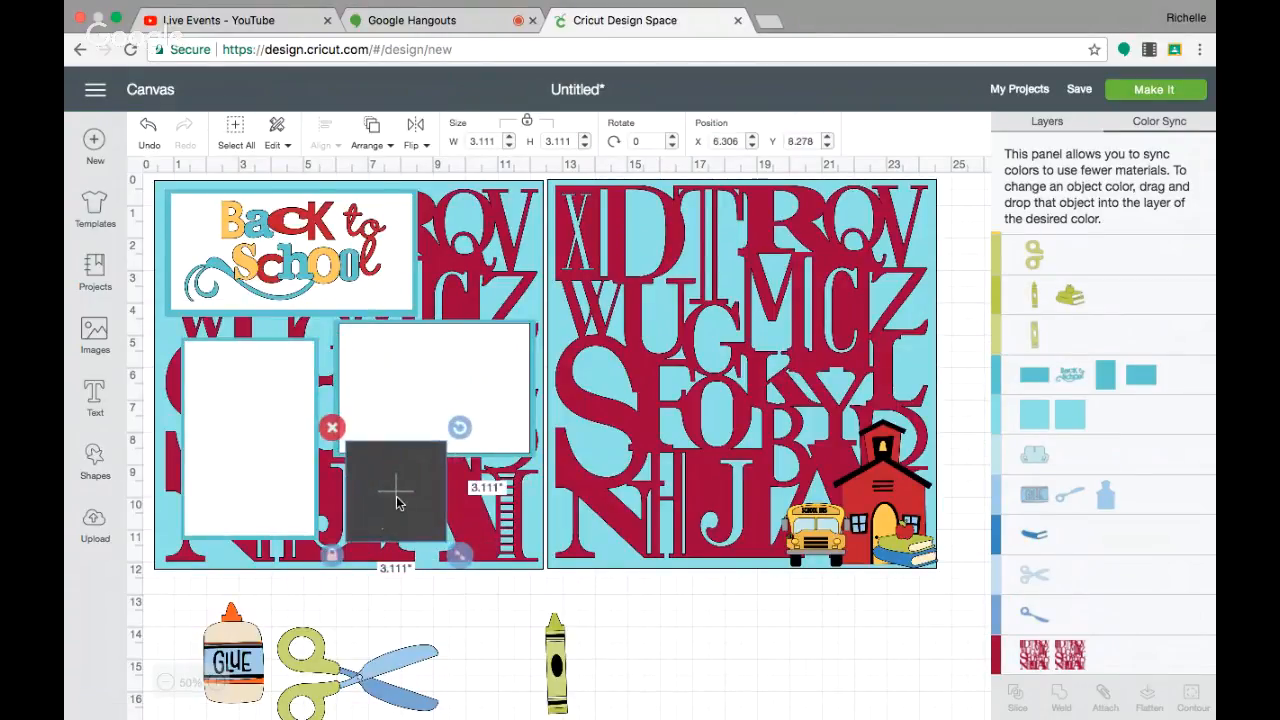
click(333, 557)
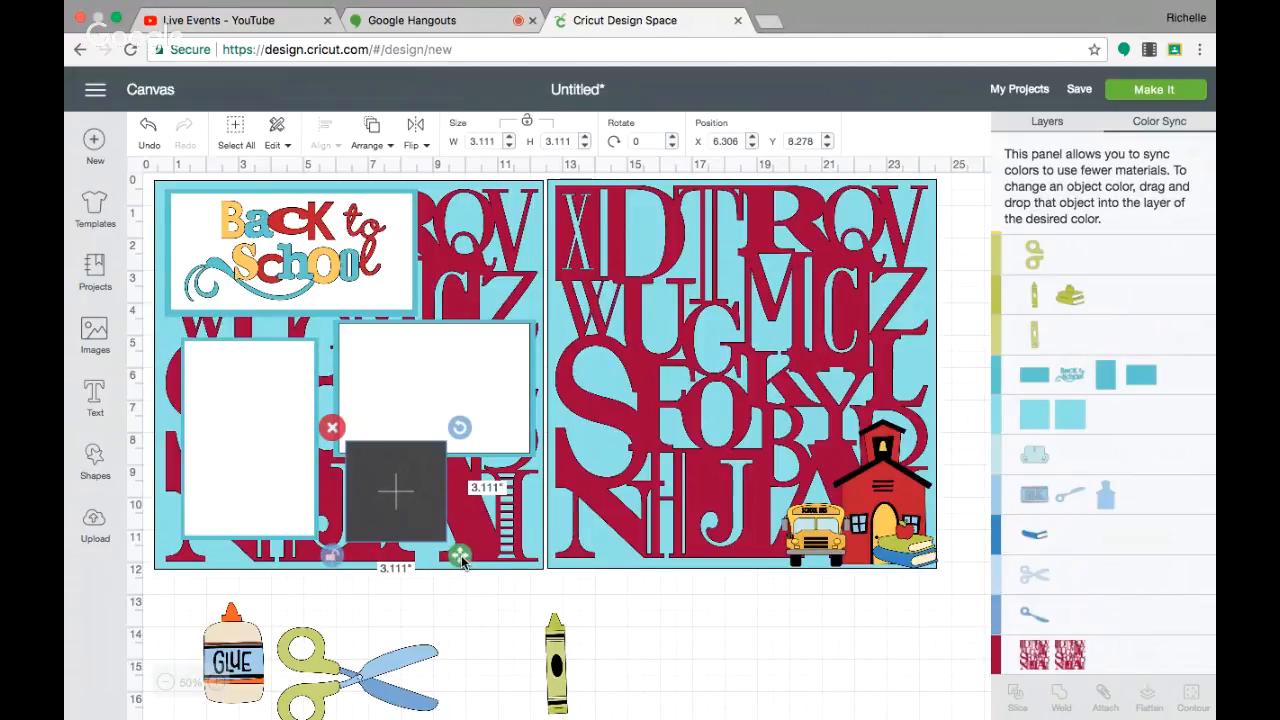
drag(461, 562, 540, 517)
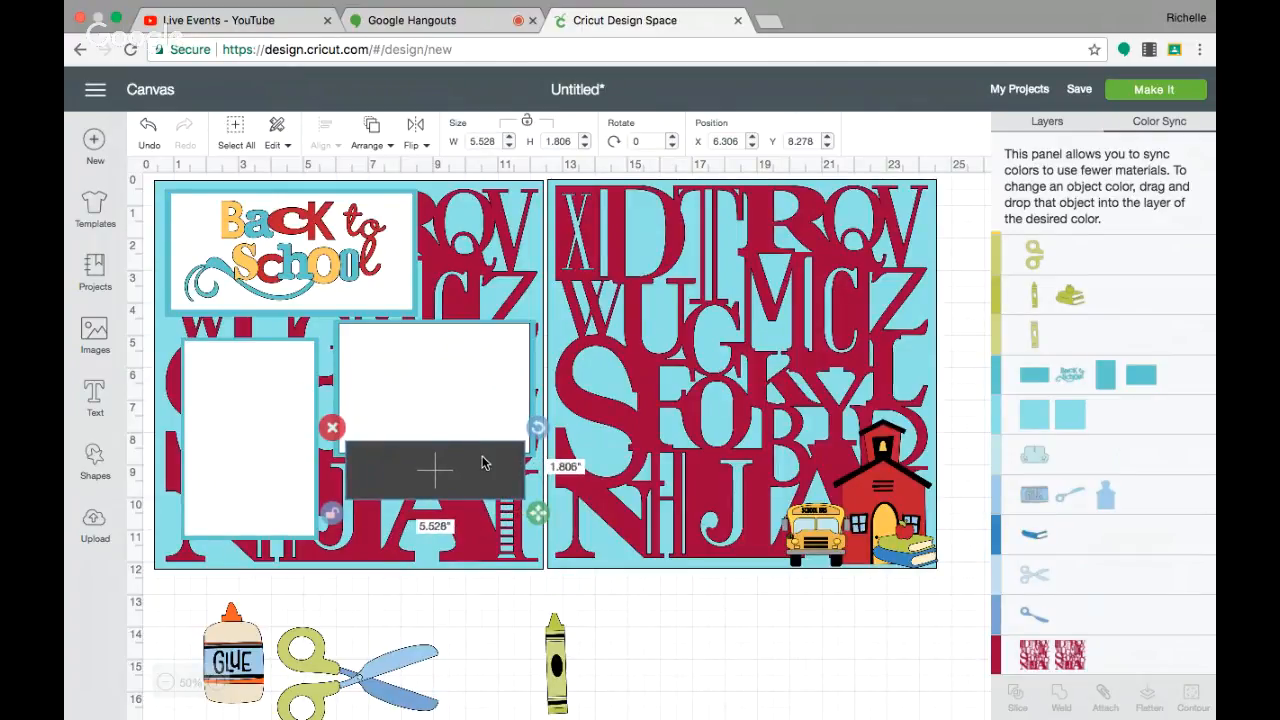
drag(486, 463, 480, 491)
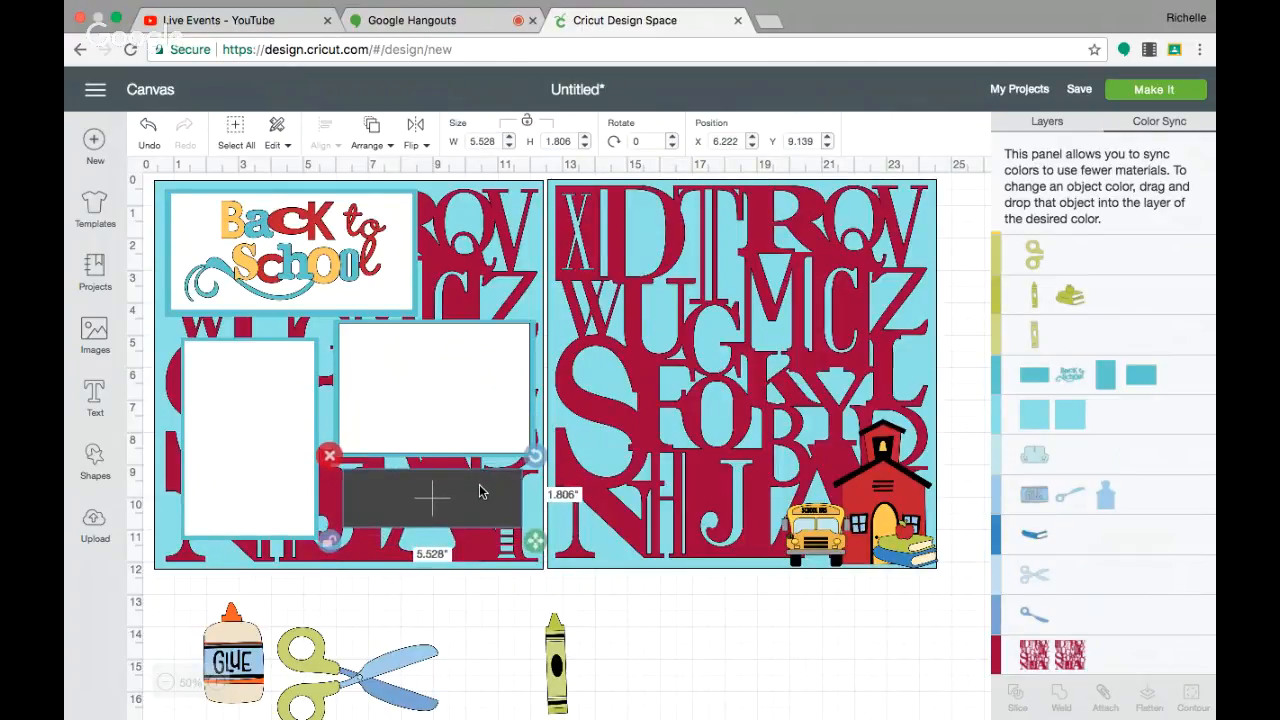
Sync the new dark gray rectangle's color to the teal used by the photo mats.
click(1047, 124)
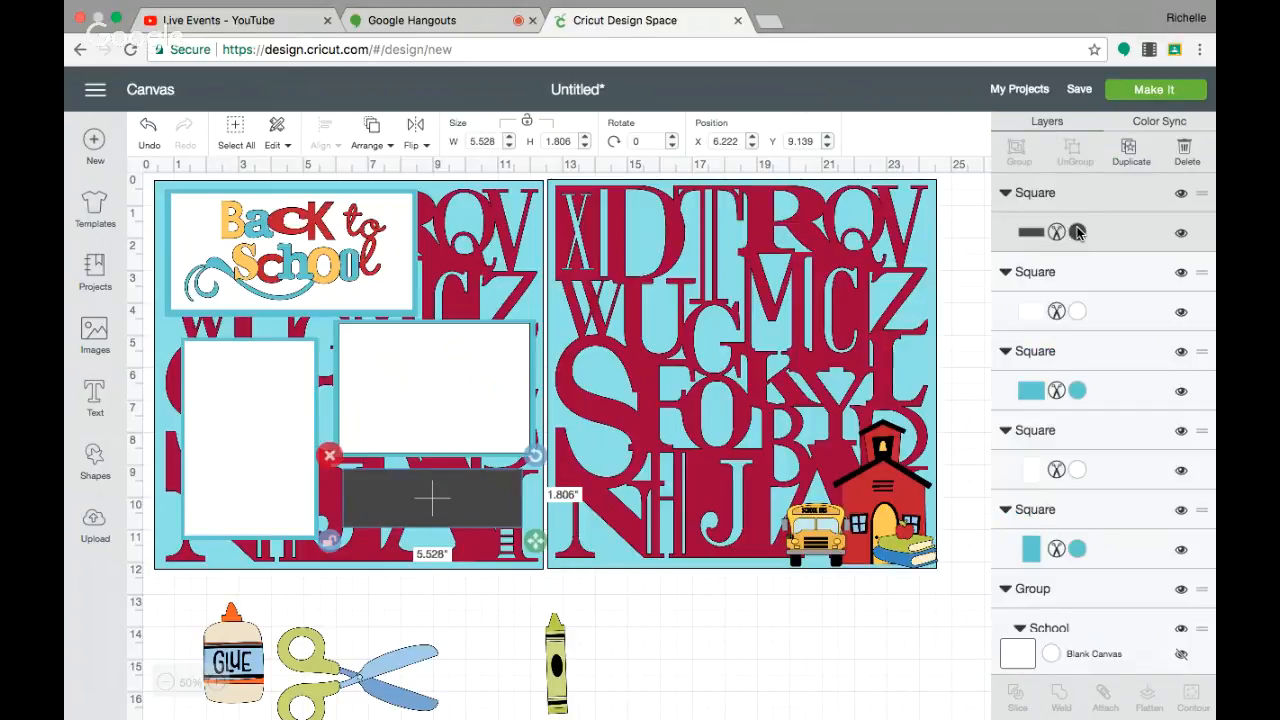
click(1077, 232)
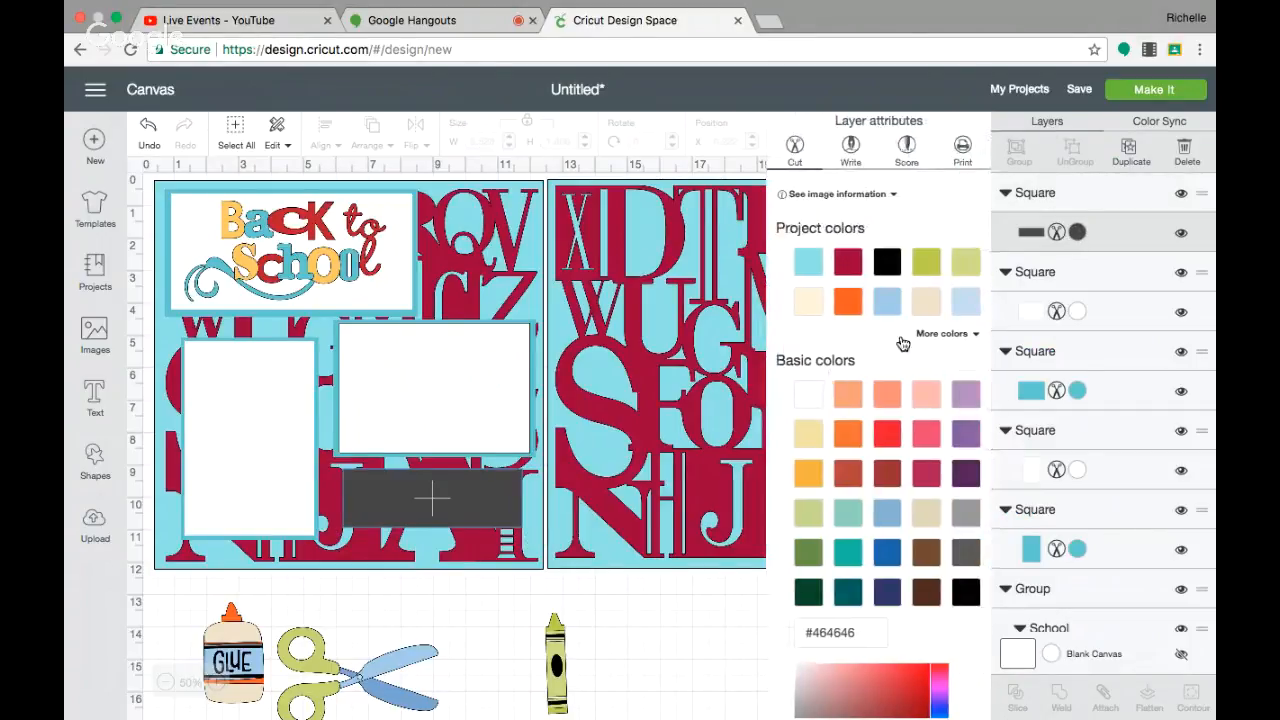
click(1138, 124)
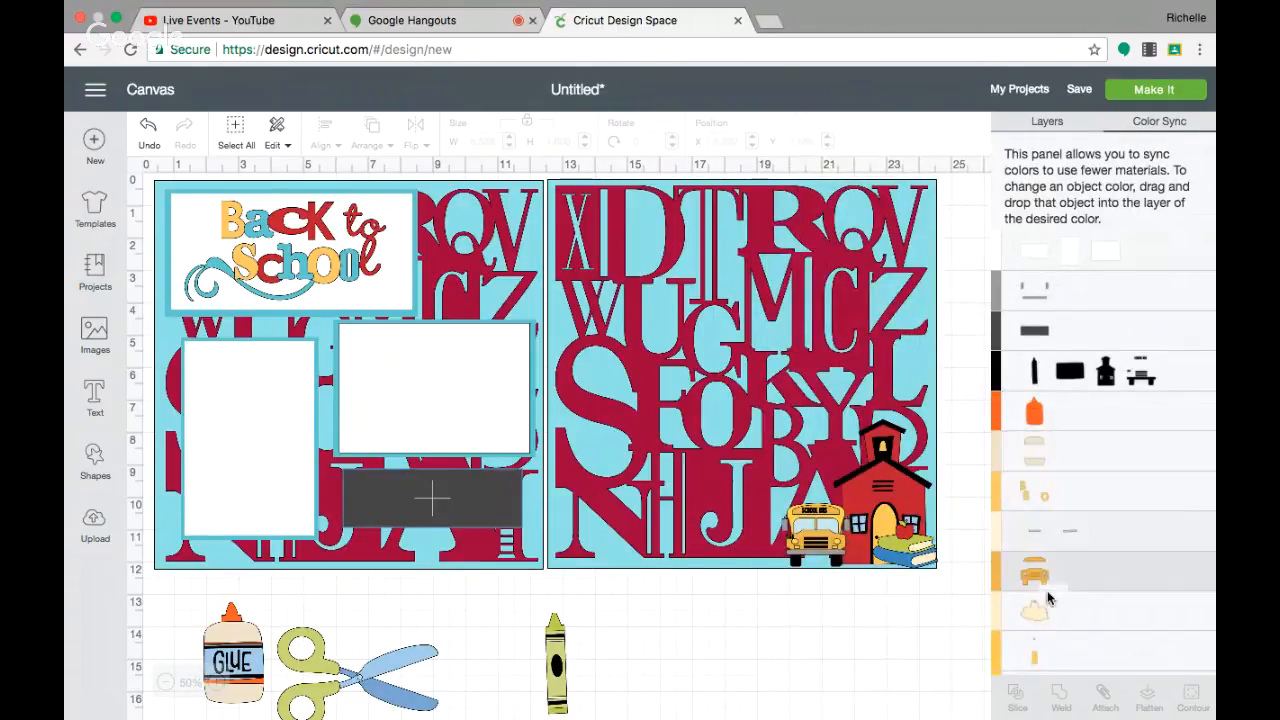
scroll(1048, 655, down, 3)
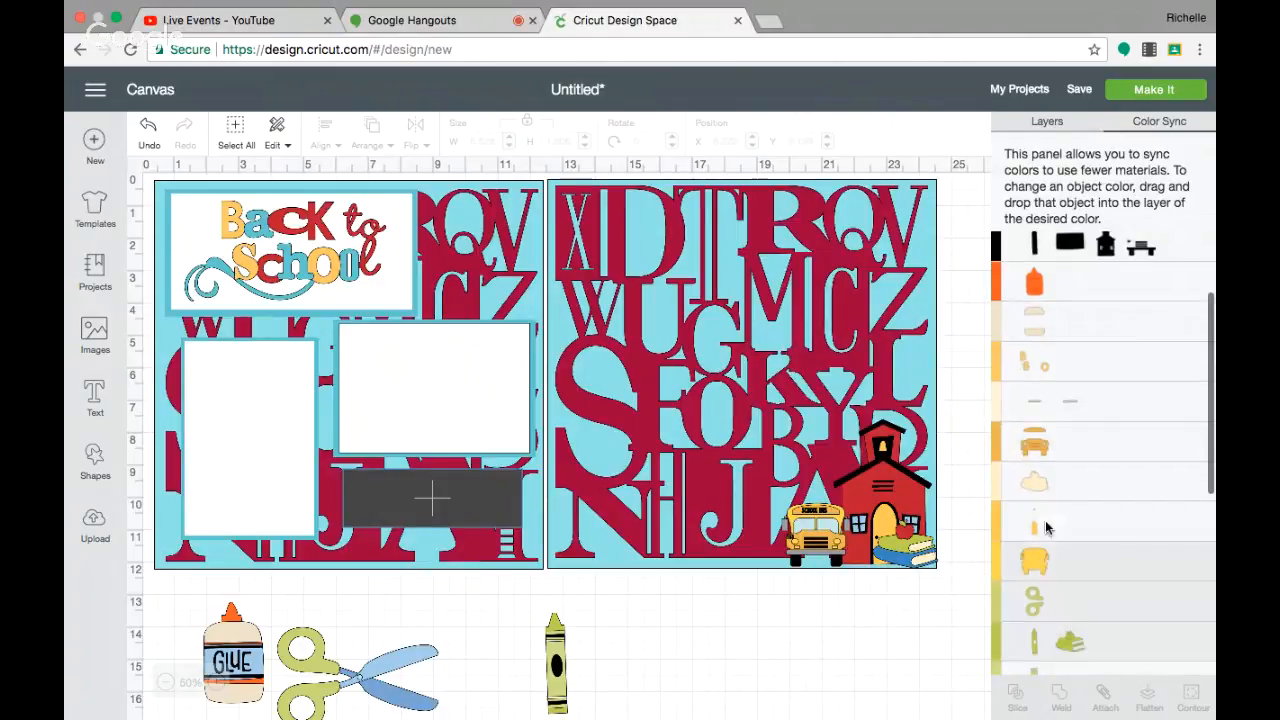
scroll(985, 205, right, 2)
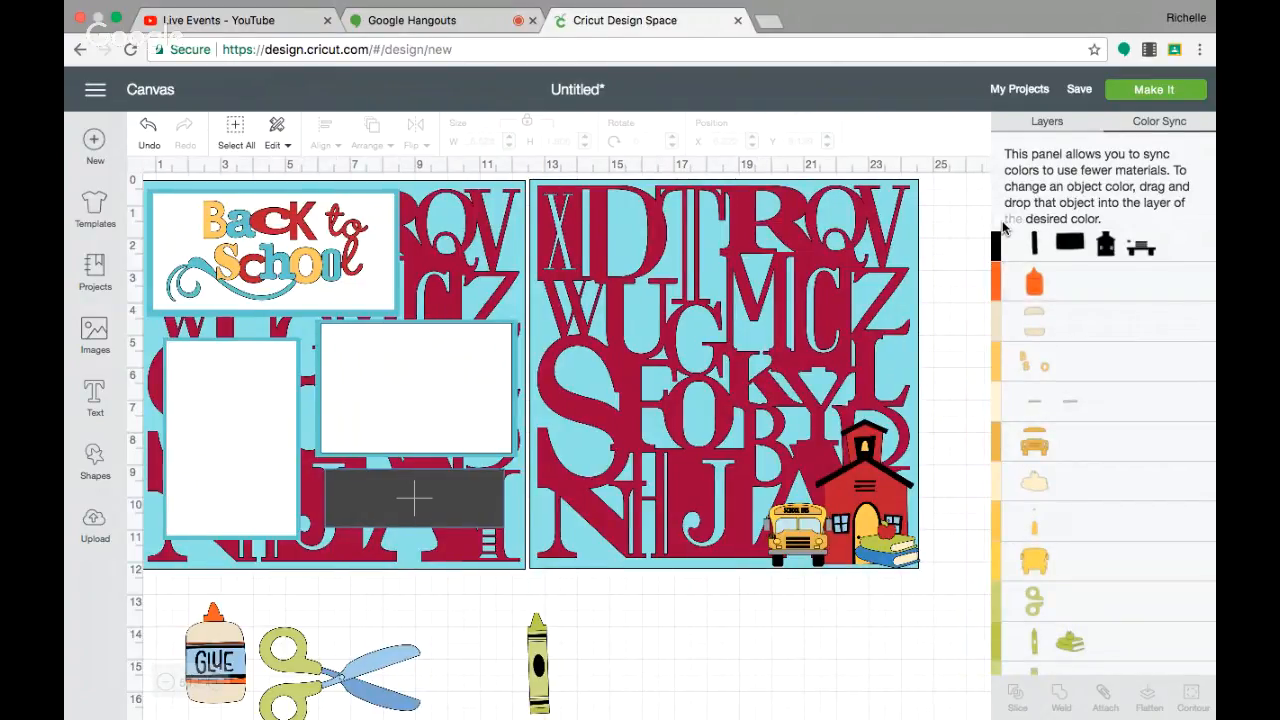
scroll(1049, 260, up, 3)
drag(1049, 260, 1188, 393)
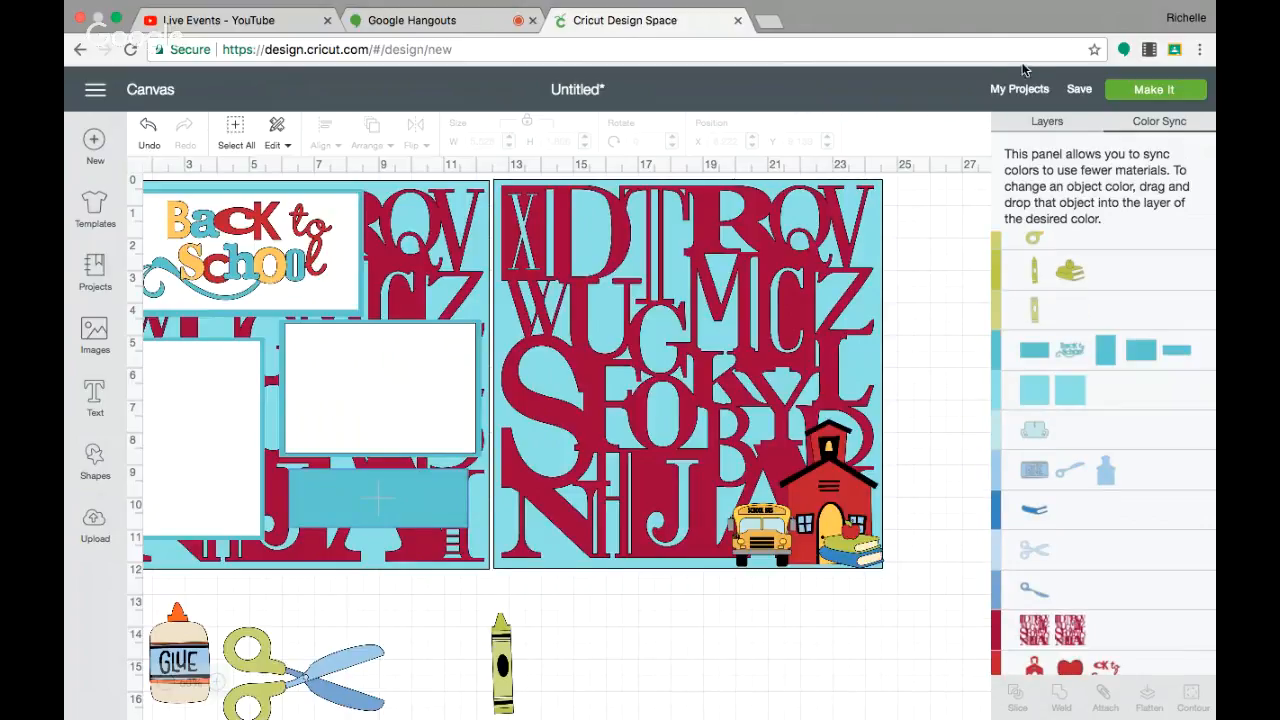
click(1043, 124)
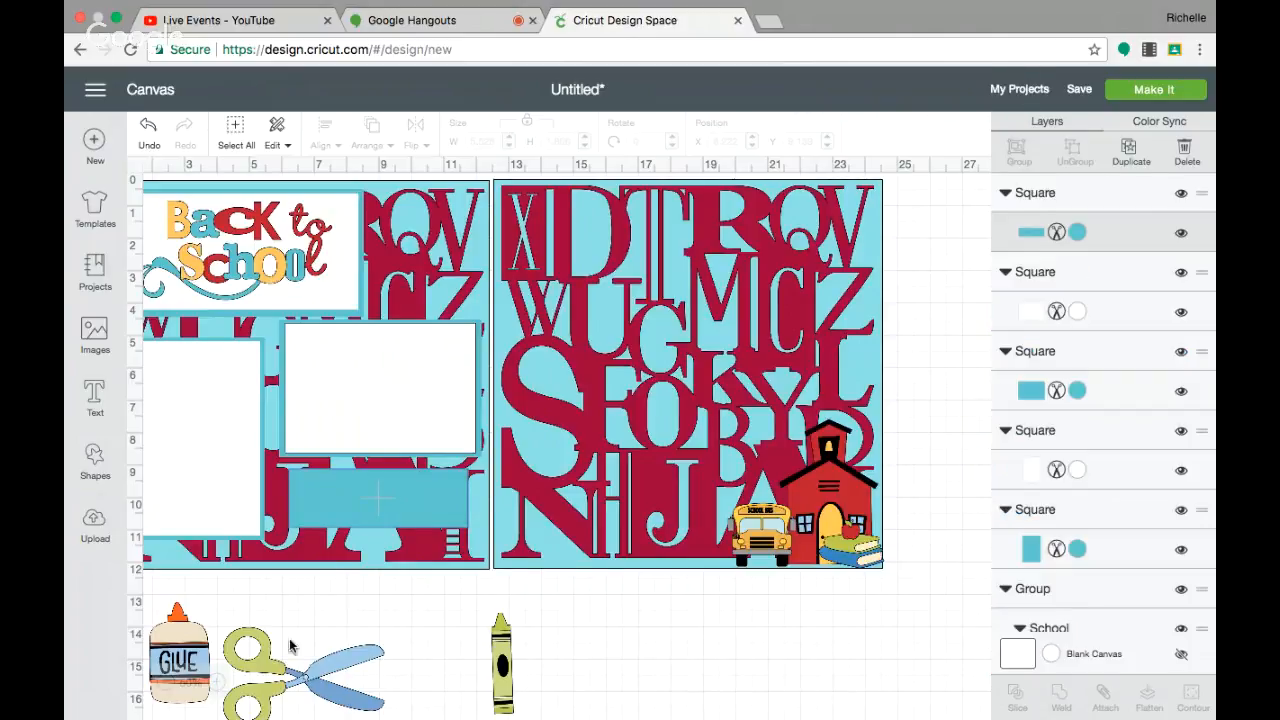
Enlarge the teal rectangle to about 6.03 by 1.89 inches and center it beneath the horizontal photo mat at about X 5.67, Y 9.06.
click(420, 492)
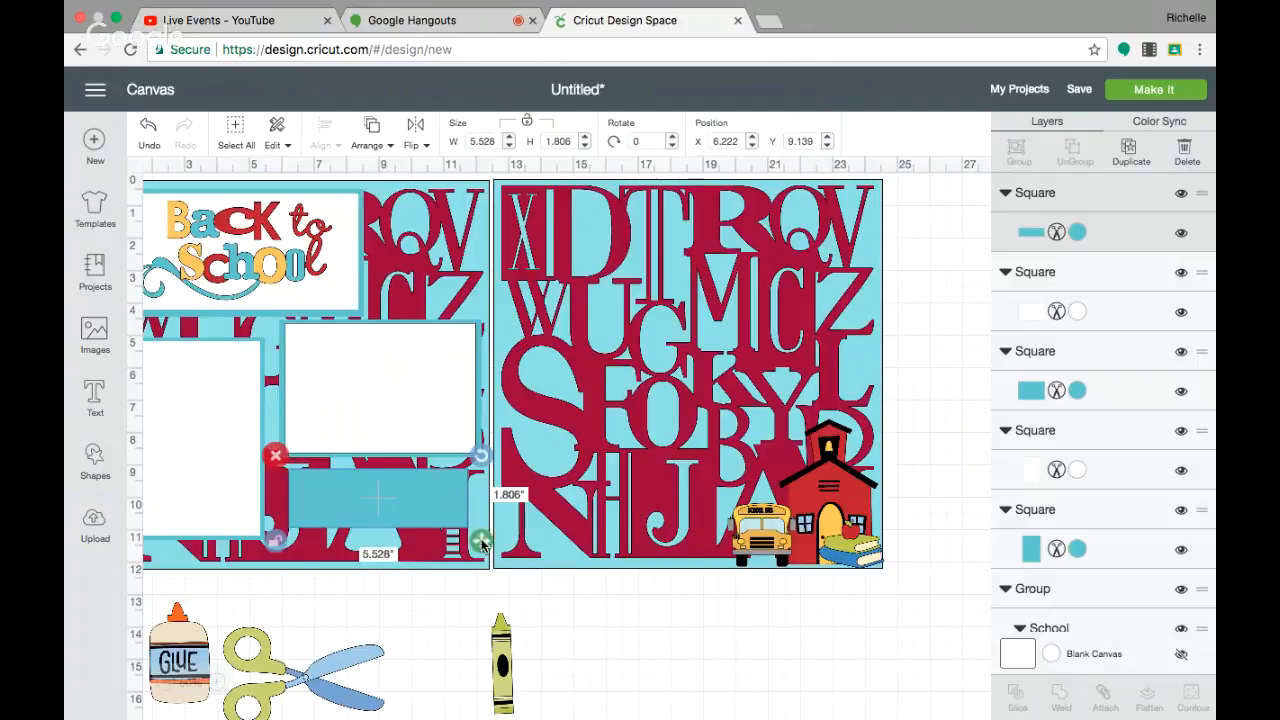
drag(483, 542, 499, 544)
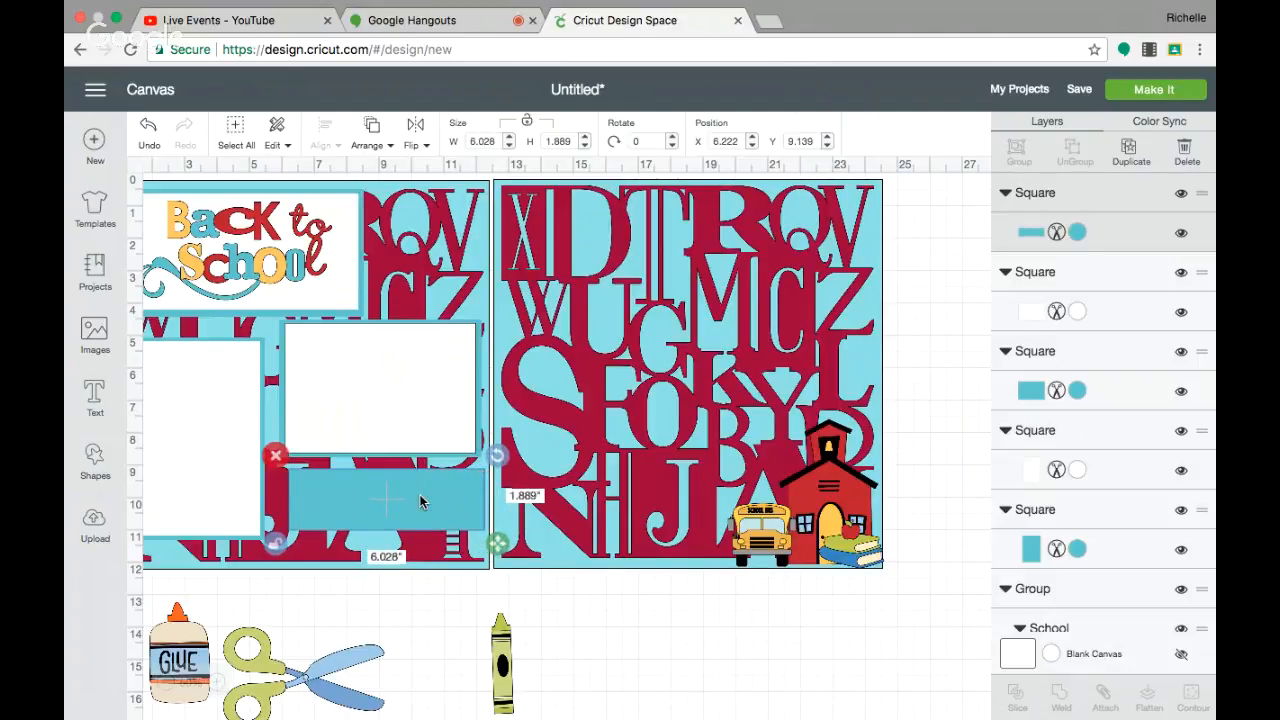
drag(422, 503, 401, 499)
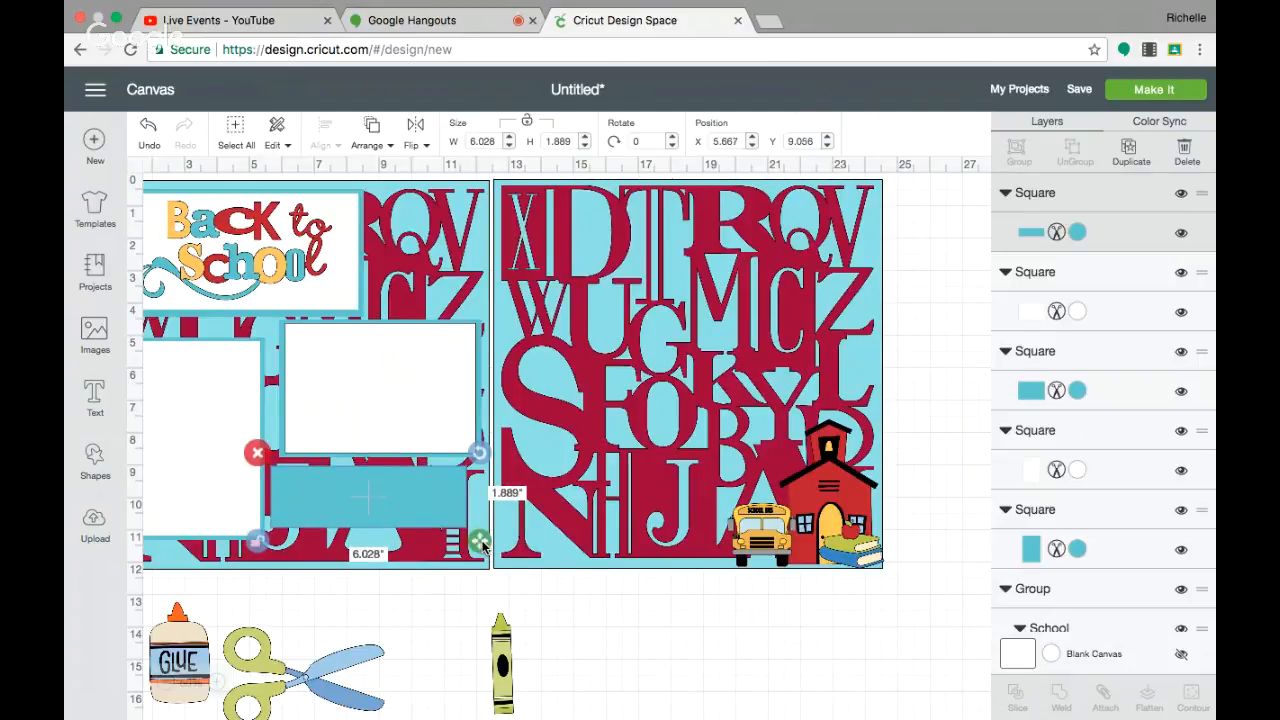
click(457, 644)
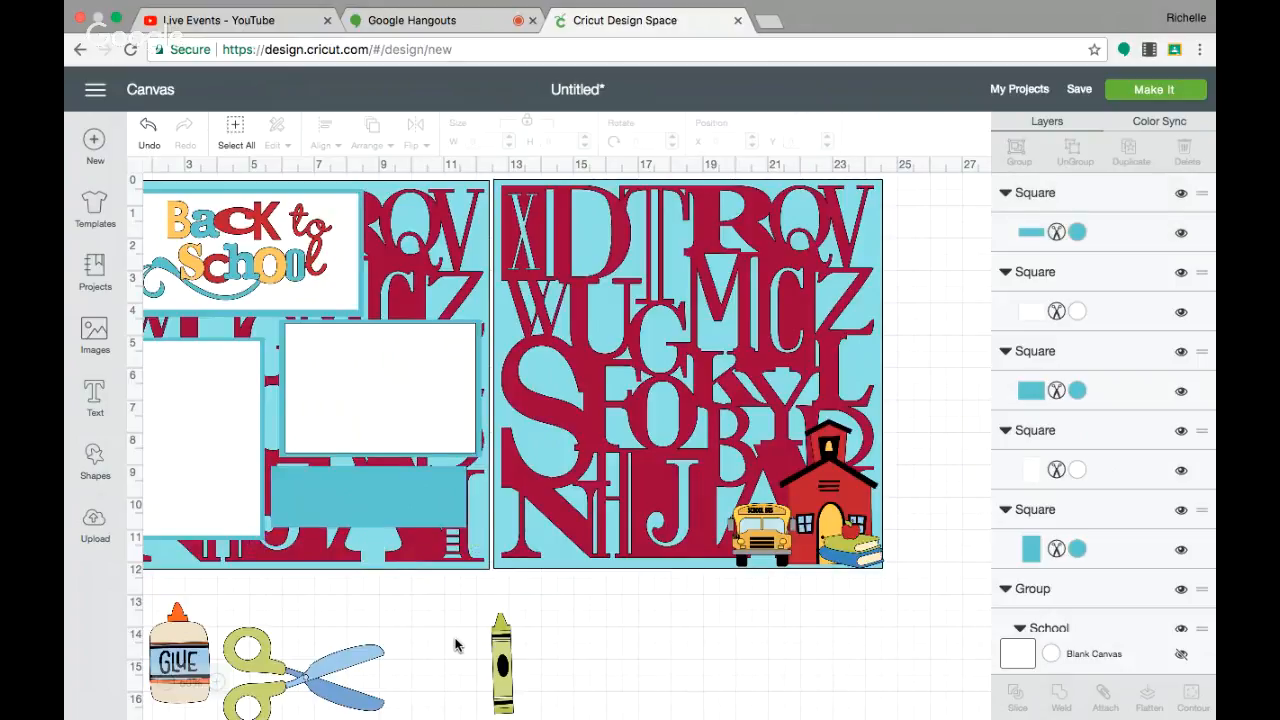
click(407, 500)
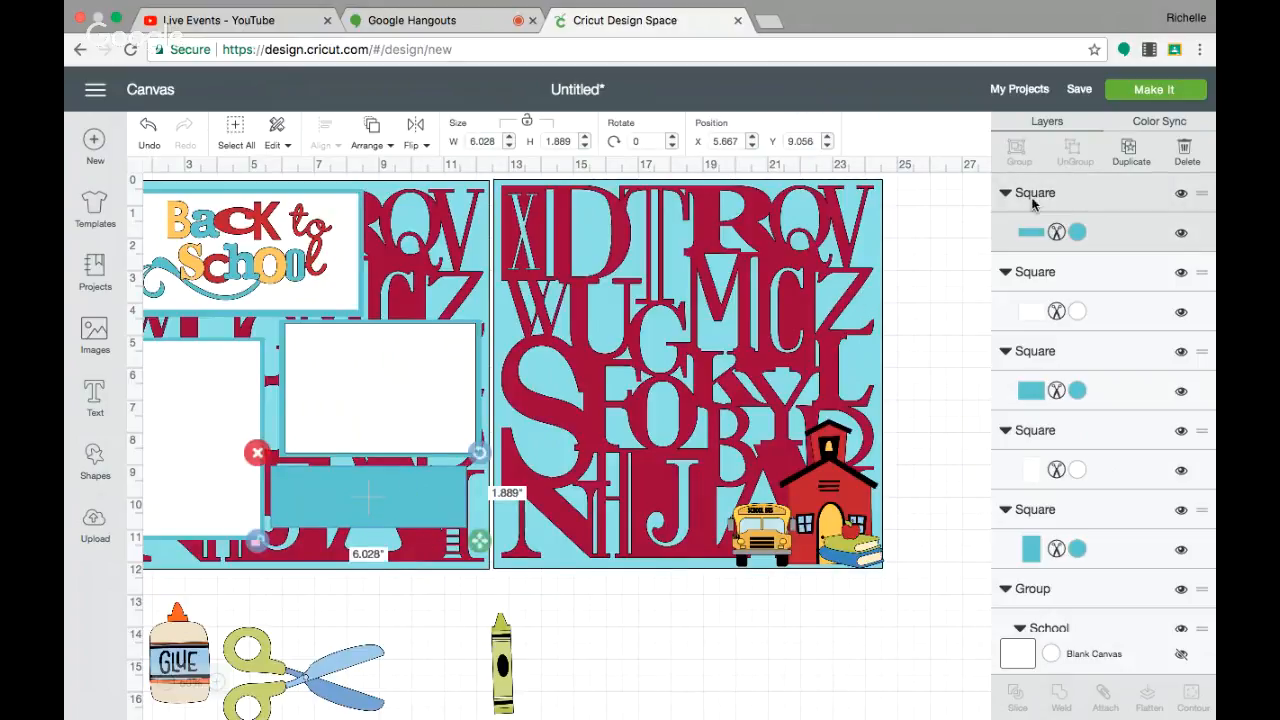
Duplicate the teal journaling rectangle and color the copy white (#FFFFFF).
click(1128, 155)
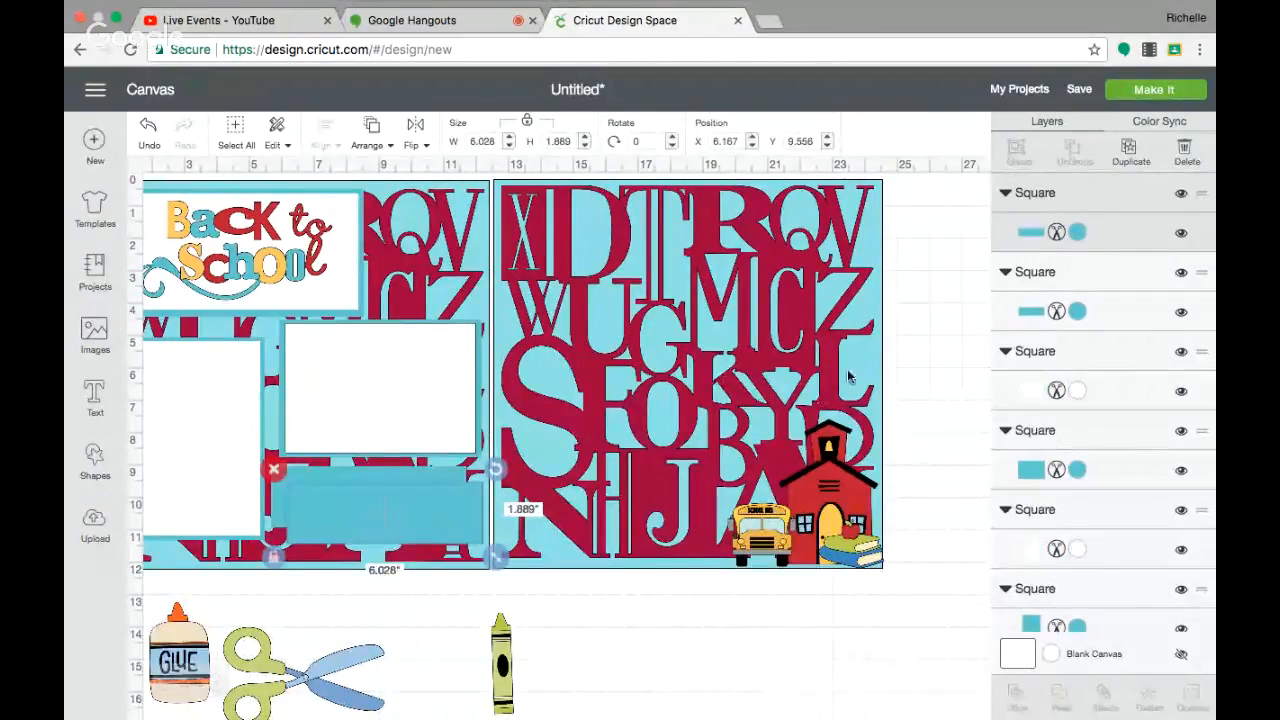
click(1077, 232)
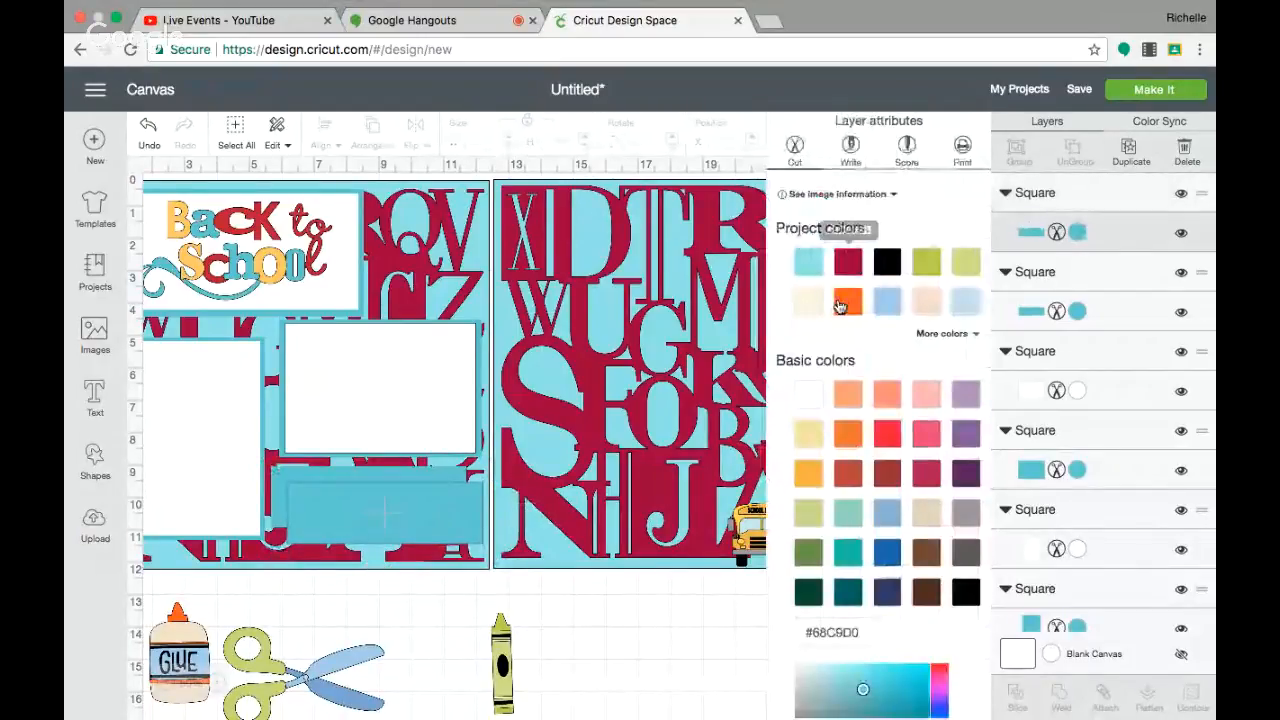
click(816, 401)
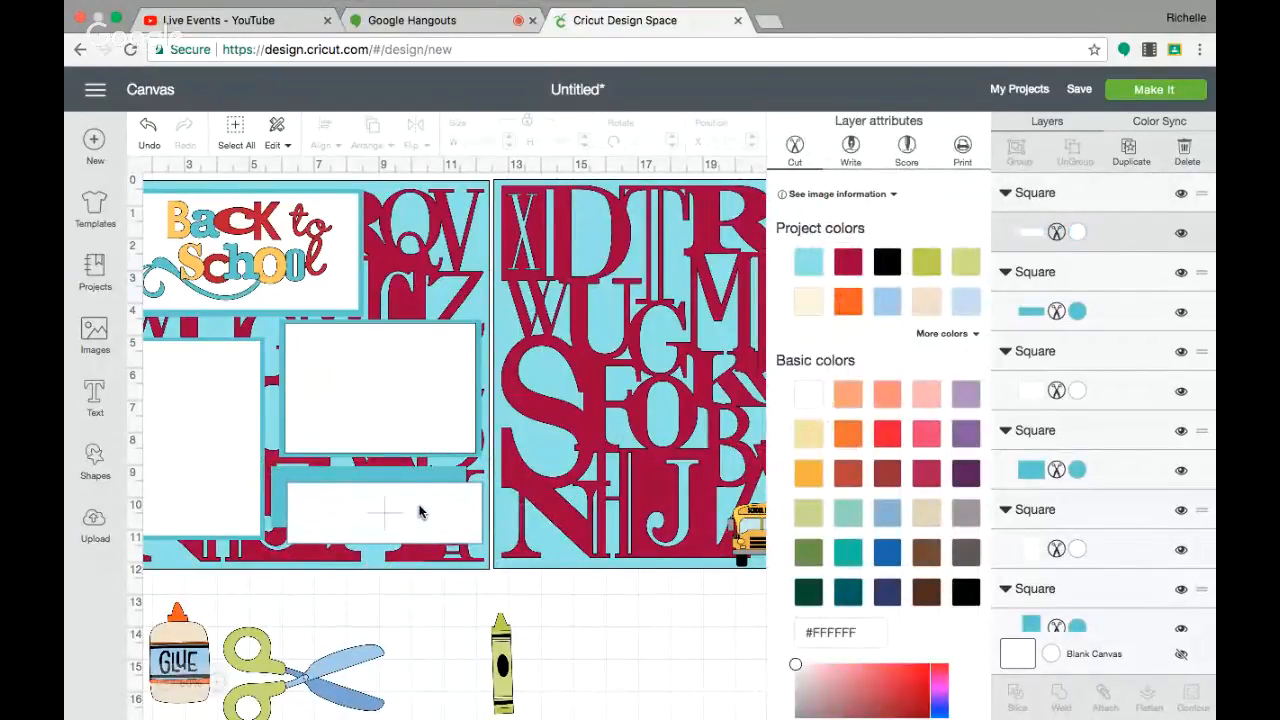
Shrink the white rectangle to about 5.75 by 1.67 inches and center it on the teal one at about X 5.78, Y 9.17.
drag(417, 509, 404, 494)
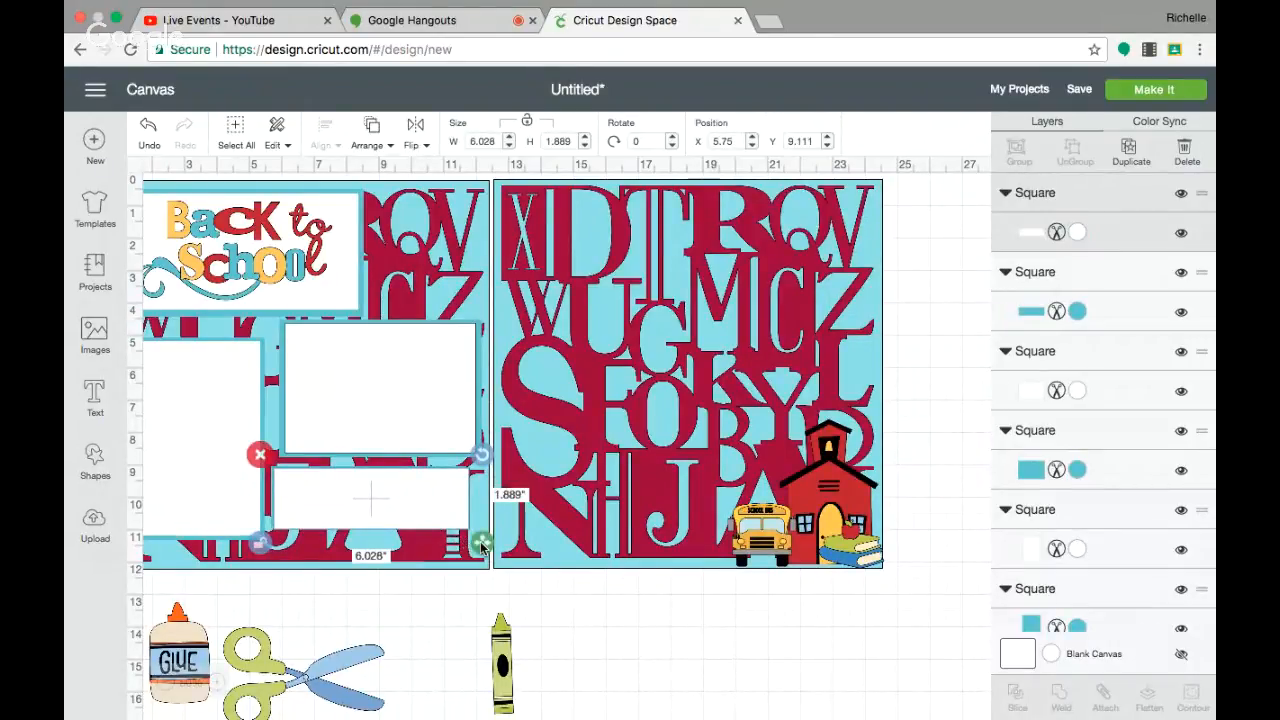
drag(481, 545, 474, 538)
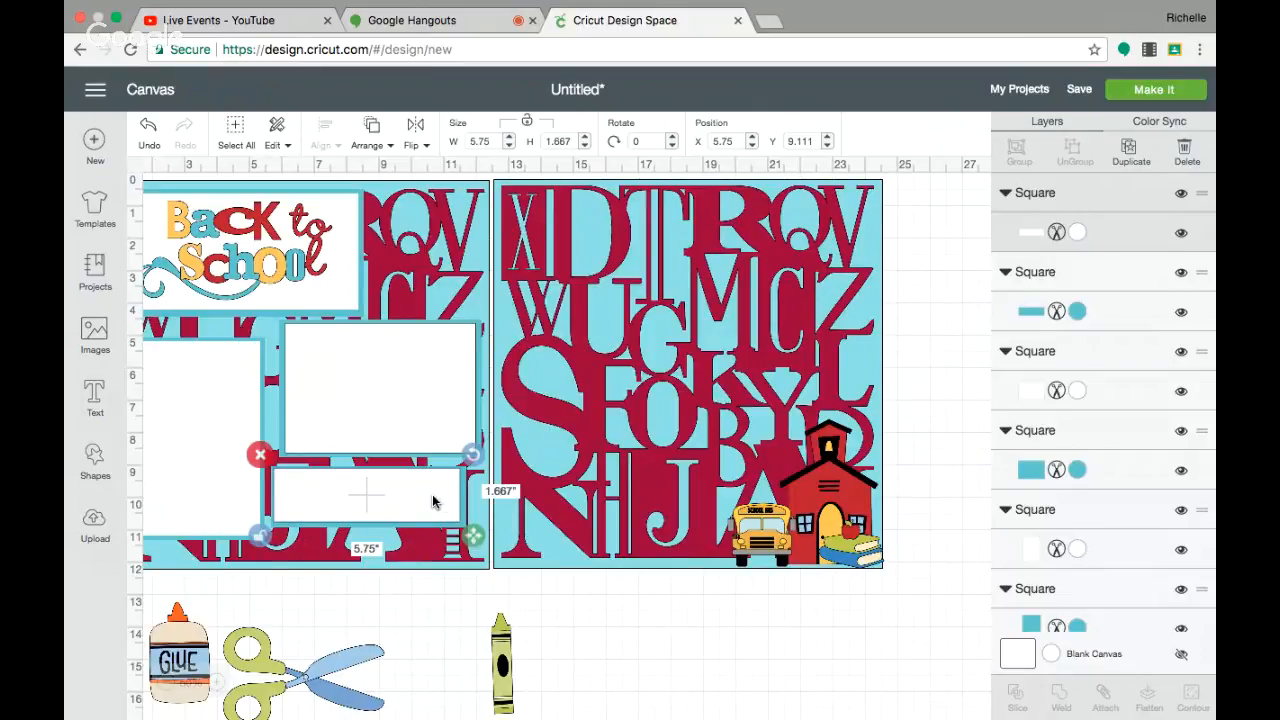
drag(440, 503, 435, 505)
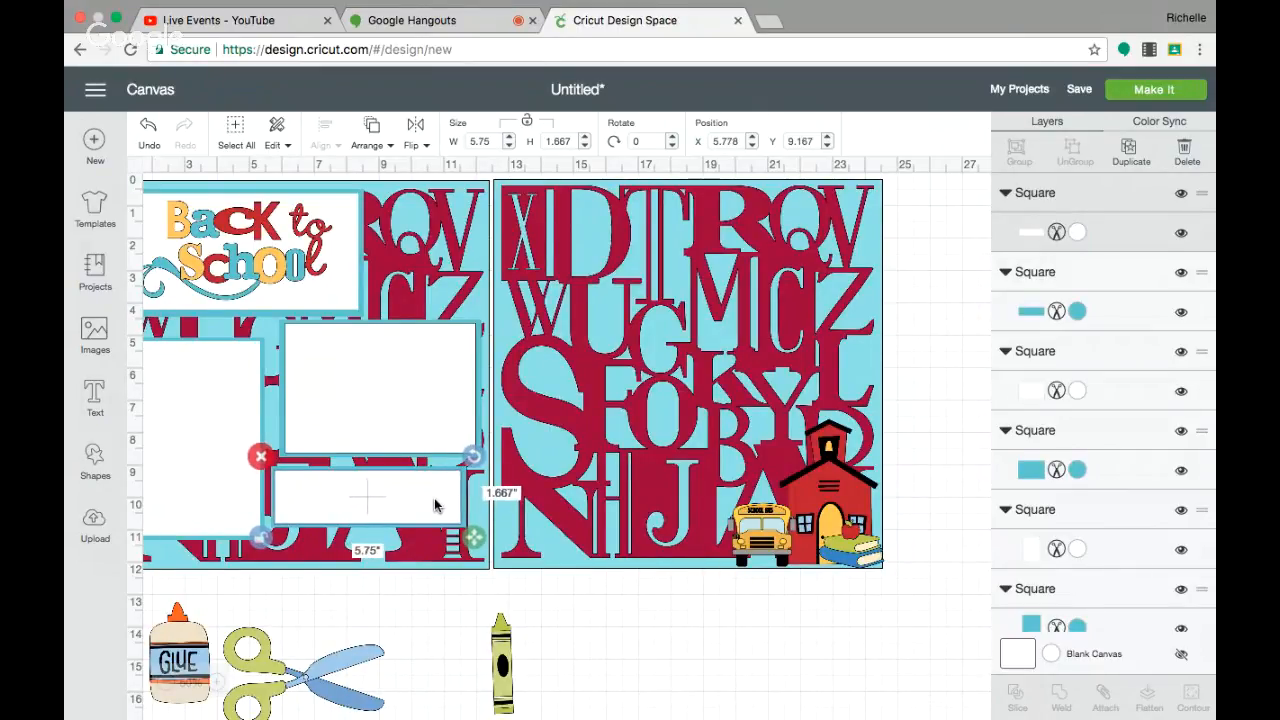
click(438, 604)
Unlock the Back to School title group's proportions and widen it to about 10.5 by 3.86 inches.
scroll(425, 265, left, 3)
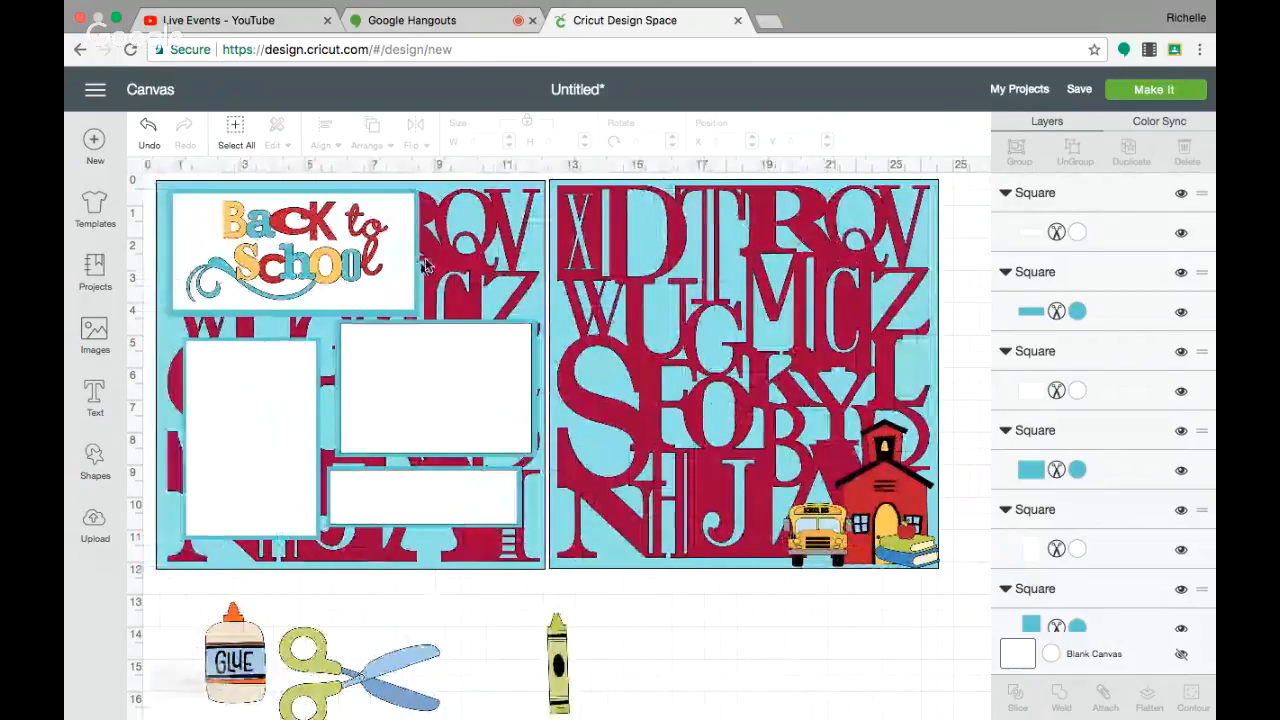
click(409, 272)
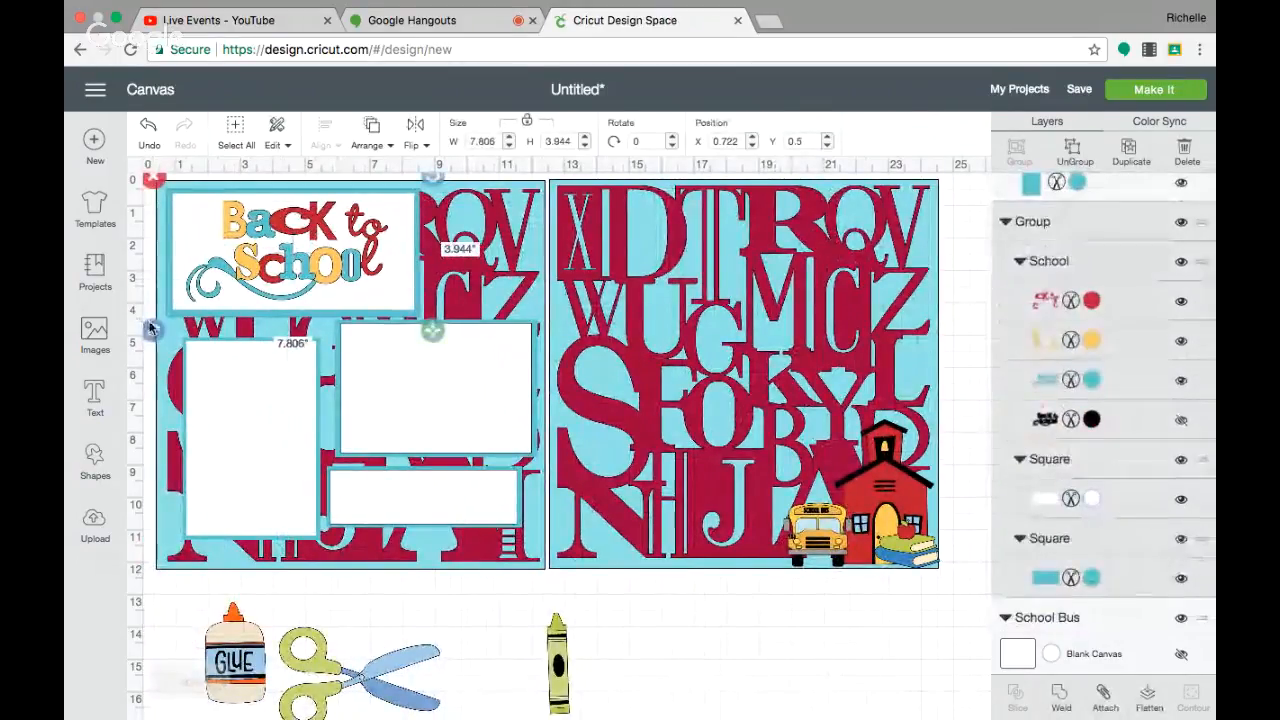
drag(435, 331, 520, 330)
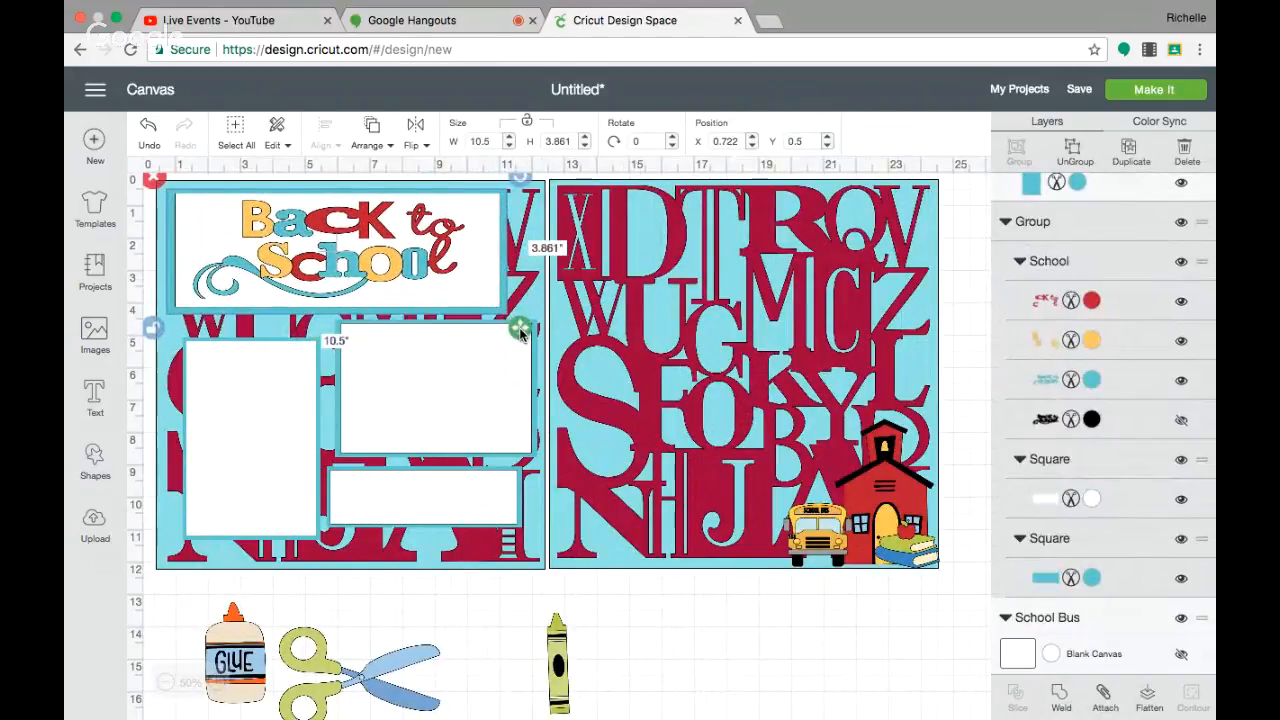
click(491, 609)
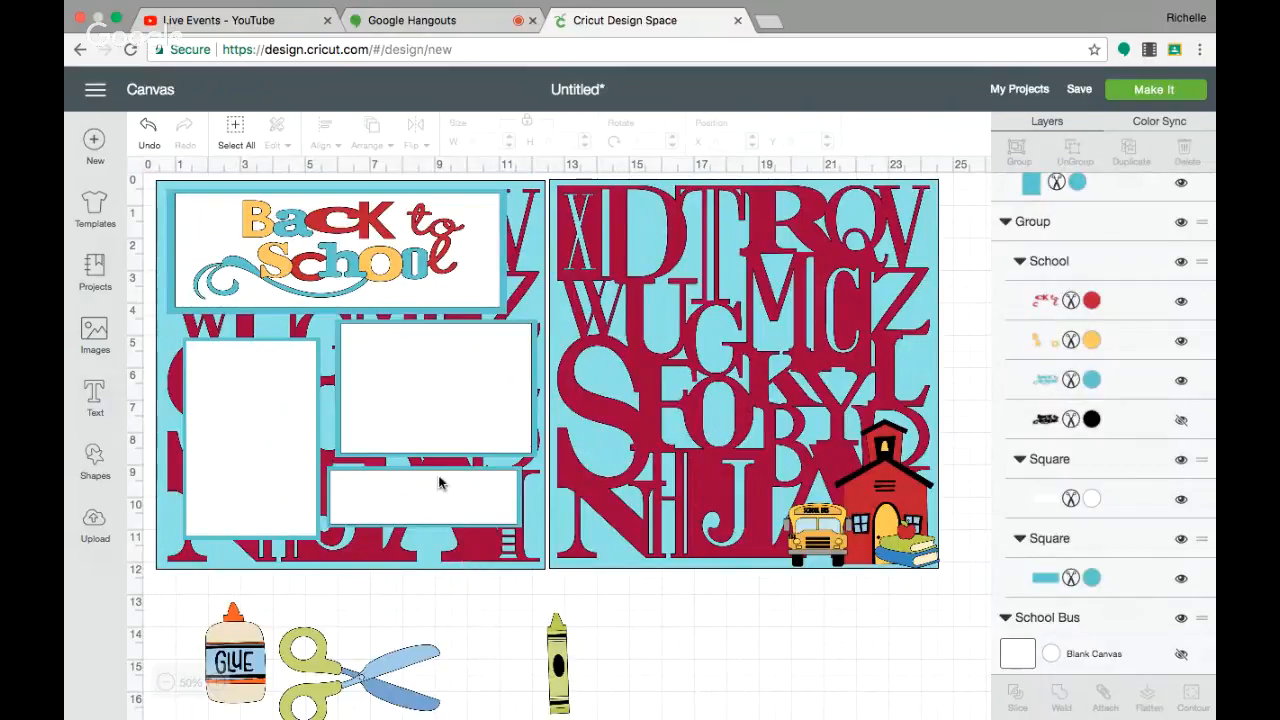
Move the white journaling rectangle and its teal mat slightly down, placing the teal mat at about X 5.69, Y 9.42.
click(376, 471)
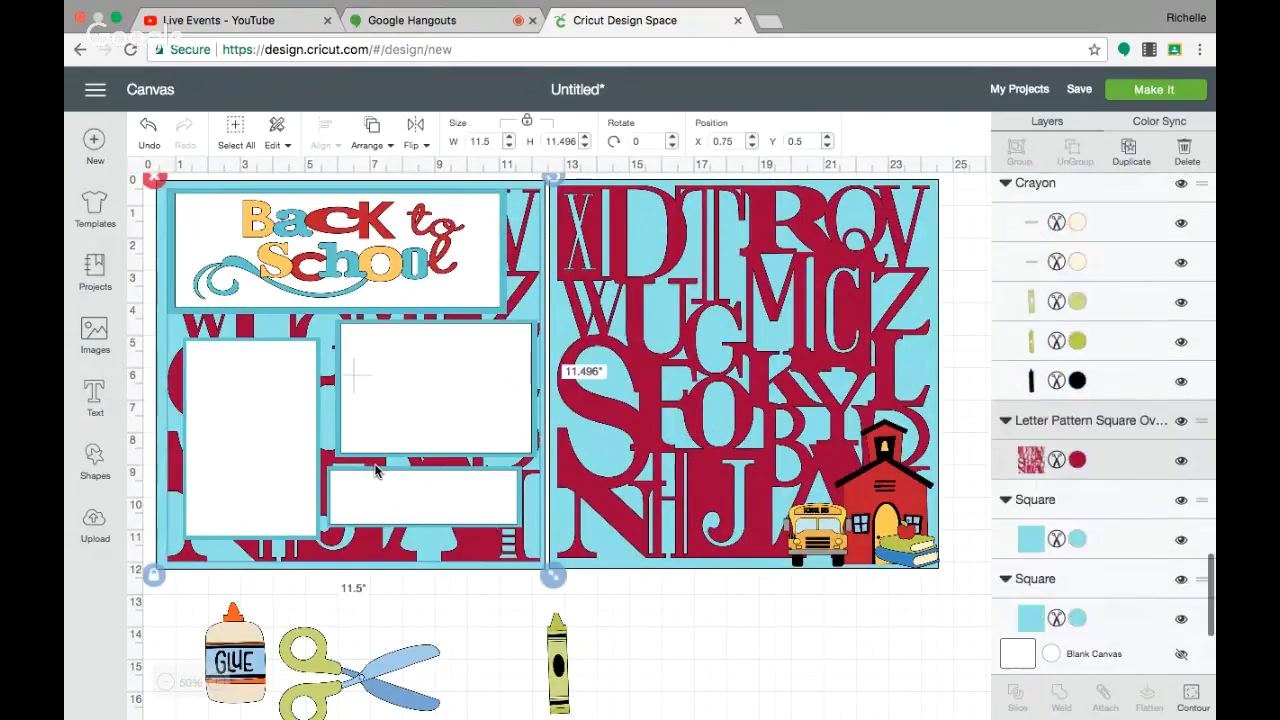
drag(375, 472, 377, 490)
click(377, 490)
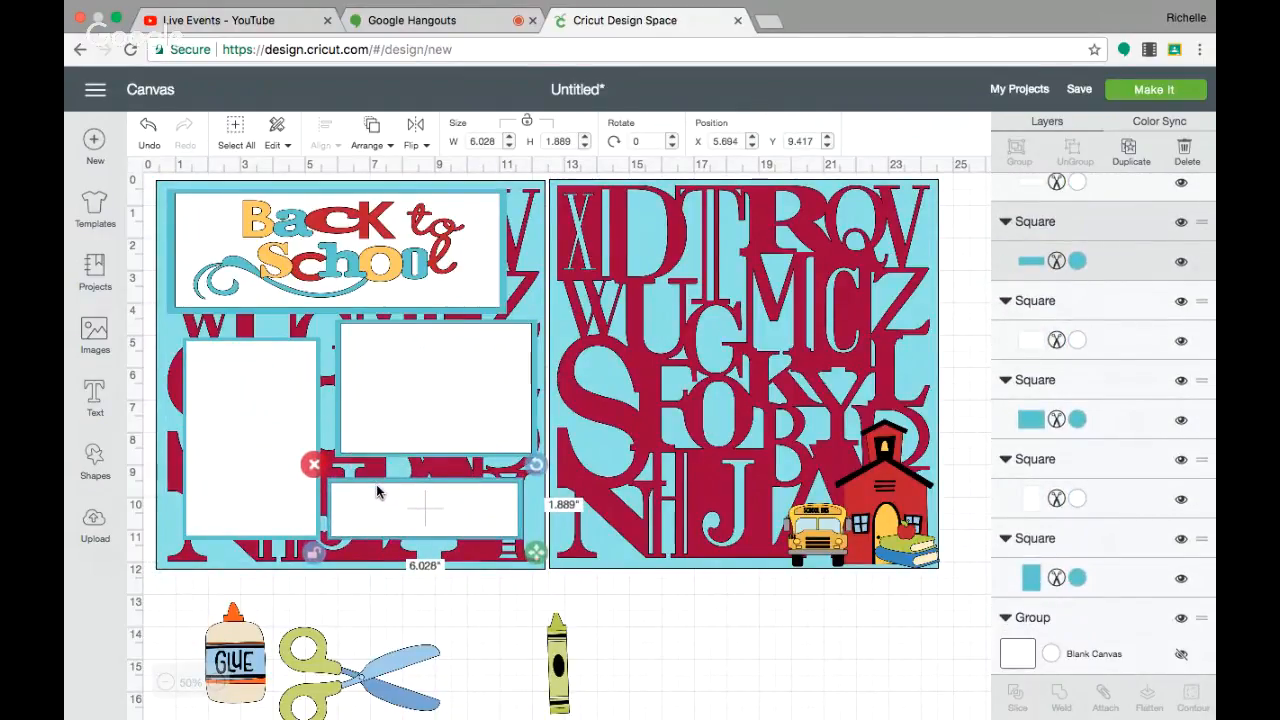
Add the text 2017, place it on the white journaling rectangle, and stretch it with unlocked proportions to about 5.26 by 1.36 inches.
click(95, 395)
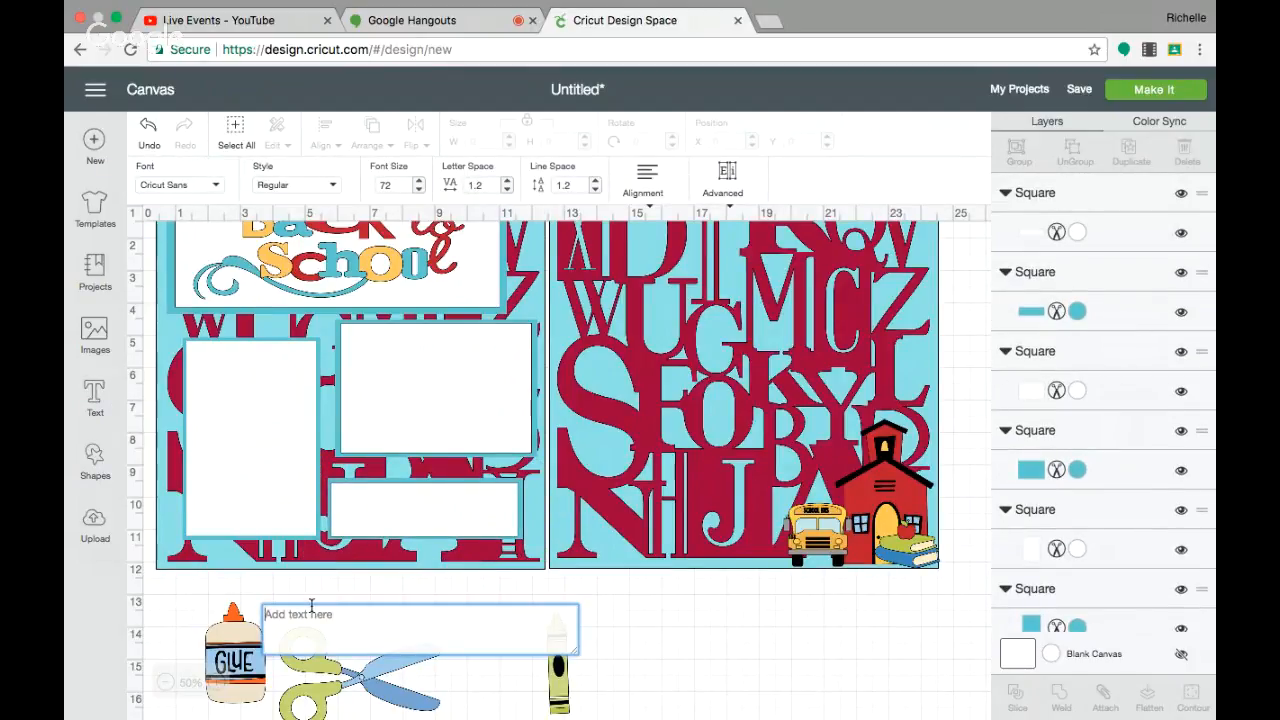
text(2017)
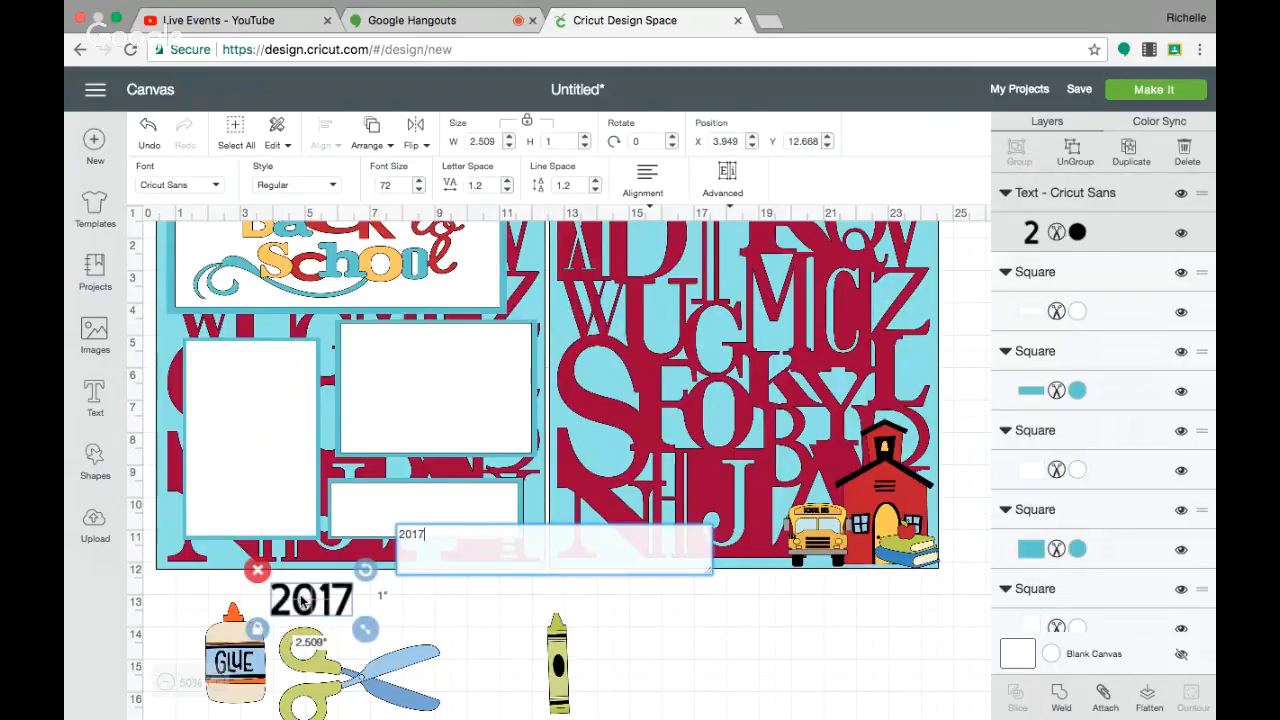
drag(303, 598, 369, 506)
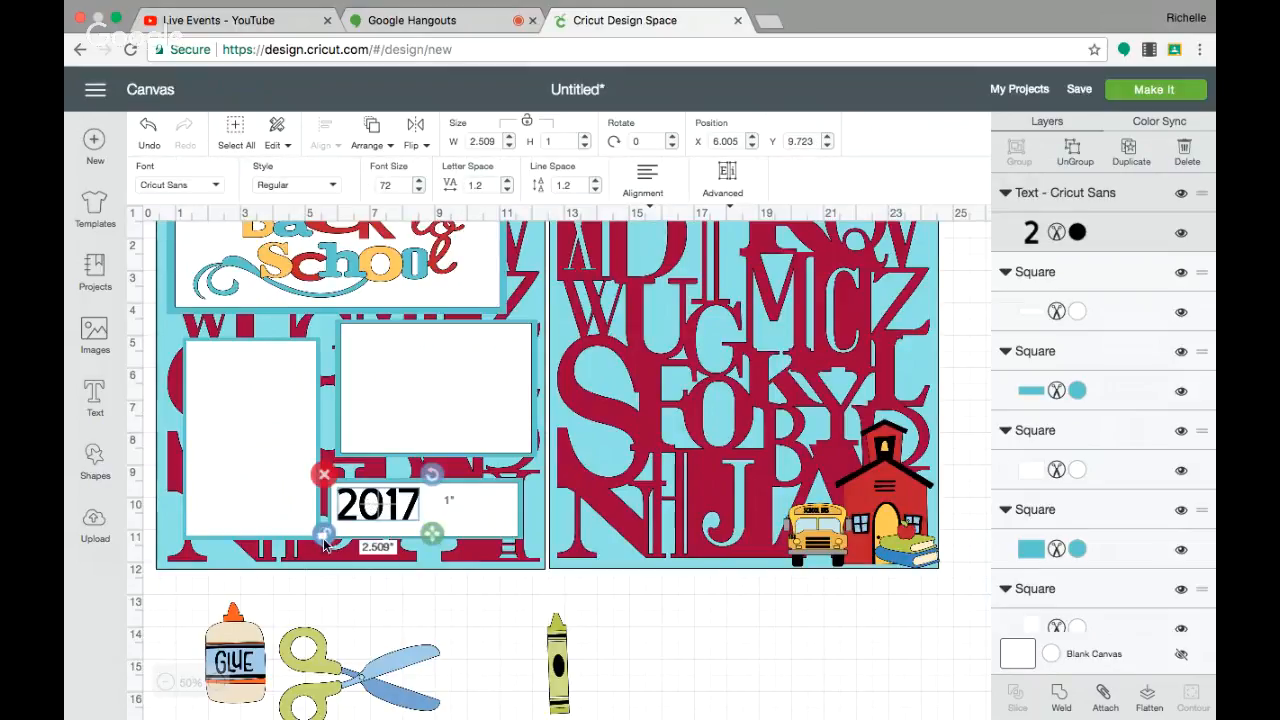
drag(432, 533, 524, 545)
click(503, 613)
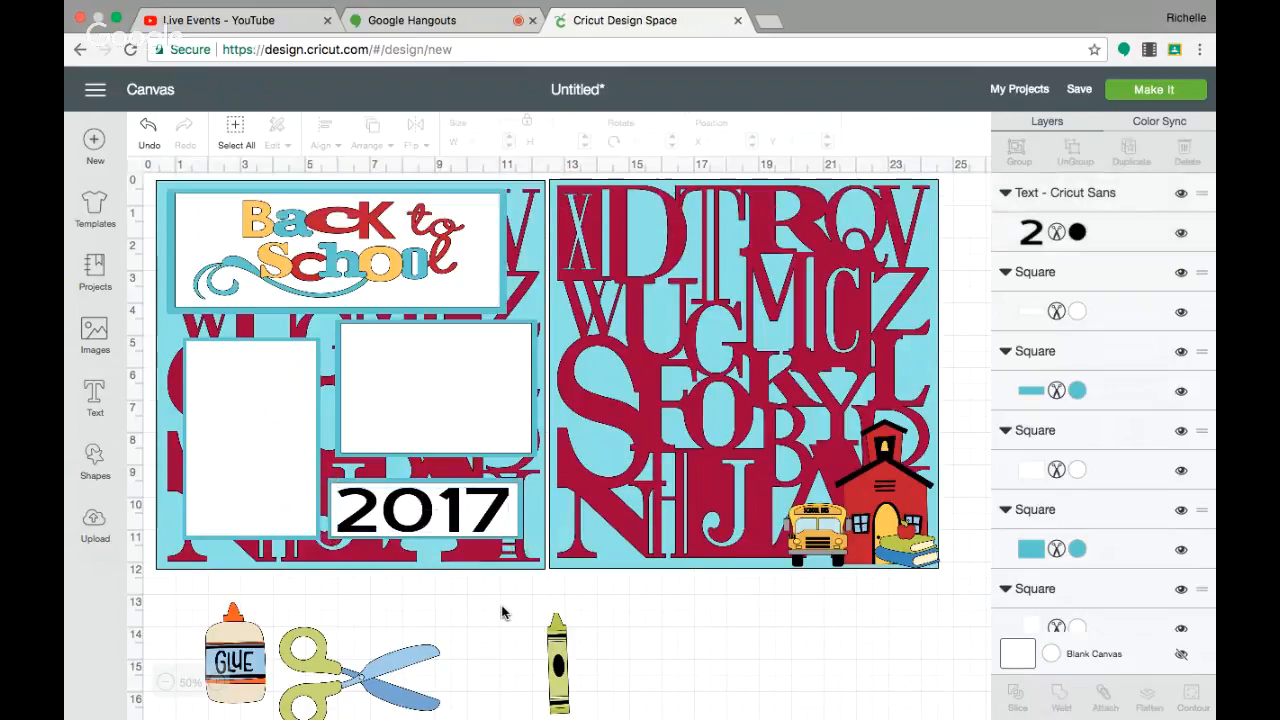
Search the fonts for "plantin" and apply Plantin SchoolBook - Roly Poly to the 2017 text.
click(452, 515)
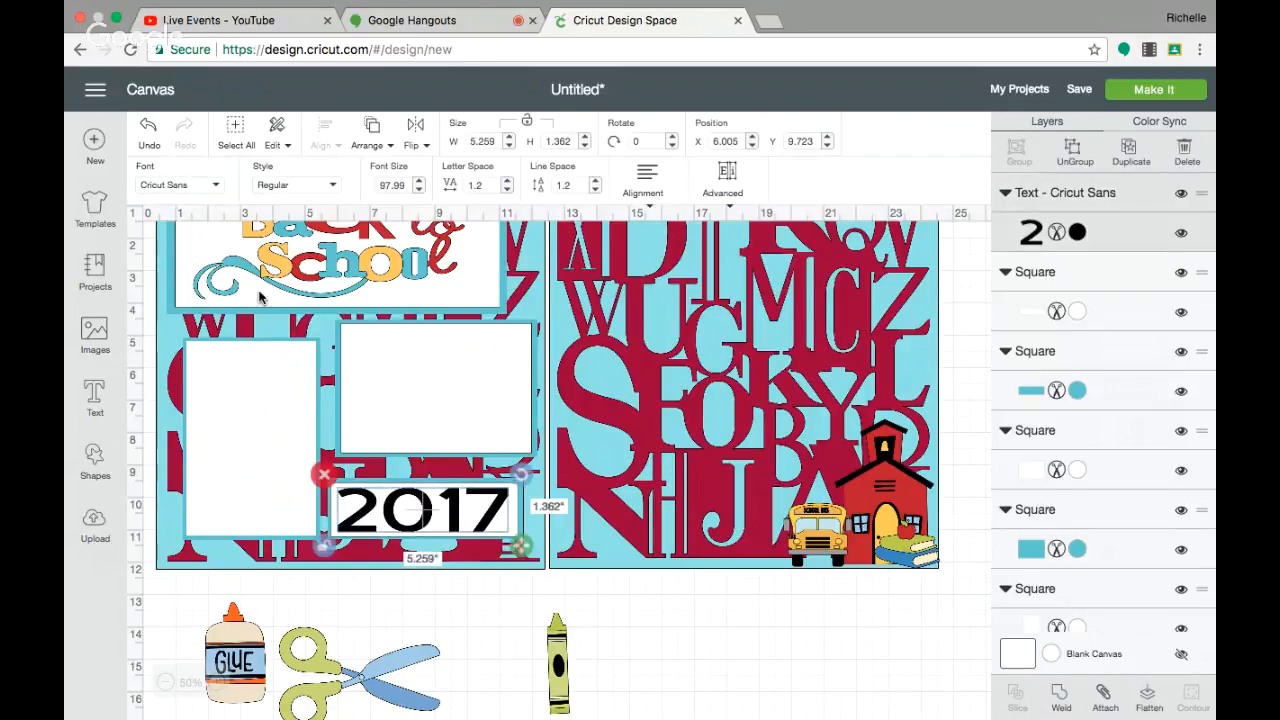
click(178, 188)
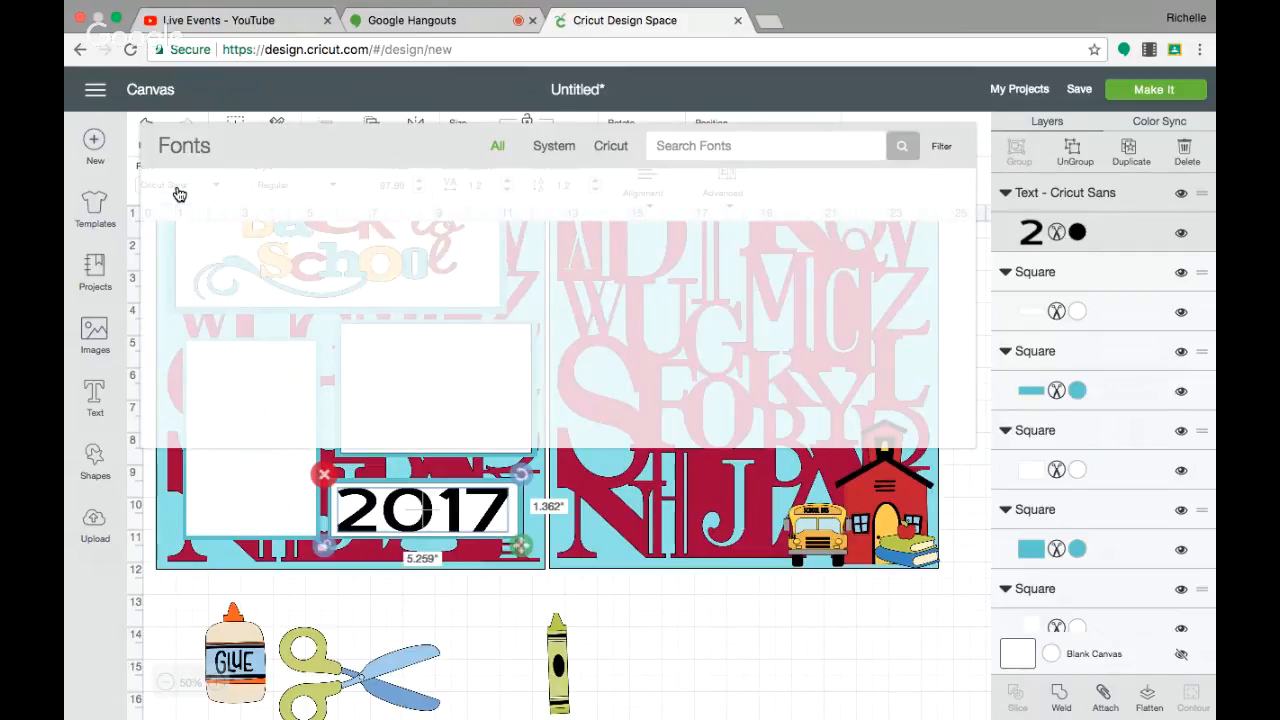
mouse_move(634, 5)
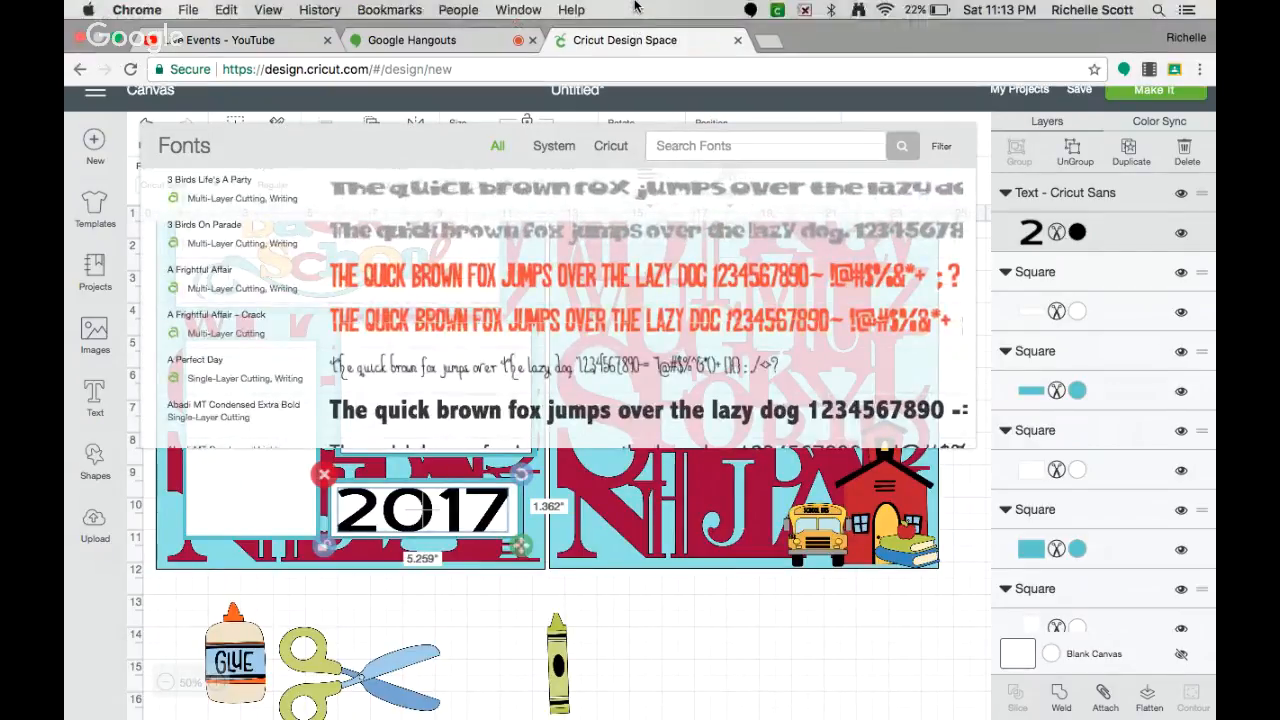
text(plant)
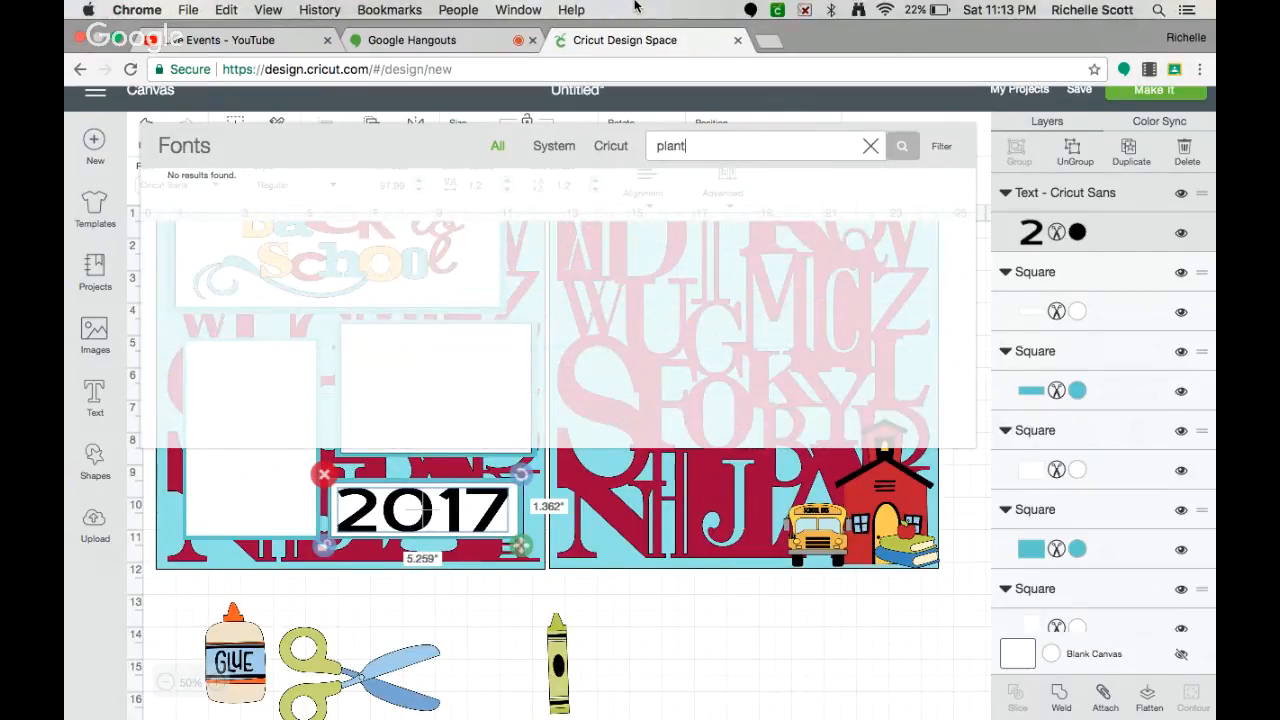
text(in)
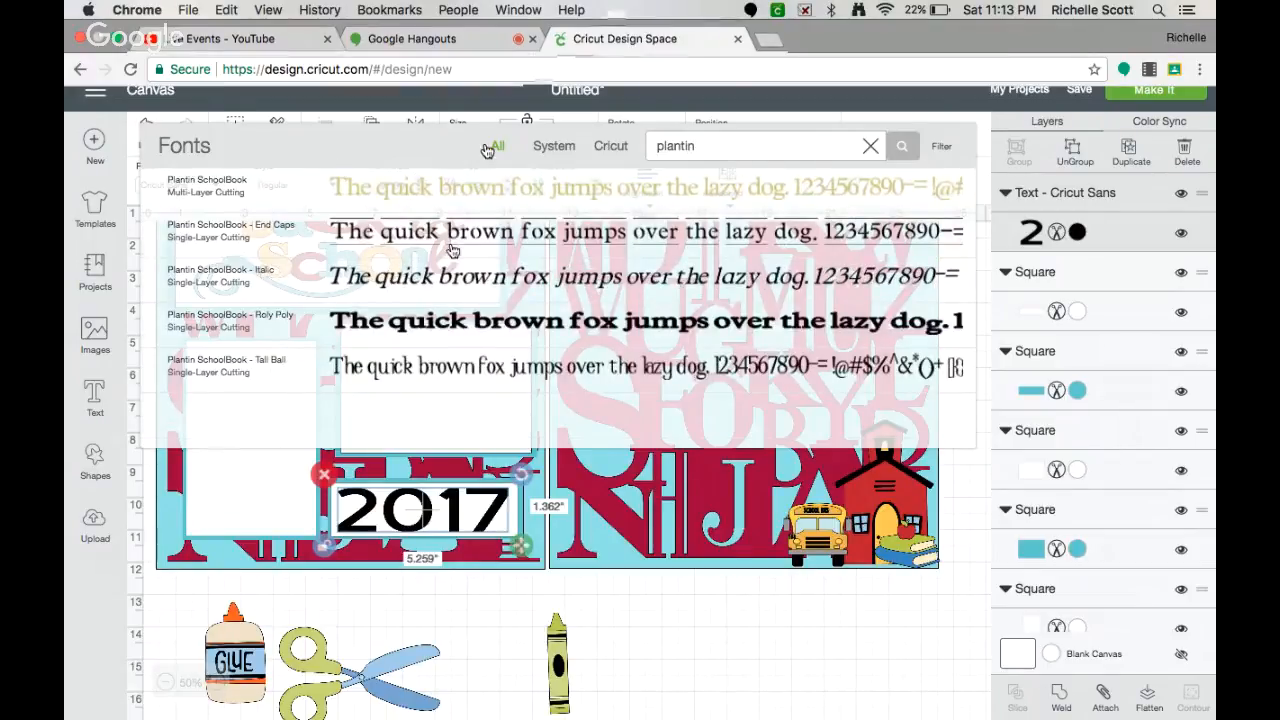
click(403, 322)
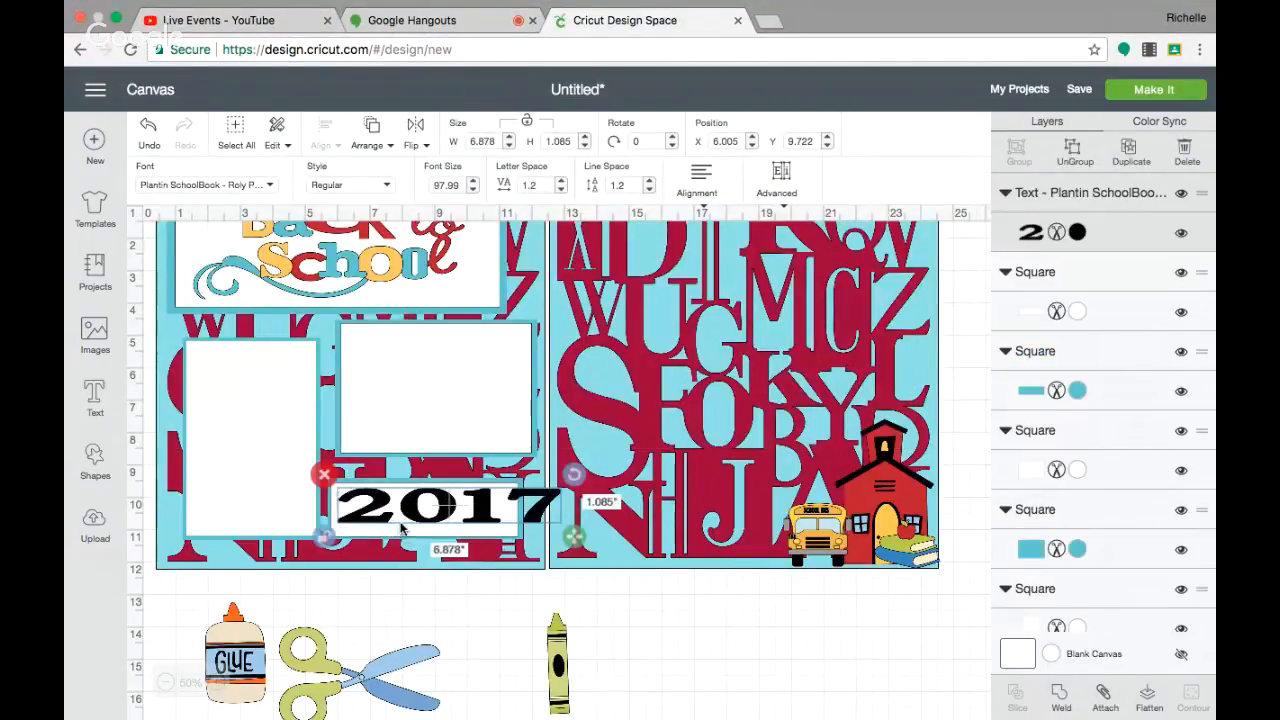
Resize the 2017 text to about 5.41 by 1.28 inches and center it within the white journaling rectangle.
drag(504, 517, 522, 546)
click(475, 630)
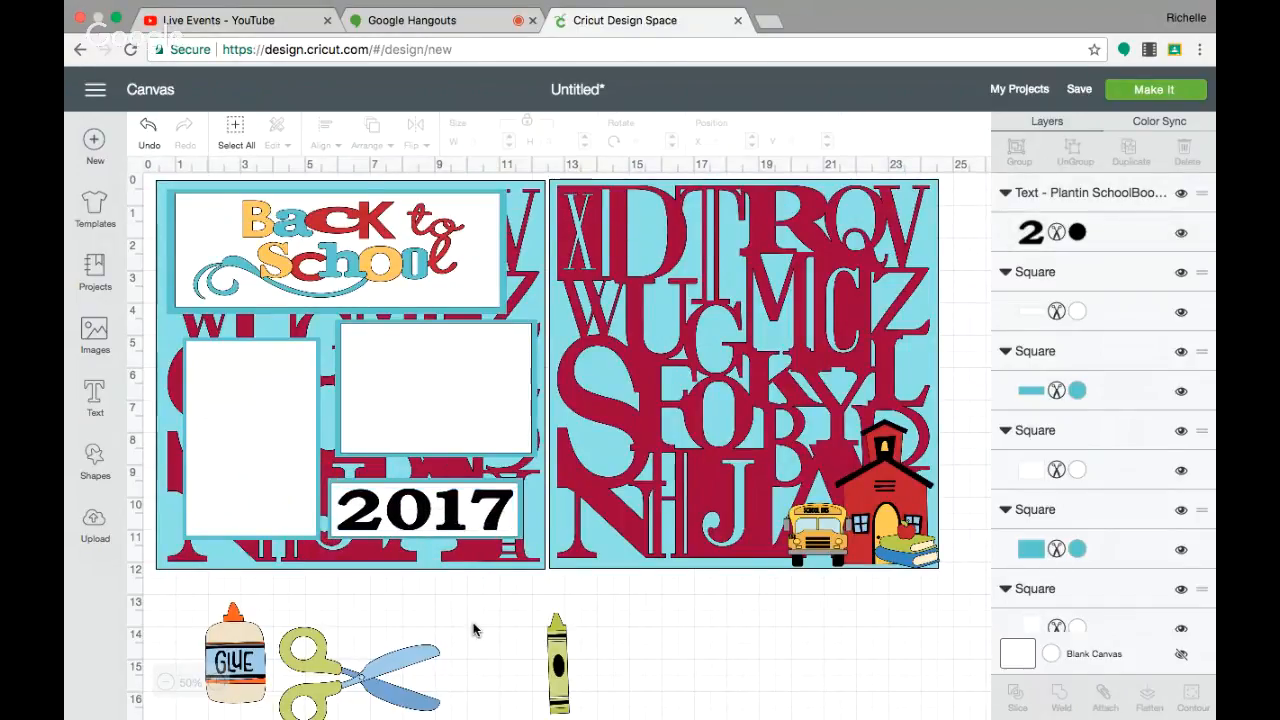
click(437, 537)
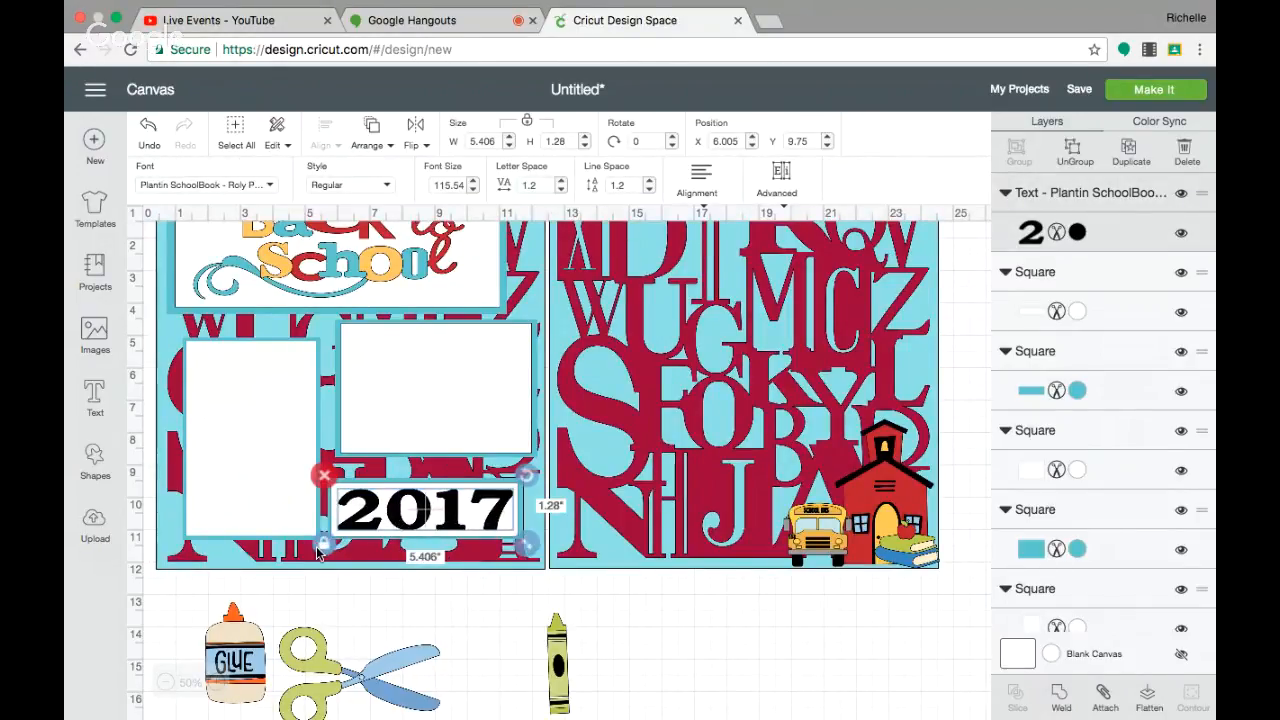
click(398, 622)
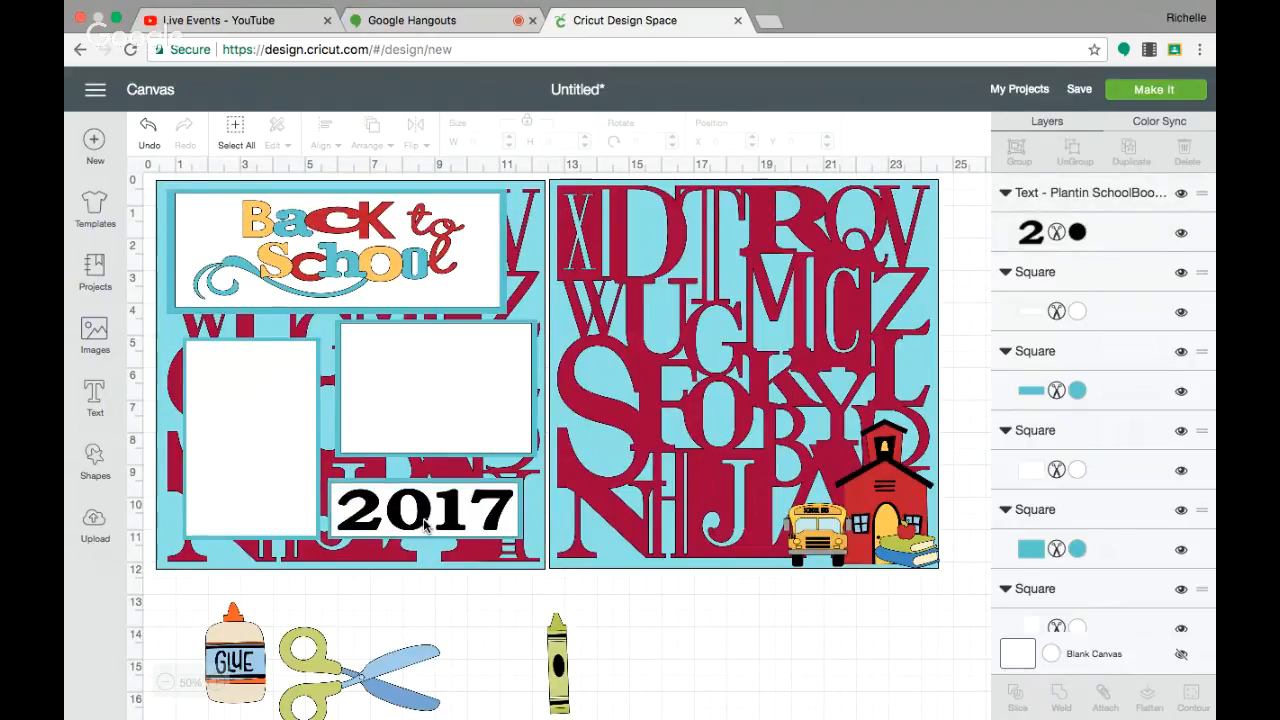
mouse_move(503, 524)
mouse_down()
mouse_move(518, 514)
mouse_move(501, 511)
mouse_up()
click(518, 514)
click(497, 507)
click(475, 640)
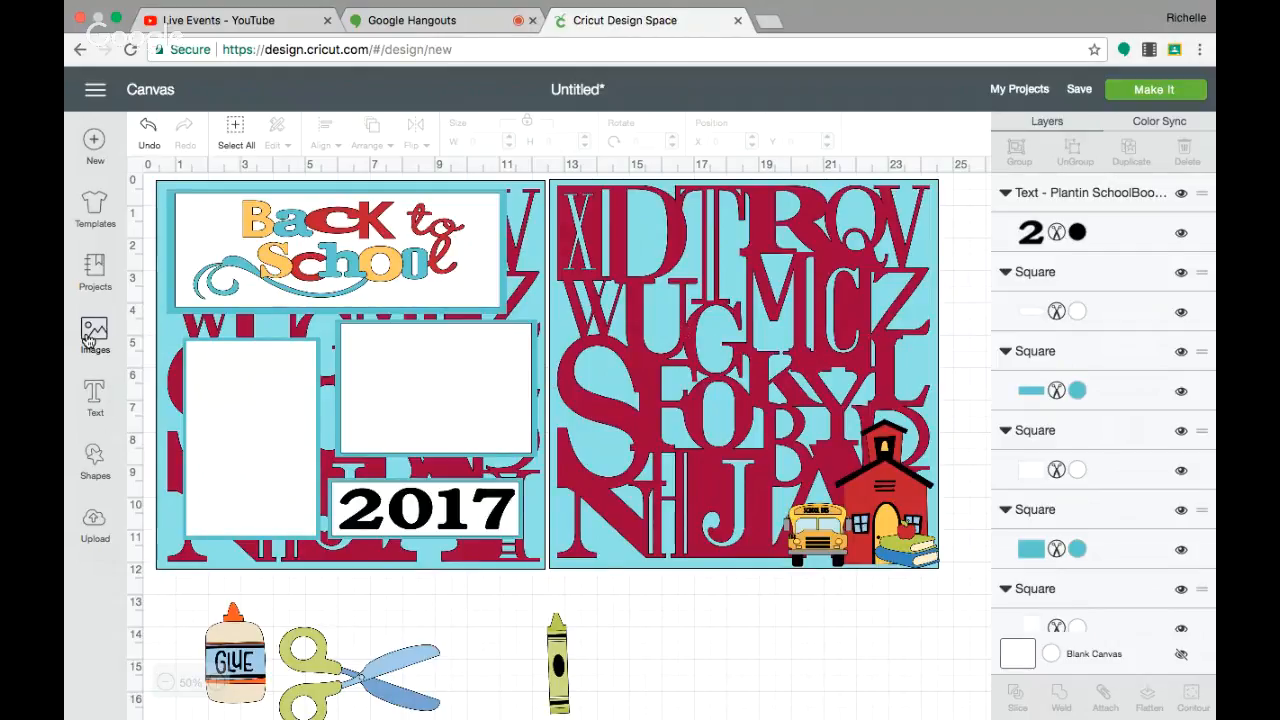
Add a square, unlock its proportions, and shape it into a strip about 12.17 by 4.78 inches across the middle of the right page.
click(93, 462)
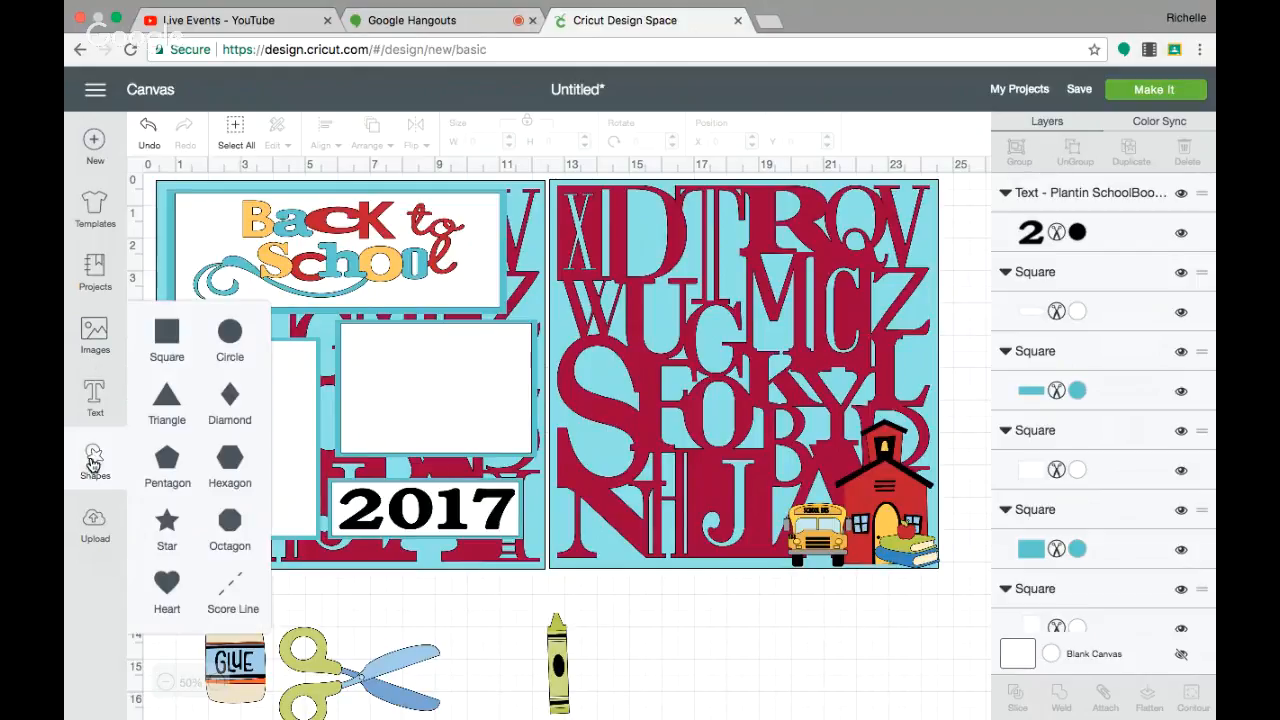
click(167, 336)
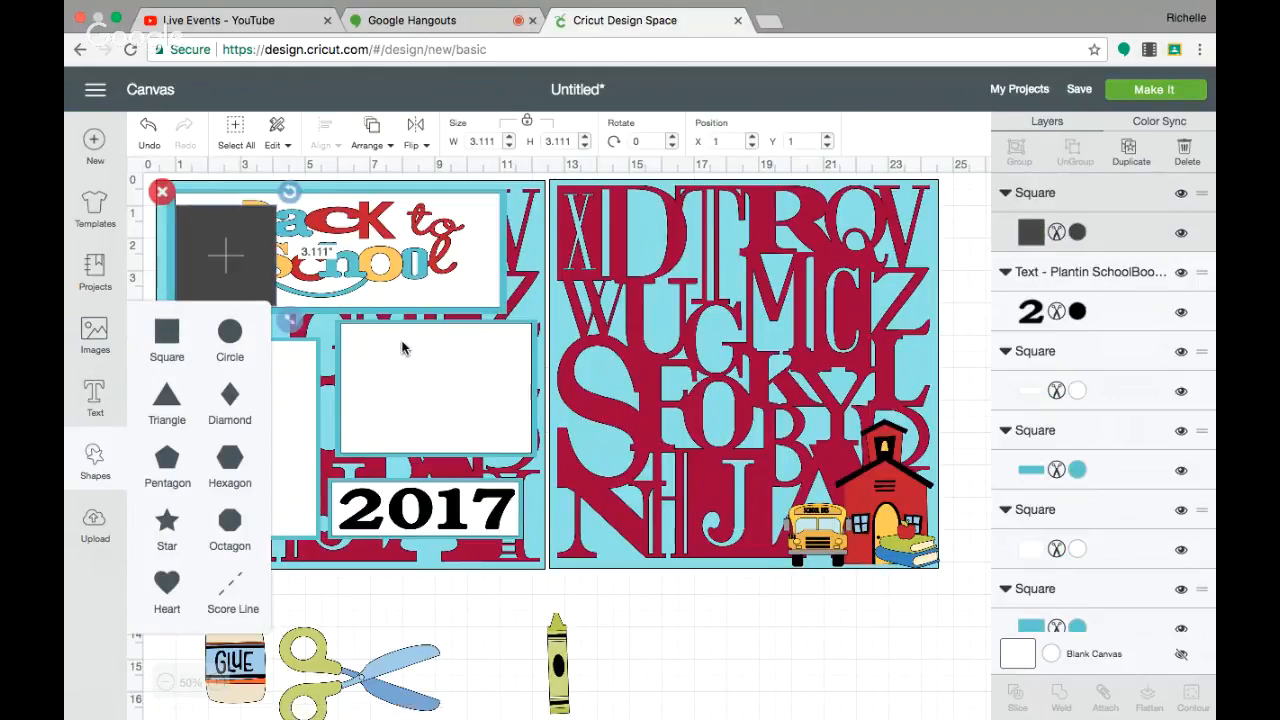
drag(232, 256, 612, 357)
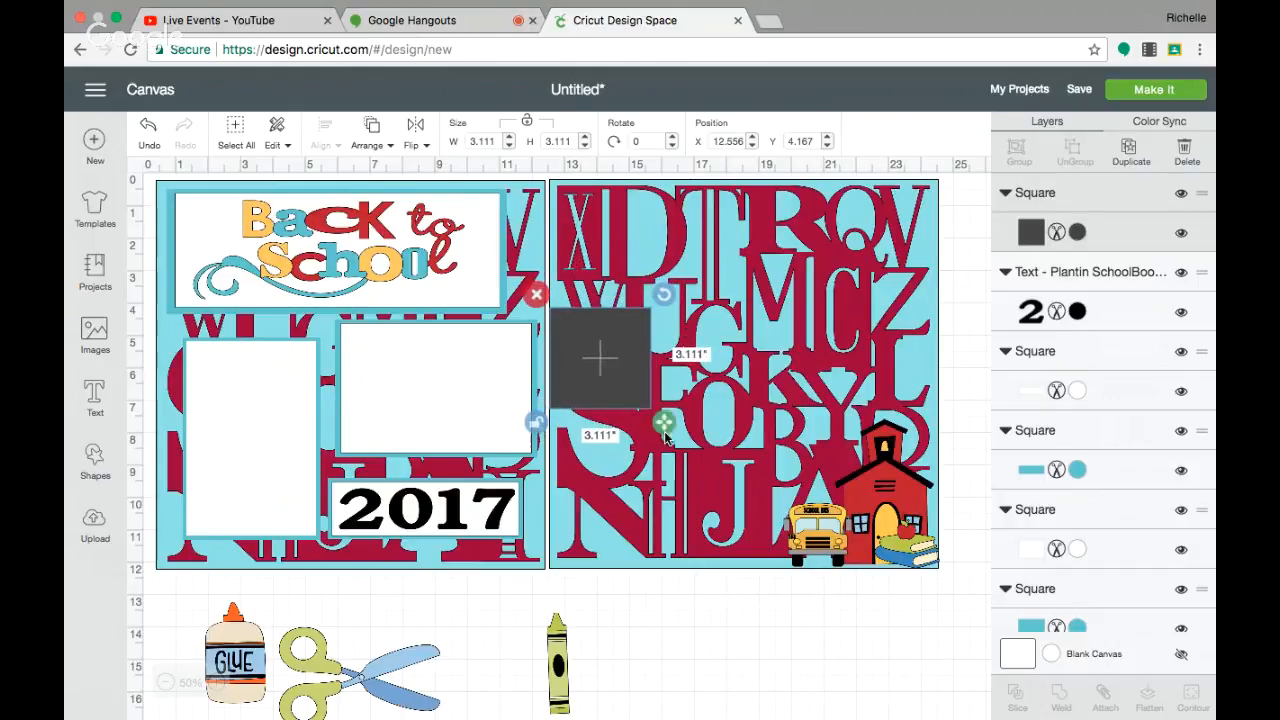
drag(668, 426, 957, 476)
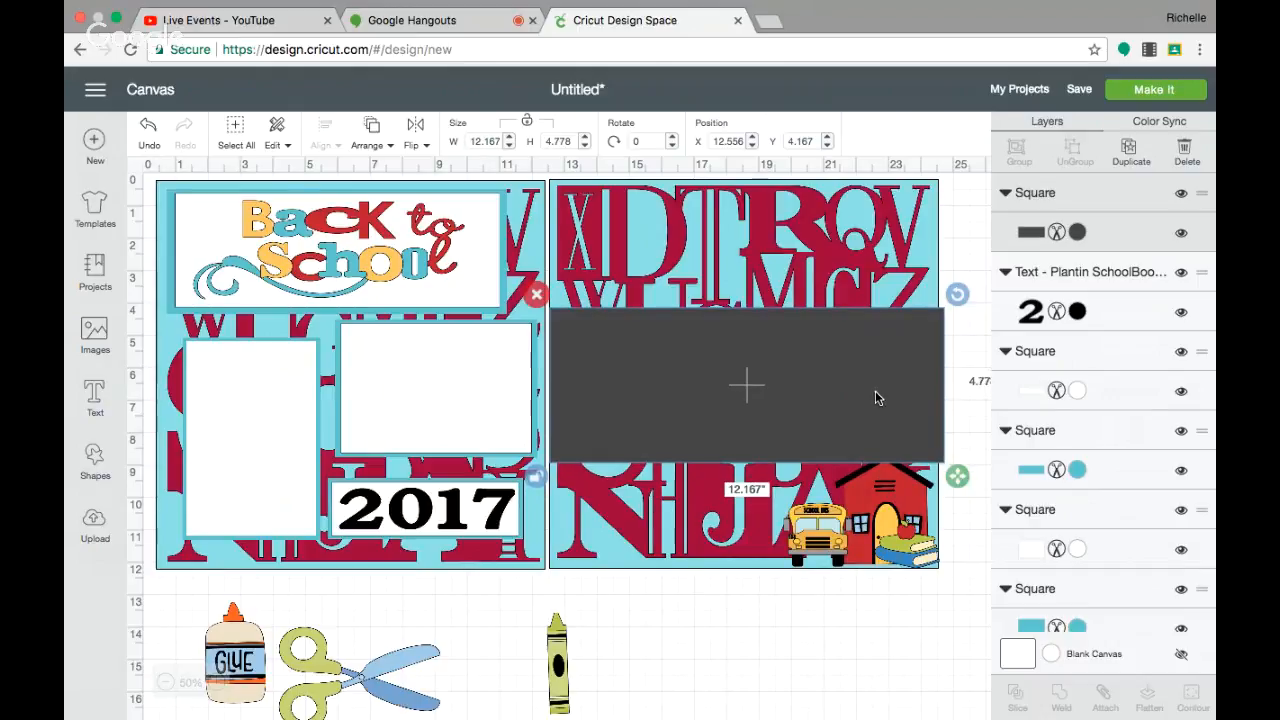
drag(875, 391, 872, 381)
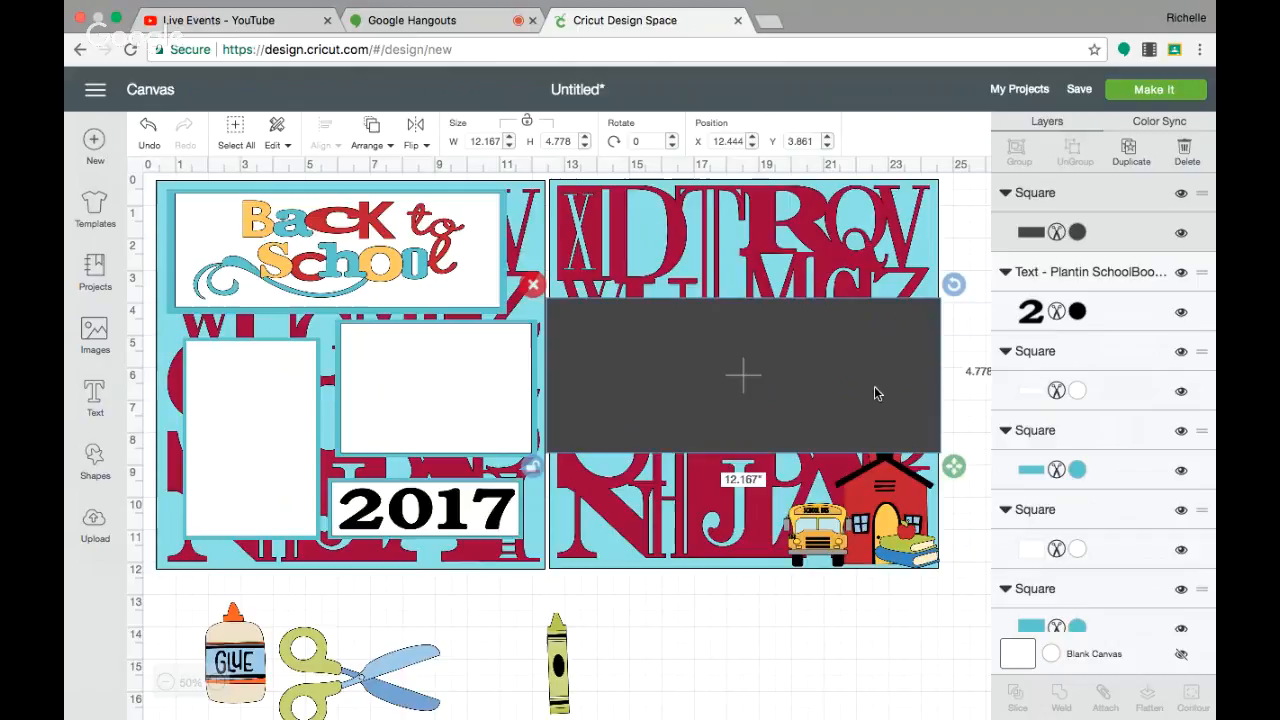
Bring the school house image to the front of the layout.
click(886, 472)
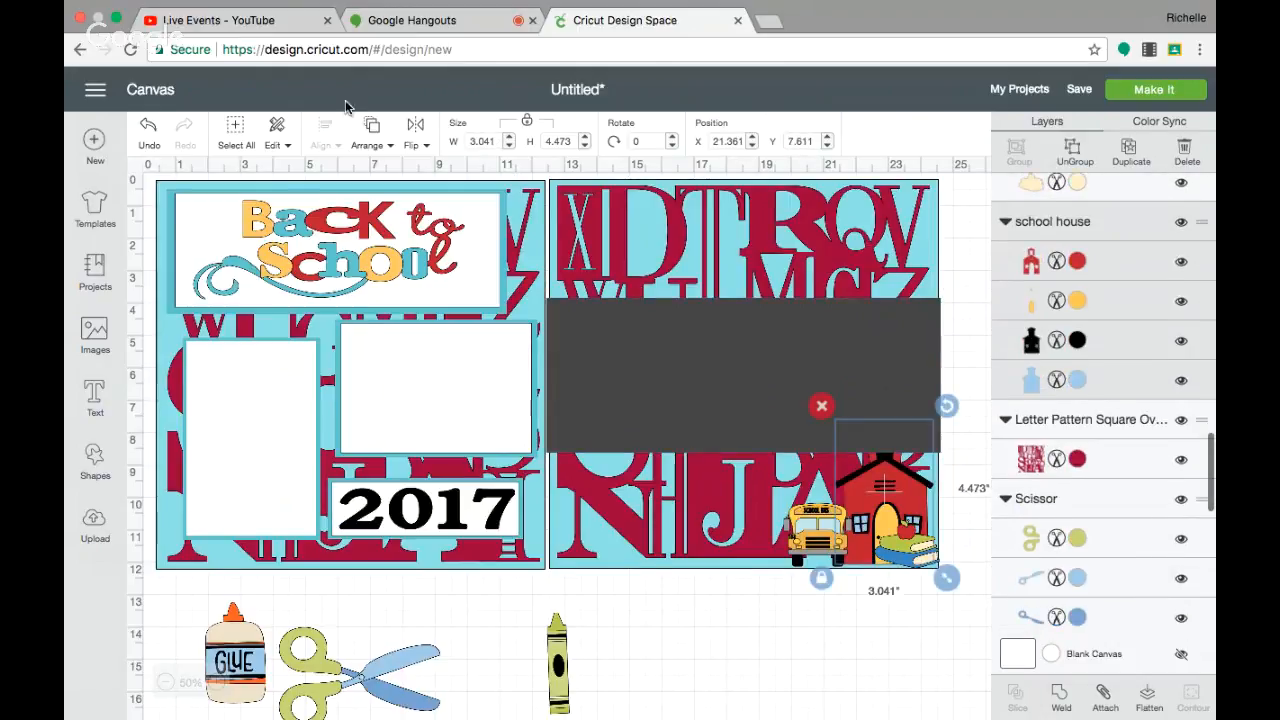
click(372, 131)
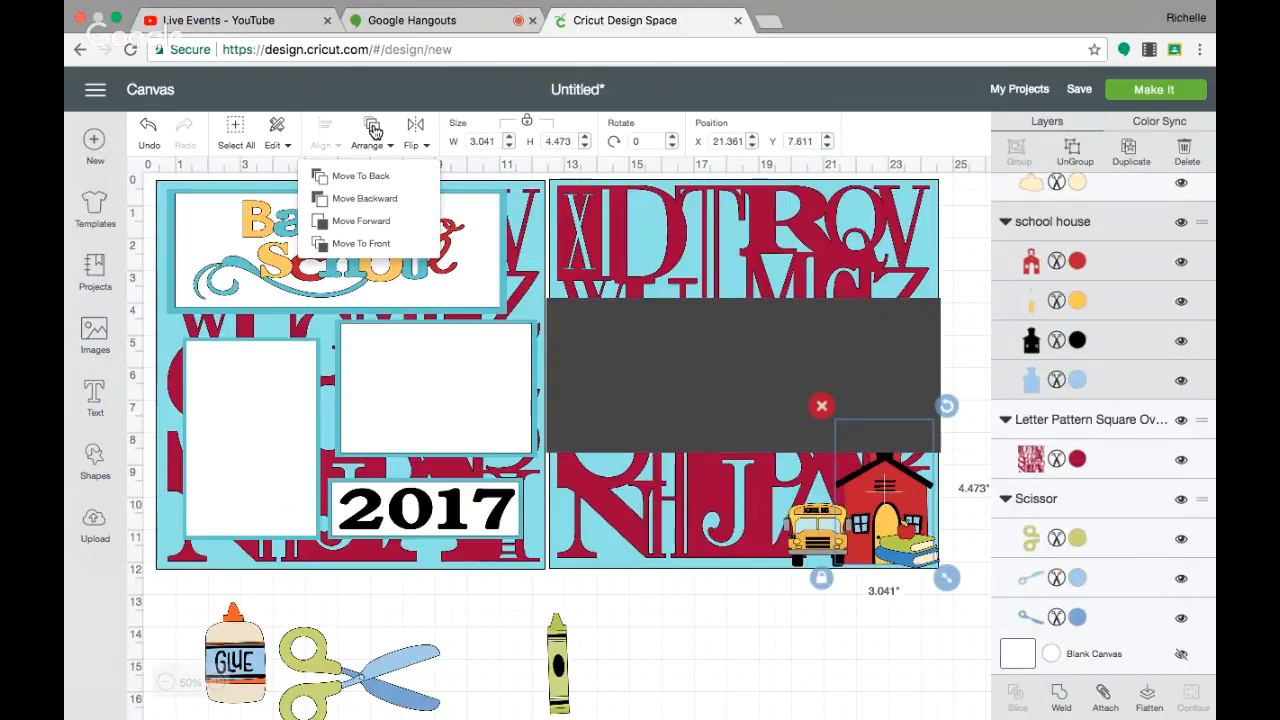
click(350, 246)
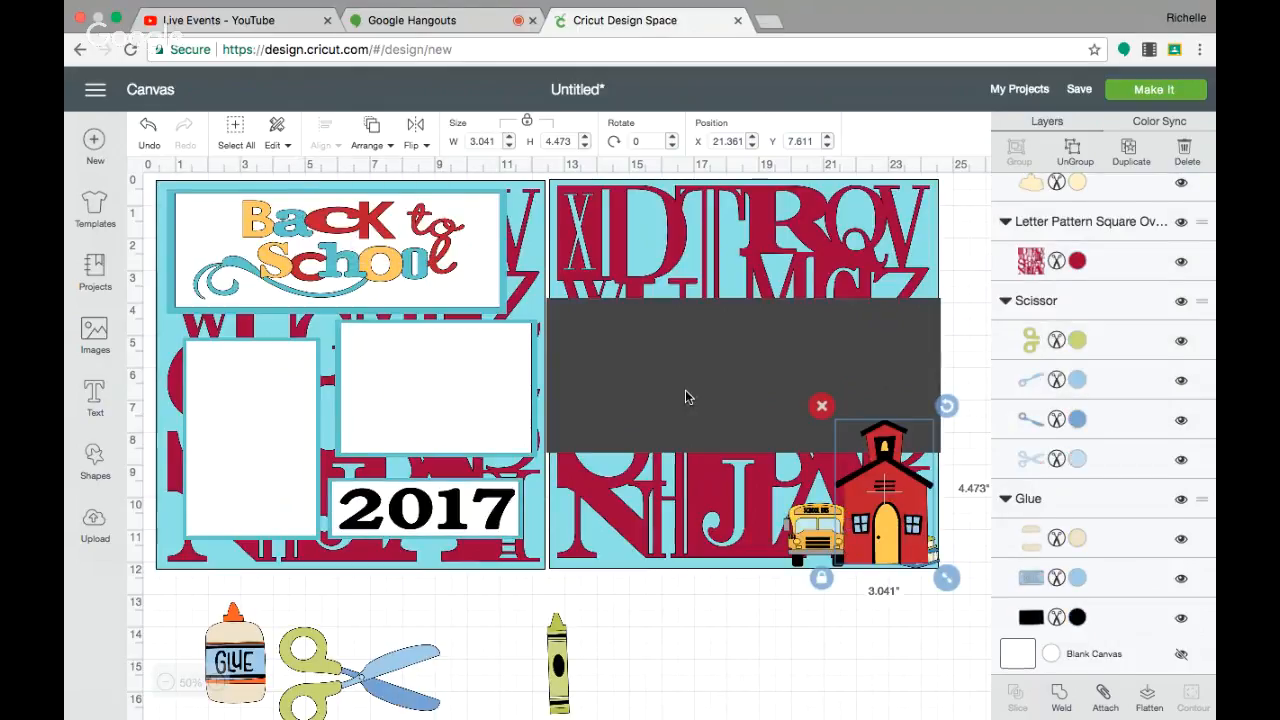
Enlarge the dark strip to about 12.19 by 5.97 inches and reposition it across the middle of the right page.
drag(686, 392, 683, 356)
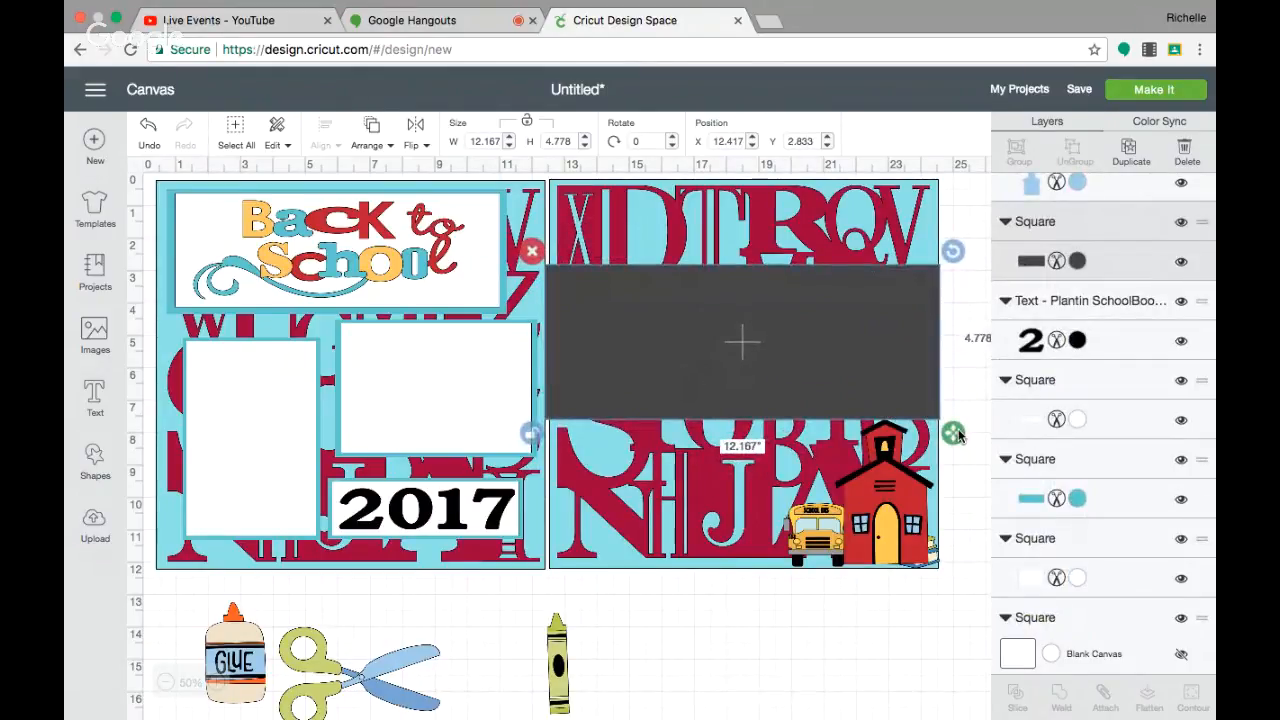
drag(957, 433, 958, 474)
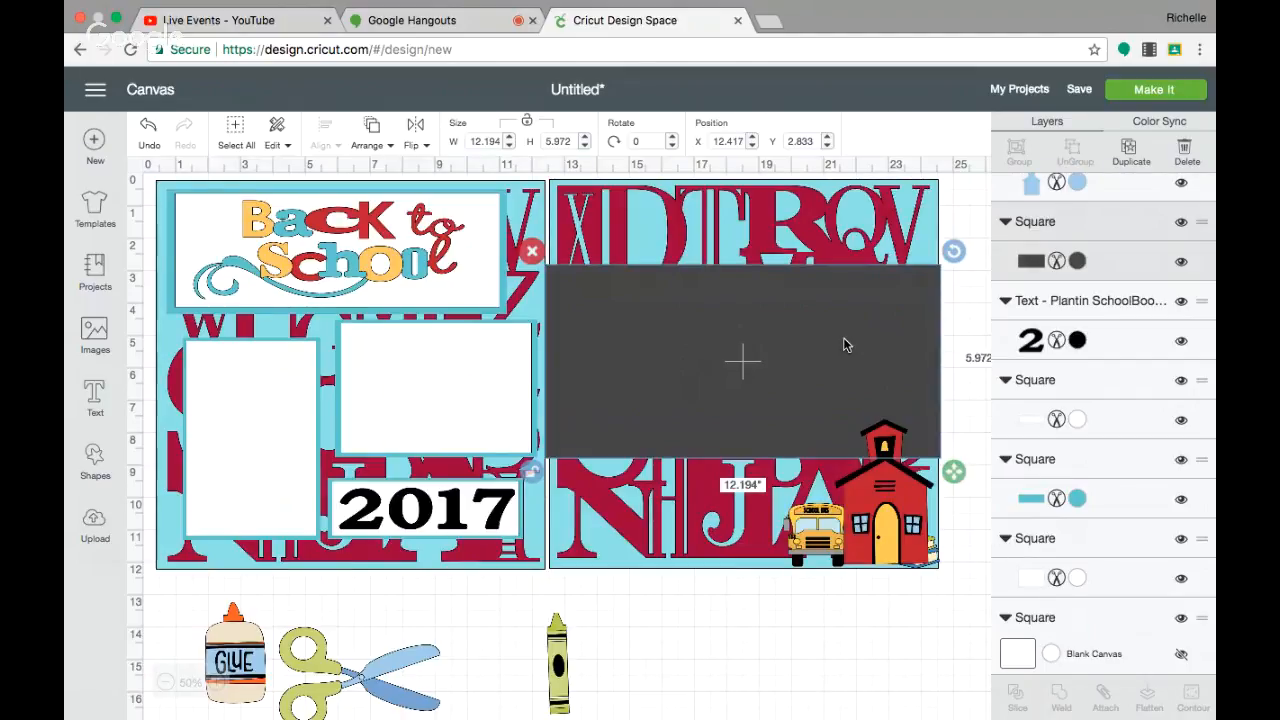
drag(843, 355, 844, 375)
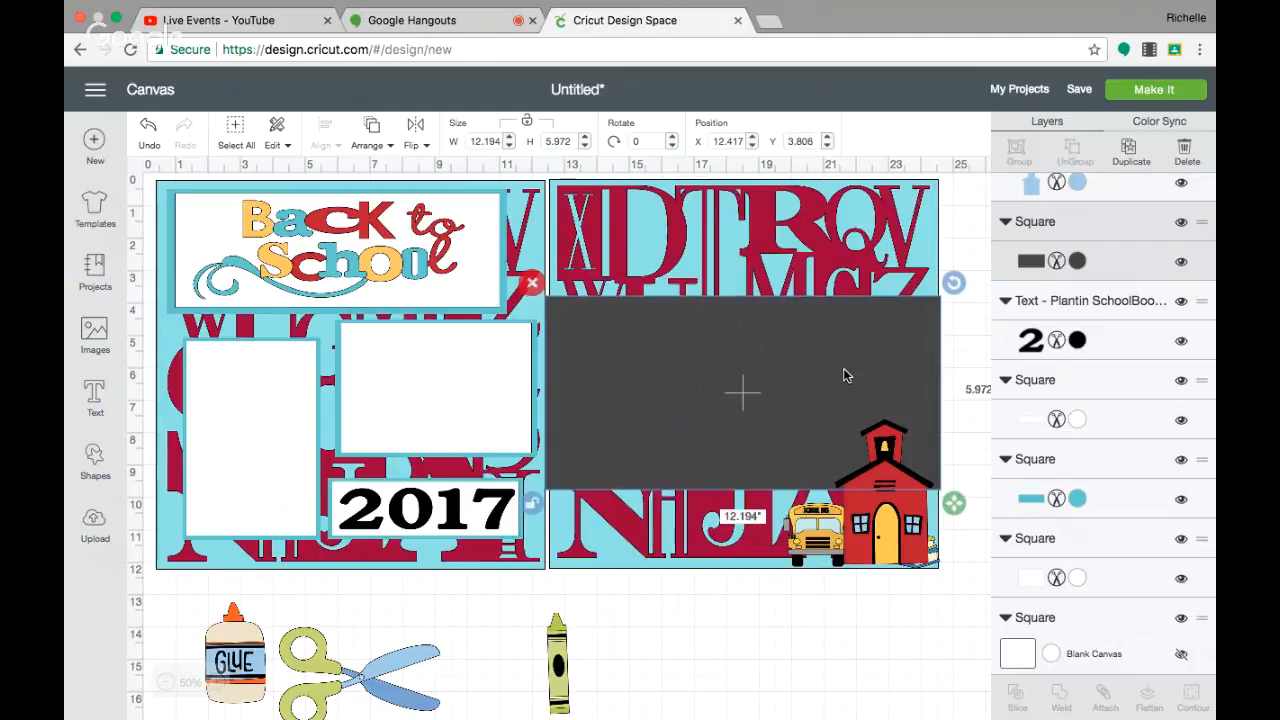
Recolor the strip on the right page to the light aqua project color #94E3E9.
click(1077, 261)
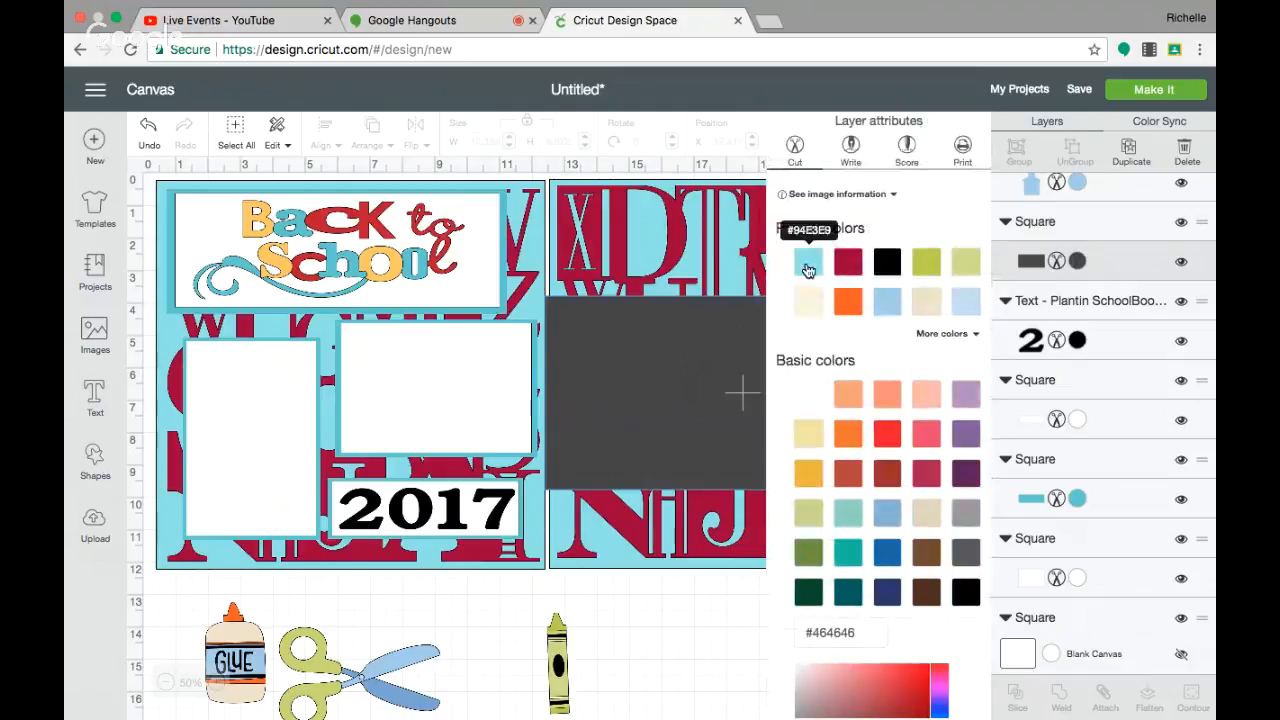
click(809, 265)
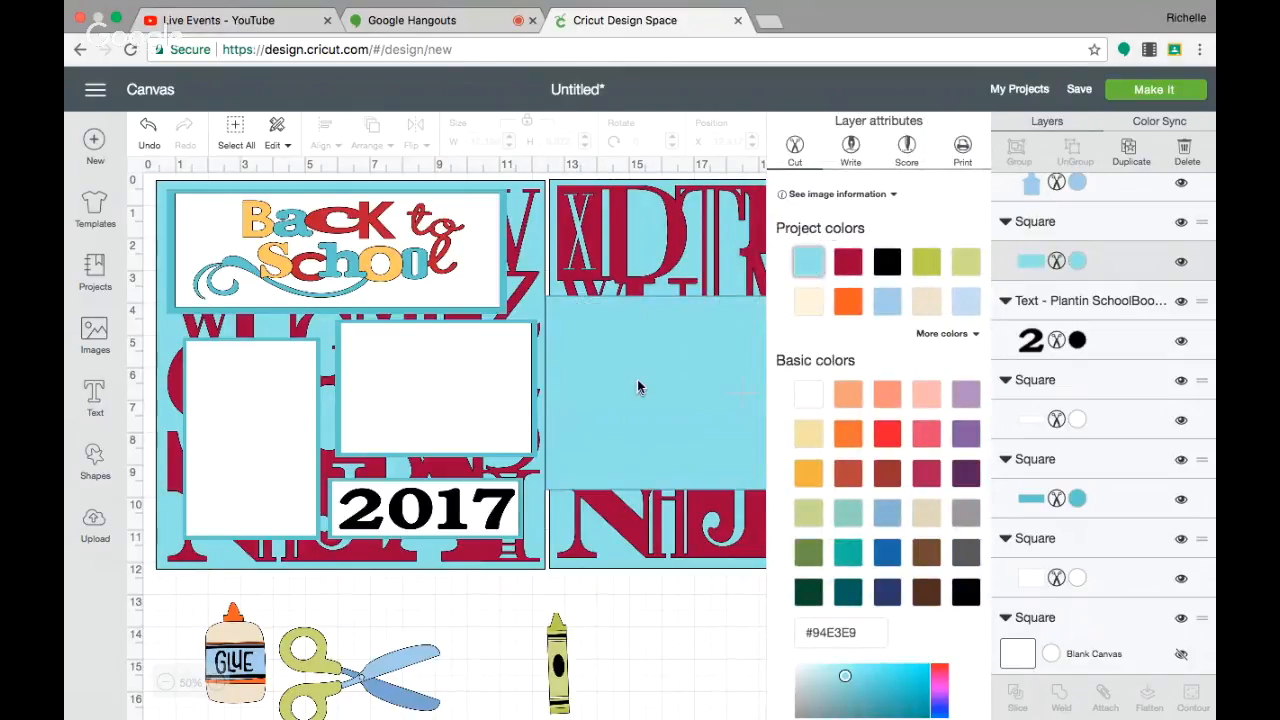
click(635, 382)
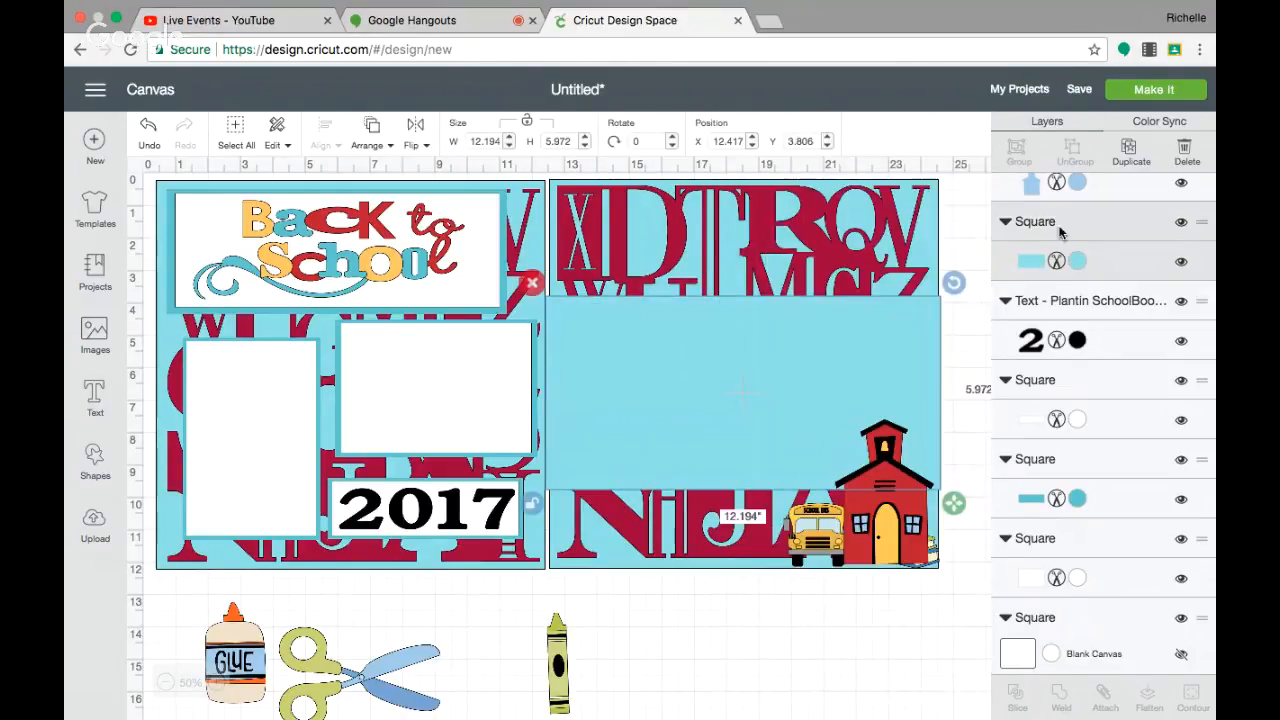
Use Color Sync to match the right page's strip to the darker teal of the photo mats.
click(1152, 121)
scroll(1088, 390, down, 5)
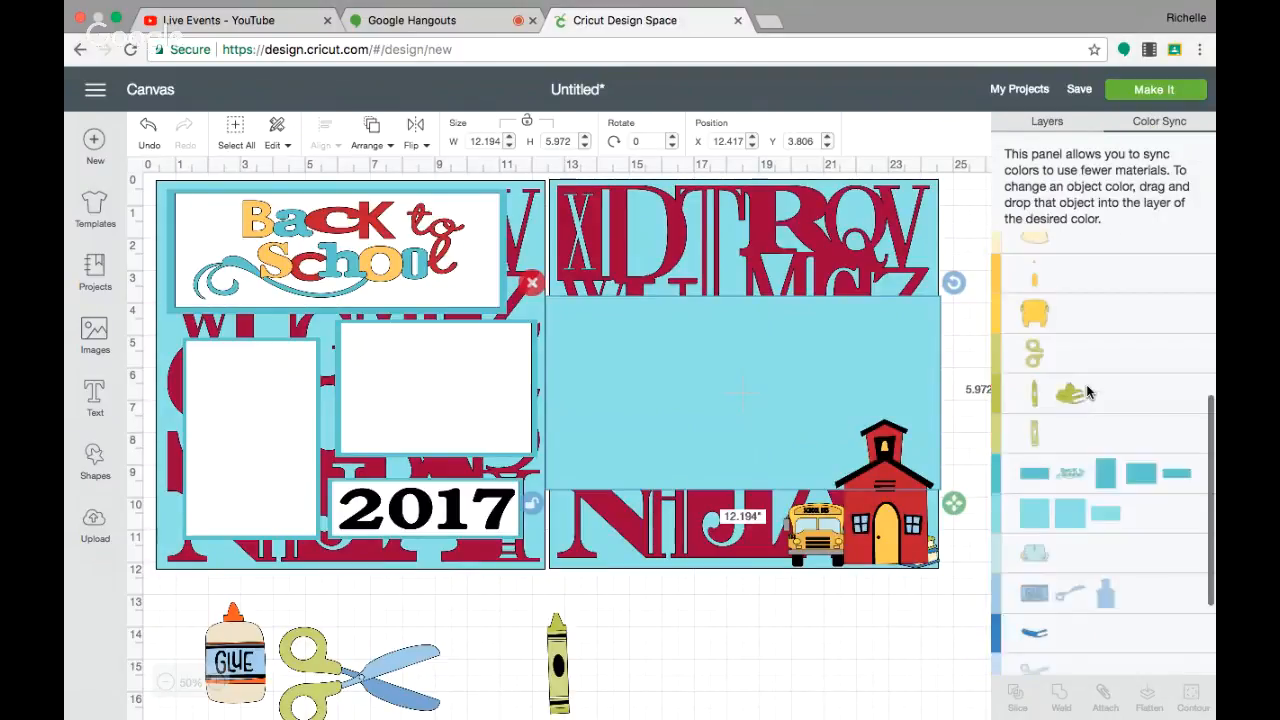
drag(1106, 376, 1108, 344)
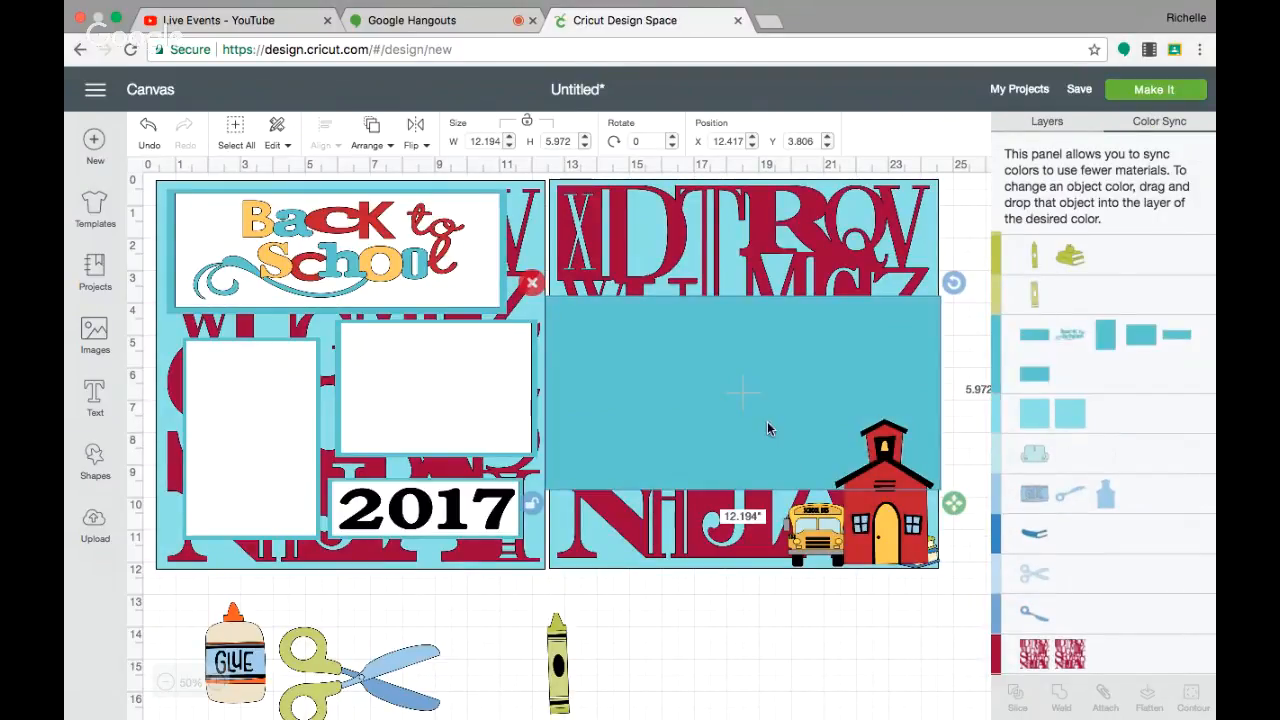
click(683, 617)
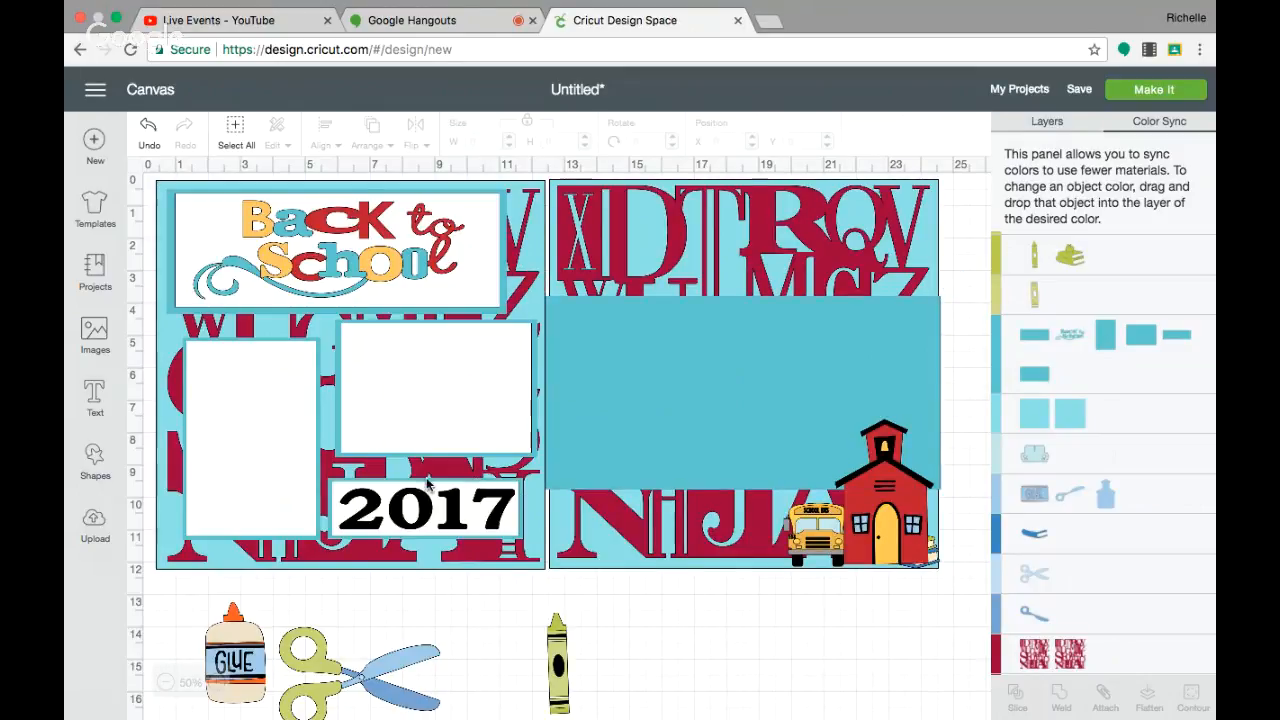
Add a square at the left end of the teal strip and stretch it to about 4.97 by 5.53 inches.
click(93, 458)
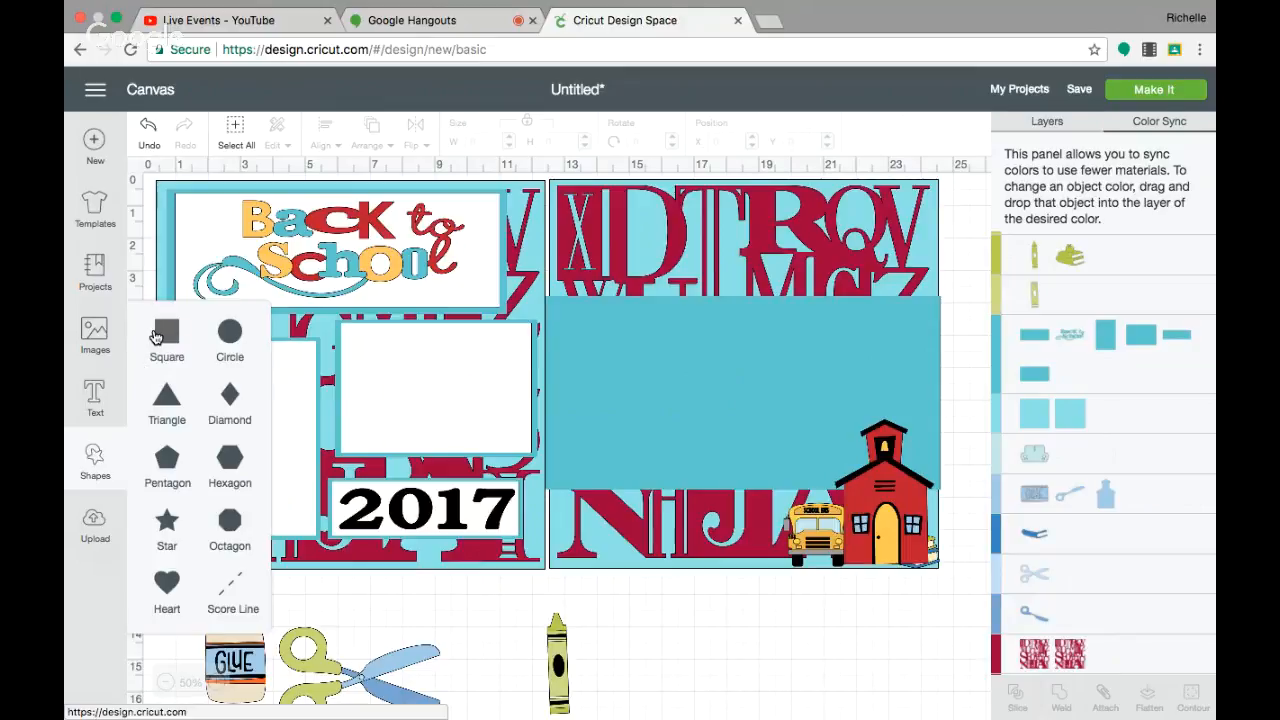
click(170, 318)
drag(243, 263, 628, 360)
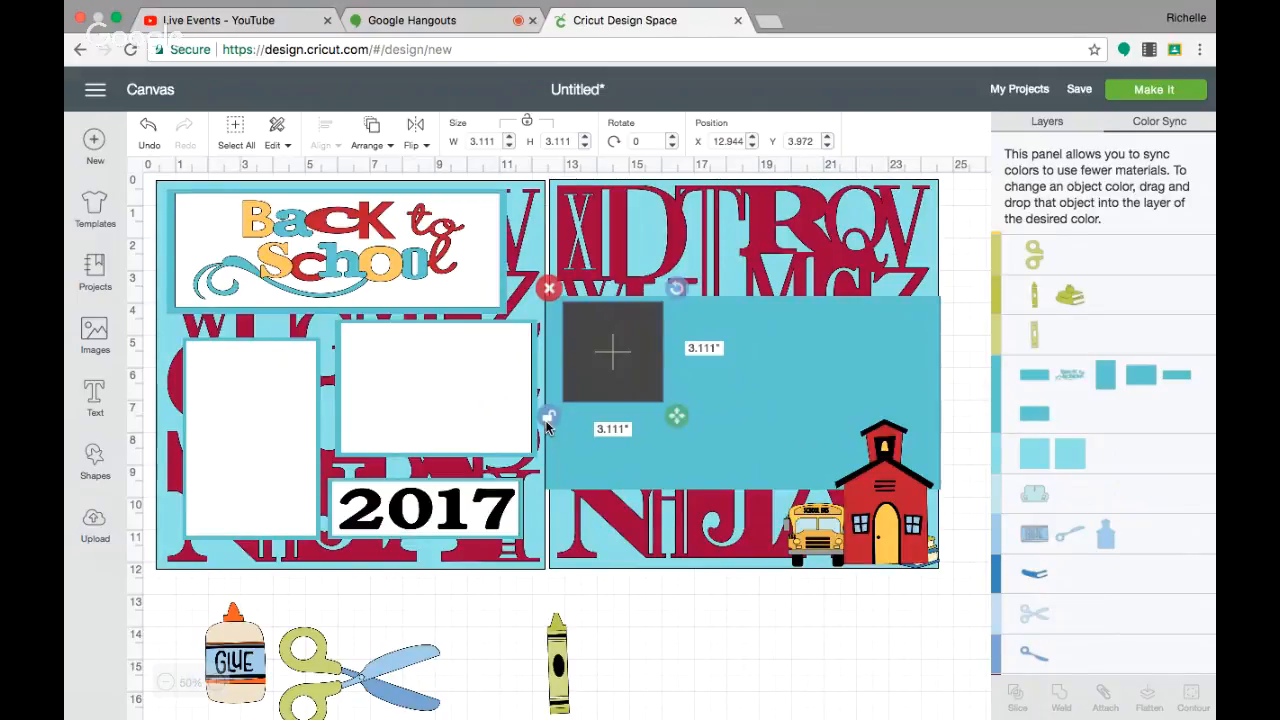
drag(680, 431, 741, 498)
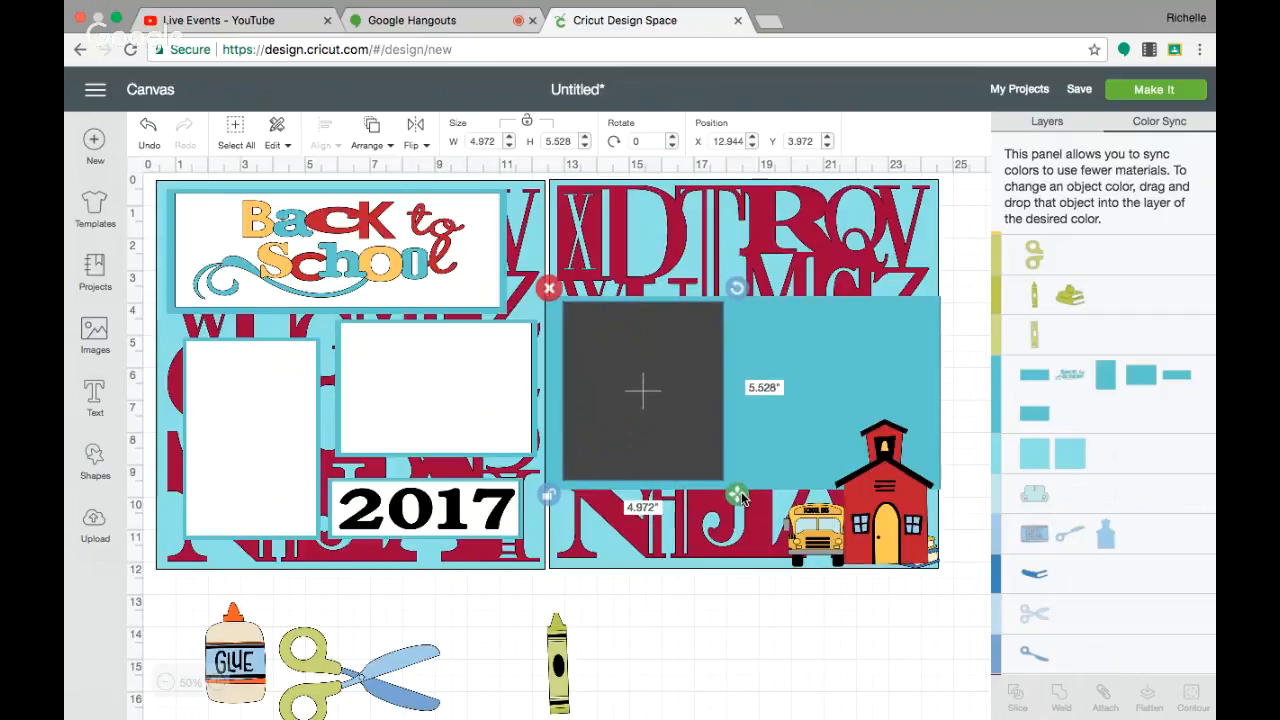
Set the new square's width and height to 5.5 inches each, unlocking its proportions for the height.
click(528, 124)
drag(494, 141, 463, 145)
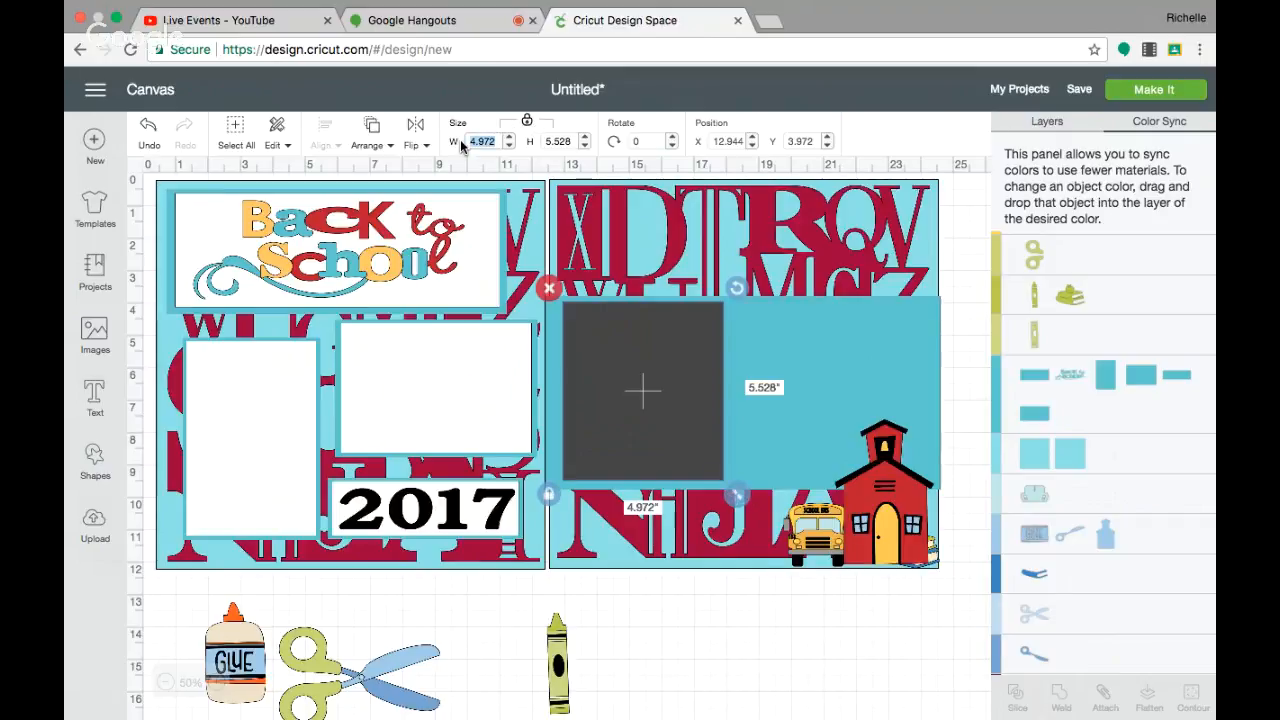
text(6)
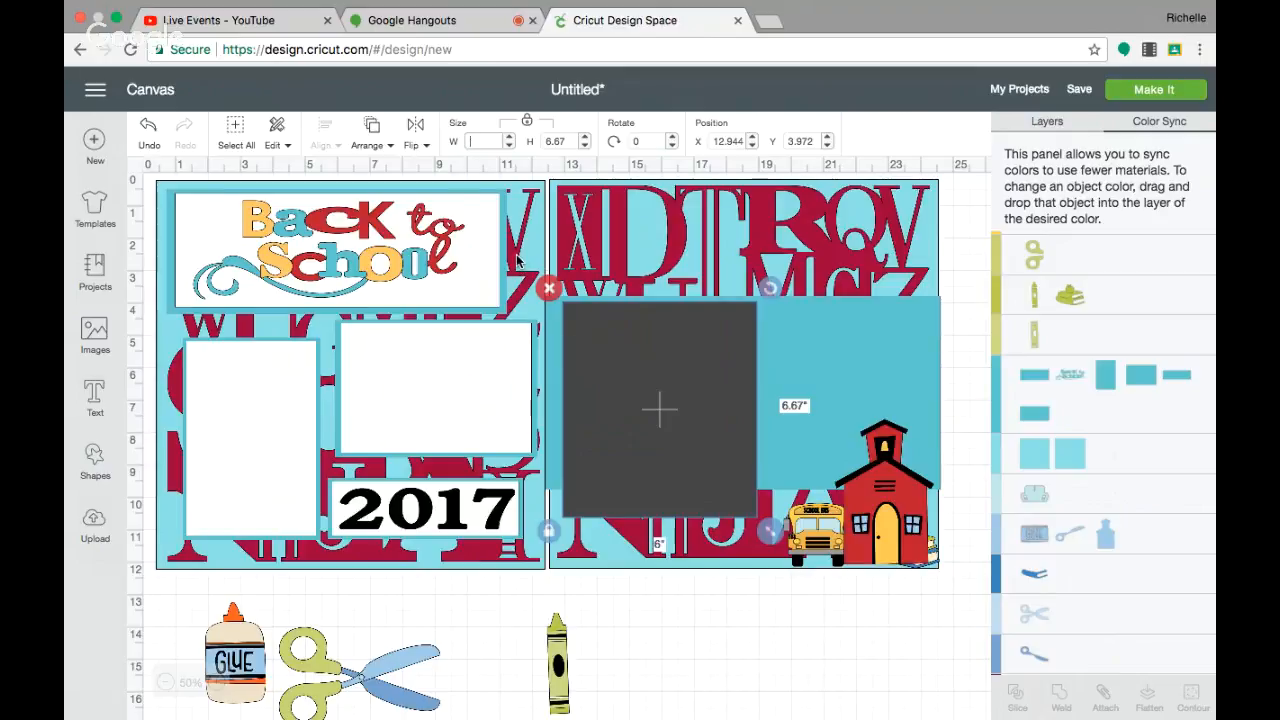
text(5.5)
key(Return)
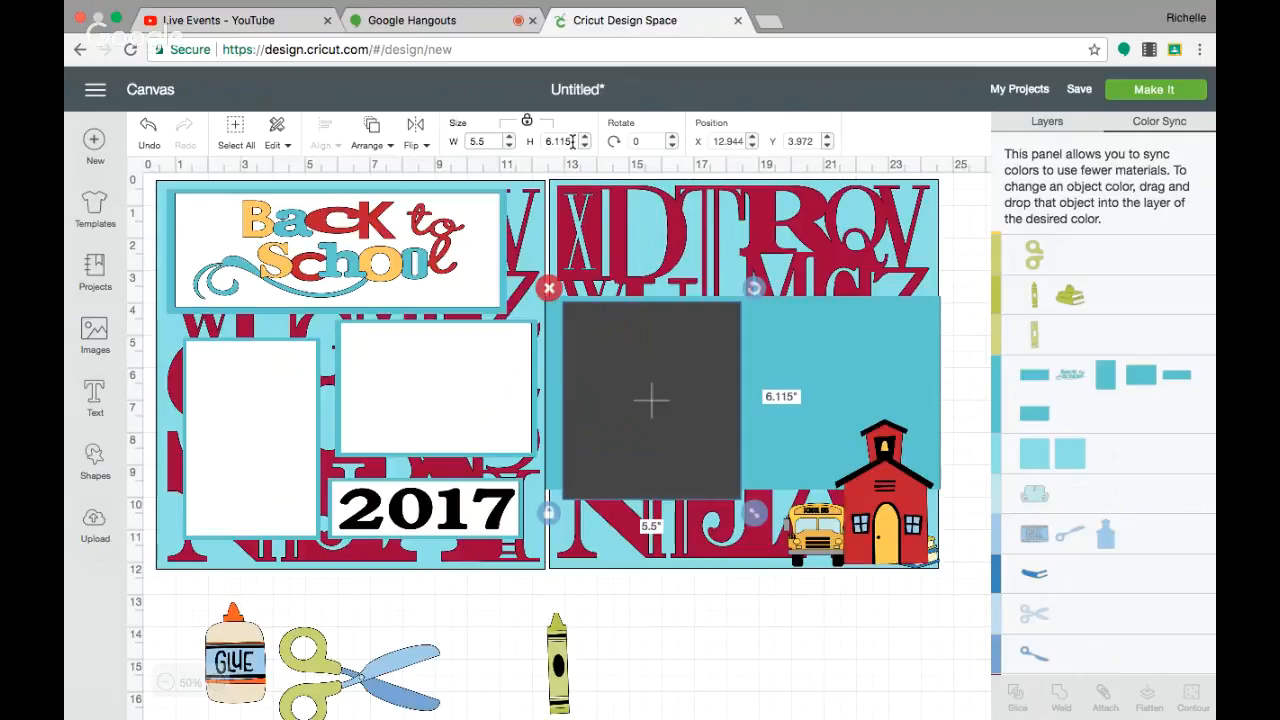
click(527, 124)
drag(576, 141, 529, 145)
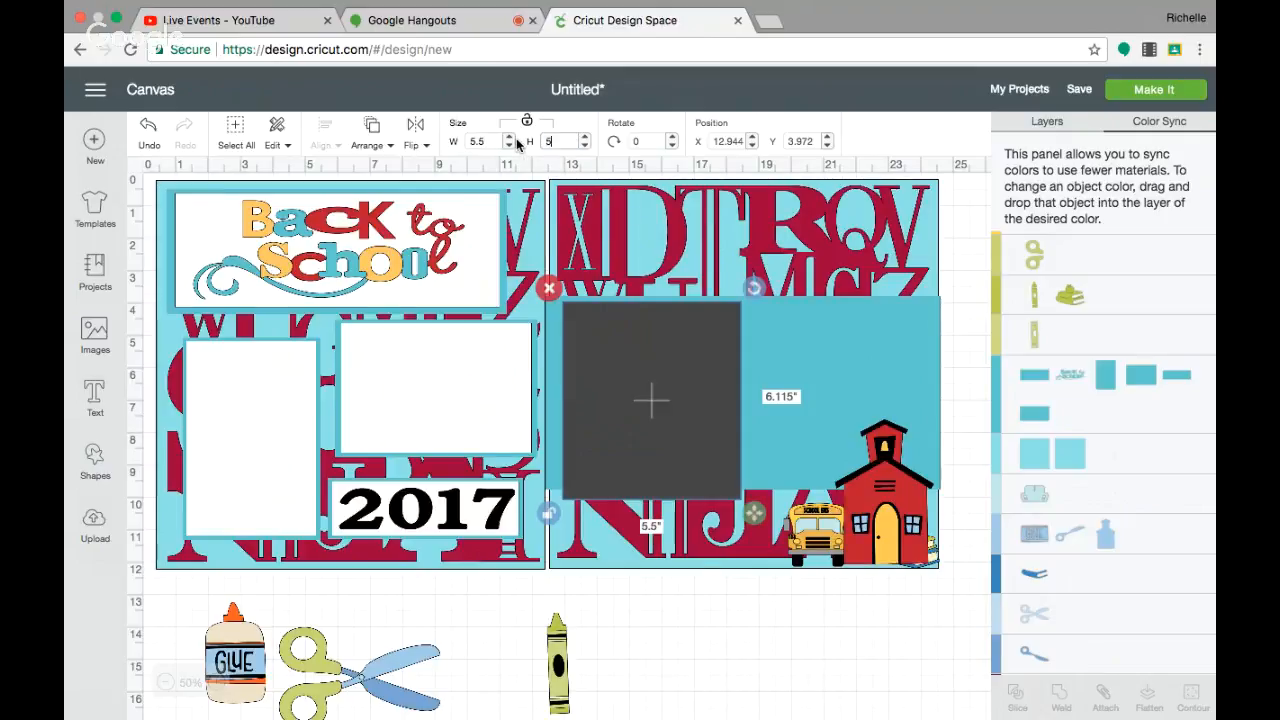
text(5.5)
key(Return)
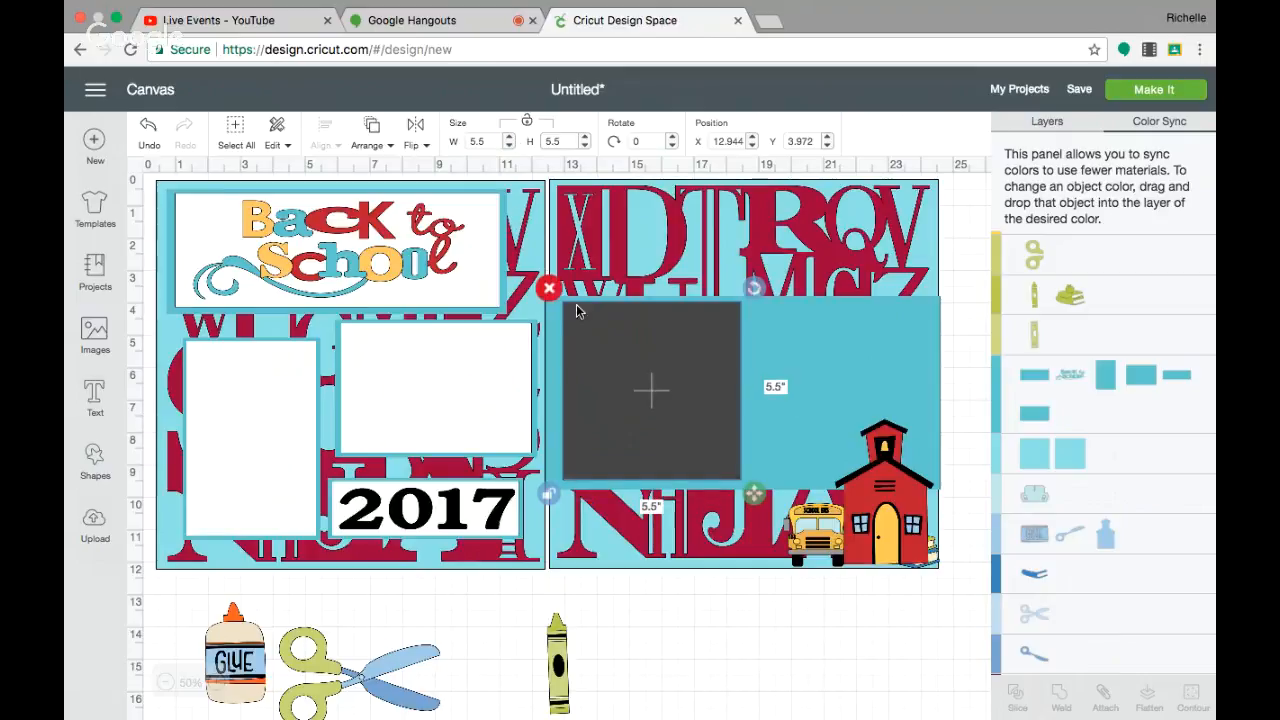
Position the 5.5-inch square within the left end of the teal strip and color it white.
drag(654, 371, 652, 378)
drag(650, 378, 646, 377)
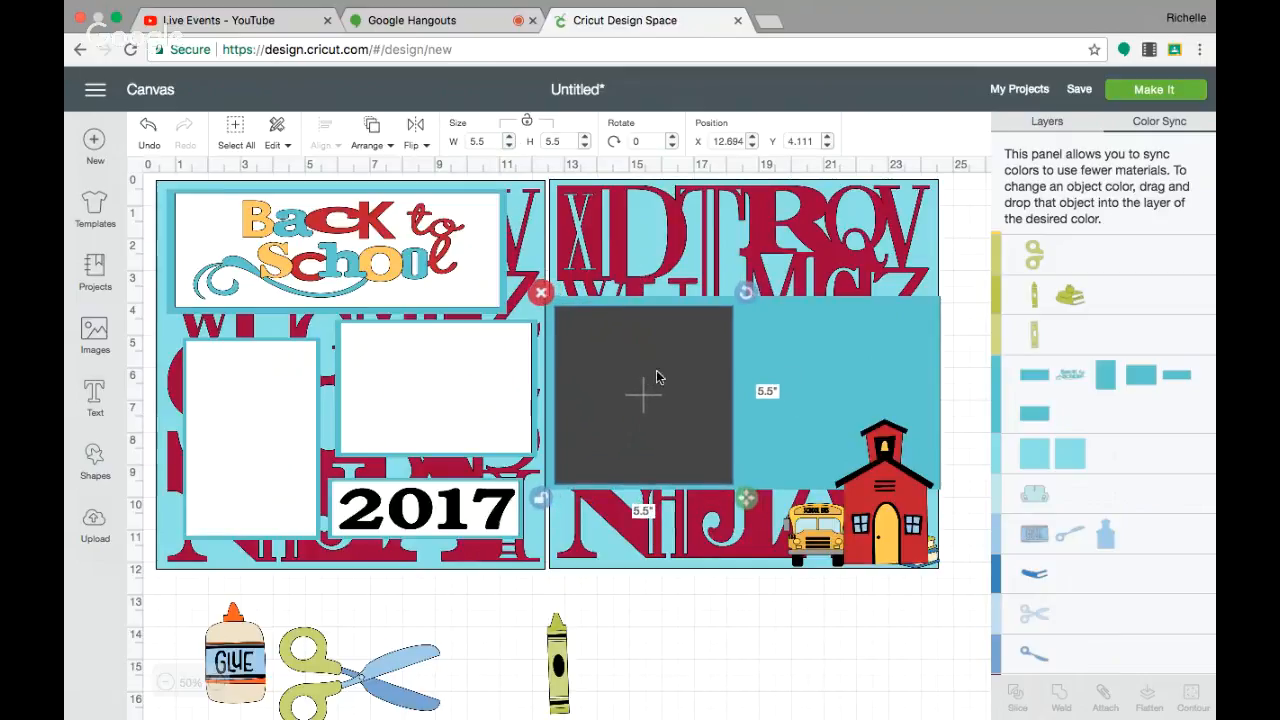
click(1050, 123)
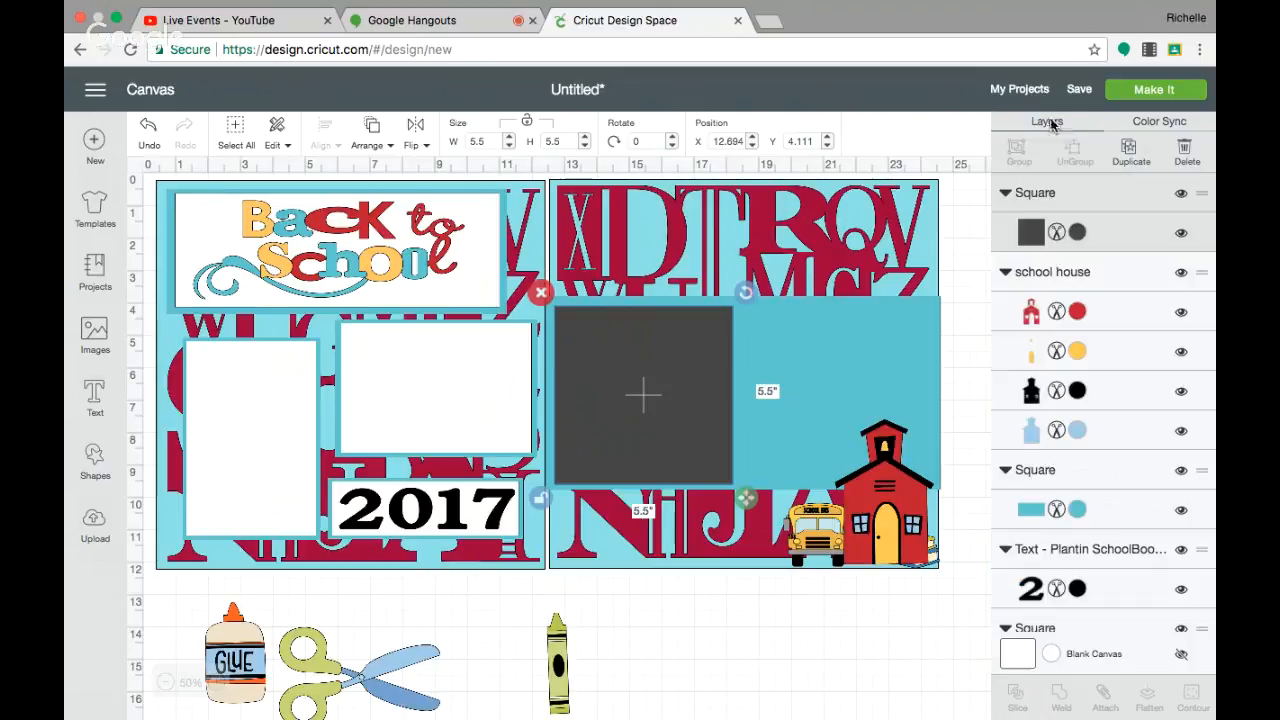
click(1077, 233)
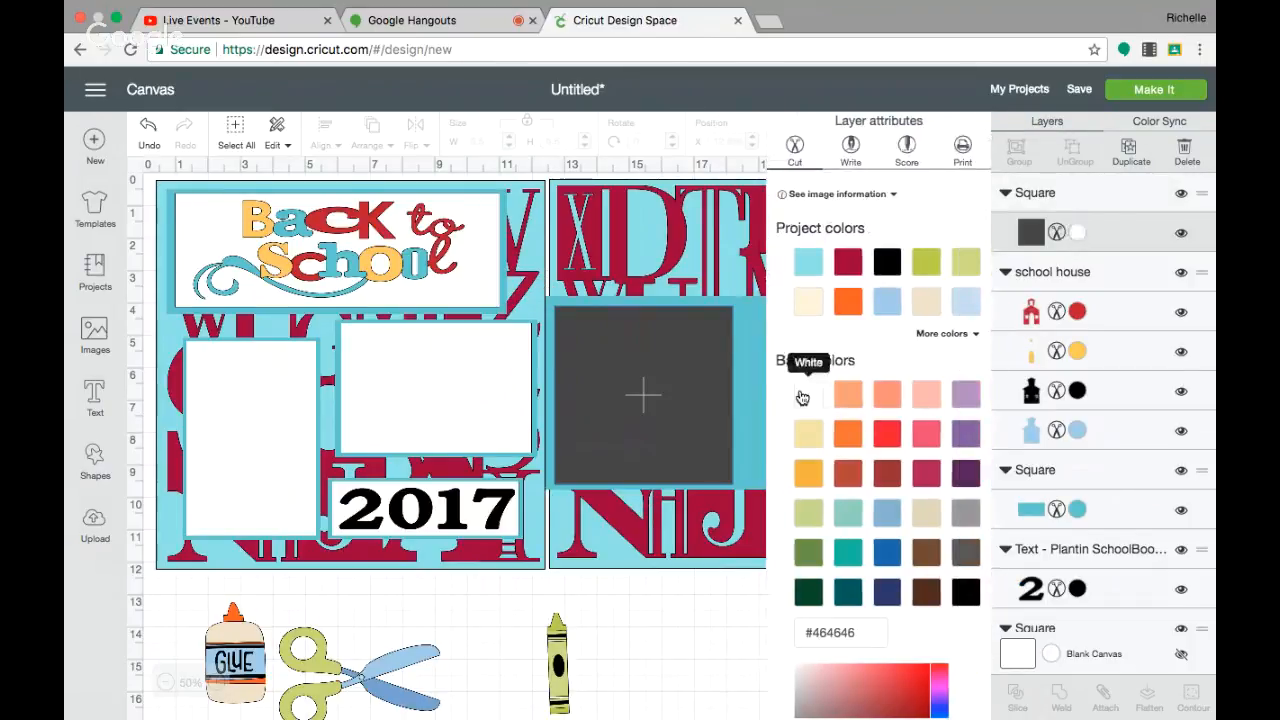
click(804, 398)
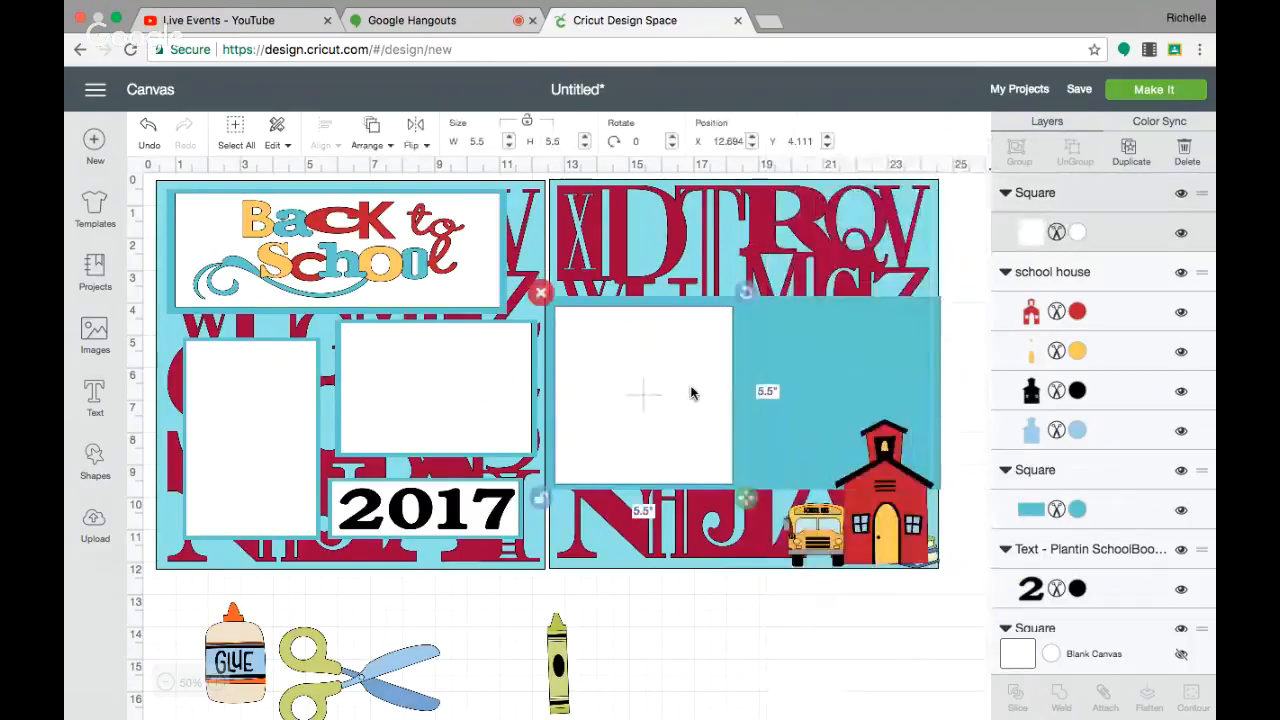
Duplicate the white square and arrange both copies side by side on the teal strip with a narrow gap between them.
click(1131, 150)
drag(698, 405, 875, 393)
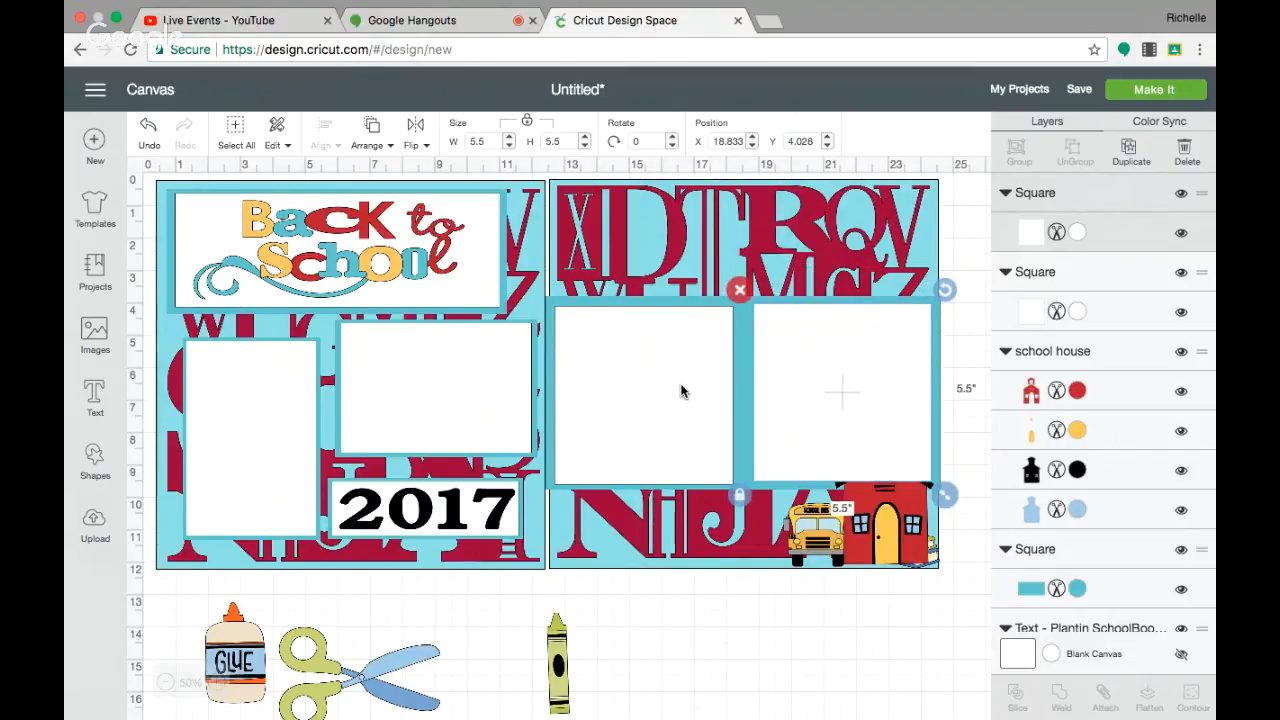
drag(680, 391, 697, 389)
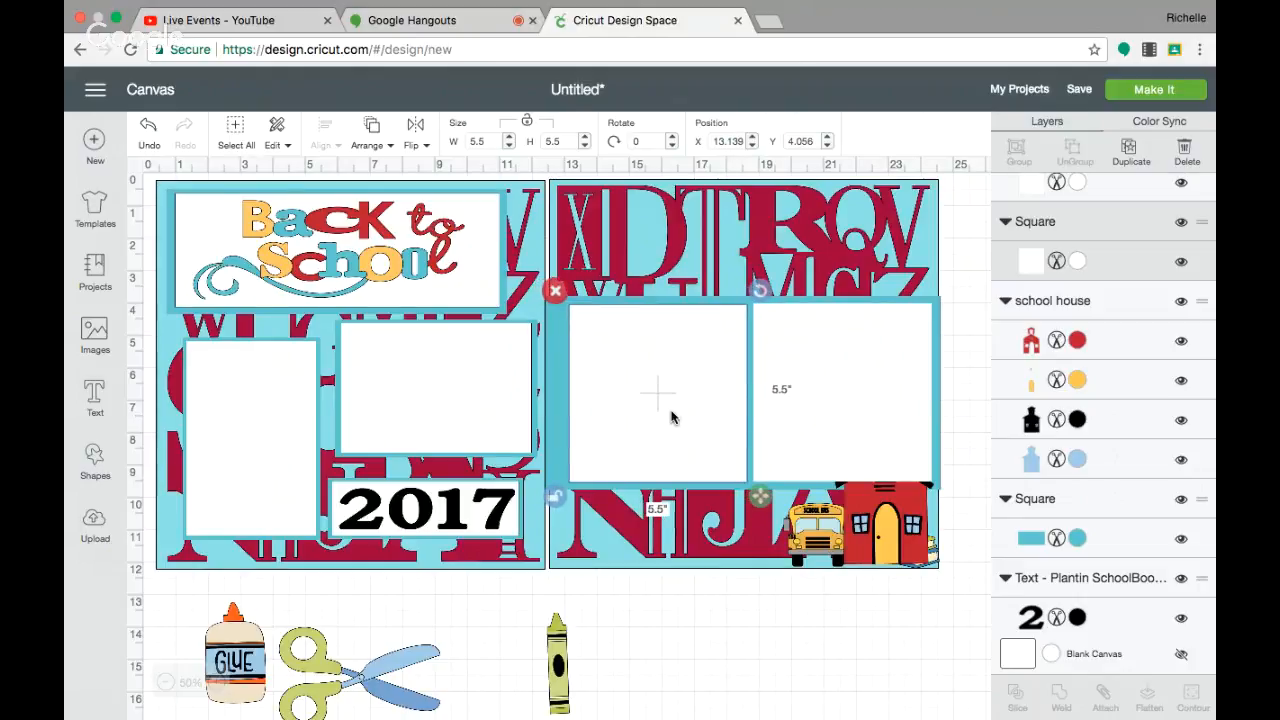
drag(666, 408, 650, 412)
drag(813, 393, 798, 400)
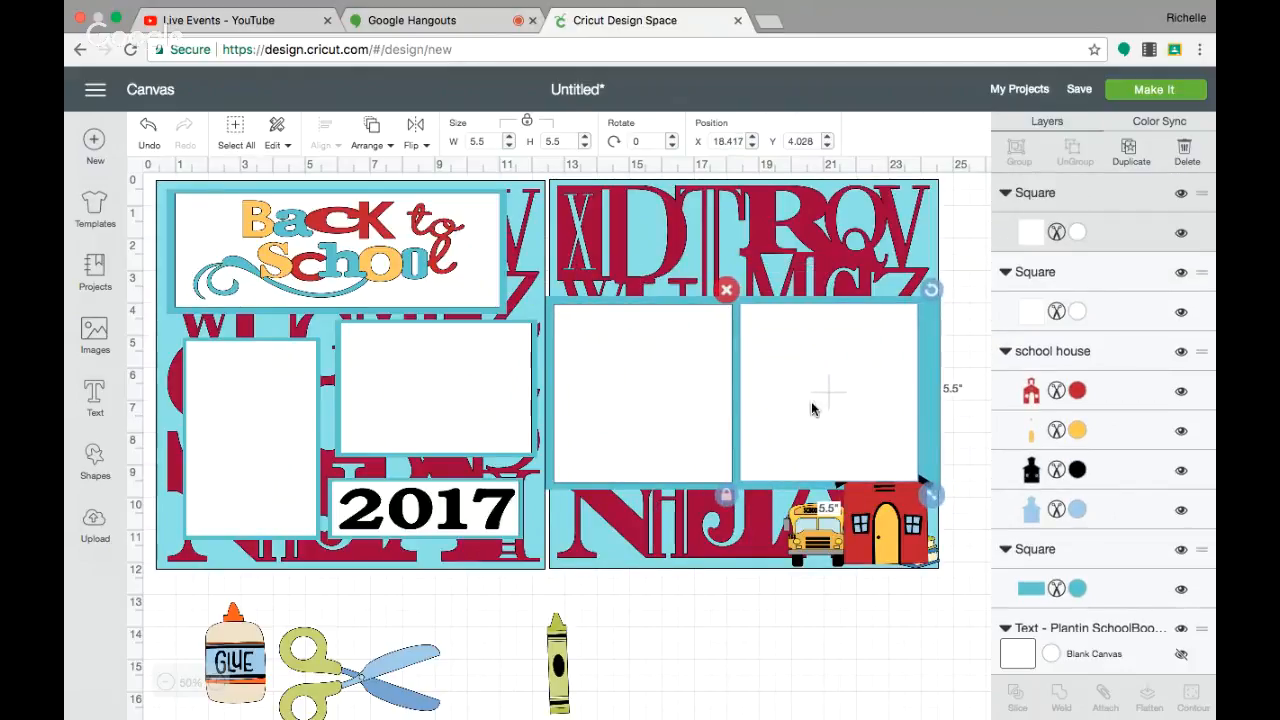
Narrow the teal strip so its right edge leaves only a thin border beside the second white square.
click(930, 424)
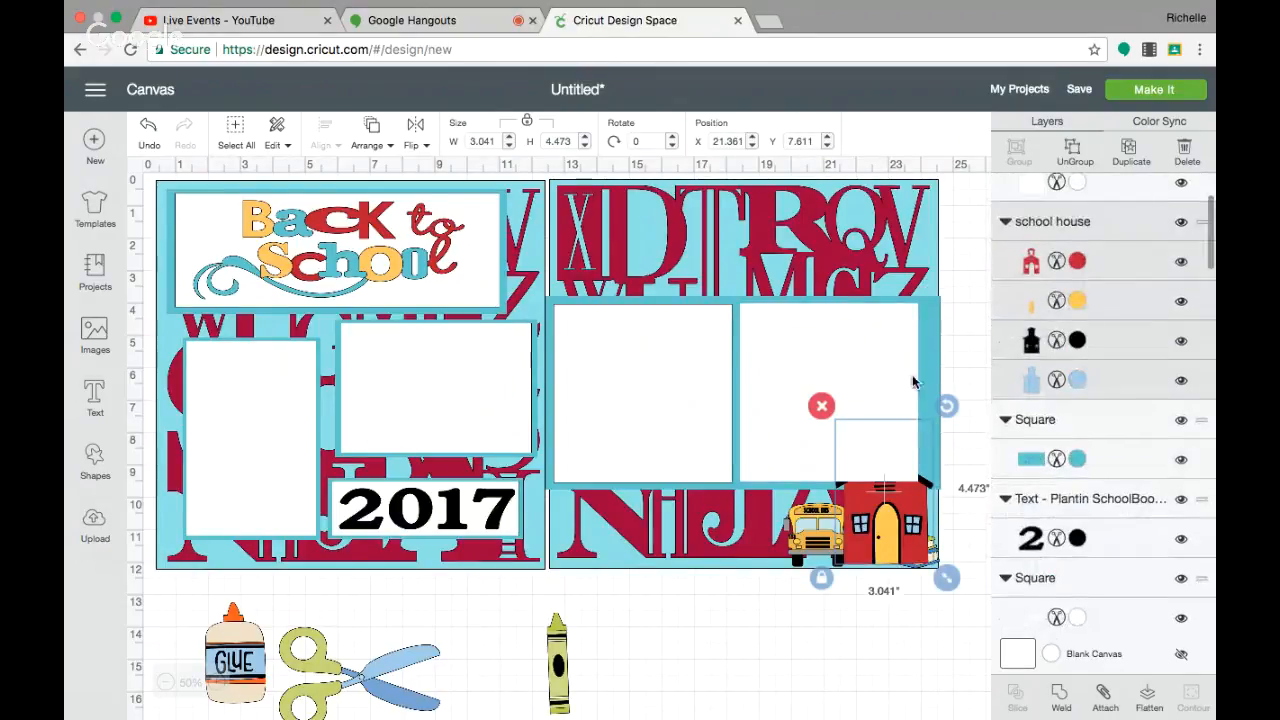
click(935, 372)
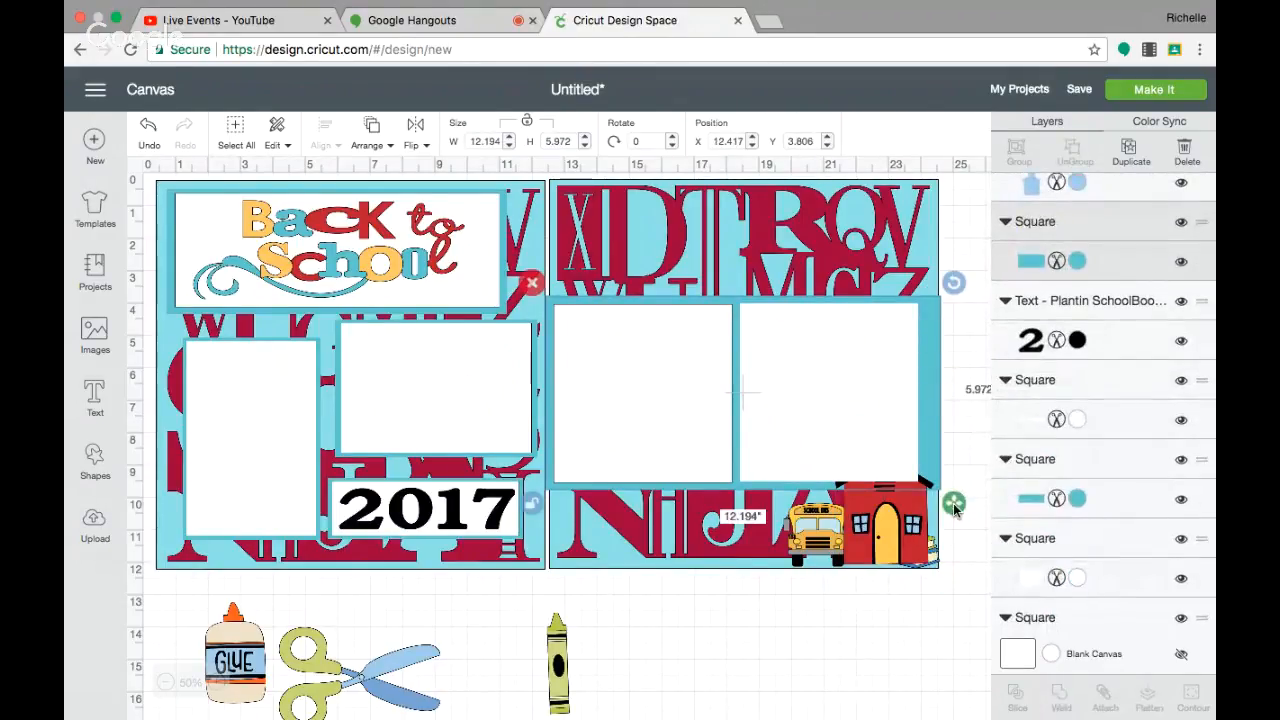
drag(954, 505, 942, 508)
click(851, 623)
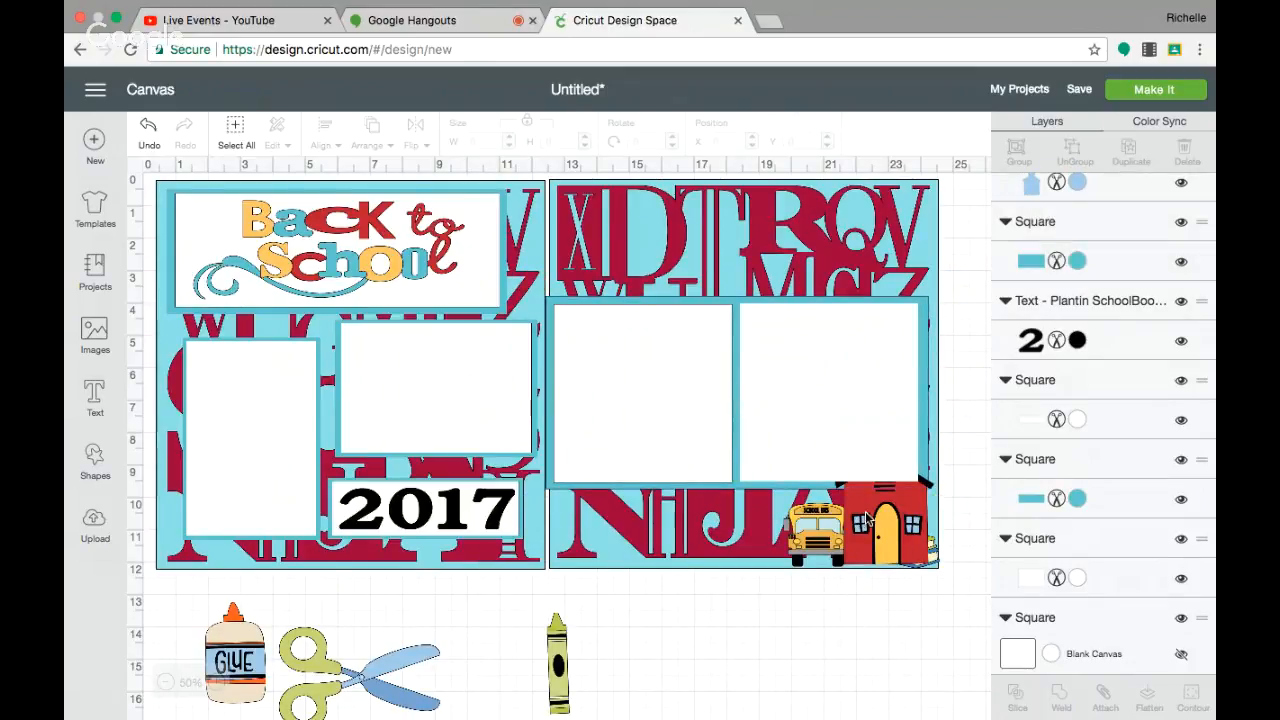
Bring the school house image to the front and shift it slightly left over the second white square's corner.
click(860, 505)
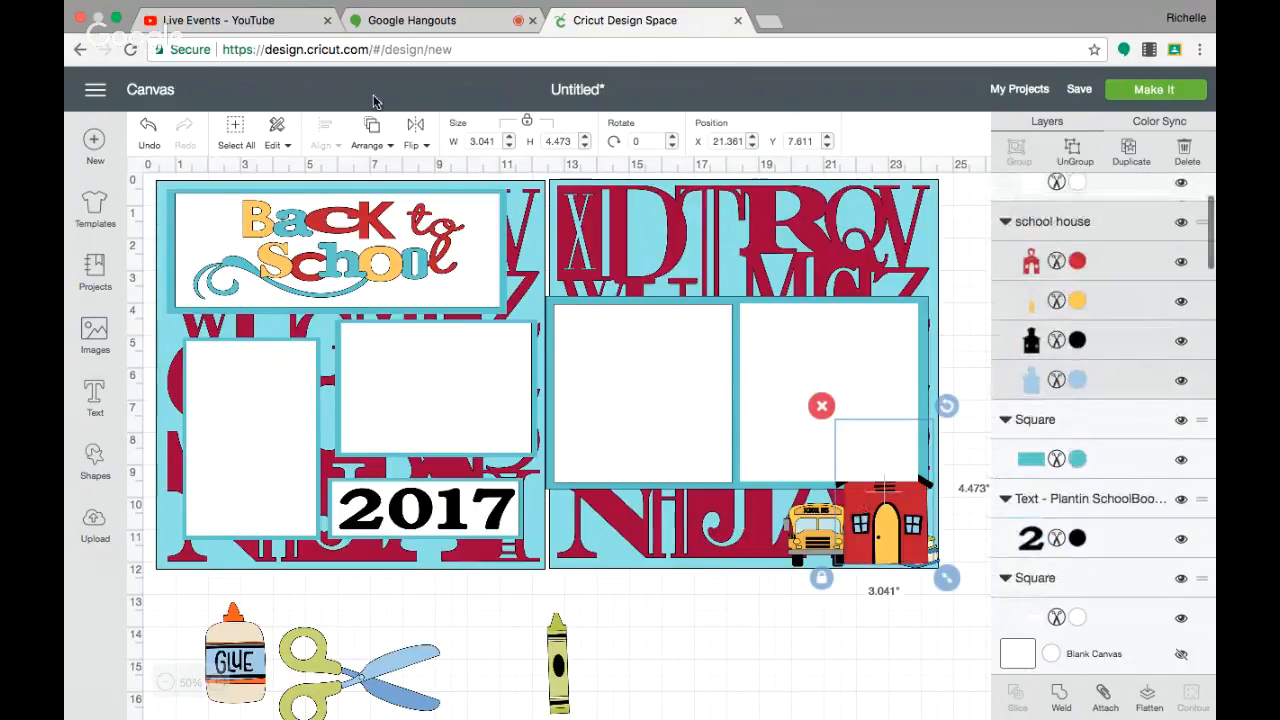
click(375, 130)
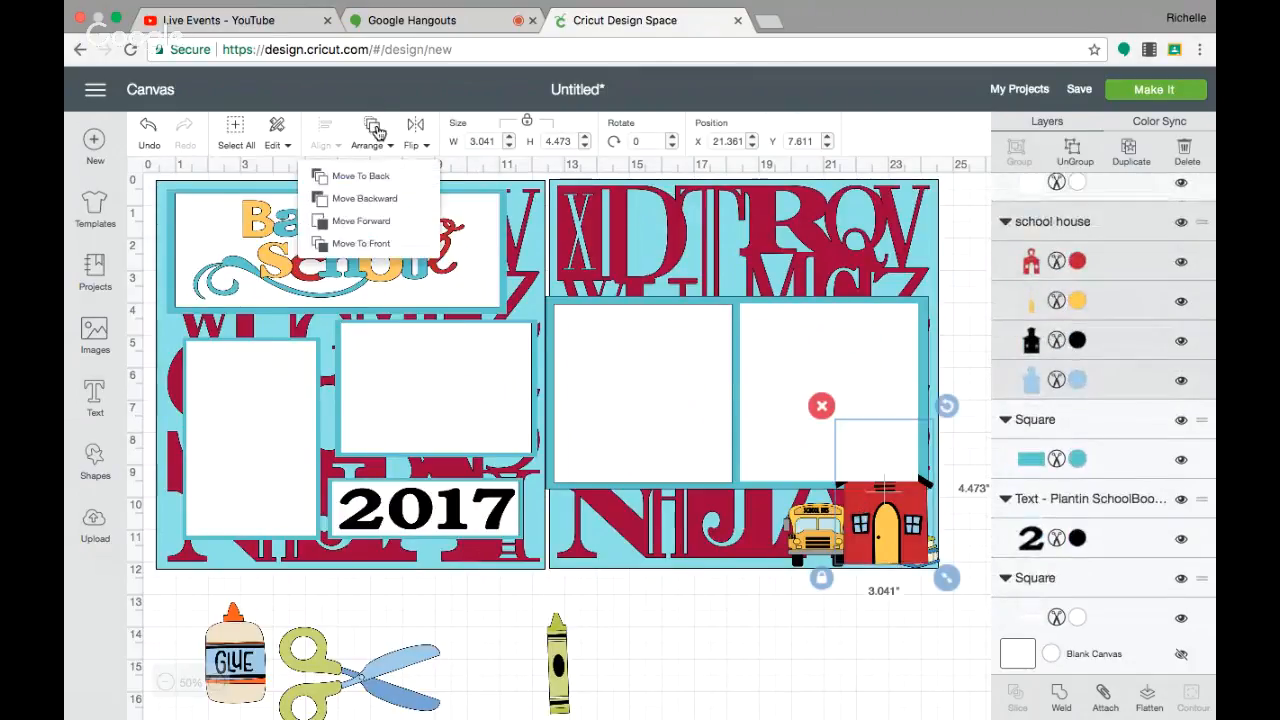
click(355, 243)
drag(908, 500, 897, 500)
Bring the books image to the front and adjust the school house's horizontal position behind the books.
click(928, 548)
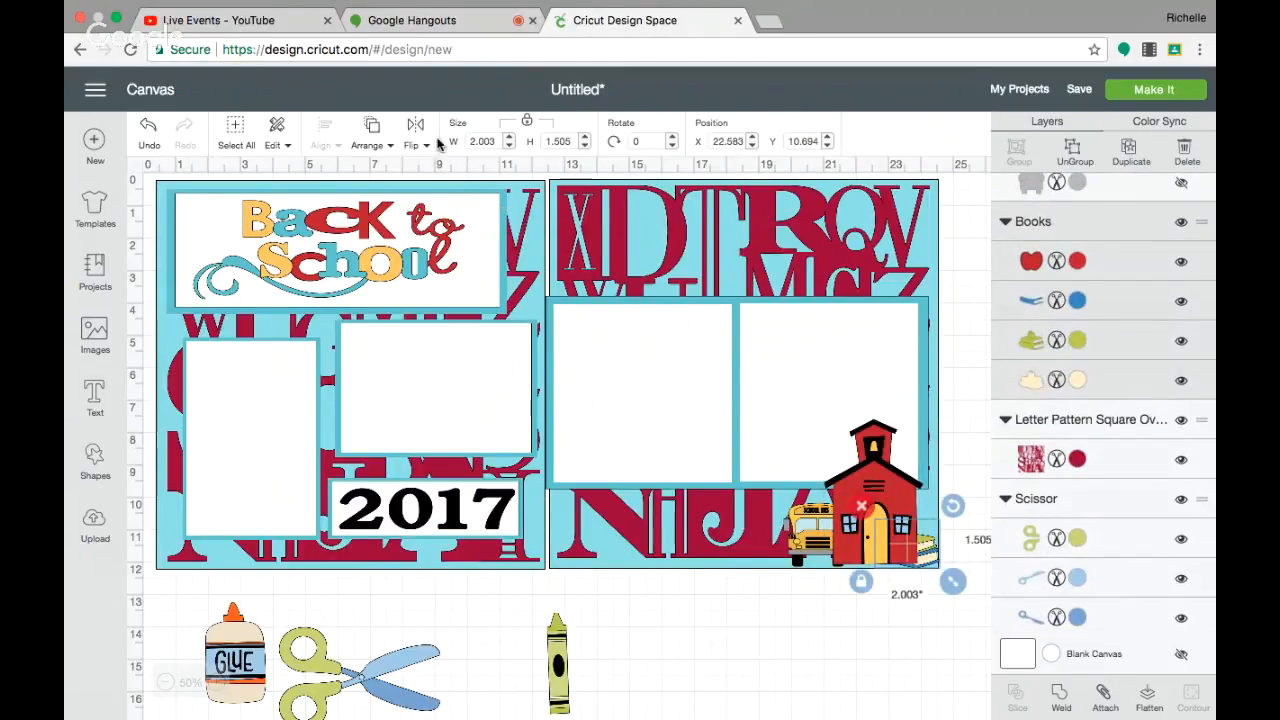
click(375, 131)
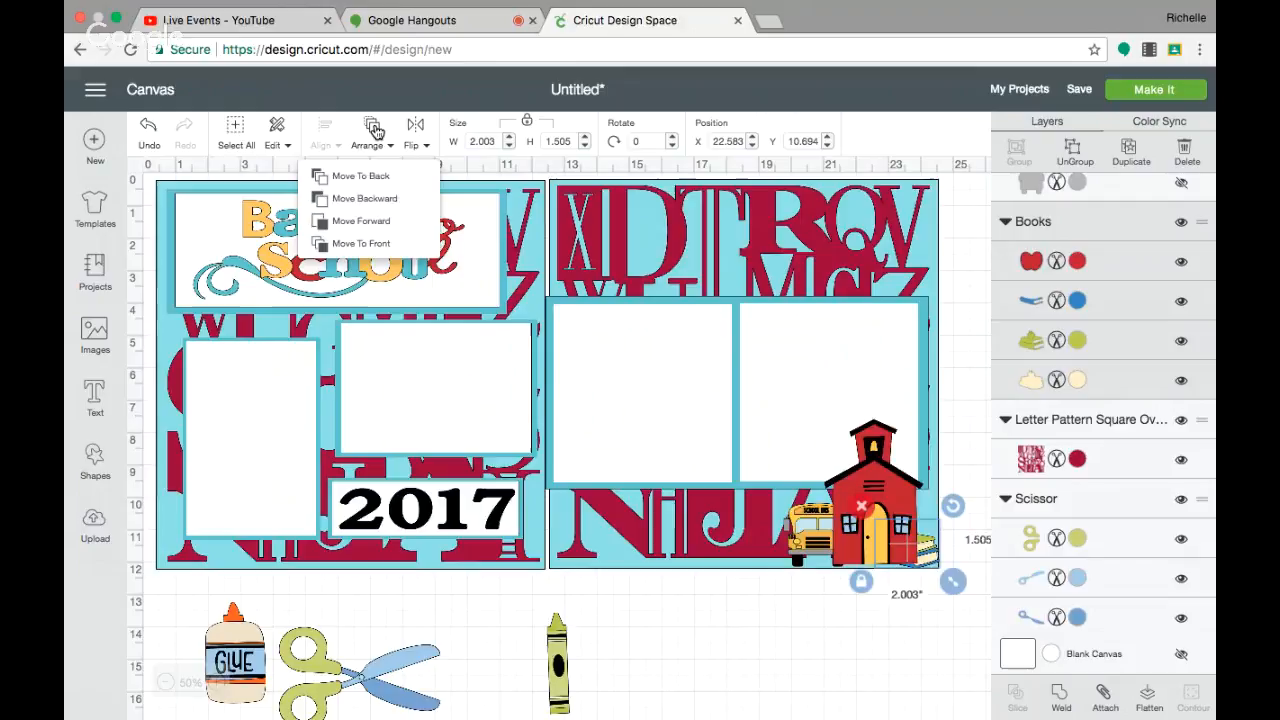
click(383, 244)
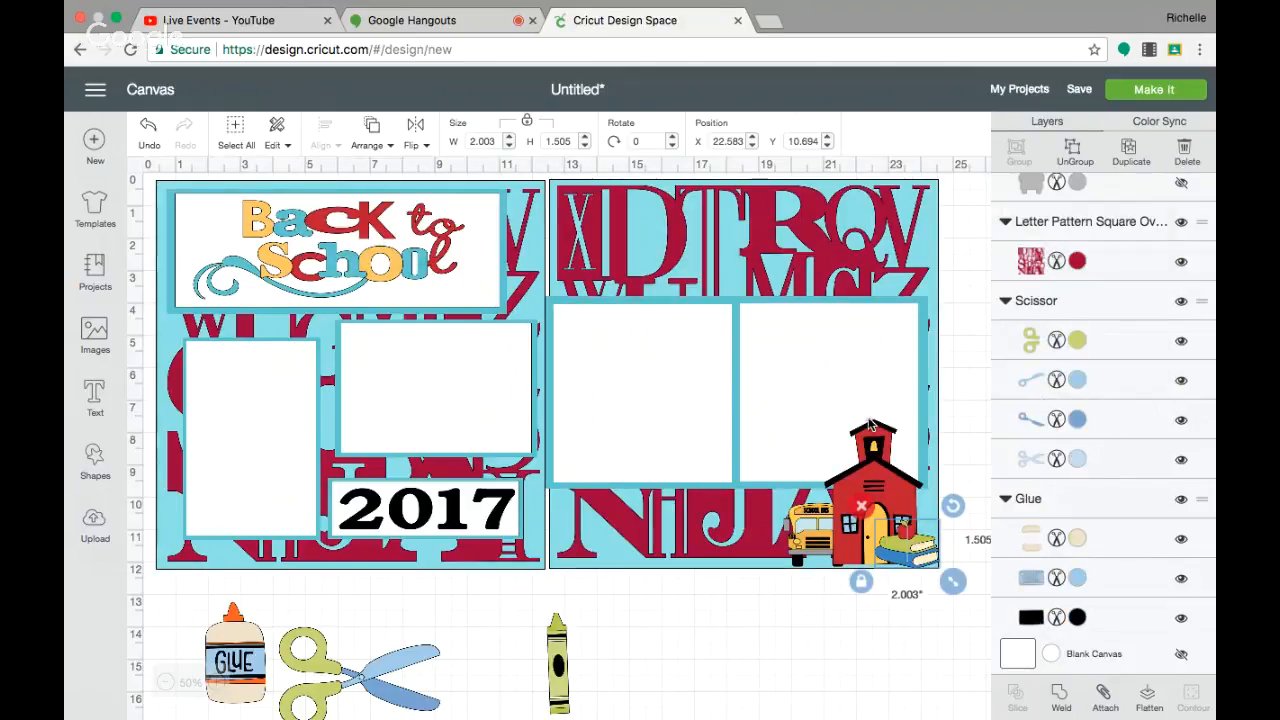
click(883, 477)
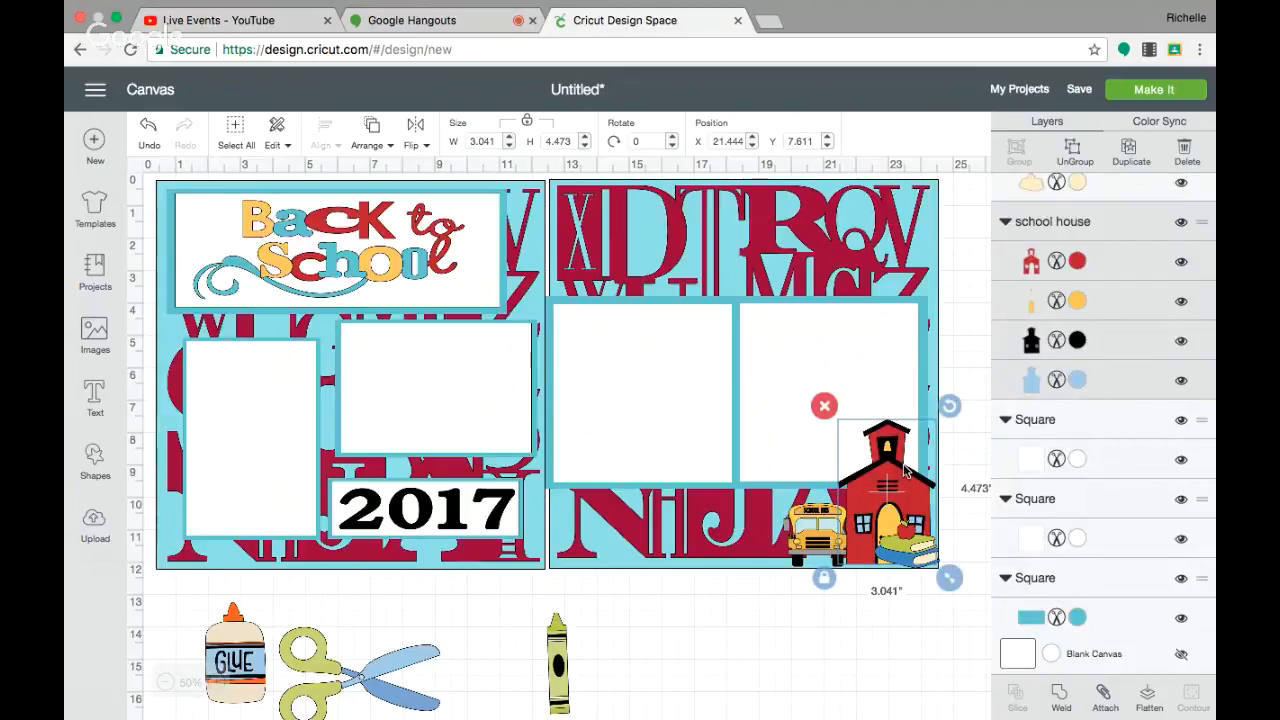
drag(905, 470, 899, 470)
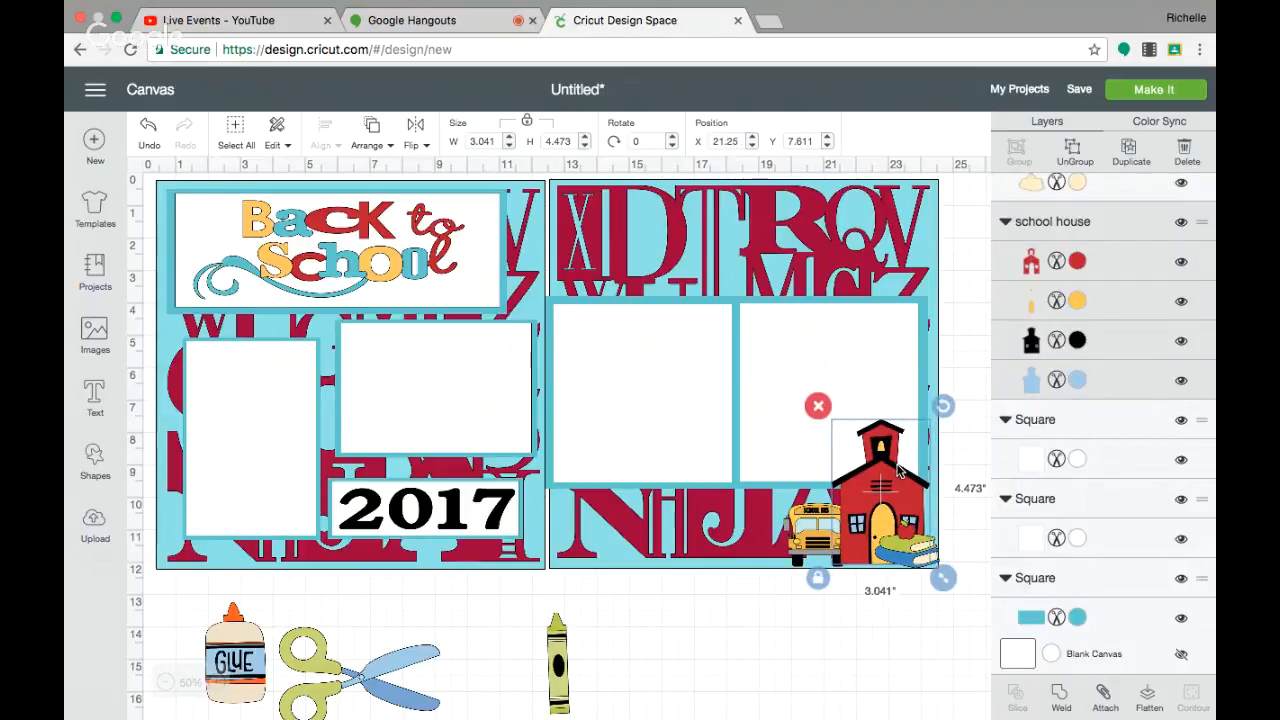
Bring the school bus image to the front of the layer stack.
click(806, 524)
click(370, 128)
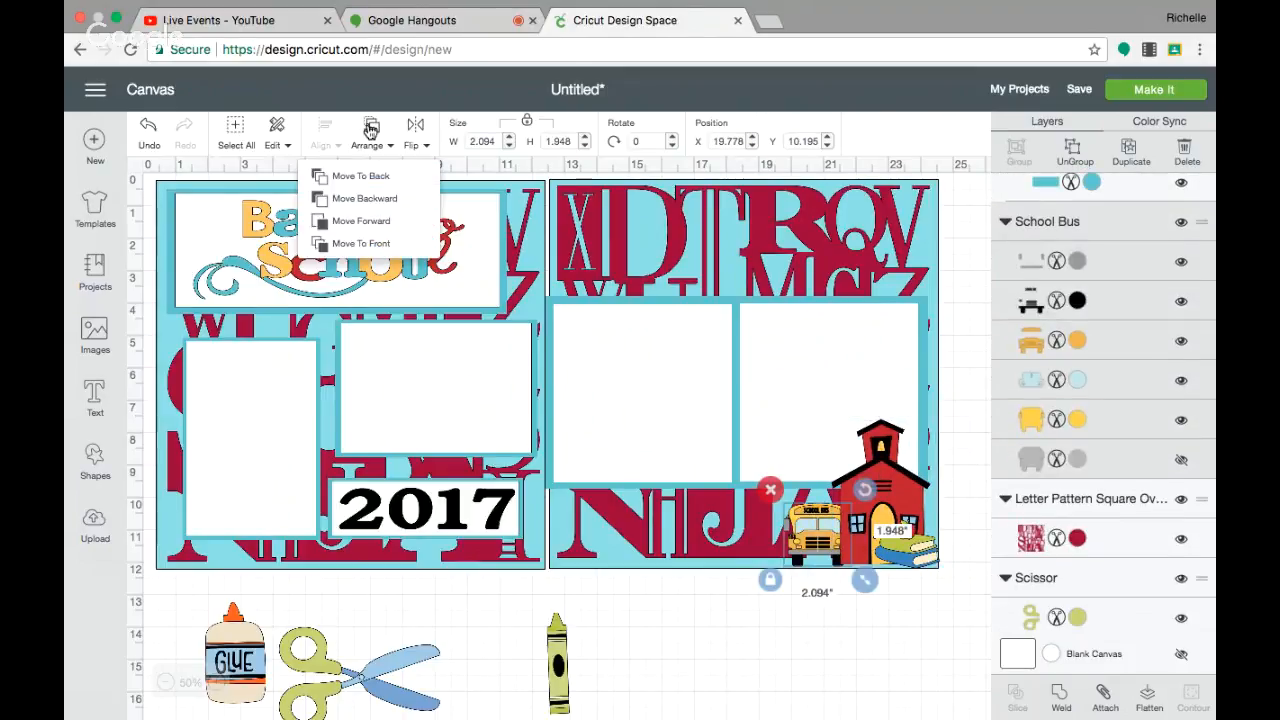
click(379, 244)
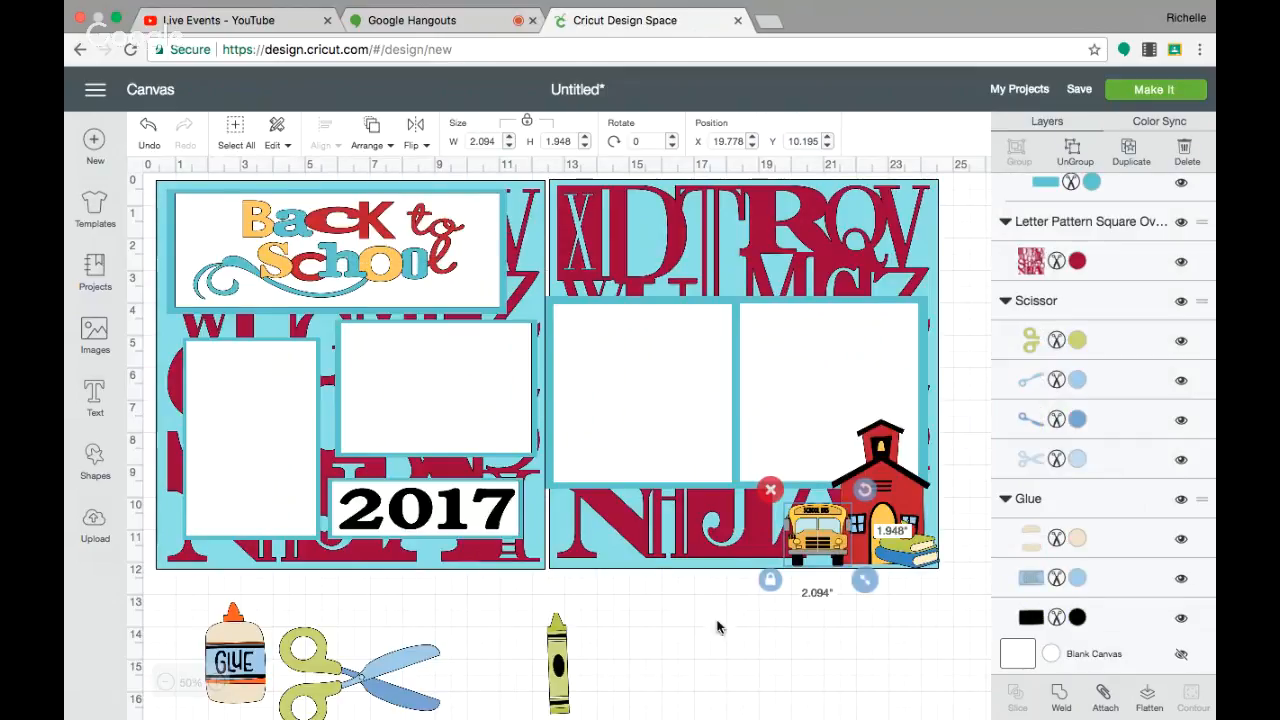
click(718, 627)
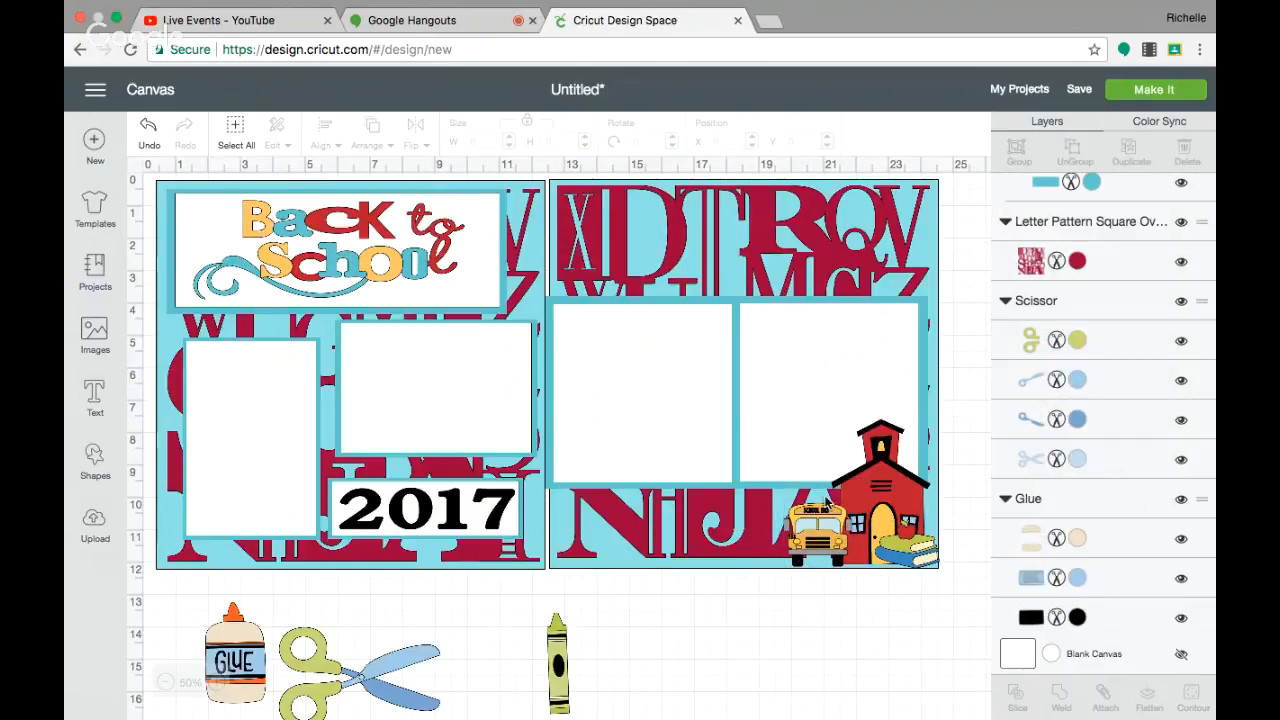
Move the second page's teal strip slightly down and realign both white squares on it with even borders.
click(737, 313)
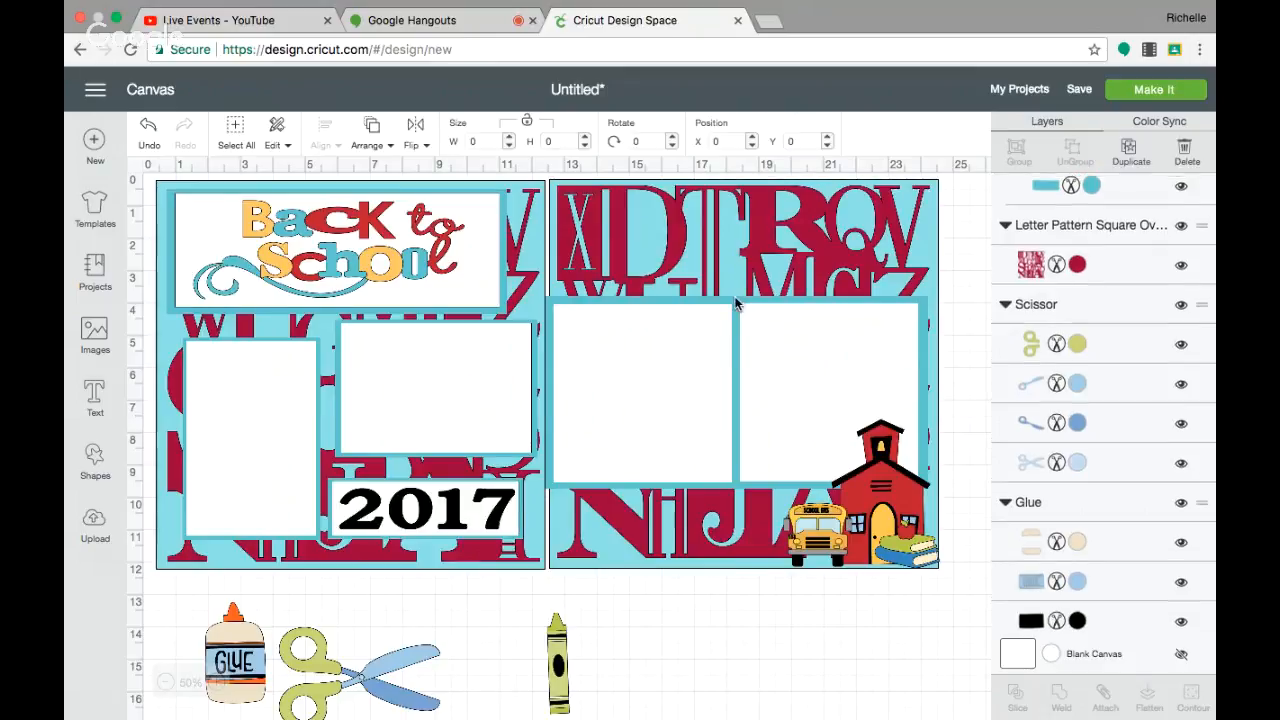
drag(737, 314, 740, 312)
drag(692, 361, 691, 365)
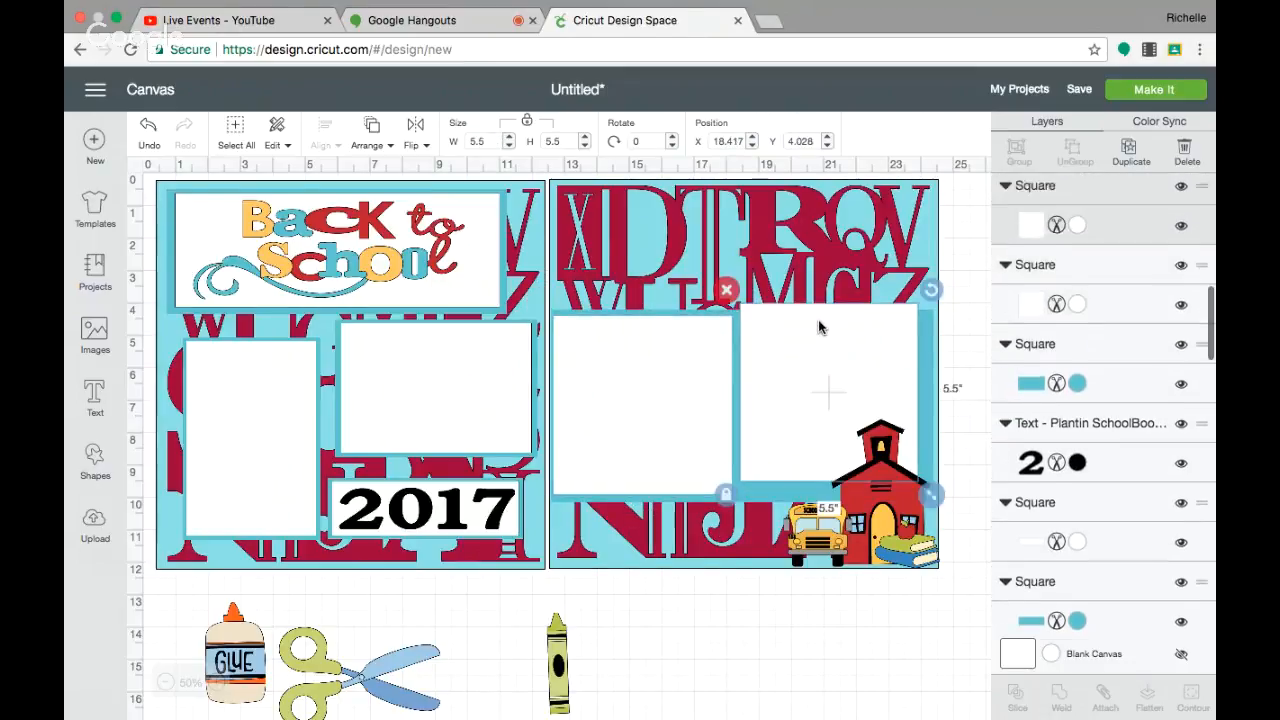
mouse_move(820, 320)
mouse_down()
mouse_move(824, 340)
mouse_move(818, 328)
mouse_up()
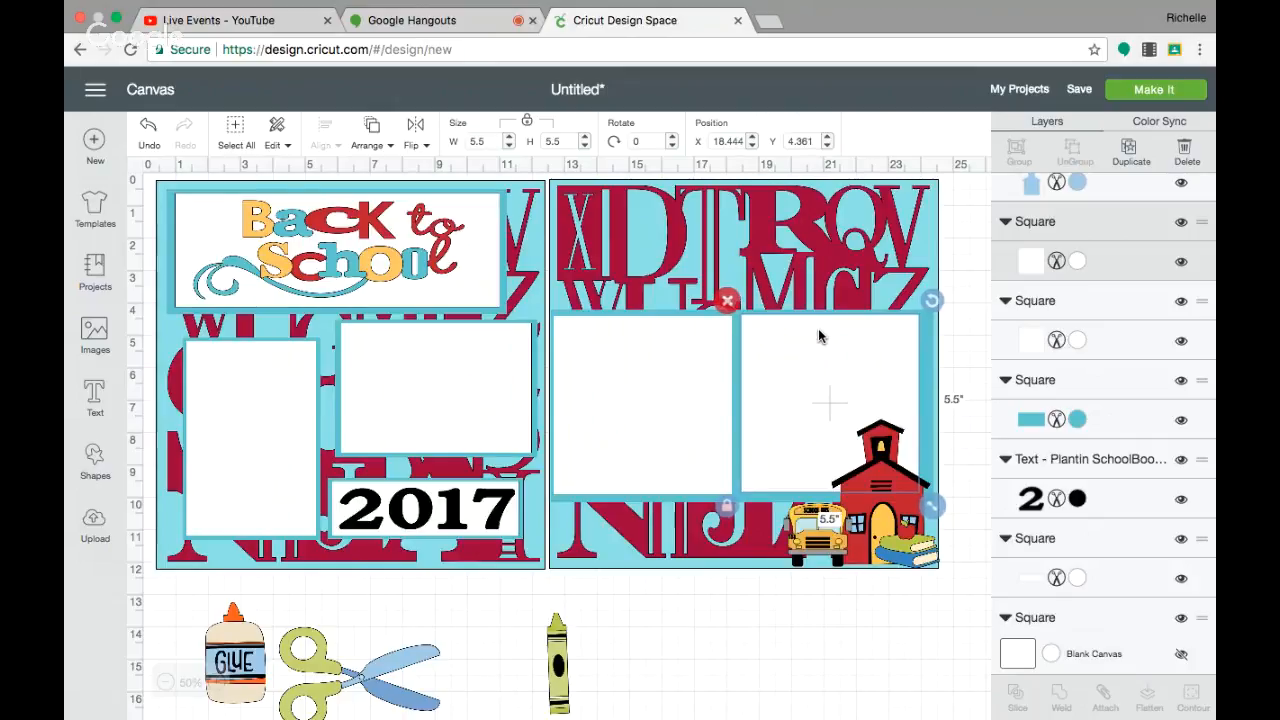
click(686, 363)
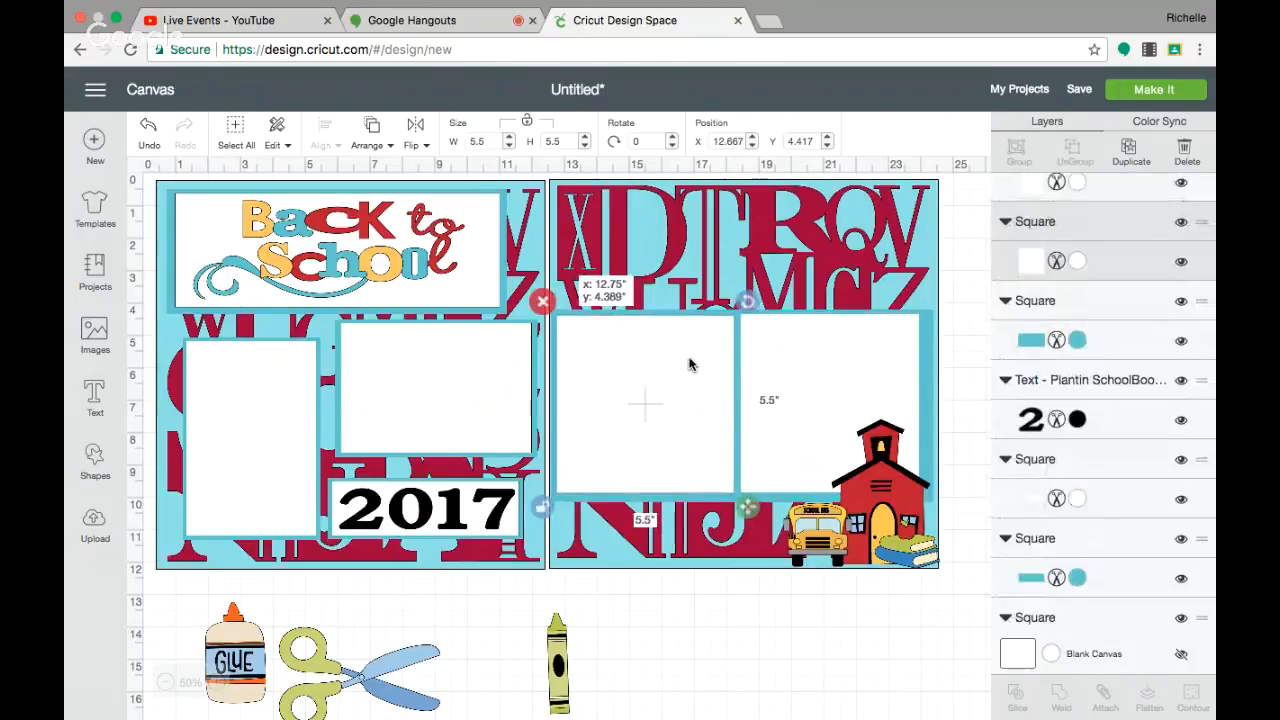
Narrow the second page's teal strip to about 11.58 inches so its side borders match.
click(930, 368)
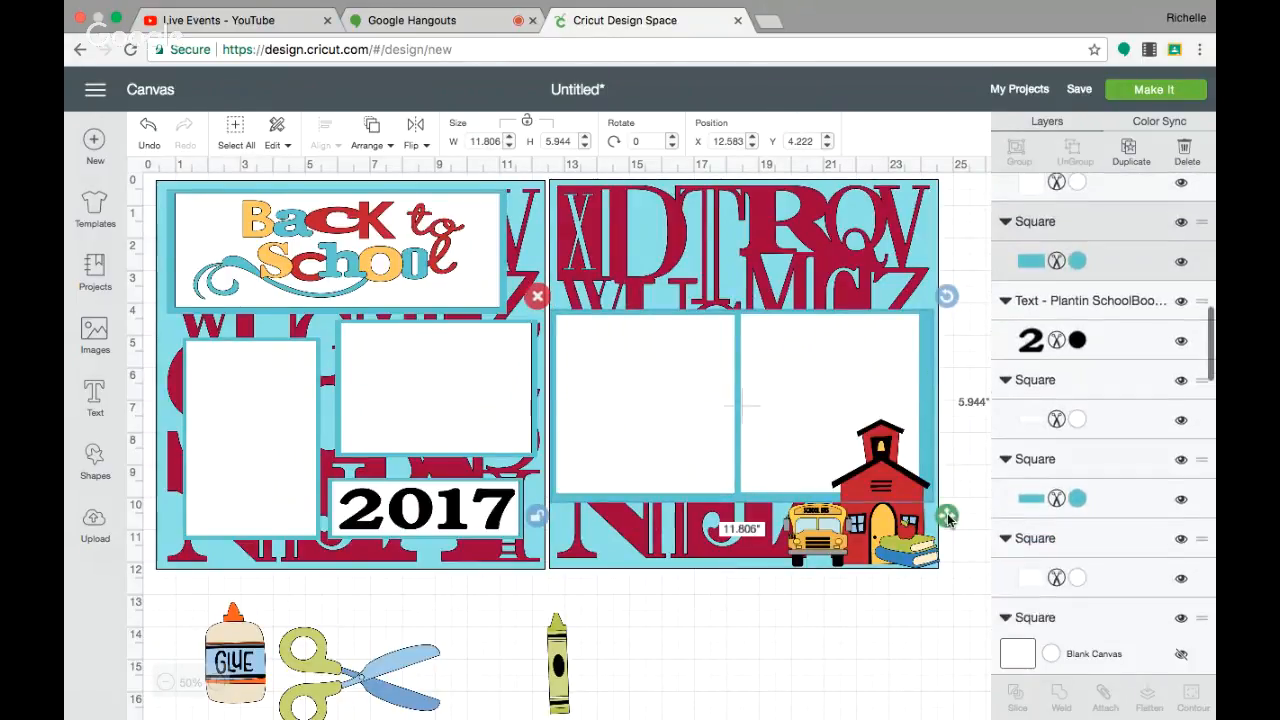
drag(950, 519, 940, 518)
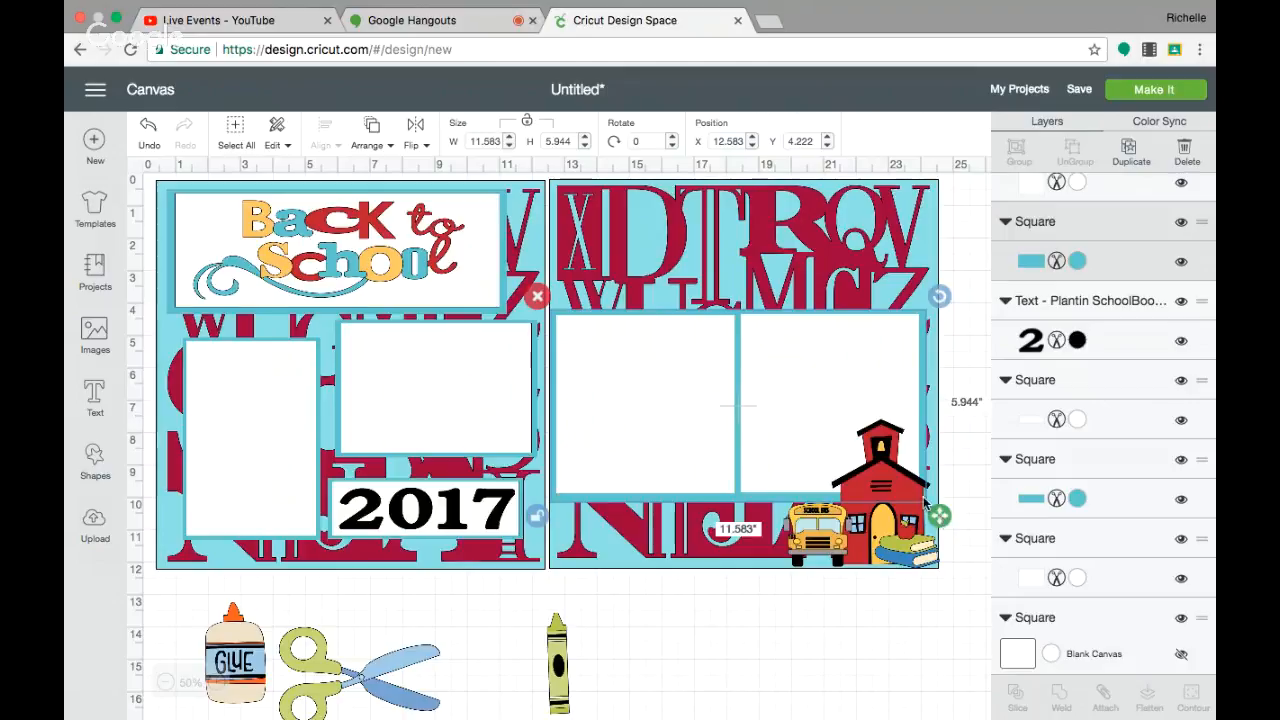
click(739, 662)
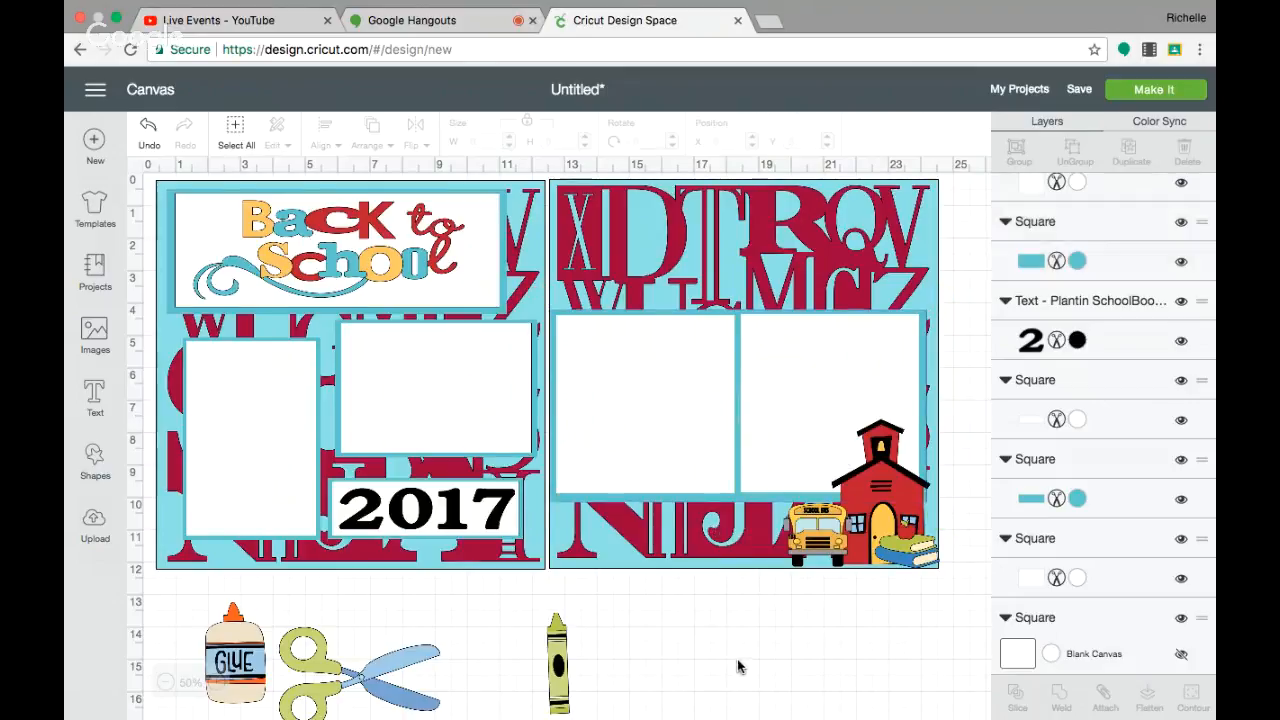
Add a circle, size it to 3 inches, and place it in the second page's upper-left corner above the first photo square.
click(90, 449)
click(241, 345)
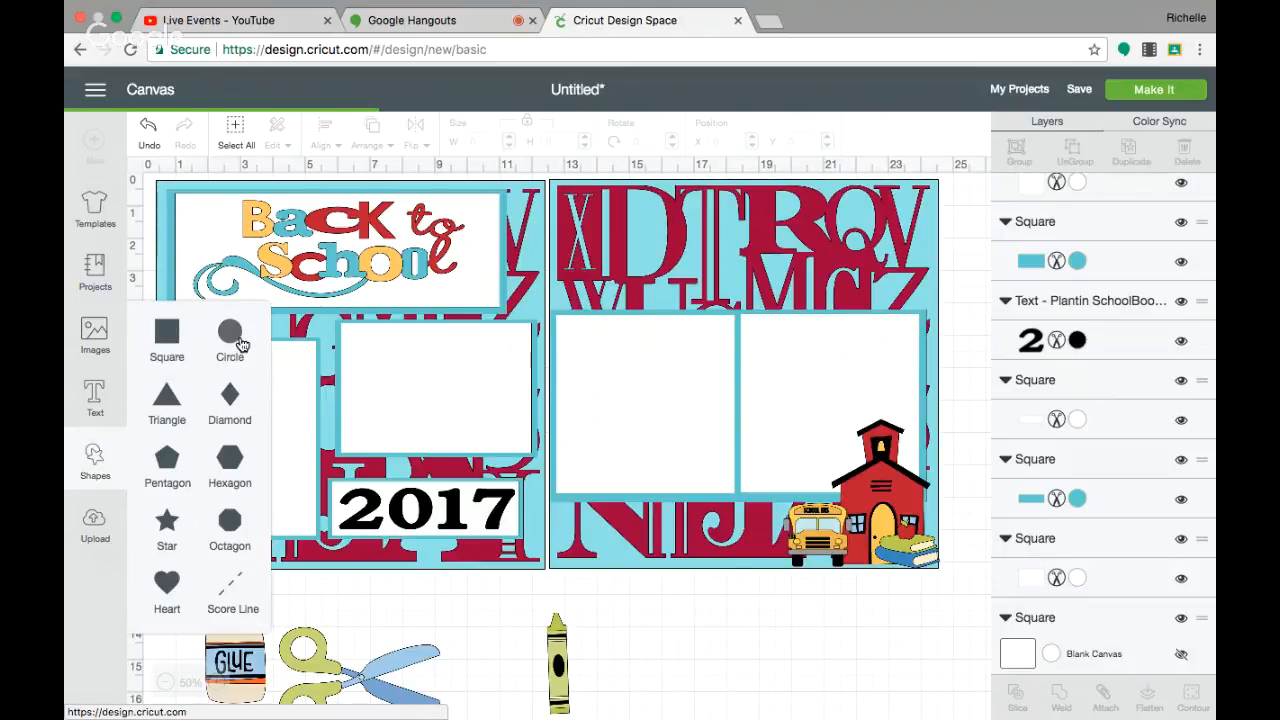
drag(268, 284, 629, 250)
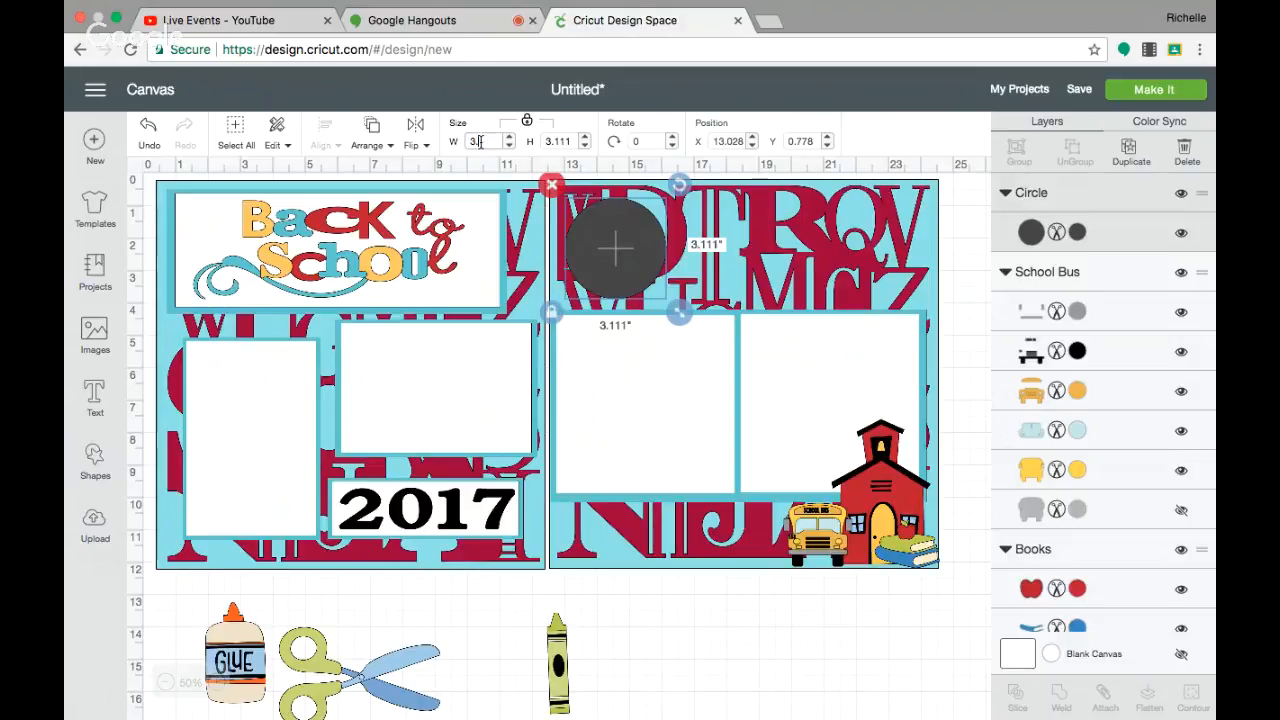
key(BackSpace)
key(Return)
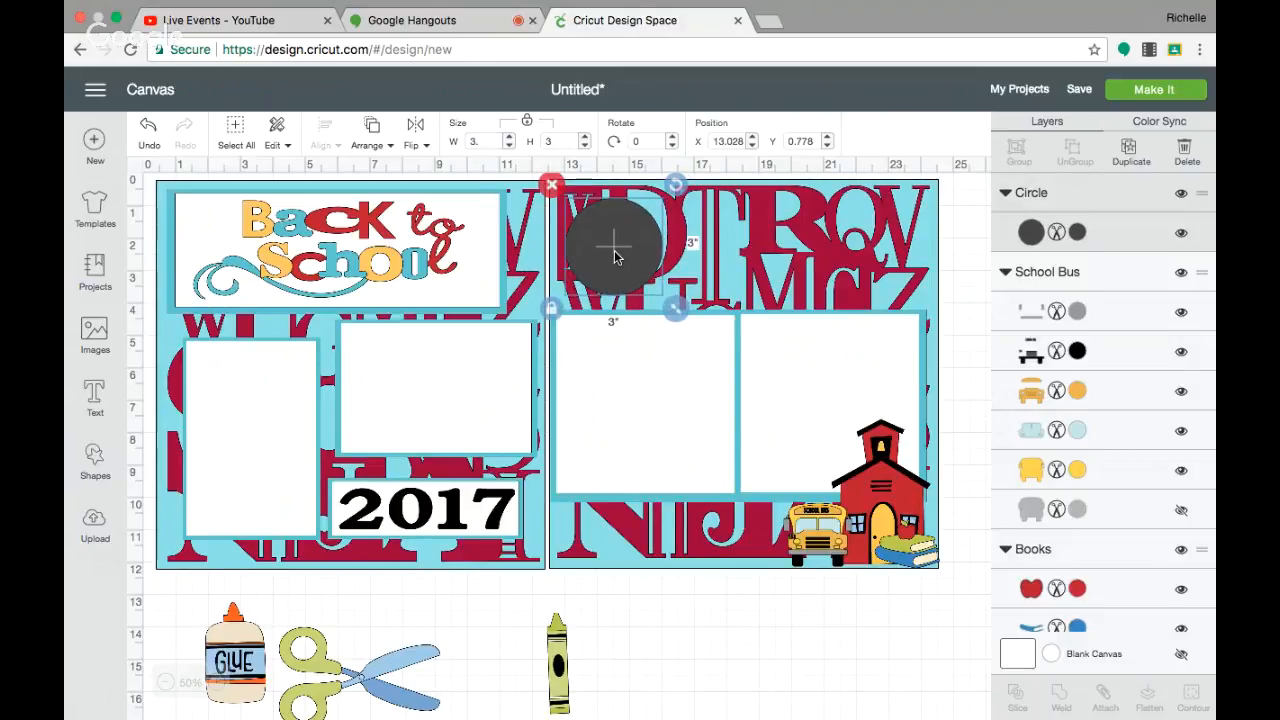
drag(623, 257, 623, 254)
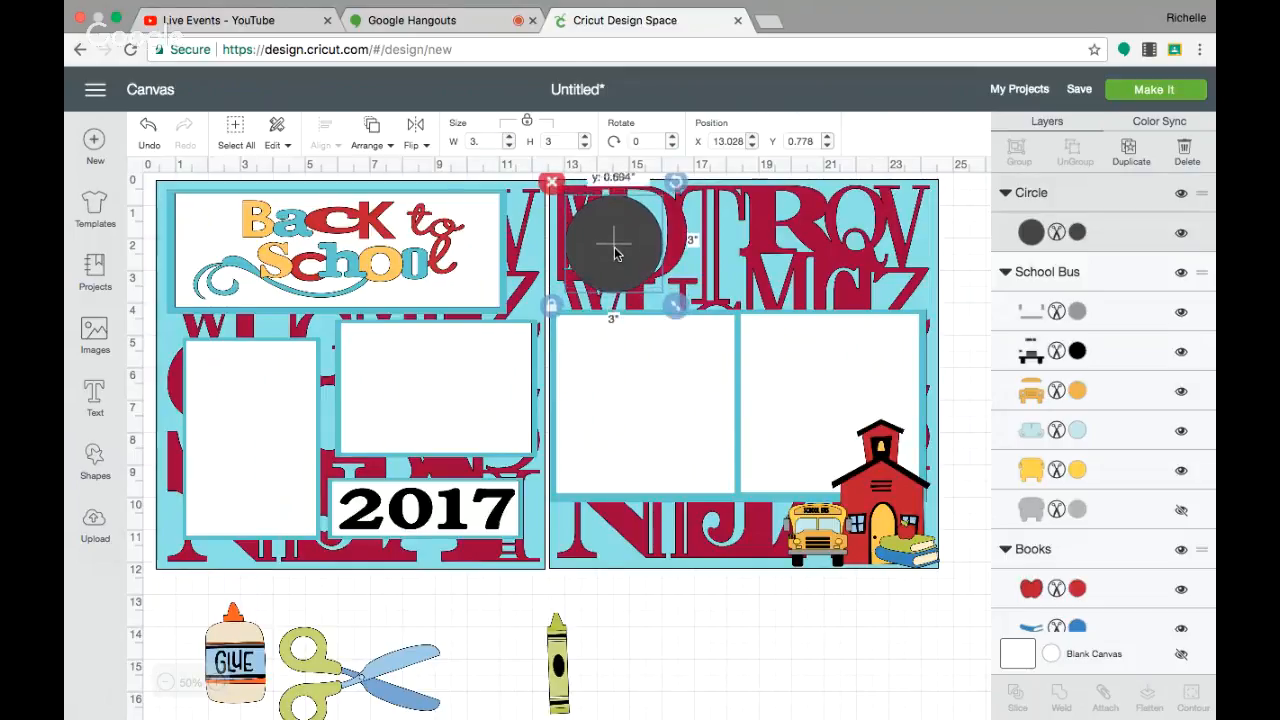
Recolor the gray circle to the same teal as the photo mats using Color Sync.
click(1077, 232)
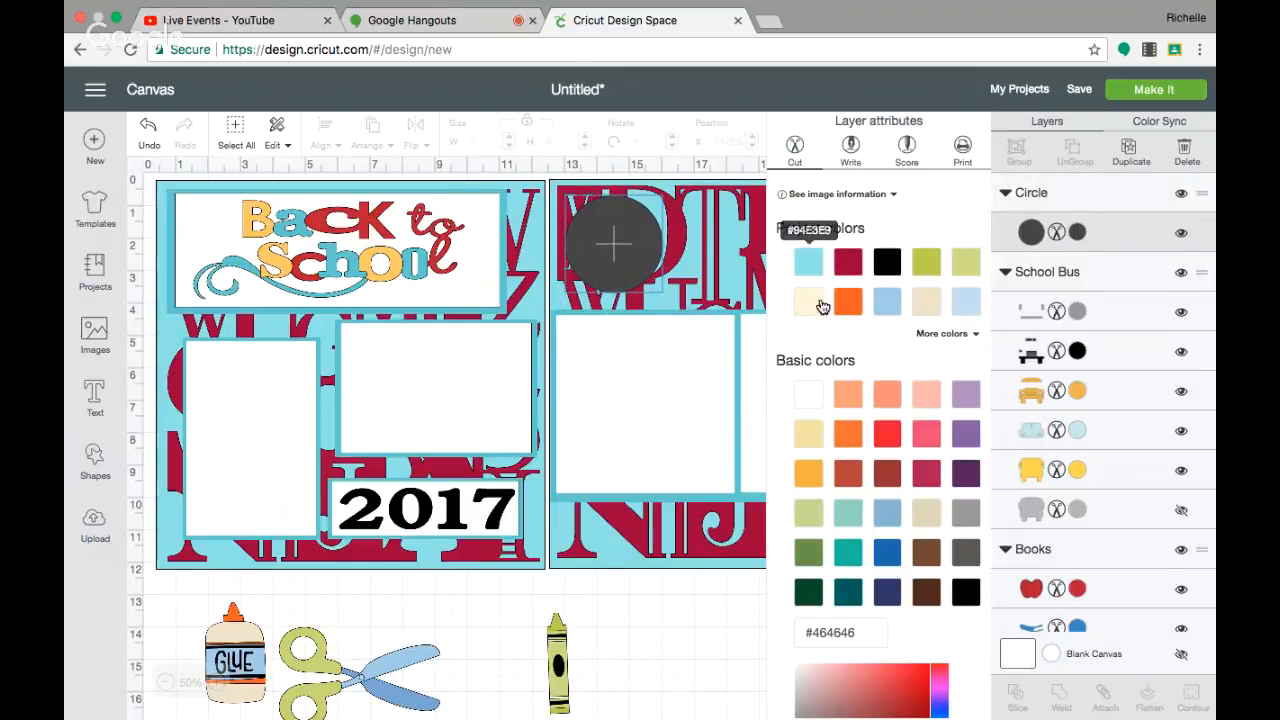
click(1148, 121)
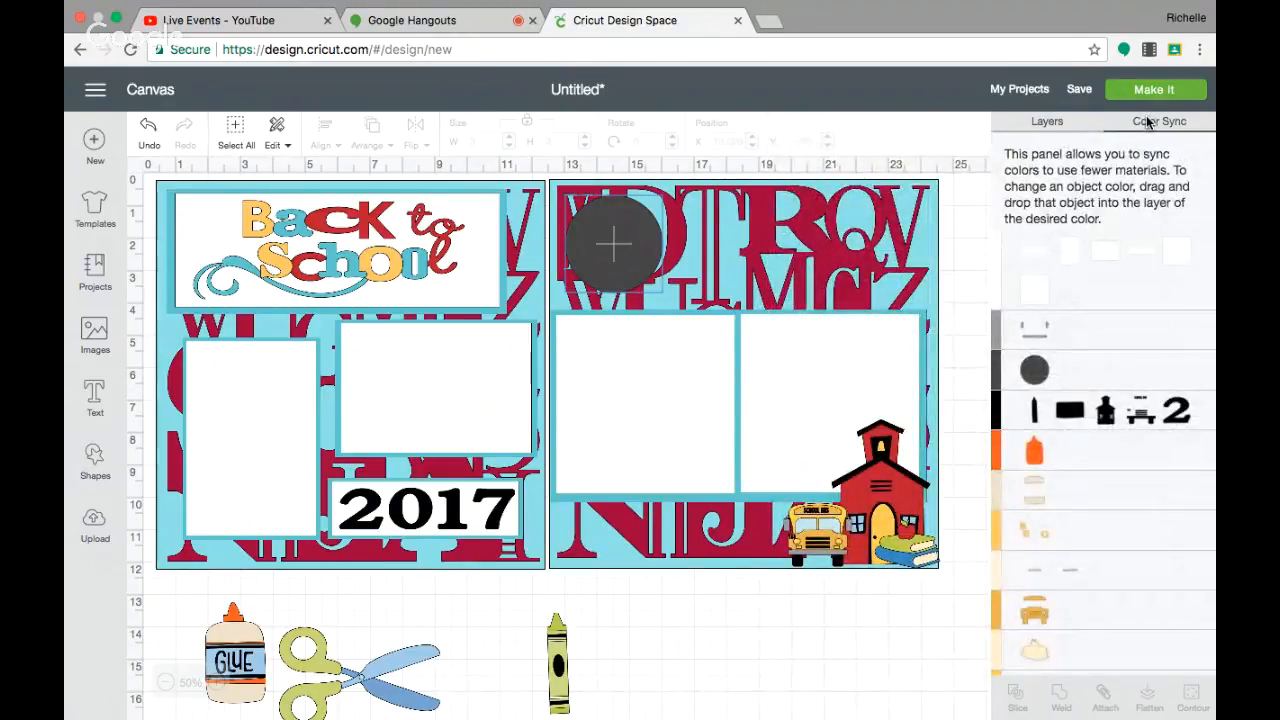
drag(1036, 380, 1088, 331)
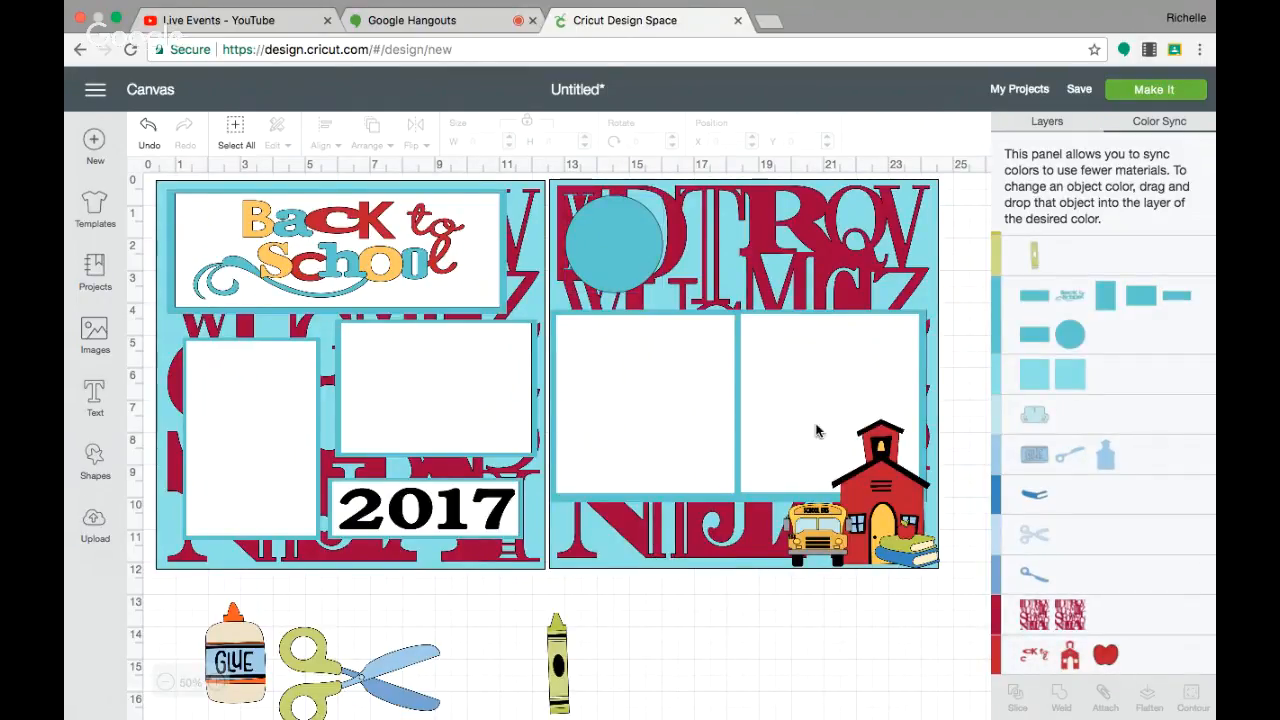
click(1055, 124)
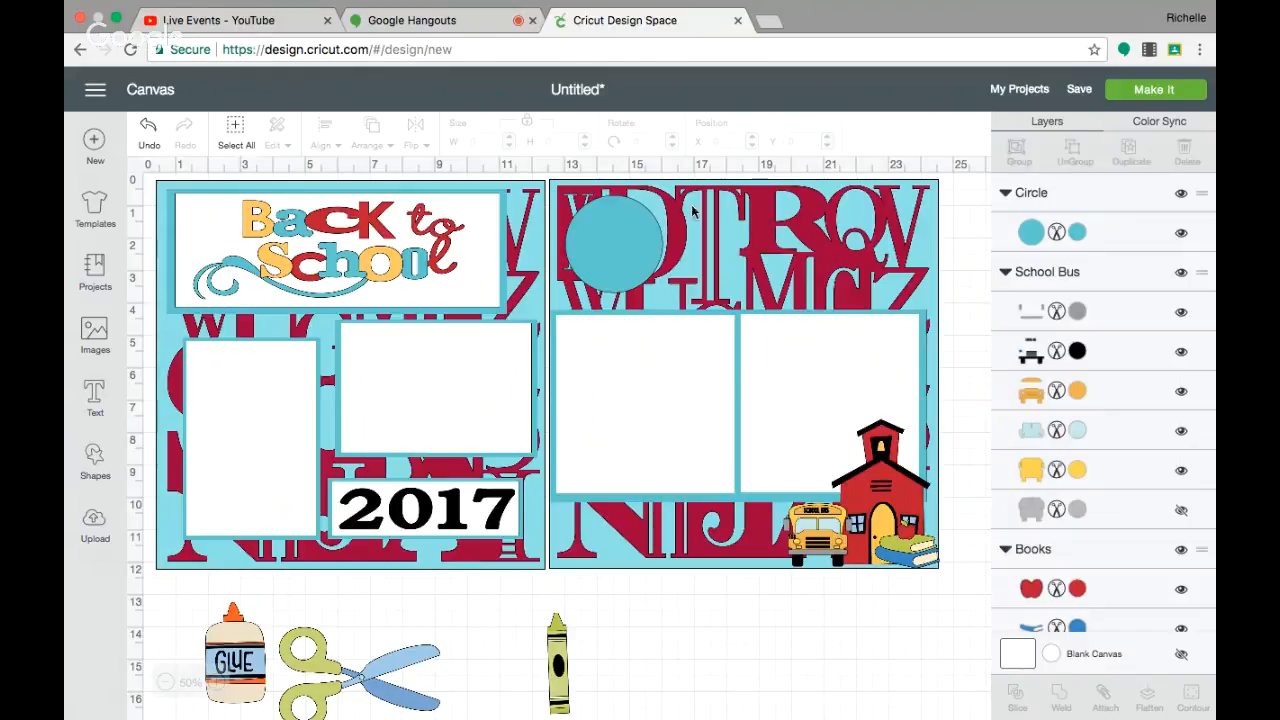
Duplicate the teal circle twice and space the three circles in a row above the second page's photo squares.
click(614, 273)
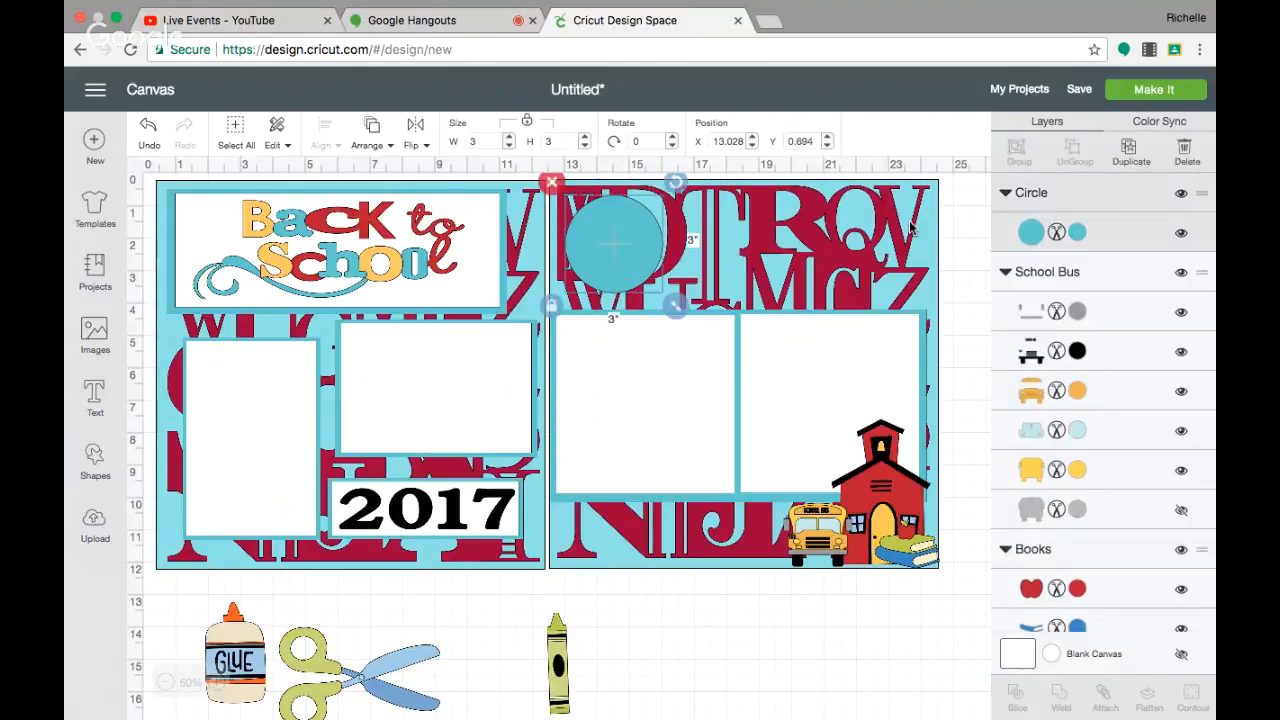
click(1130, 152)
click(1130, 152)
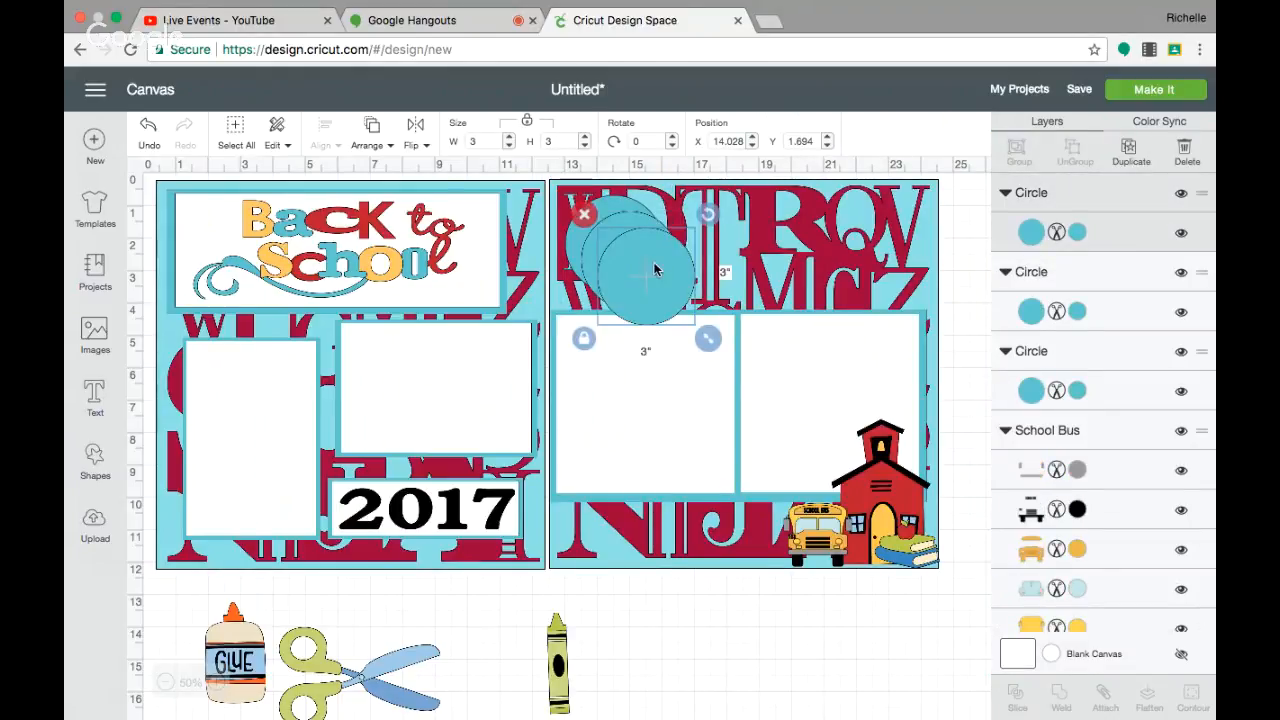
drag(687, 283, 875, 249)
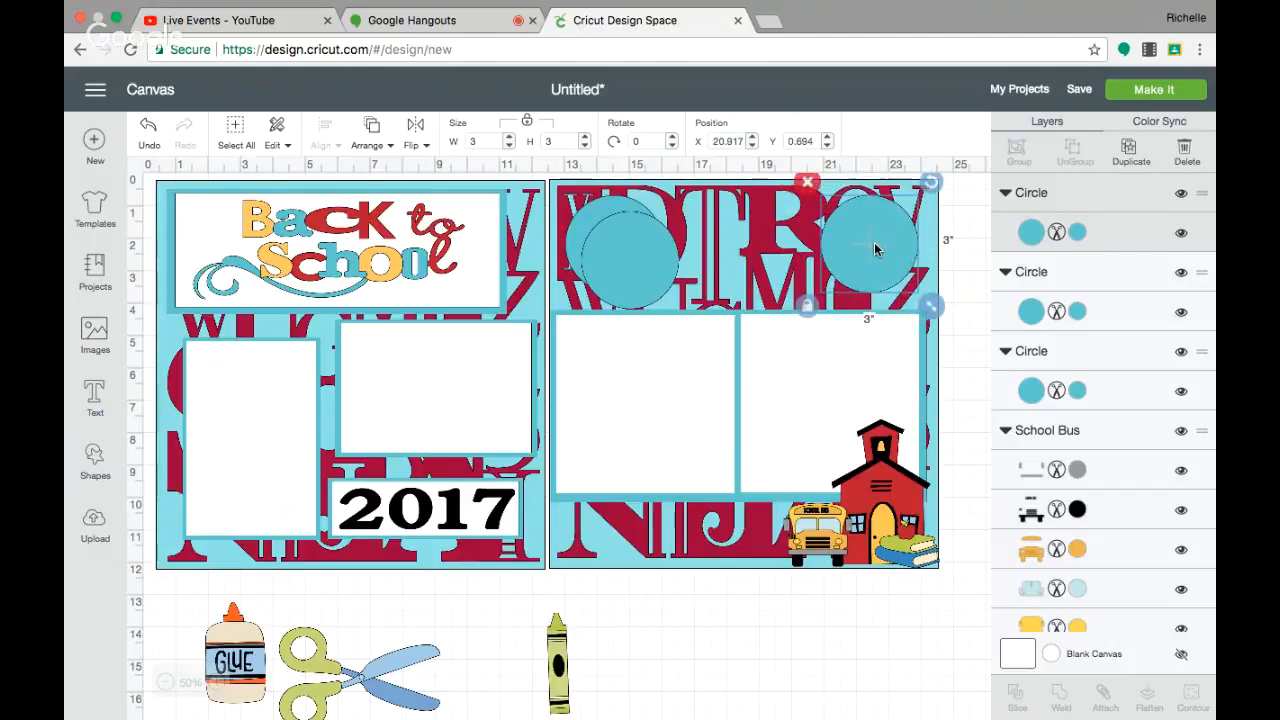
drag(651, 267, 735, 257)
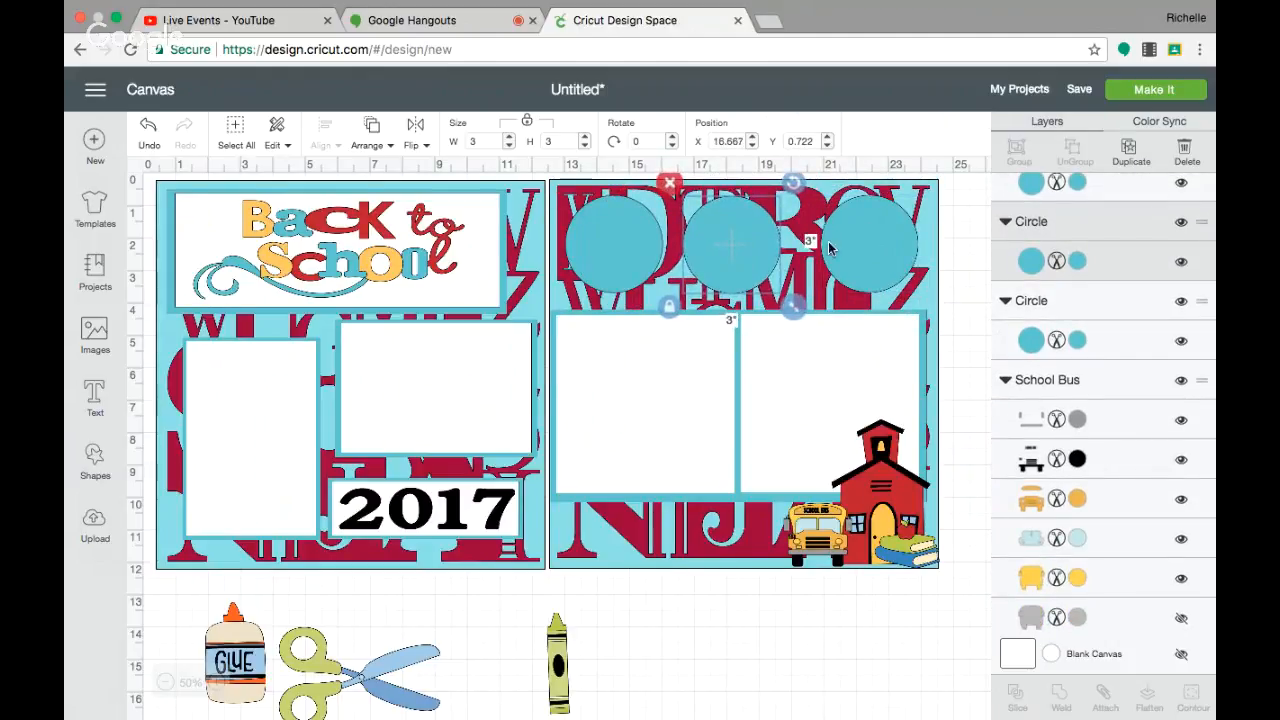
drag(866, 246, 852, 247)
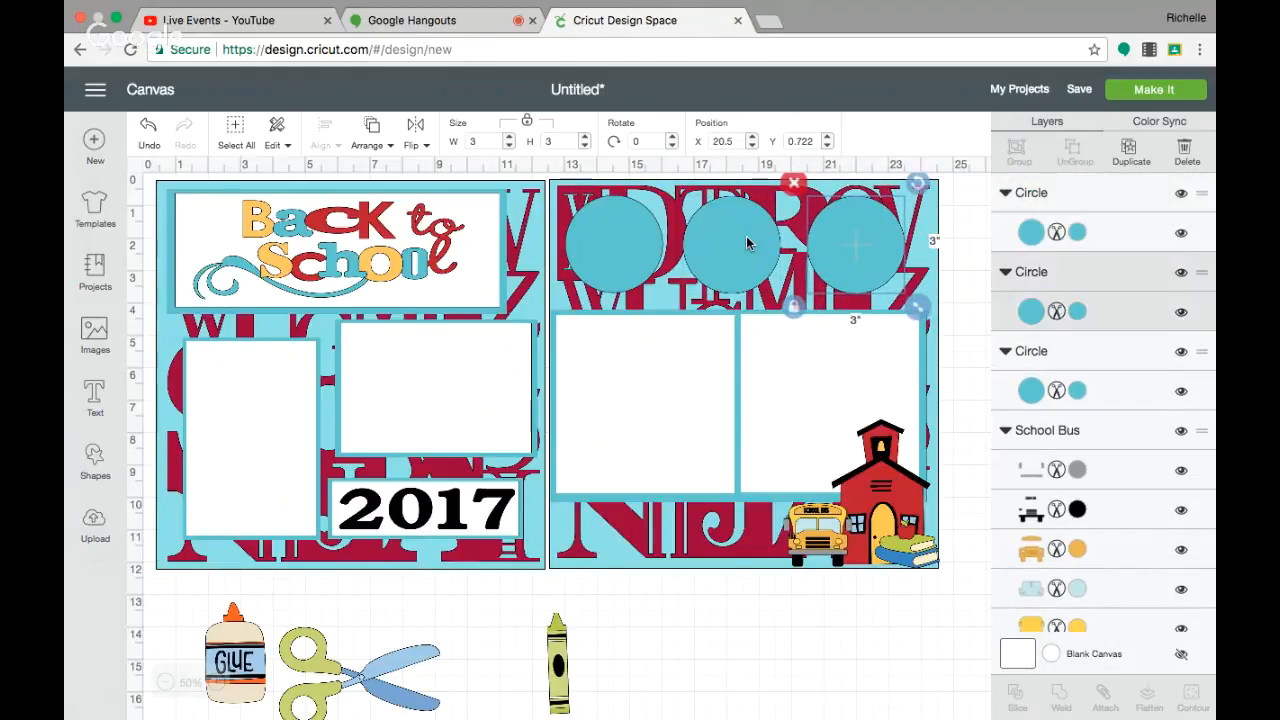
drag(750, 245, 753, 245)
click(634, 240)
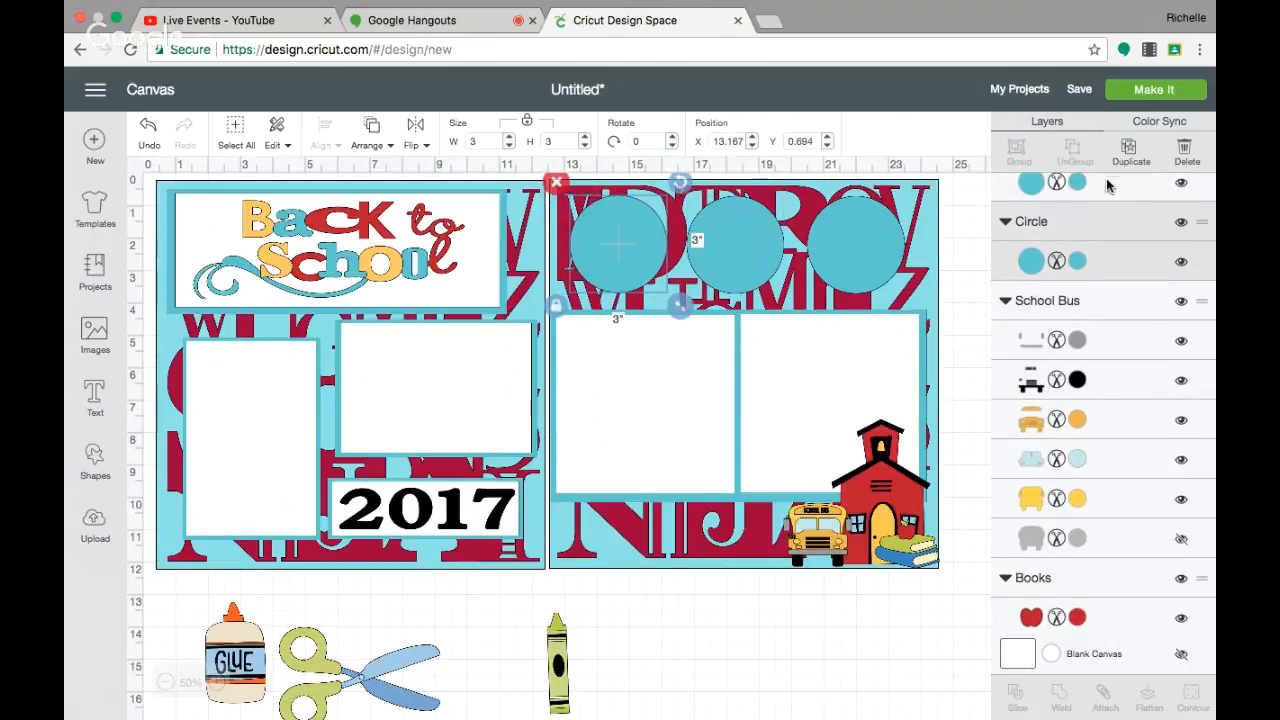
Duplicate the first teal circle, color the copy white, shrink it to about 2.69 by 2.78 inches and center it on the teal one.
click(1133, 150)
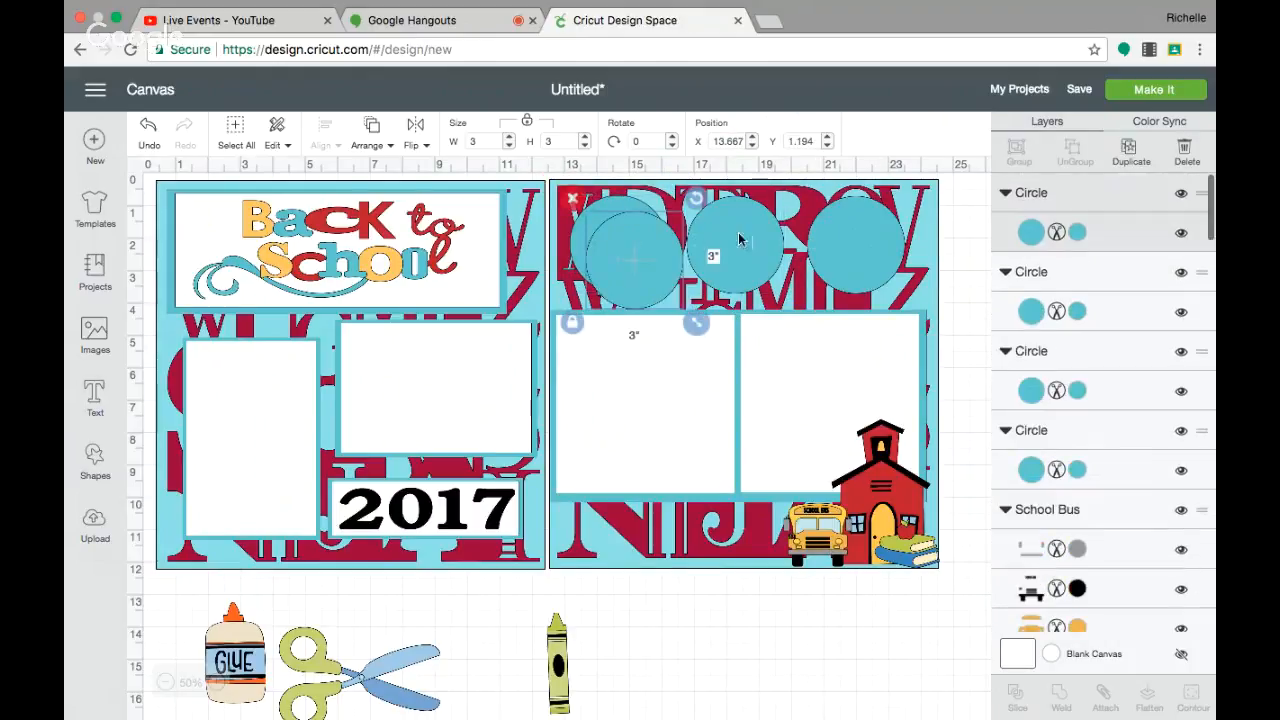
click(1077, 233)
click(810, 394)
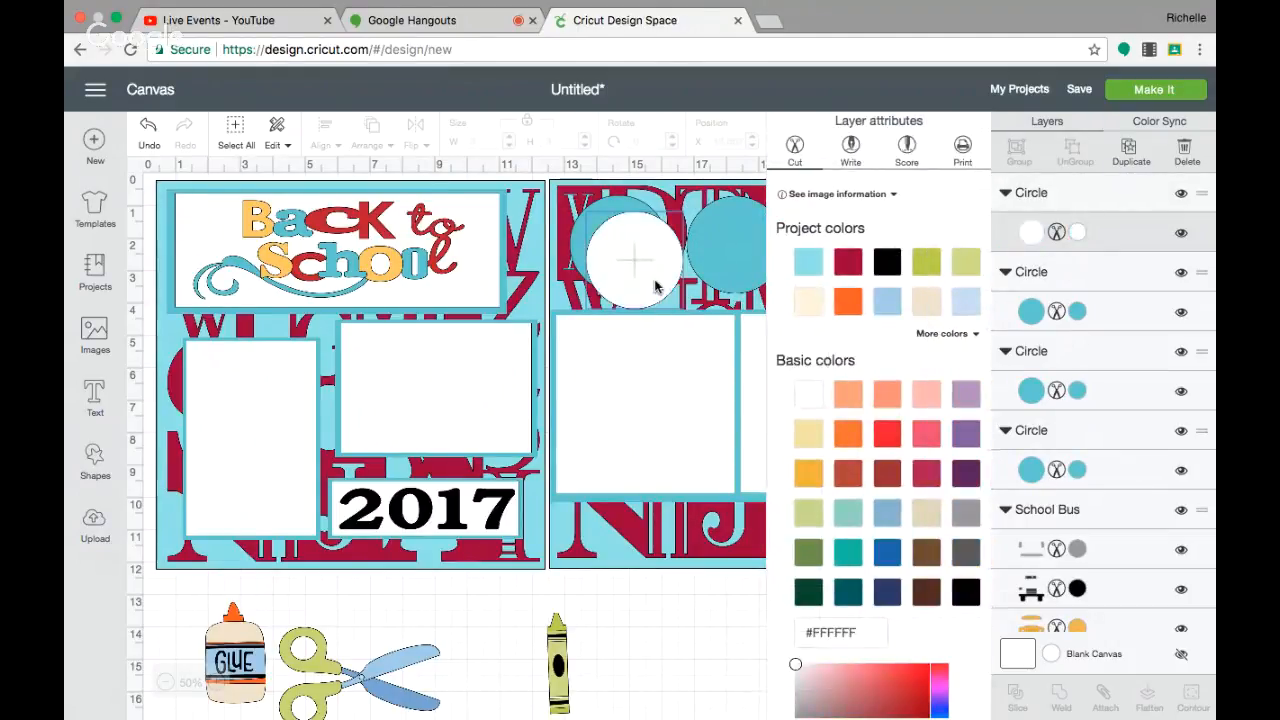
drag(652, 282, 639, 269)
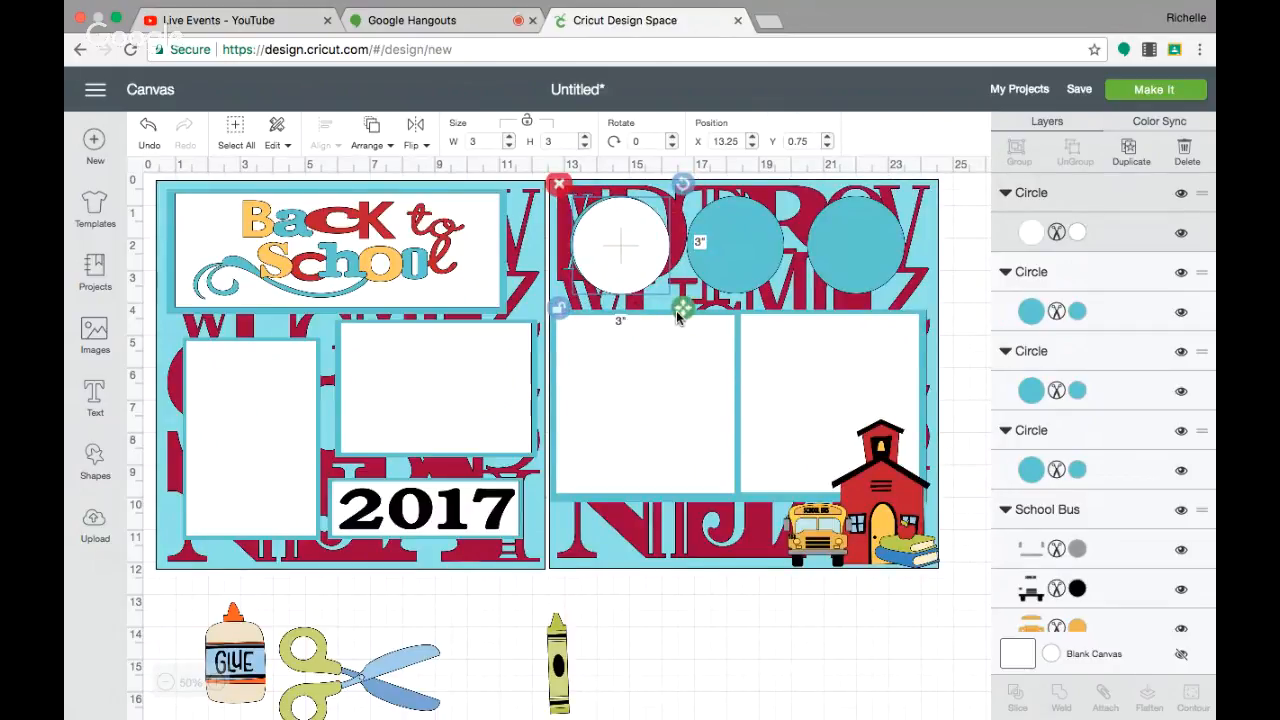
drag(681, 310, 664, 307)
drag(616, 250, 617, 249)
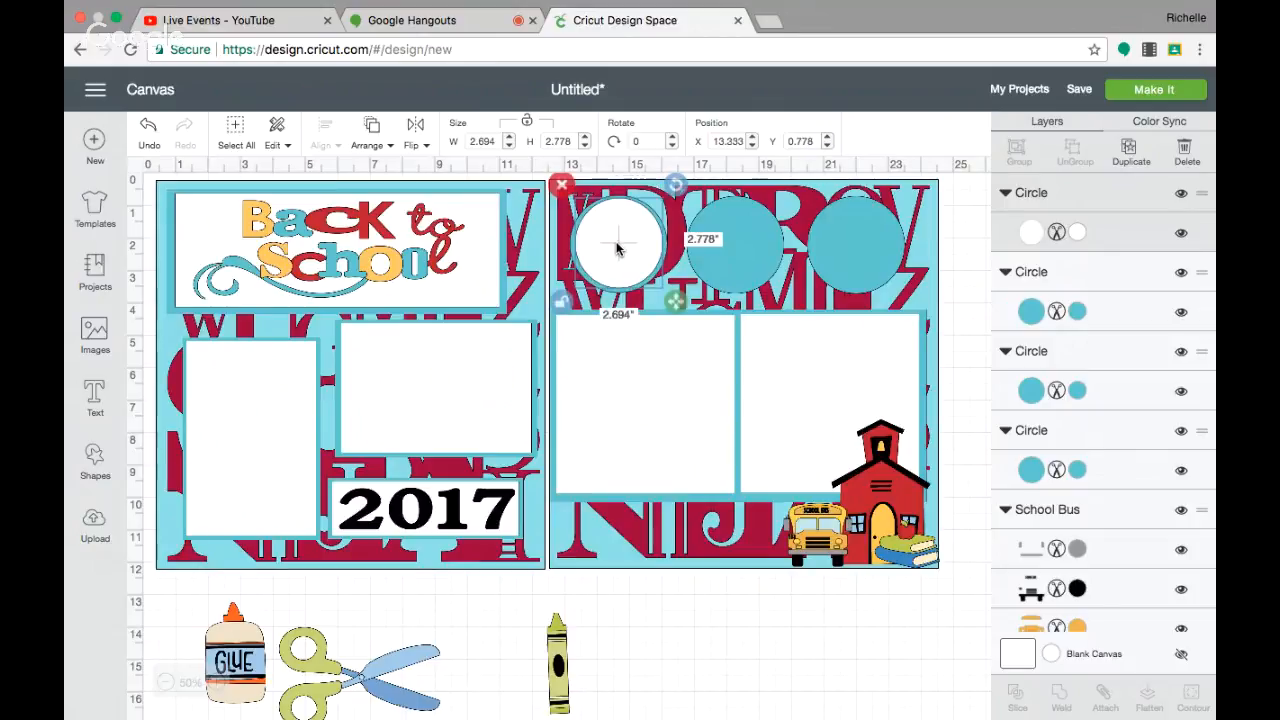
Duplicate the white circle twice and center the copies on the middle and last teal circles.
click(1131, 148)
click(1131, 148)
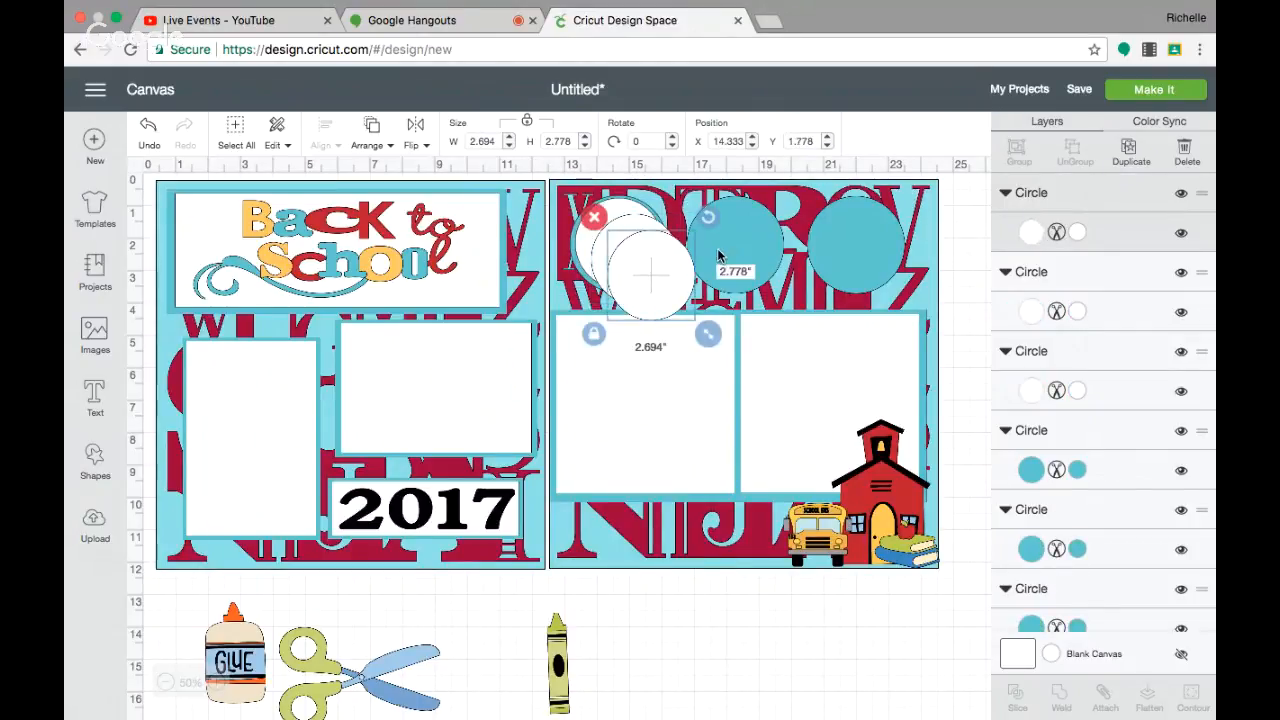
drag(668, 279, 757, 243)
click(643, 257)
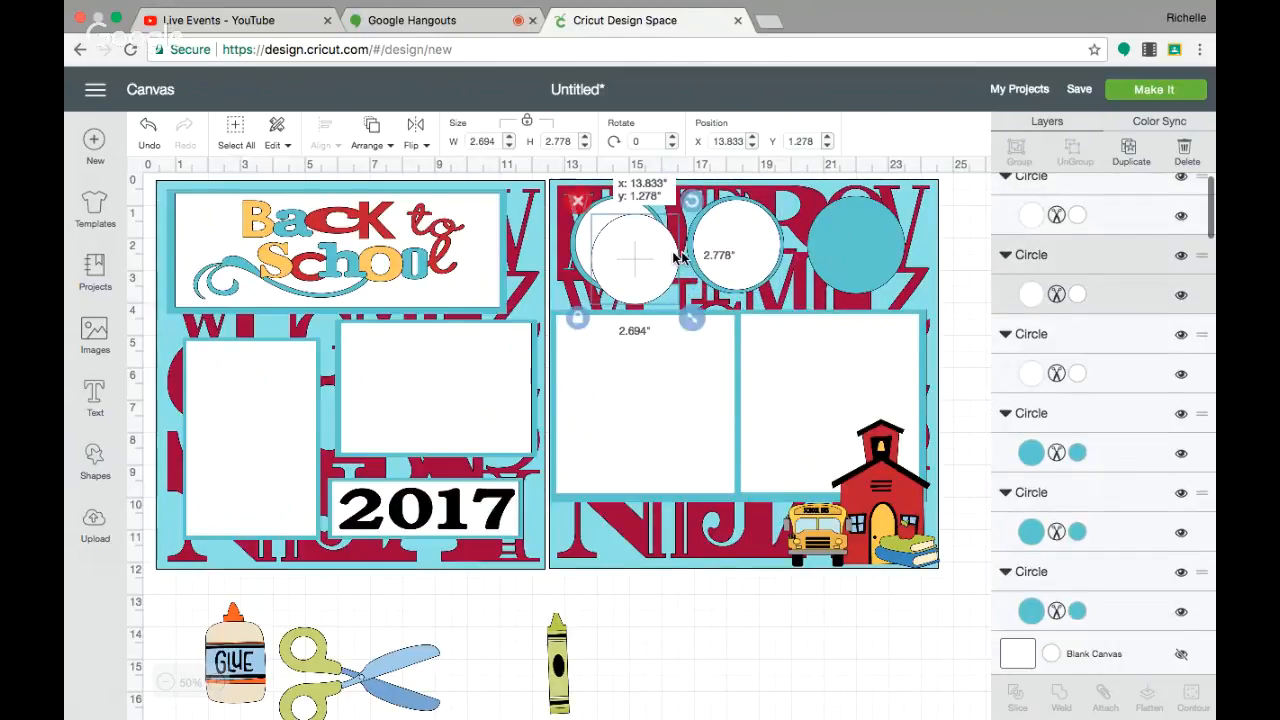
drag(676, 258, 866, 247)
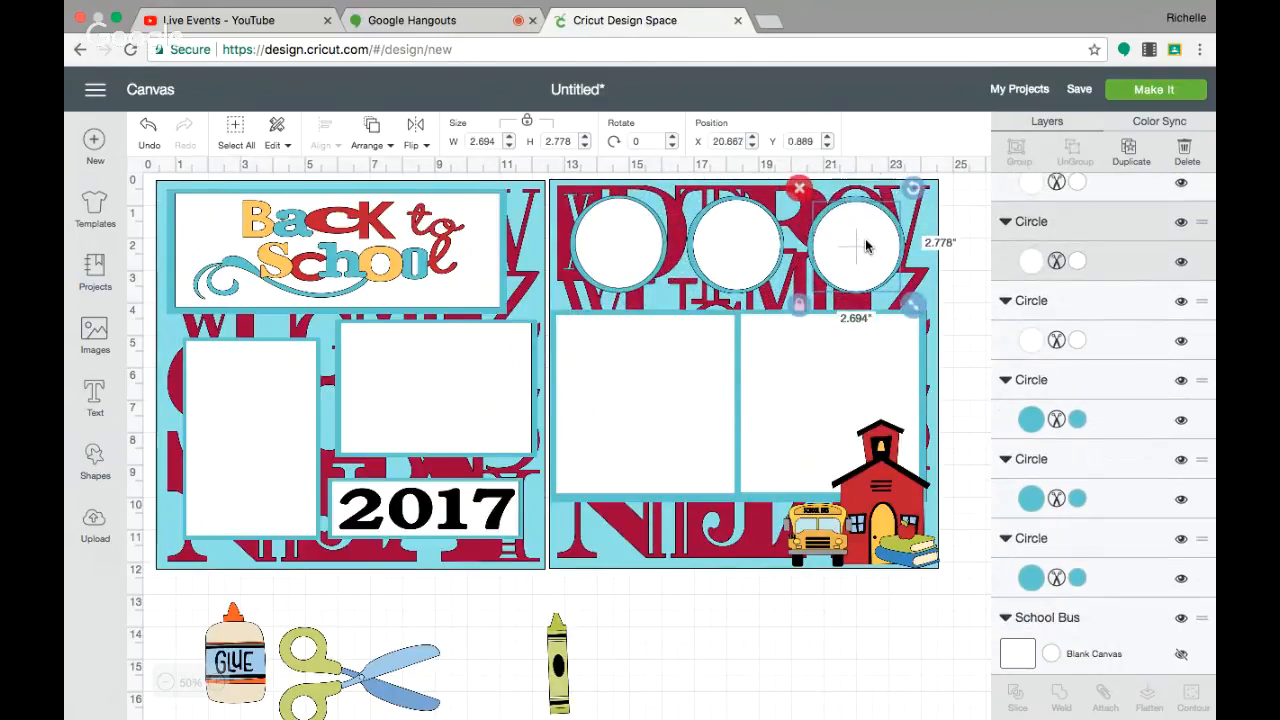
Place the glue bottle in front of the last white circle, shrink it to about 1.38 by 2.31 inches and center it.
drag(240, 648, 862, 241)
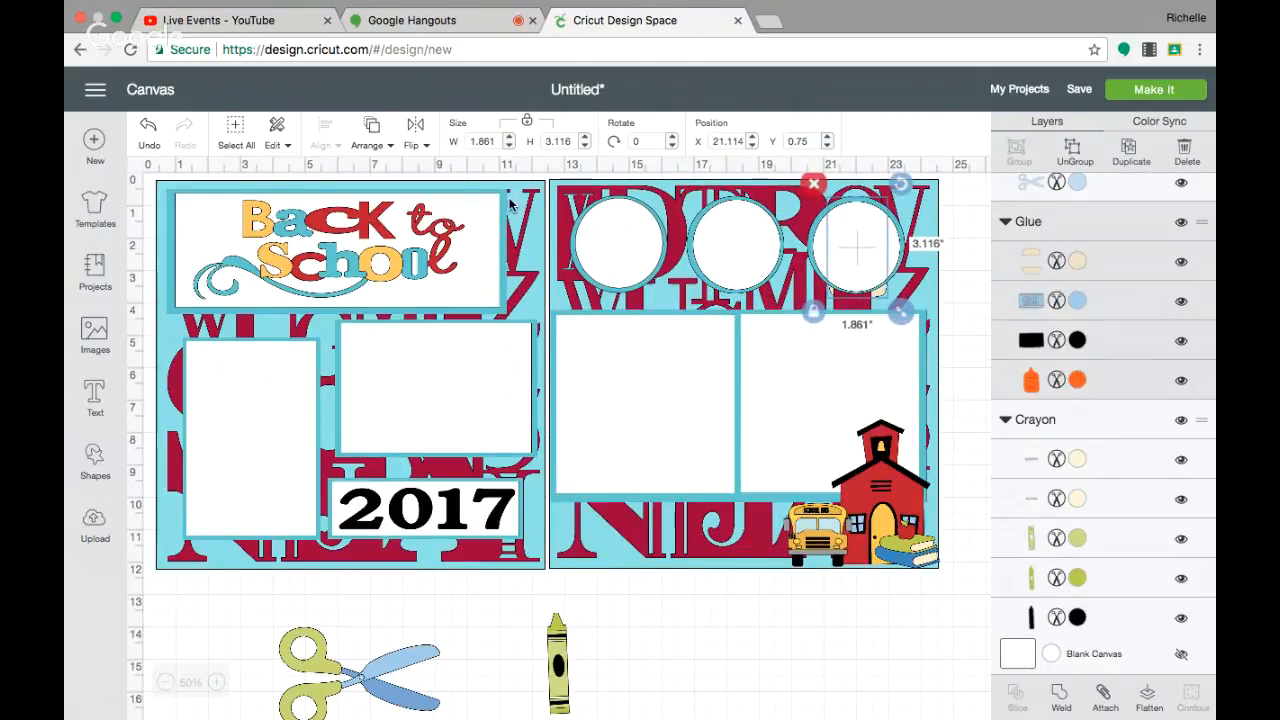
click(376, 134)
click(362, 244)
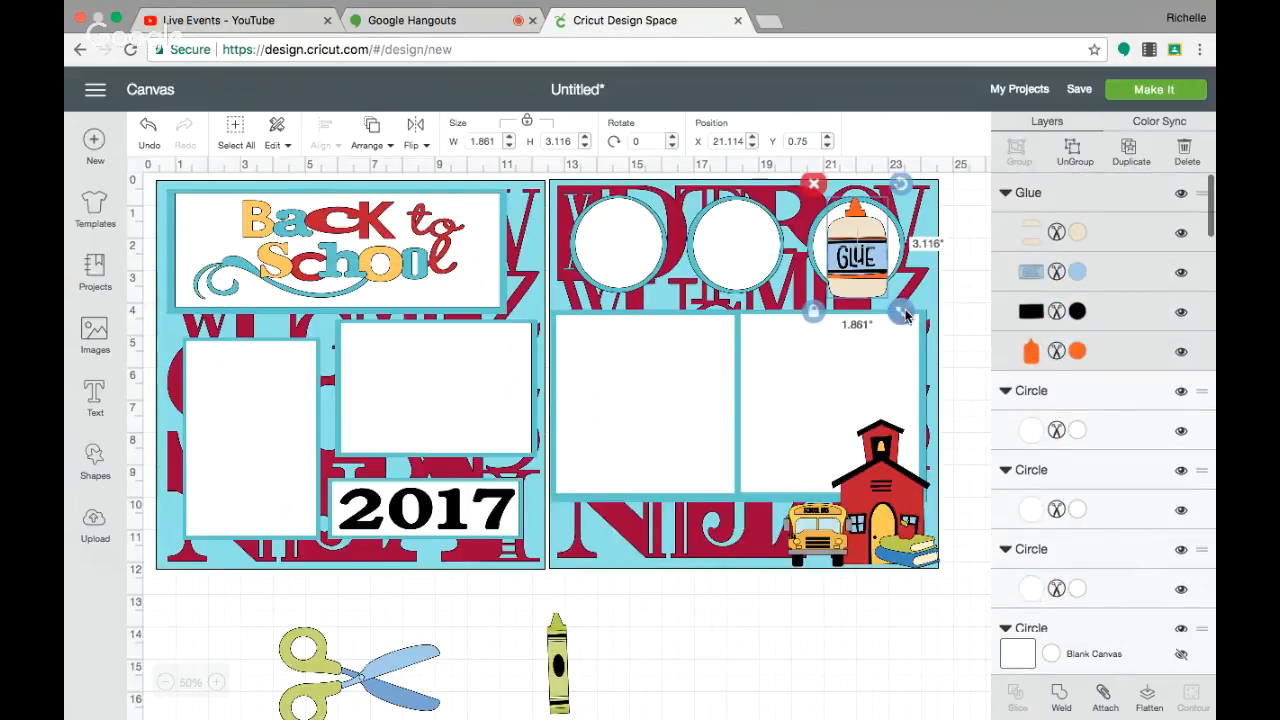
drag(901, 312, 883, 287)
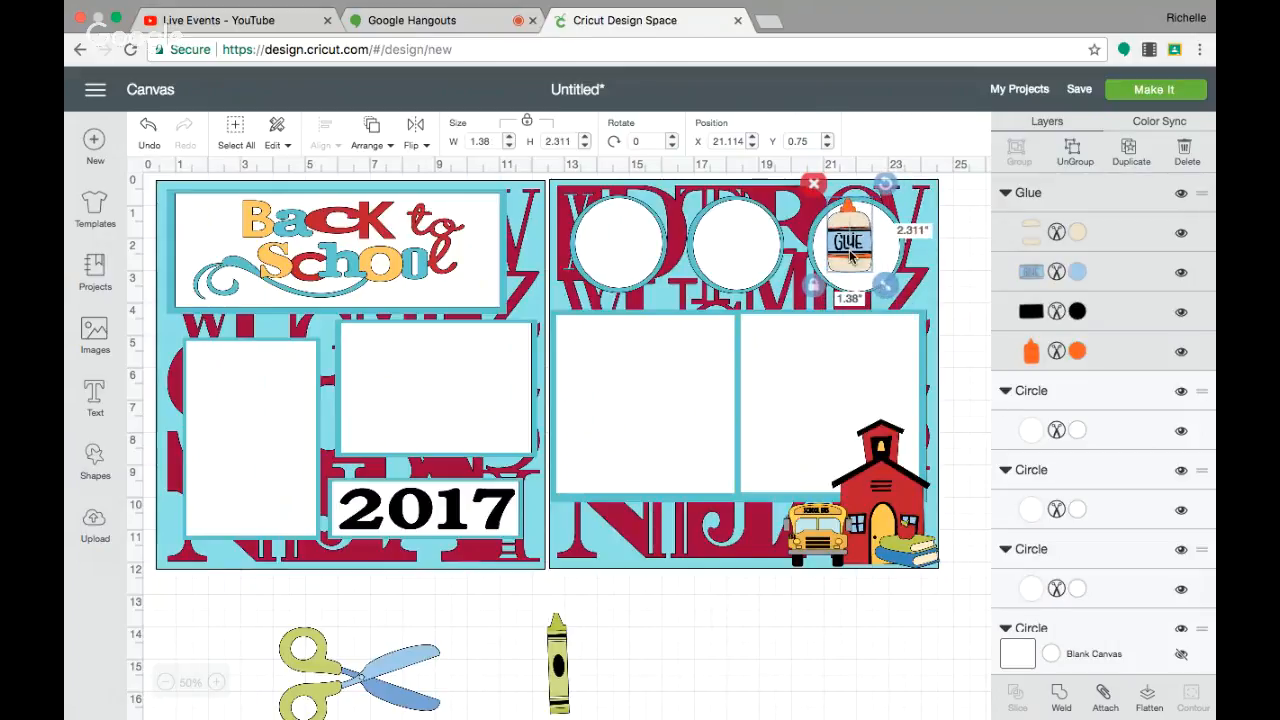
drag(843, 245, 853, 255)
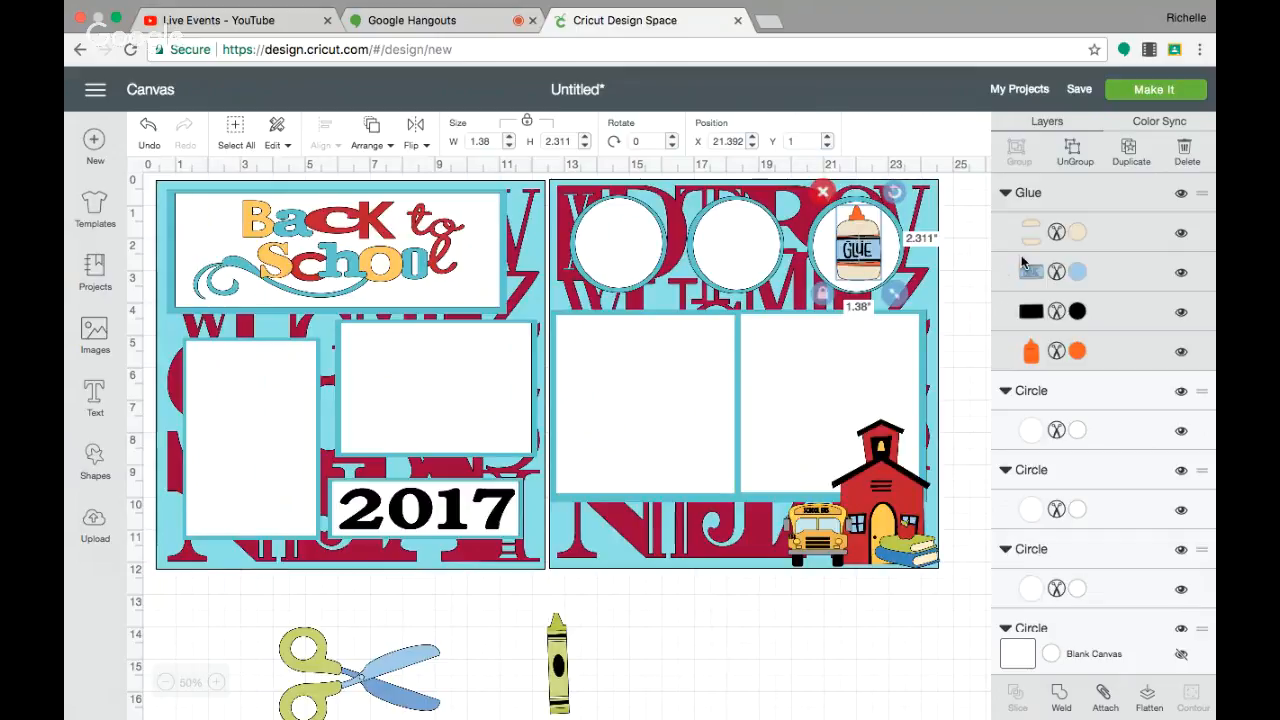
Recolor the glue bottle's label light turquoise and its orange cap layer Candycorn (#F2B31B).
click(1075, 273)
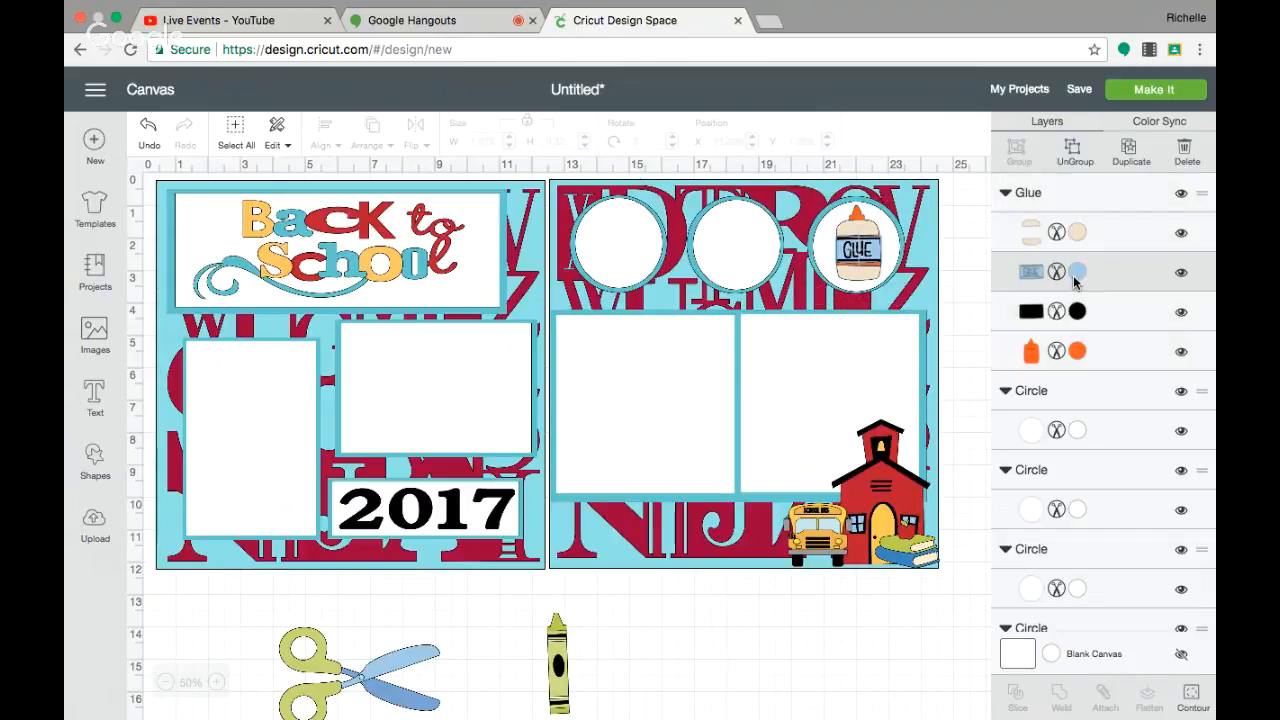
click(1077, 352)
click(922, 265)
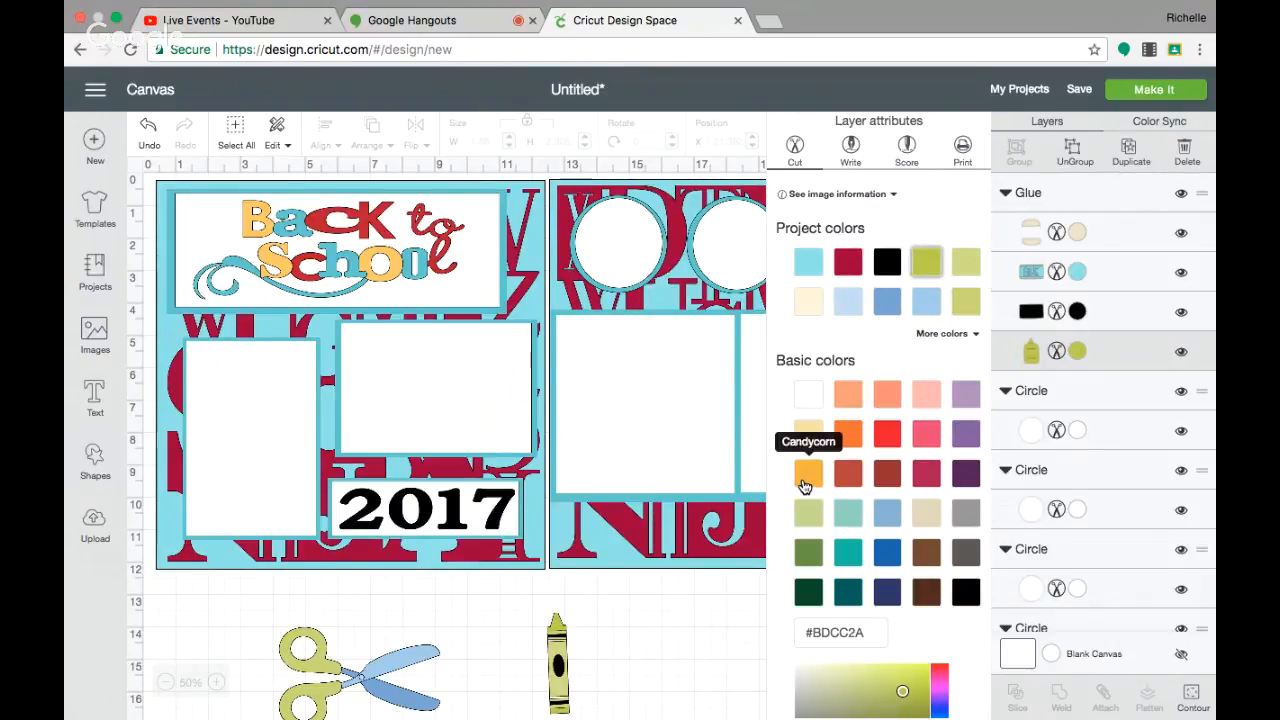
click(706, 654)
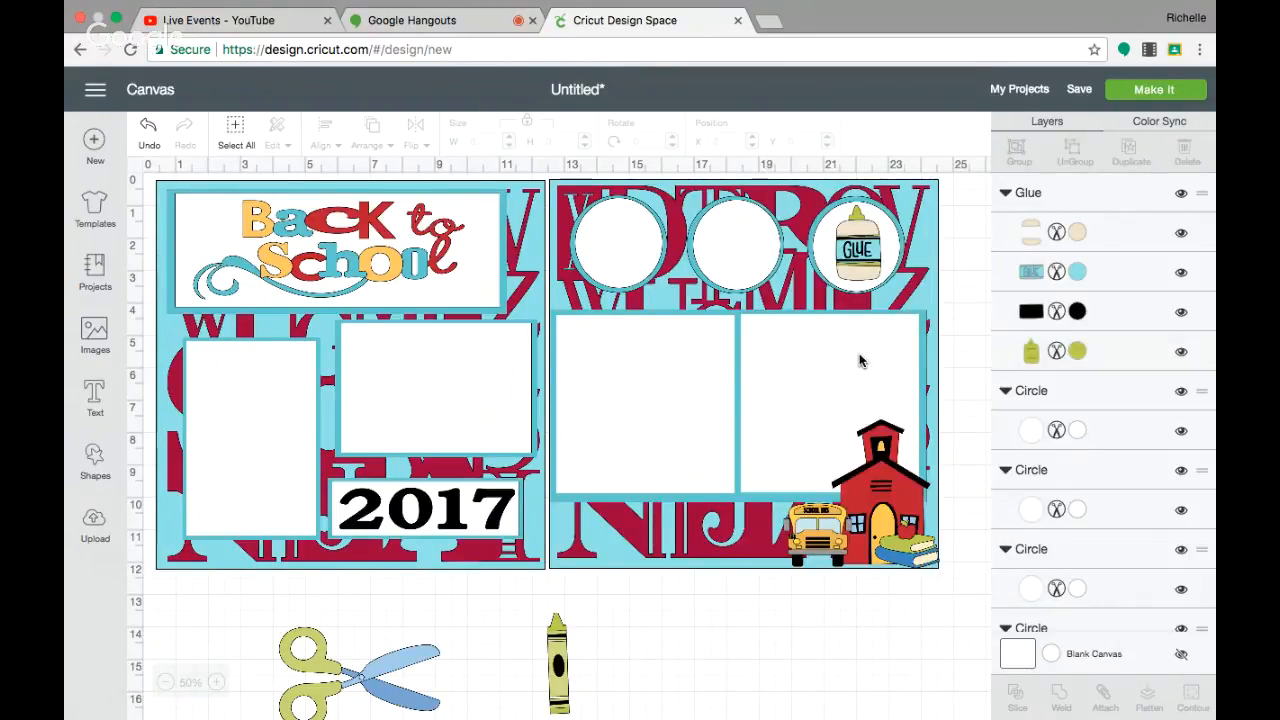
click(1073, 355)
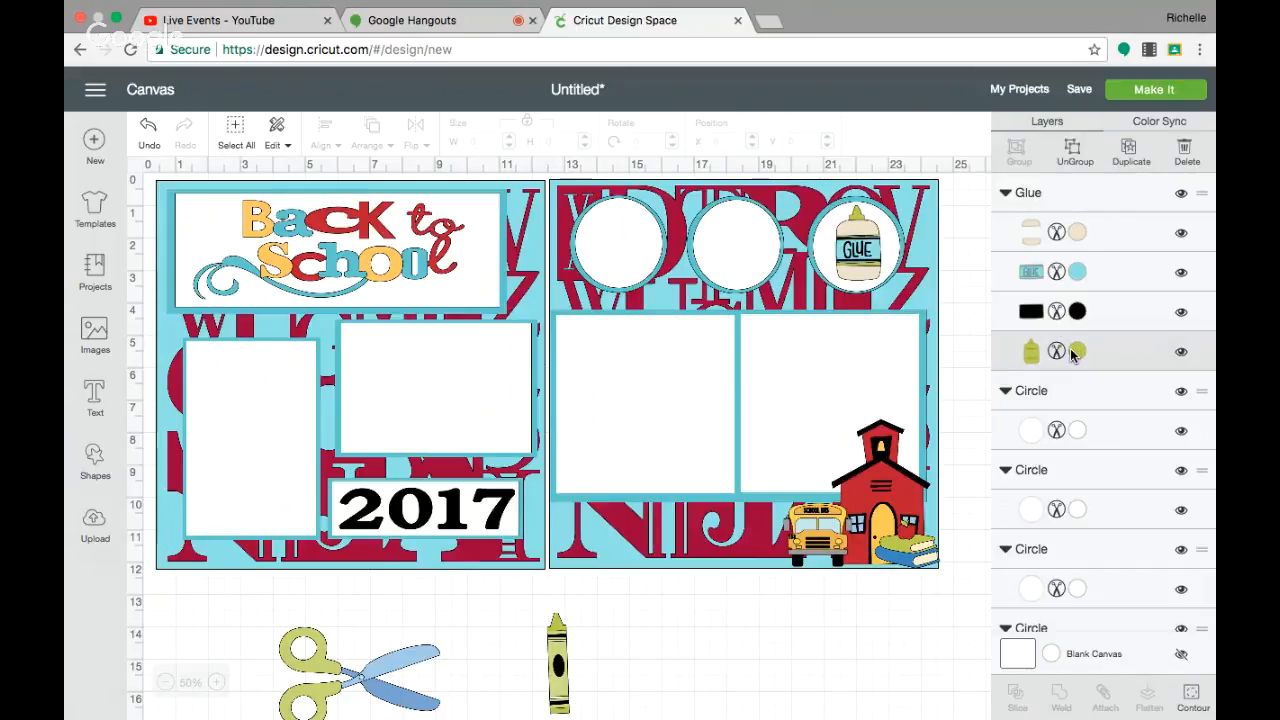
click(1075, 351)
click(808, 473)
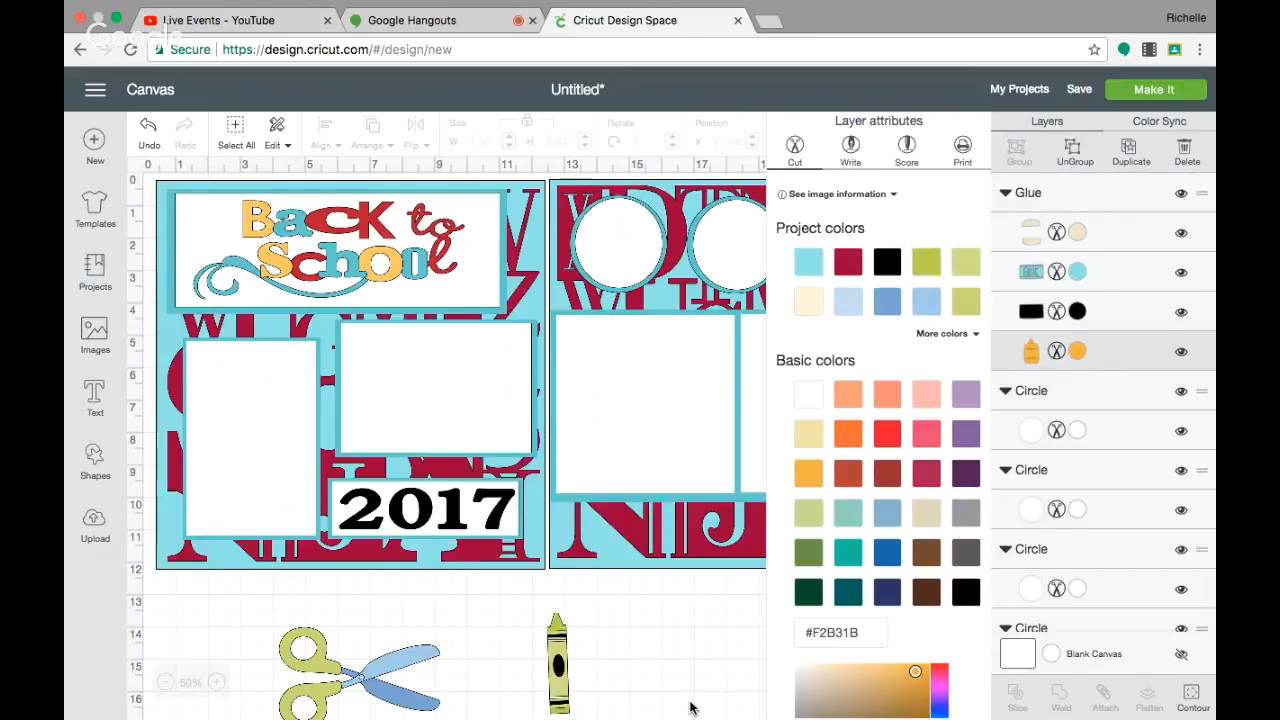
click(690, 708)
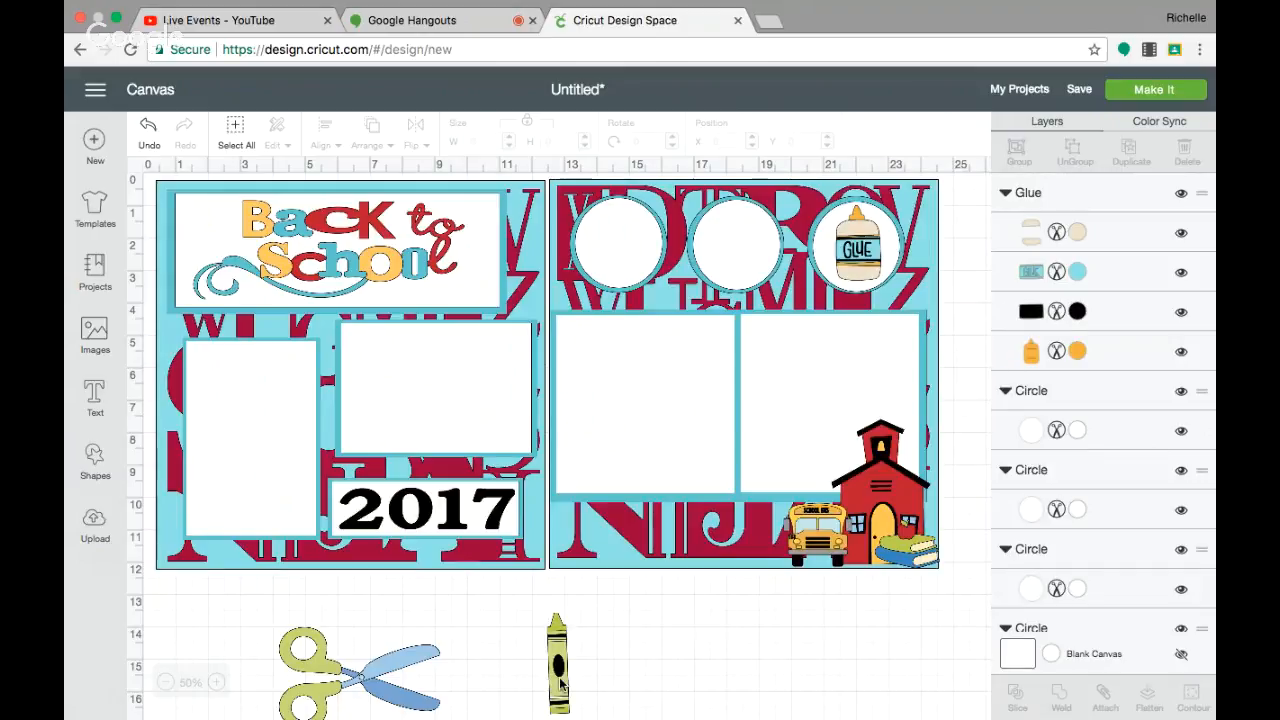
Move the crayon onto the middle white circle, bring it to the front and center it there.
drag(560, 683, 657, 688)
click(737, 258)
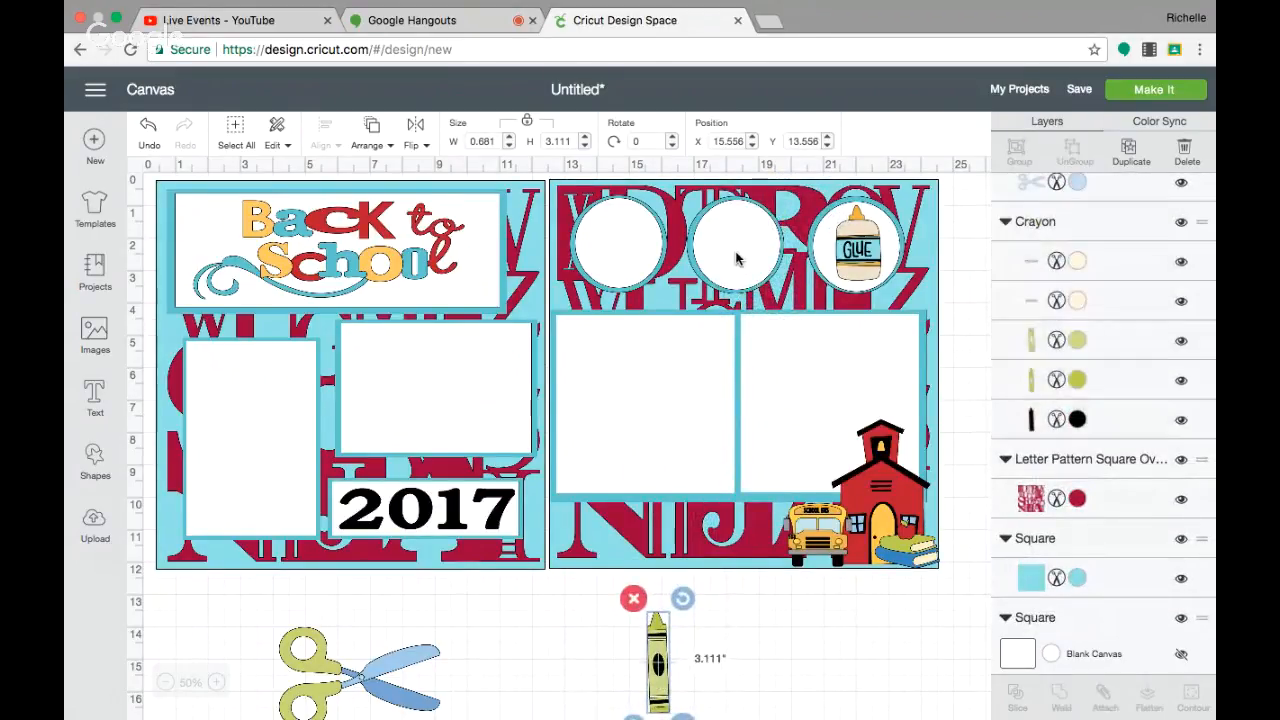
drag(733, 259, 736, 255)
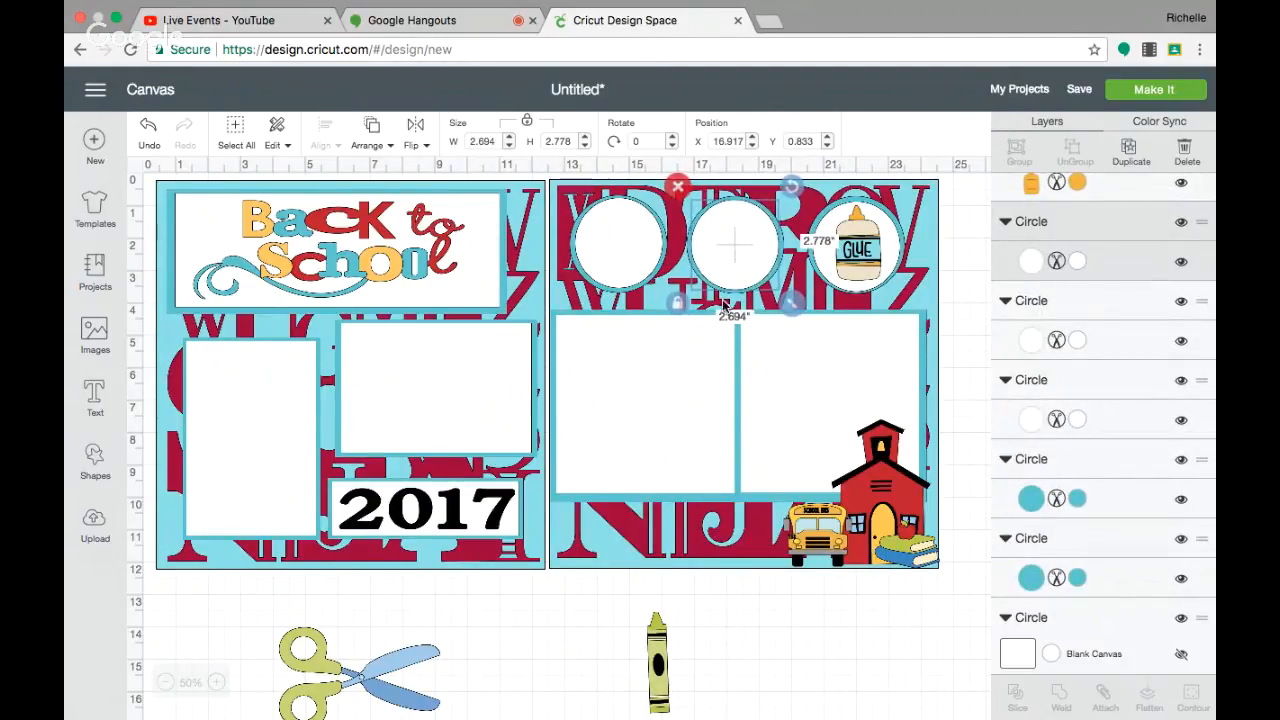
drag(663, 693, 712, 300)
click(372, 141)
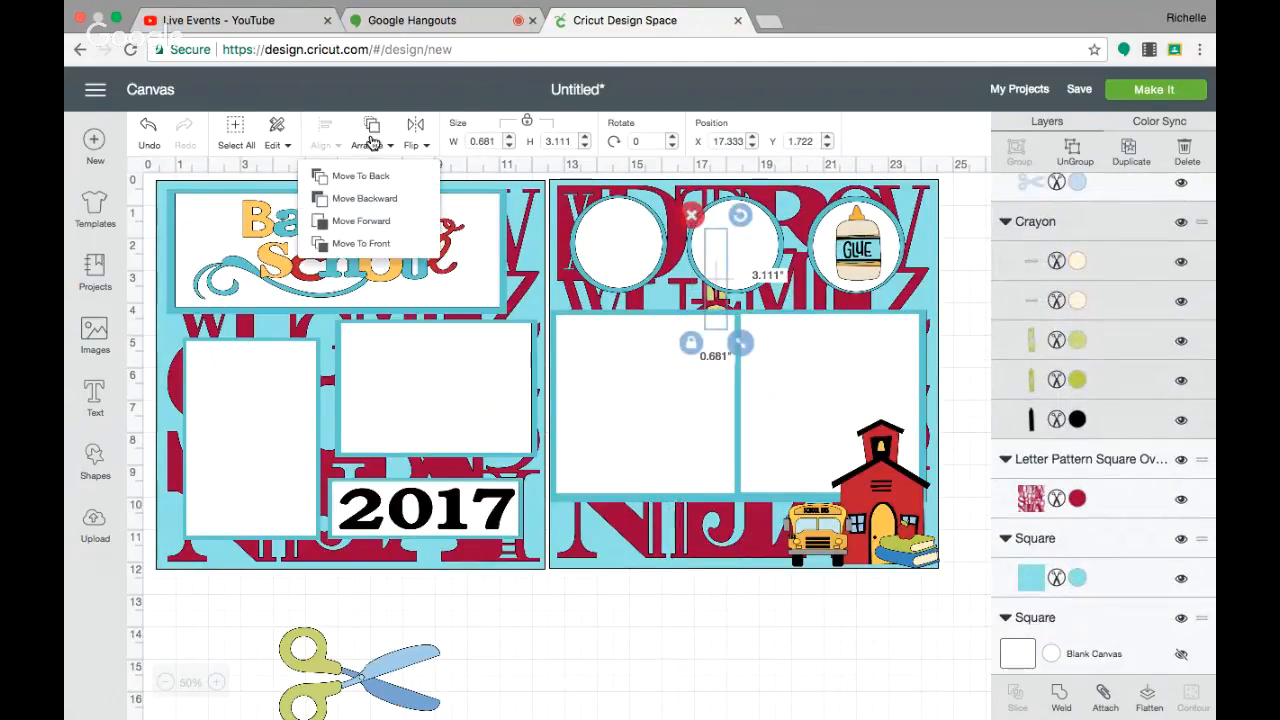
click(360, 244)
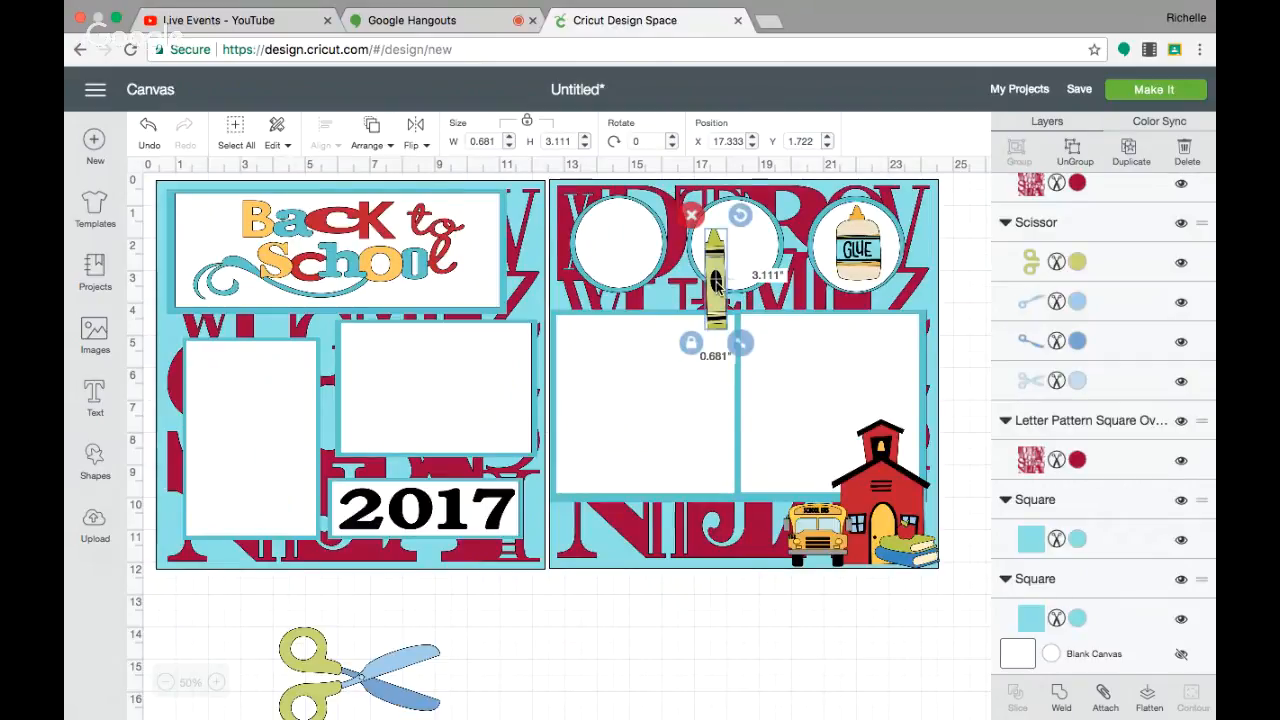
drag(716, 283, 741, 247)
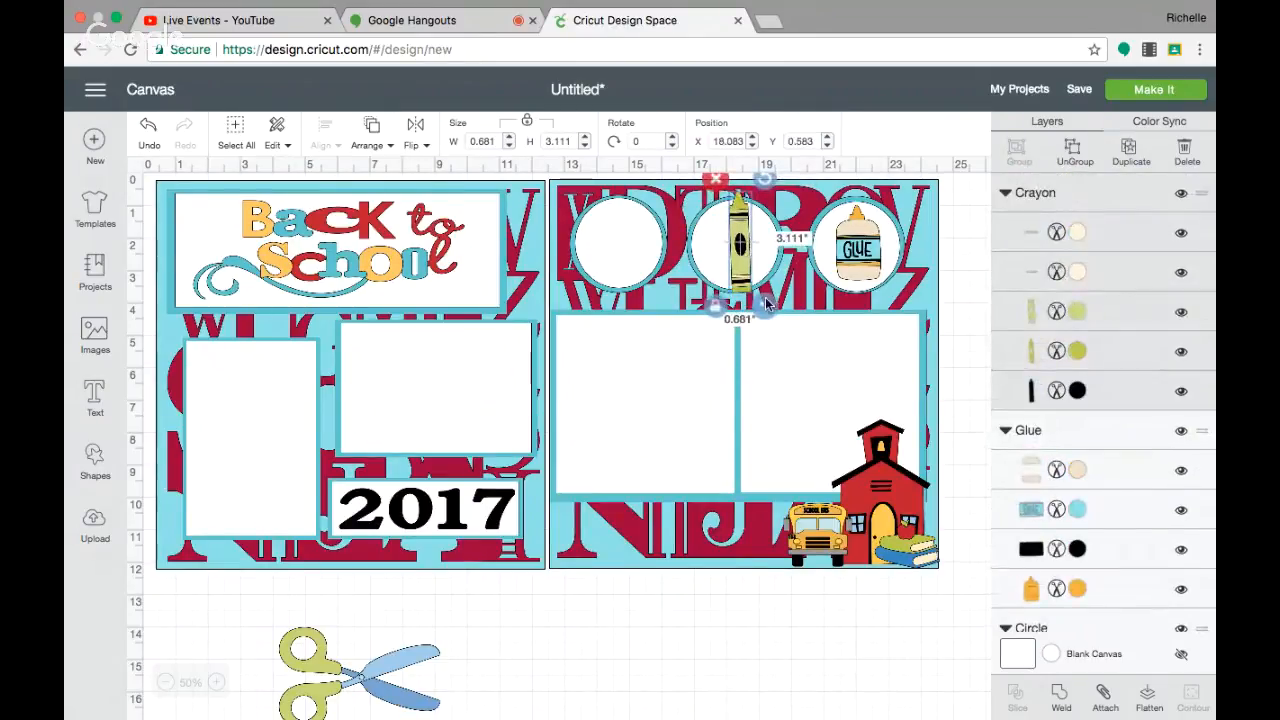
Shrink the crayon slightly and rotate it to about 45 degrees so it sits diagonally inside the middle circle.
drag(764, 308, 756, 298)
drag(766, 181, 744, 237)
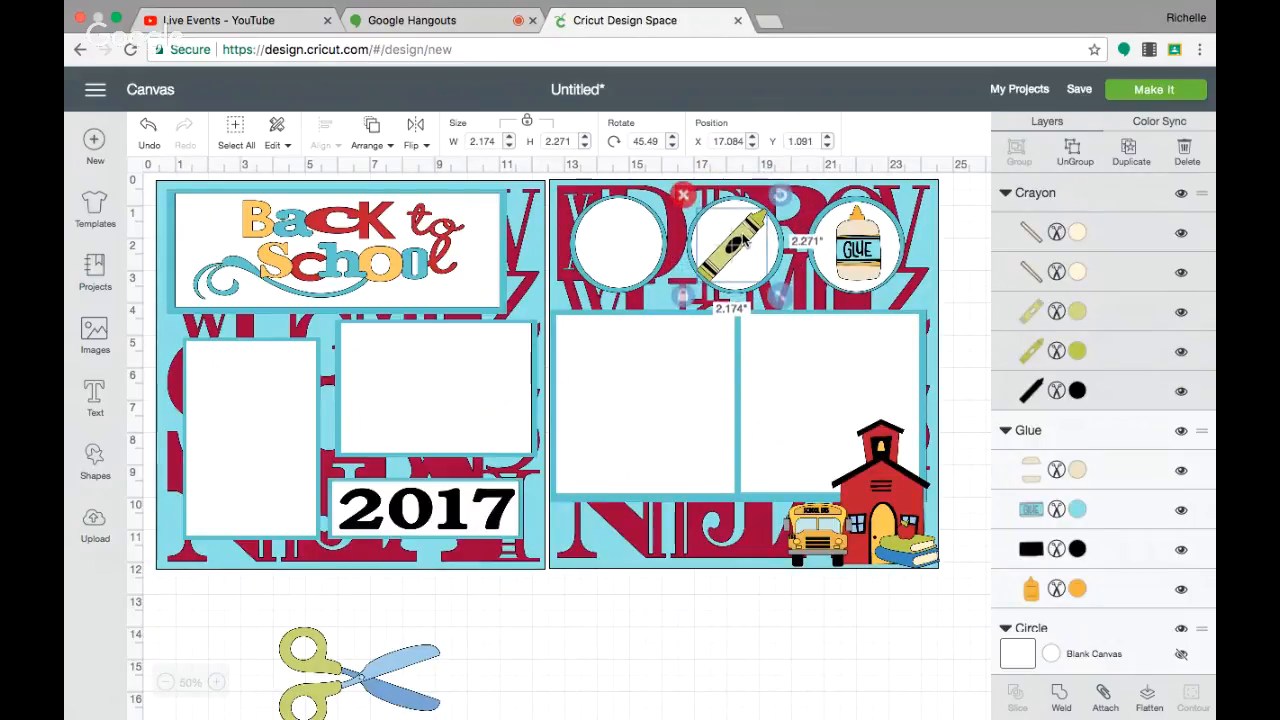
click(1077, 313)
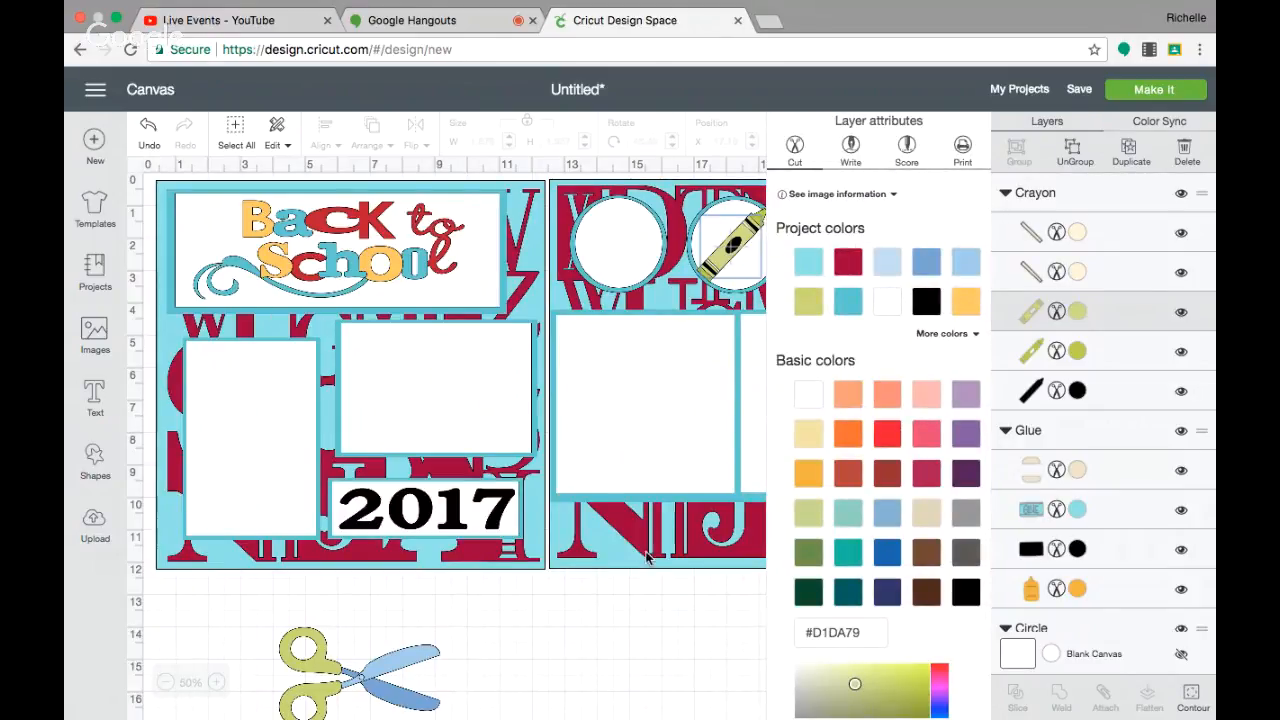
click(615, 645)
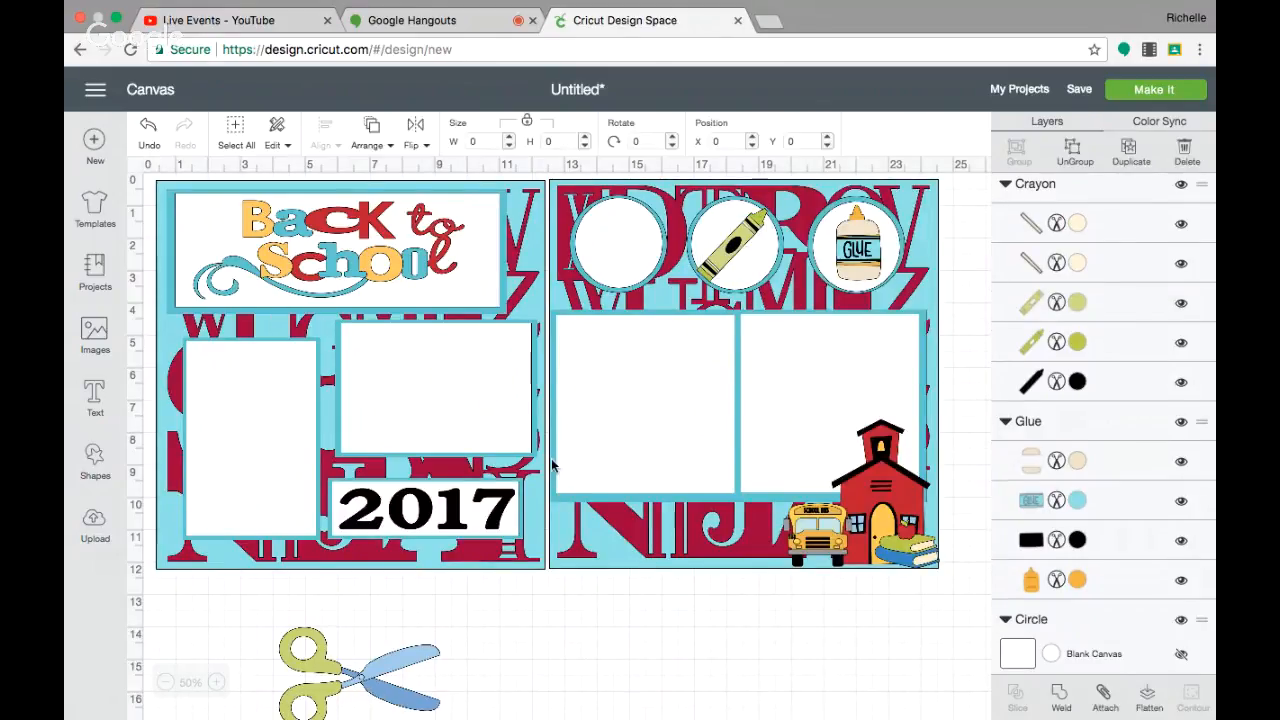
Place the scissors in front of the first white circle, shrink them to about 2.67 by 1.67 inches and center them.
drag(360, 670, 501, 500)
drag(557, 421, 687, 166)
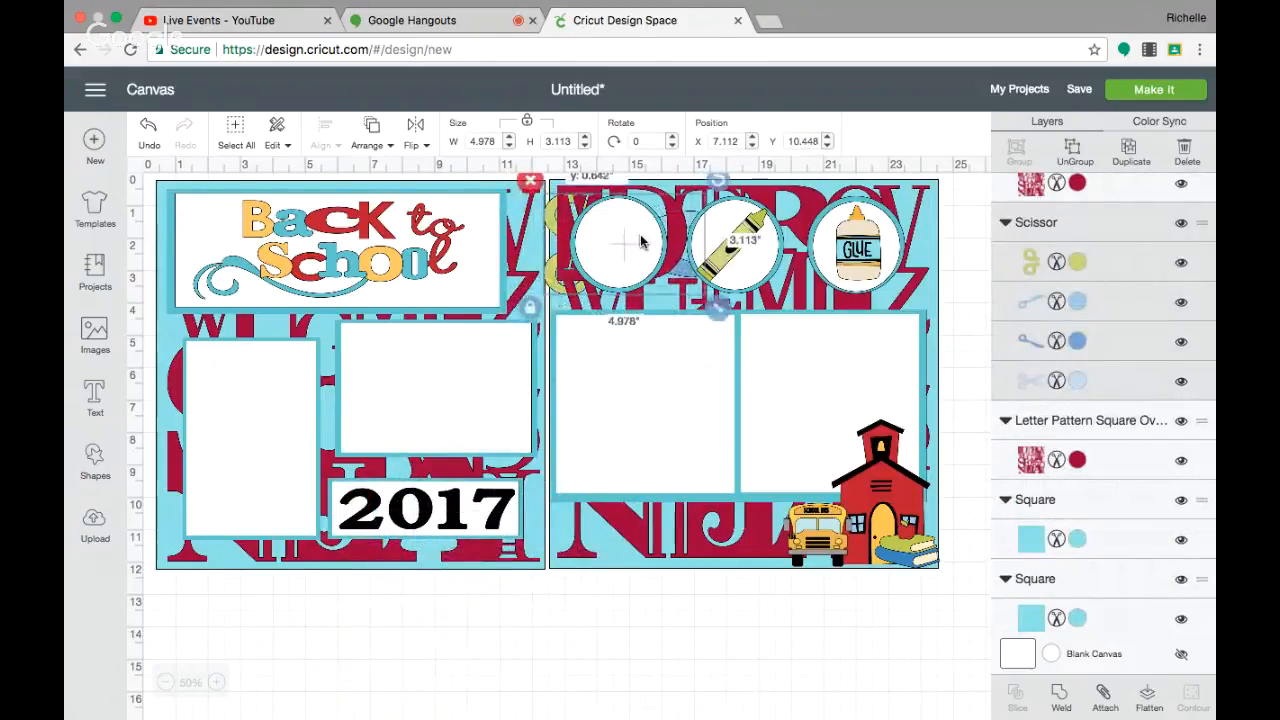
click(371, 127)
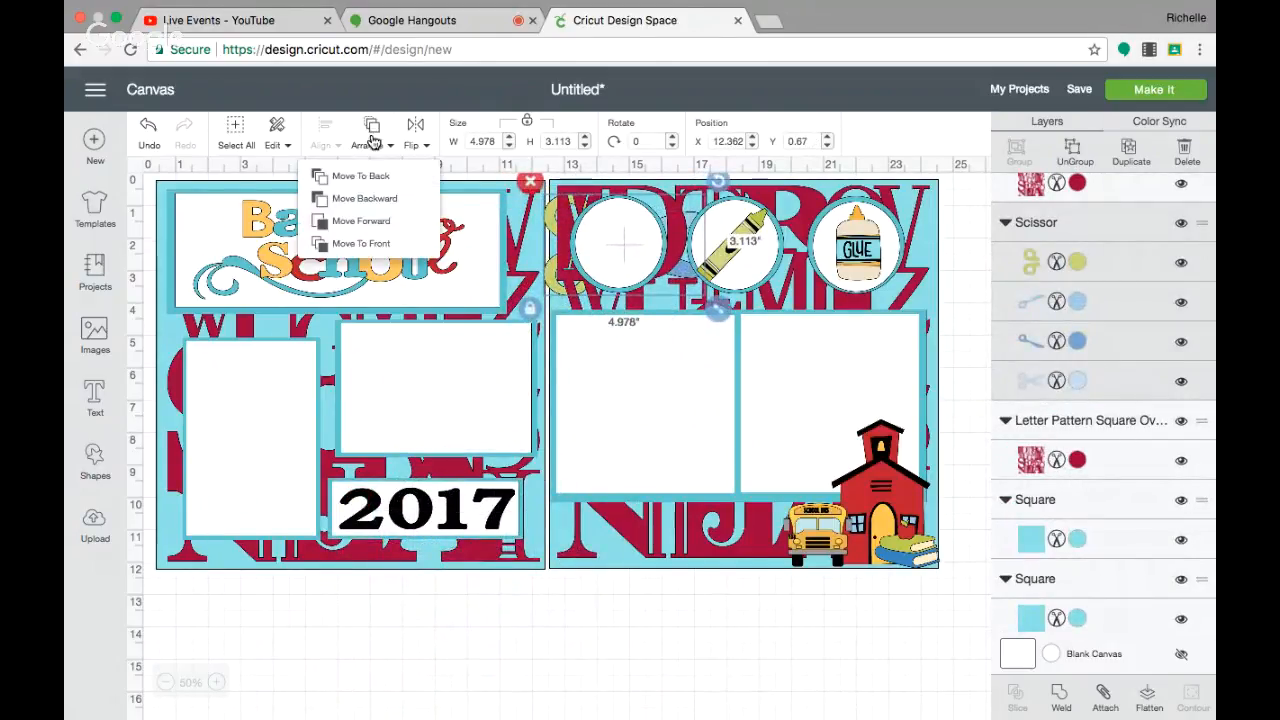
click(360, 244)
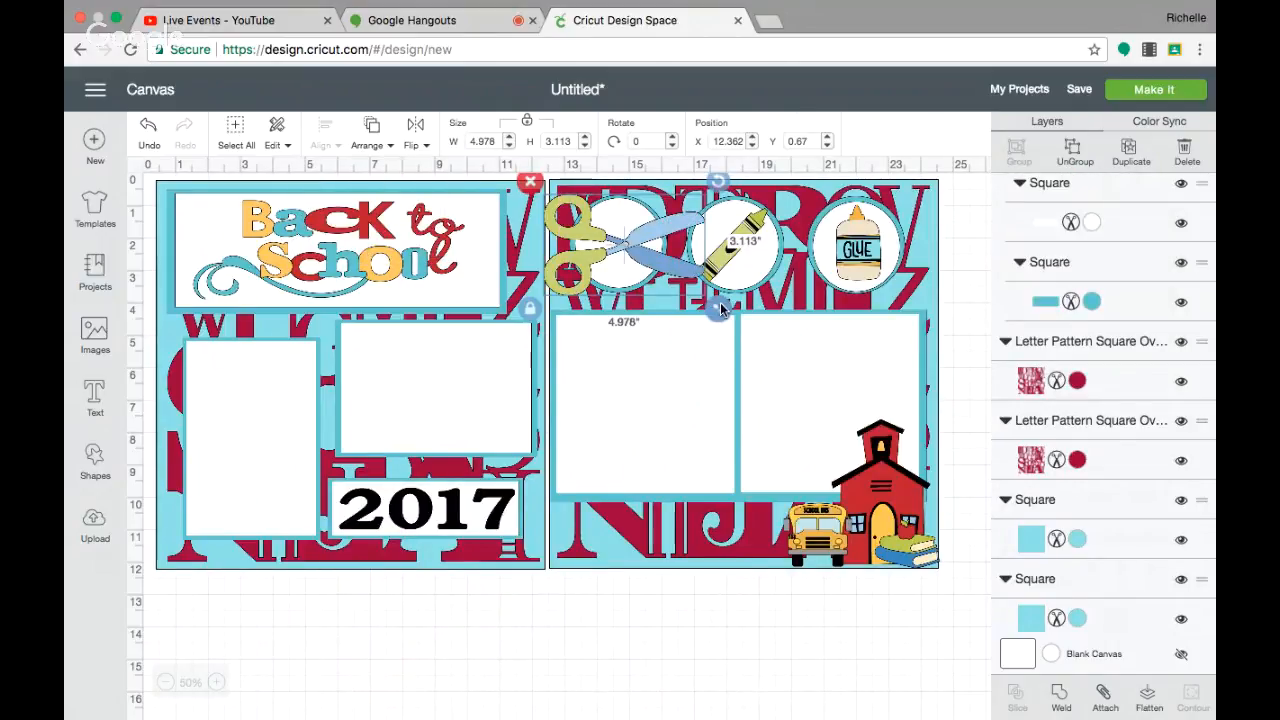
drag(719, 306, 645, 272)
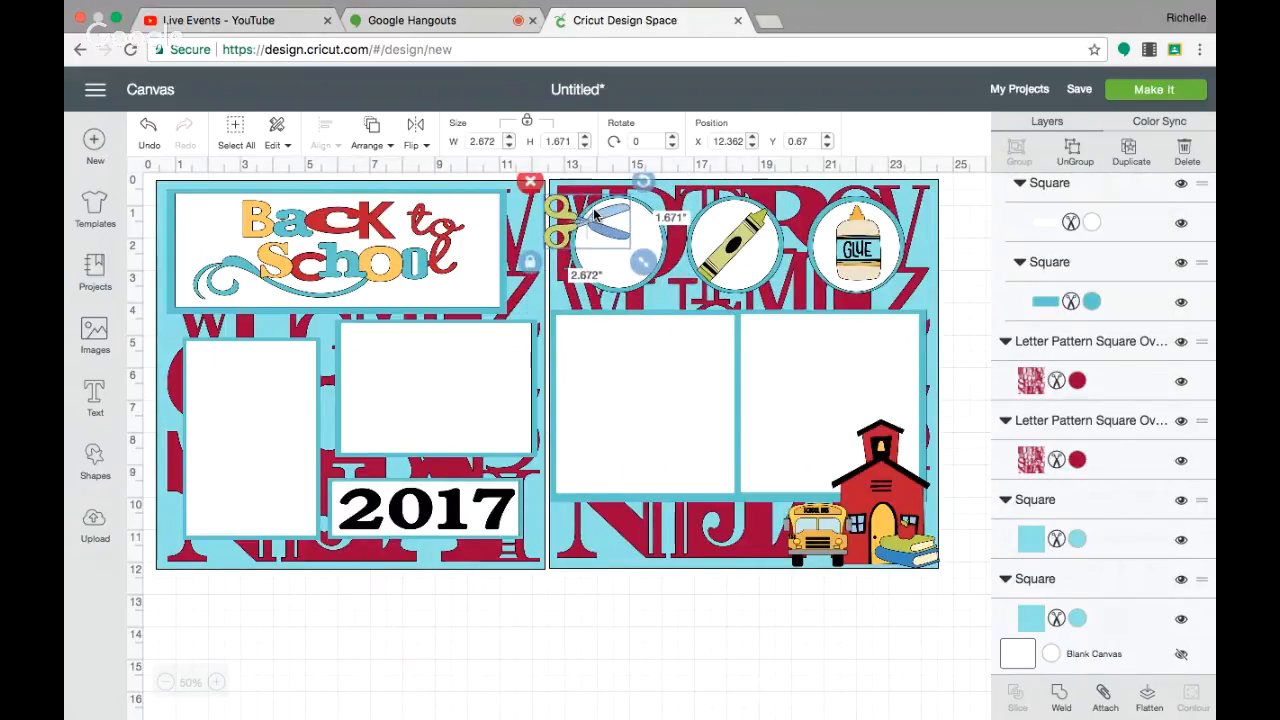
drag(597, 215, 625, 240)
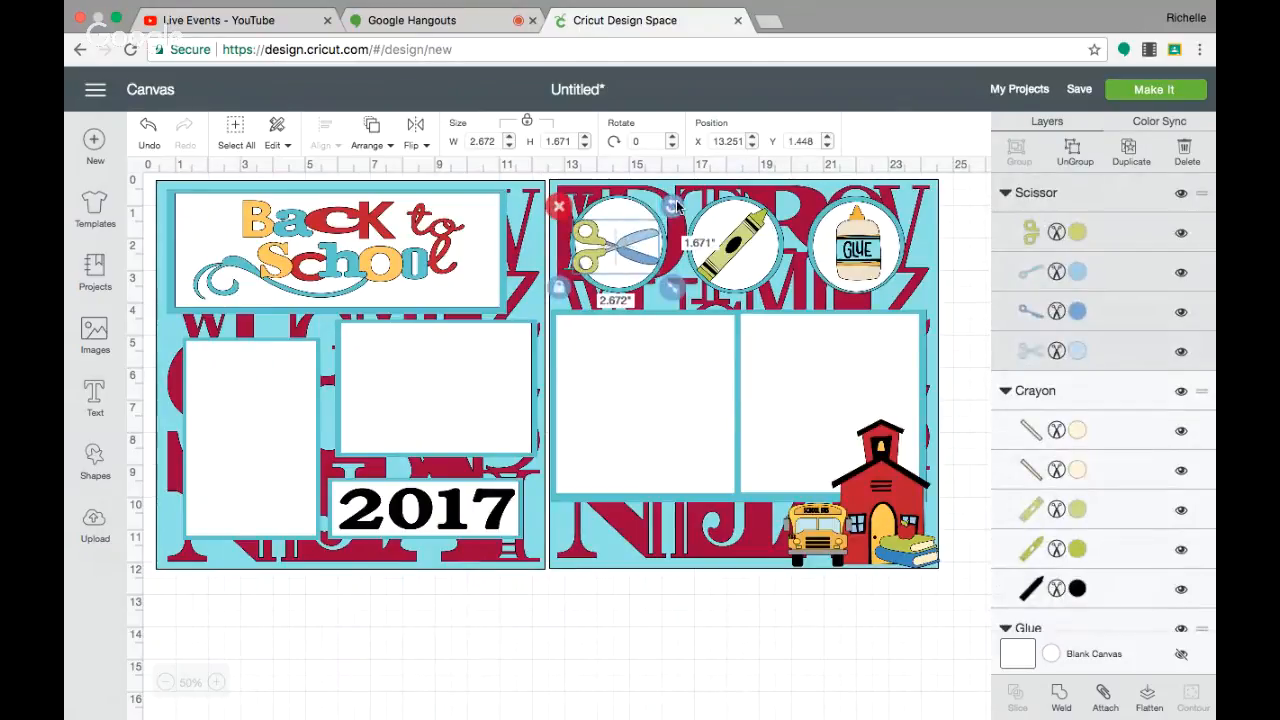
Rotate the scissors to about 61 degrees so they lie diagonally in the first circle with the handles up.
drag(674, 205, 551, 272)
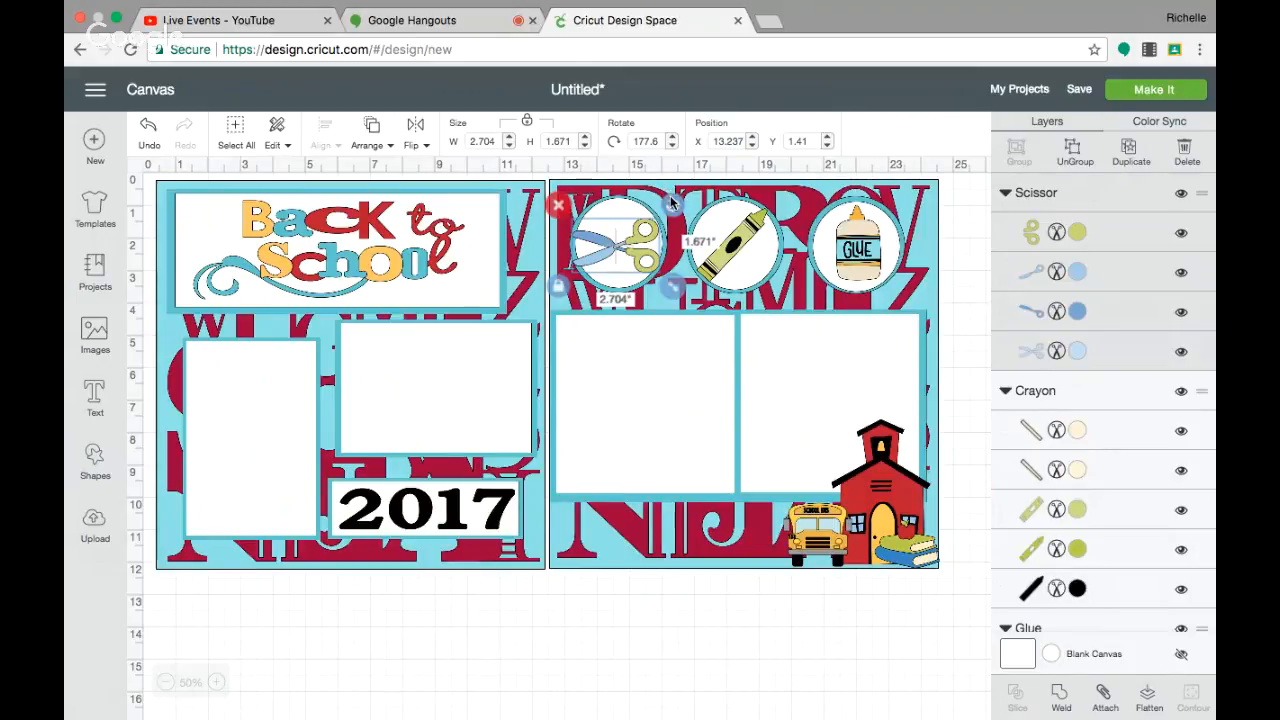
drag(674, 204, 600, 168)
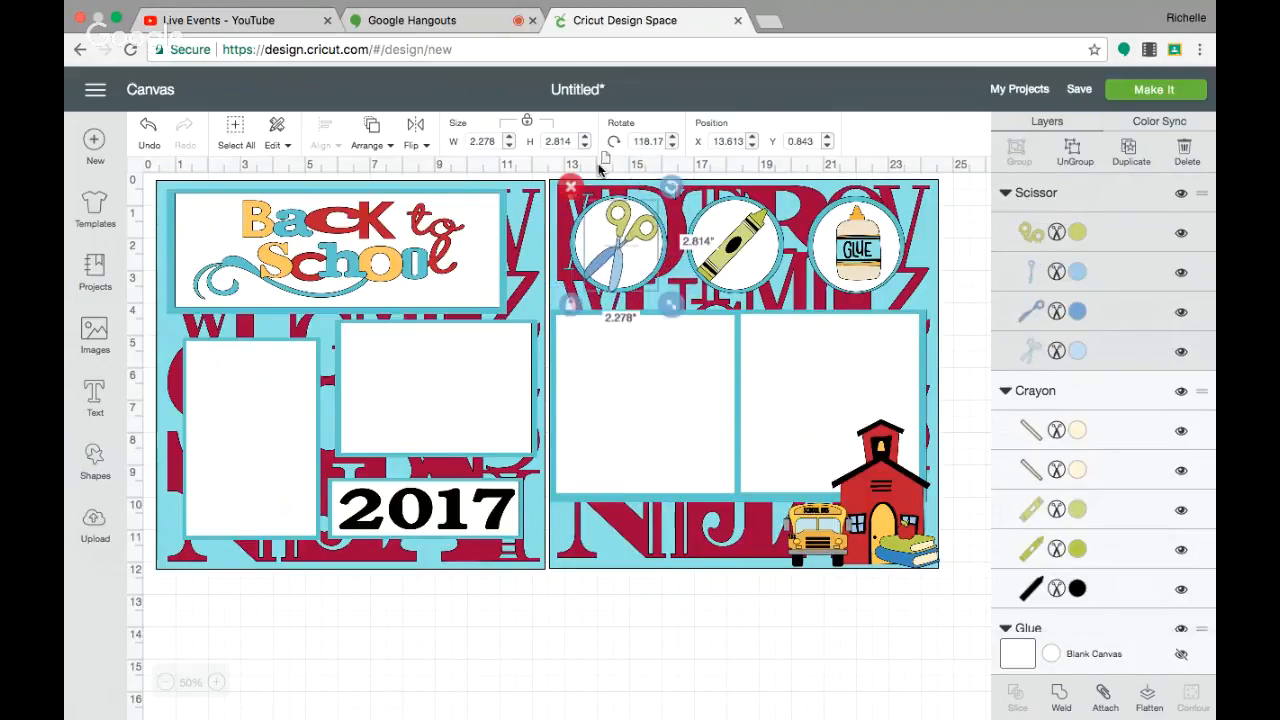
drag(669, 190, 593, 170)
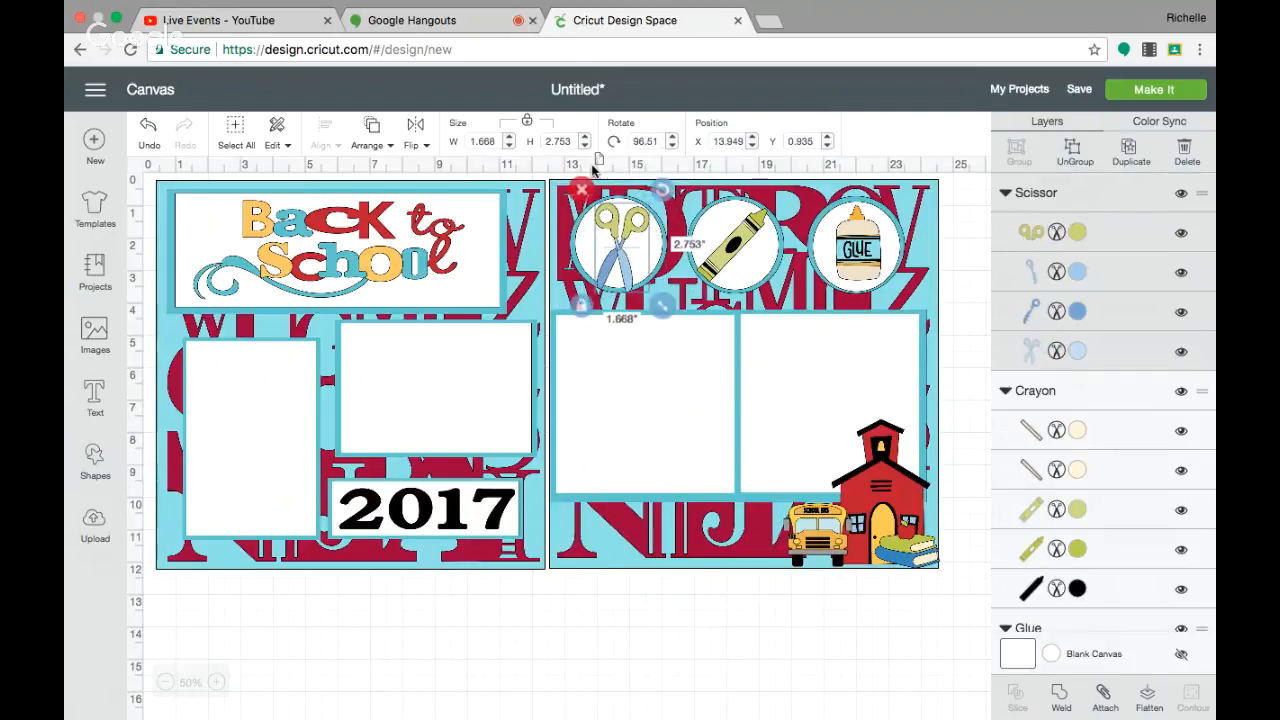
mouse_move(662, 190)
mouse_down()
mouse_move(597, 175)
mouse_move(654, 181)
mouse_up()
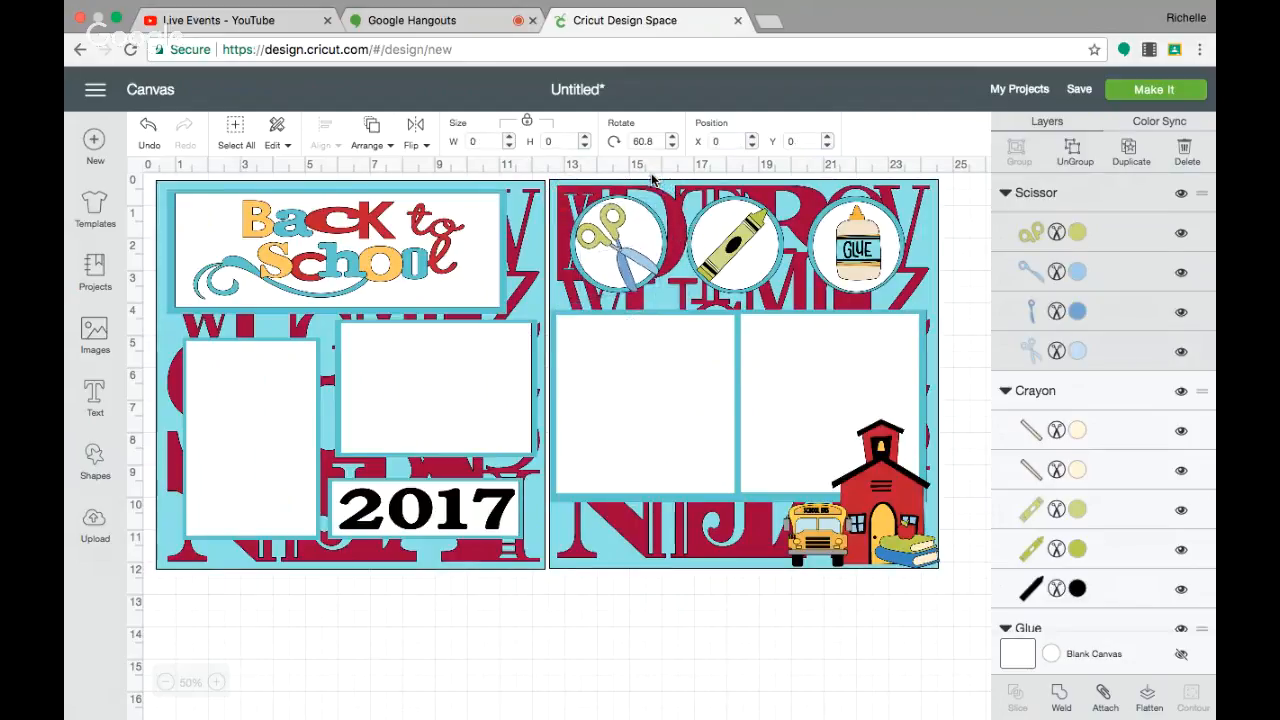
Recolor the scissors' handles with the project red #BA202F.
click(1077, 232)
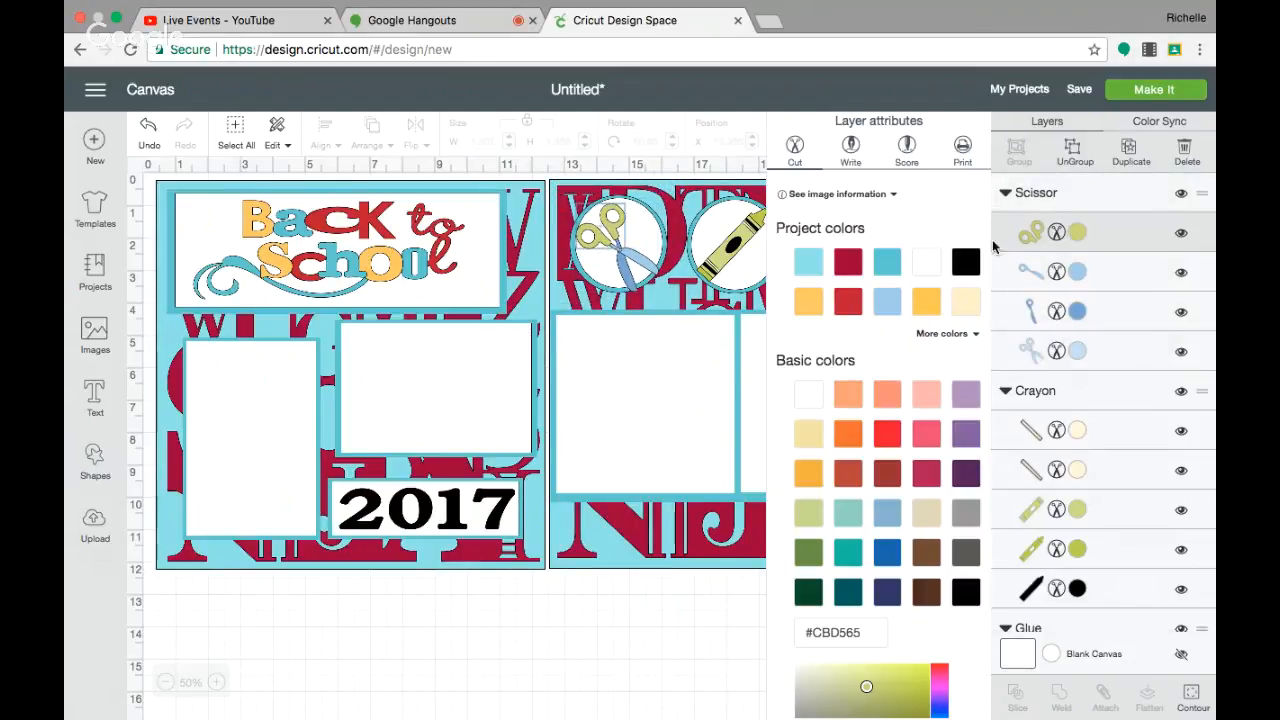
click(848, 261)
click(848, 301)
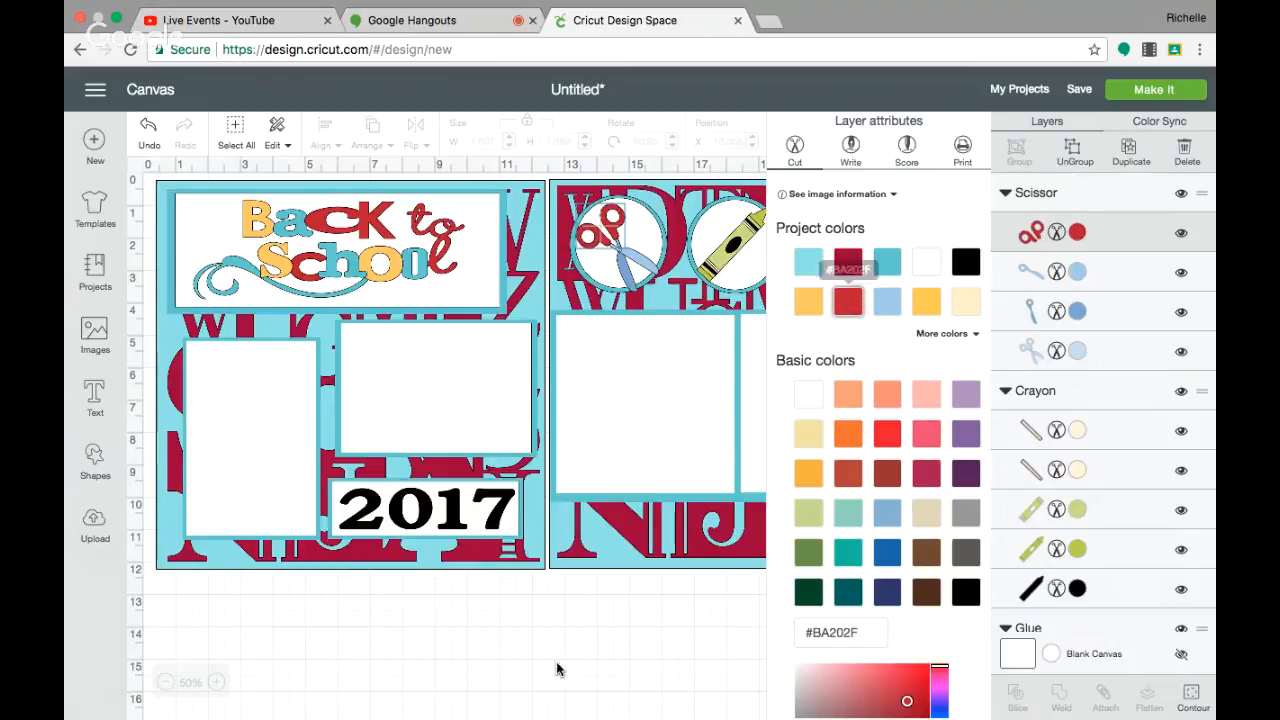
click(537, 676)
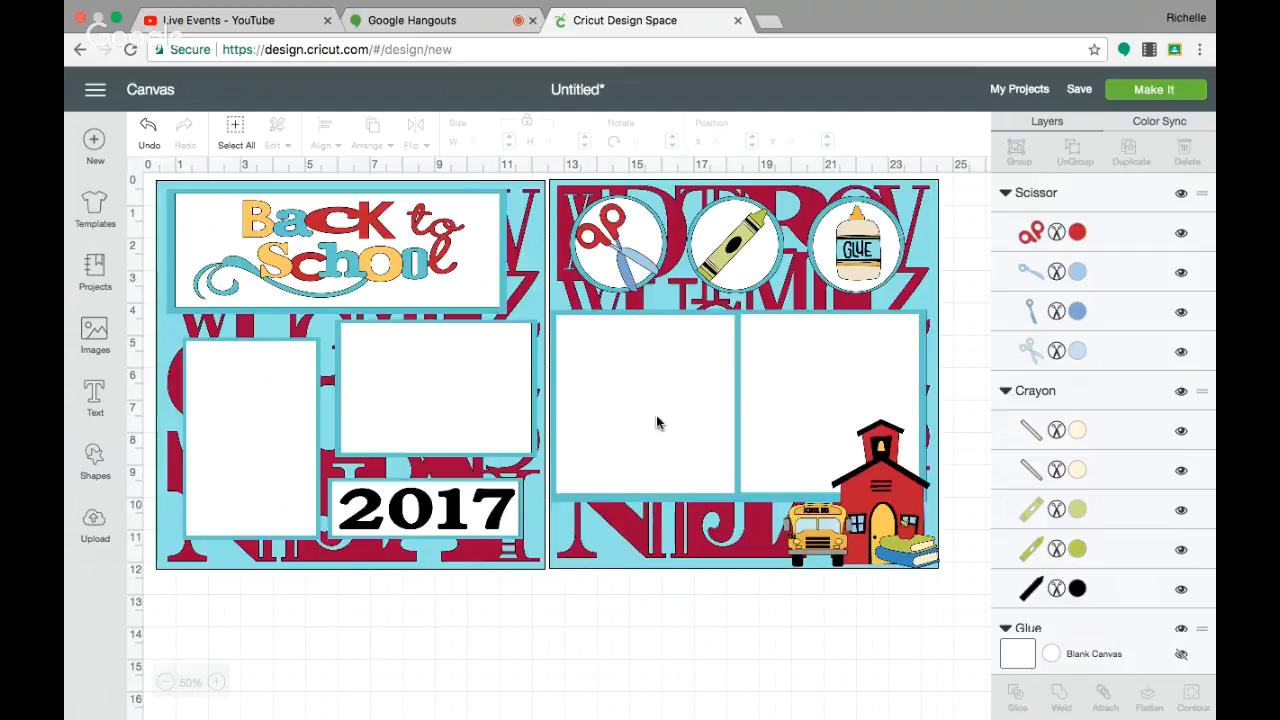
Search the image library for "tag" and insert the narrow pink and teal tag with notched ends.
click(644, 381)
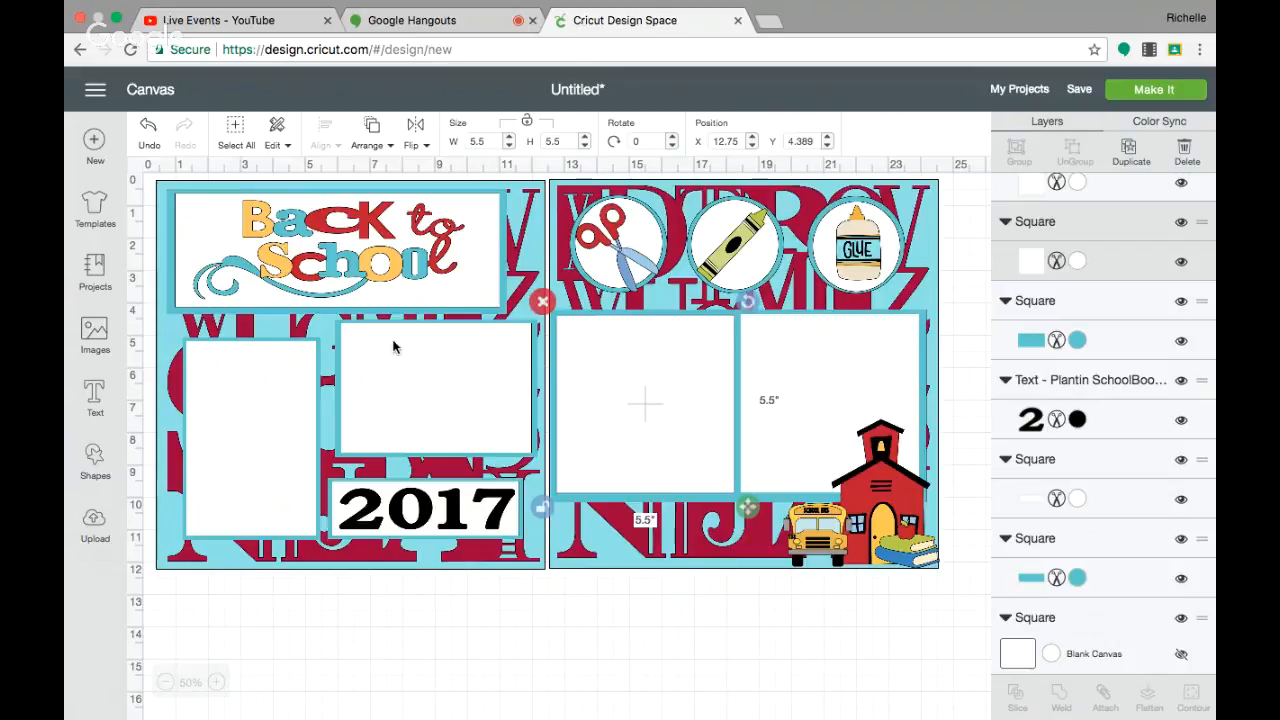
click(88, 338)
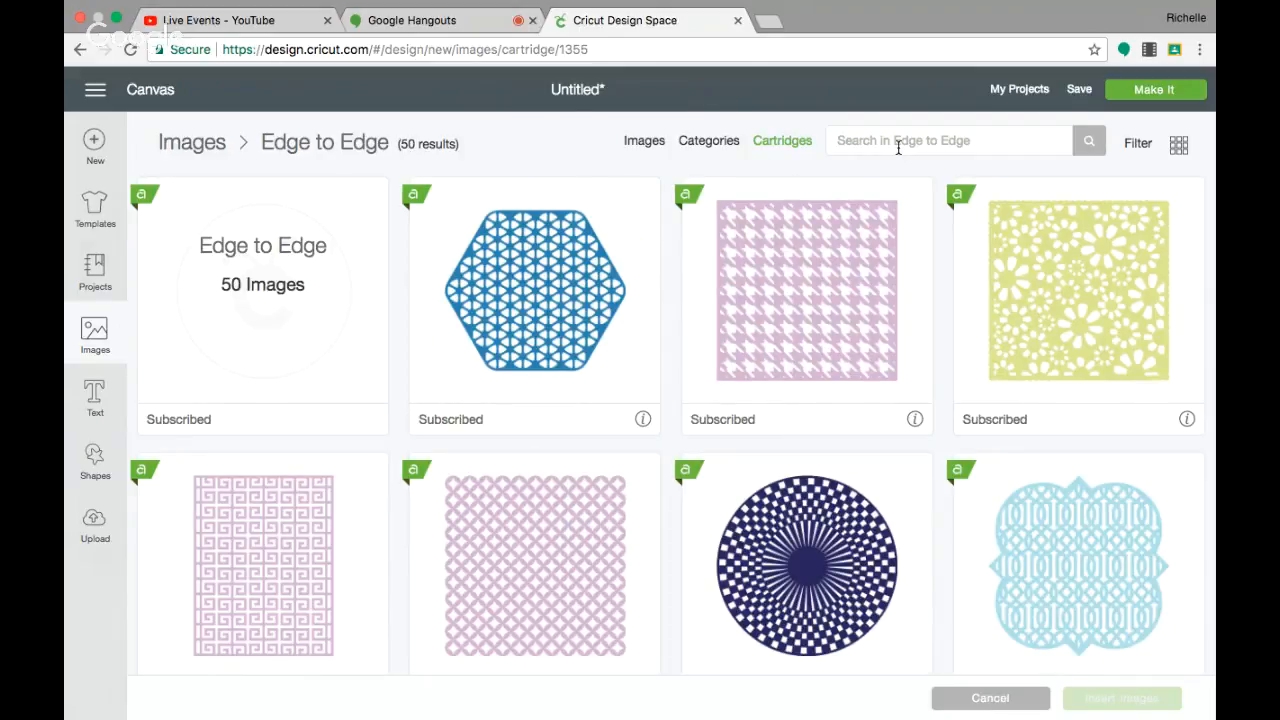
click(898, 141)
text(tag)
key(Return)
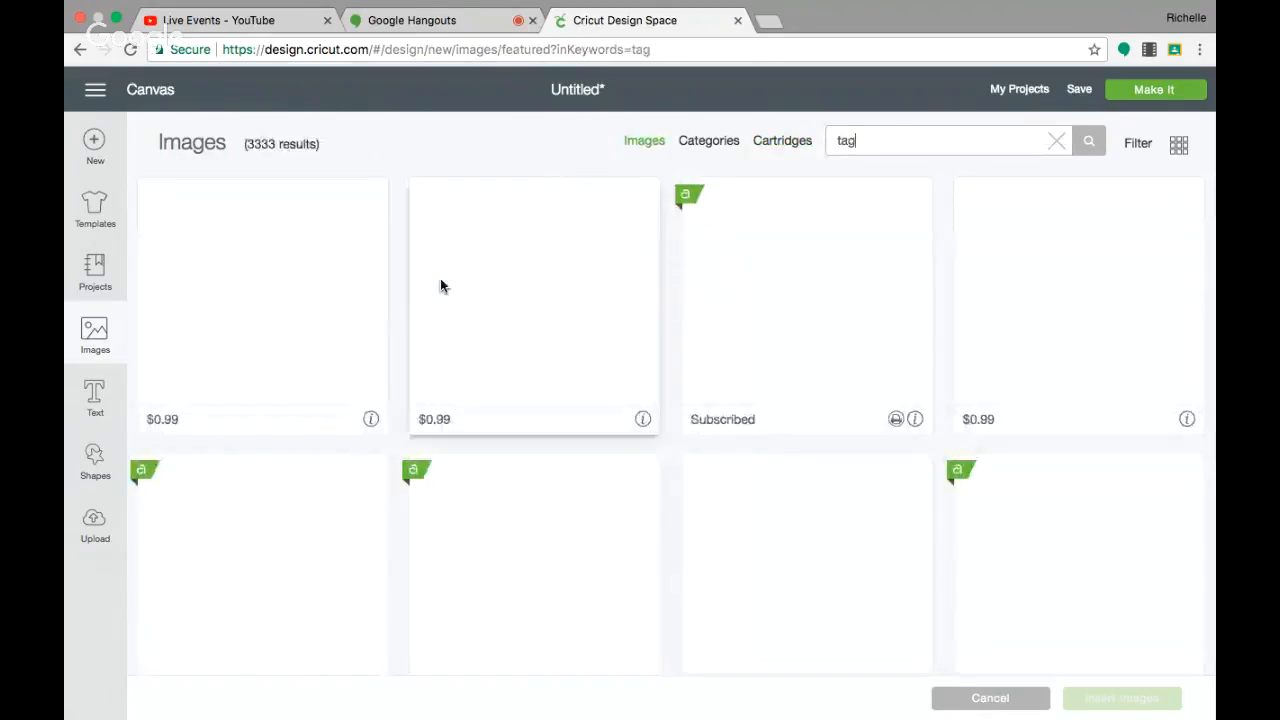
scroll(443, 296, down, 2)
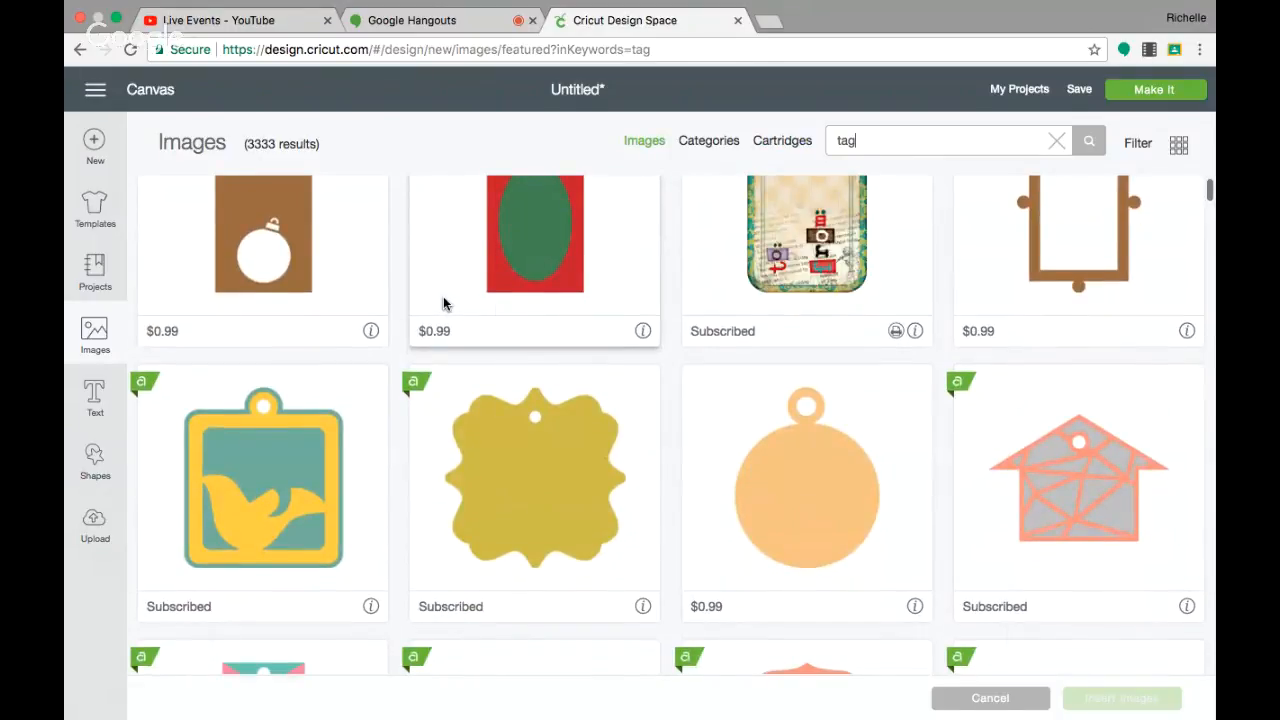
scroll(443, 304, down, 5)
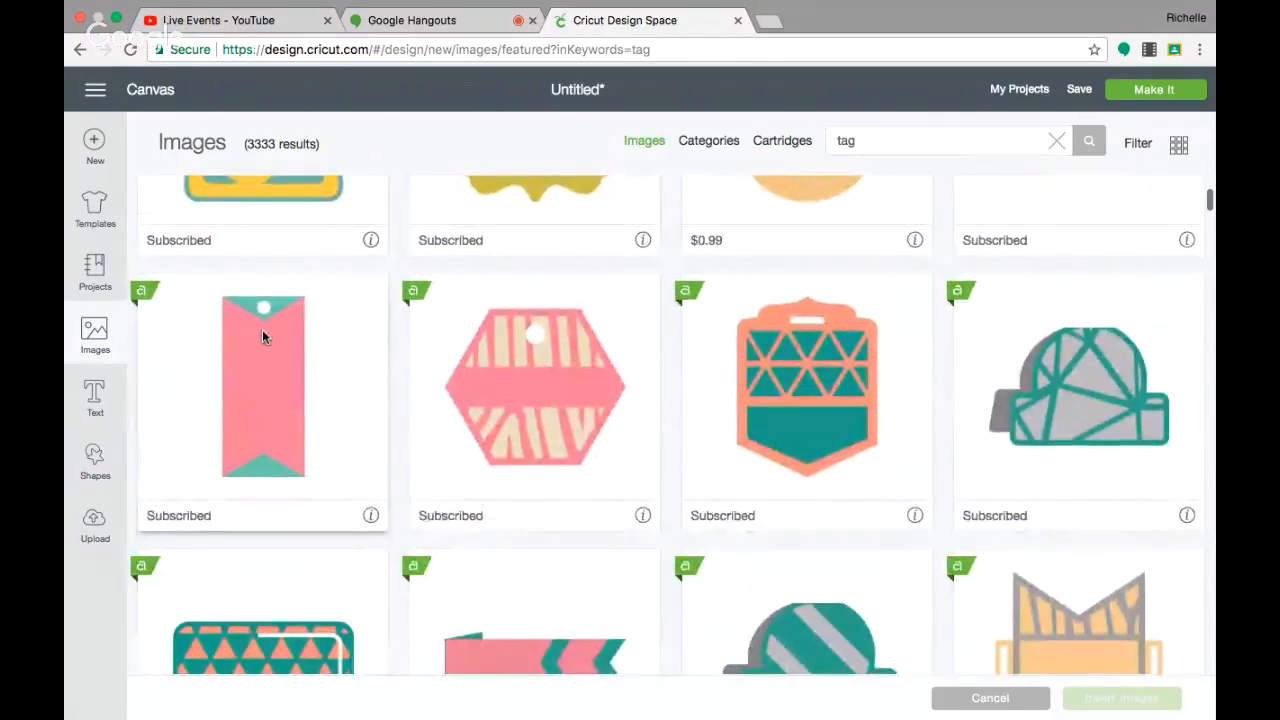
click(262, 336)
click(1108, 700)
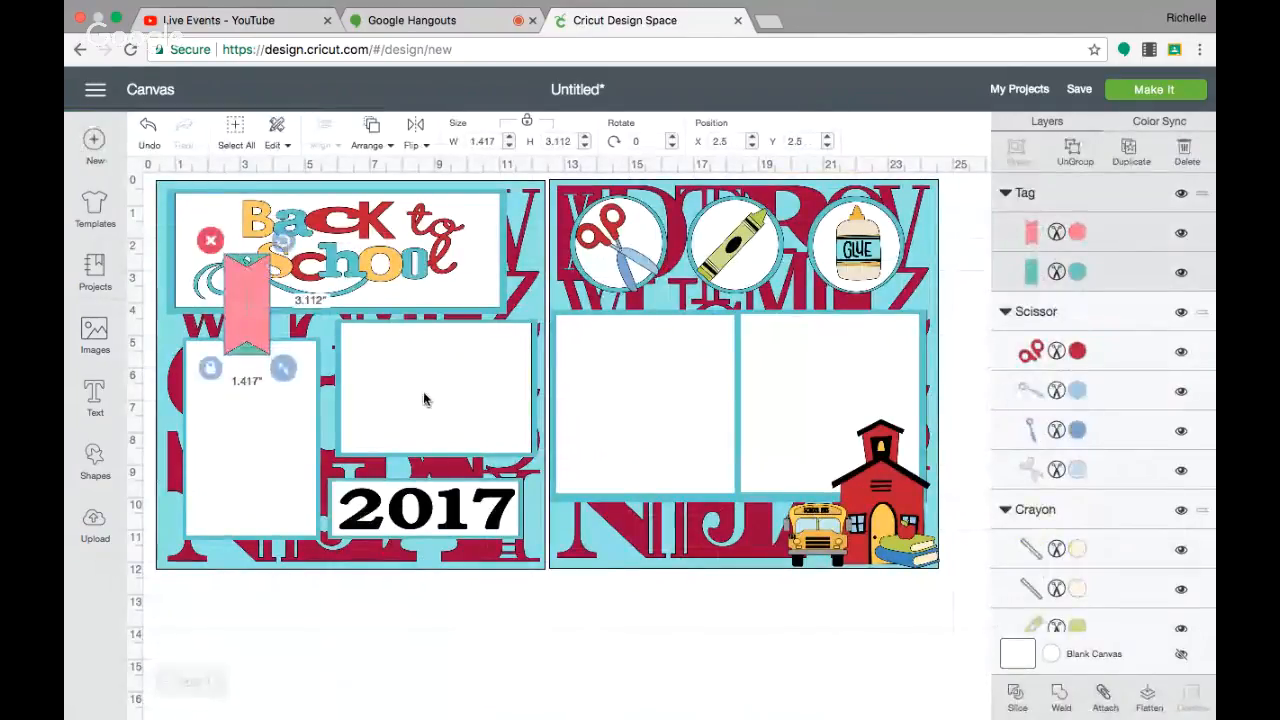
Move the tag to the empty area below the two pages and rotate it to about 270 degrees so it lies horizontally.
drag(258, 312, 543, 620)
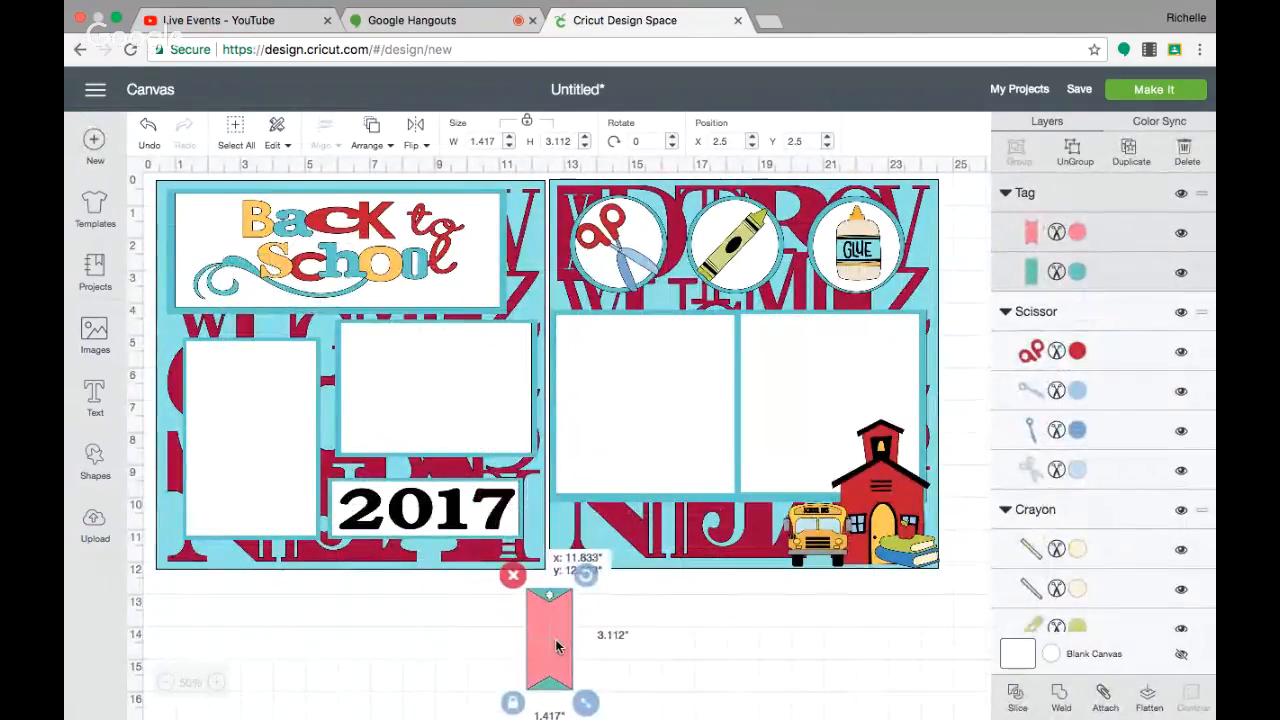
drag(582, 562, 451, 576)
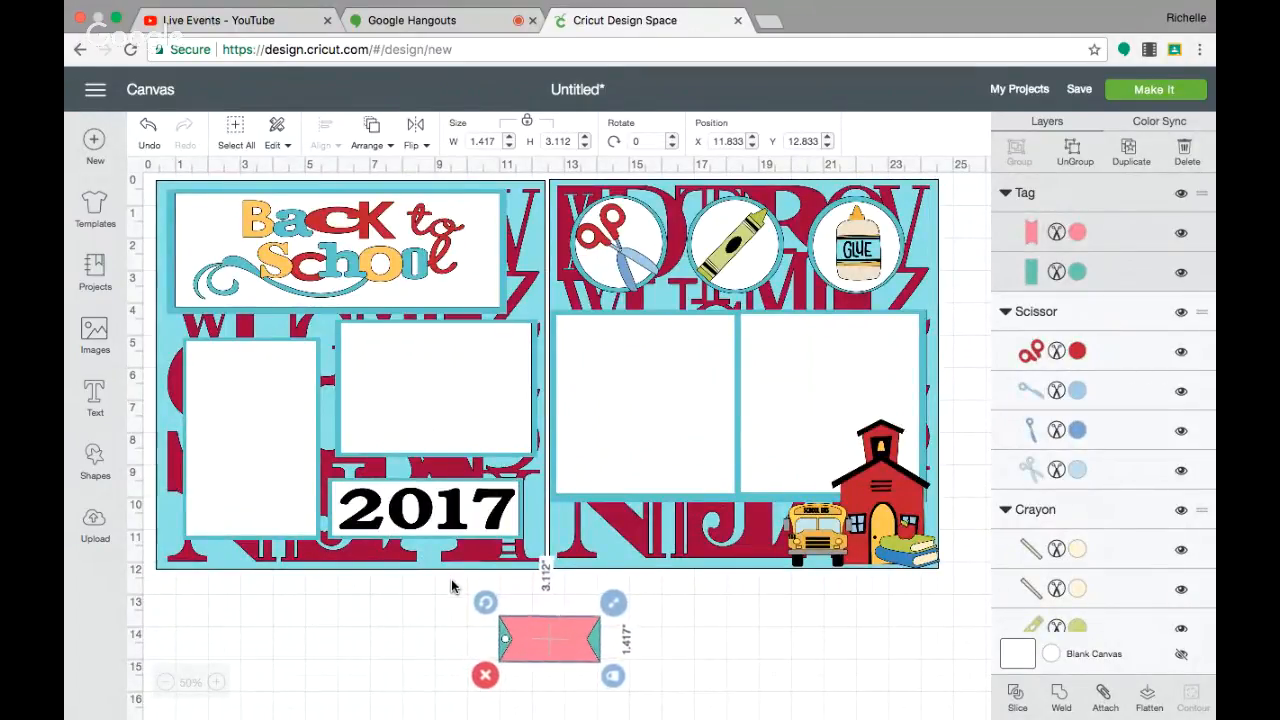
drag(451, 580, 451, 580)
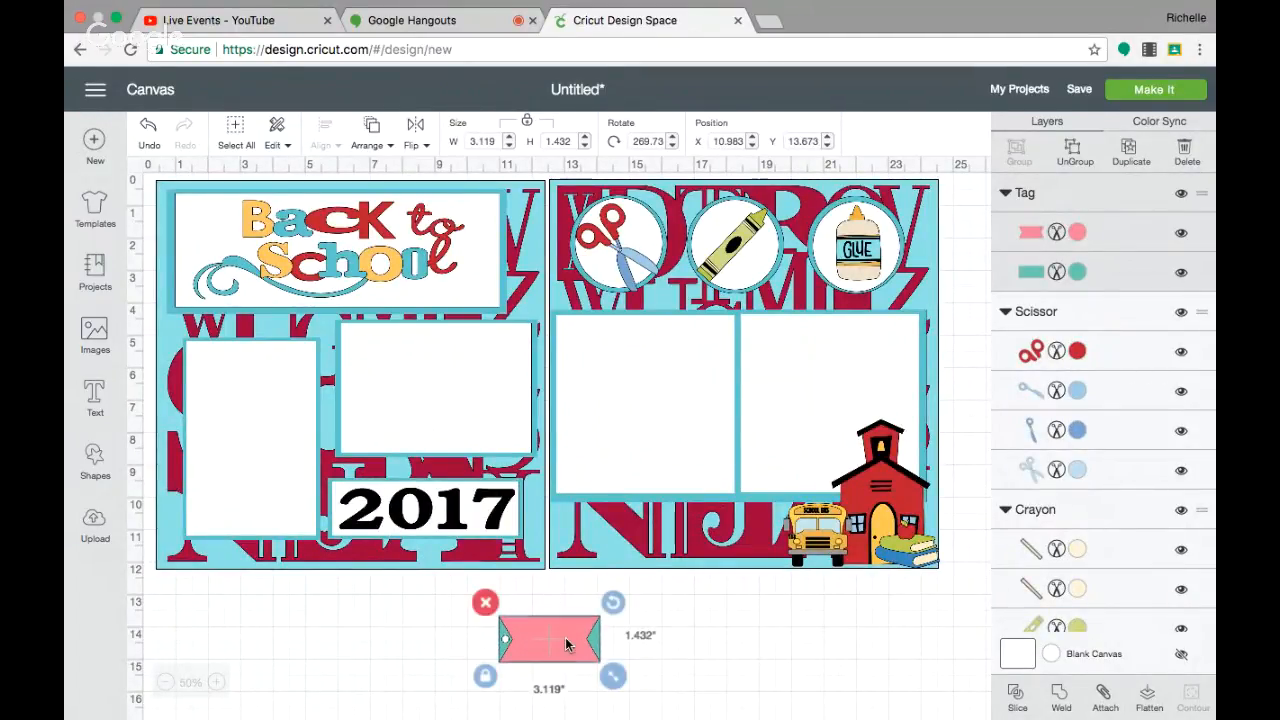
Ungroup the tag, separate the pink notched banner from the teal base, and delete the teal base.
drag(588, 648, 627, 637)
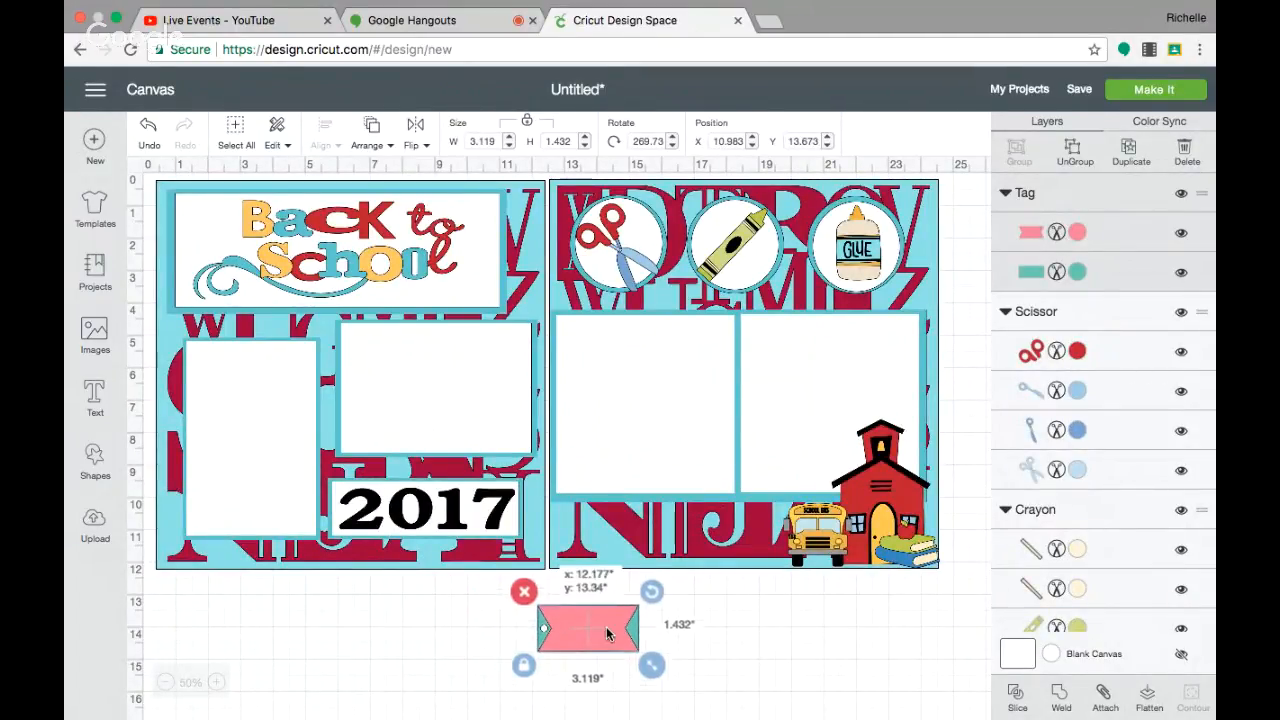
click(1074, 155)
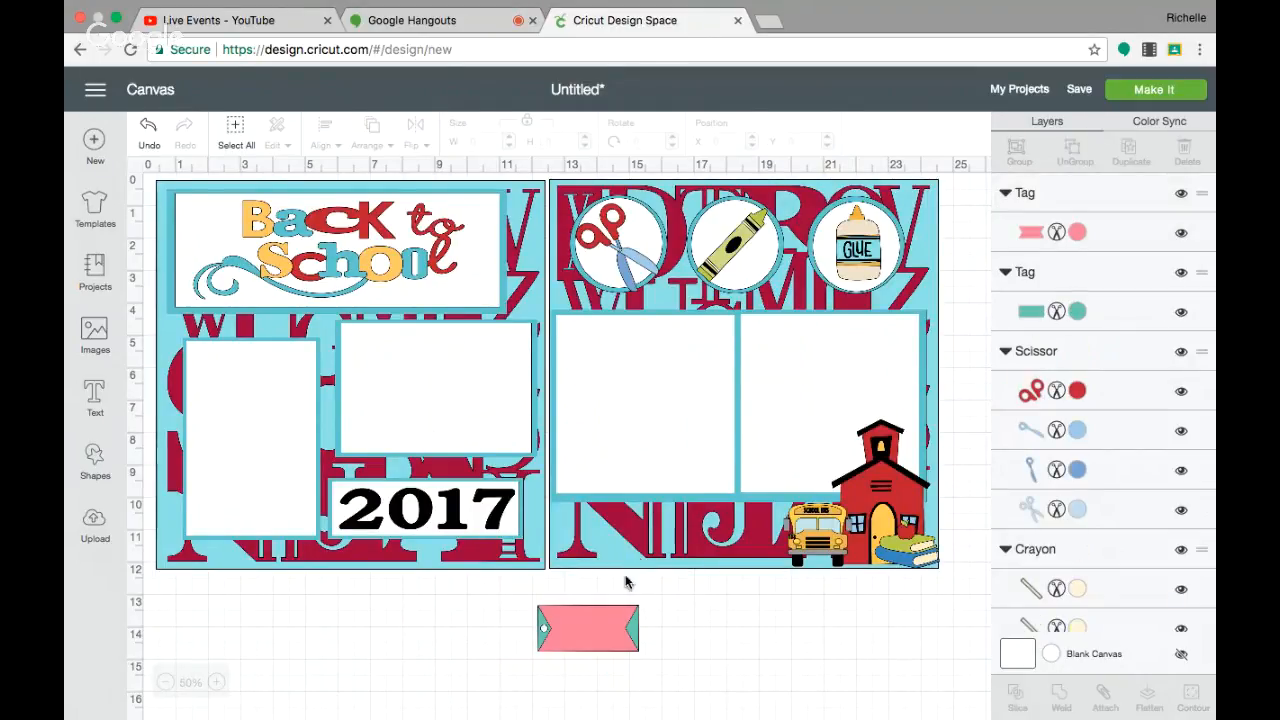
drag(591, 620, 799, 620)
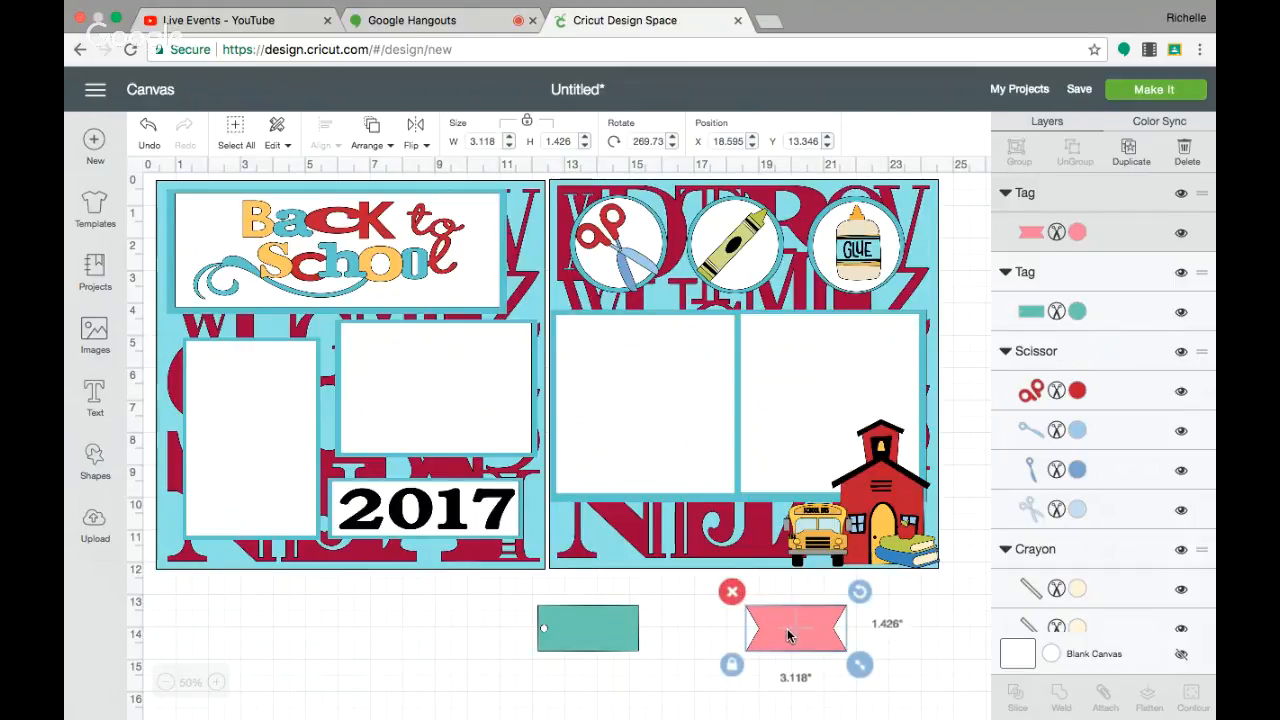
click(560, 627)
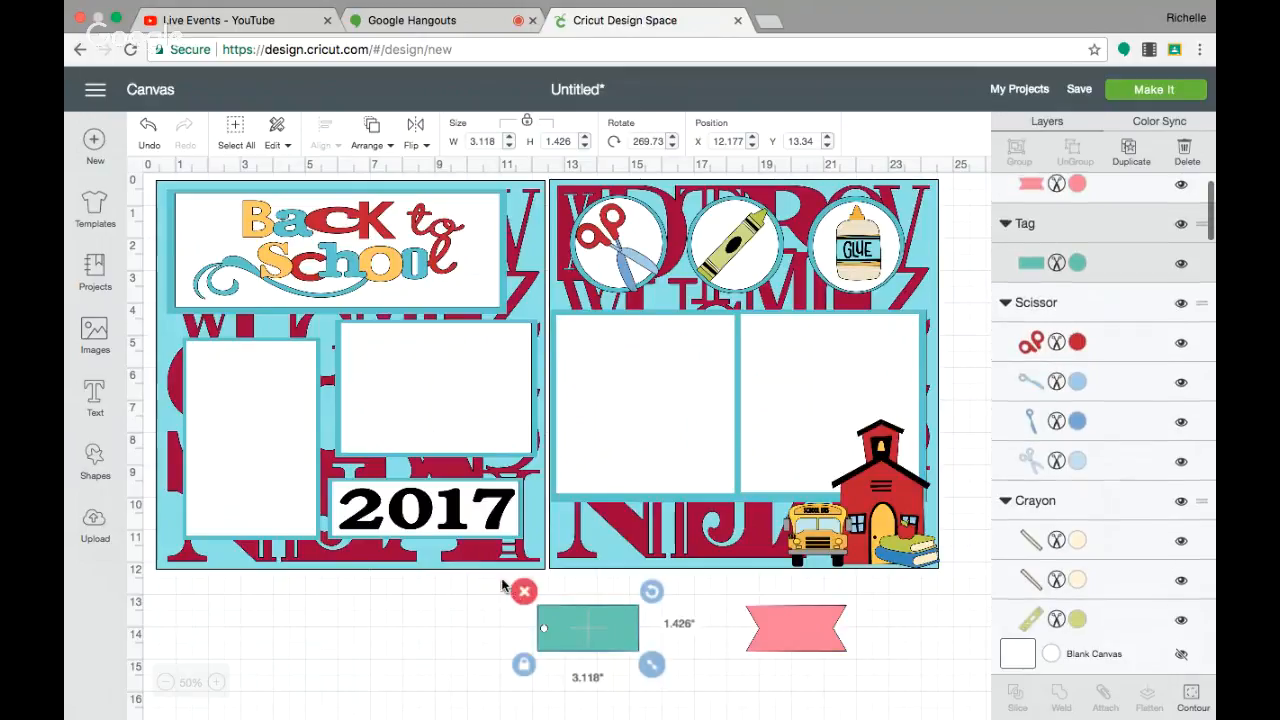
click(523, 591)
Recolor the banner with the project teal #68C9D0 and place it over the lower edge of the second page's photo mat, about 3.2 inches wide.
click(789, 649)
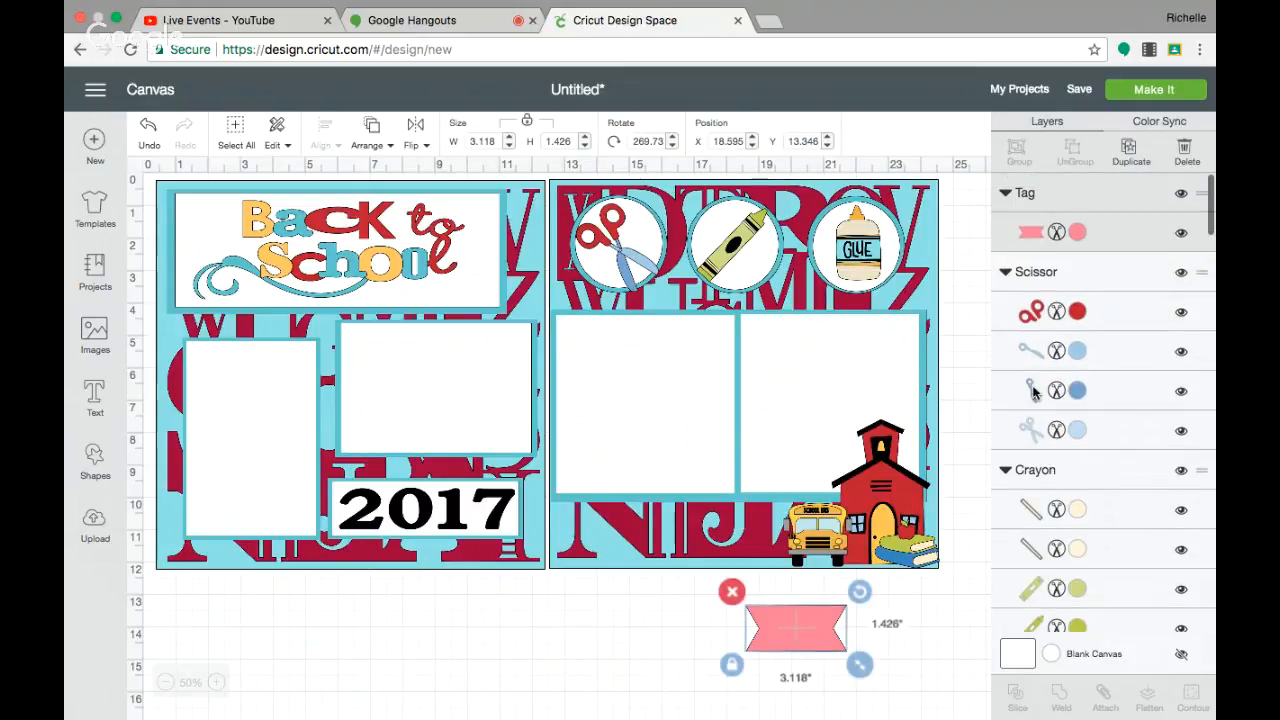
click(1025, 205)
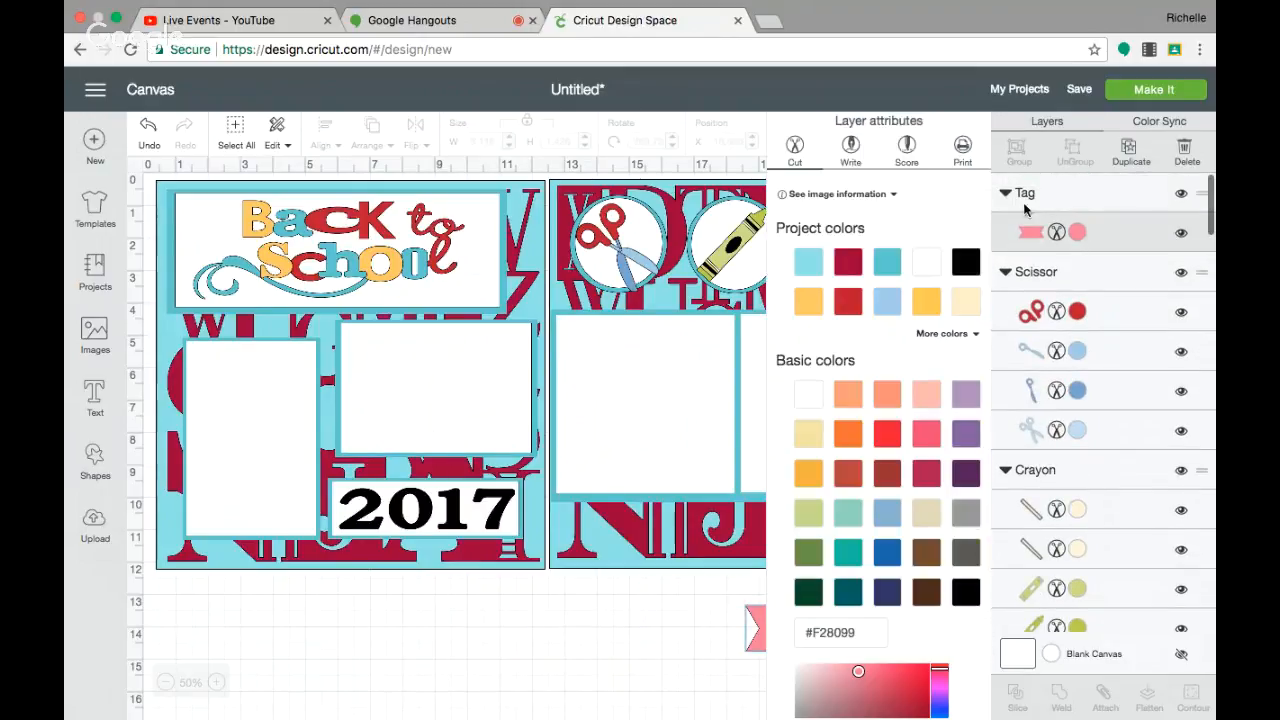
click(886, 262)
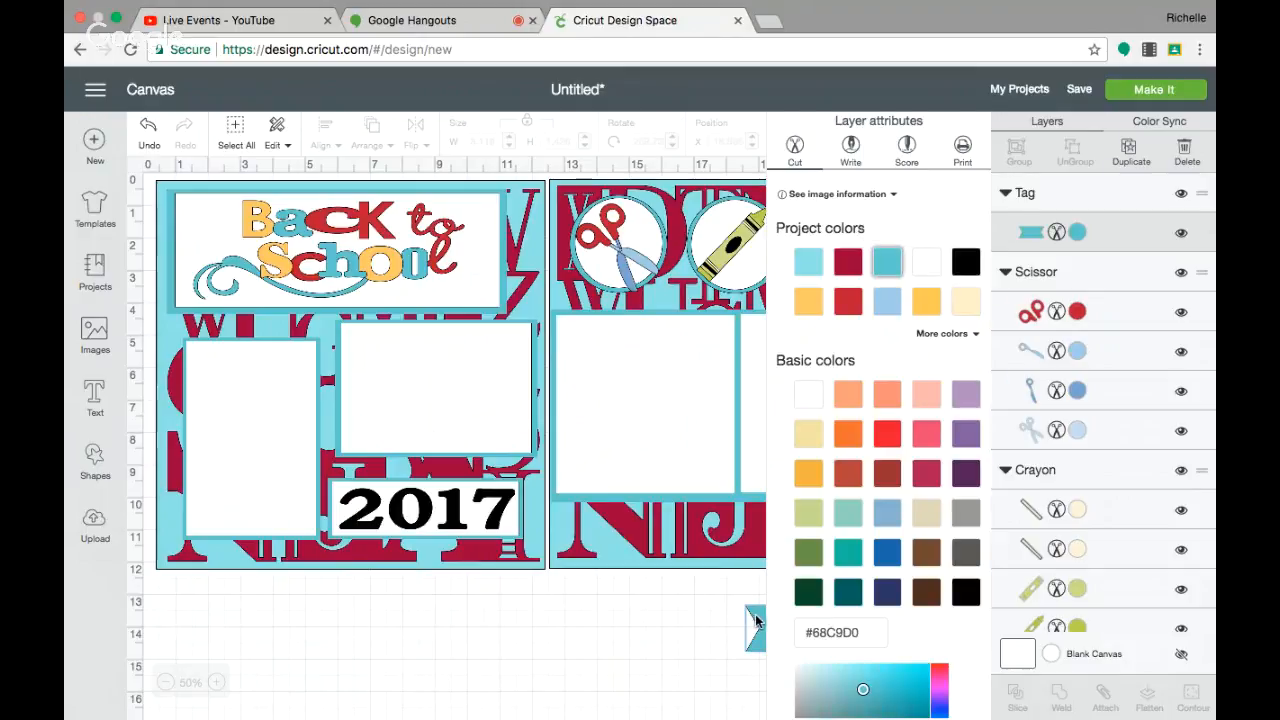
drag(757, 621, 641, 499)
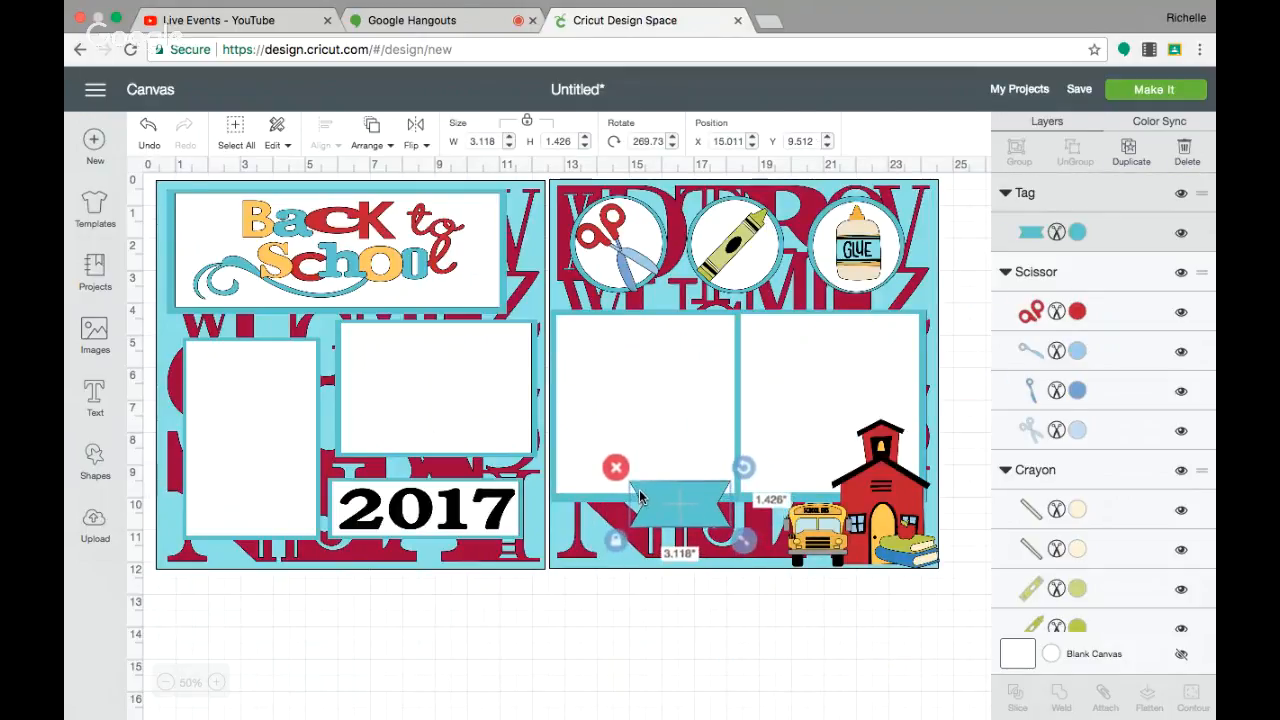
drag(742, 543, 735, 538)
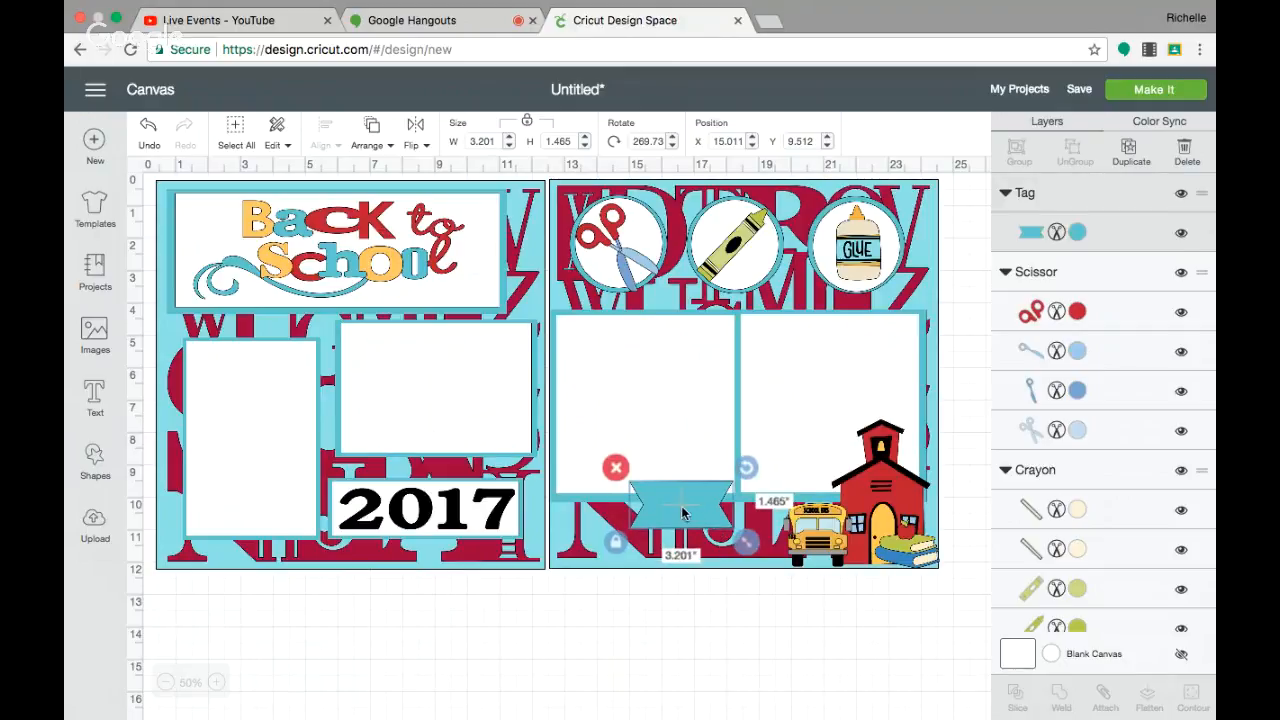
Bring the large teal mat on the second page to the front and shift it down slightly, to about Y 4.58.
click(612, 500)
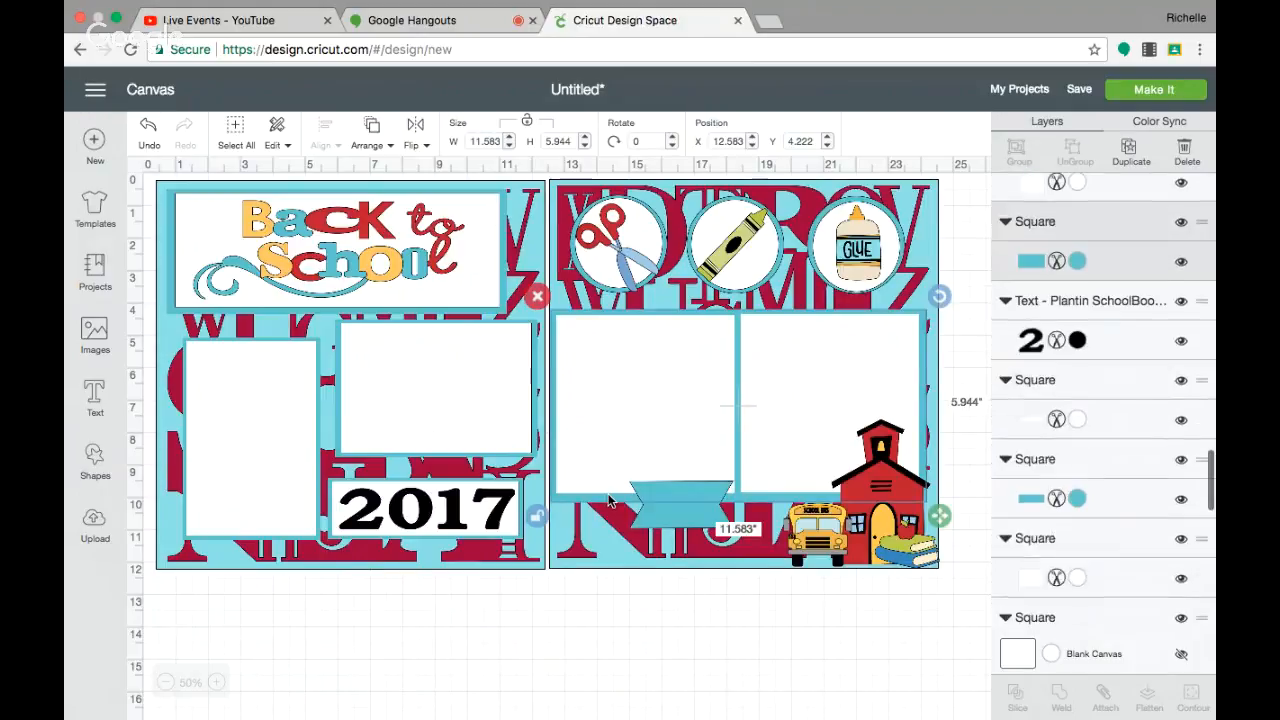
click(370, 145)
click(376, 245)
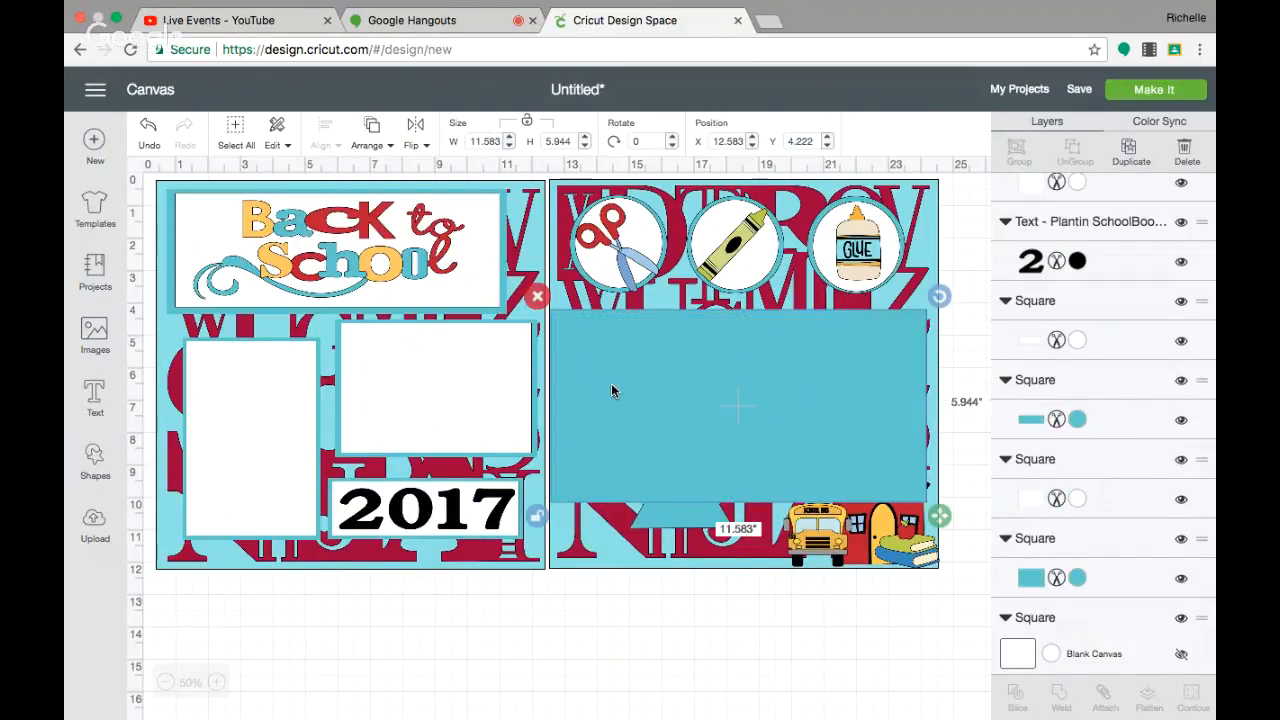
drag(614, 391, 614, 403)
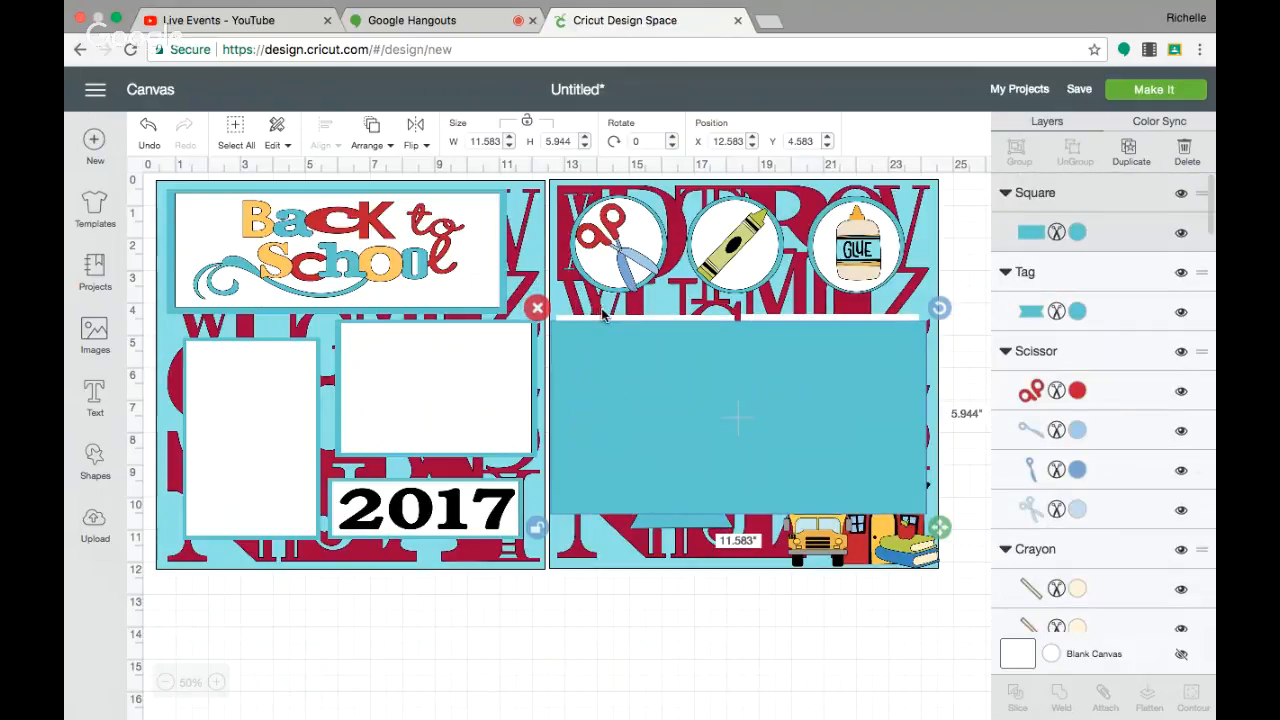
Bring both 5.5-inch white photo squares on the second page to the front and reposition them side by side on the teal mat.
click(604, 320)
click(370, 145)
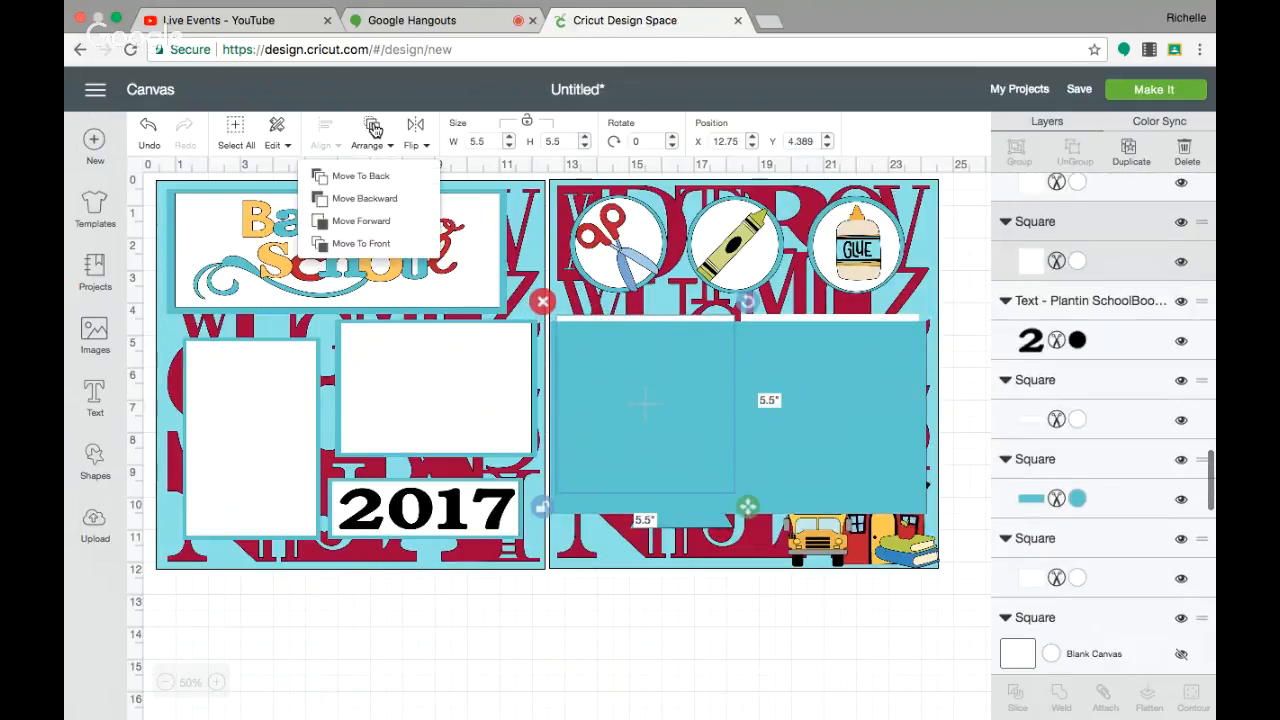
click(361, 243)
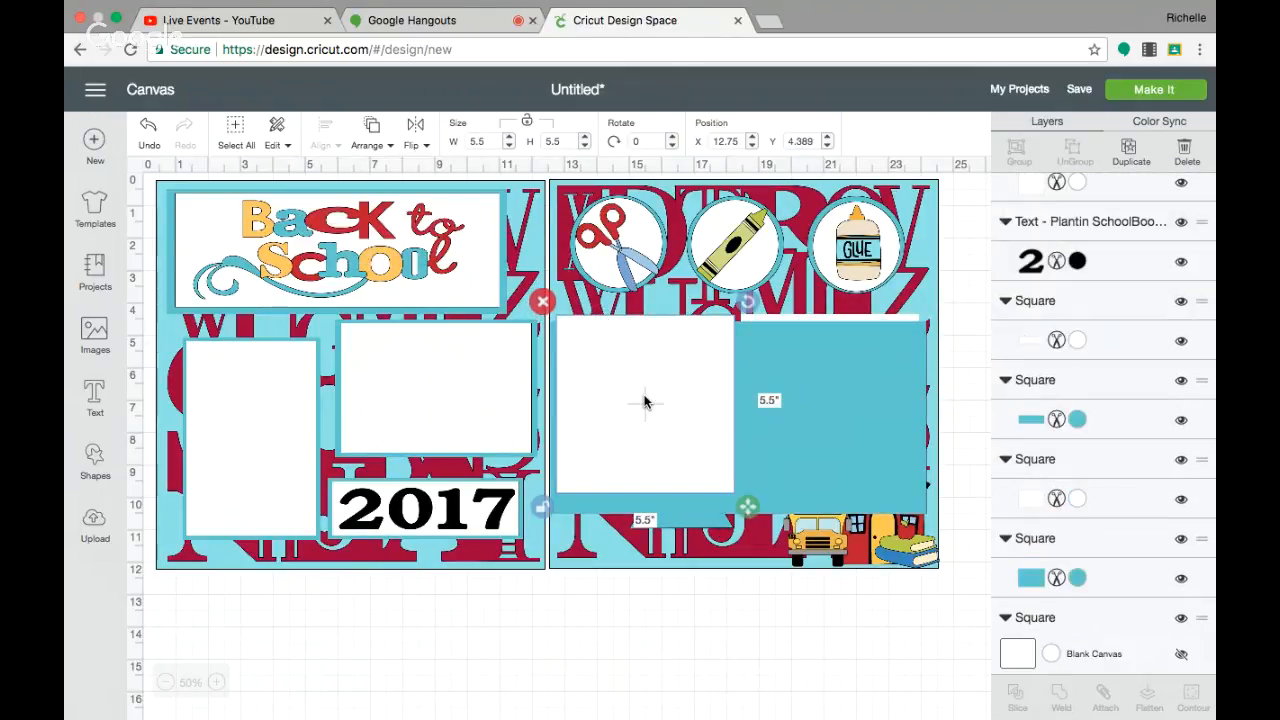
drag(643, 400, 642, 414)
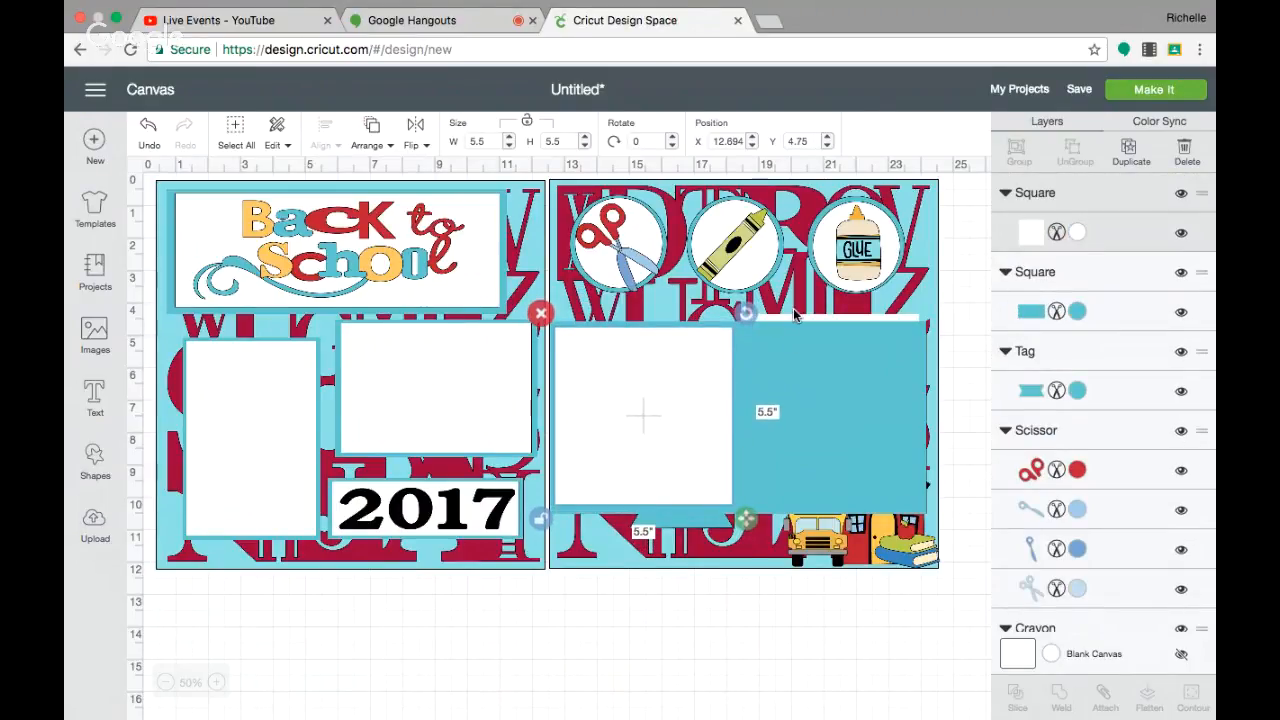
click(794, 316)
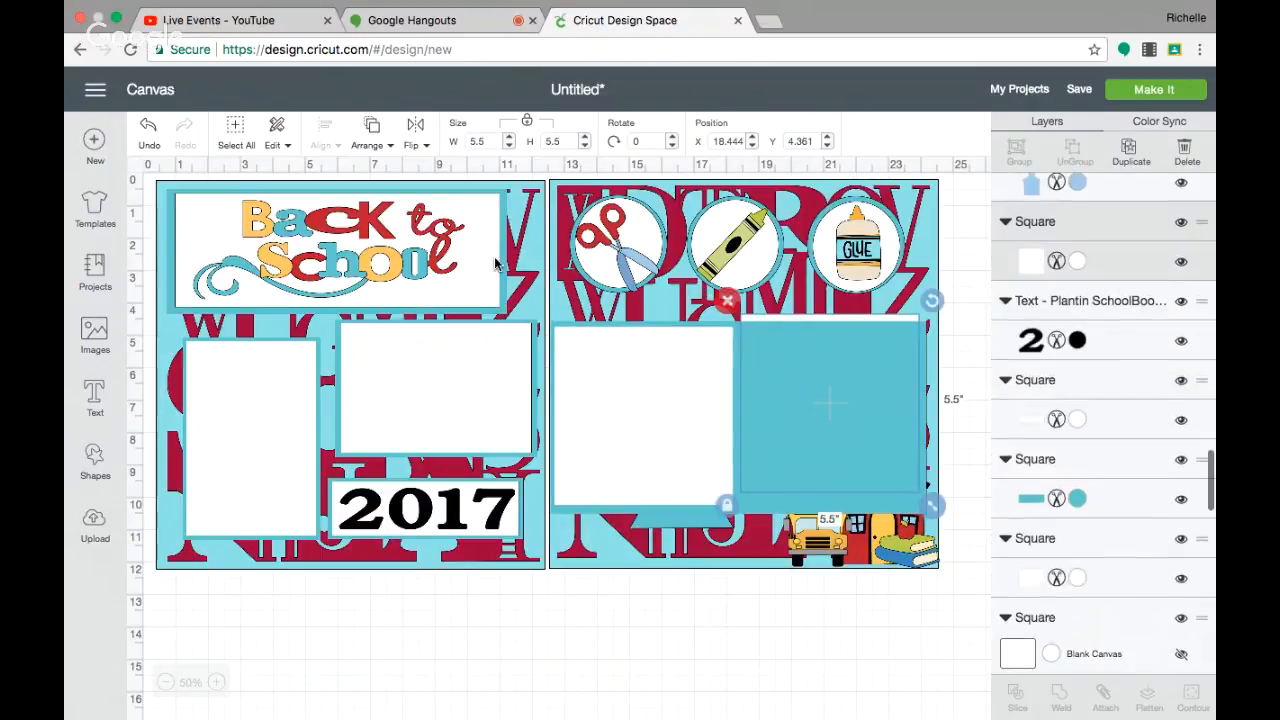
click(372, 138)
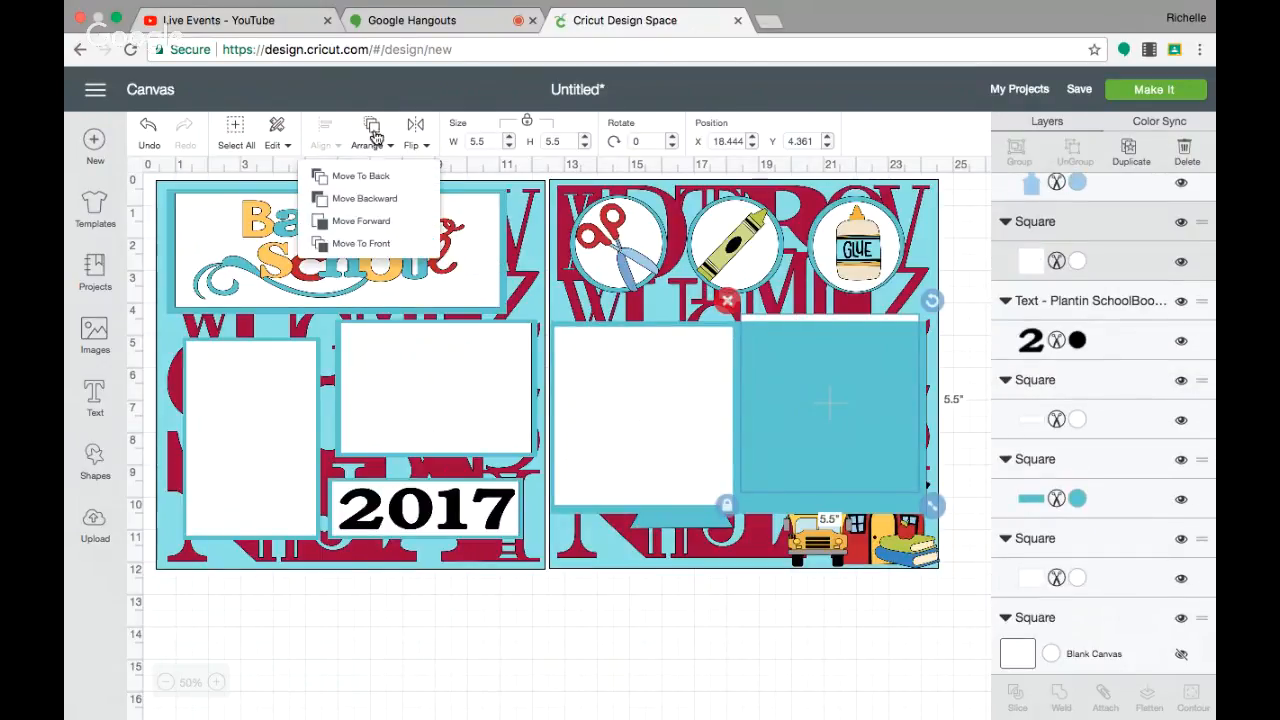
click(375, 244)
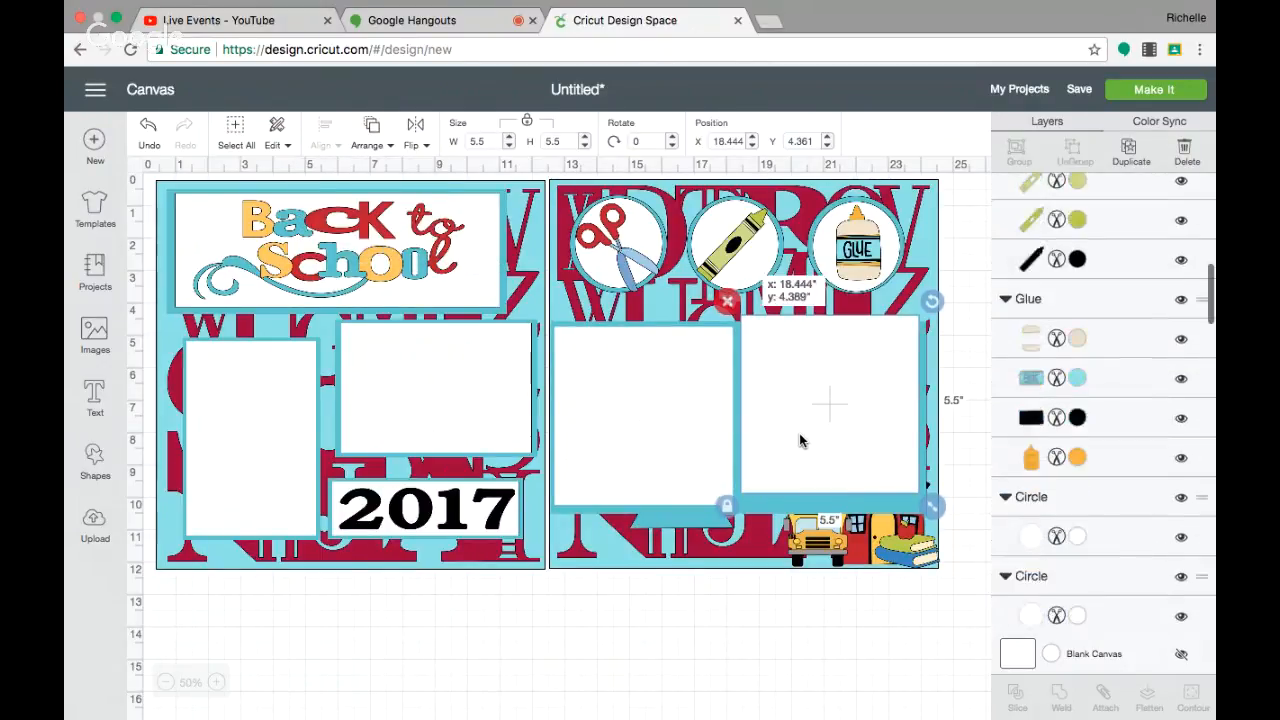
drag(799, 438, 795, 448)
Shift the teal mat up to about Y 4.11 and move both white photo squares up to match.
drag(681, 328, 682, 313)
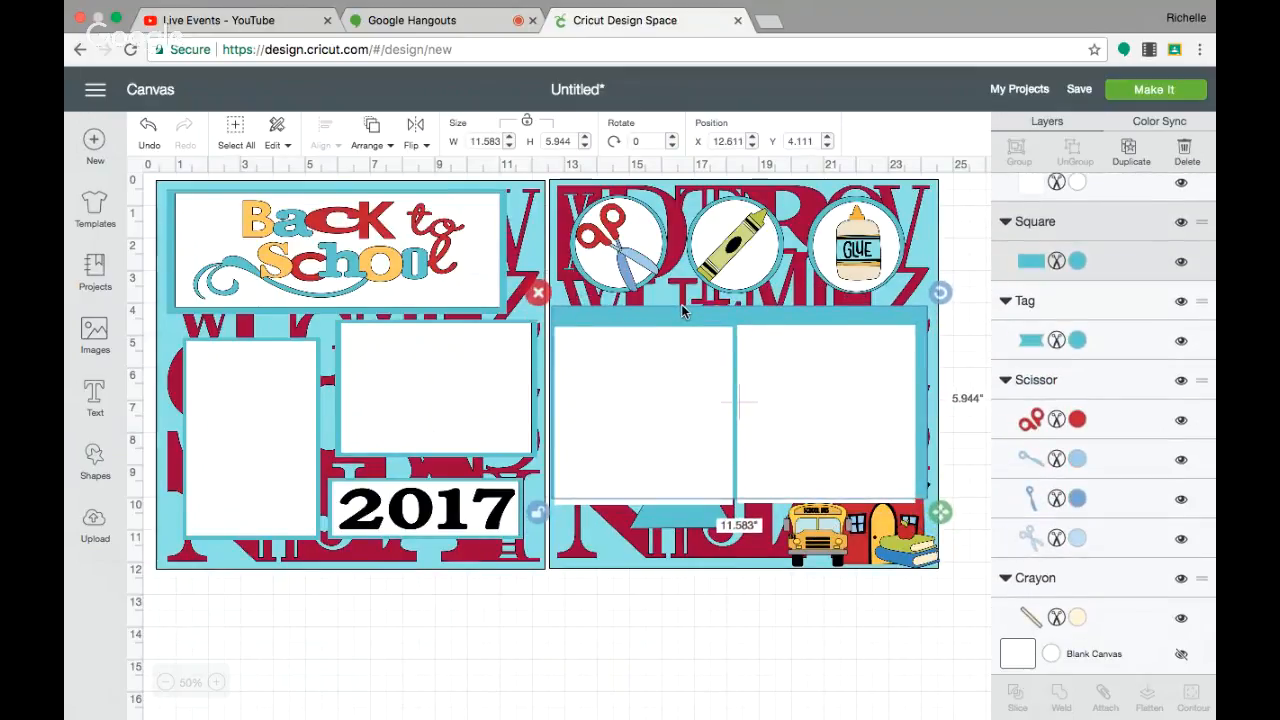
drag(677, 371, 671, 360)
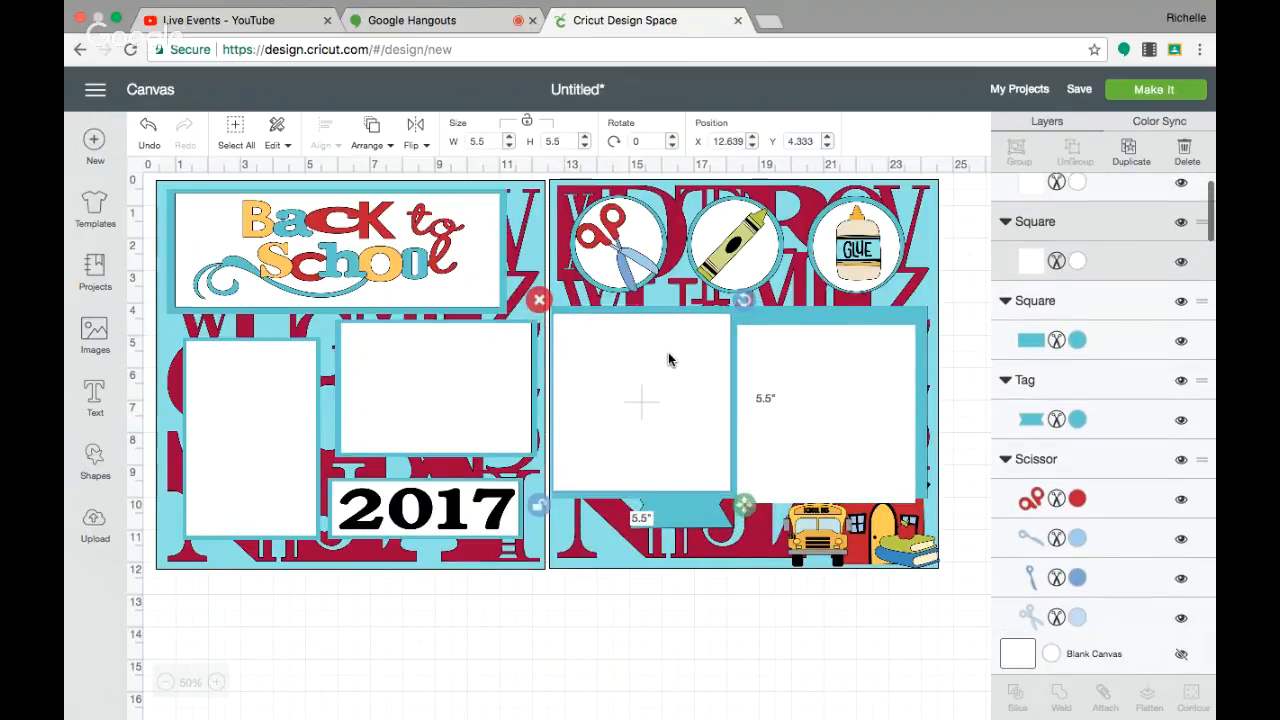
drag(781, 400, 785, 392)
Bring the schoolhouse, school bus and books to the front in that order so they overlap the photo mat.
click(857, 516)
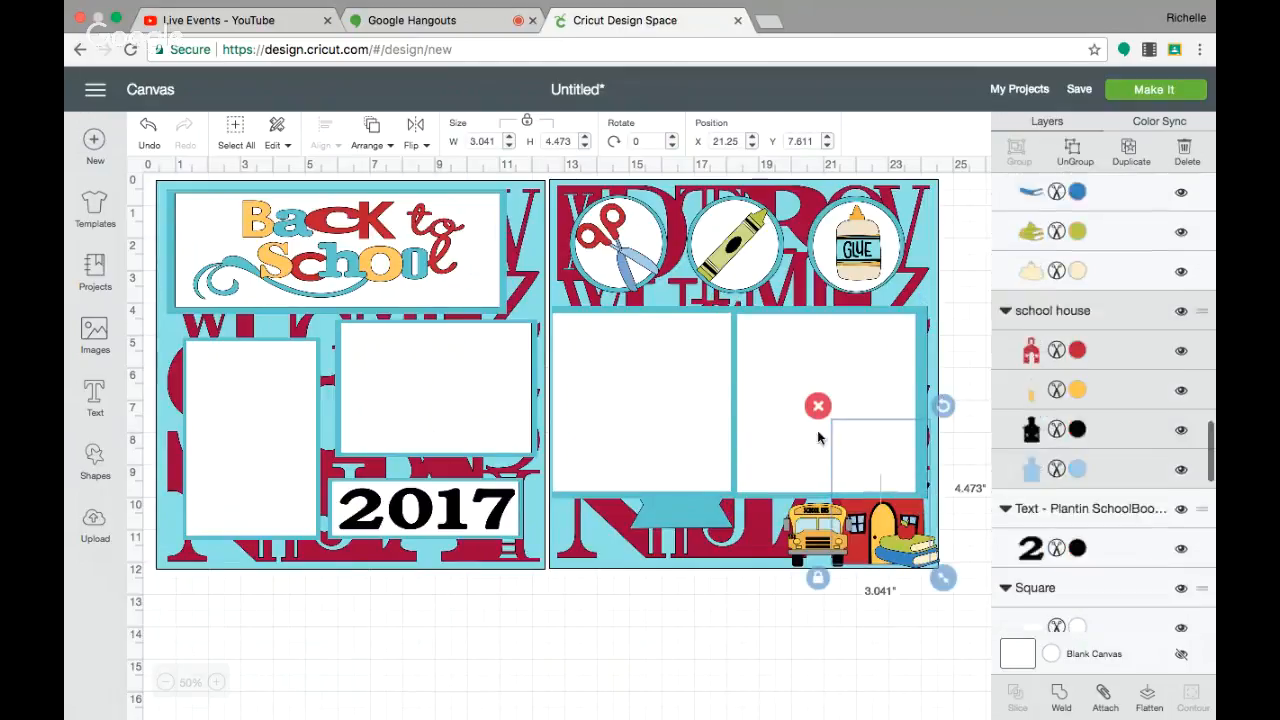
click(377, 133)
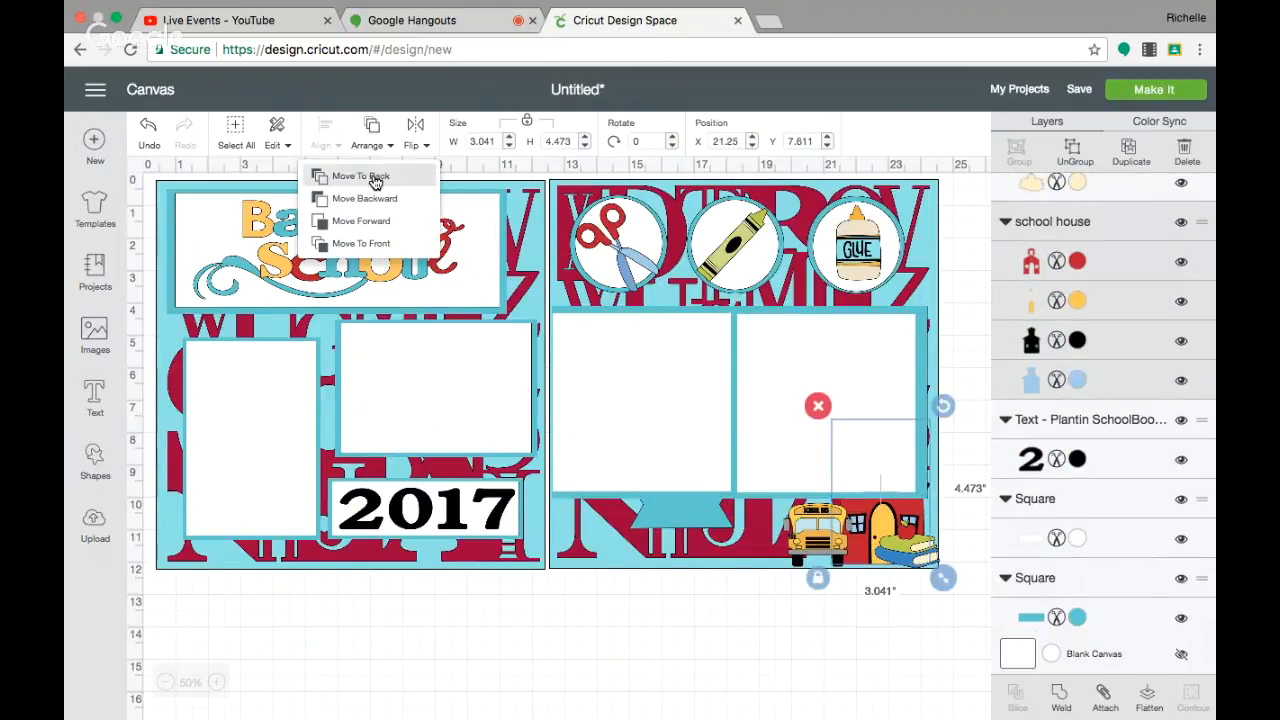
click(378, 244)
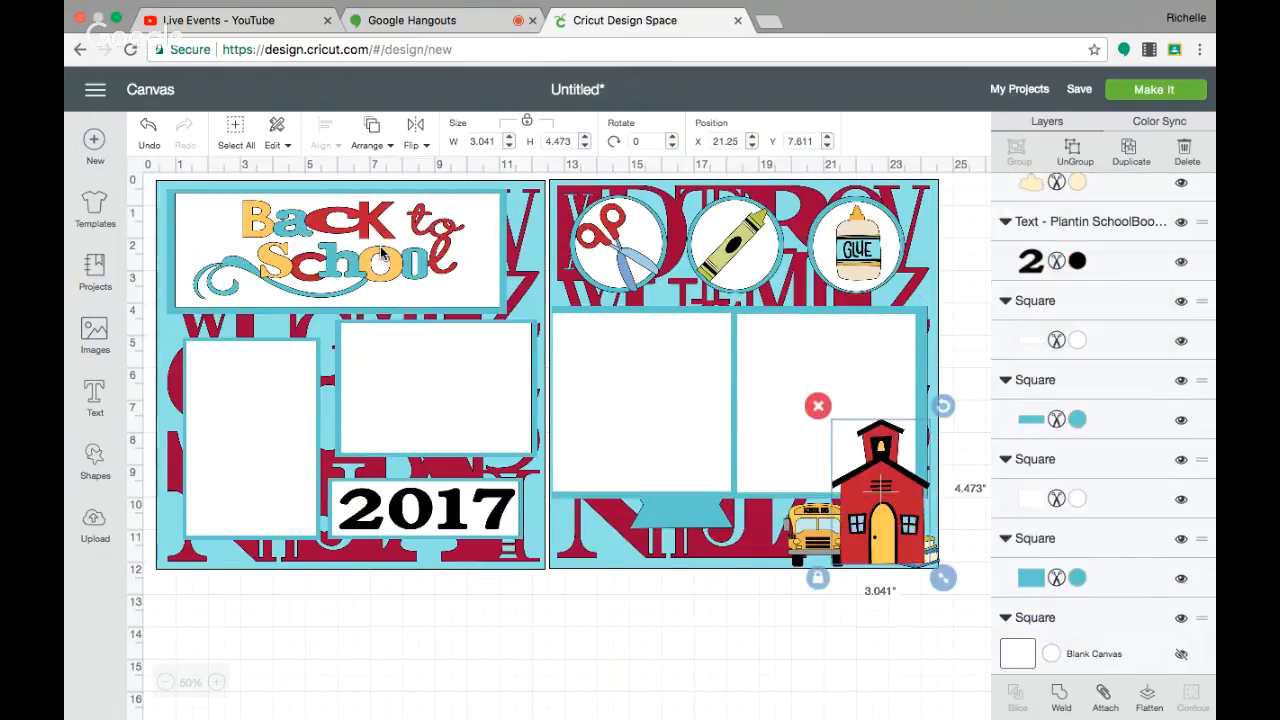
click(805, 527)
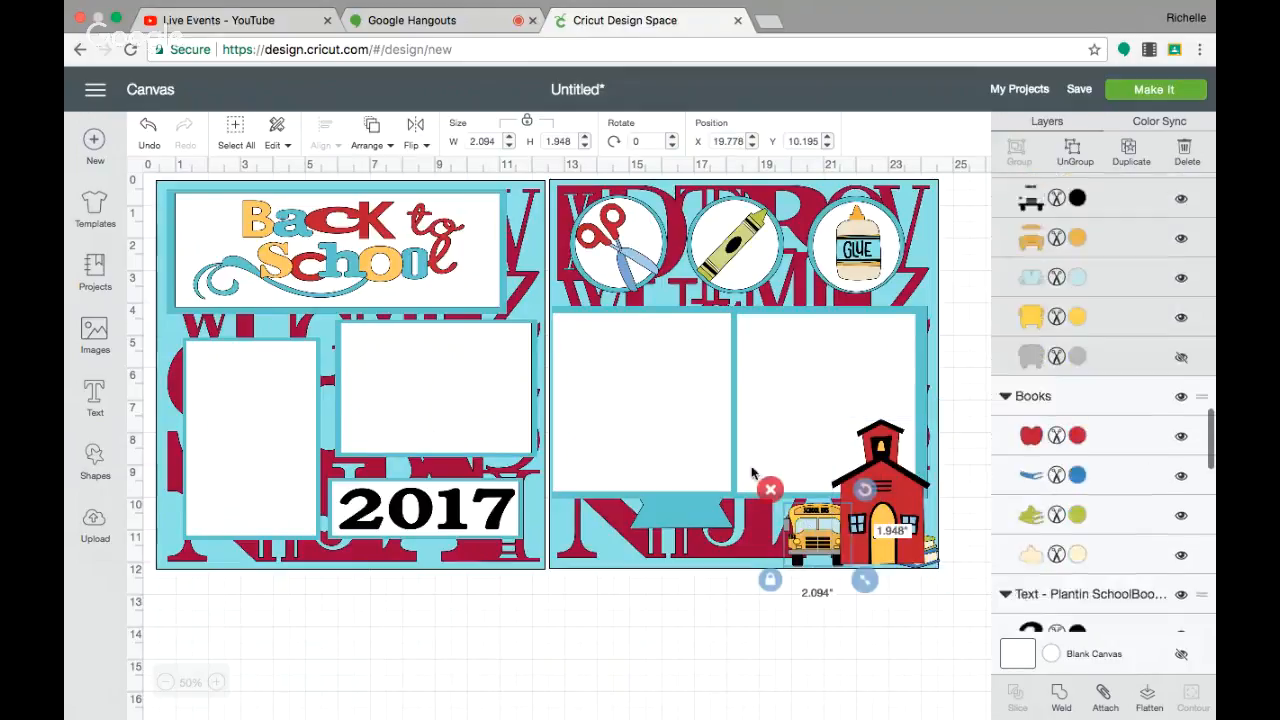
click(372, 131)
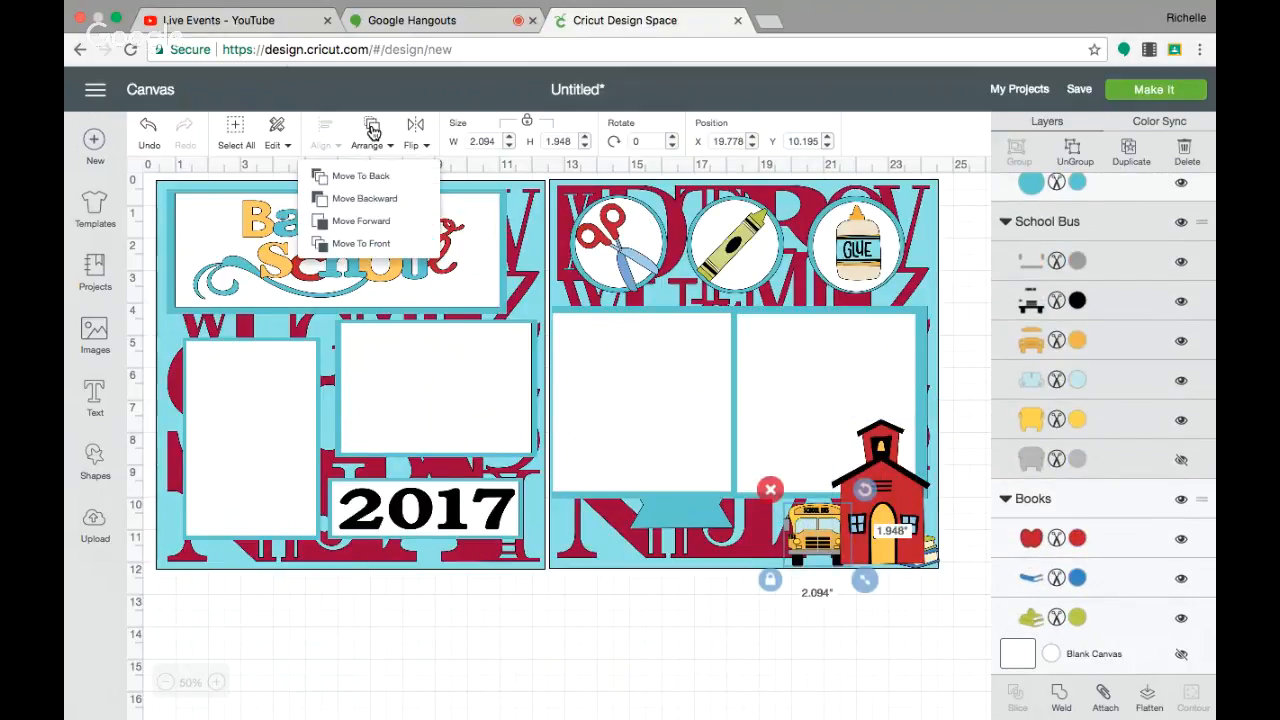
click(381, 244)
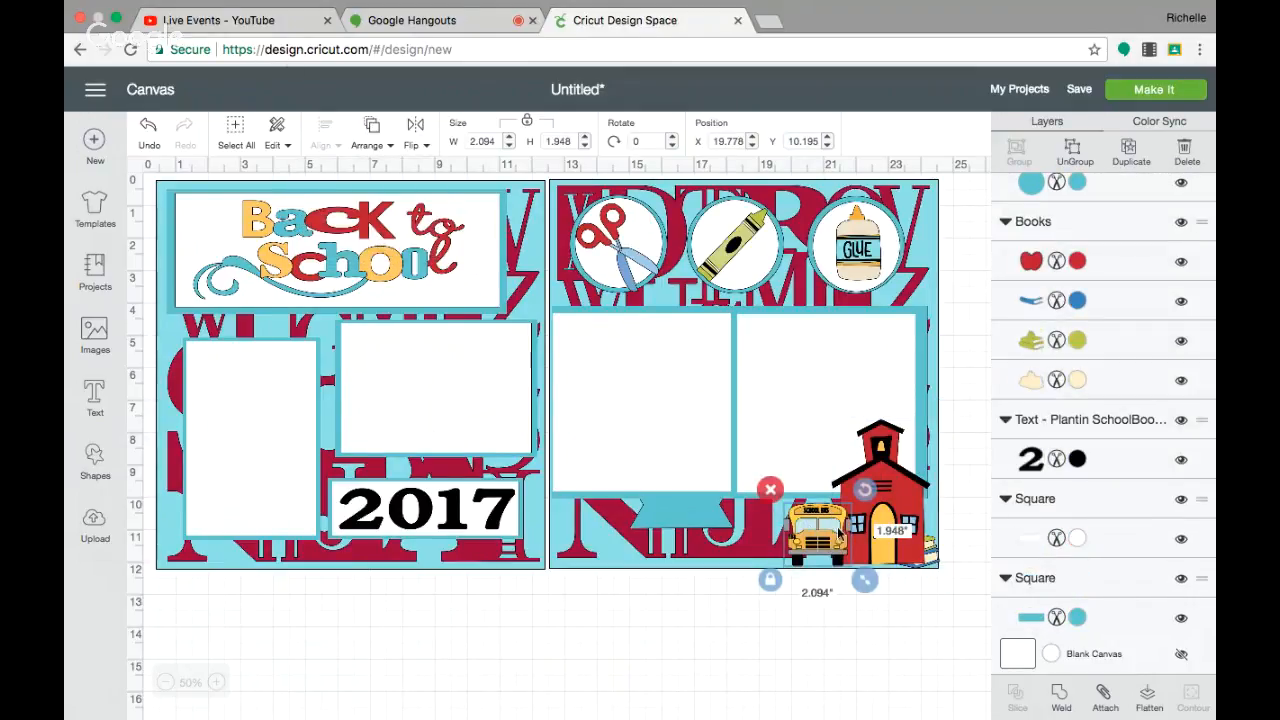
click(931, 554)
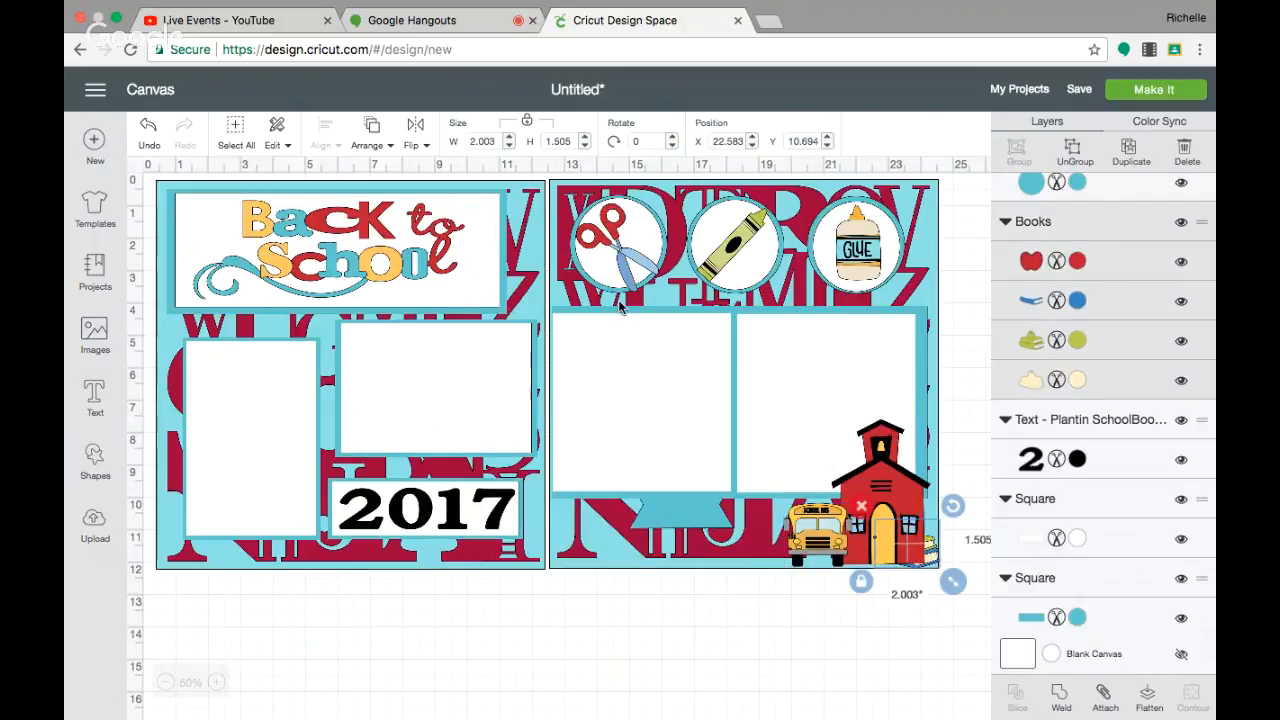
click(372, 131)
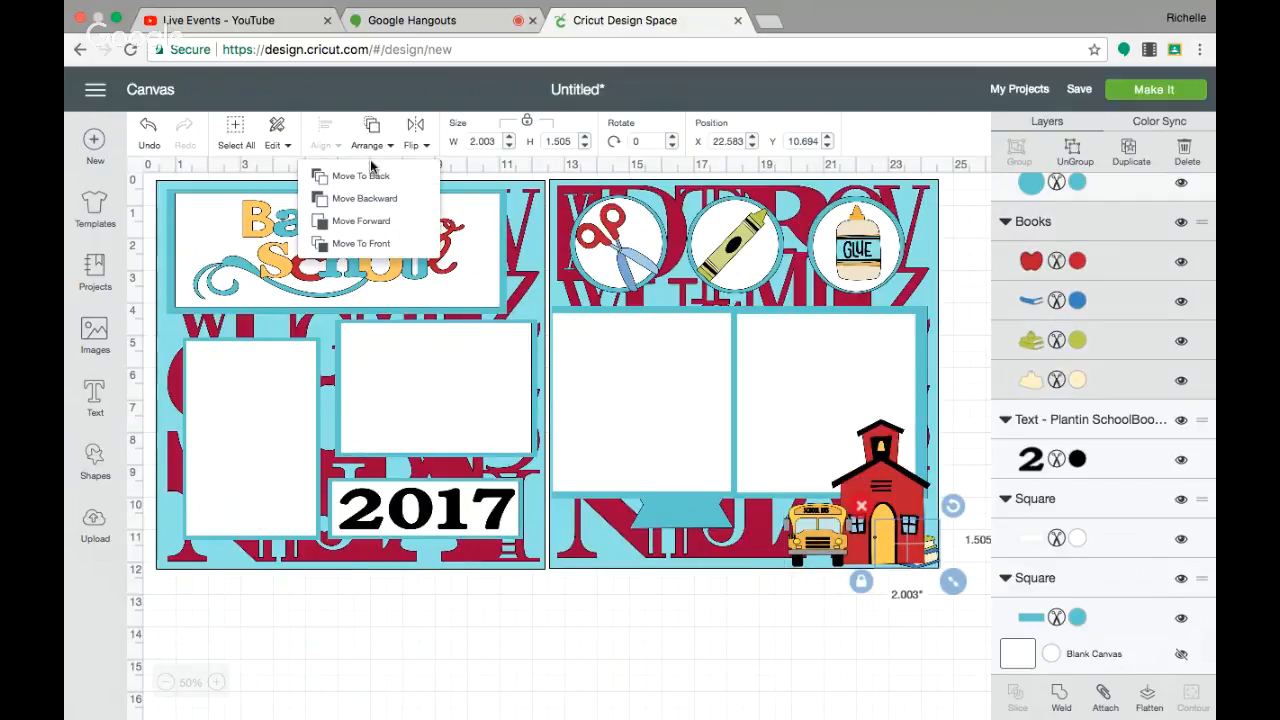
click(390, 244)
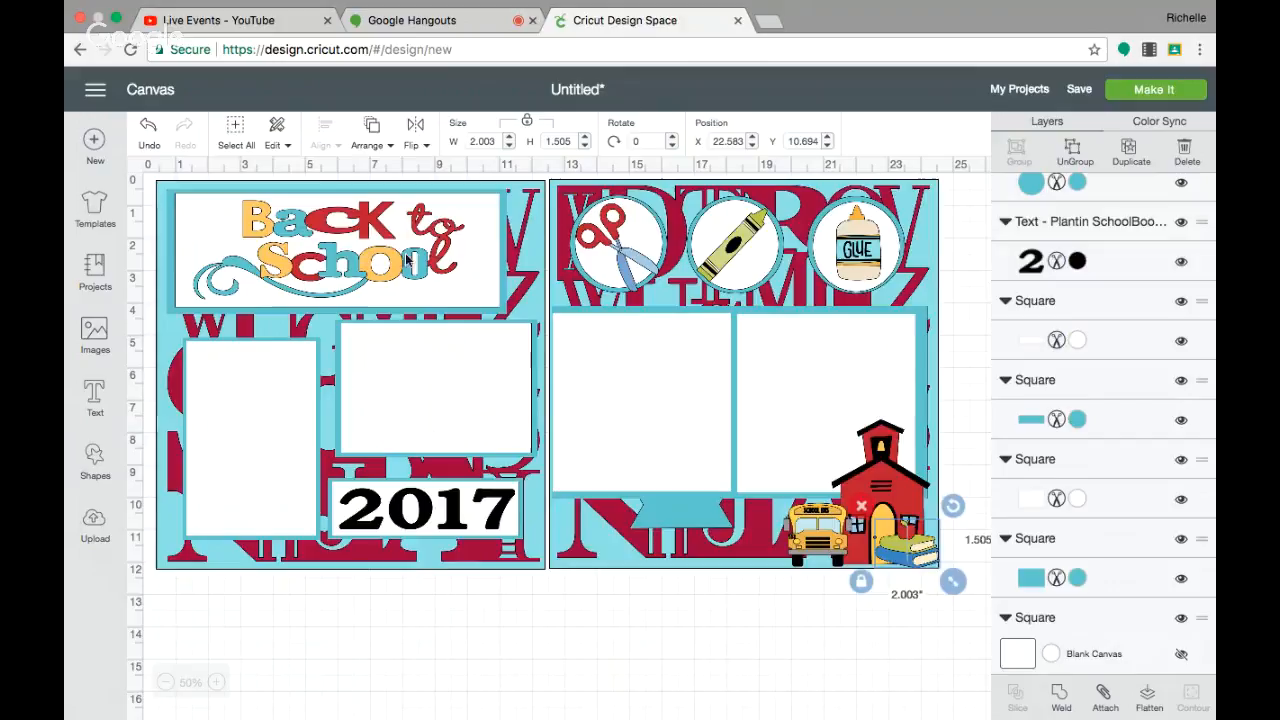
Nudge the banner up to about Y 9.2 behind the photo mat and recolor it with the project black.
click(705, 520)
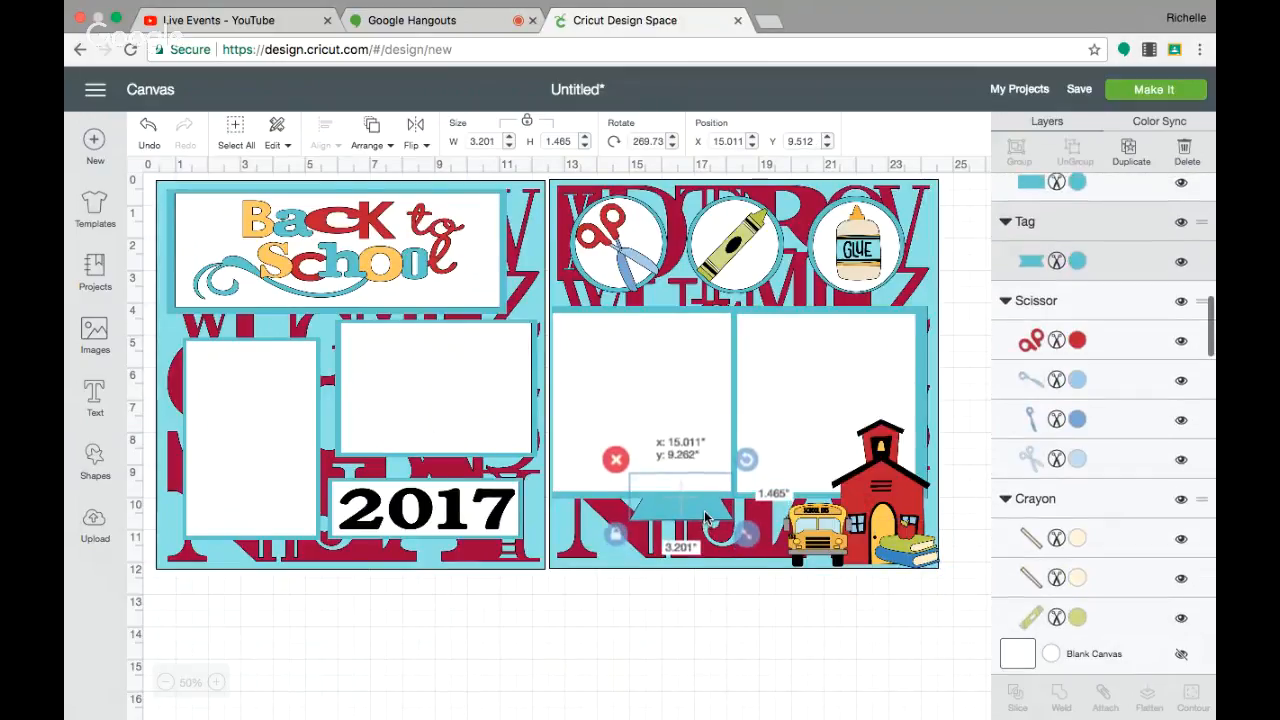
drag(705, 520, 706, 516)
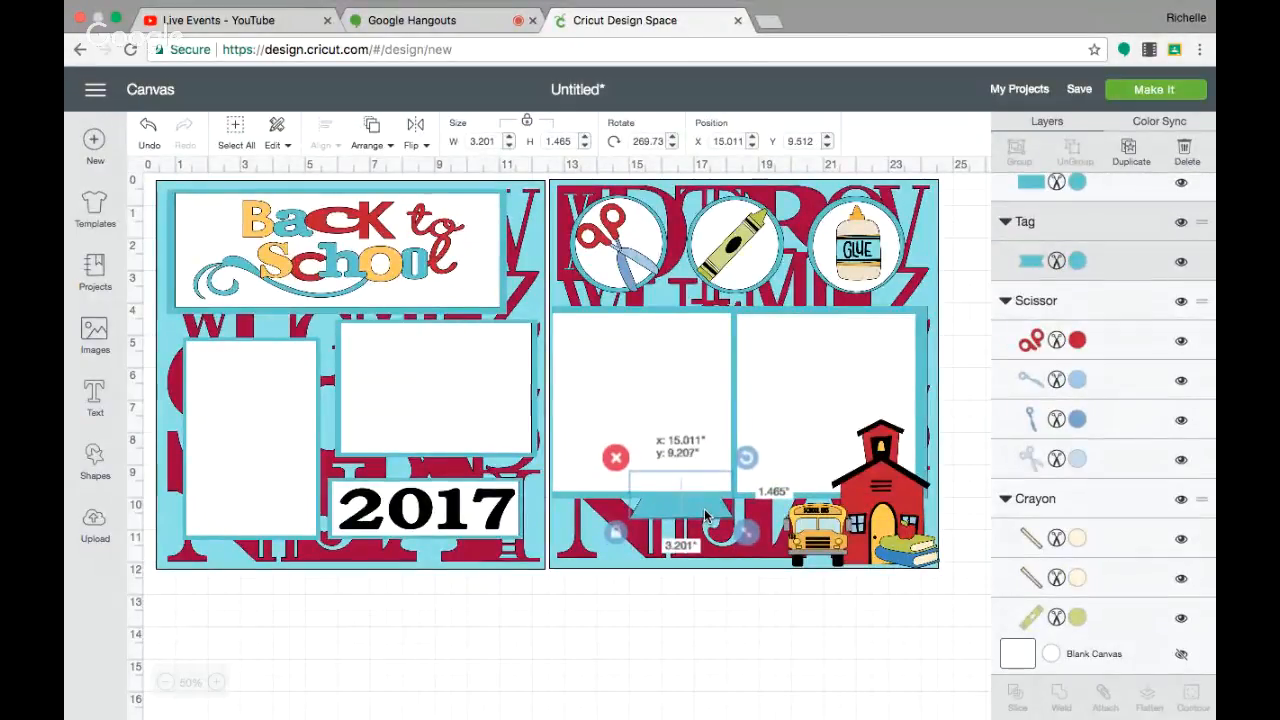
click(1076, 262)
click(1076, 264)
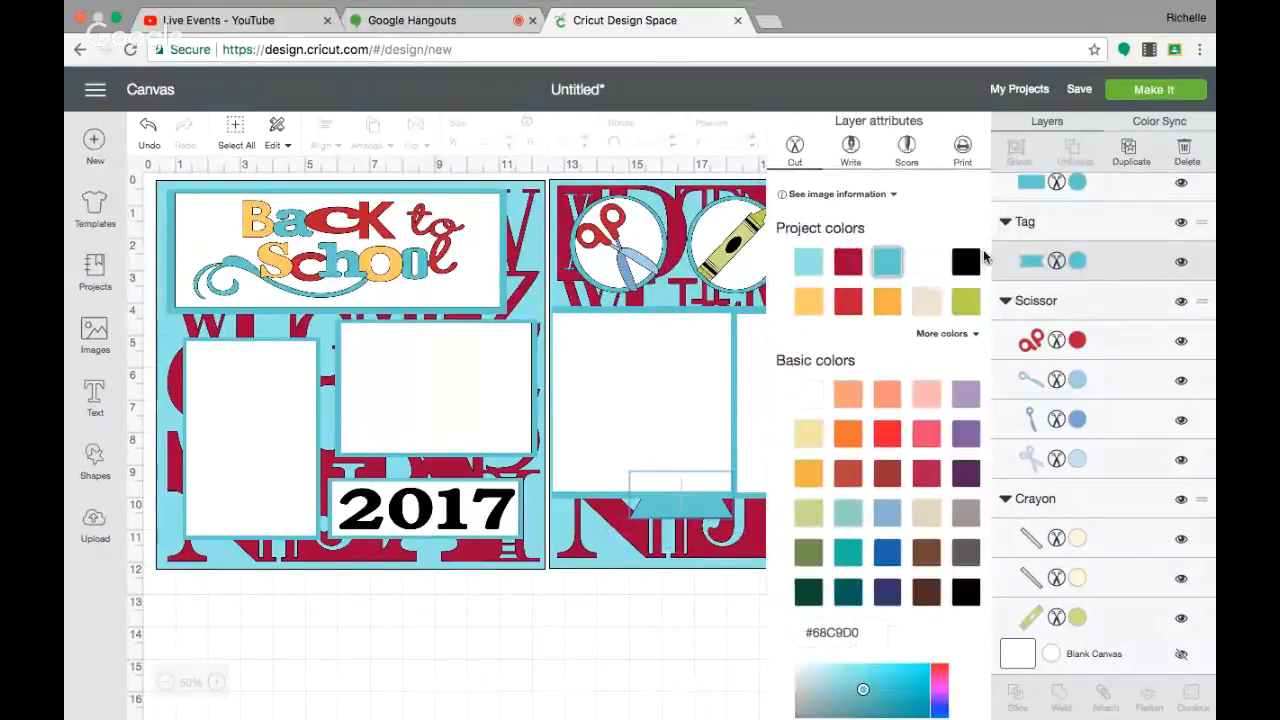
click(967, 261)
click(700, 680)
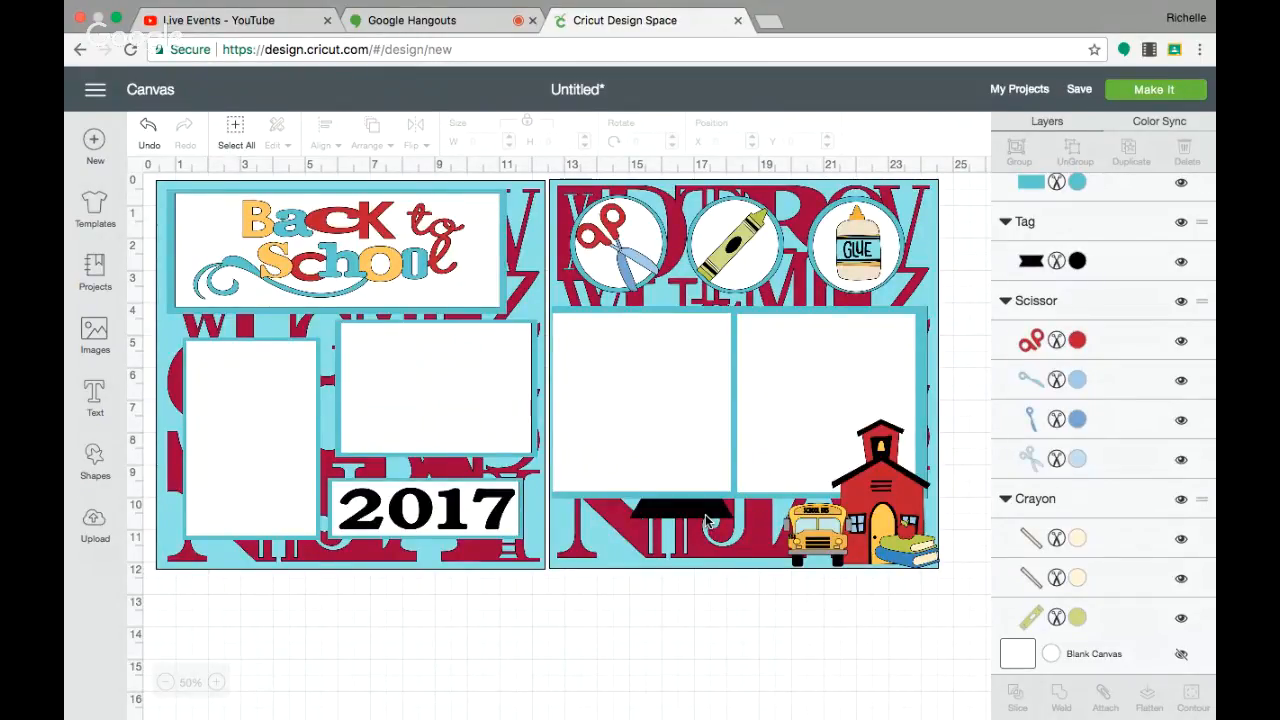
Move the black banner to about X 12.68, Y 3.62 at the photo mat's upper edge and lower the teal mat to about Y 4.56.
drag(706, 520, 628, 332)
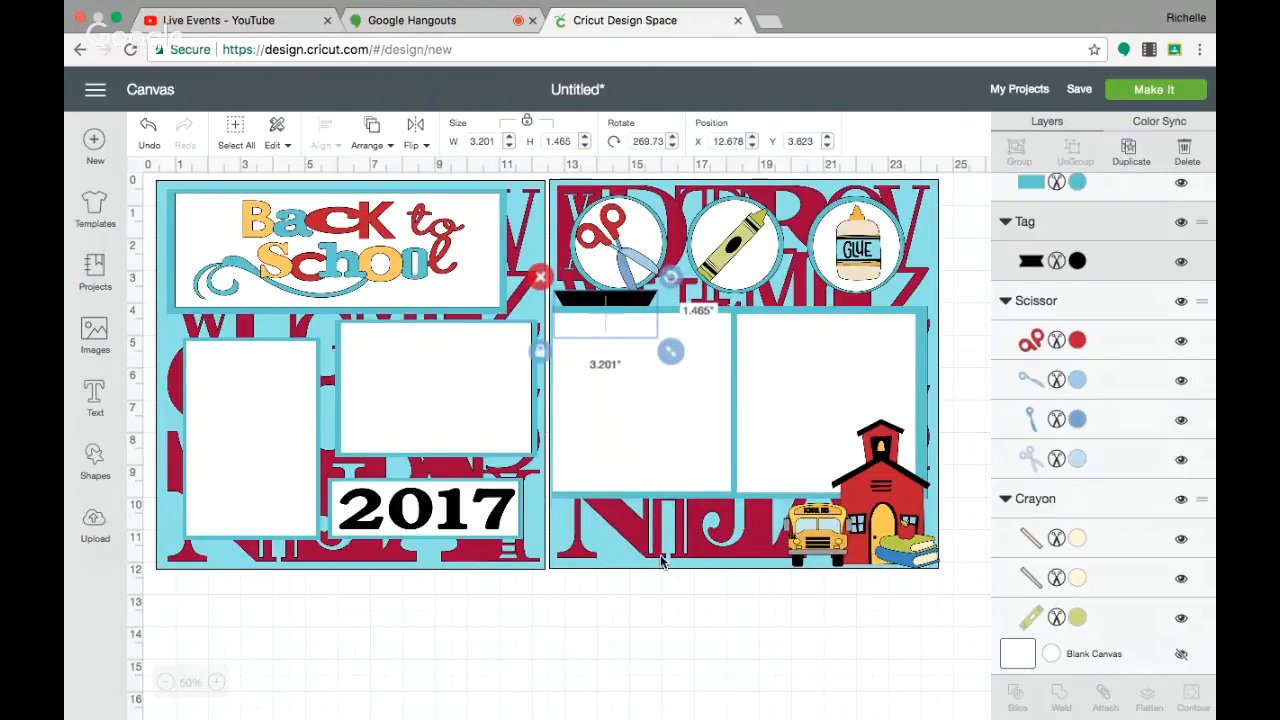
click(683, 500)
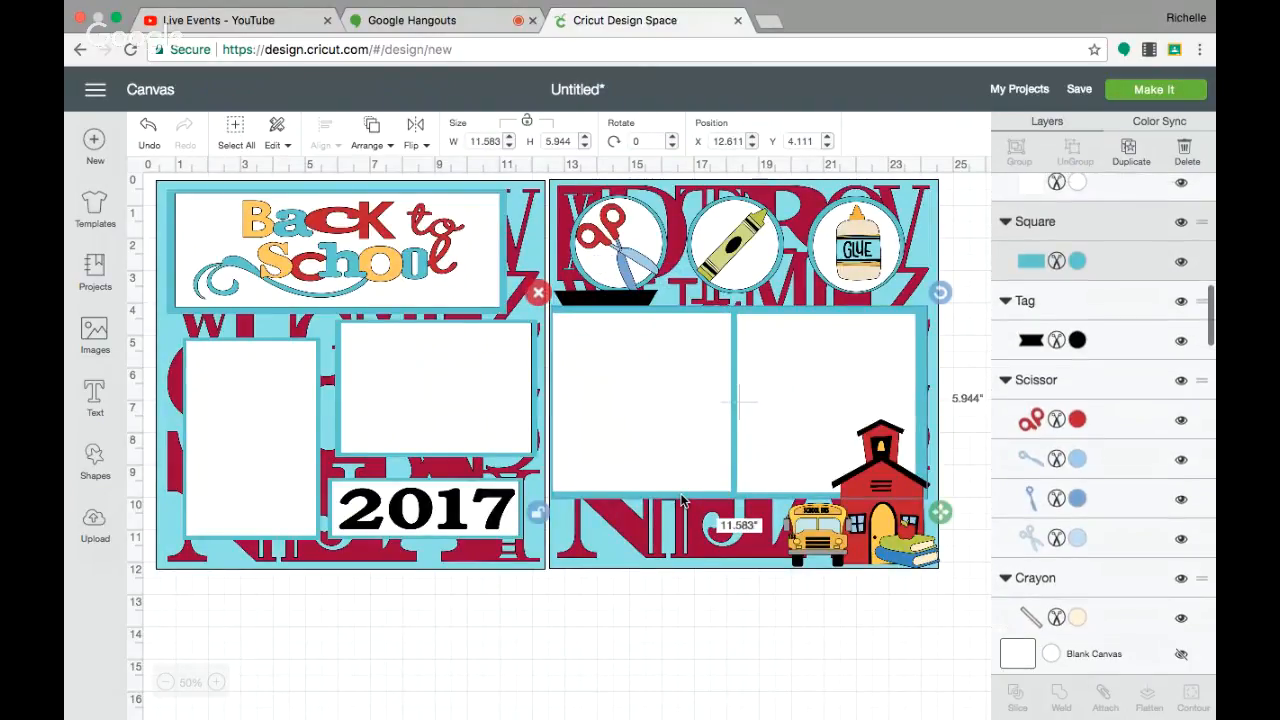
drag(683, 500, 683, 516)
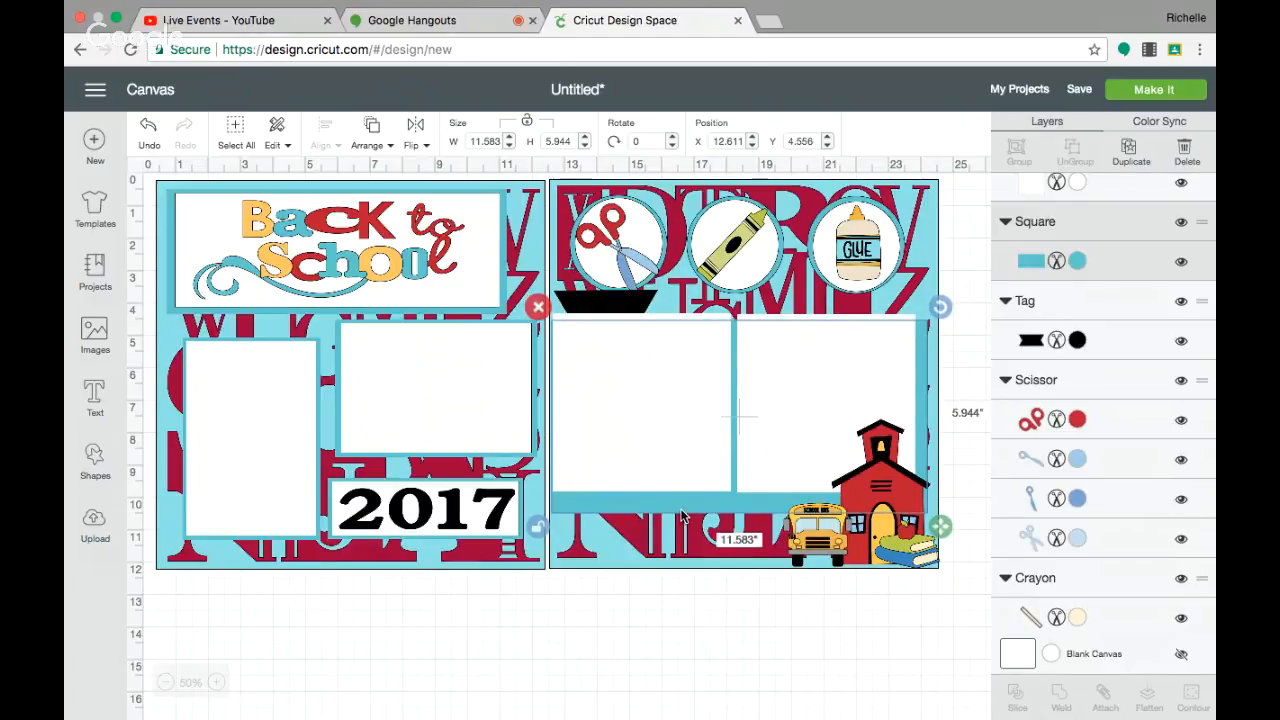
Lower both white photo squares to about Y 4.7 on the teal mat and nudge the black banner down to meet the mat.
drag(677, 426, 677, 444)
drag(809, 354, 813, 367)
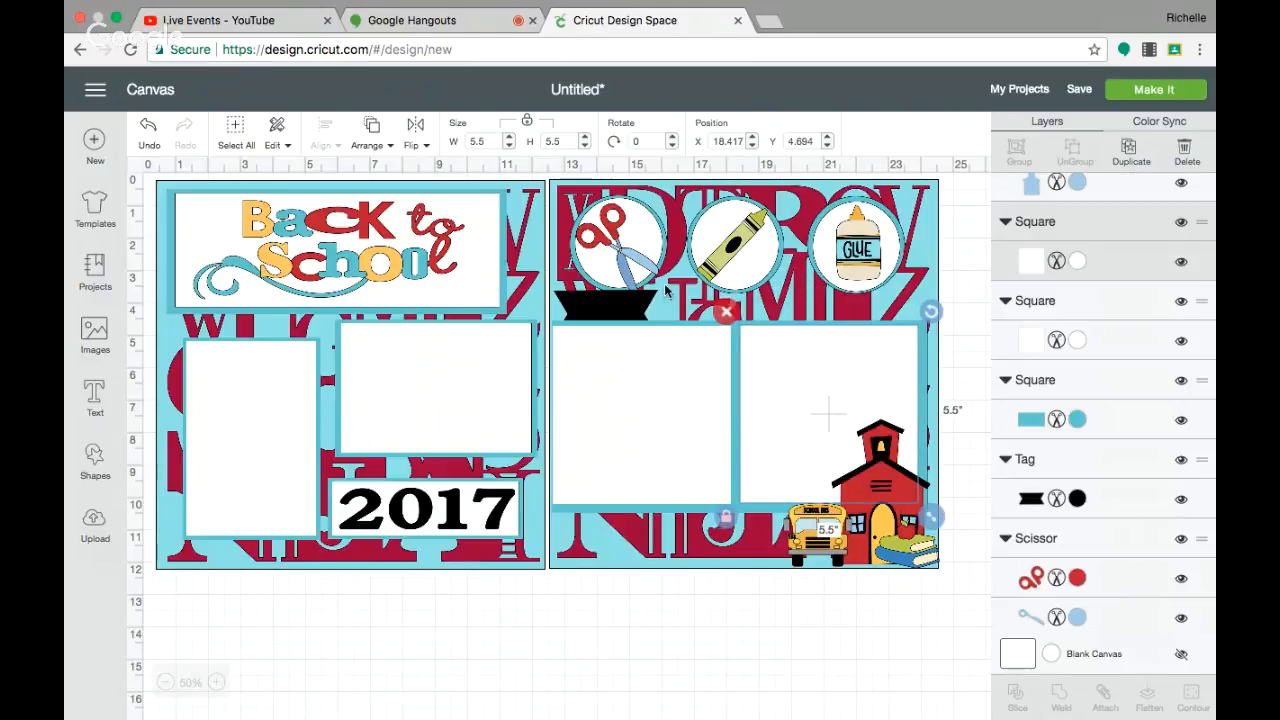
drag(622, 304, 622, 315)
click(614, 612)
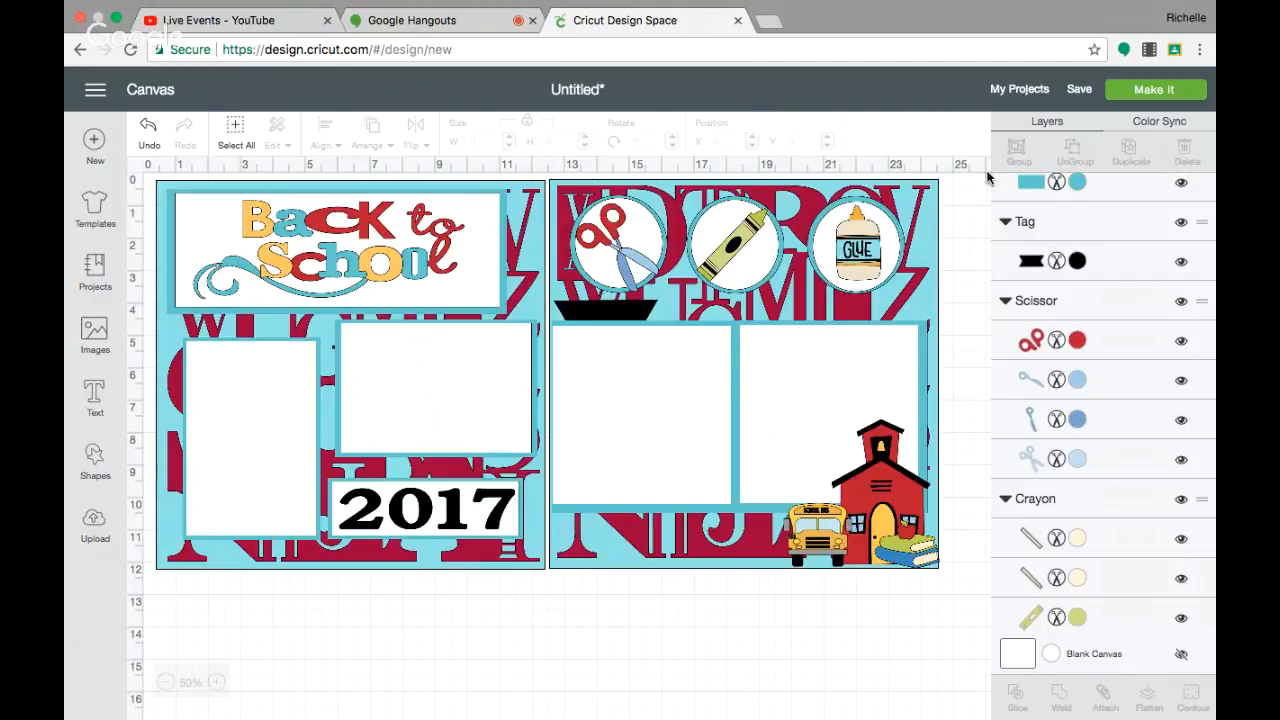
Save the layout as a public project named "Back to school youtube" and select its web address.
click(1076, 90)
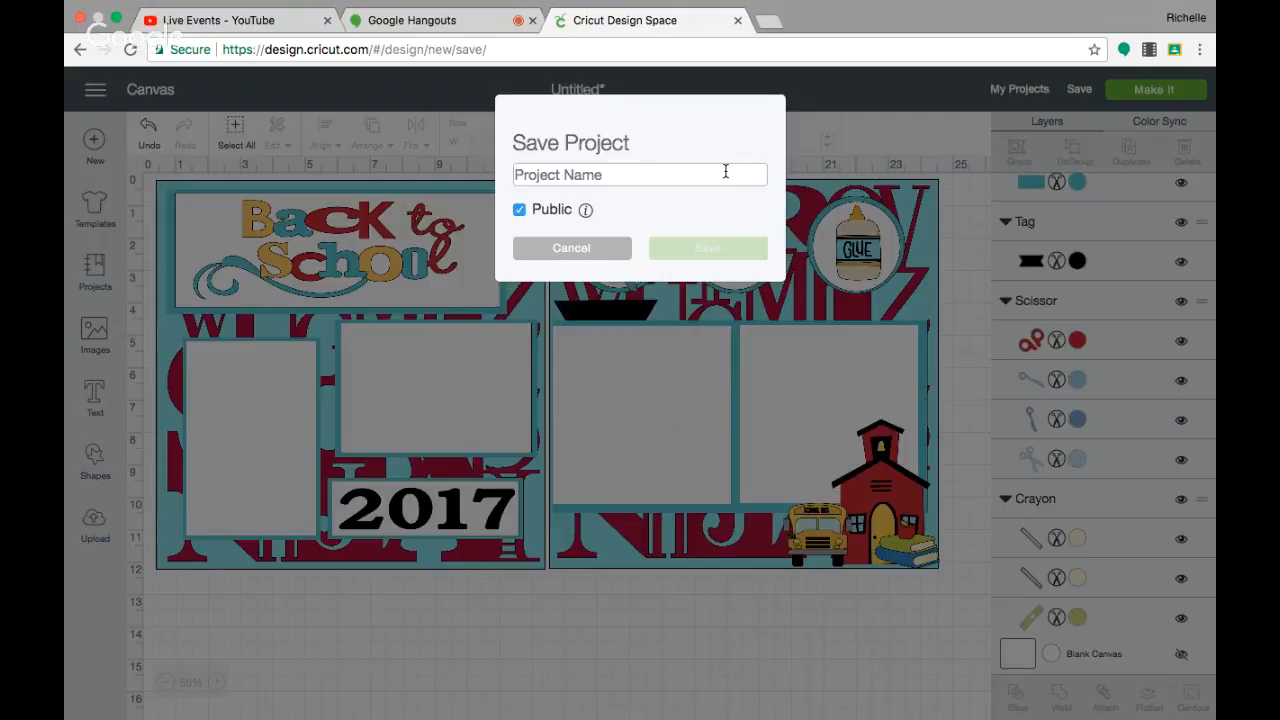
text(Back to schoo)
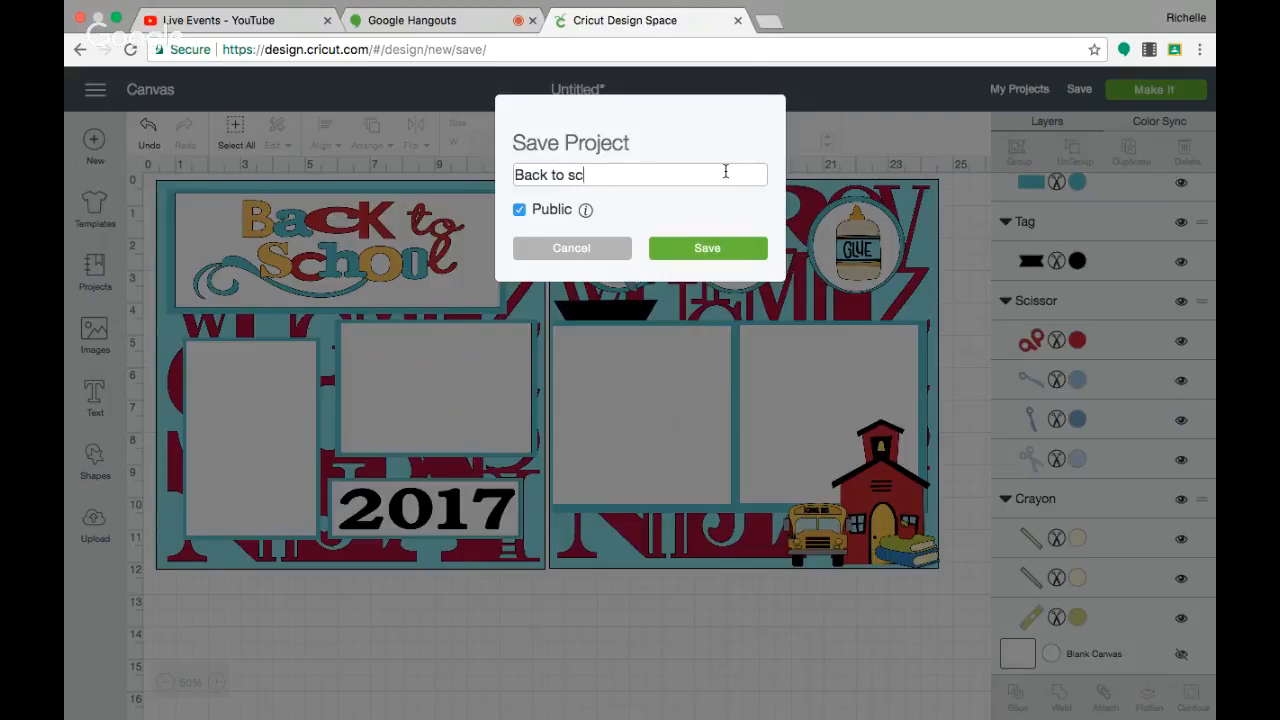
text(l youtube)
click(695, 249)
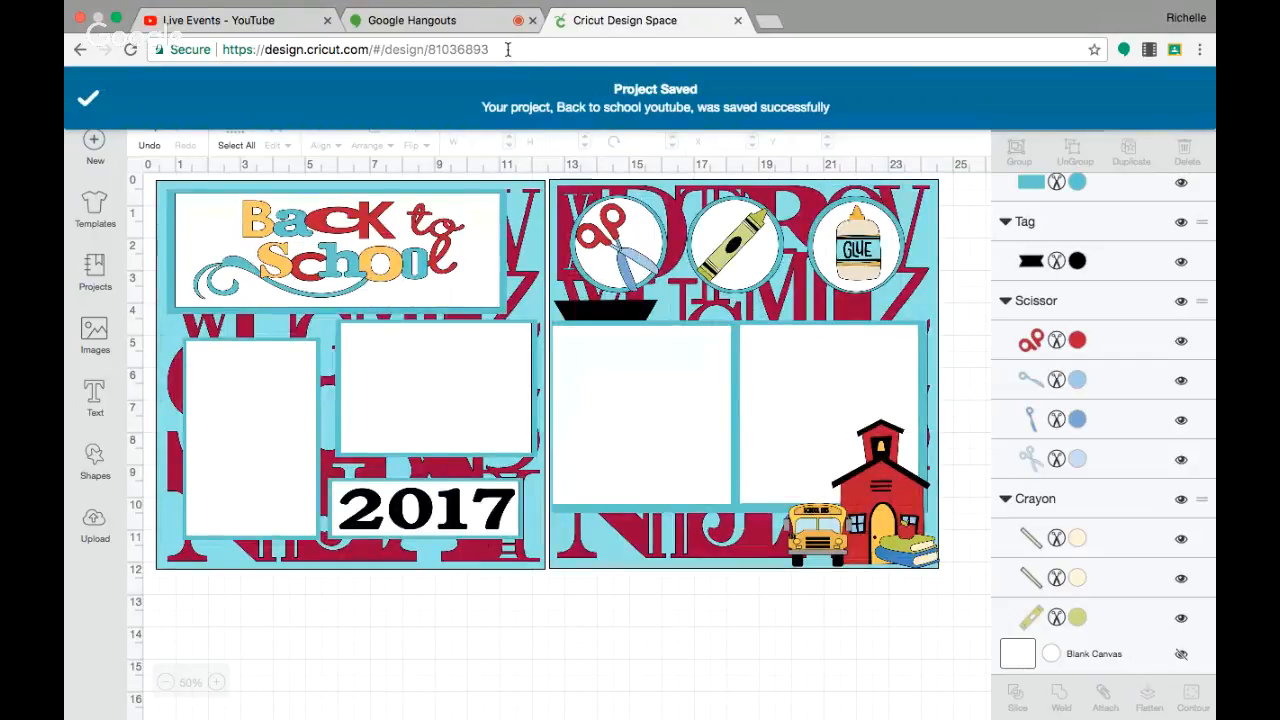
drag(508, 50, 355, 60)
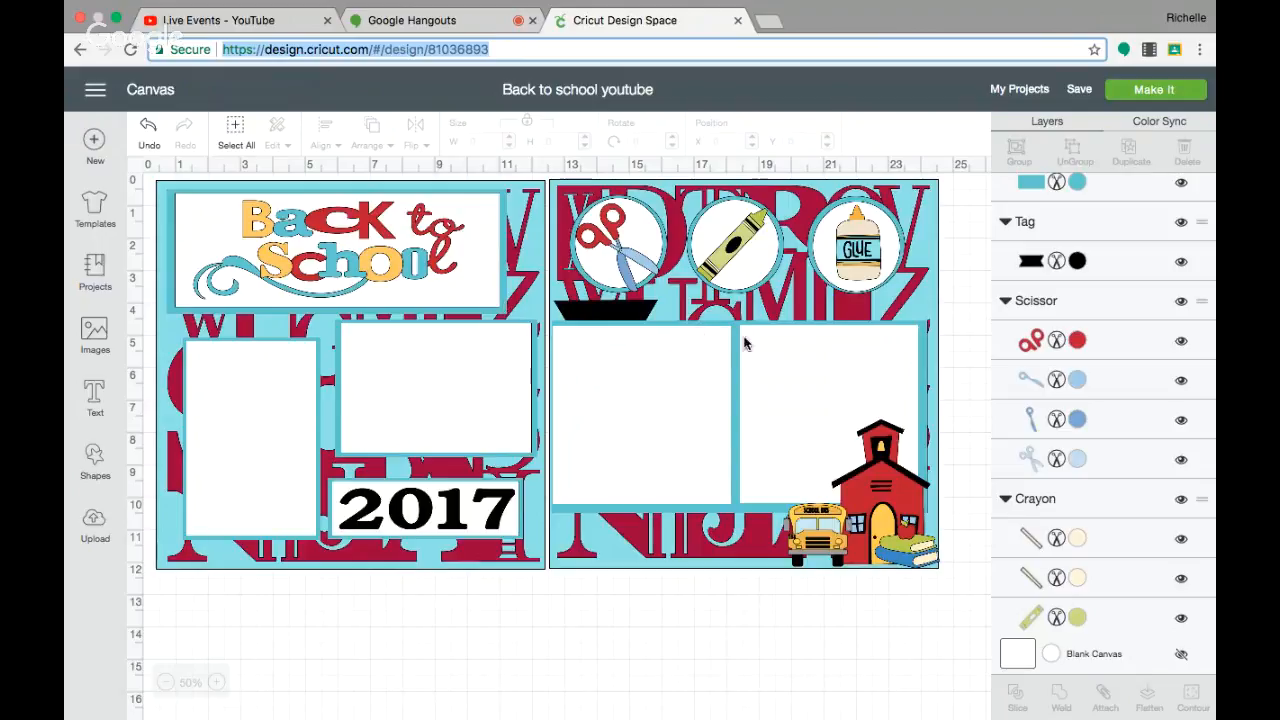
Nudge the second page's two white photo squares right, to about X 18.53 and X 12.83, to center them on the teal mat.
click(783, 361)
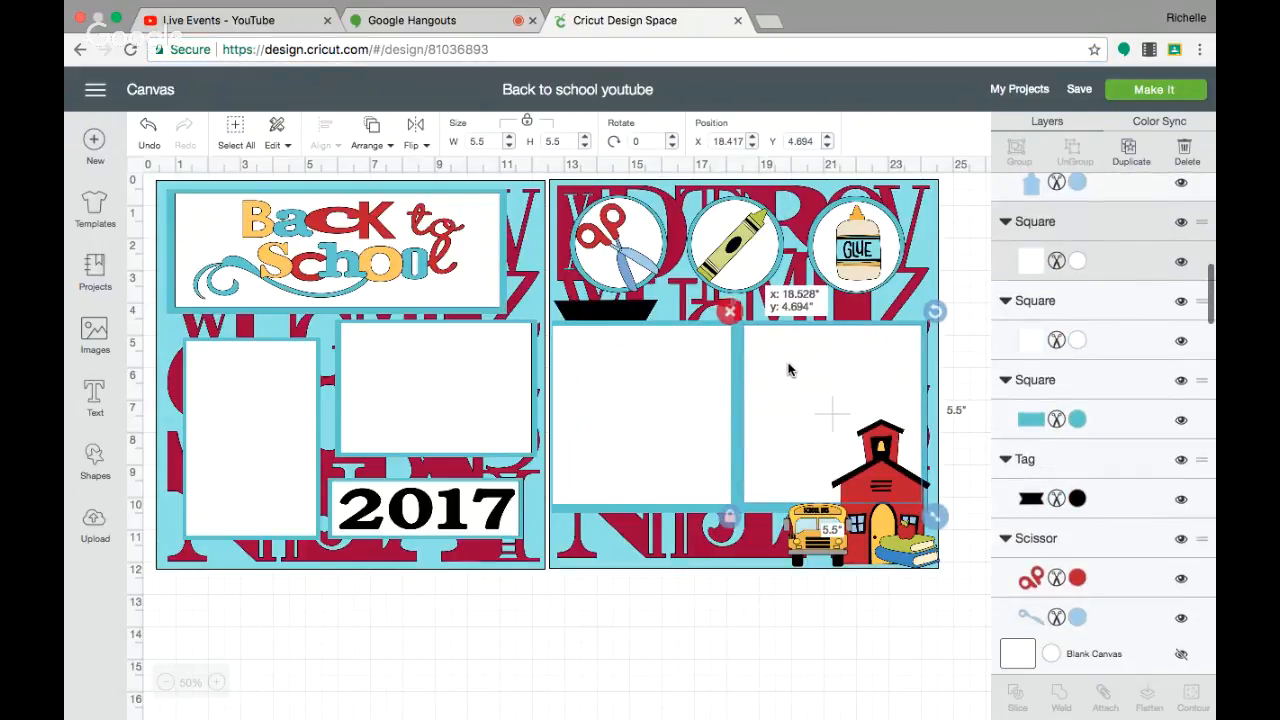
click(662, 393)
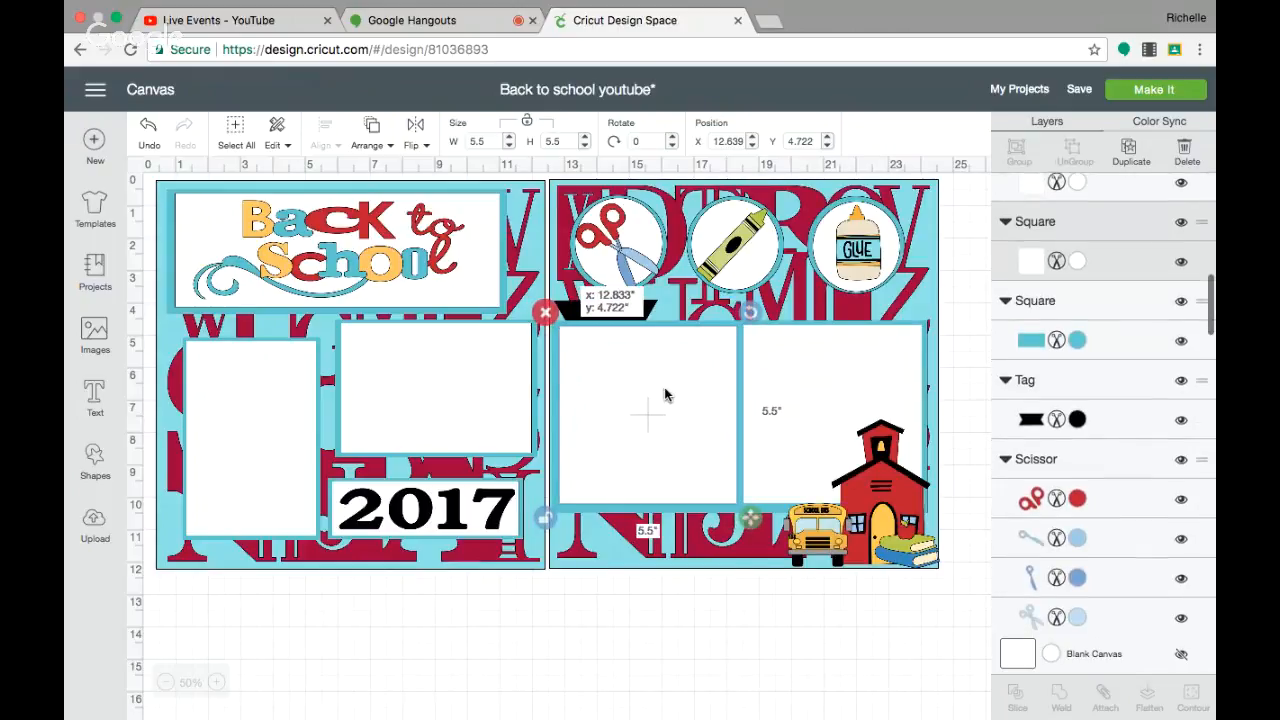
click(660, 622)
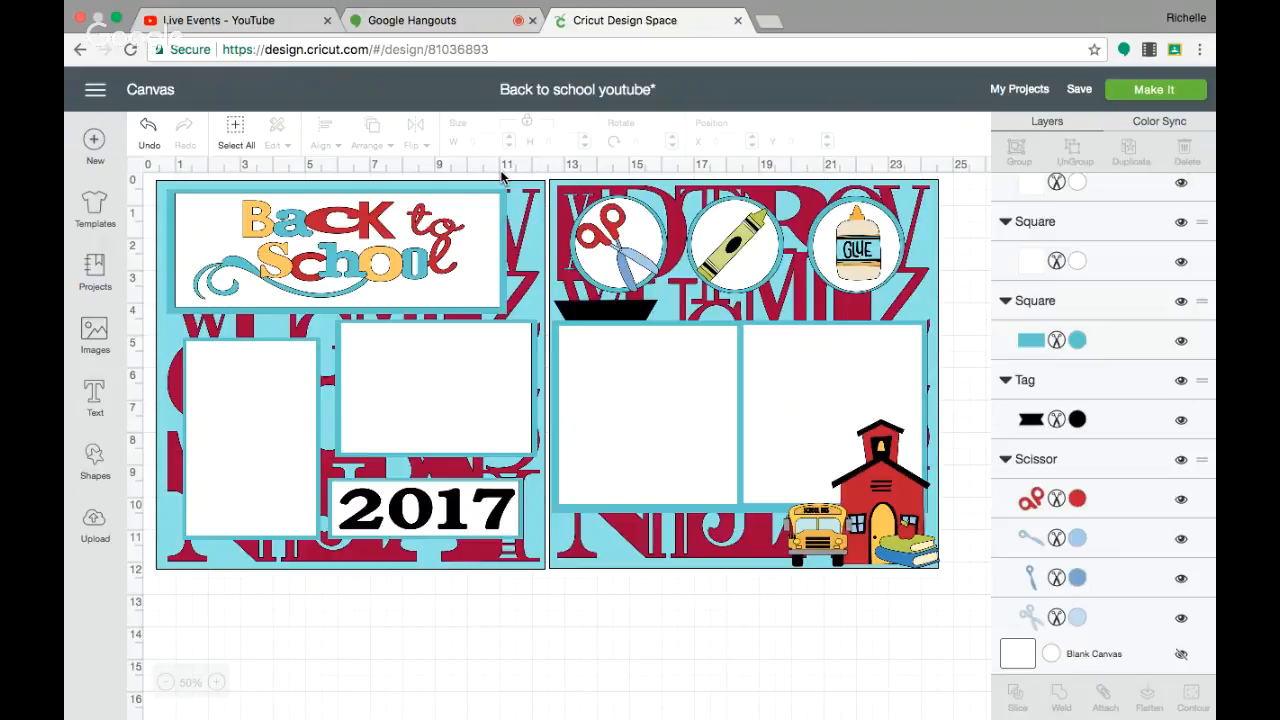
Switch to the Google Hangouts broadcast page.
click(505, 23)
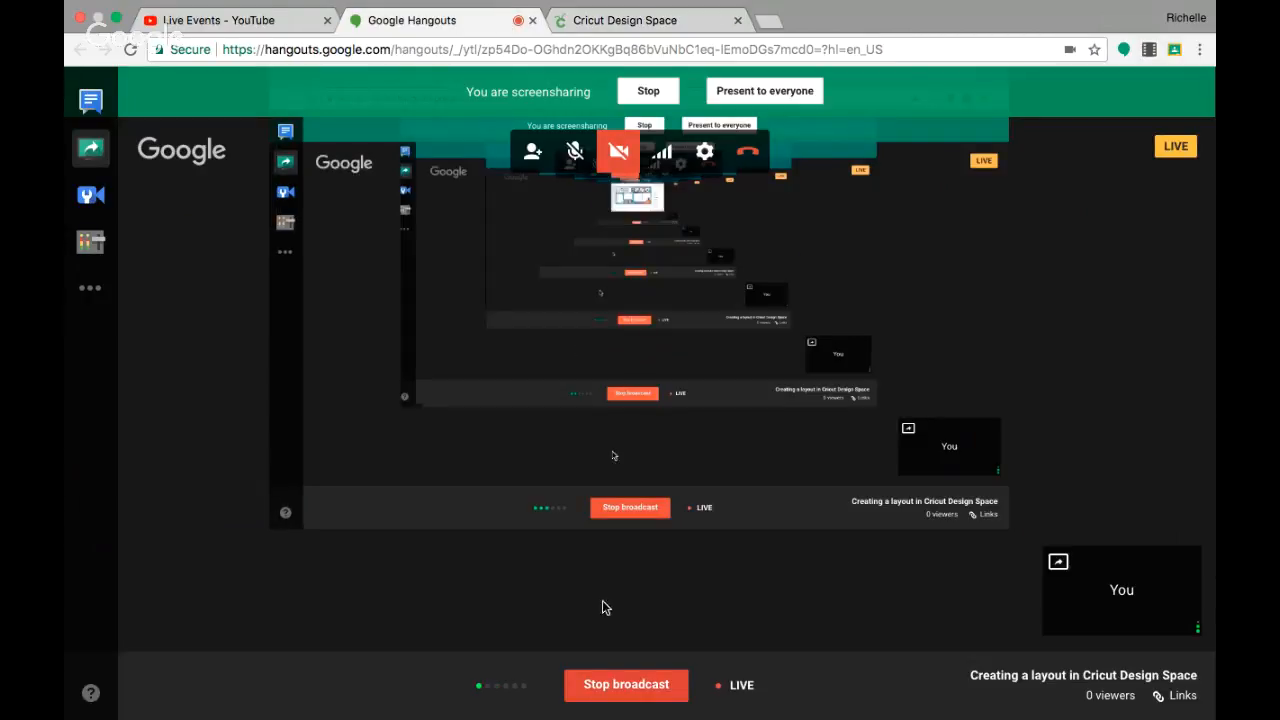